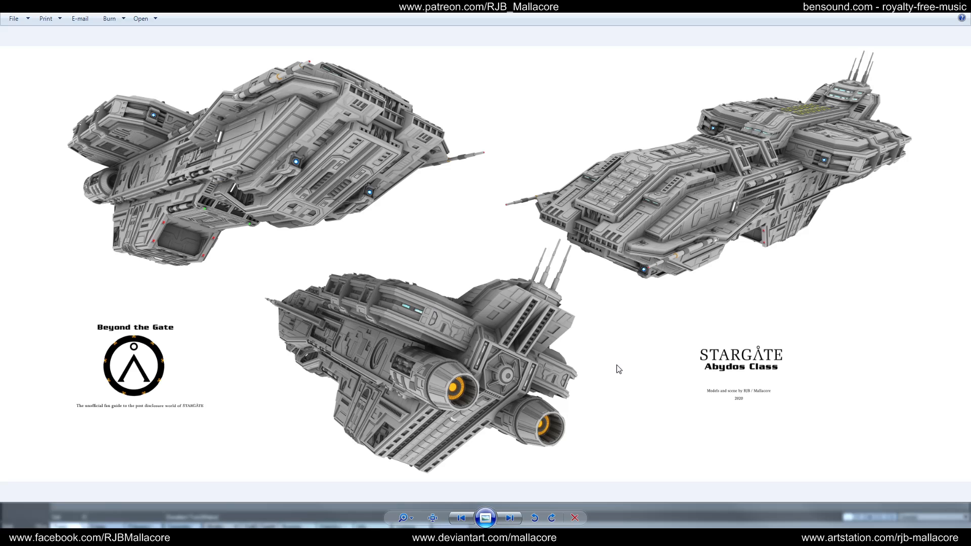
Step: Look through the Abydos Class renders and concept sketches and switch to LightWave Modeler
click(461, 518)
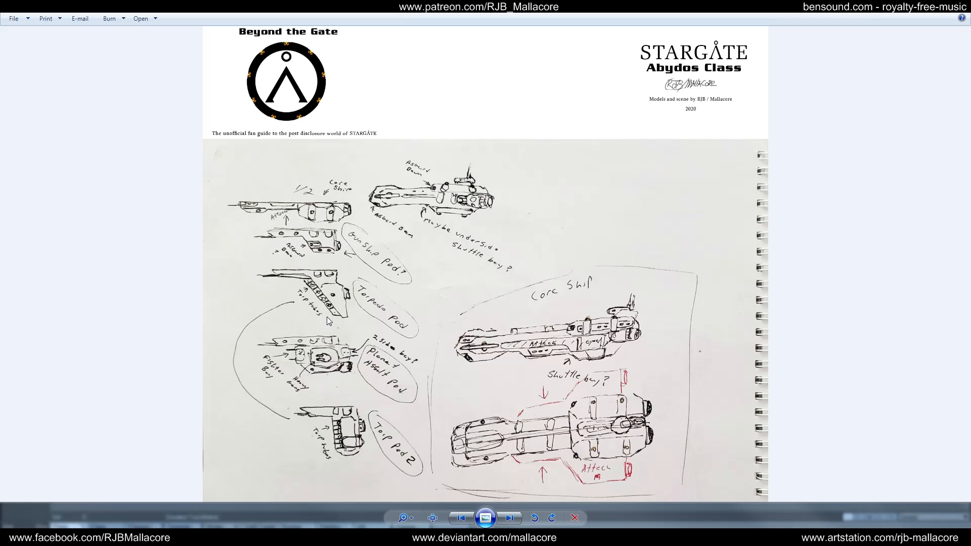
click(469, 516)
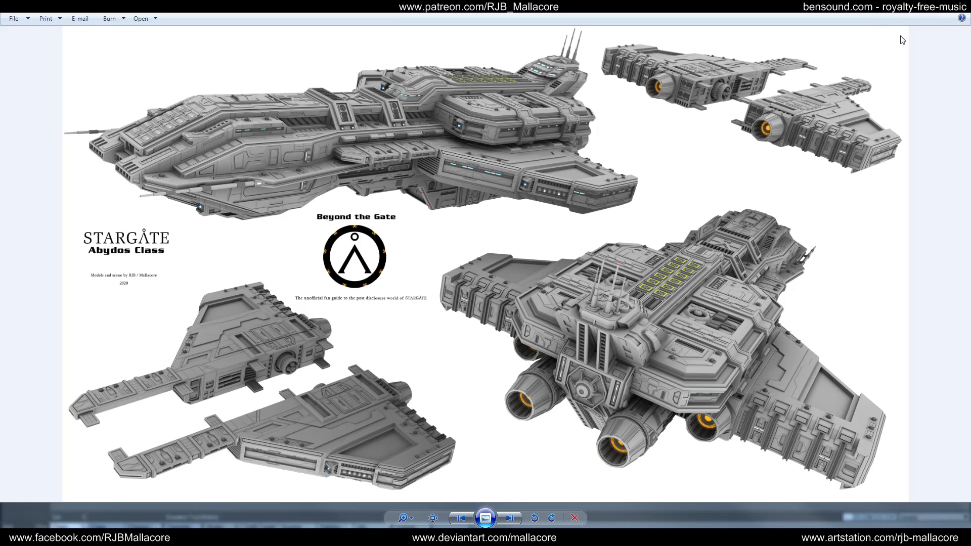
click(922, 15)
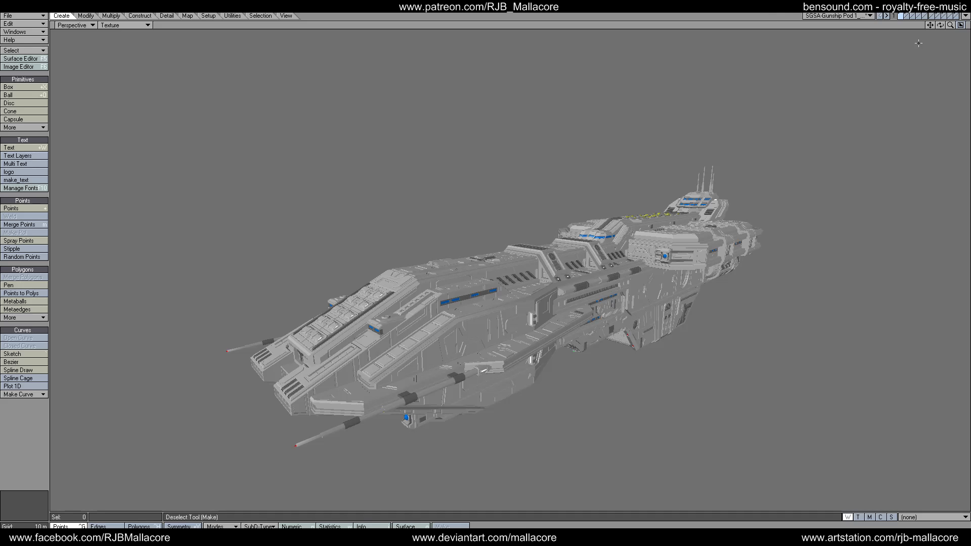
Step: Examine the core ship's hull on both flanks, including the side sections, engines and underside hangar bay
drag(950, 25, 958, 26)
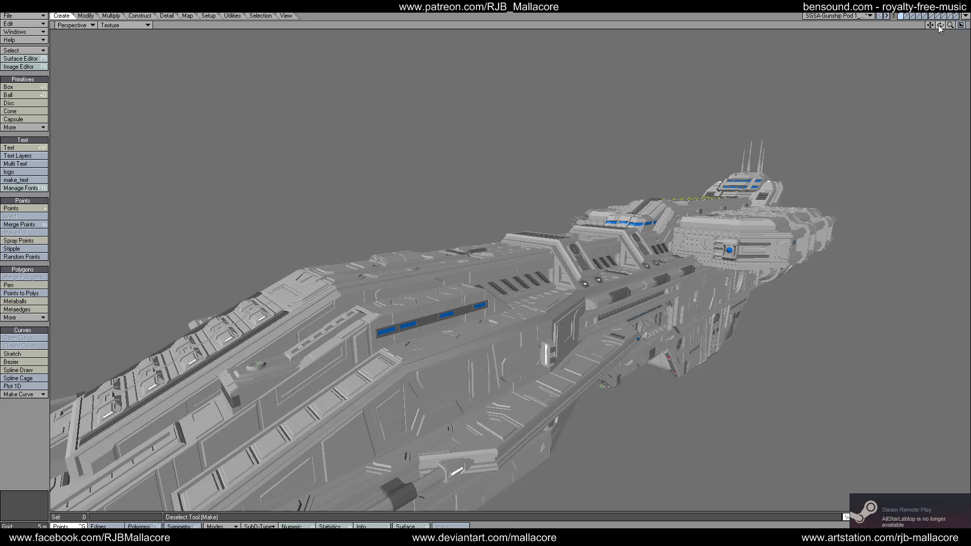
mouse_move(938, 26)
mouse_down()
mouse_move(953, 27)
mouse_move(940, 28)
mouse_up()
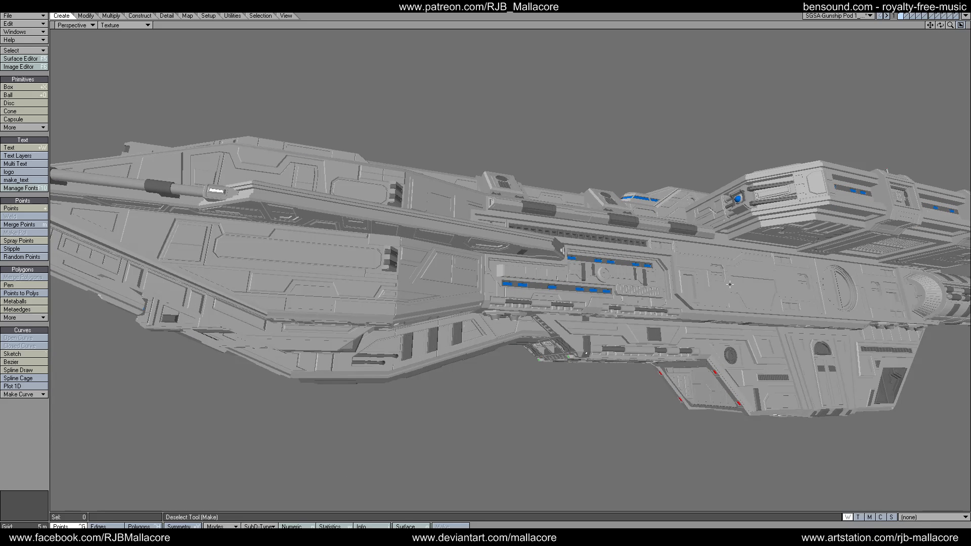
drag(930, 25, 799, 18)
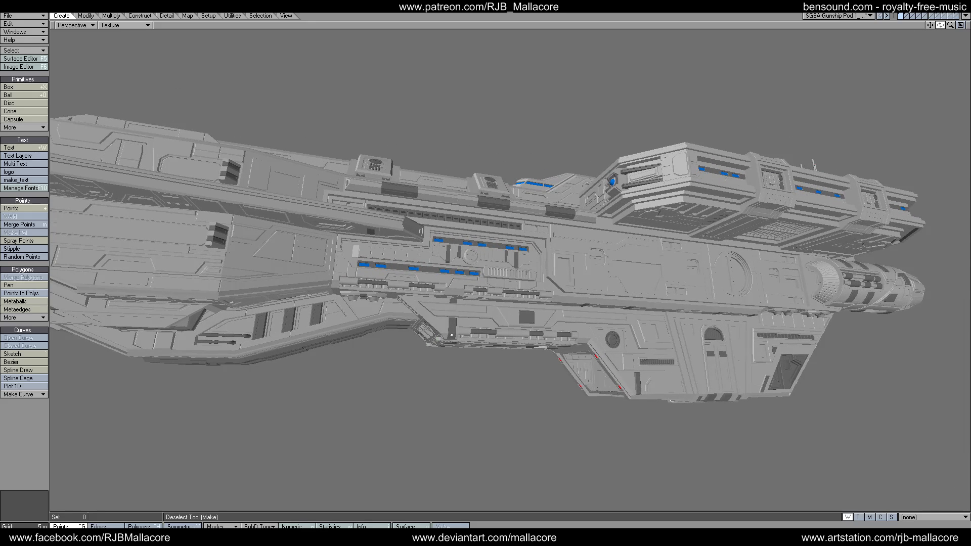
drag(939, 26, 910, 26)
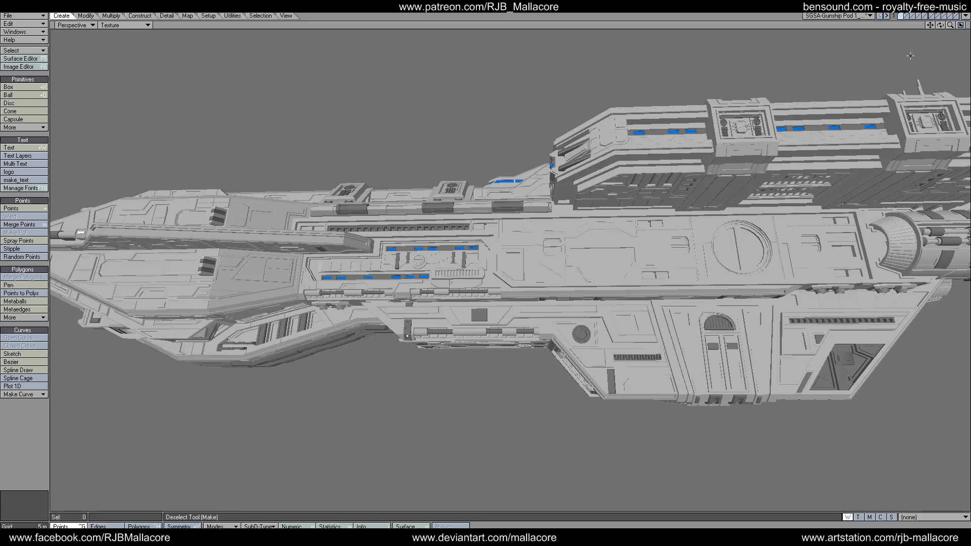
mouse_move(940, 24)
mouse_down()
mouse_move(968, 25)
mouse_move(947, 1)
mouse_move(936, 23)
mouse_up()
drag(940, 26, 963, 26)
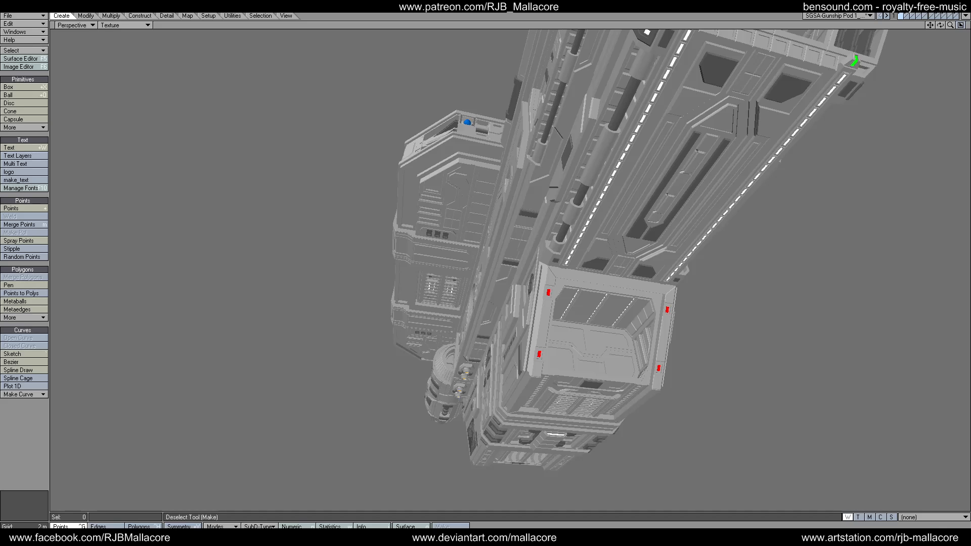
drag(939, 26, 958, 29)
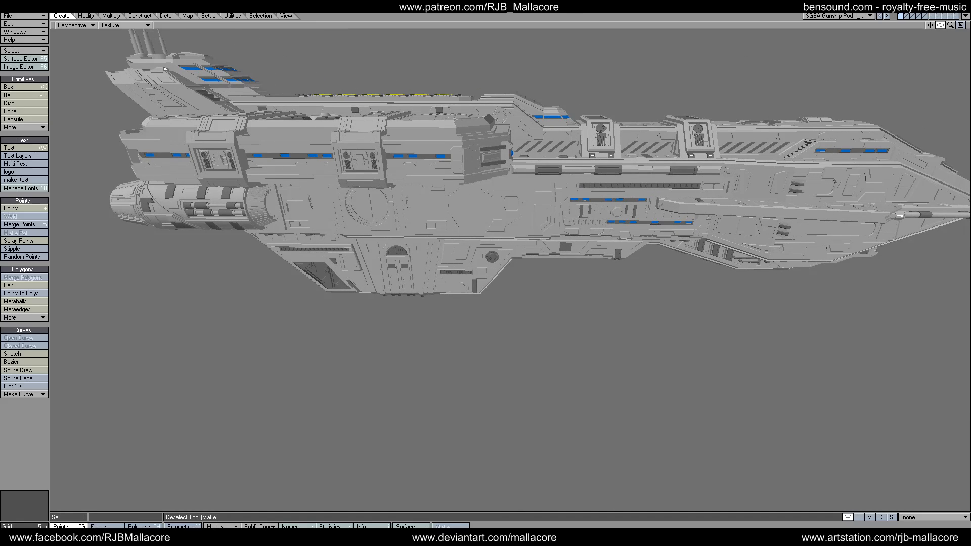
mouse_move(939, 25)
mouse_down()
mouse_move(958, 27)
mouse_move(939, 26)
mouse_up()
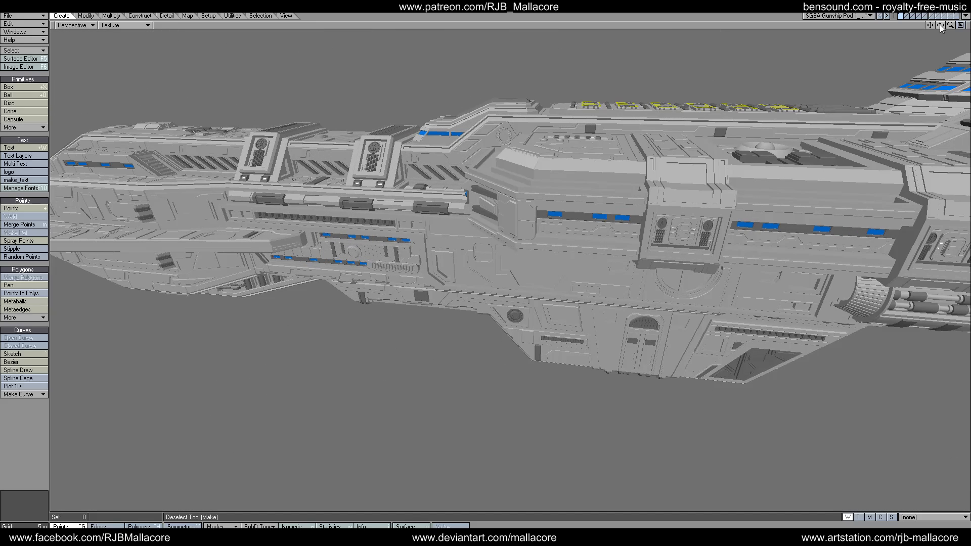
Step: Display the wing-shaped pod on its own and examine its upper deck, forward arm and docking side
click(907, 15)
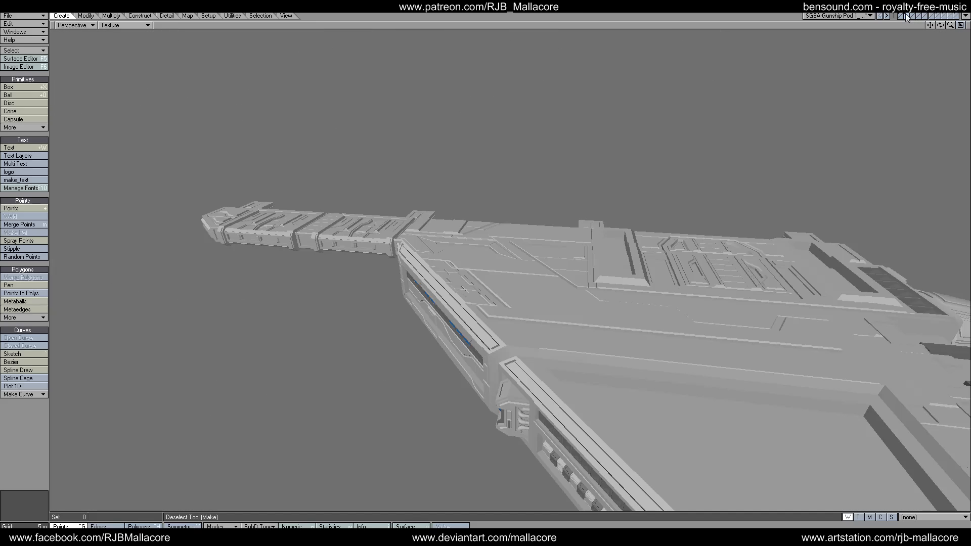
mouse_move(941, 25)
mouse_down()
mouse_move(950, 30)
mouse_move(931, 26)
mouse_move(941, 27)
mouse_up()
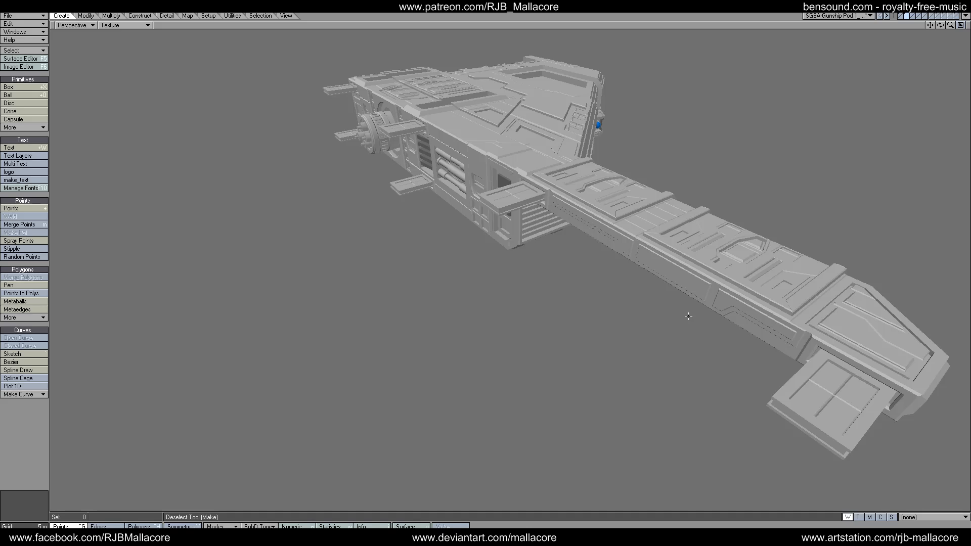
drag(940, 25, 941, 26)
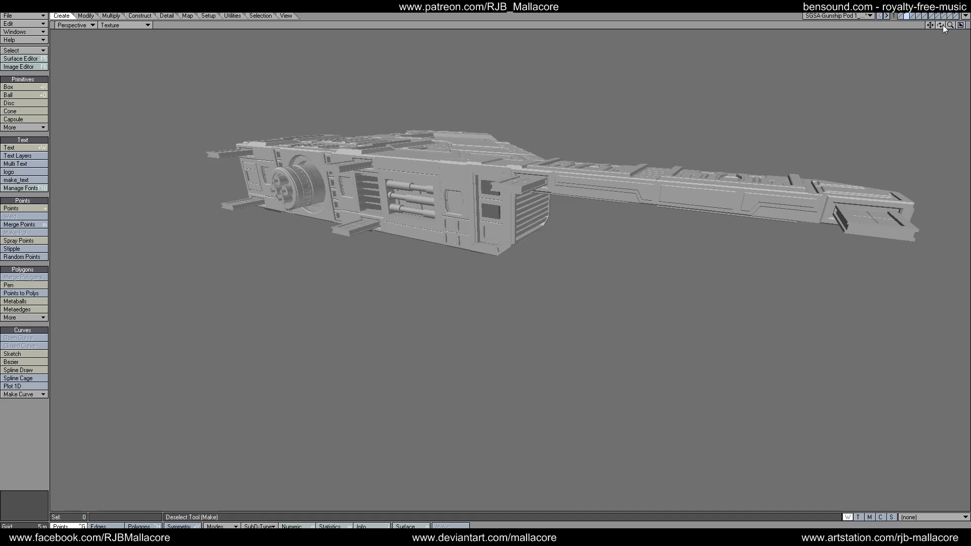
drag(940, 26, 951, 30)
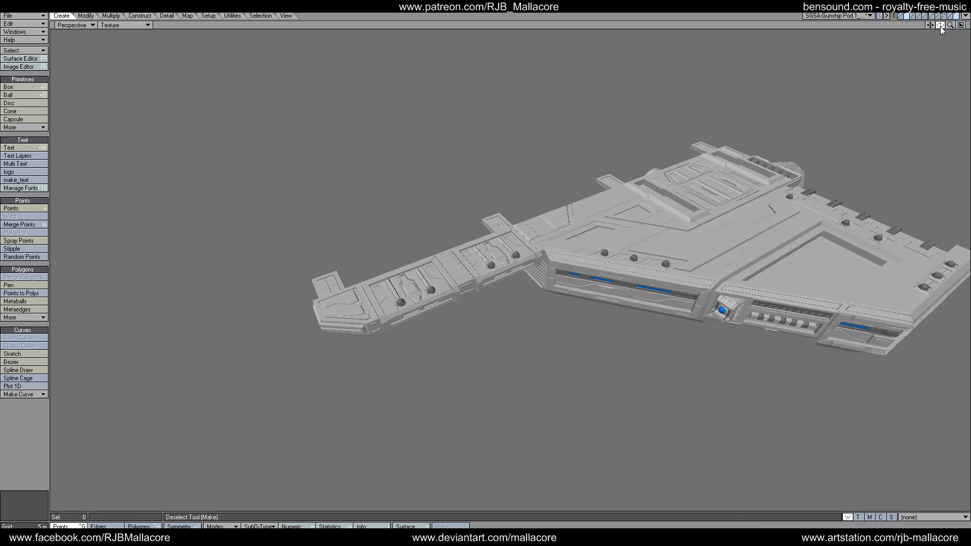
Step: Examine the pod's ball turrets, outer window strip and blue beam emitter from below and above
mouse_move(940, 25)
mouse_down()
mouse_move(941, 35)
mouse_move(950, 27)
mouse_move(923, 31)
mouse_move(949, 30)
mouse_up()
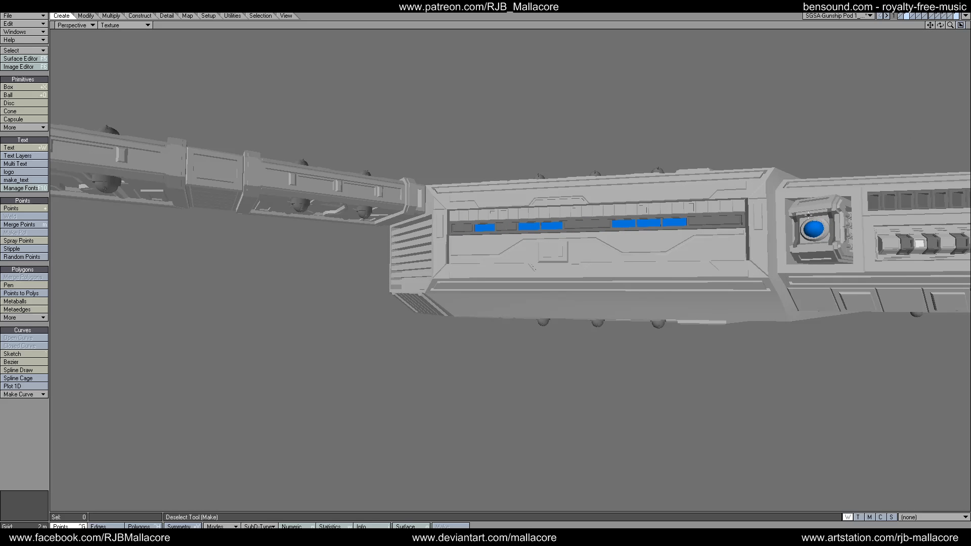
drag(940, 25, 925, 25)
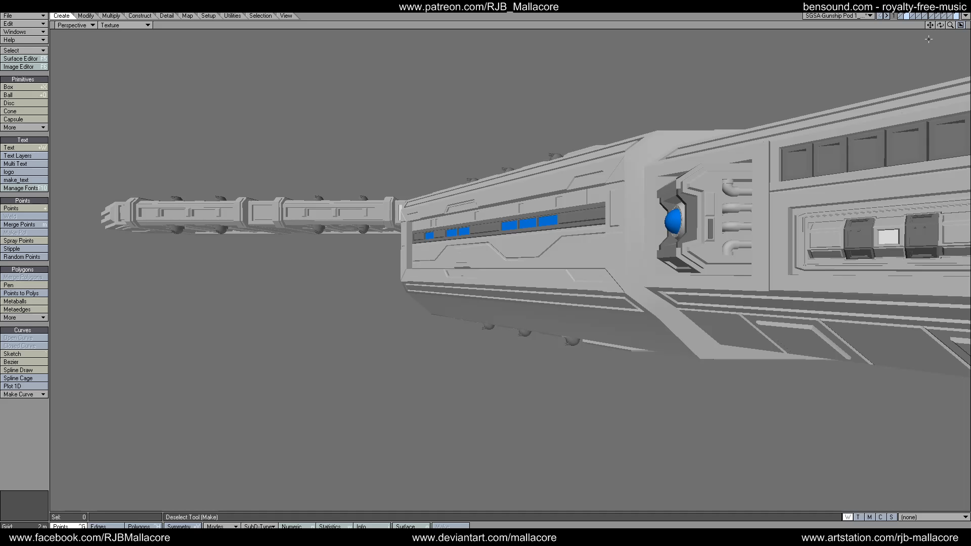
drag(940, 26, 942, 31)
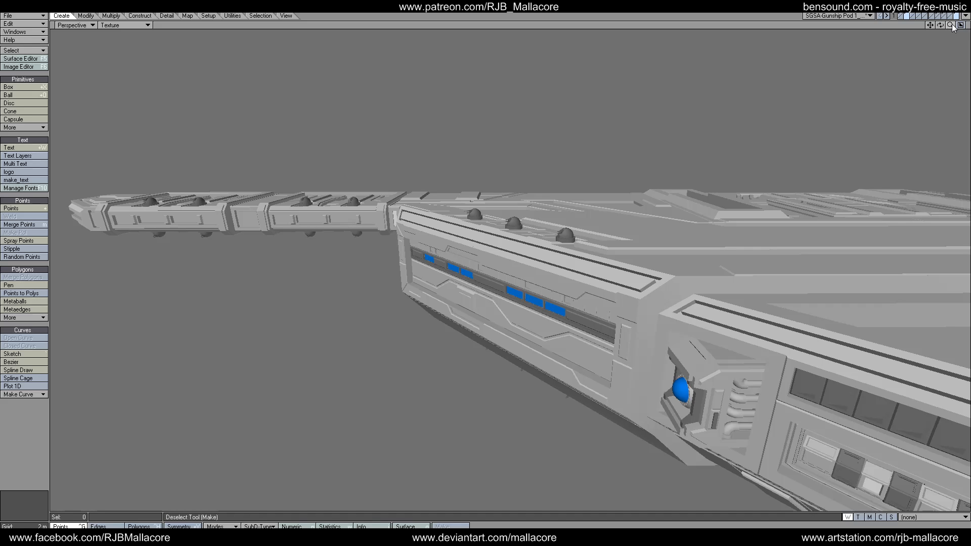
mouse_move(941, 32)
mouse_down()
mouse_move(923, 58)
mouse_move(925, 25)
mouse_move(950, 24)
mouse_move(929, 26)
mouse_move(942, 28)
mouse_up()
Step: Show the pod without its ball turrets and examine its underside, outer edge and upper deck
shift+click(902, 15)
click(905, 16)
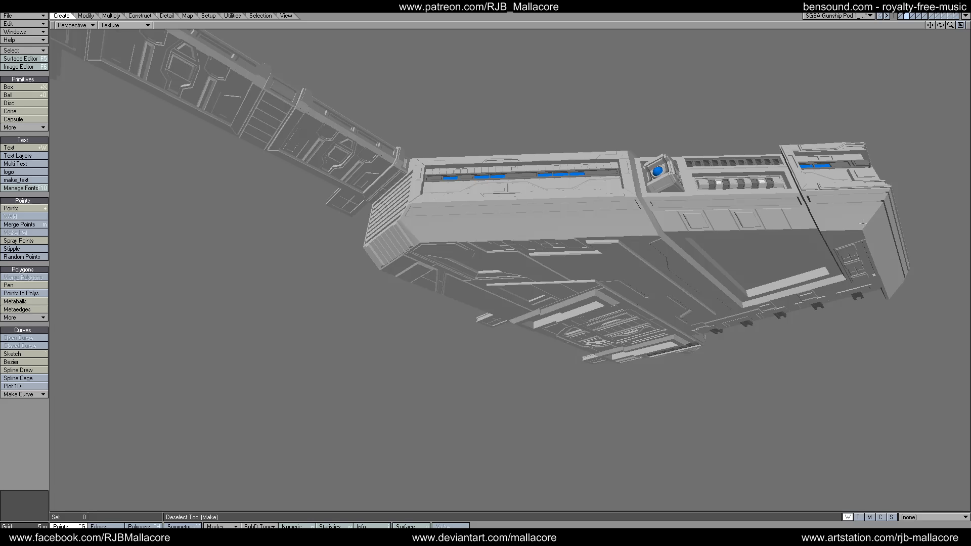
drag(939, 26, 937, 28)
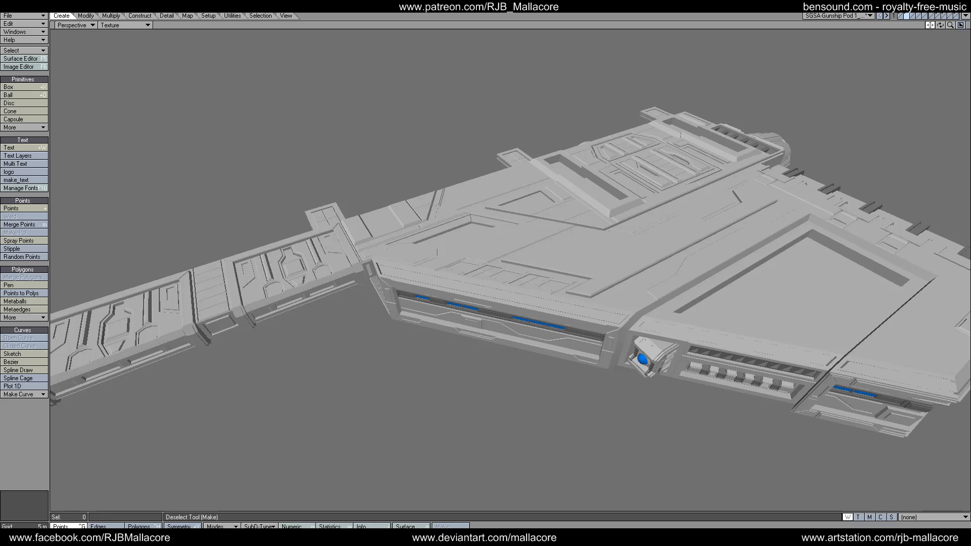
drag(930, 26, 934, 30)
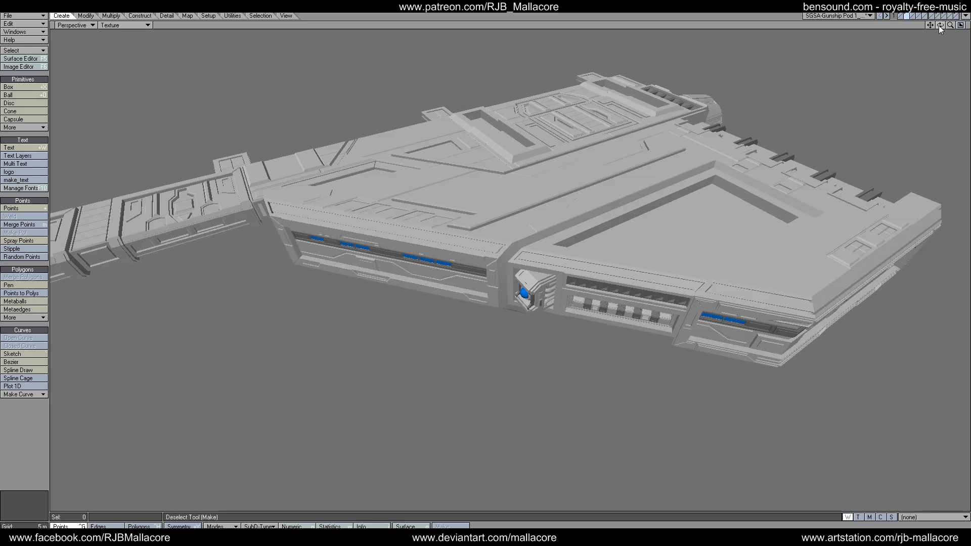
Step: Display the core ship on its own and examine its upper deck, side sections, yellow-marked hatches and bridge tower
click(900, 15)
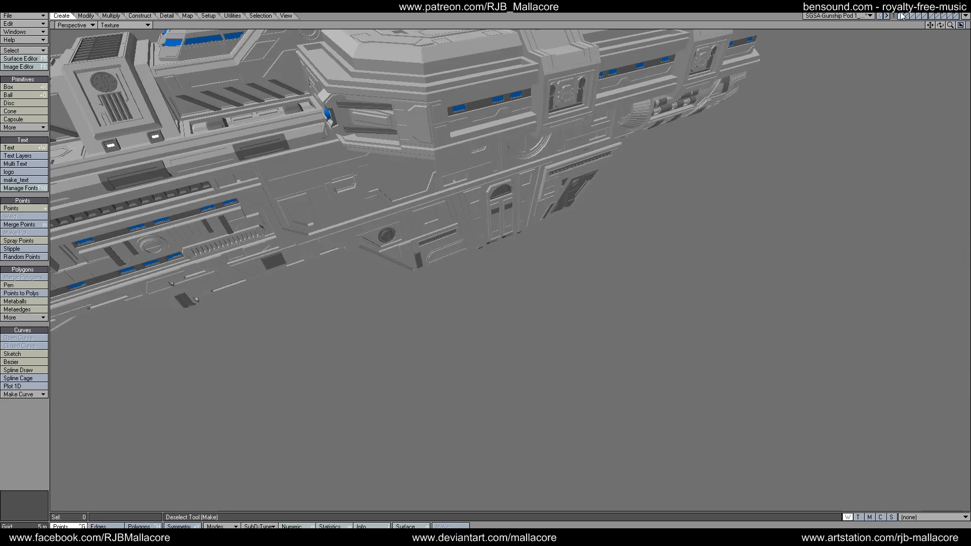
drag(929, 24, 935, 27)
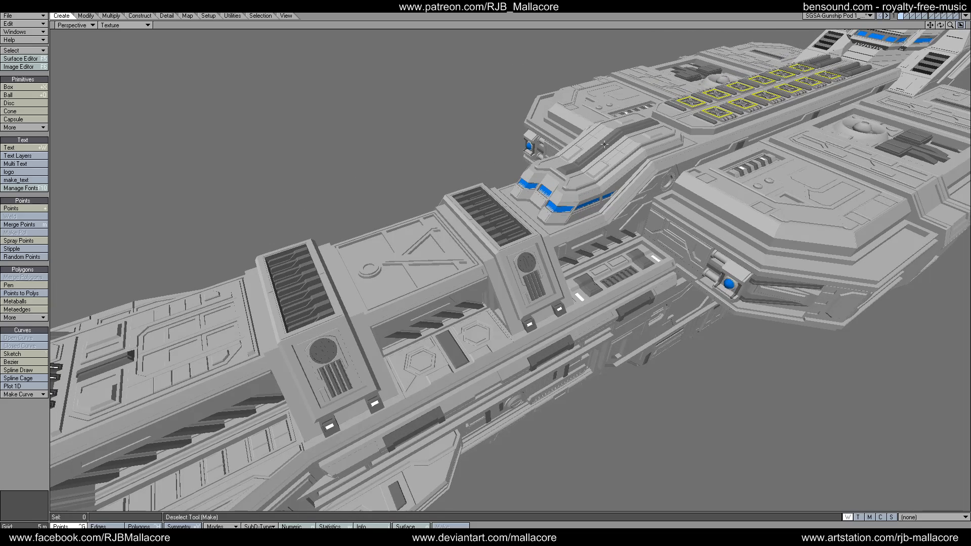
drag(950, 25, 952, 28)
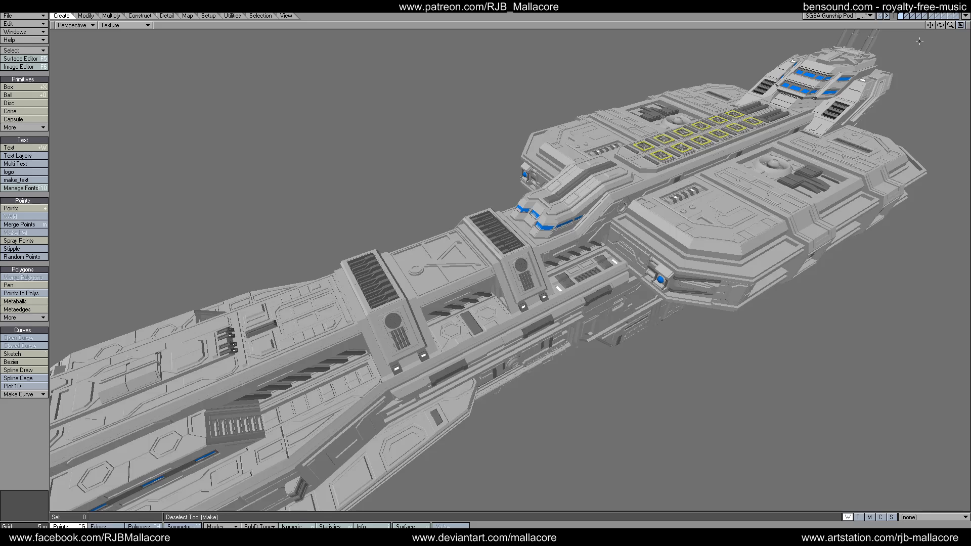
drag(940, 25, 932, 26)
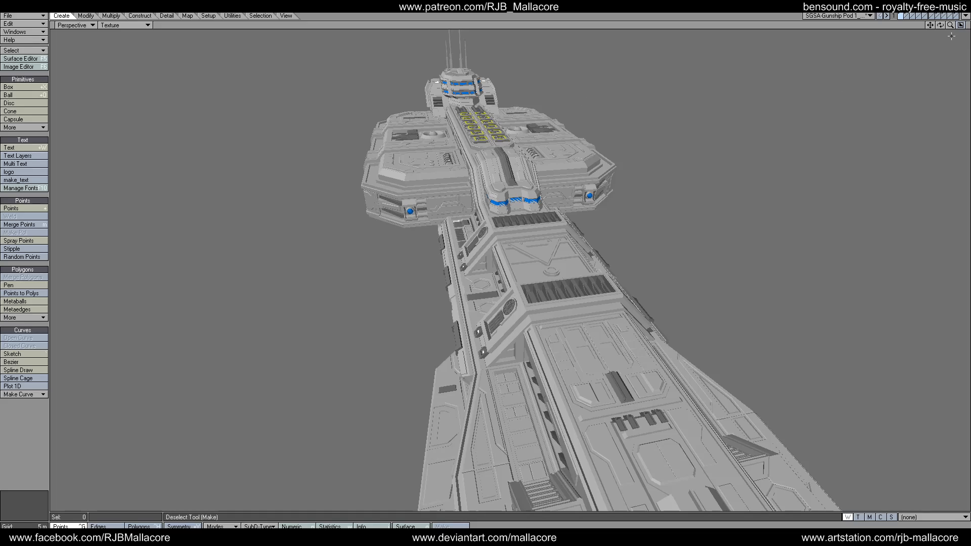
mouse_move(940, 25)
mouse_down()
mouse_move(930, 27)
mouse_move(961, 29)
mouse_move(933, 28)
mouse_move(956, 23)
mouse_up()
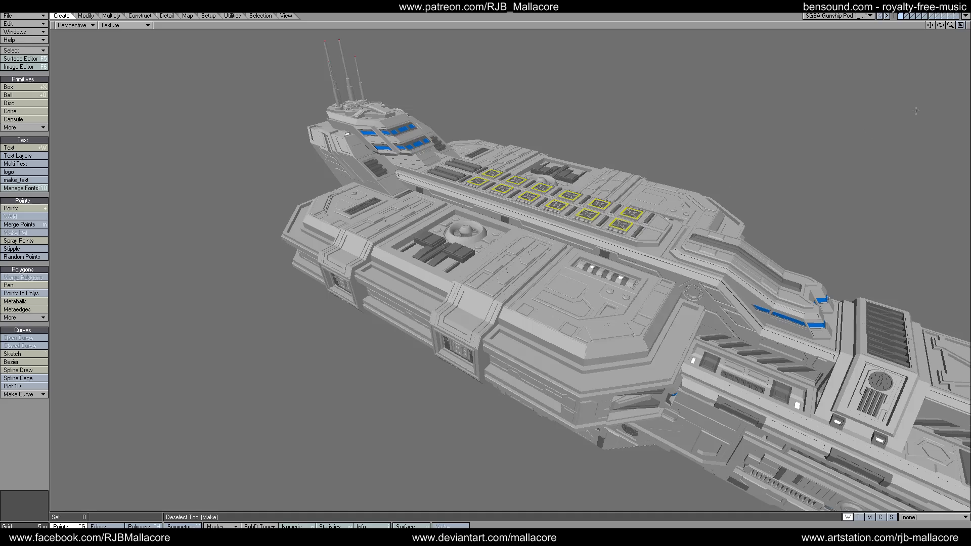
mouse_move(940, 25)
mouse_down()
mouse_move(960, 31)
mouse_move(901, 24)
mouse_move(941, 25)
mouse_move(938, 33)
mouse_up()
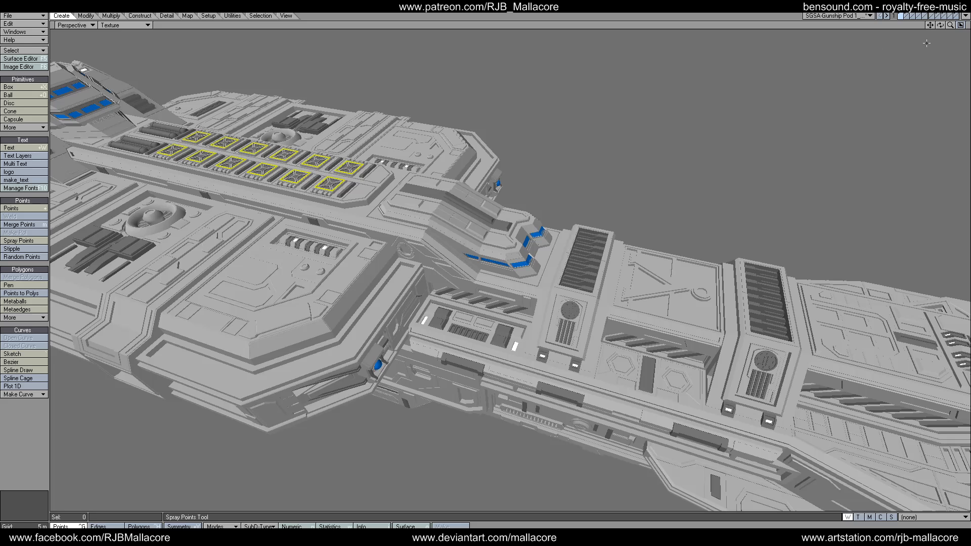
drag(940, 24, 938, 26)
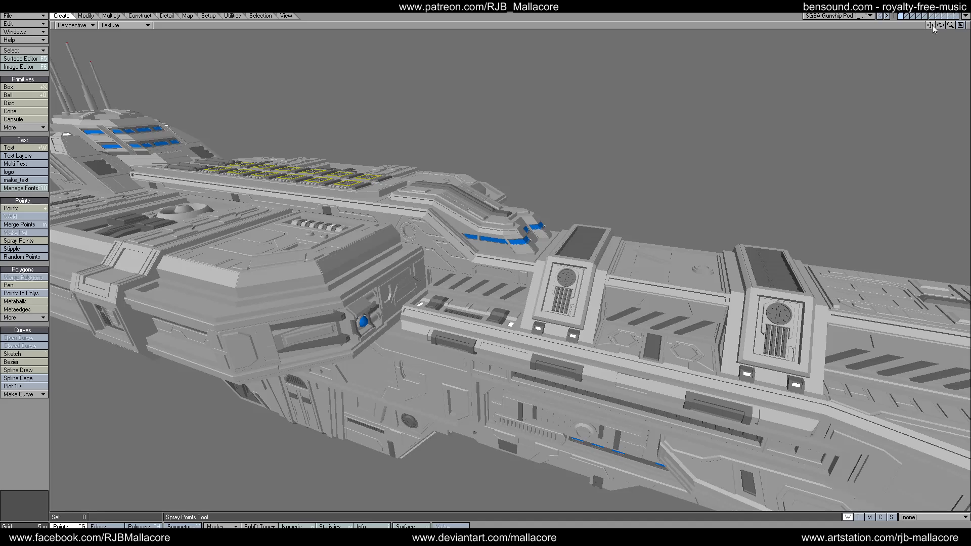
Step: Examine the core ship's bow, lower emitter and forward cannons, followed by the whole hull, dismissing the USB device notifications
drag(939, 25, 935, 30)
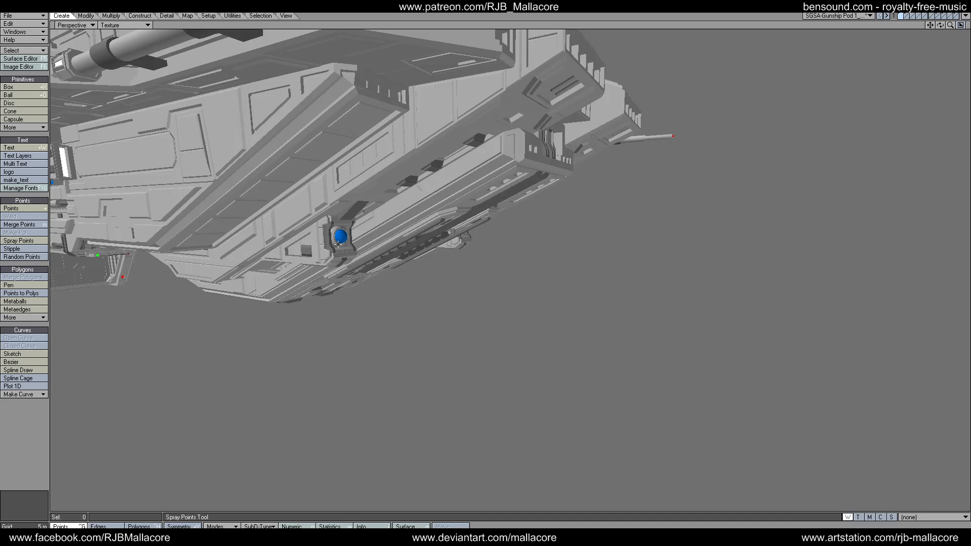
drag(939, 25, 937, 25)
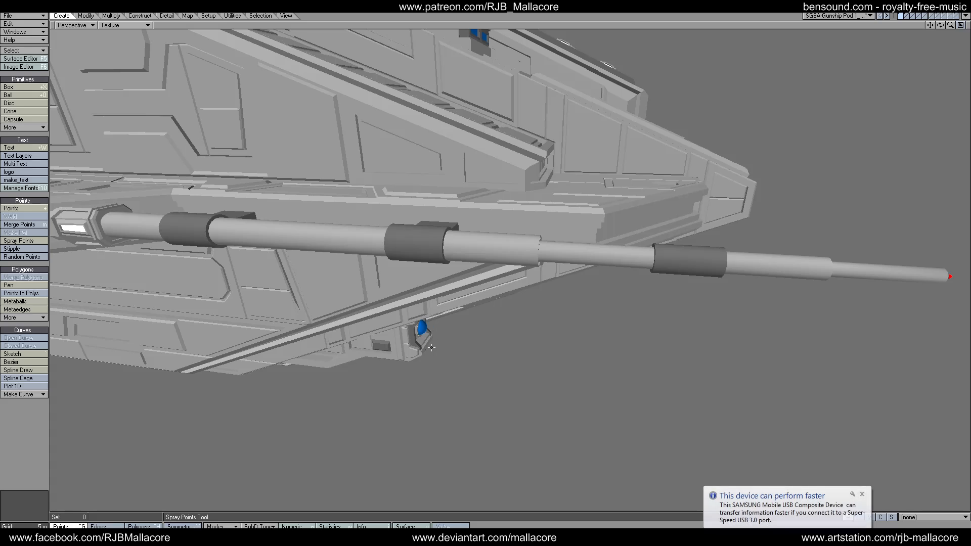
click(861, 494)
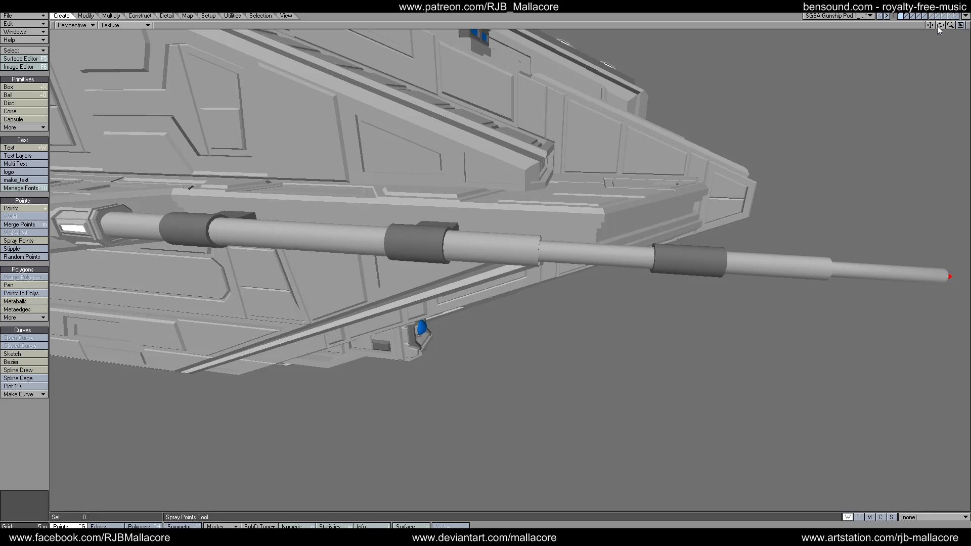
drag(936, 26, 899, 71)
drag(940, 25, 928, 31)
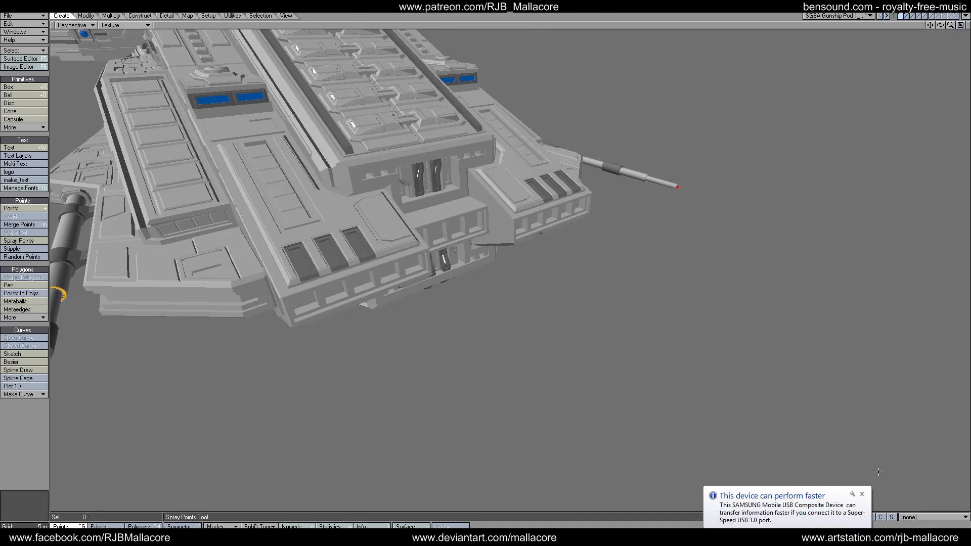
click(861, 494)
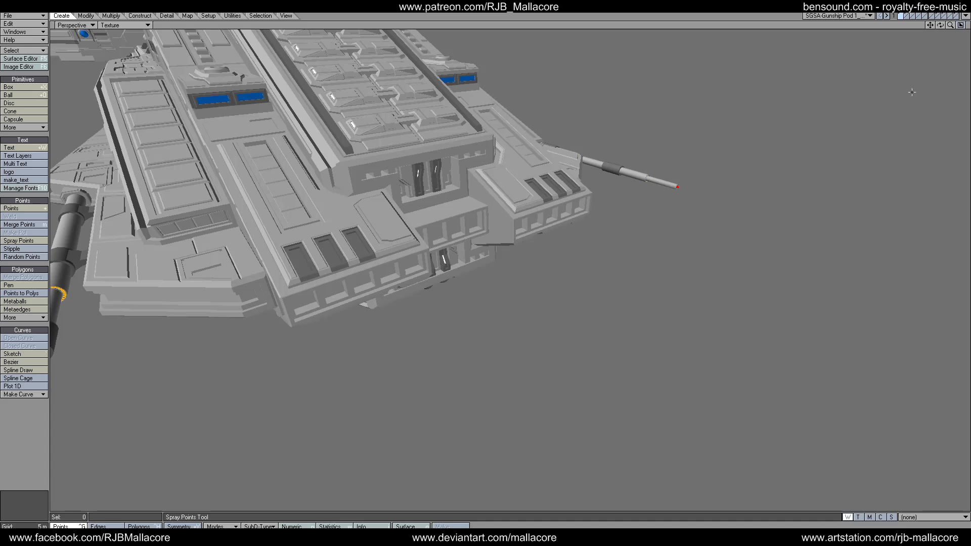
mouse_move(950, 25)
mouse_down()
mouse_move(928, 28)
mouse_move(950, 26)
mouse_up()
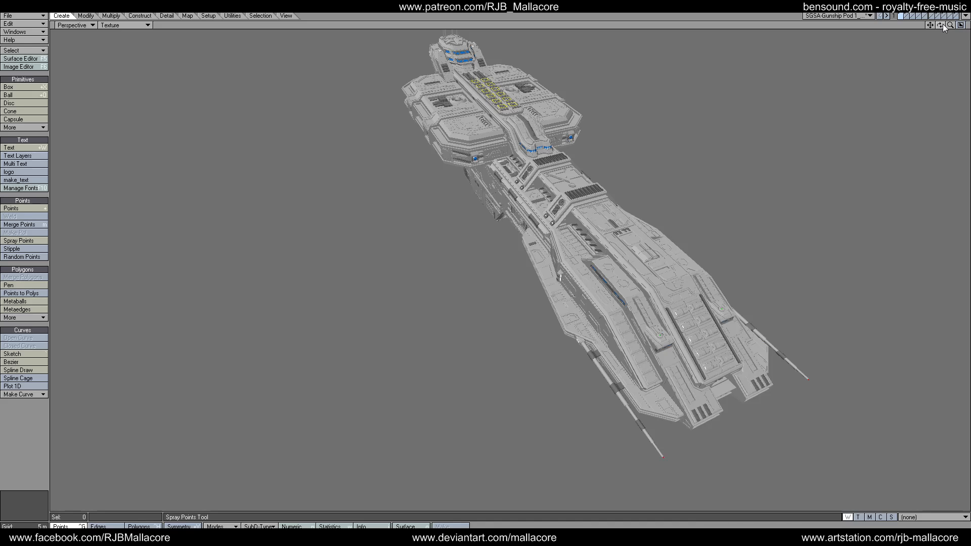
drag(941, 23, 942, 24)
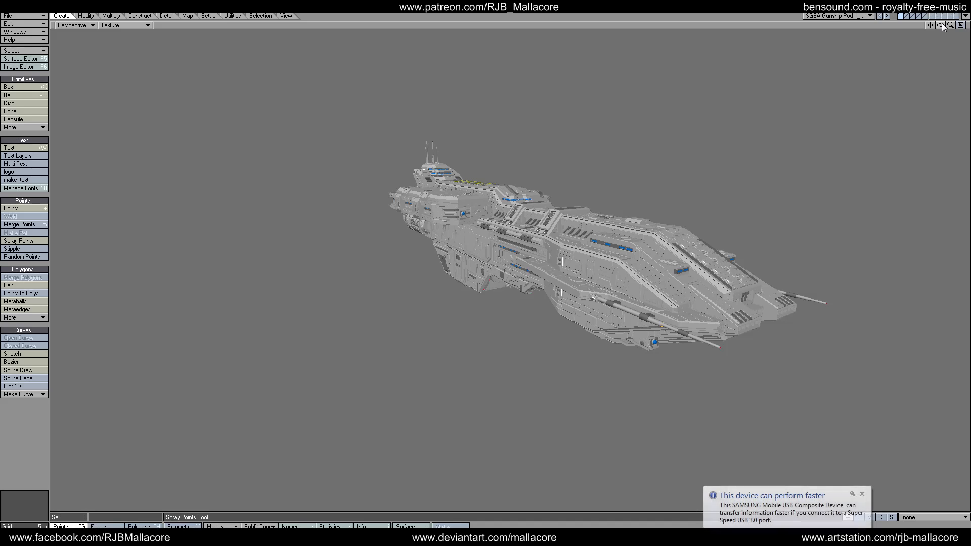
click(862, 494)
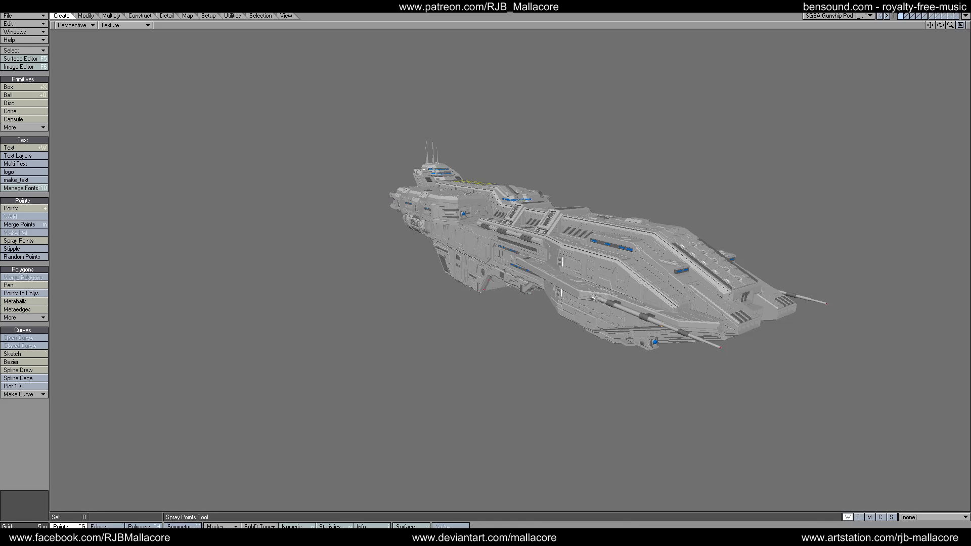
Step: Examine the core ship's bow, upper deck and forward cannons from the front and side
drag(940, 25, 870, 38)
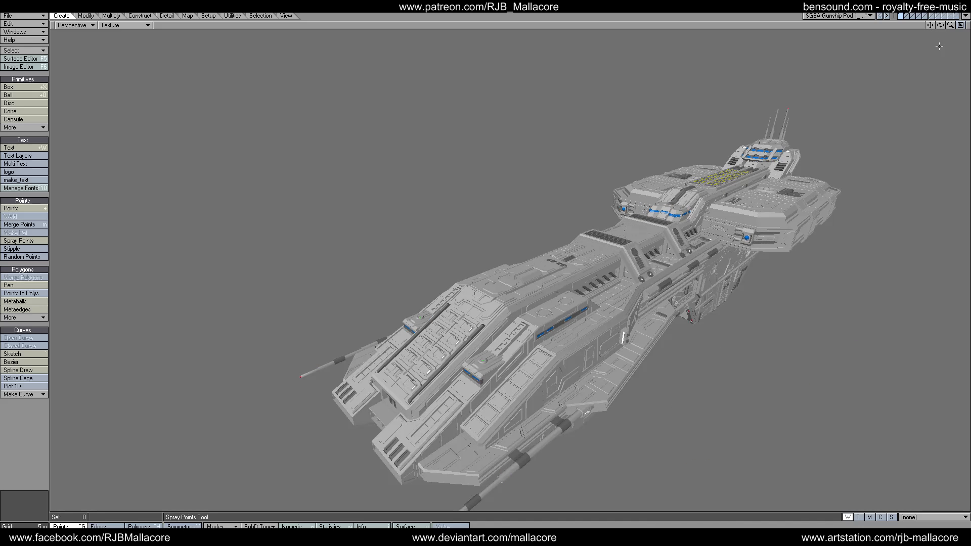
drag(929, 25, 890, 31)
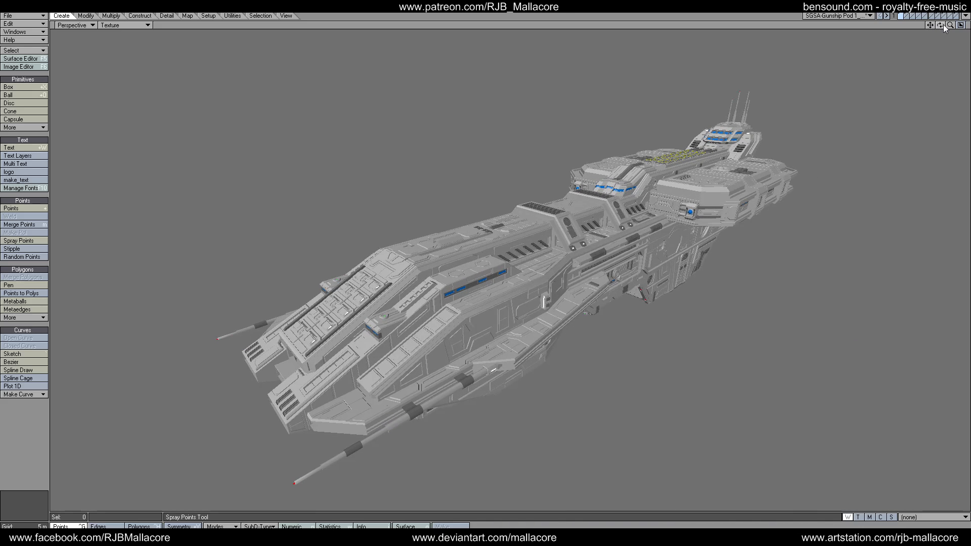
drag(950, 25, 930, 40)
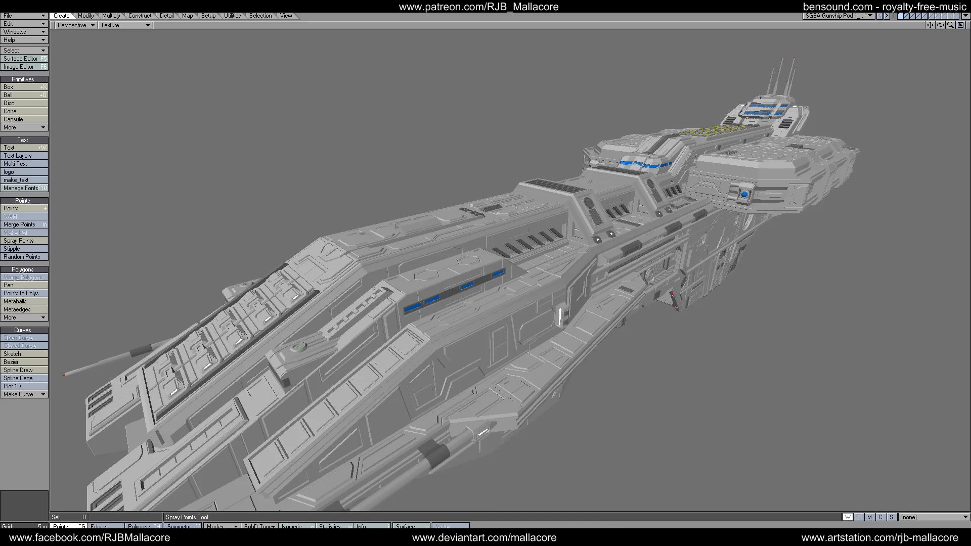
Step: Switch to the Abydos Class reference image and examine the renders of the assembled ship and its separate wing pods
click(546, 493)
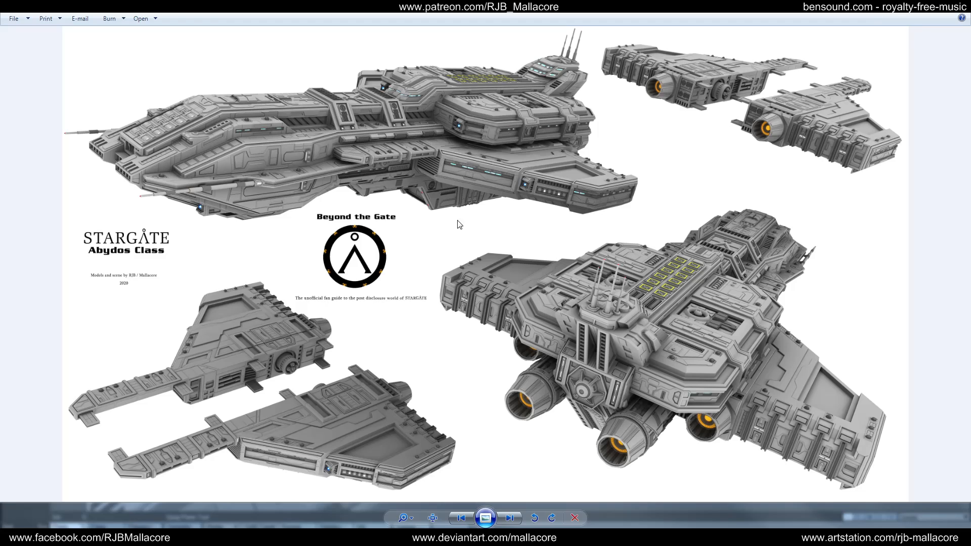
scroll(458, 222, up, 2)
scroll(428, 207, down, 1)
scroll(428, 207, down, 1)
scroll(430, 211, up, 1)
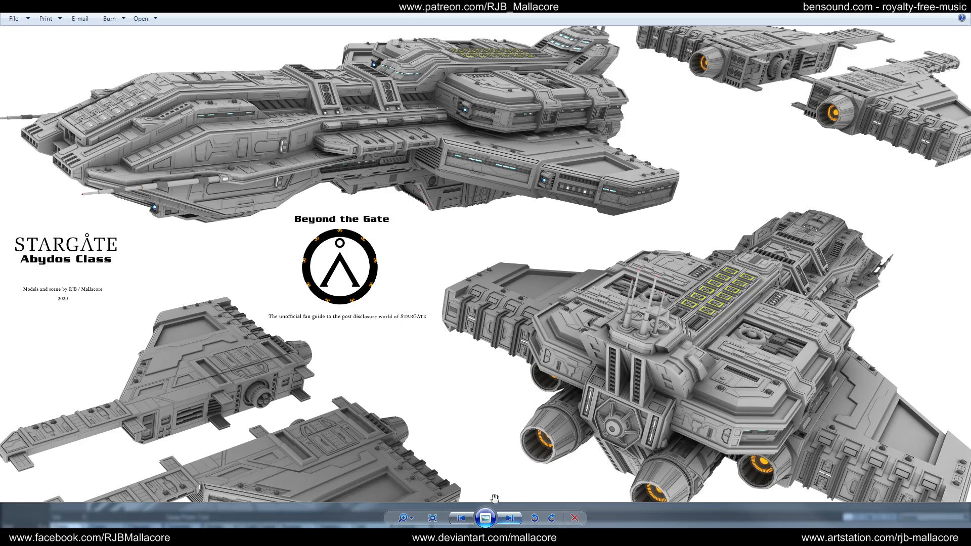
drag(525, 329, 491, 365)
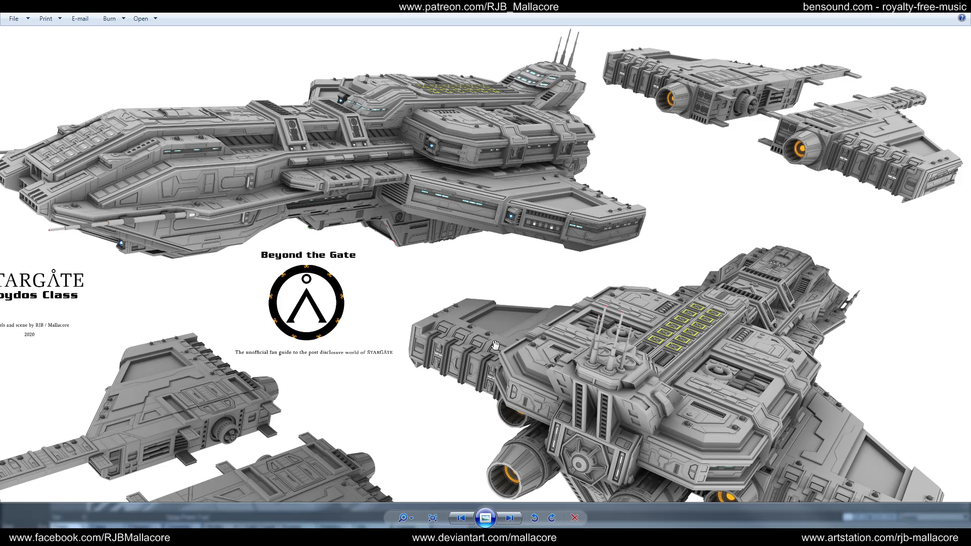
scroll(535, 229, up, 2)
scroll(536, 230, down, 1)
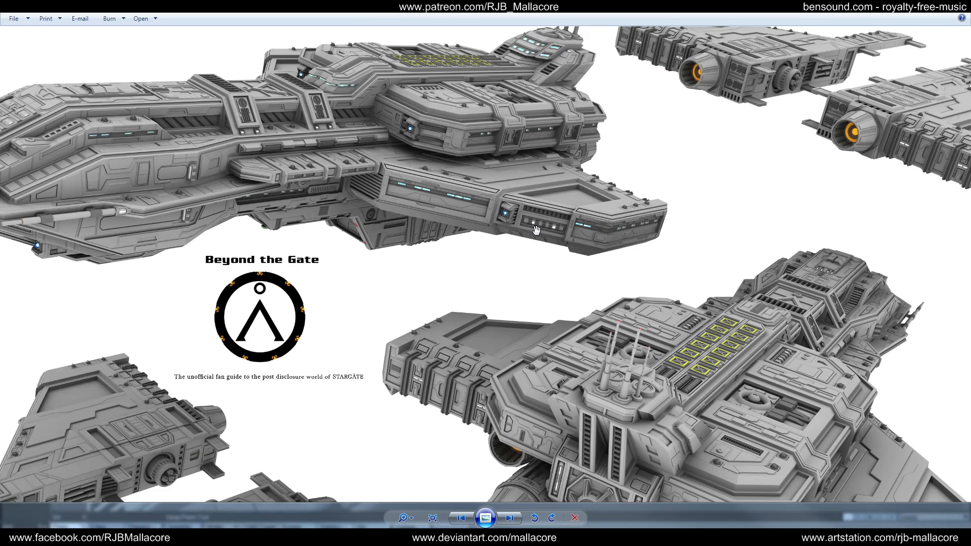
scroll(536, 230, down, 1)
scroll(756, 187, up, 2)
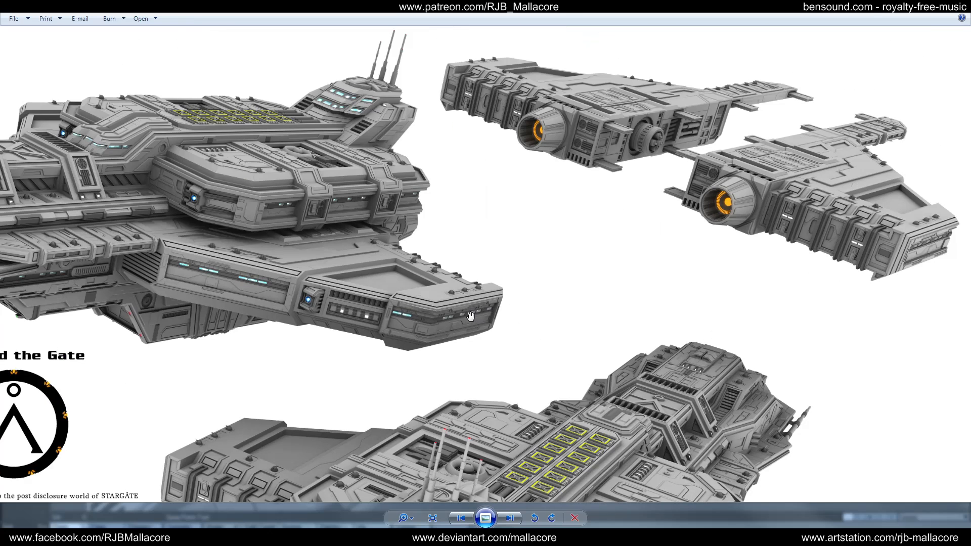
scroll(472, 310, down, 1)
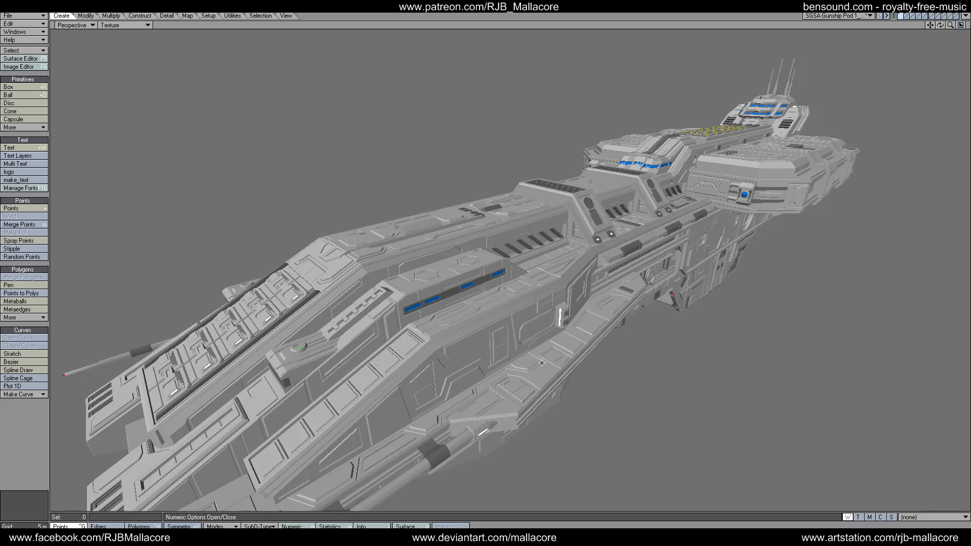
Step: Return to LightWave Modeler, examine the core ship's side hull and display the wing pod on its own
mouse_move(951, 25)
mouse_down()
mouse_move(894, 27)
mouse_move(870, 50)
mouse_move(941, 27)
mouse_up()
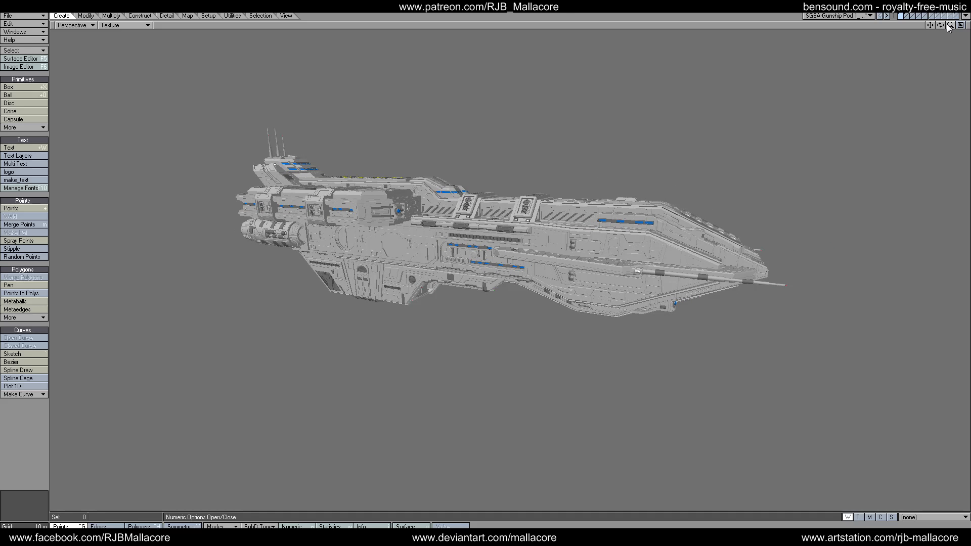
drag(948, 27, 949, 26)
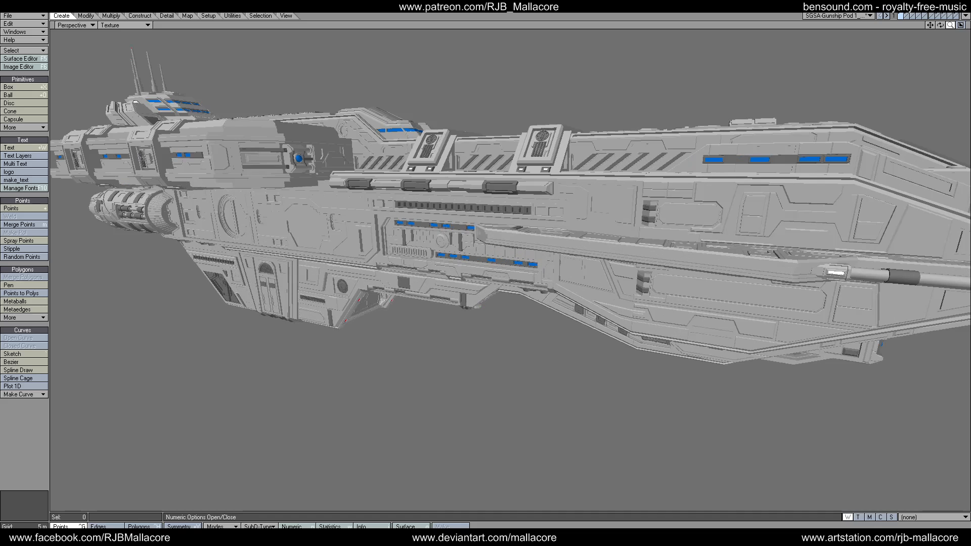
click(905, 15)
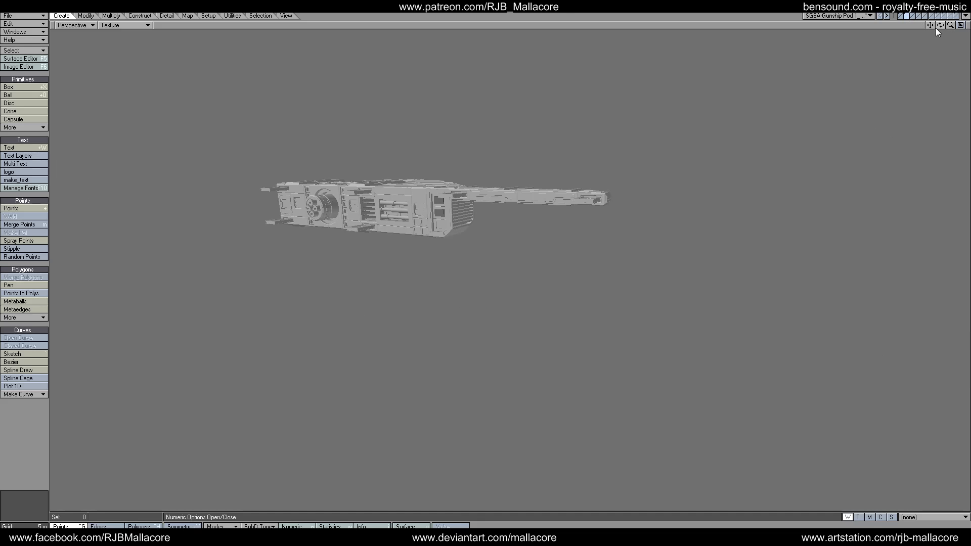
Step: Examine the wing pod's connecting tabs, inner wall recesses and long forward arm at close range
drag(950, 25, 930, 121)
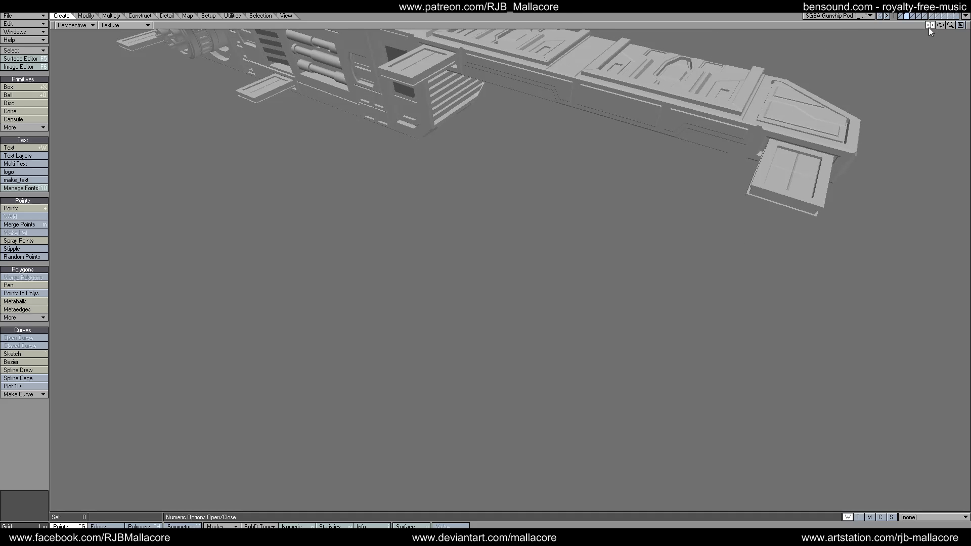
mouse_move(928, 27)
mouse_down()
mouse_move(960, 29)
mouse_move(970, 61)
mouse_move(929, 29)
mouse_up()
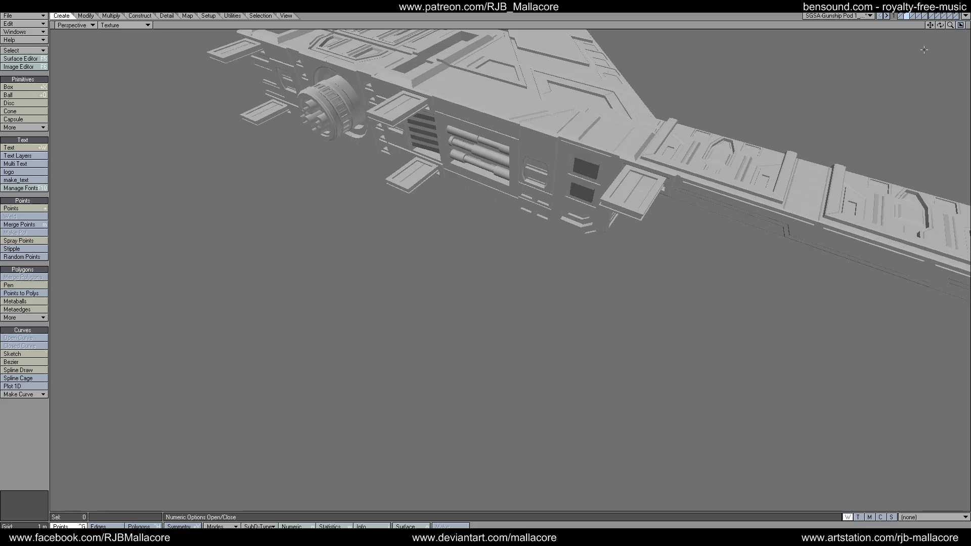
drag(939, 25, 840, 24)
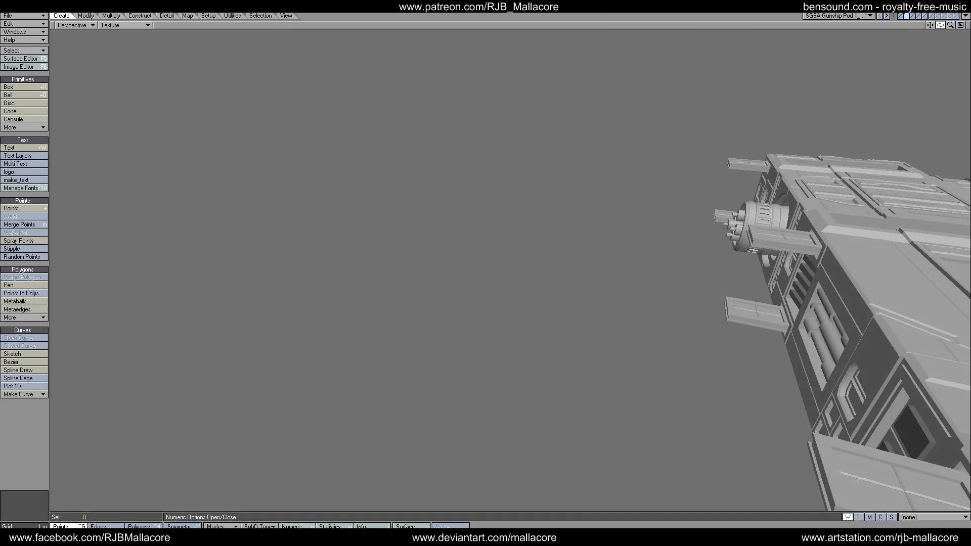
drag(929, 25, 882, 3)
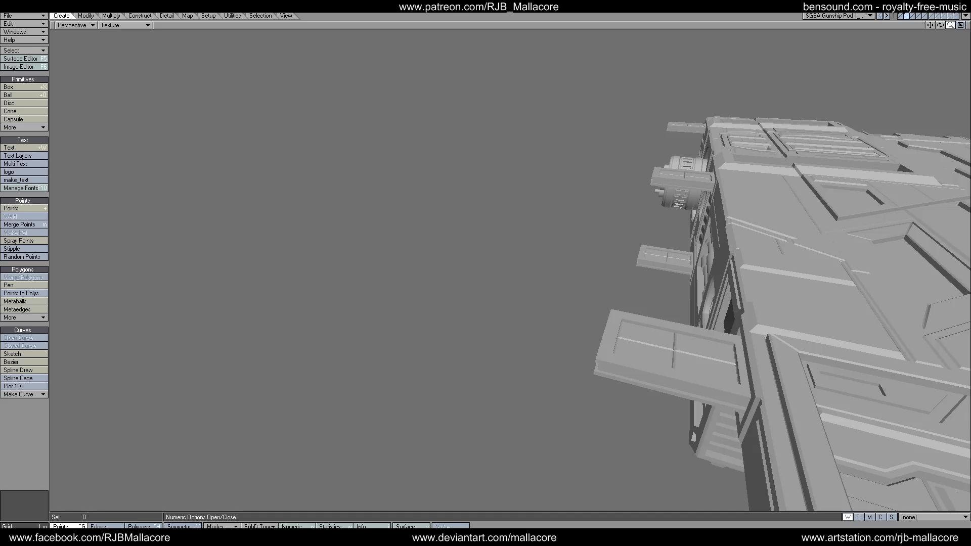
mouse_move(949, 25)
mouse_down()
mouse_move(925, 19)
mouse_move(949, 30)
mouse_up()
drag(929, 25, 917, 32)
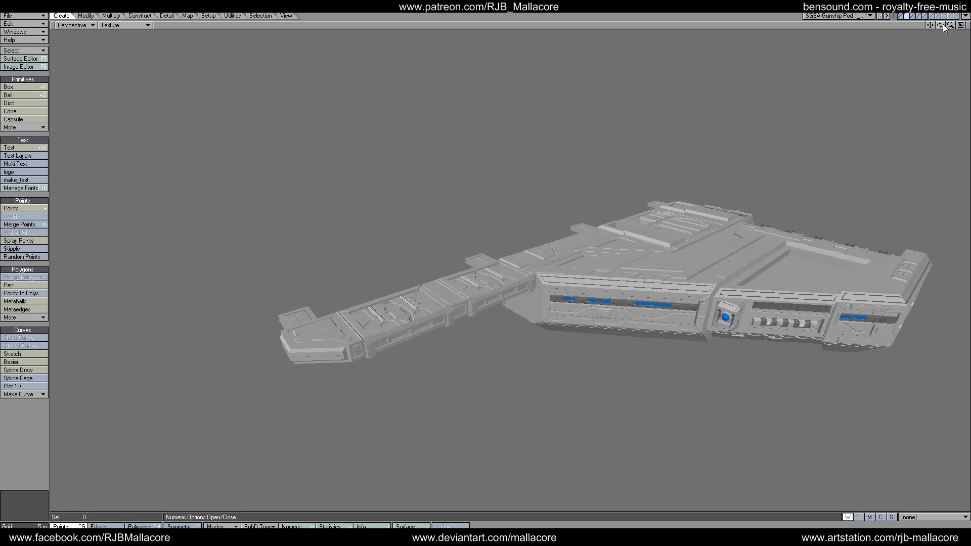
Step: Examine the whole pod's inner side, round docking connector, rear engine and upper deck
mouse_move(939, 25)
mouse_down()
mouse_move(914, 36)
mouse_move(942, 25)
mouse_up()
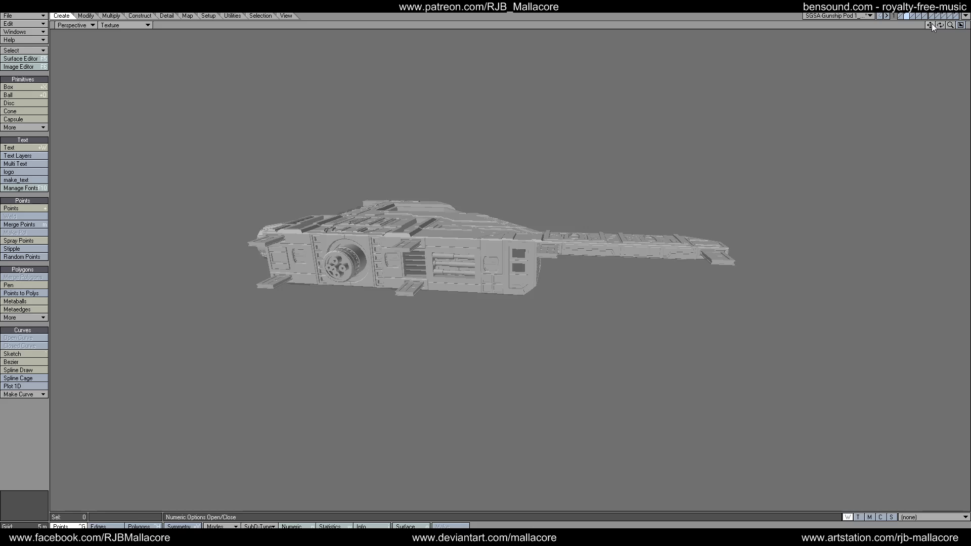
mouse_move(933, 27)
mouse_down()
mouse_move(968, 35)
mouse_move(941, 40)
mouse_move(961, 49)
mouse_move(943, 29)
mouse_up()
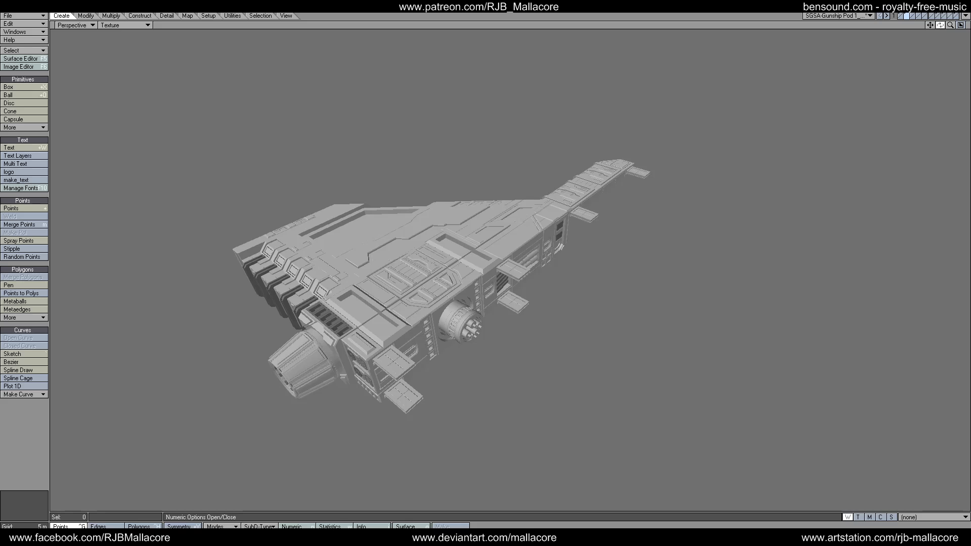
drag(940, 24, 877, 25)
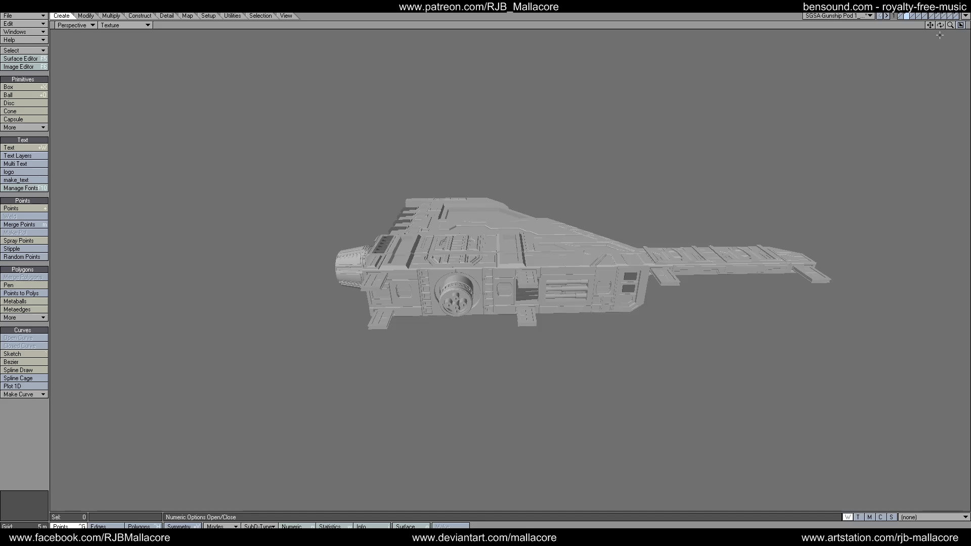
drag(940, 26, 944, 30)
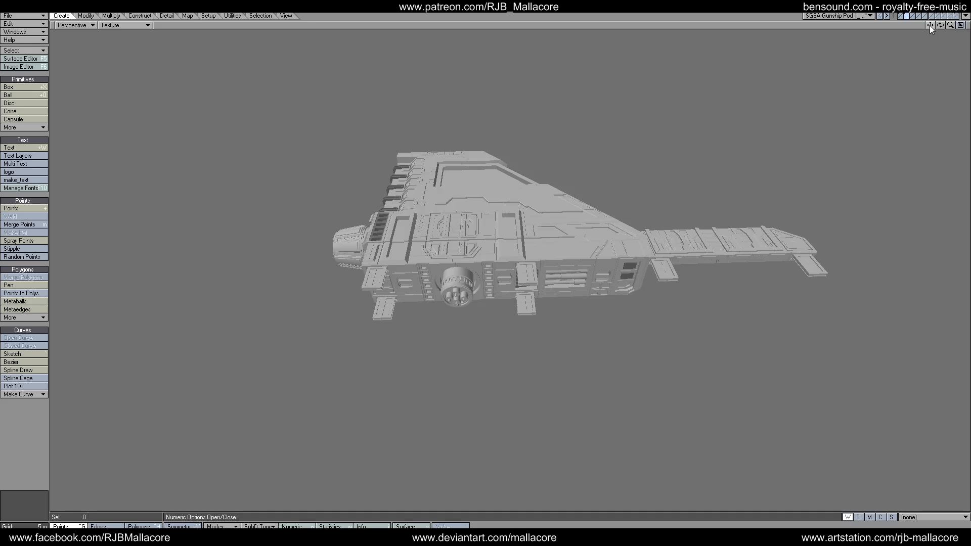
mouse_move(931, 27)
mouse_down()
mouse_move(946, 58)
mouse_move(940, 29)
mouse_move(949, 30)
mouse_up()
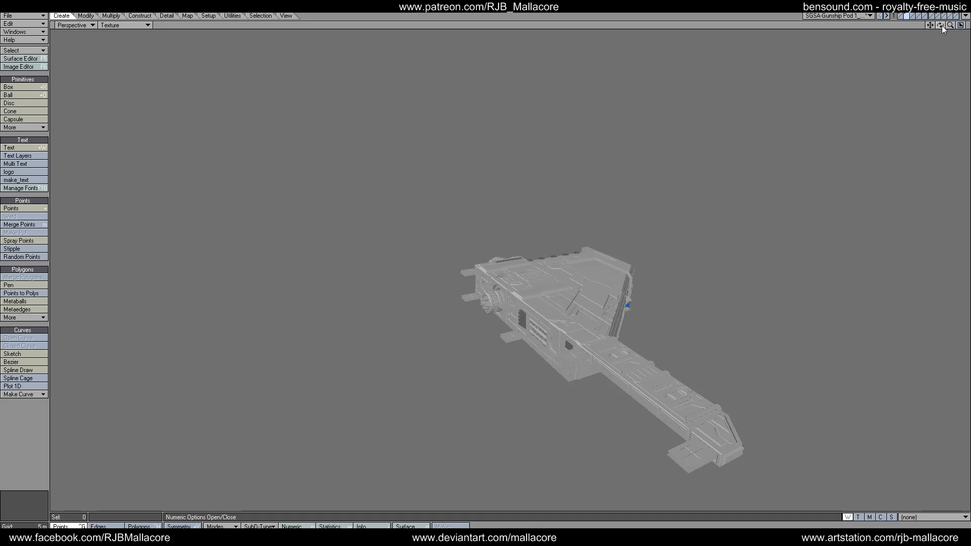
Step: Examine the pod's underside, outer window strip and blue emitter, followed by its upper wing surface
mouse_move(942, 29)
mouse_down()
mouse_move(902, 30)
mouse_move(899, 58)
mouse_move(940, 26)
mouse_up()
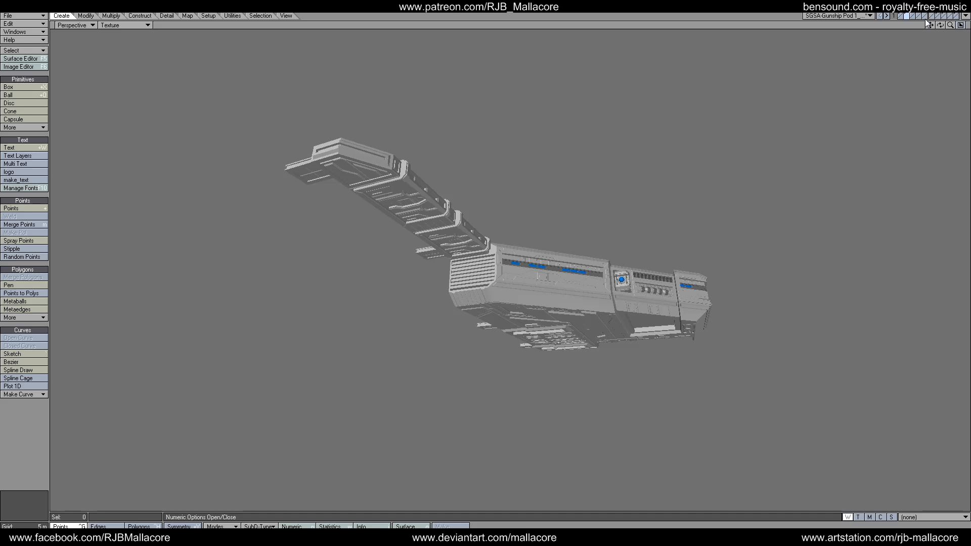
mouse_move(940, 25)
mouse_down()
mouse_move(958, 36)
mouse_move(922, 36)
mouse_move(950, 36)
mouse_move(934, 25)
mouse_up()
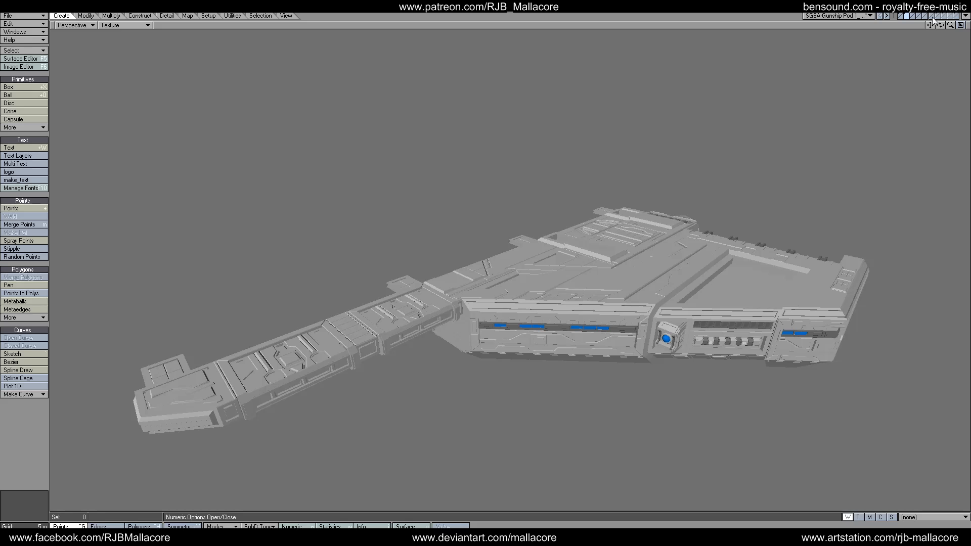
drag(940, 25, 927, 13)
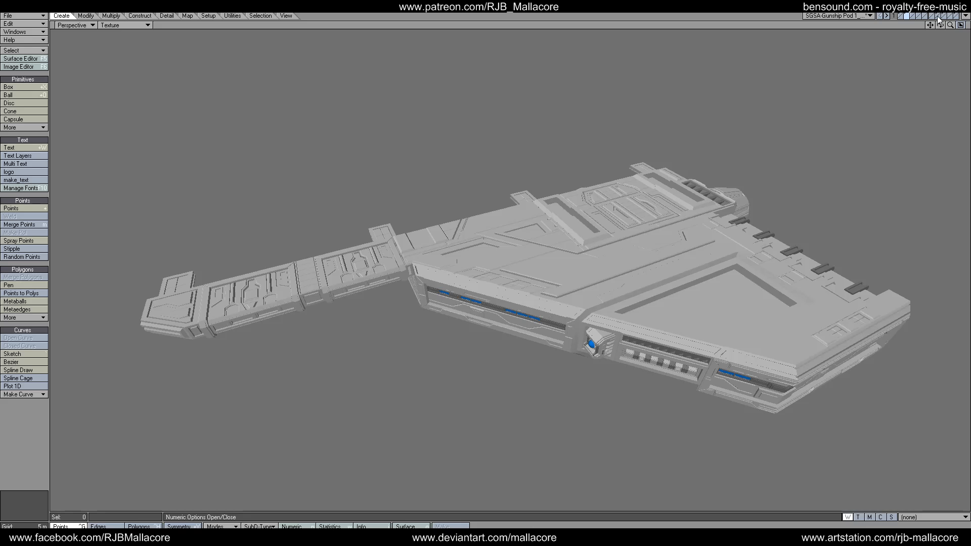
Step: Display the core ship for comparison and return to the wing pod
click(903, 17)
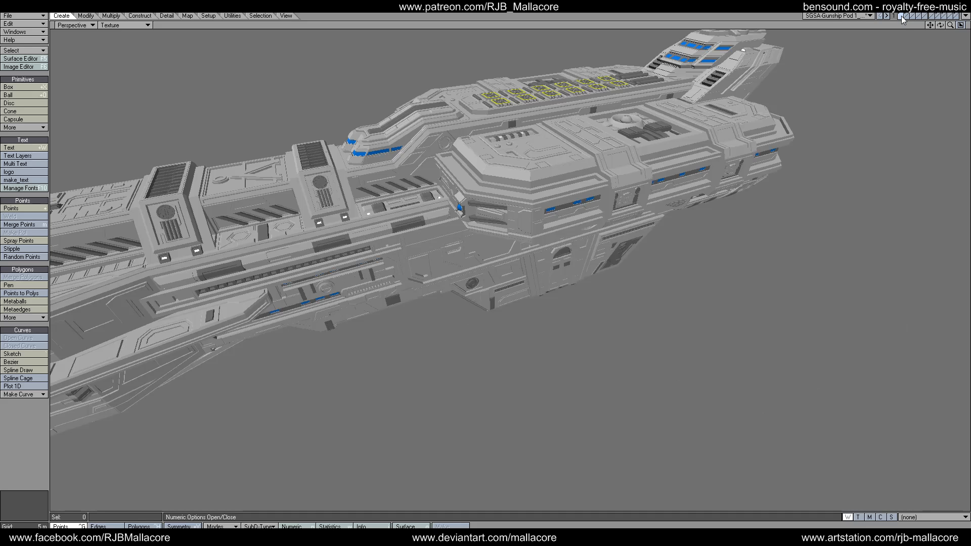
click(908, 17)
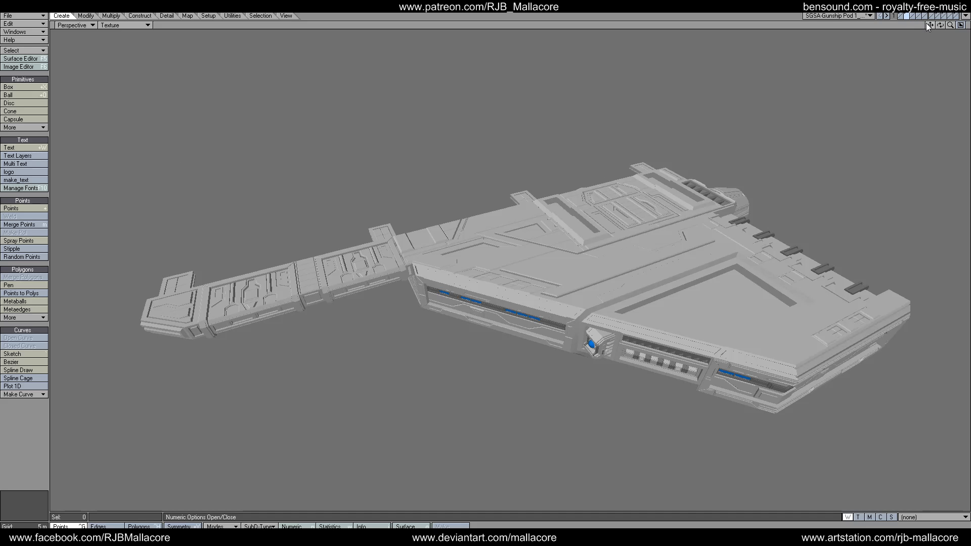
mouse_move(939, 25)
mouse_down()
mouse_move(945, 192)
mouse_move(941, 75)
mouse_move(935, 89)
mouse_move(951, 91)
mouse_move(953, 154)
mouse_move(965, 136)
mouse_move(938, 24)
mouse_up()
Step: Check the empty third layer with the pod as a background wireframe, and bring the pod back to the foreground
click(913, 15)
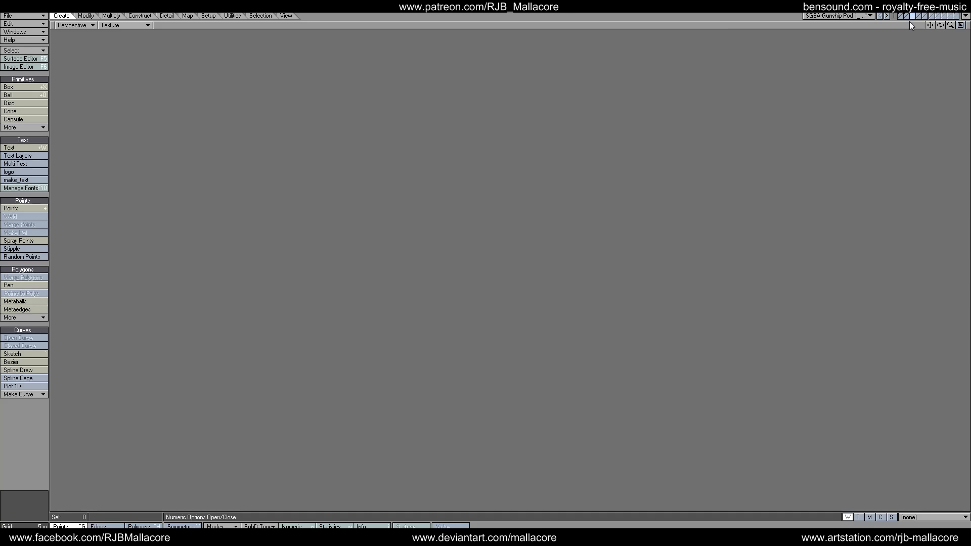
click(908, 17)
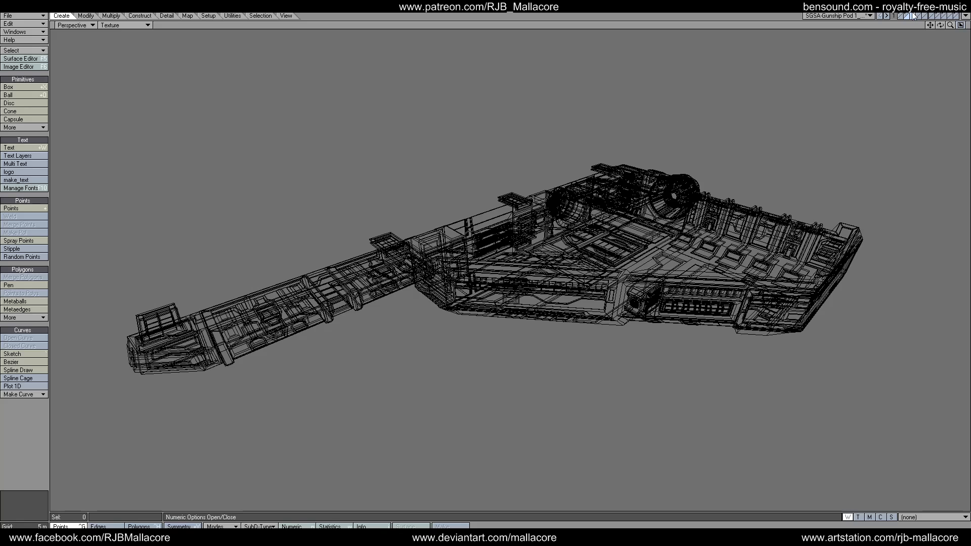
click(908, 15)
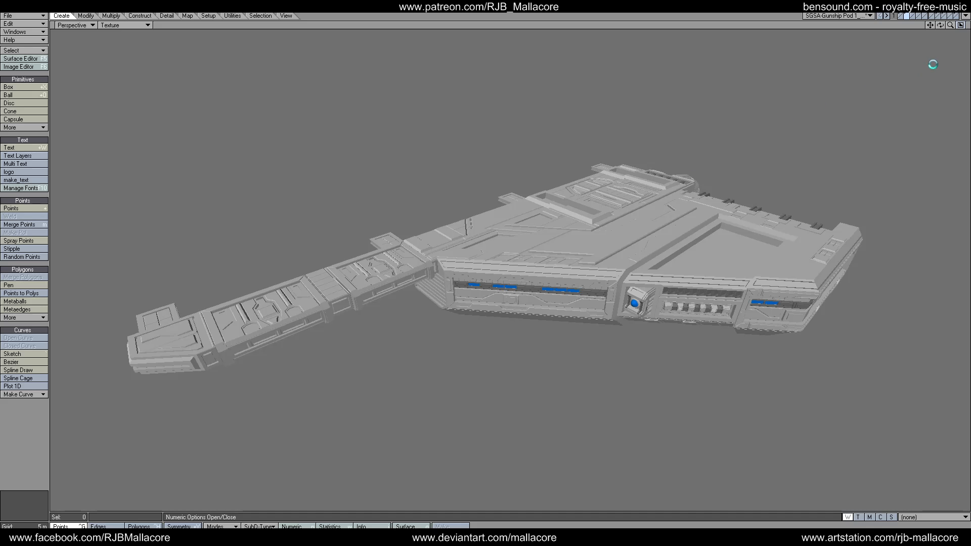
Step: Switch to the four-viewport layout and frame the outer wing section of the pod in the views
key(KP_0)
drag(941, 25, 944, 25)
drag(435, 25, 434, 22)
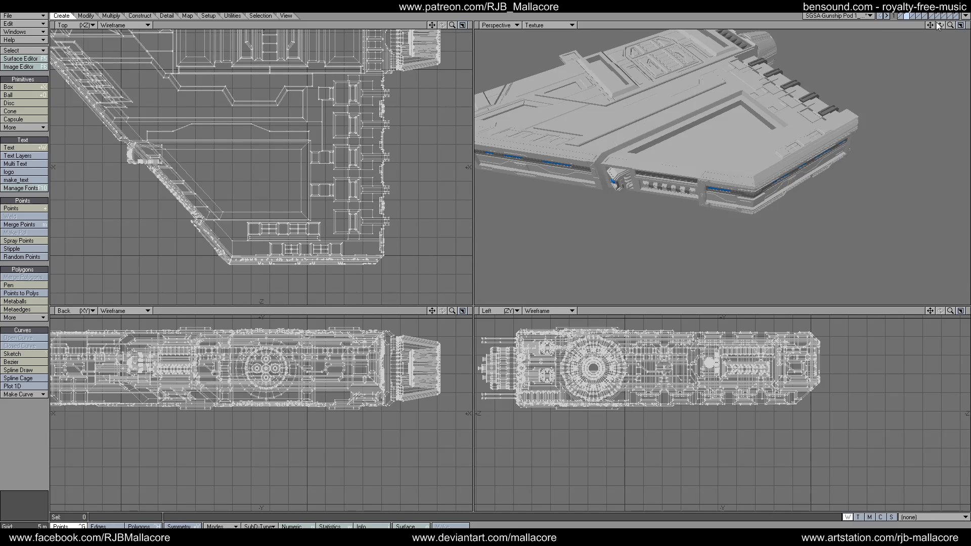
drag(948, 26, 731, 77)
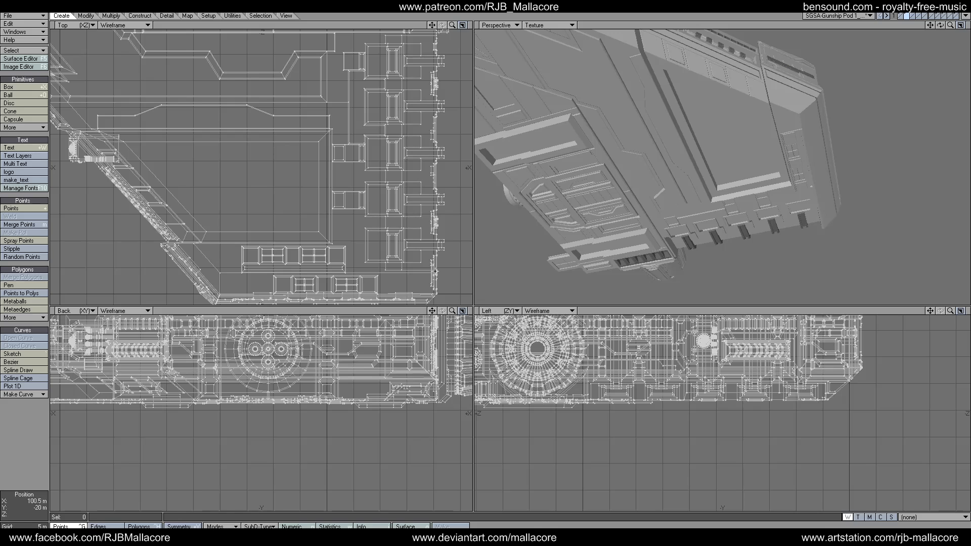
Step: Select the recessed floor polygons on the pod's underside and upper surface, and expand the selection to the surrounding recess walls
click(149, 526)
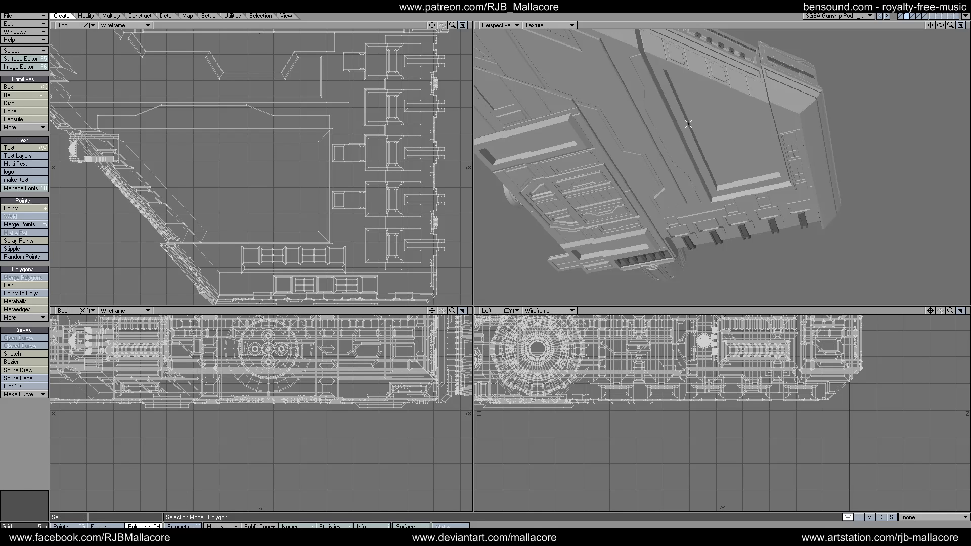
click(723, 127)
drag(939, 25, 803, 149)
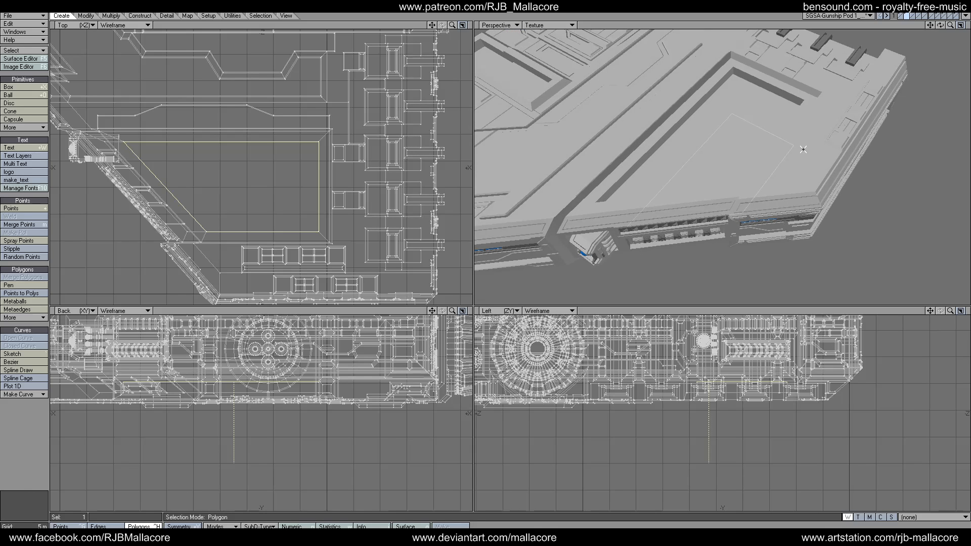
click(720, 141)
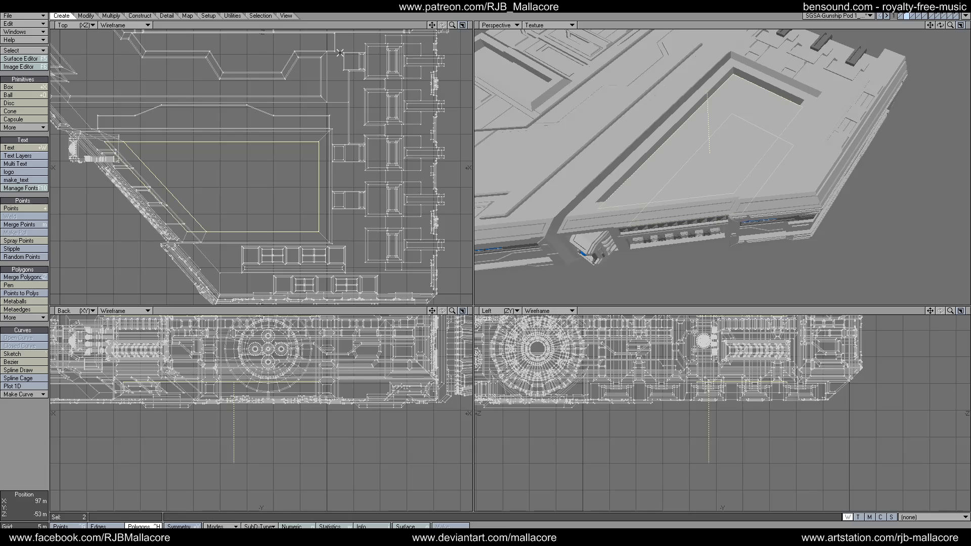
click(263, 17)
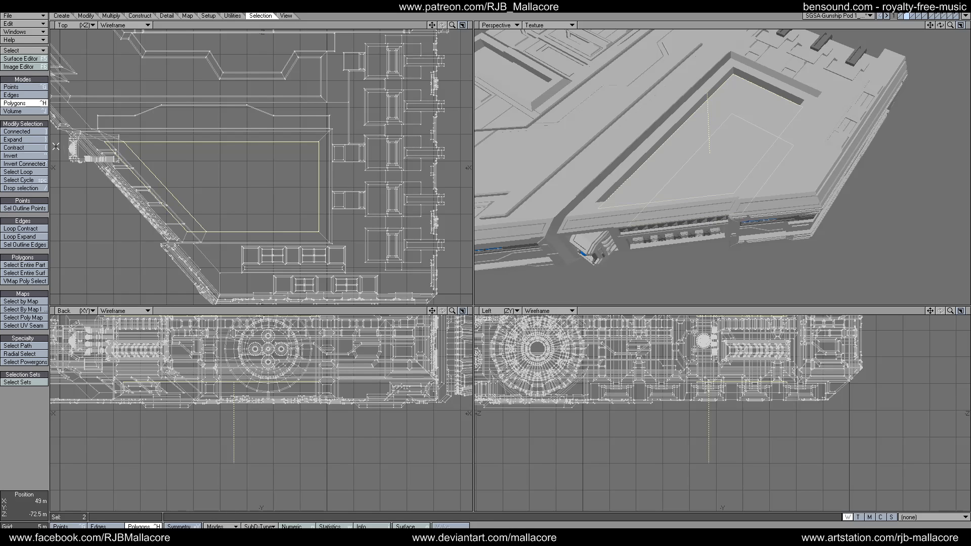
click(33, 139)
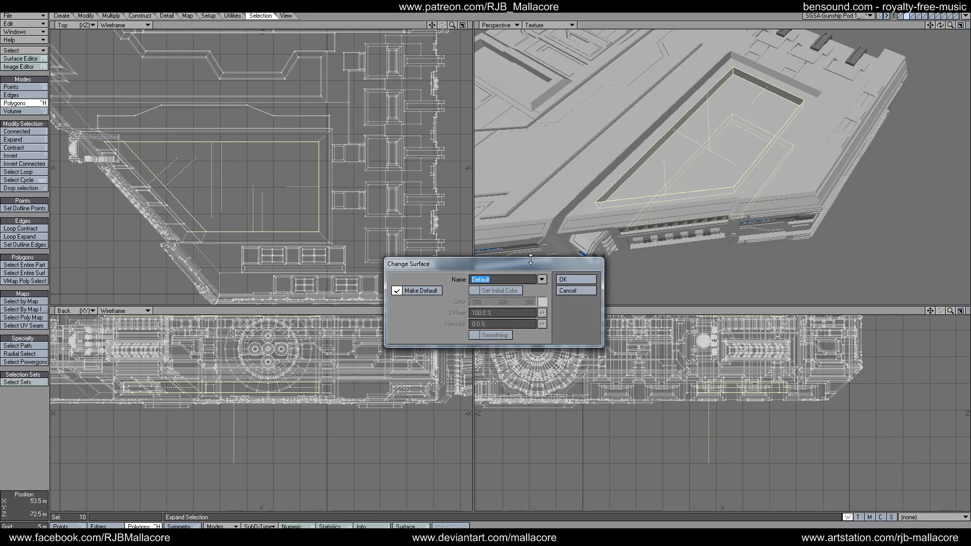
Step: Assign the existing SG-A-Dark surface to the selected recess polygons and drop the selection
click(542, 280)
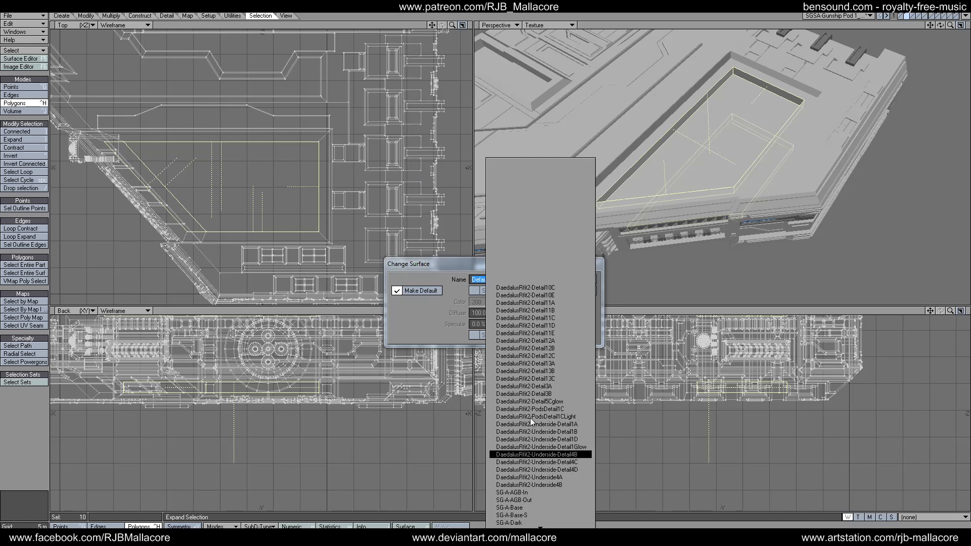
mouse_move(540, 526)
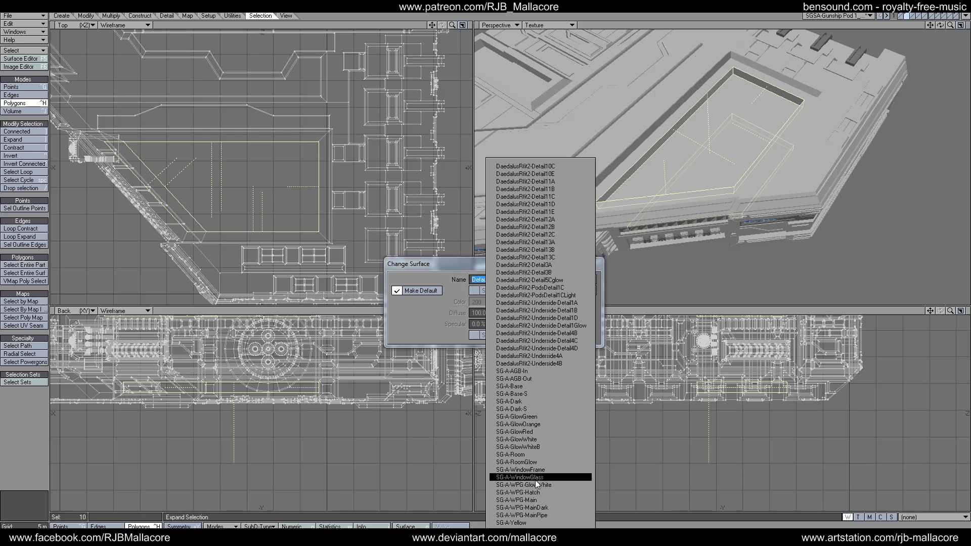
click(536, 402)
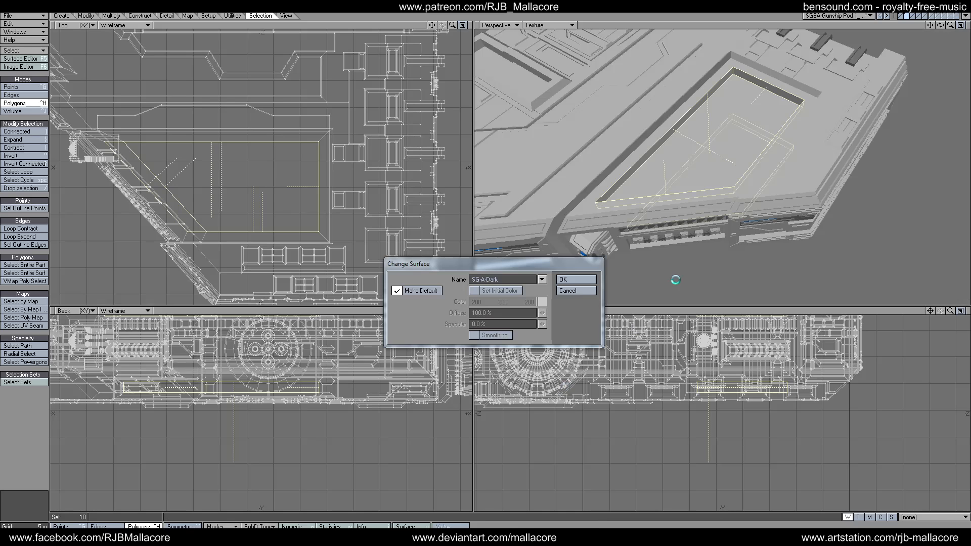
click(573, 278)
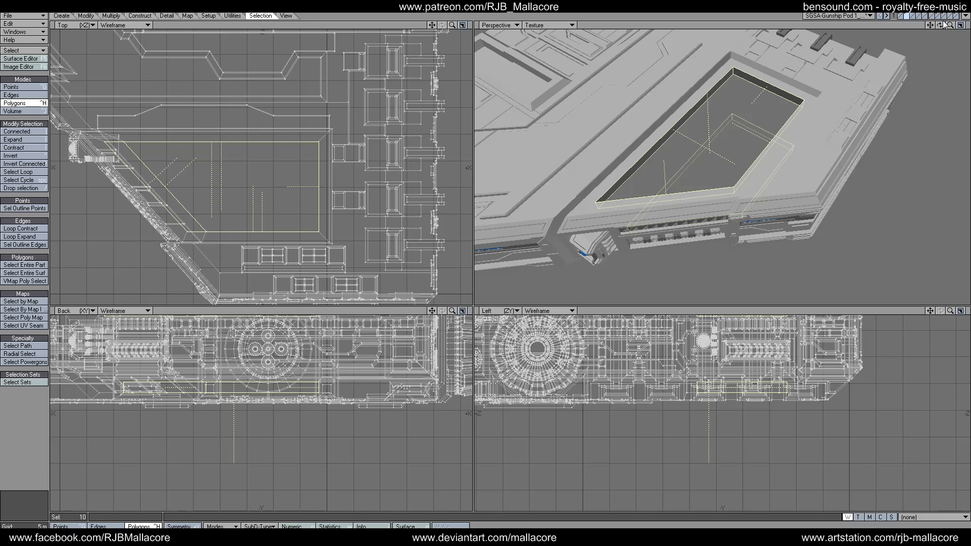
key(/)
Step: Reselect both recess floors, expand the selection to their walls, and move these polygons into the empty third layer
drag(939, 24, 868, 77)
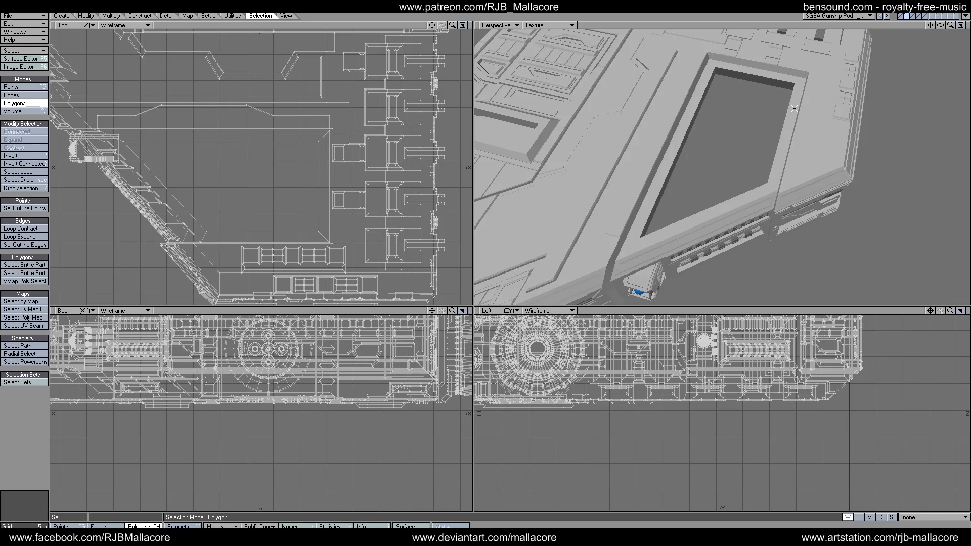
click(754, 125)
drag(940, 26, 940, 26)
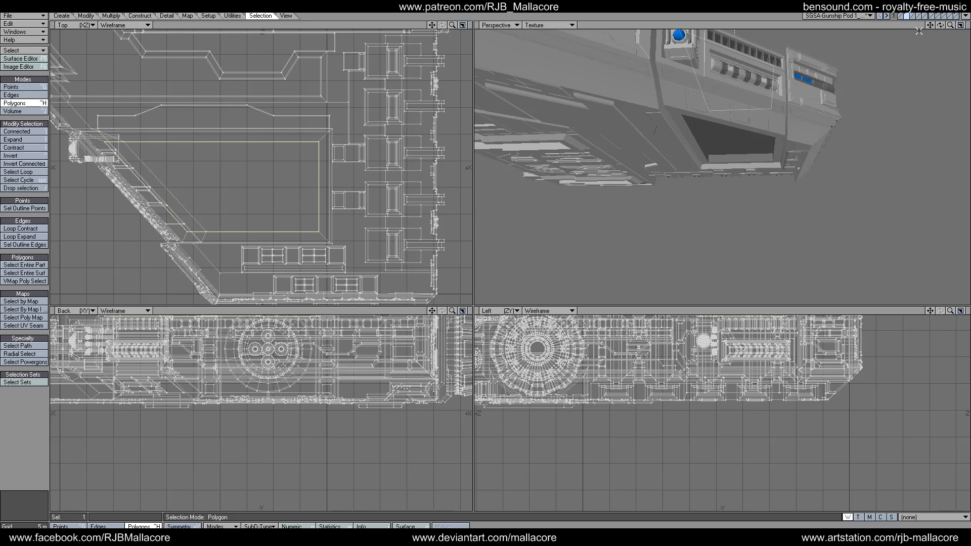
click(732, 138)
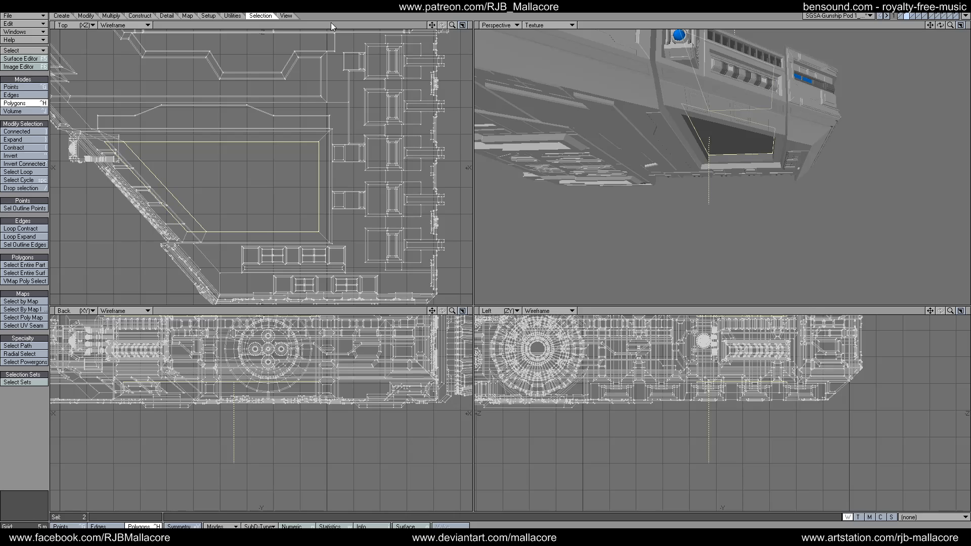
click(13, 141)
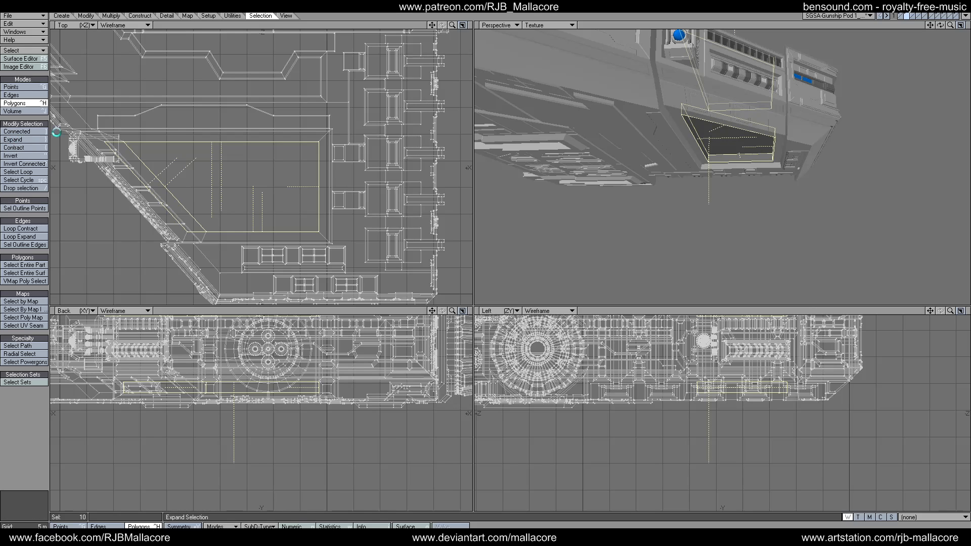
key(/)
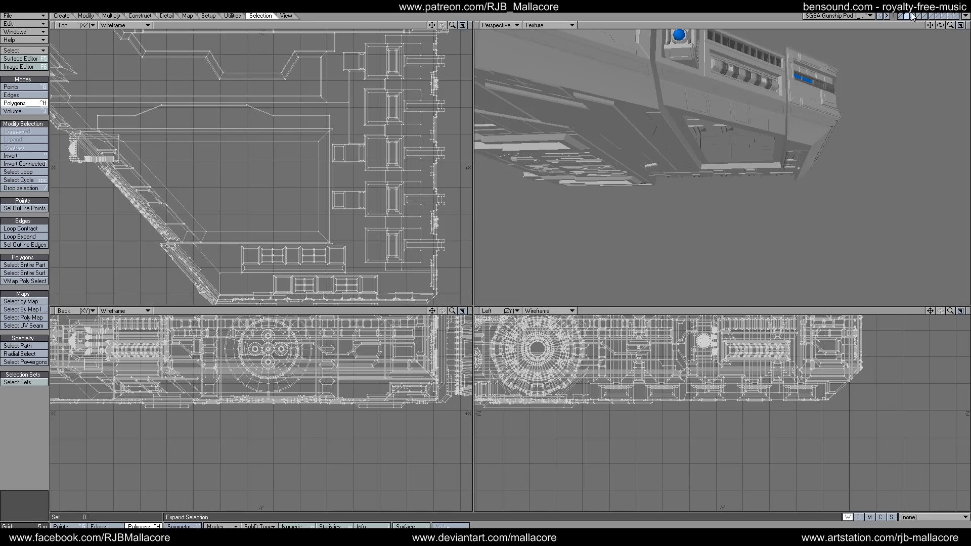
click(913, 16)
key(ctrl+v)
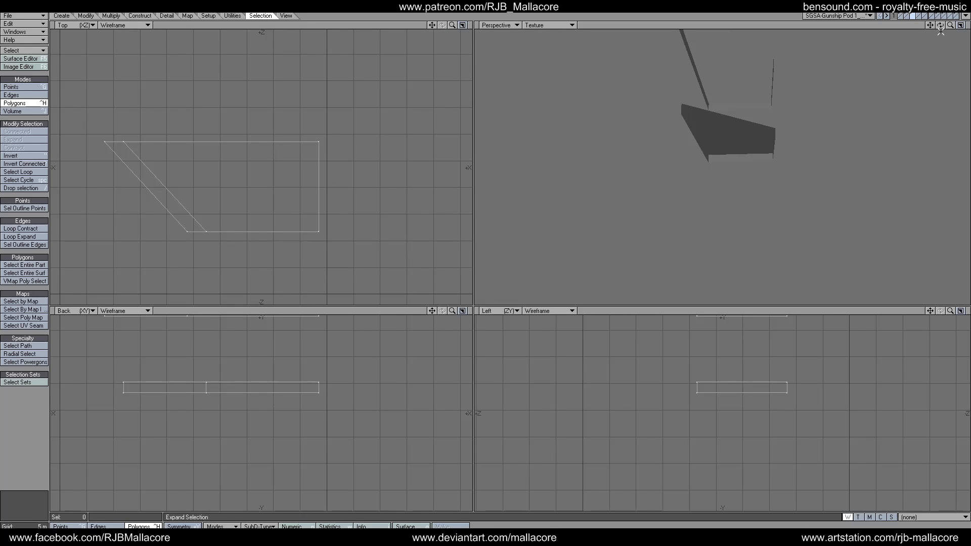
Step: Make the empty fourth layer active with the recess layer as background, and fit the recess outlines in all views
drag(940, 25, 948, 31)
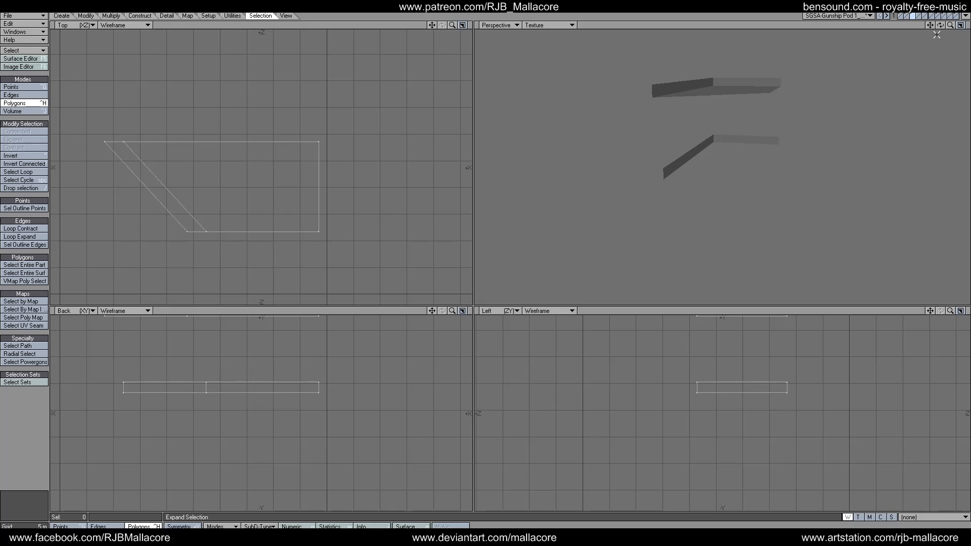
click(919, 17)
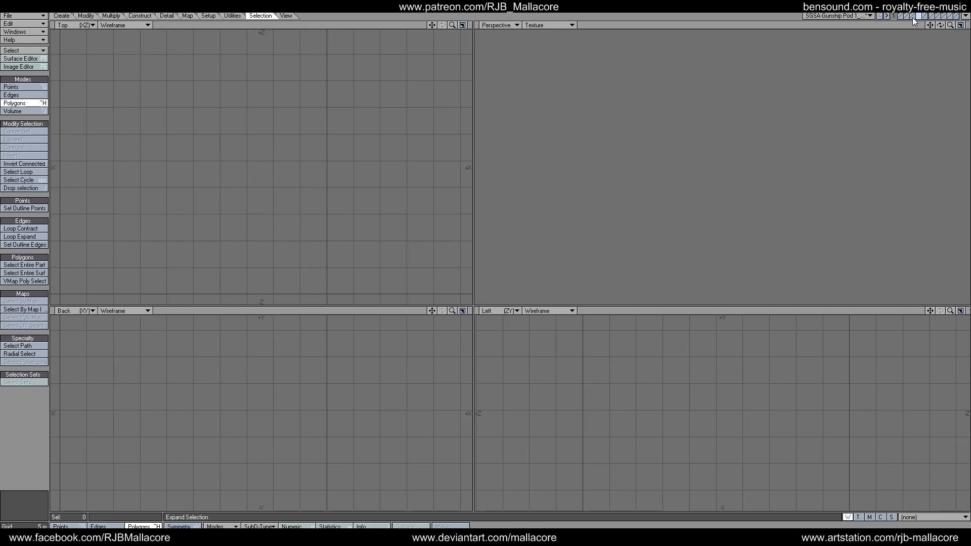
click(918, 16)
key(a)
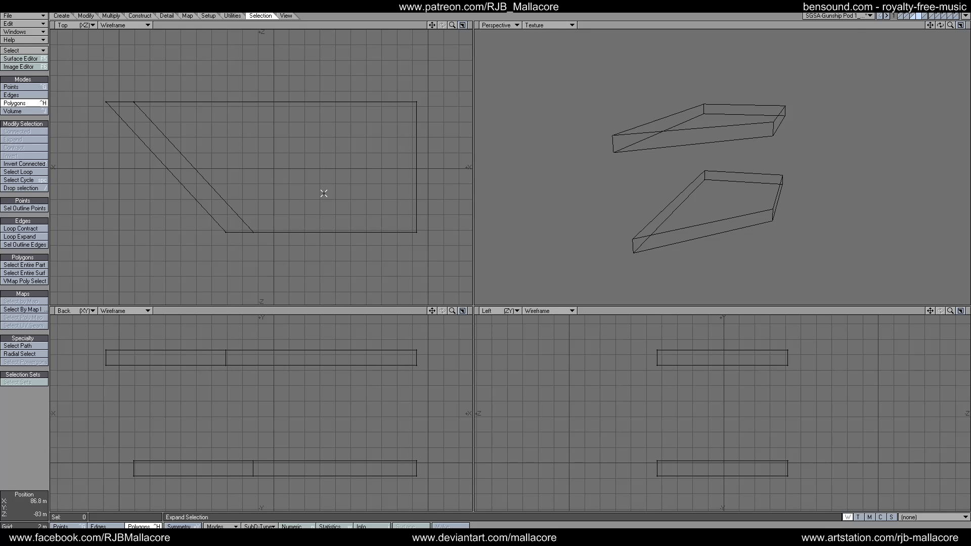
Step: Create a flattened elliptical cylinder with the Disc tool, lying lengthwise along X in the upper recess and extending slightly past its end wall
click(61, 16)
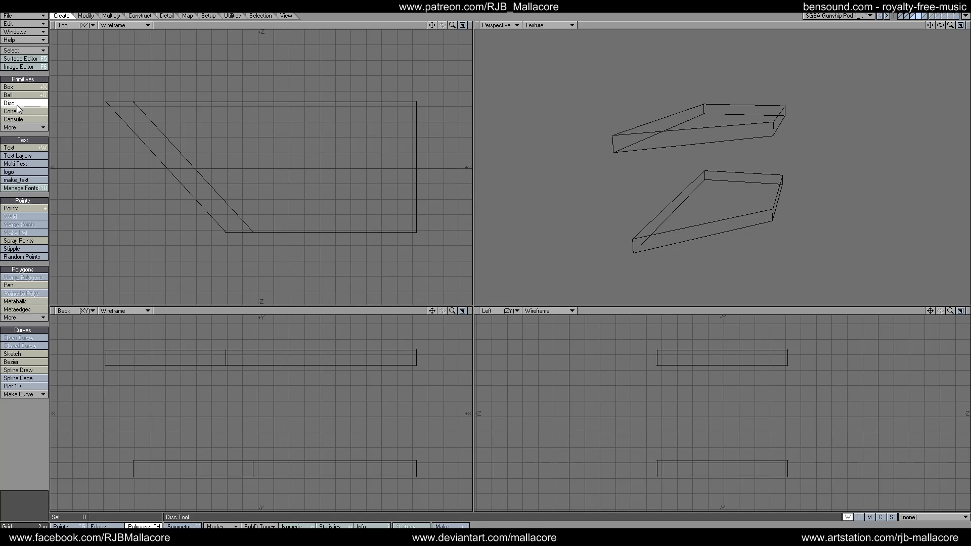
click(17, 105)
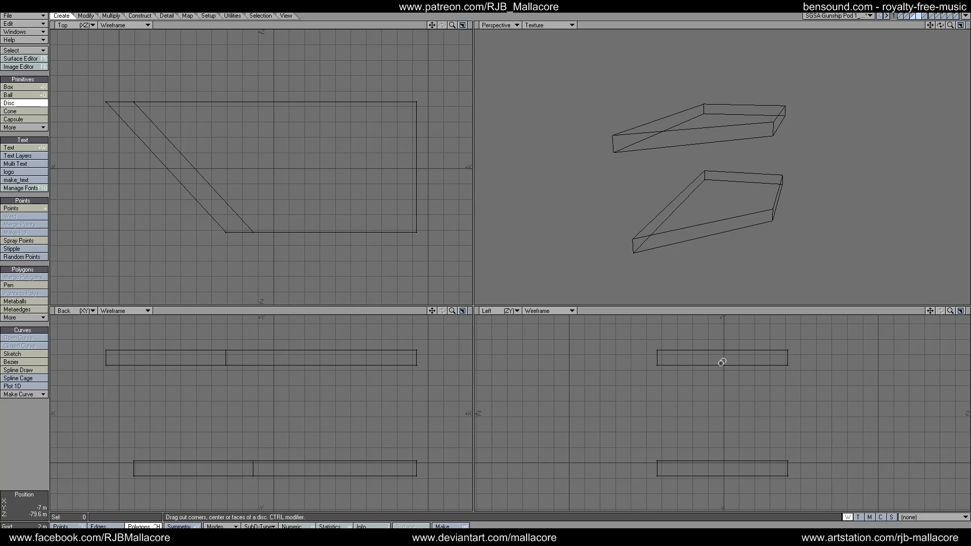
drag(725, 364, 753, 377)
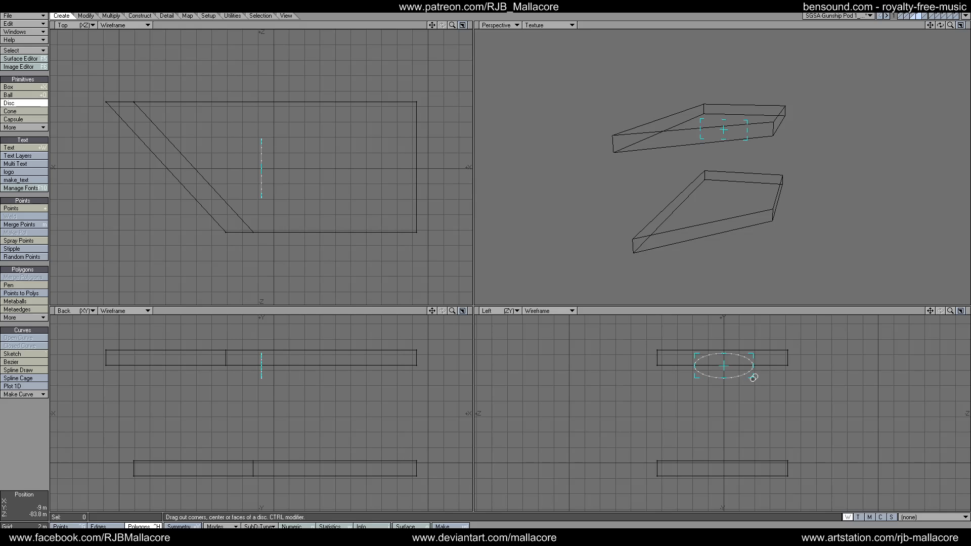
drag(265, 166, 434, 172)
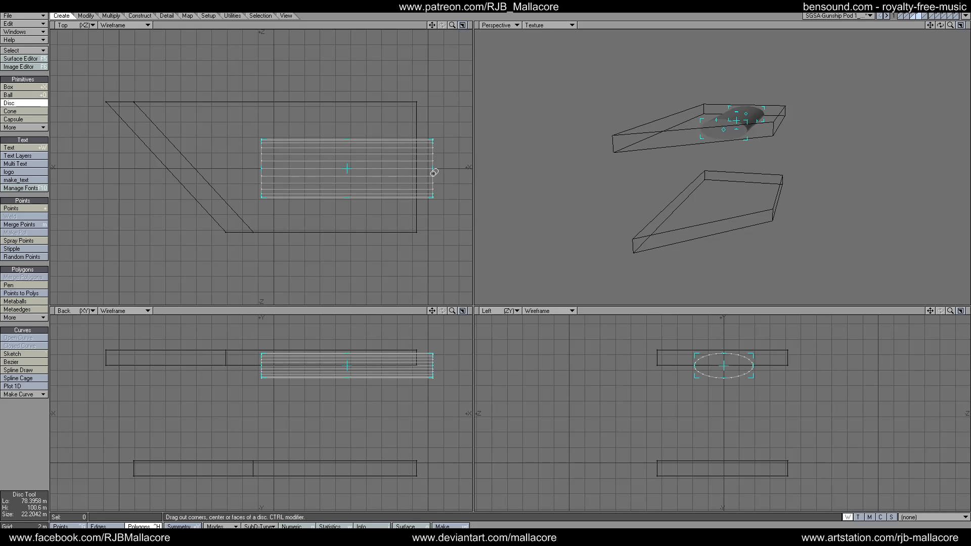
drag(433, 172, 420, 172)
drag(261, 166, 292, 172)
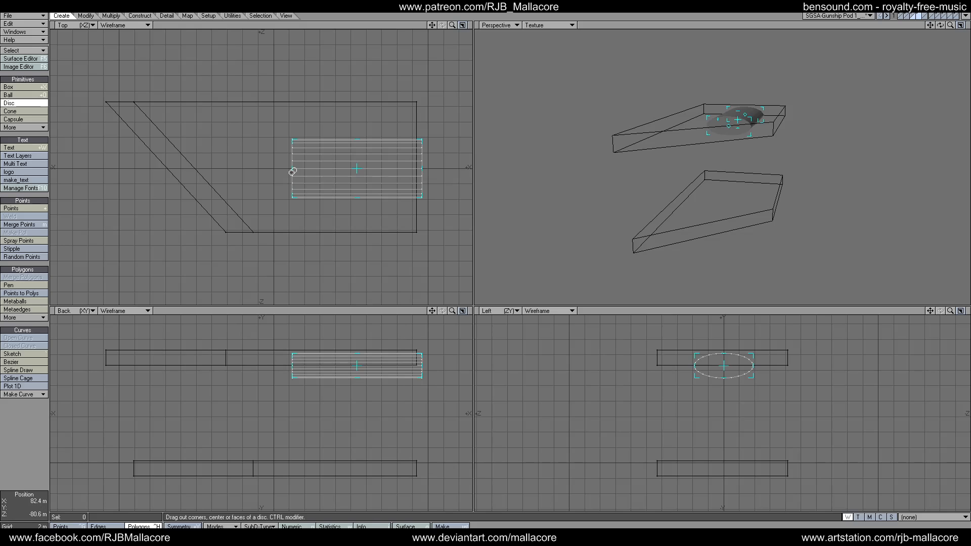
key(space)
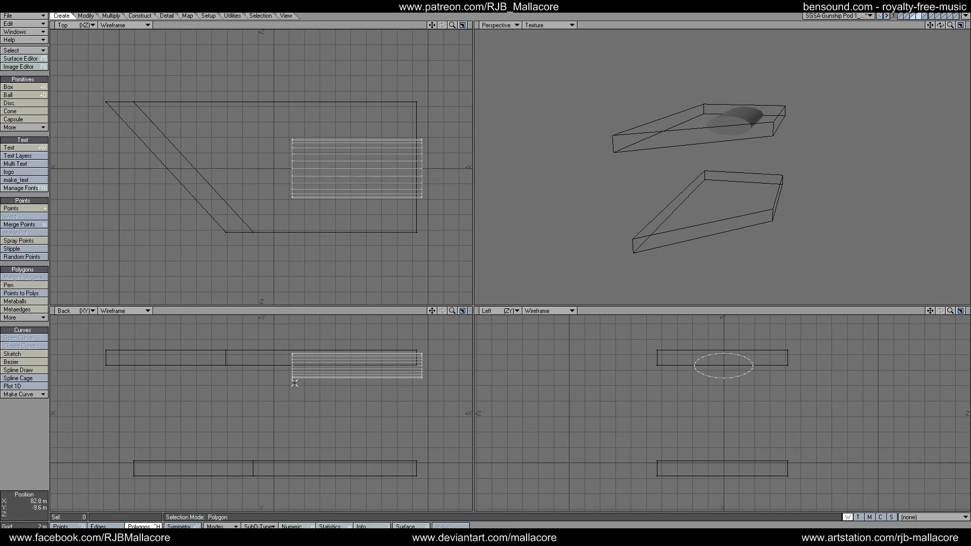
Step: Select only the cylinder's end cap inside the recess and inset it 300 mm with Multishift, leaving the shift amount at 0 m
click(290, 167)
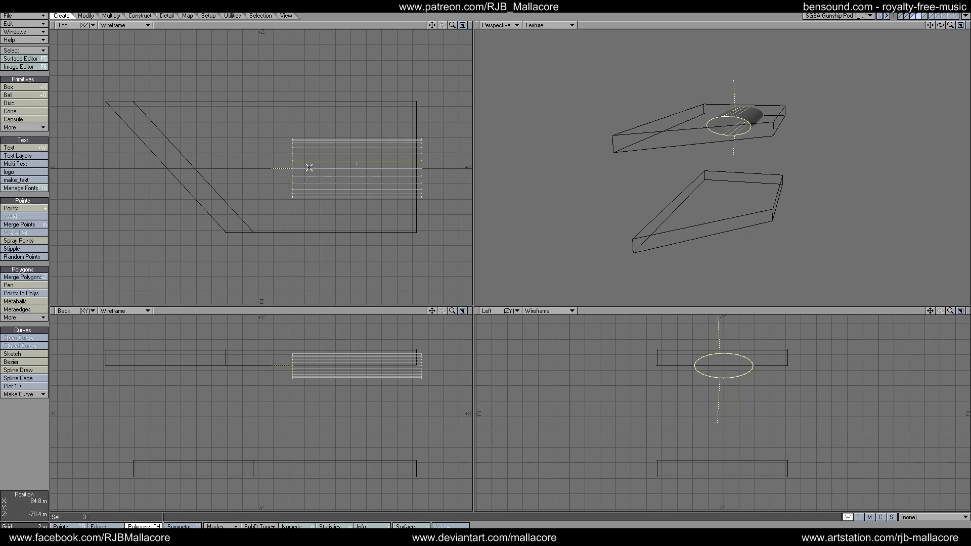
click(308, 167)
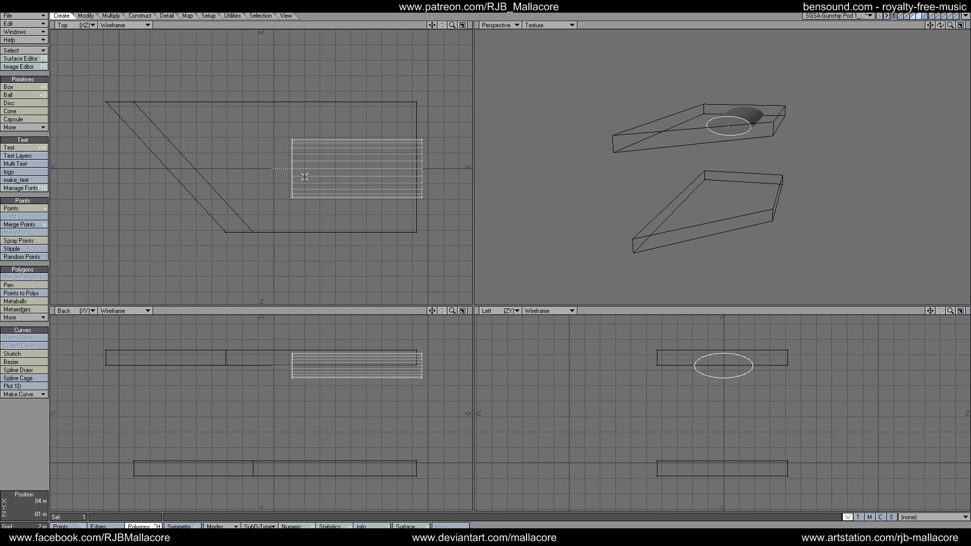
click(144, 15)
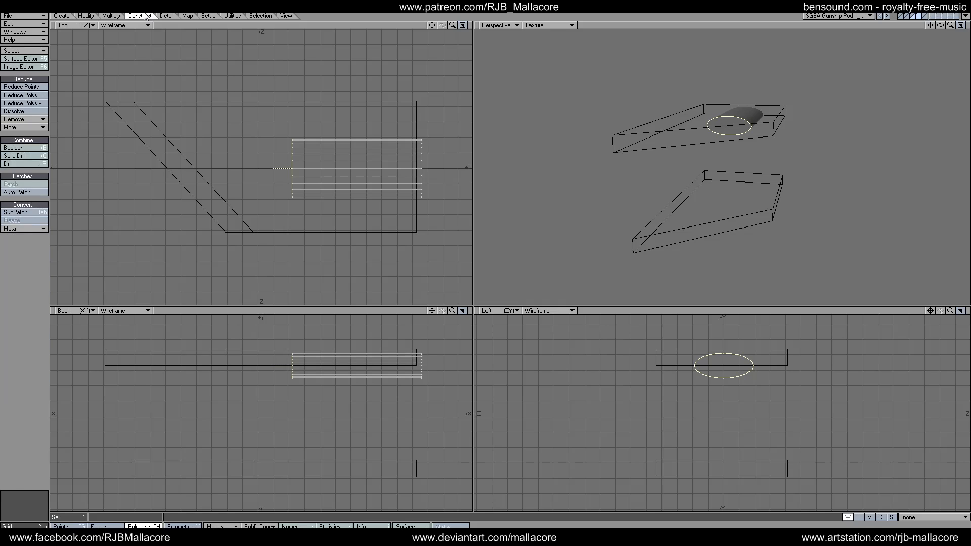
click(112, 16)
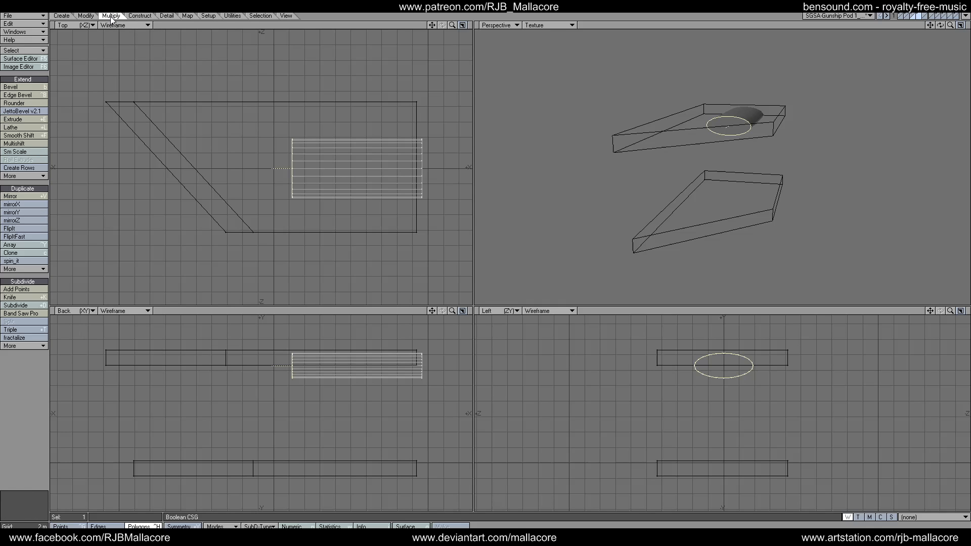
click(29, 144)
text(n)
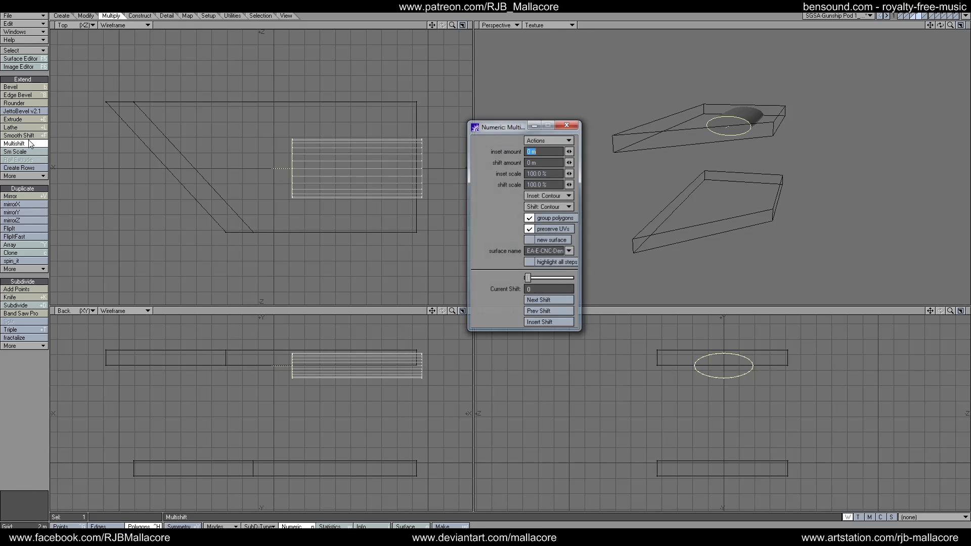
text(.1)
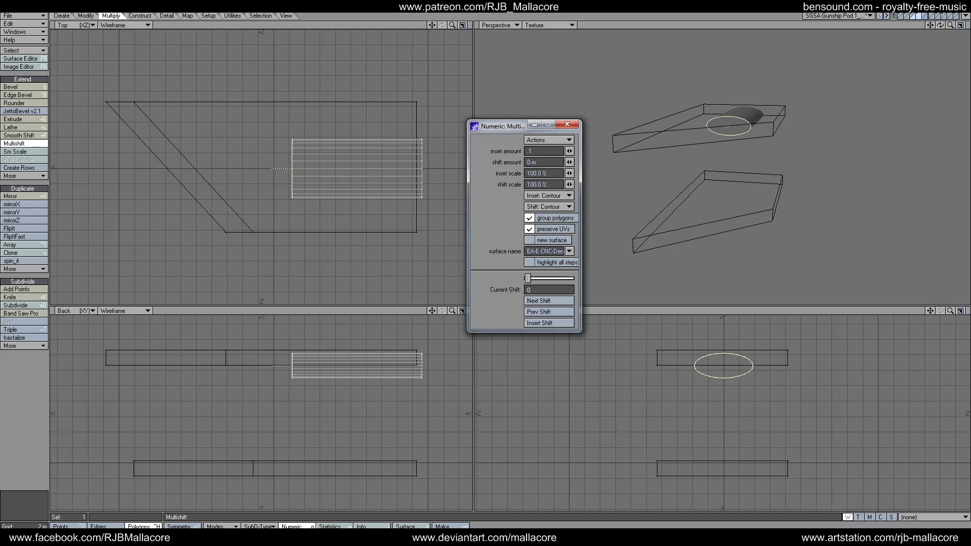
key(Tab)
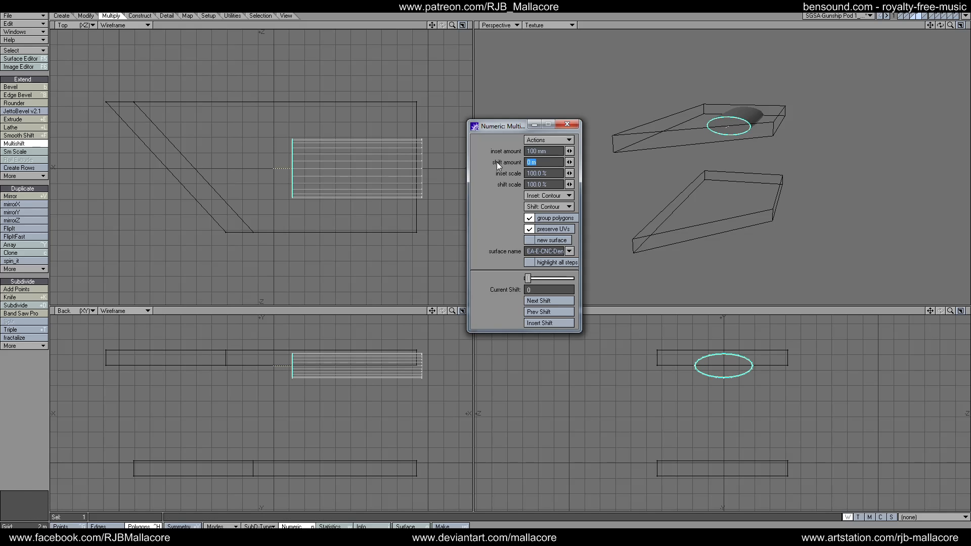
click(526, 151)
text(3)
key(Tab)
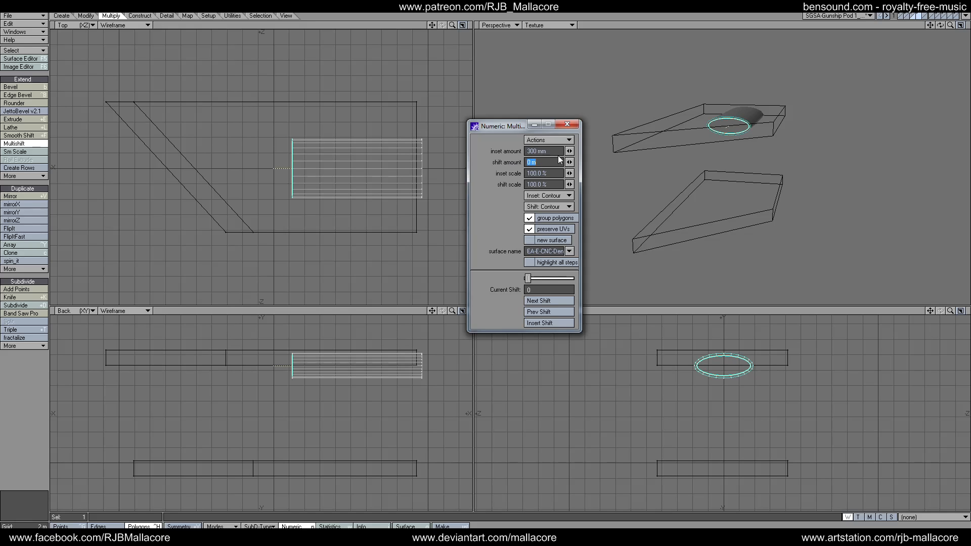
click(563, 122)
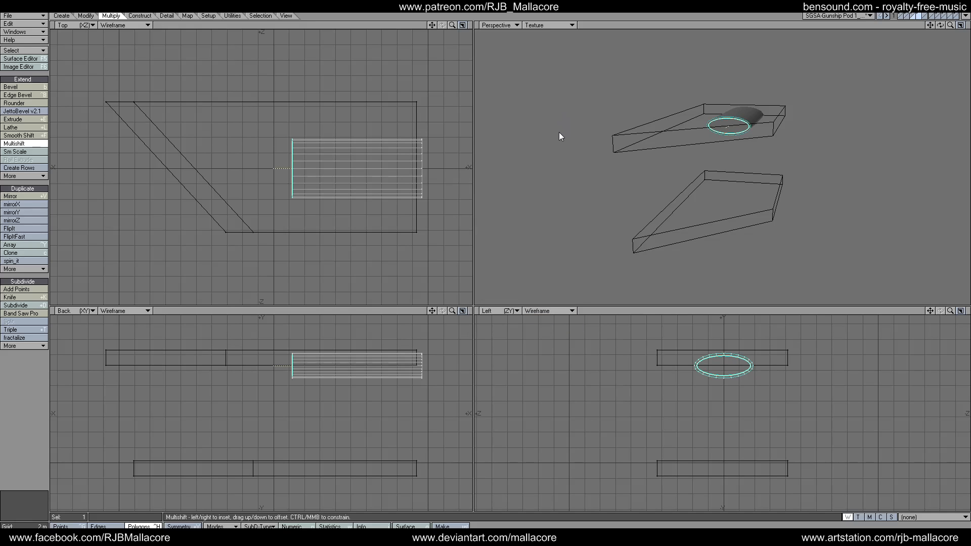
key(space)
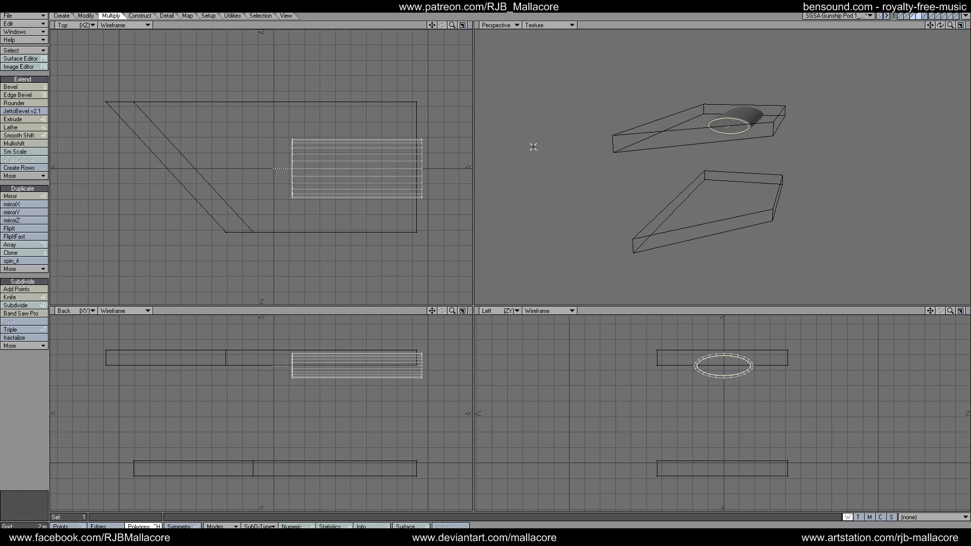
Step: Try insetting the cylinder's selected end cap 500 mm with Bevel, keeping the shift at 0 m, and undo the bevel
click(43, 144)
key(b)
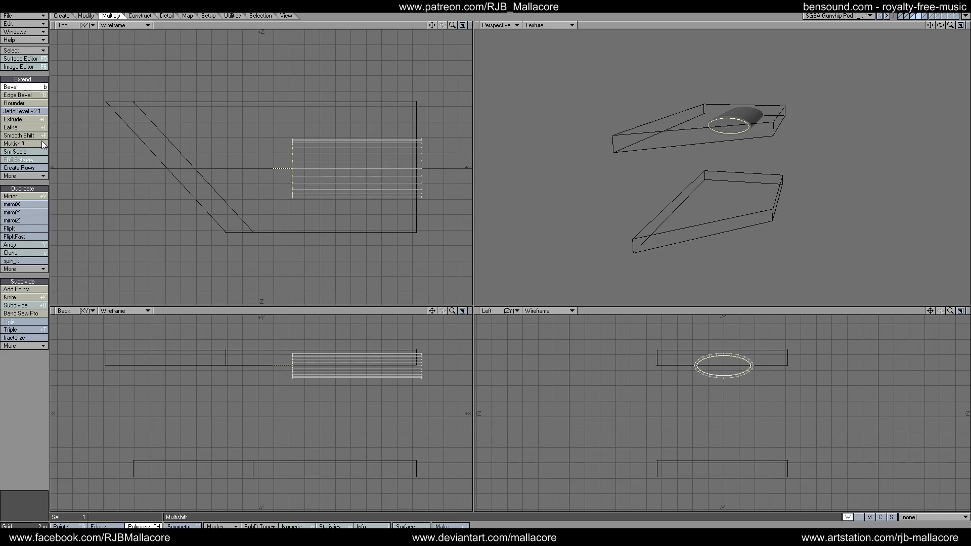
key(n)
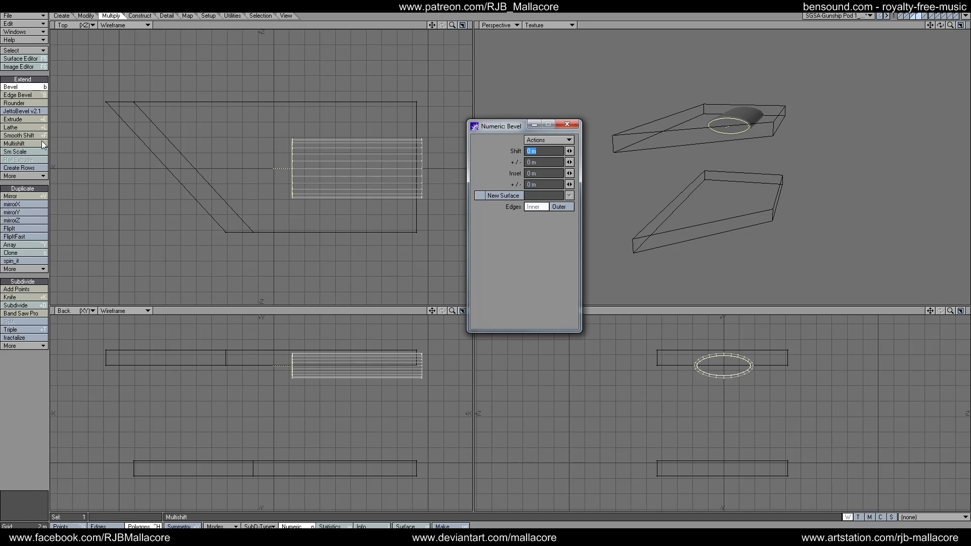
text(500mm)
key(Tab)
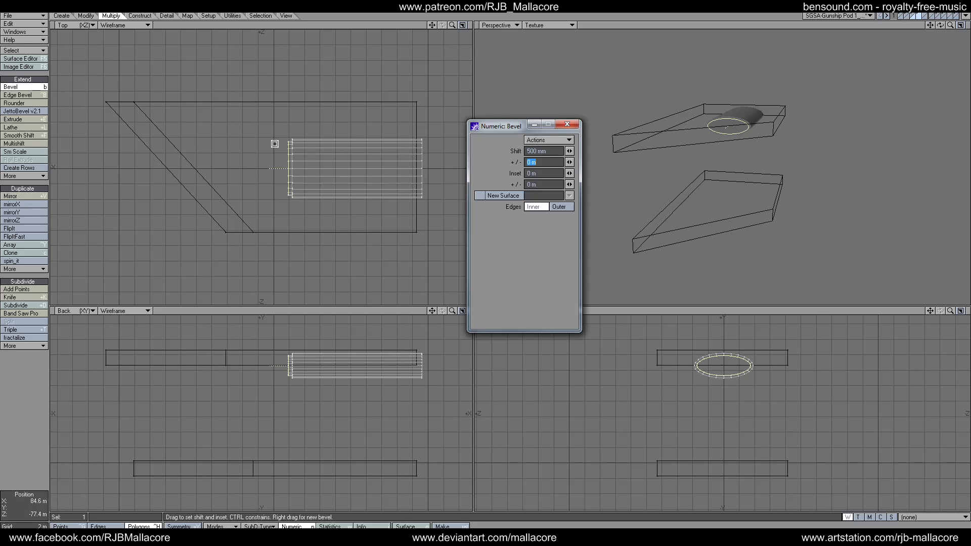
key(shift+Tab)
text(0)
key(Tab)
key(Tab)
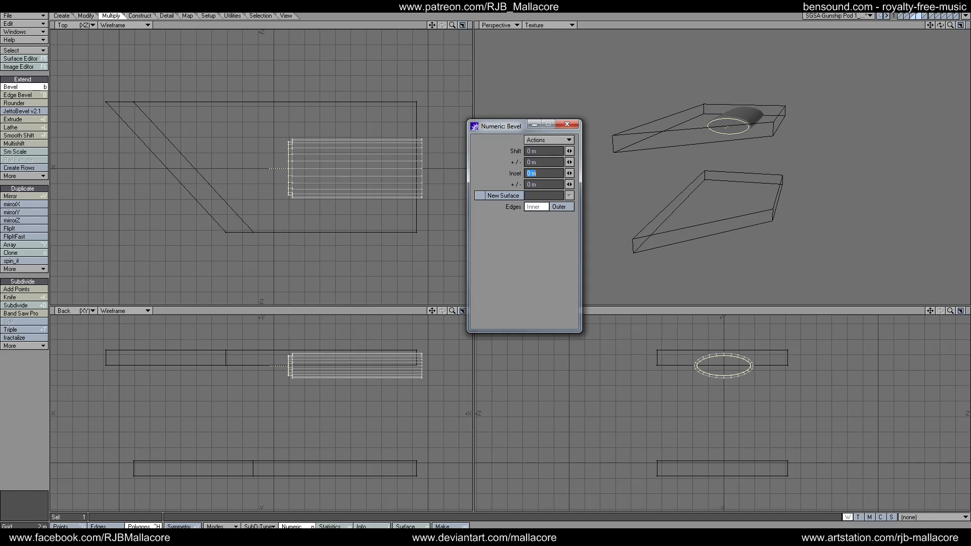
text(.5)
key(Tab)
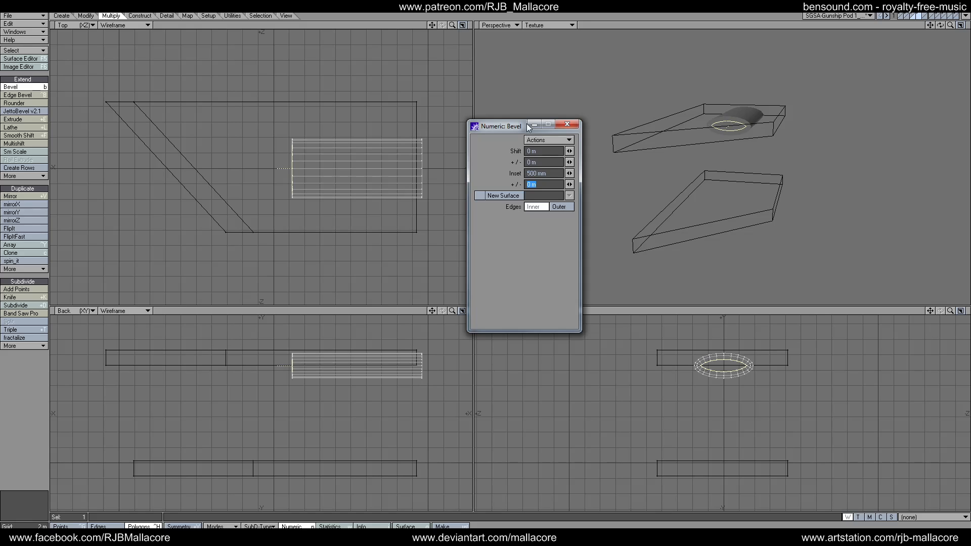
click(567, 125)
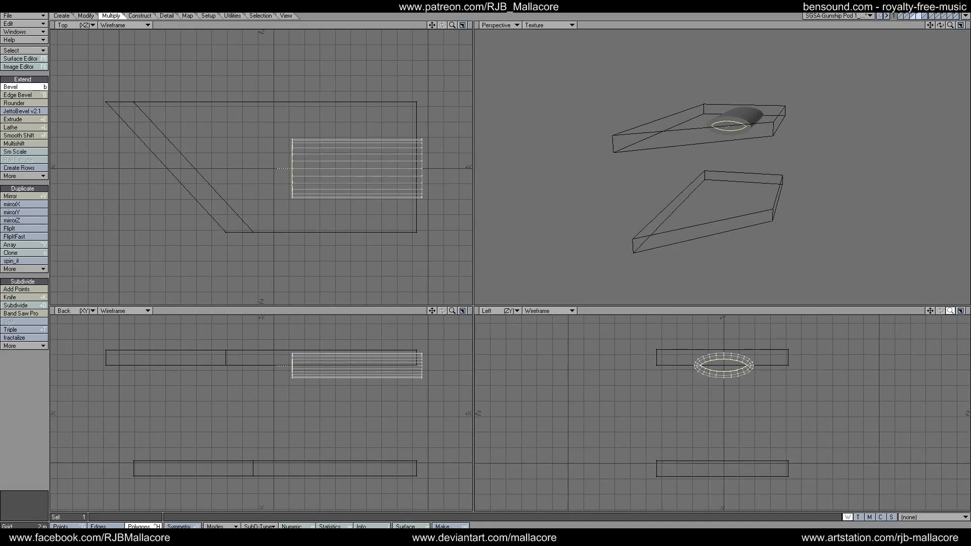
mouse_move(950, 311)
mouse_down()
mouse_move(966, 311)
mouse_move(932, 312)
mouse_up()
key(ctrl+z)
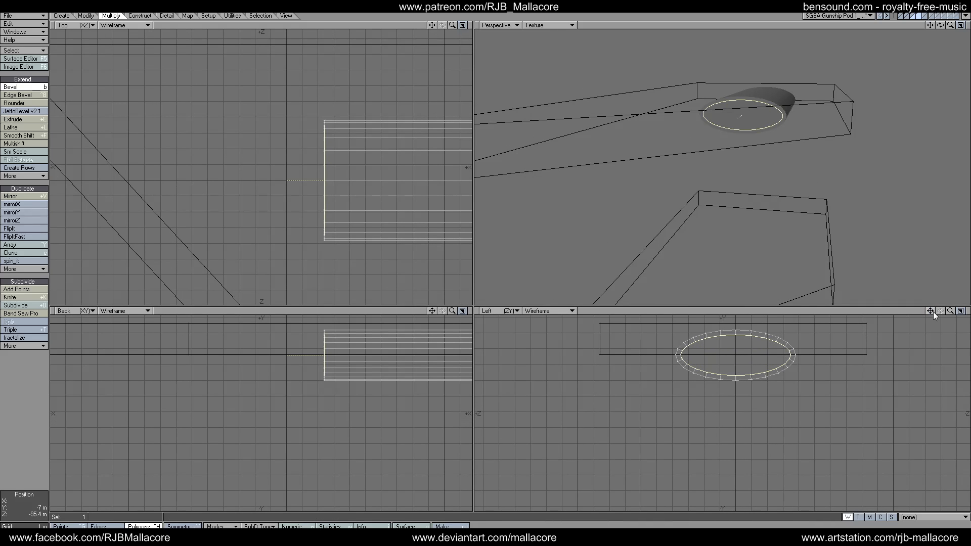
Step: Inset the selected end cap a further 300 mm with Multishift, leaving the shift amount at 0 m
click(19, 145)
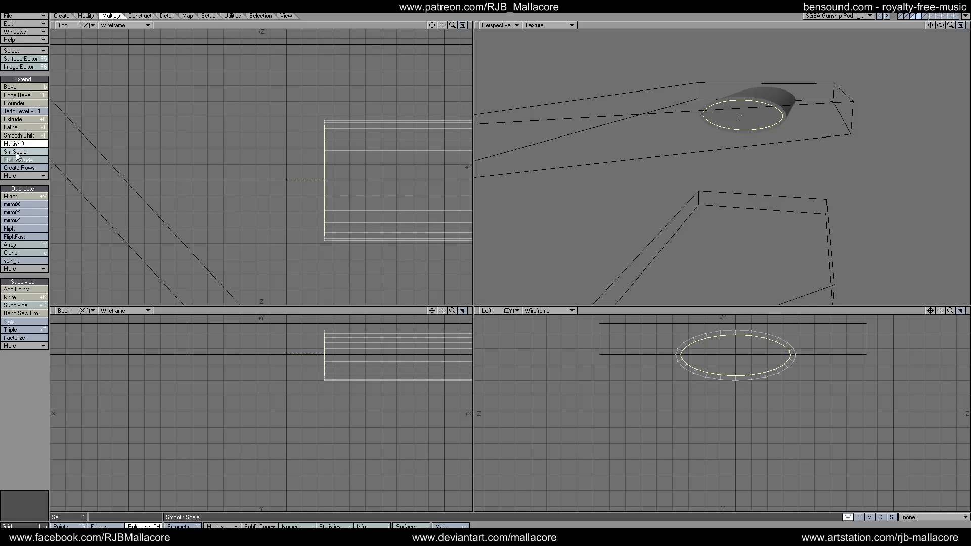
key(n)
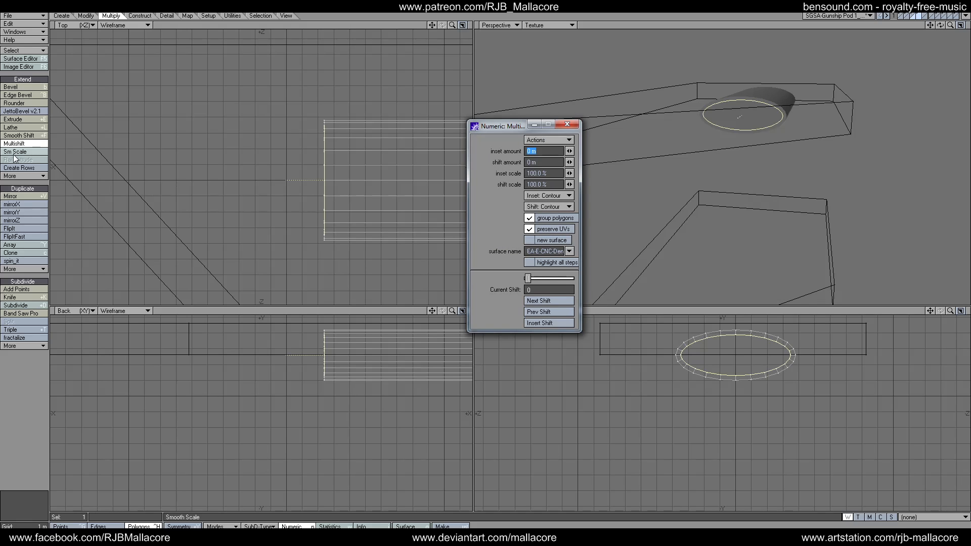
text(.3)
key(Tab)
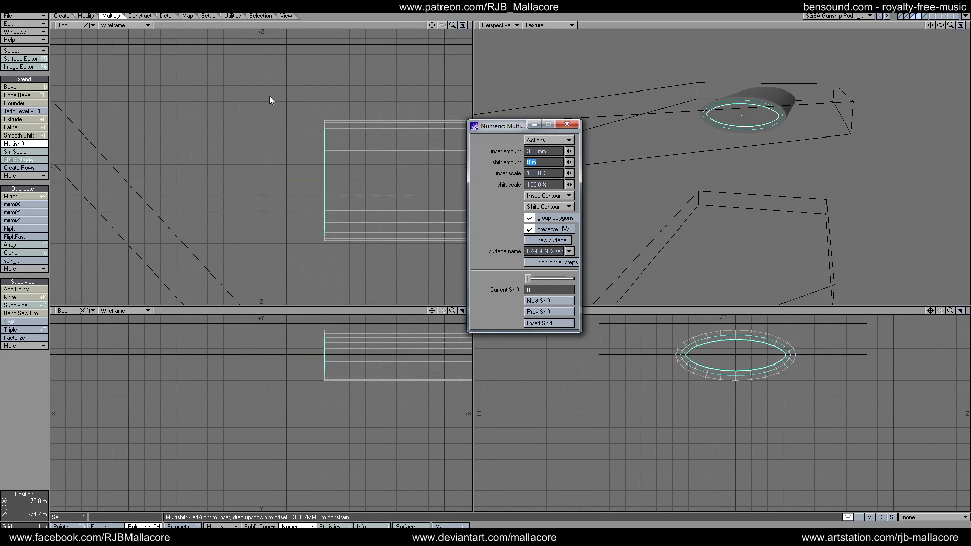
click(566, 125)
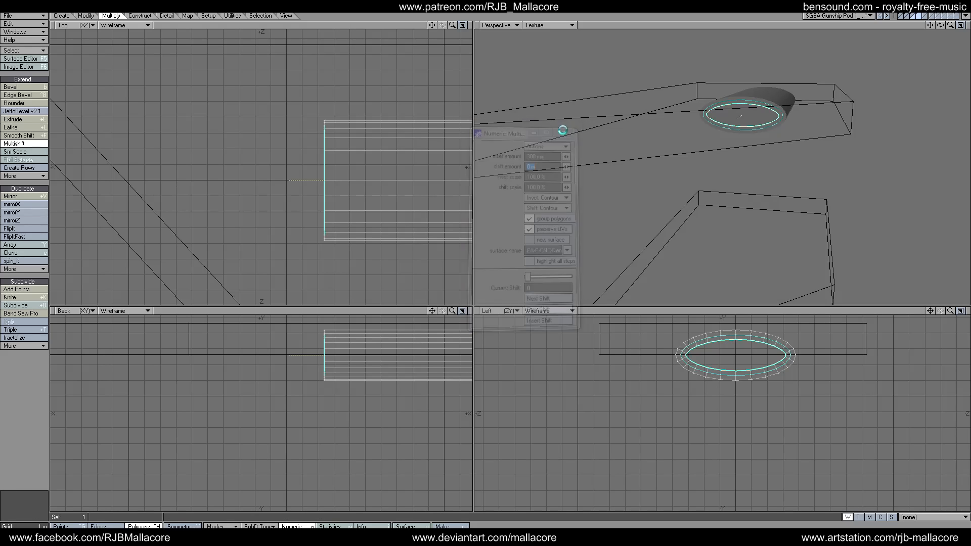
key(space)
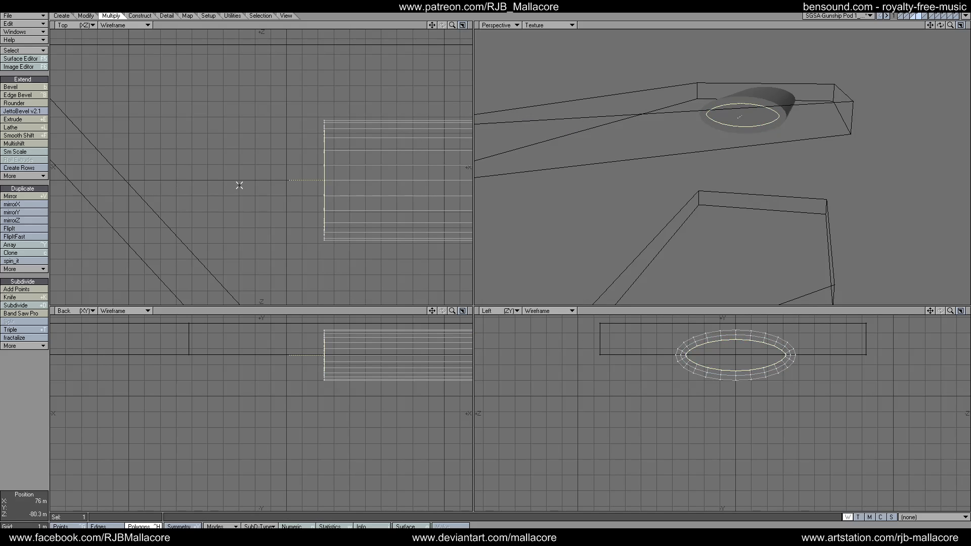
Step: Try shifting the end cap -500 mm with Multishift, and undo both this shift and the preceding inset
click(42, 146)
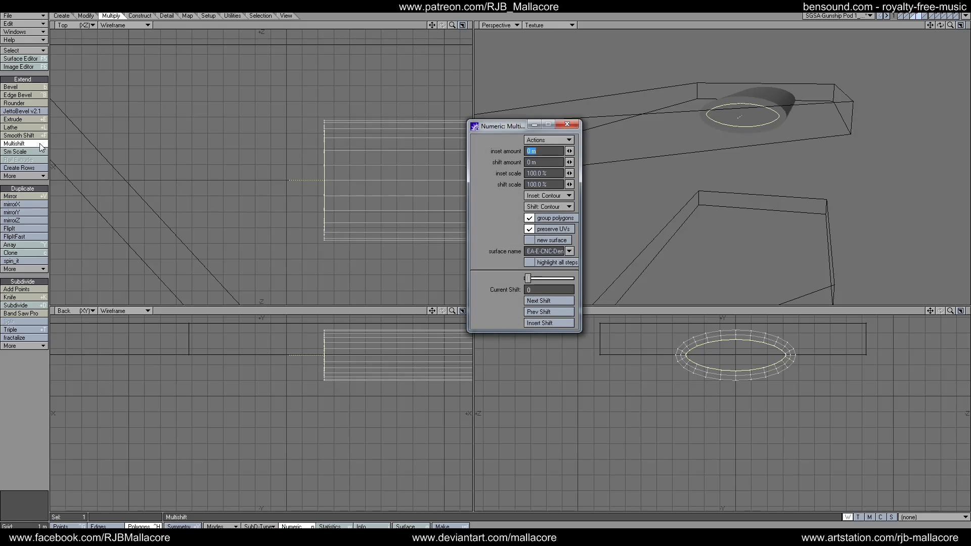
key(Tab)
text(-.5)
key(Tab)
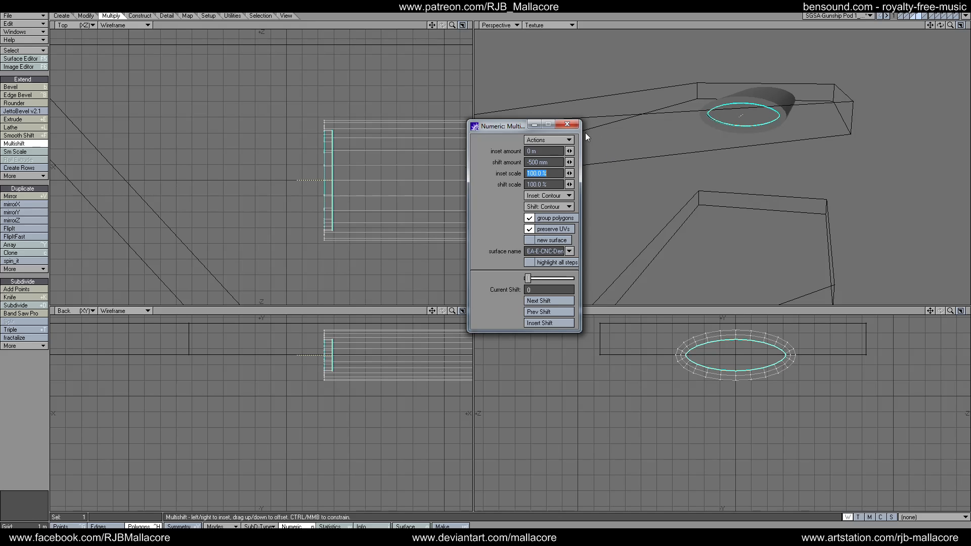
click(567, 124)
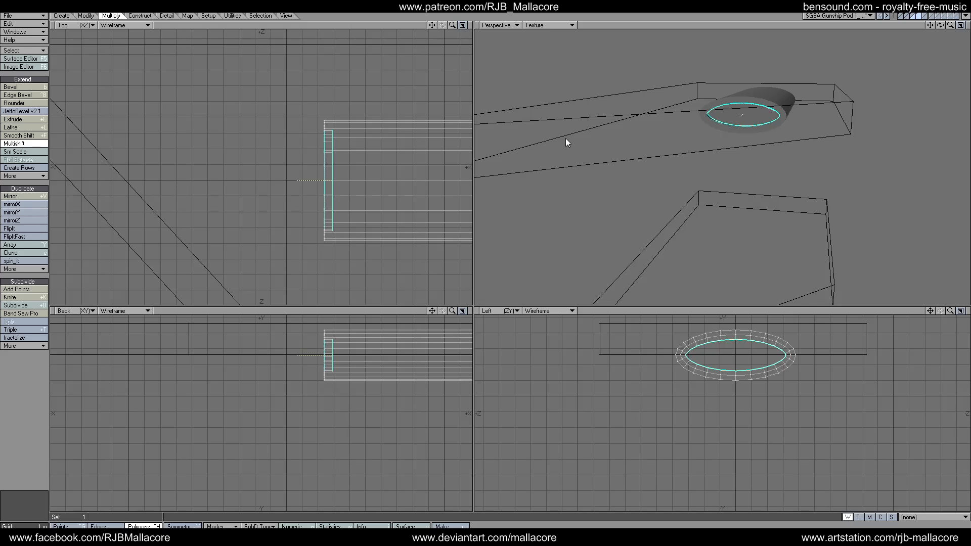
key(space)
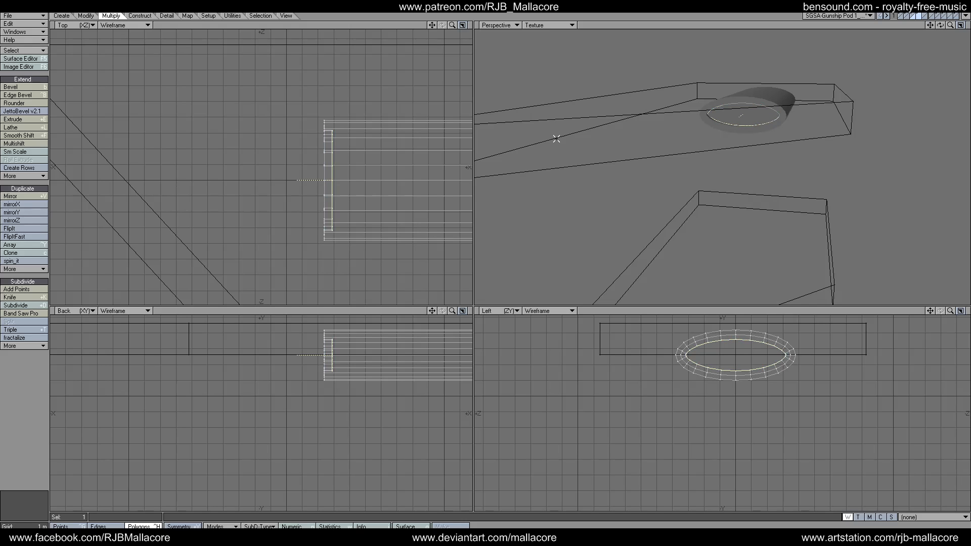
key(ctrl+z)
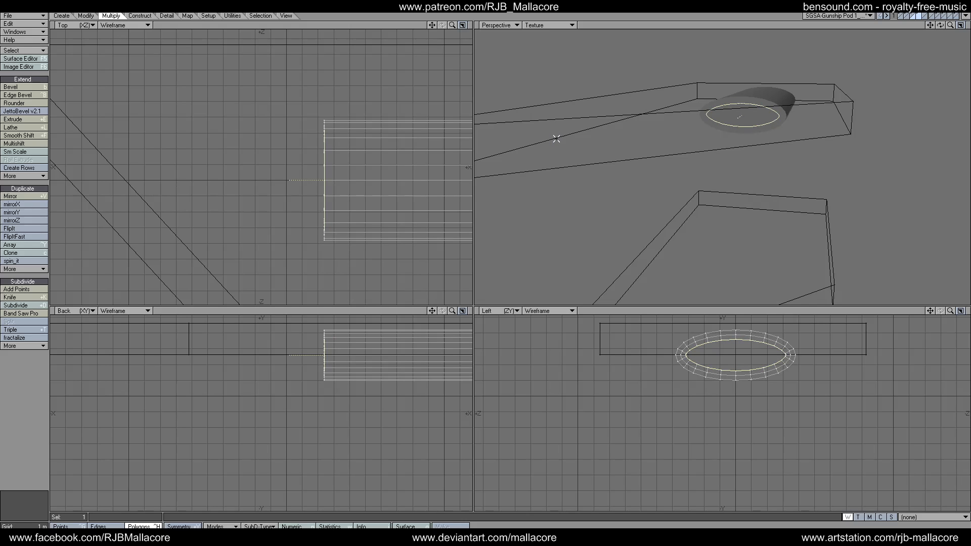
key(u)
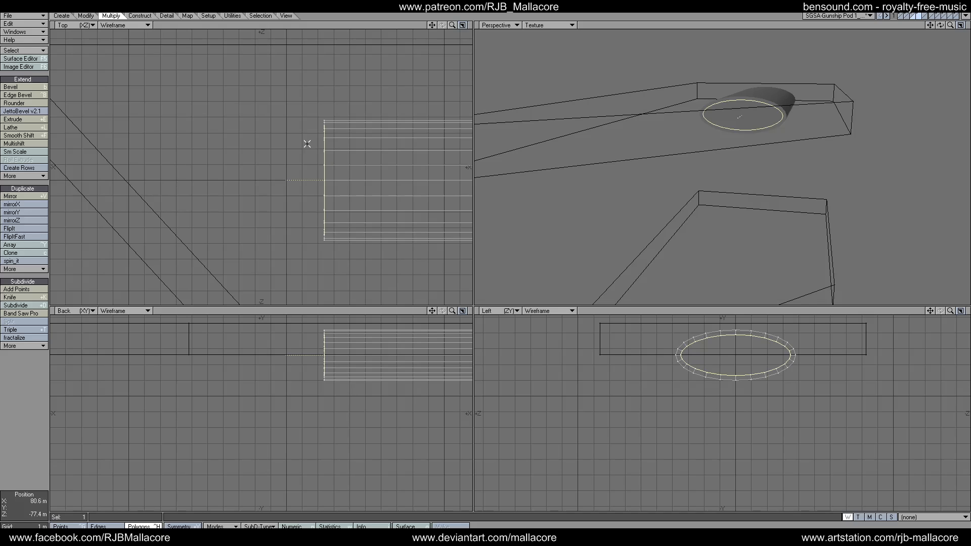
Step: Recess the end cap into the cylinder with Multishift, using a shift amount of -300 mm and an inset amount of 0 m
click(20, 143)
key(n)
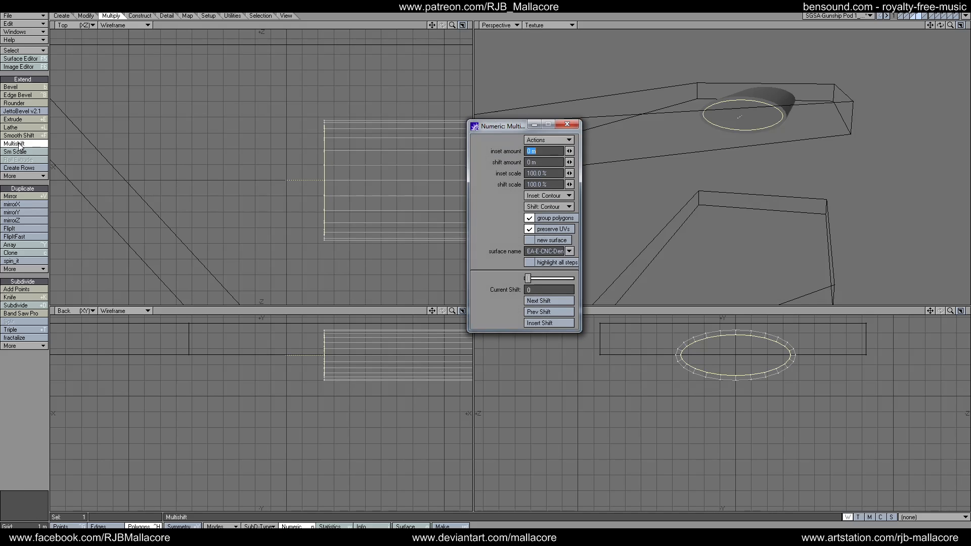
key(Tab)
text(-)
text(0)
key(Tab)
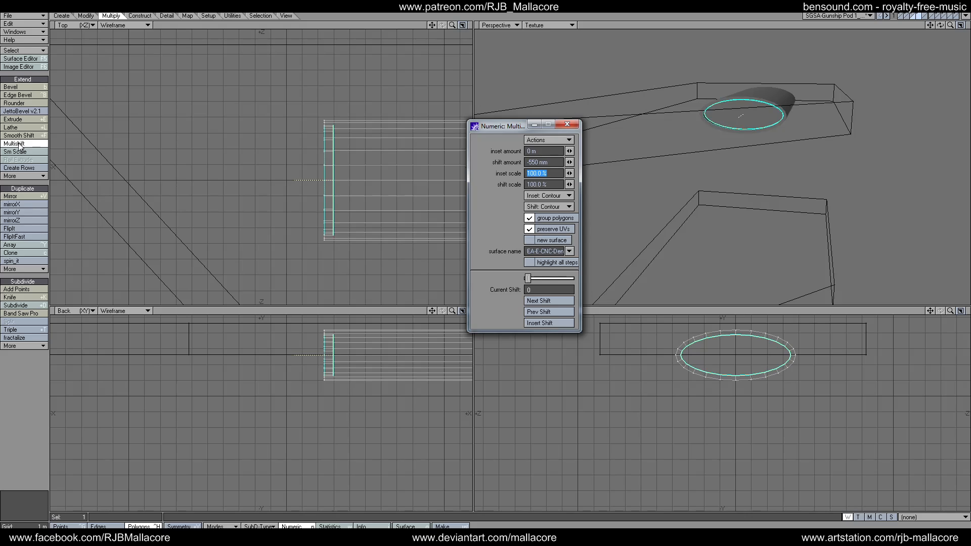
click(529, 162)
text(-3)
key(Tab)
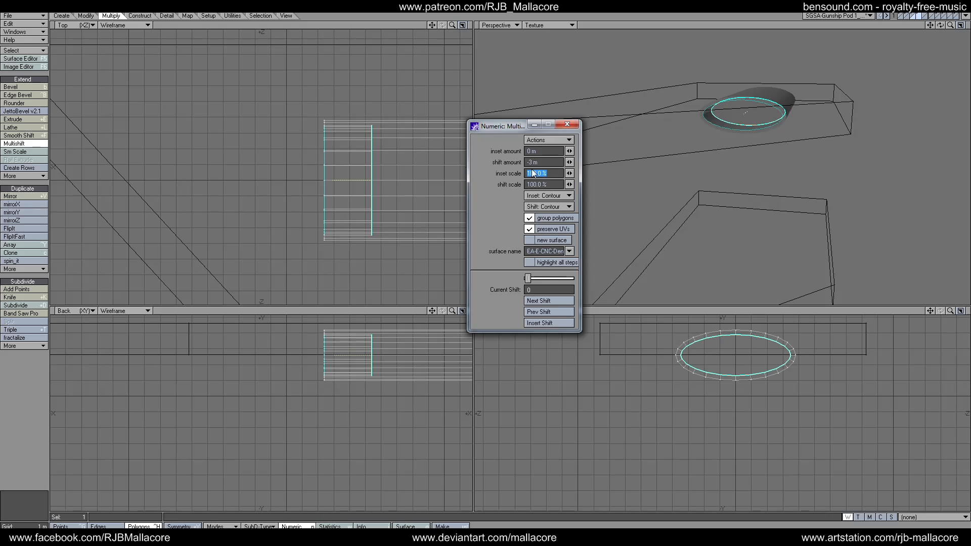
click(540, 164)
double_click(540, 165)
text(-.3)
key(Tab)
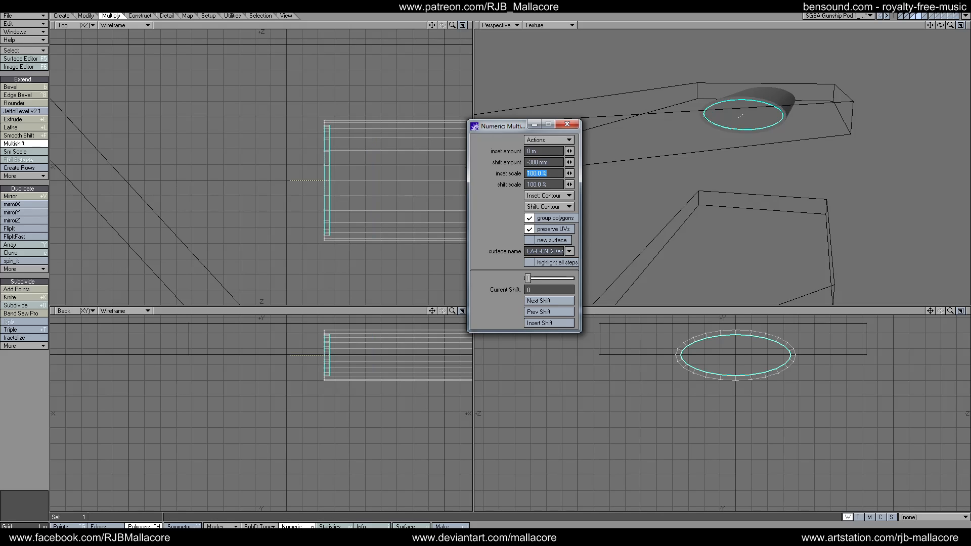
click(575, 124)
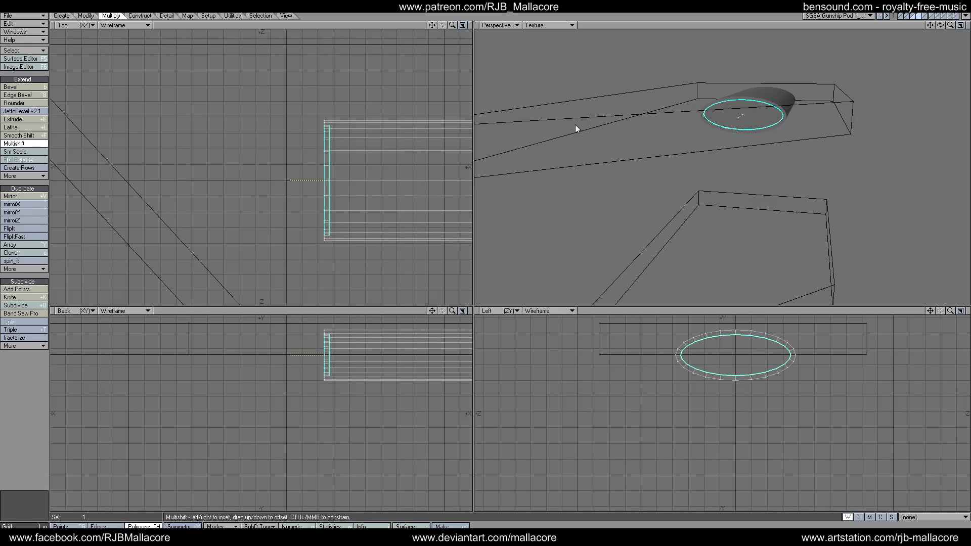
key(space)
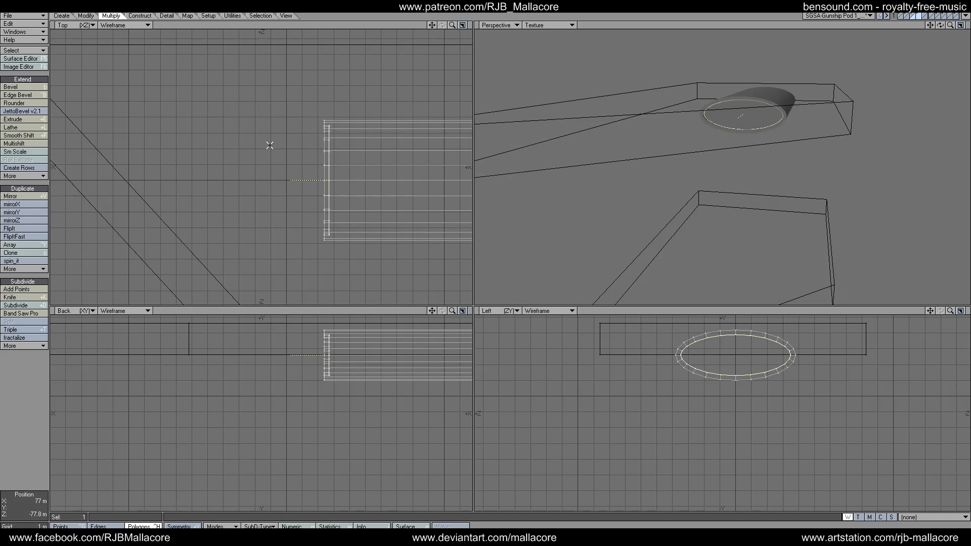
Step: Inset the recessed end cap 200 mm with Multishift, leaving the shift amount at 0 m
click(16, 145)
key(n)
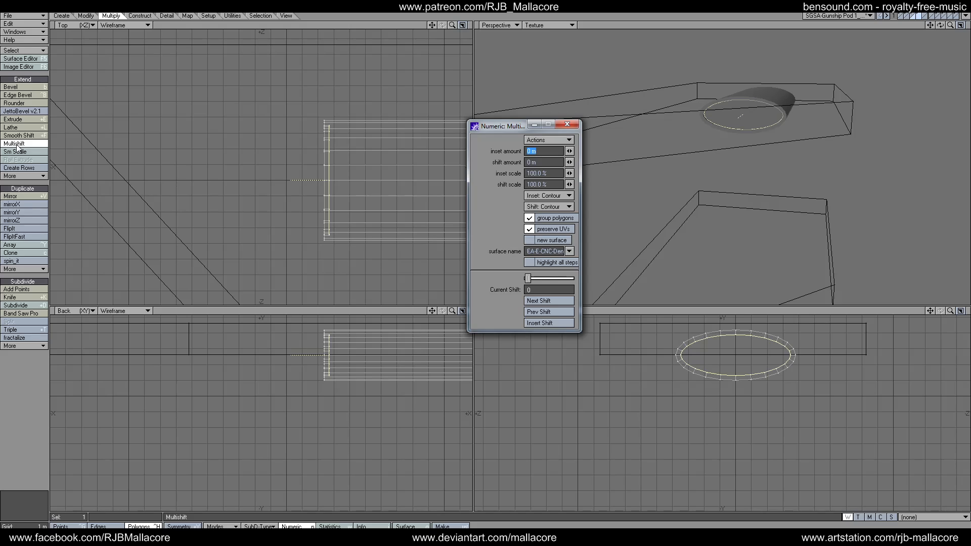
text(.2)
key(Tab)
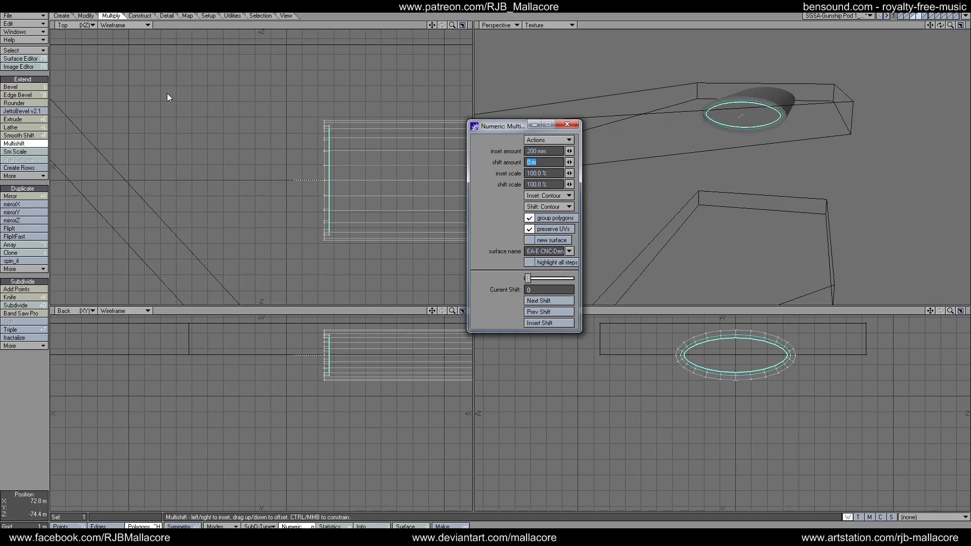
click(567, 124)
key(space)
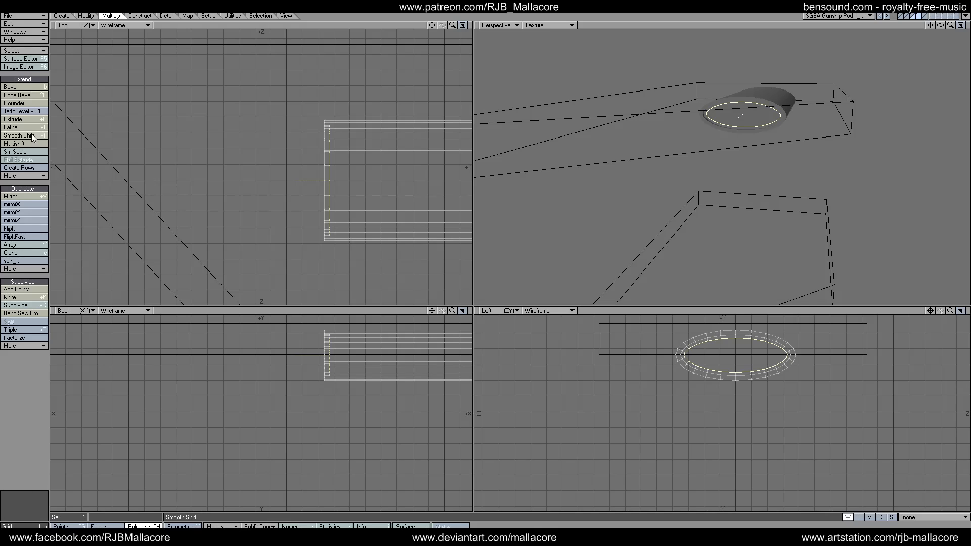
Step: Extrude the inset end cap outward with Multishift, using a shift amount of 2 m and no inset
key(n)
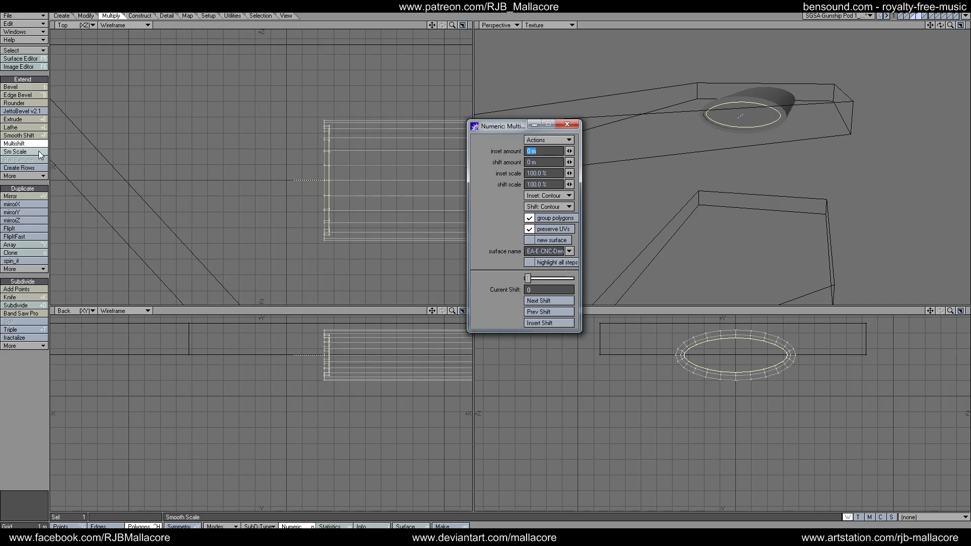
key(Tab)
text(2)
key(Tab)
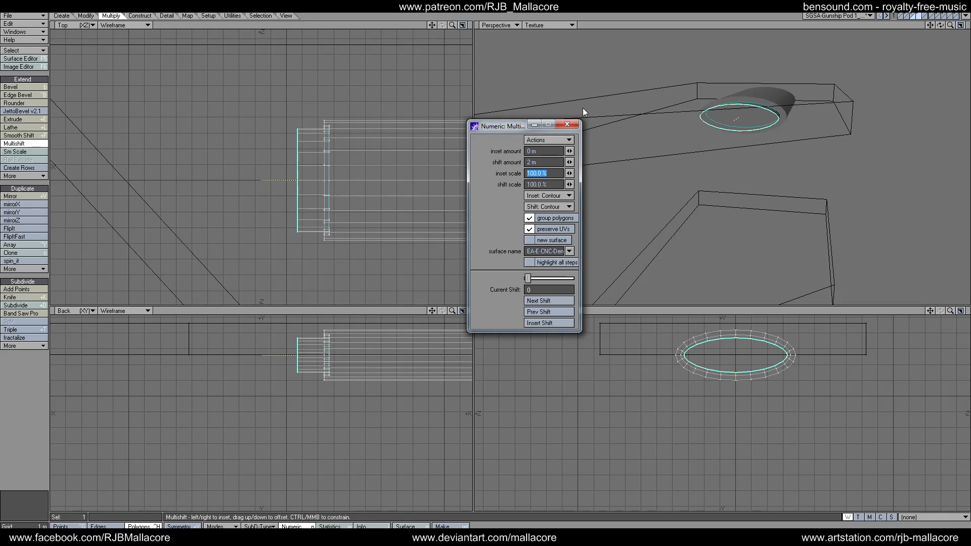
click(568, 122)
Step: Move the extruded end cap lengthwise along X until the narrower section runs through the recess's slanted end wall
mouse_move(447, 23)
mouse_down()
mouse_move(449, 36)
mouse_move(450, 27)
mouse_up()
key(space)
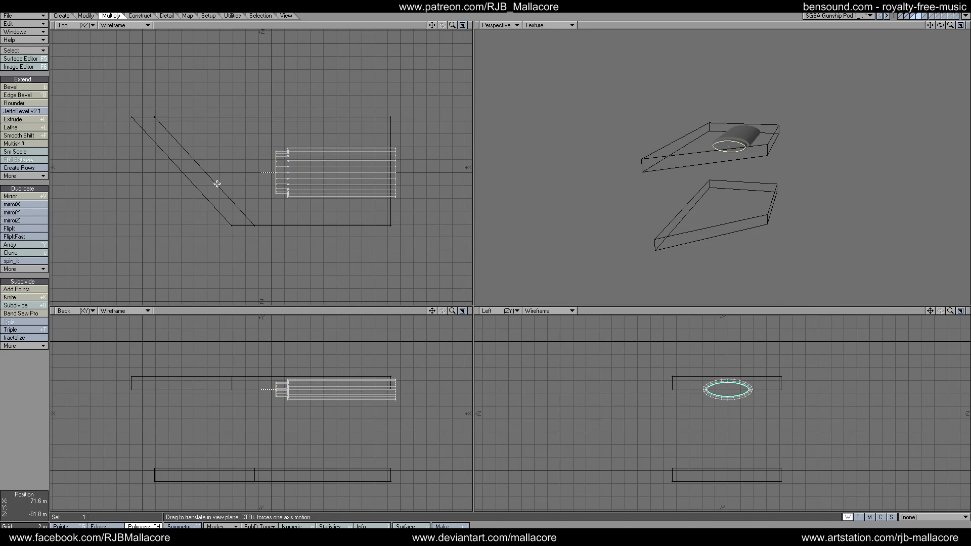
key(t)
mouse_move(217, 184)
mouse_down()
mouse_move(100, 184)
mouse_move(214, 185)
mouse_up()
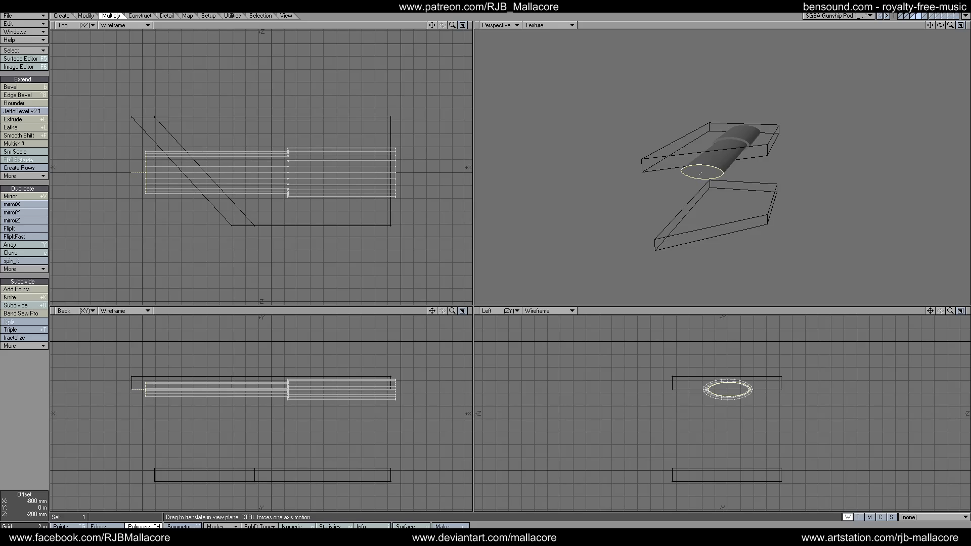
drag(214, 185, 216, 184)
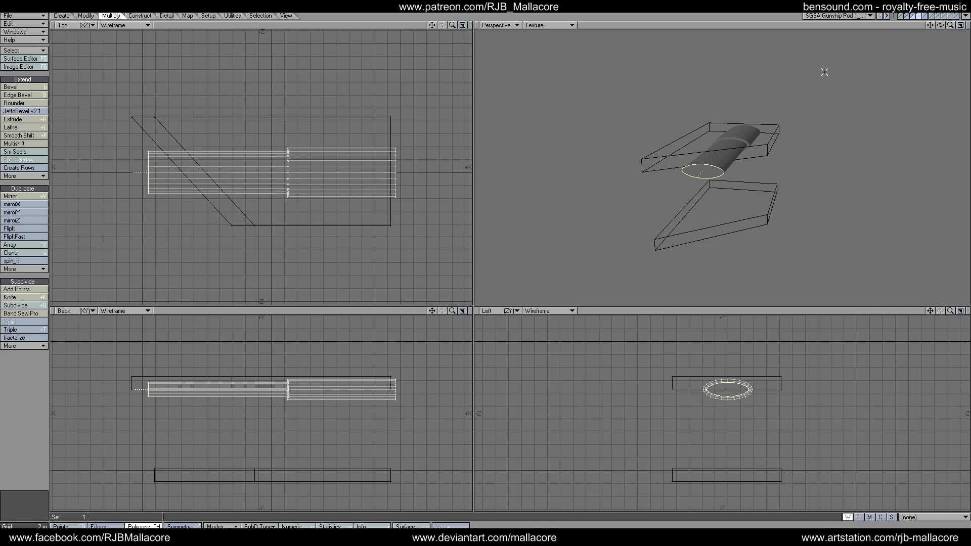
Step: Show the recess layer together with the cylinder to check the fit, and make the empty fifth layer active
click(913, 16)
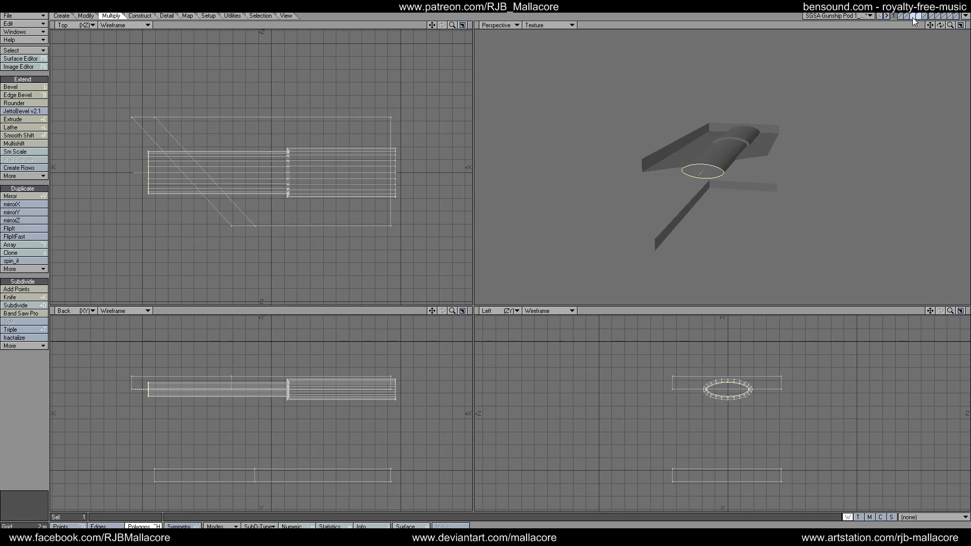
drag(940, 24, 942, 24)
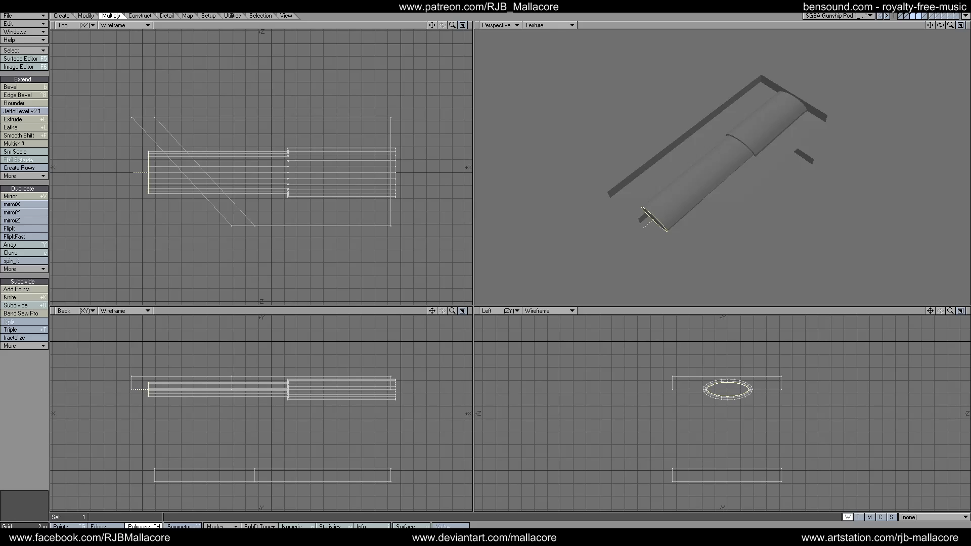
click(925, 16)
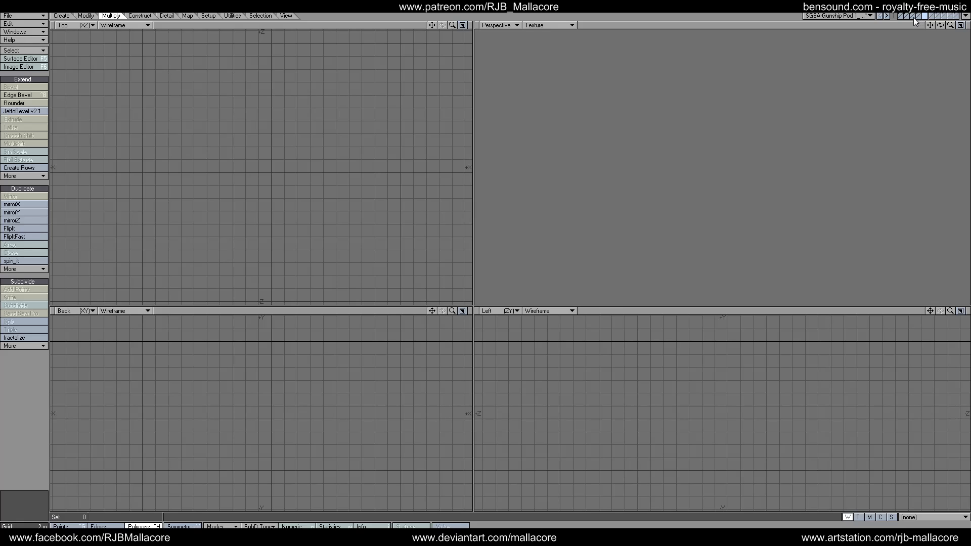
Step: Show the recess layer as a background reference and create a box overlapping the recess's slanted end wall in the empty fifth layer
click(913, 18)
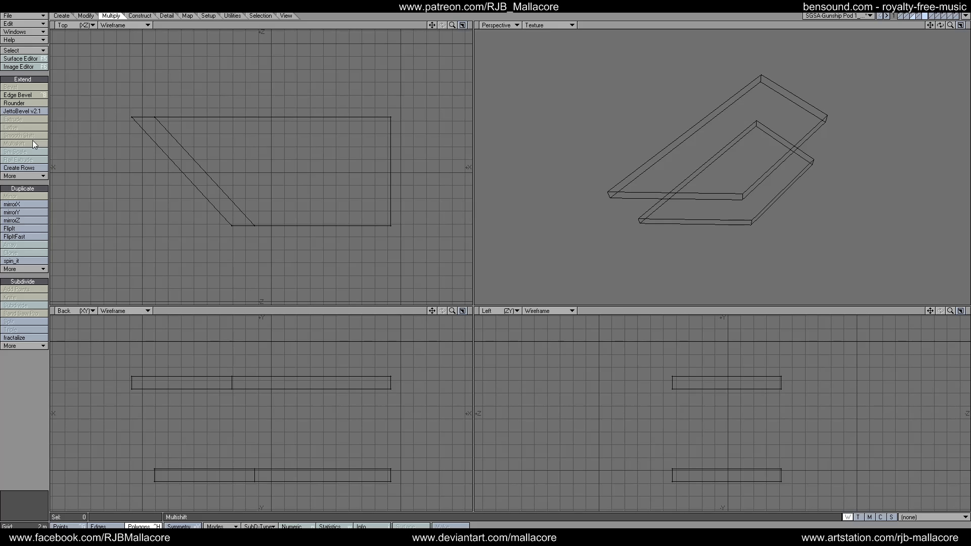
click(86, 16)
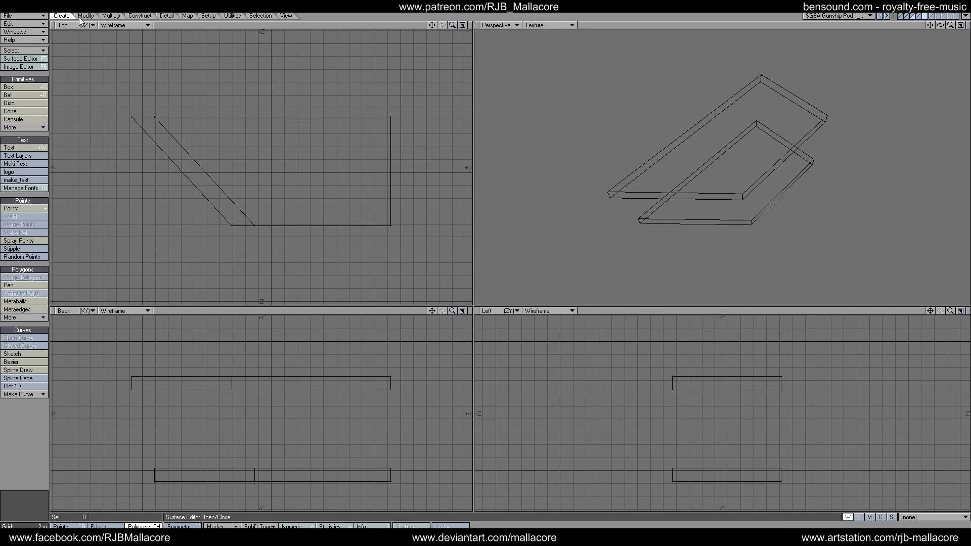
click(64, 16)
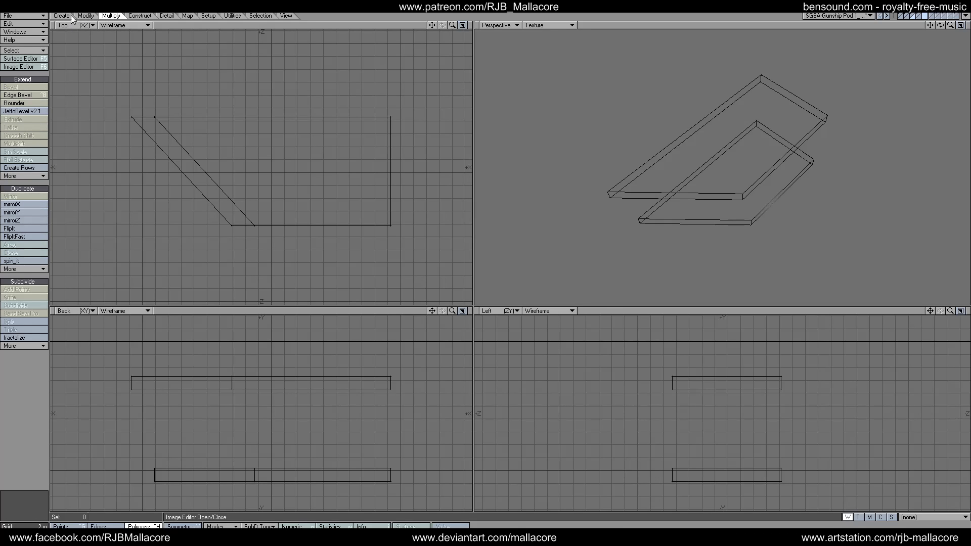
click(32, 85)
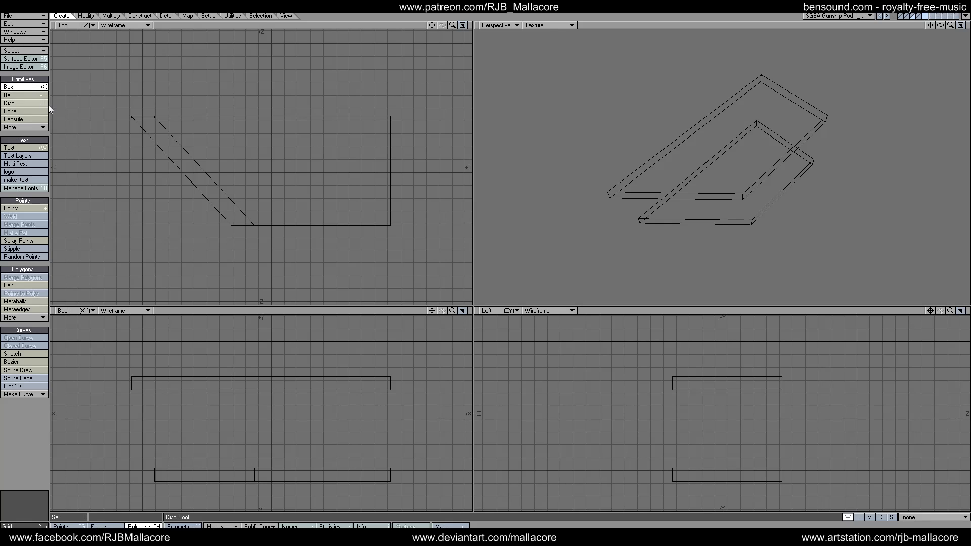
drag(130, 135, 181, 215)
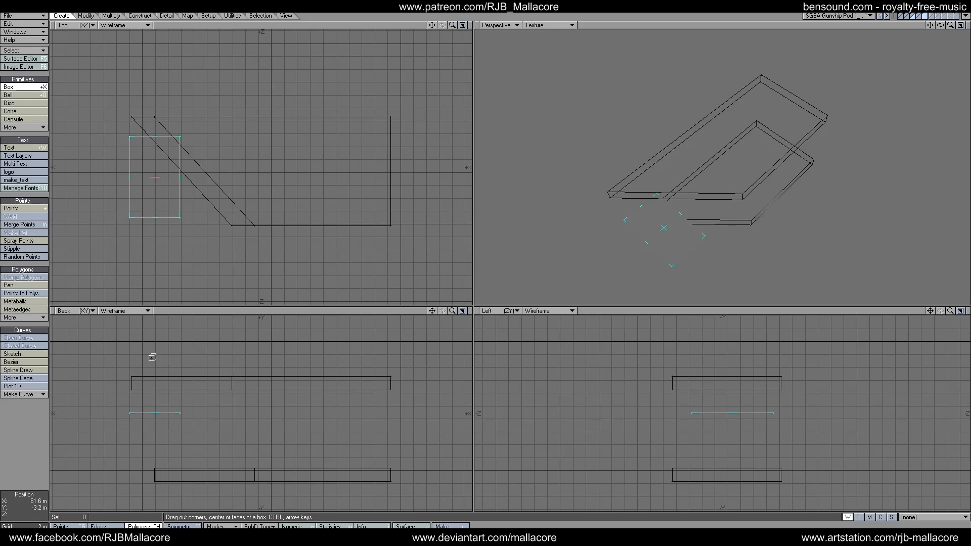
drag(154, 384, 156, 360)
key(space)
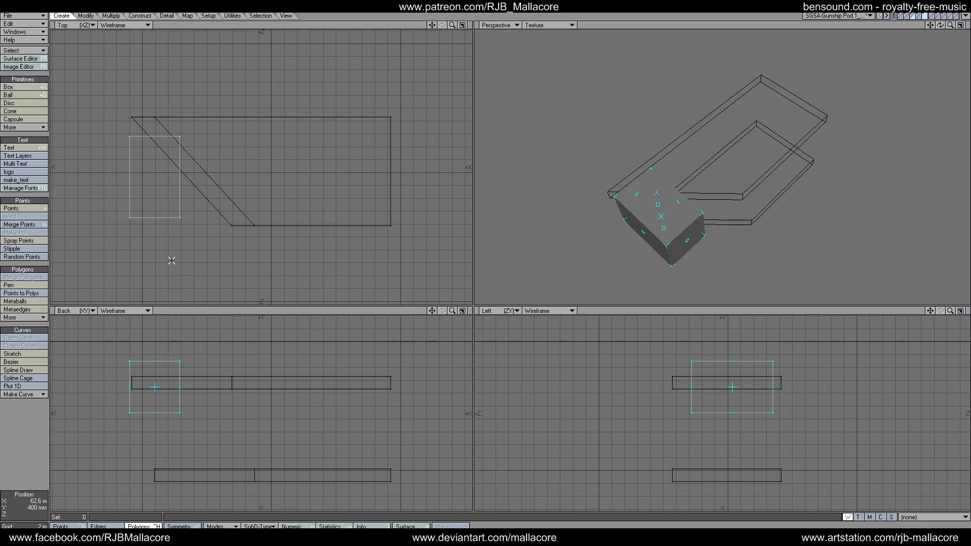
Step: Reshape the box by moving its inner corners along X until that side runs parallel to the recess's slanted end wall
click(86, 15)
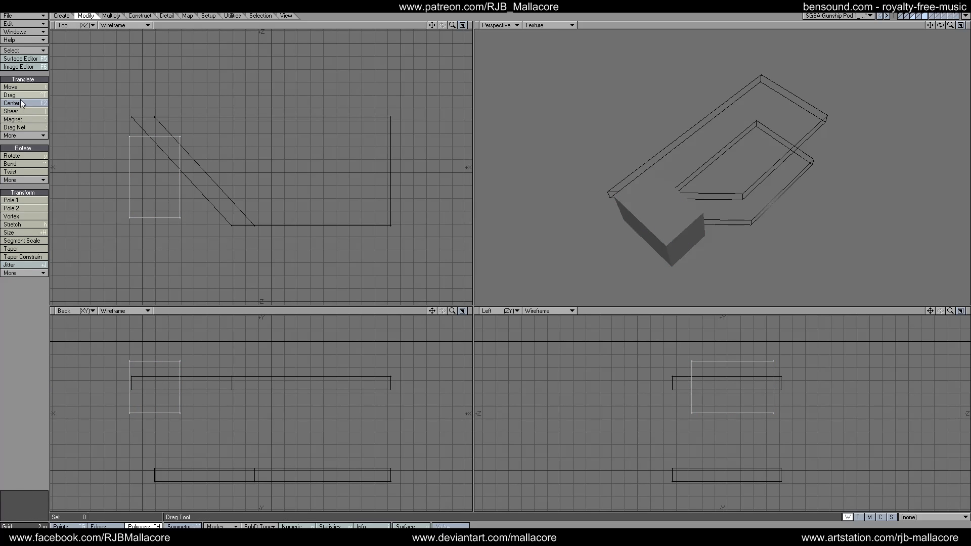
click(21, 96)
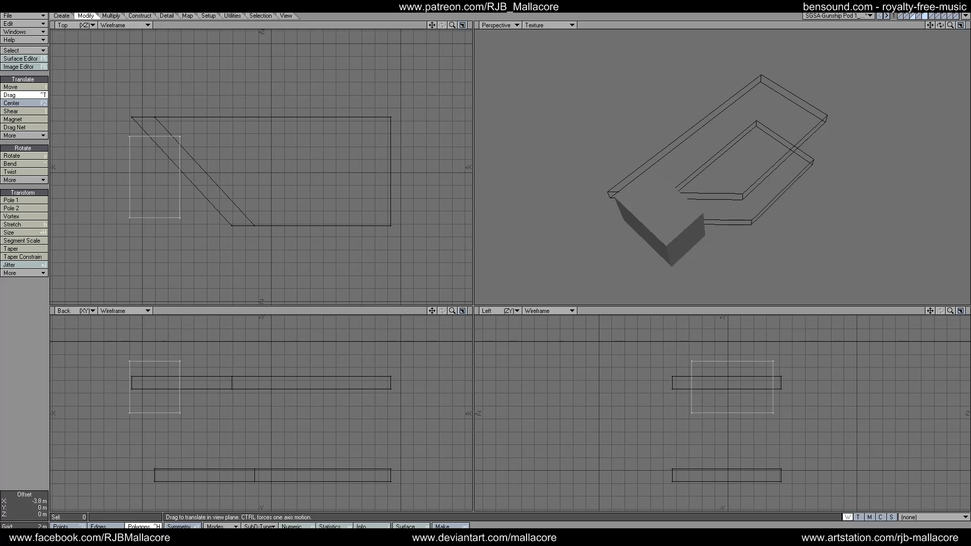
drag(180, 136, 146, 135)
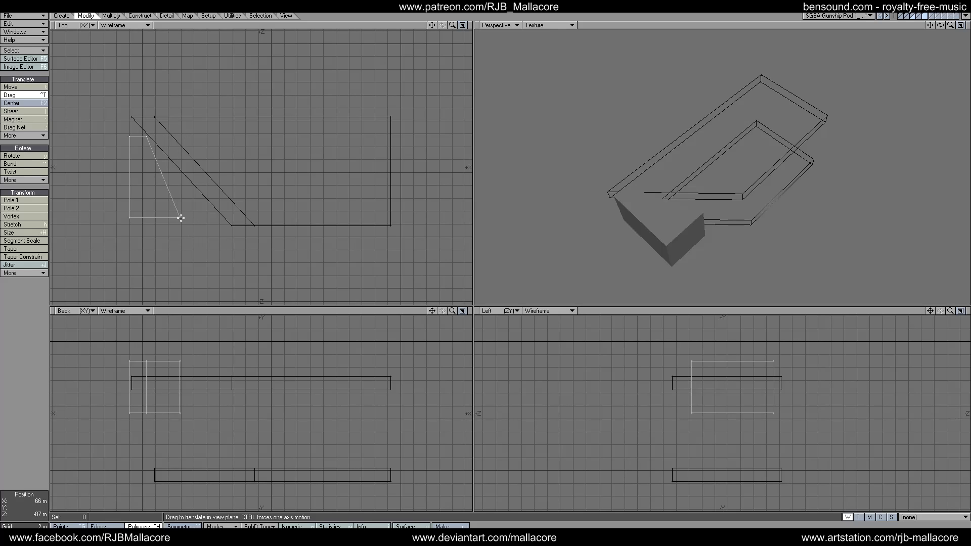
drag(180, 217, 220, 216)
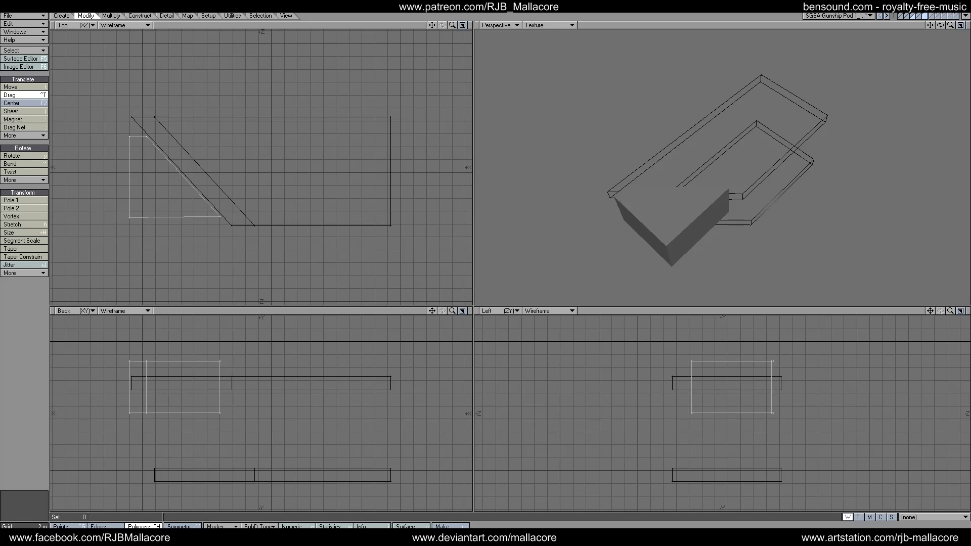
Step: Make the cylinder layer active with the reshaped box as background, and cut the cylinder's narrow end at an angle with Boolean Subtract
click(920, 16)
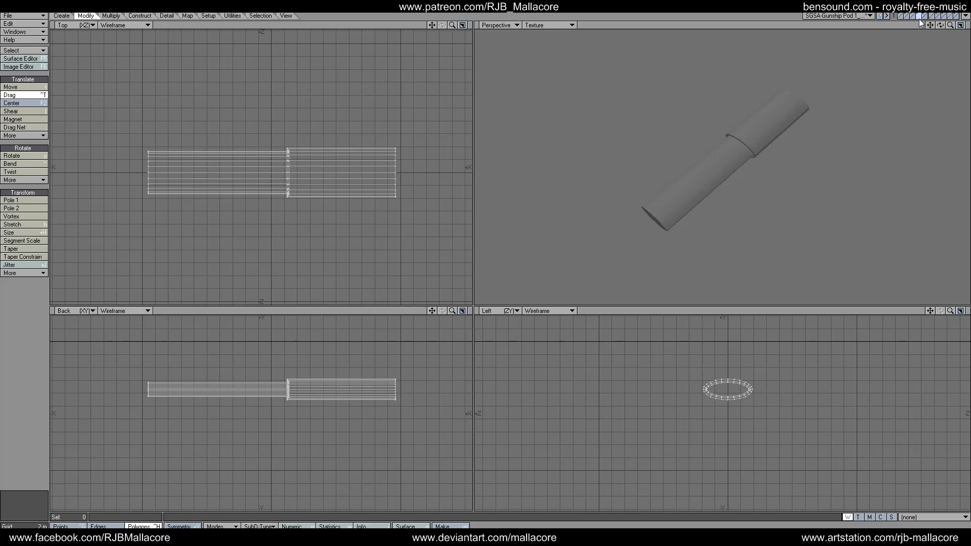
click(925, 17)
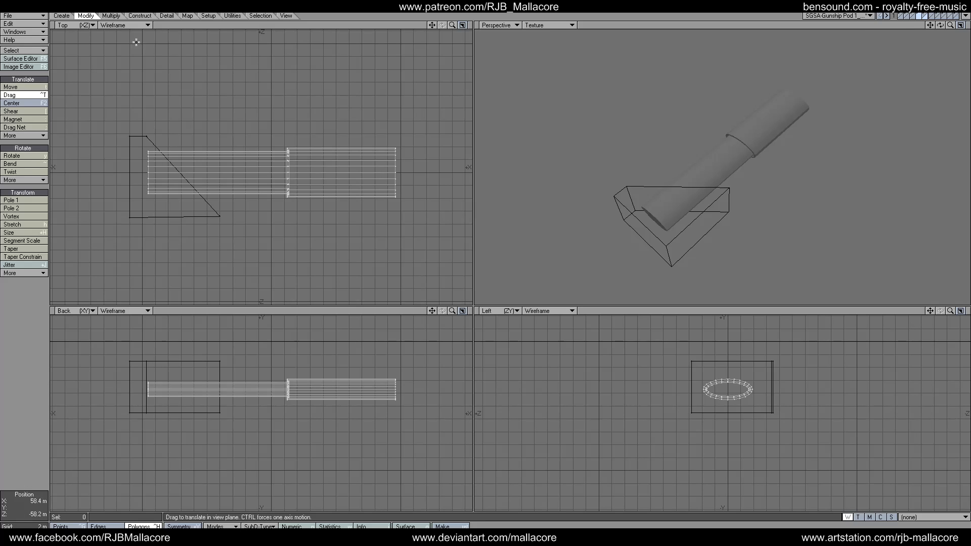
click(119, 16)
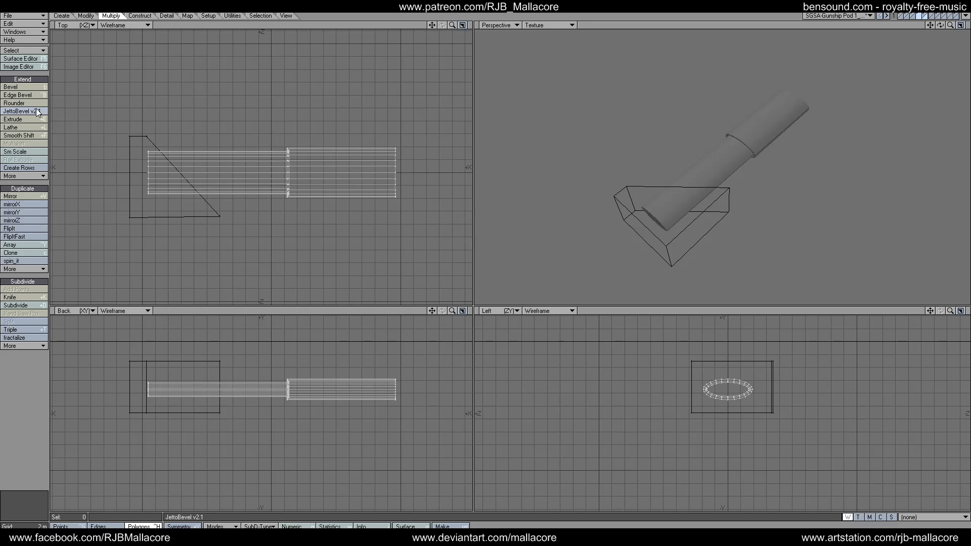
click(139, 15)
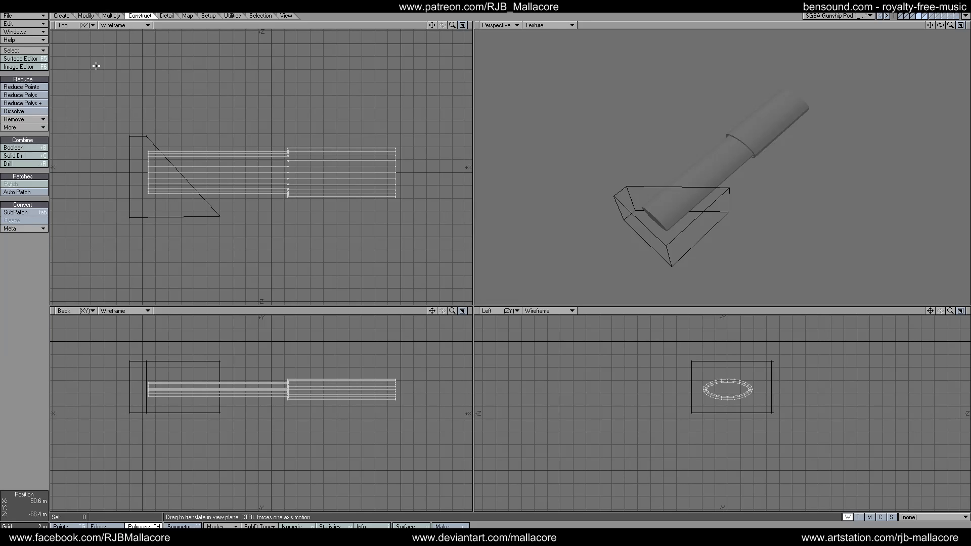
click(35, 146)
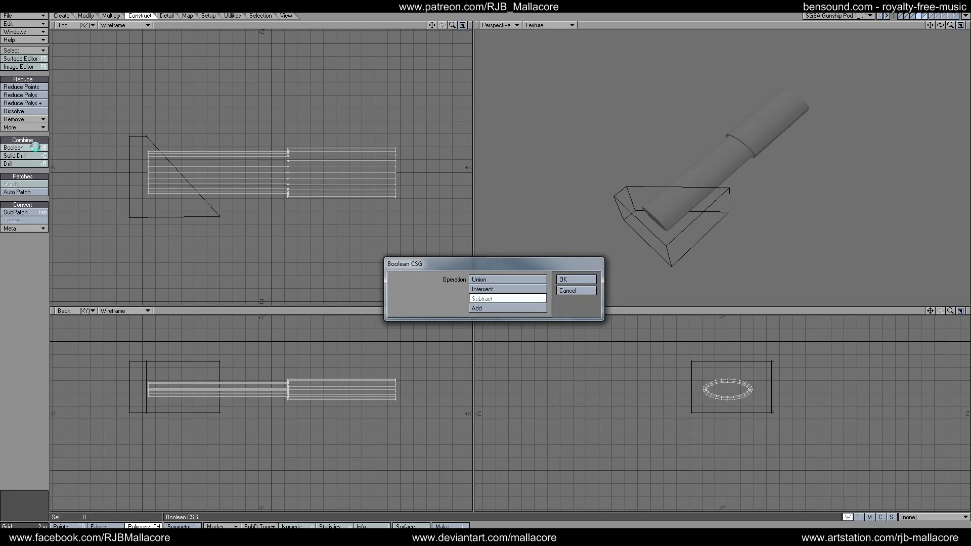
click(556, 280)
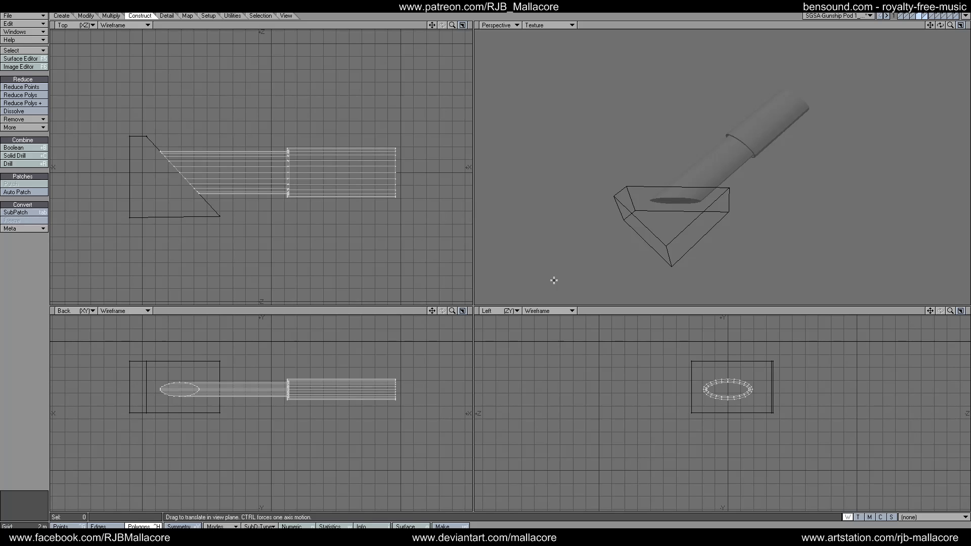
Step: Show the recess layer behind the cylinder and cut two parallel crosswise Knife slices around the middle of its narrow section
click(914, 18)
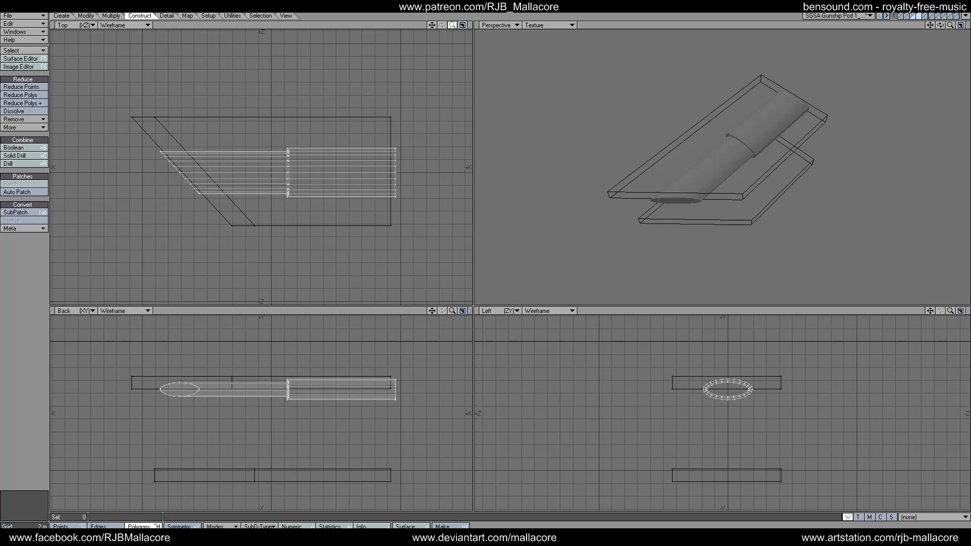
mouse_move(452, 25)
mouse_down()
mouse_move(489, 25)
mouse_move(452, 23)
mouse_up()
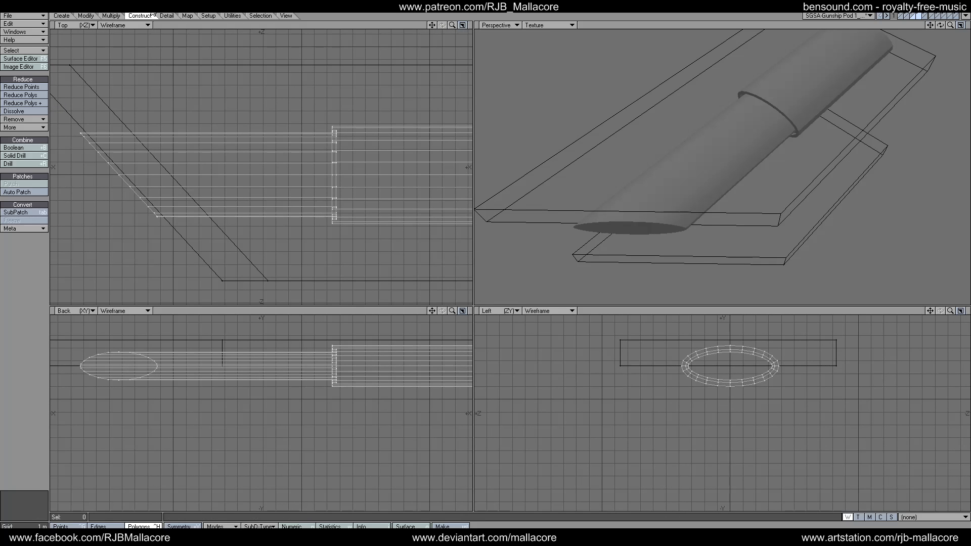
click(110, 16)
click(21, 297)
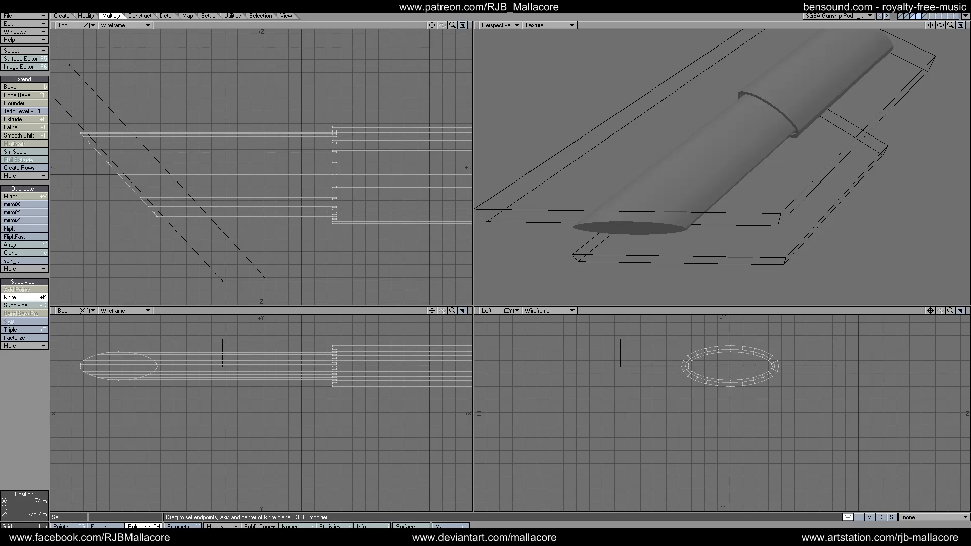
drag(216, 131, 216, 241)
key(space)
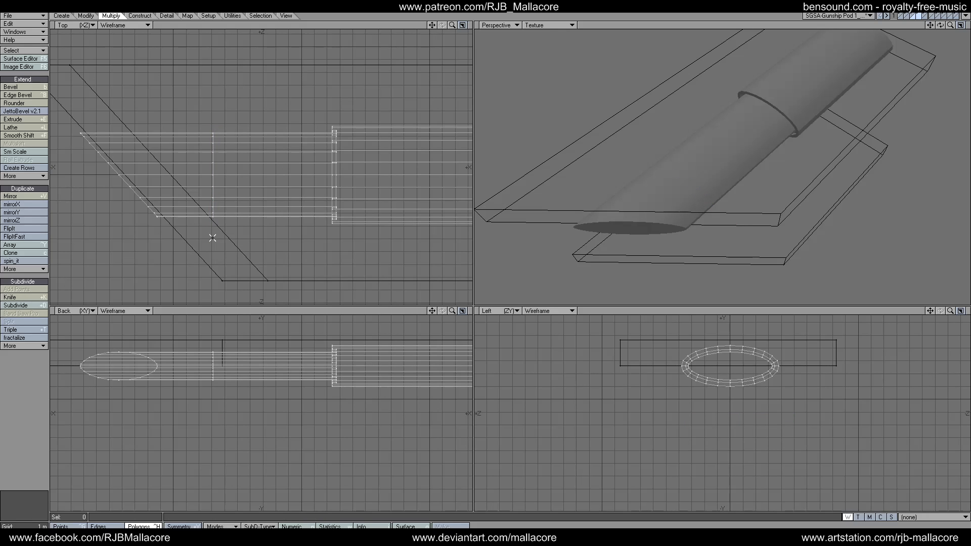
click(26, 297)
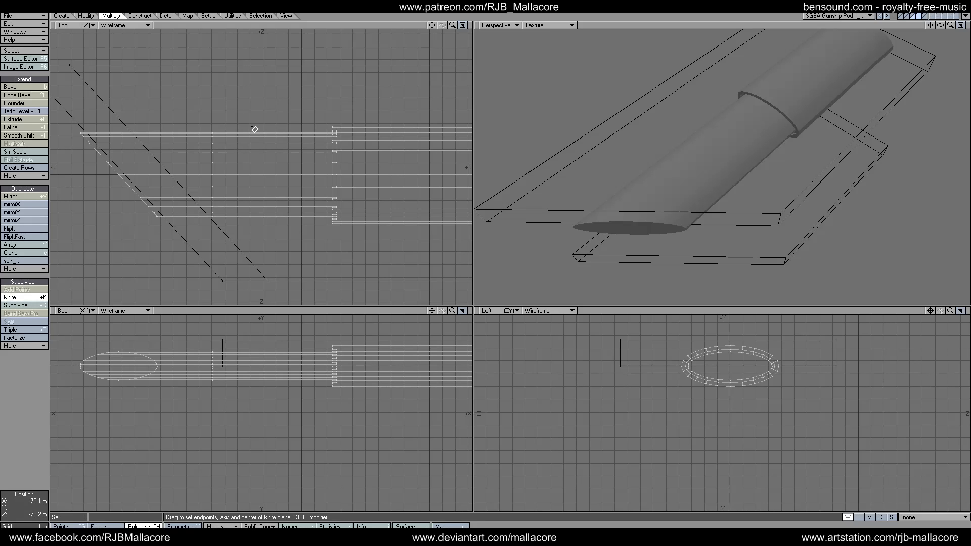
drag(251, 127, 254, 246)
key(space)
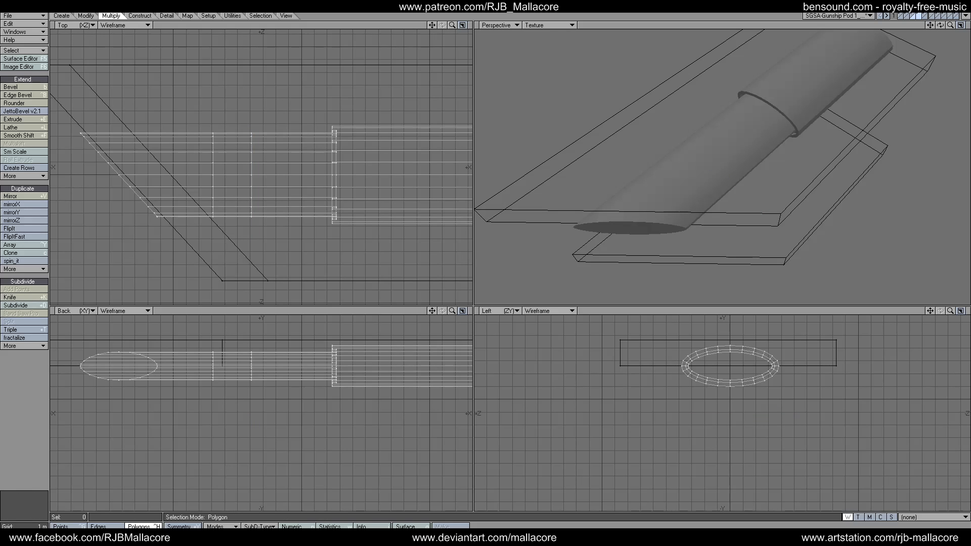
Step: Select the band of polygons between the two slices and raise it with Multishift, using a 200 mm shift amount and no inset
mouse_move(236, 129)
mouse_down()
mouse_move(232, 227)
mouse_move(236, 118)
mouse_move(232, 231)
mouse_up()
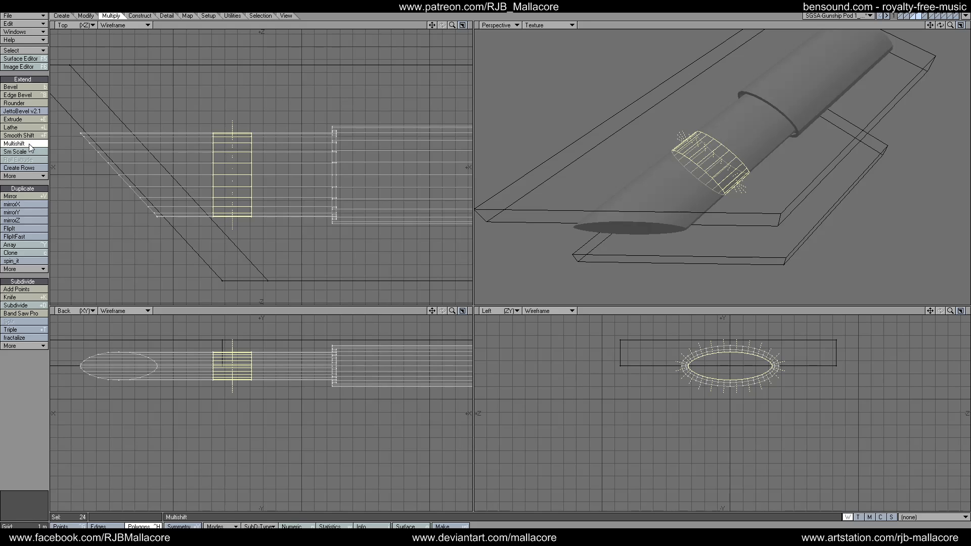
key(n)
key(Tab)
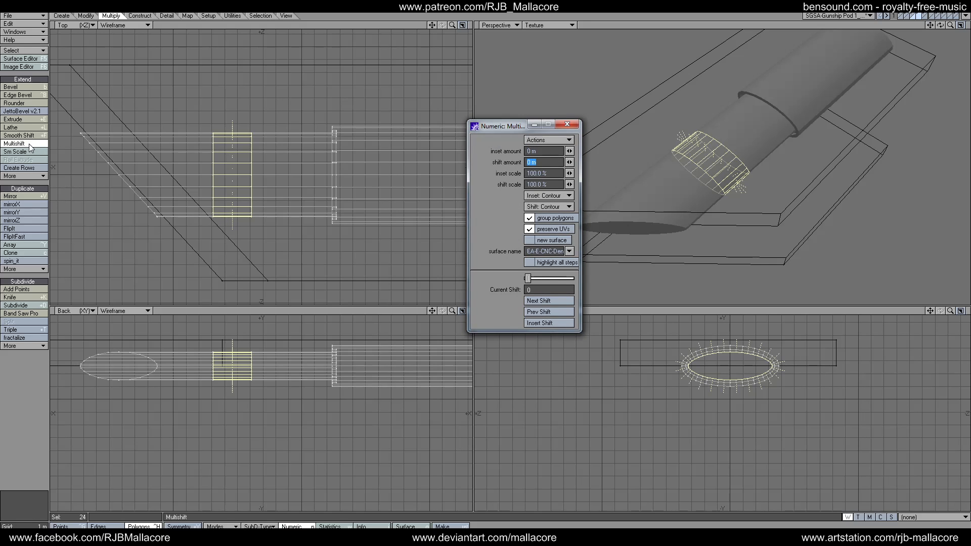
key(BackSpace)
key(Tab)
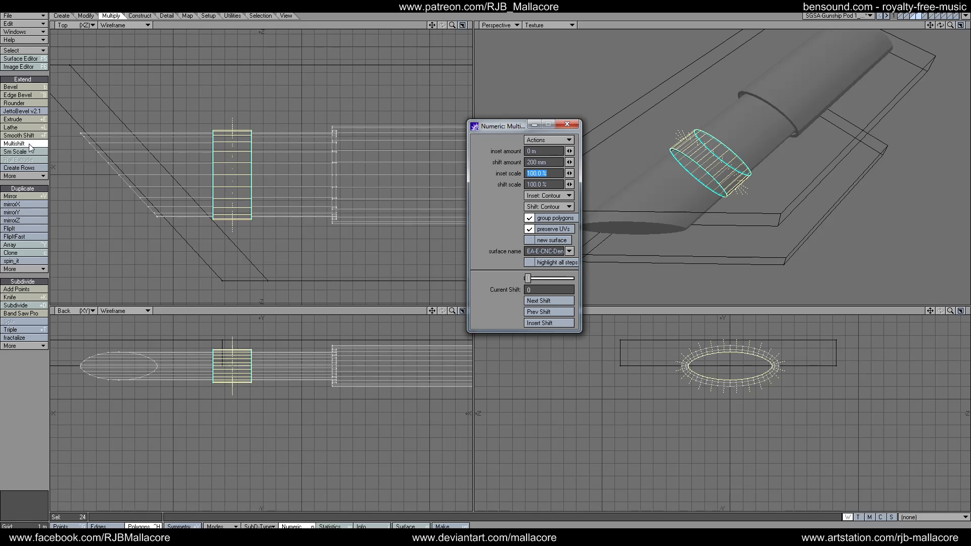
click(568, 124)
key(space)
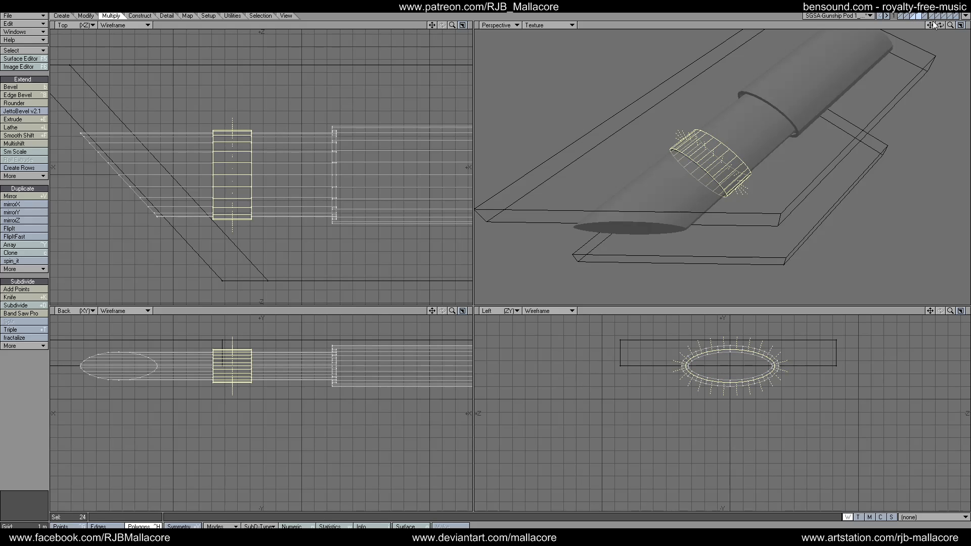
Step: Show the cylinder together with the recess and surrounding hull layers, and examine how it fits inside the deck recess
drag(940, 25, 935, 27)
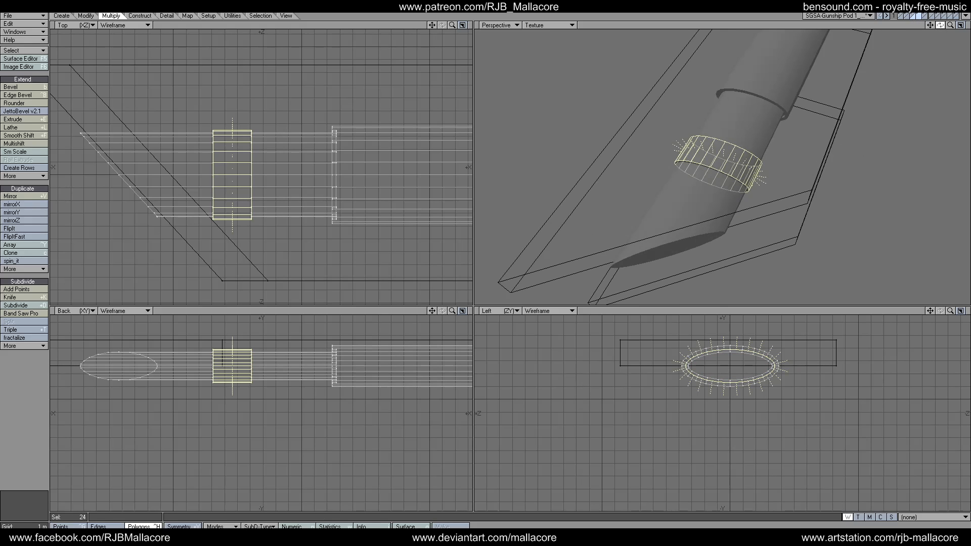
click(918, 15)
click(920, 17)
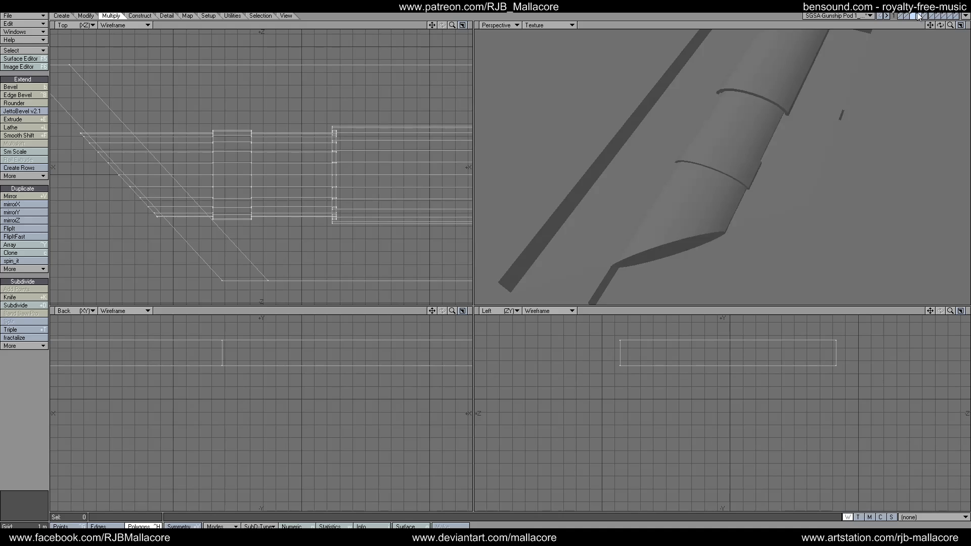
mouse_move(949, 25)
mouse_down()
mouse_move(958, 18)
mouse_move(941, 21)
mouse_move(958, 21)
mouse_move(954, 29)
mouse_up()
key(a)
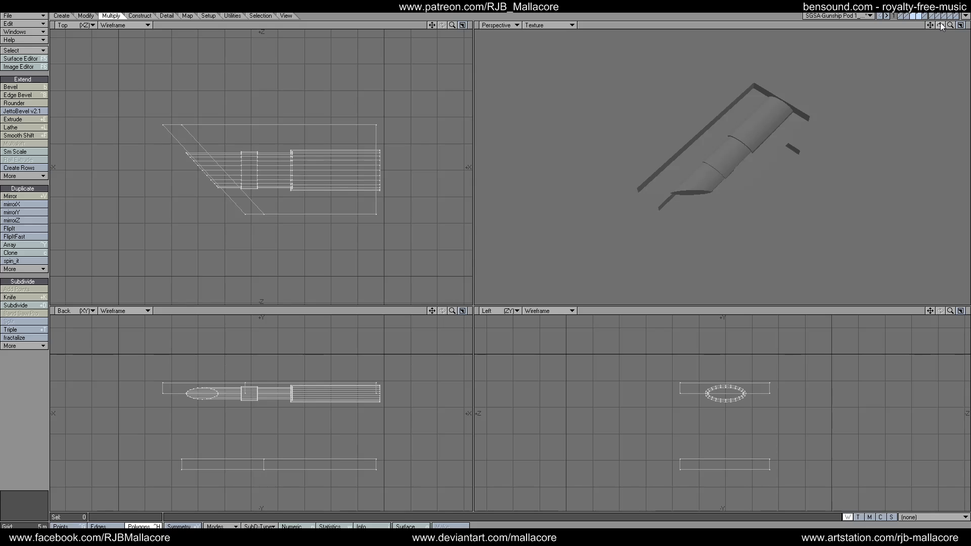
click(901, 17)
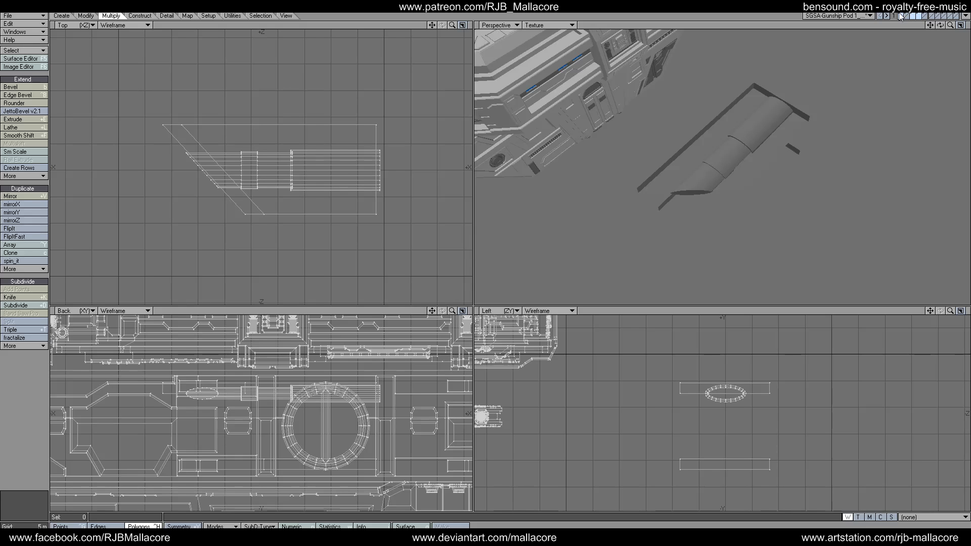
click(909, 16)
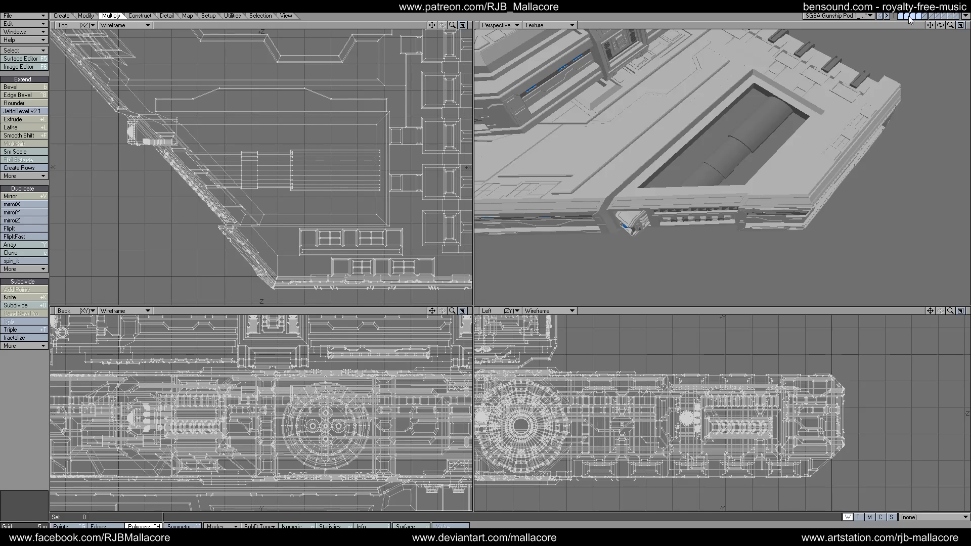
drag(940, 25, 843, 64)
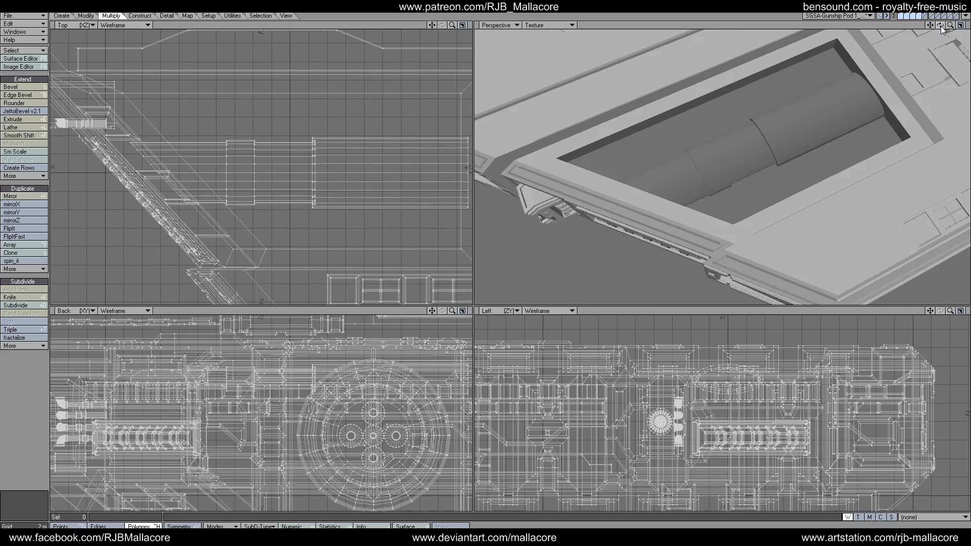
Step: Isolate the cylinder layer and examine its slanted end, raised band and stepped section up close
click(918, 15)
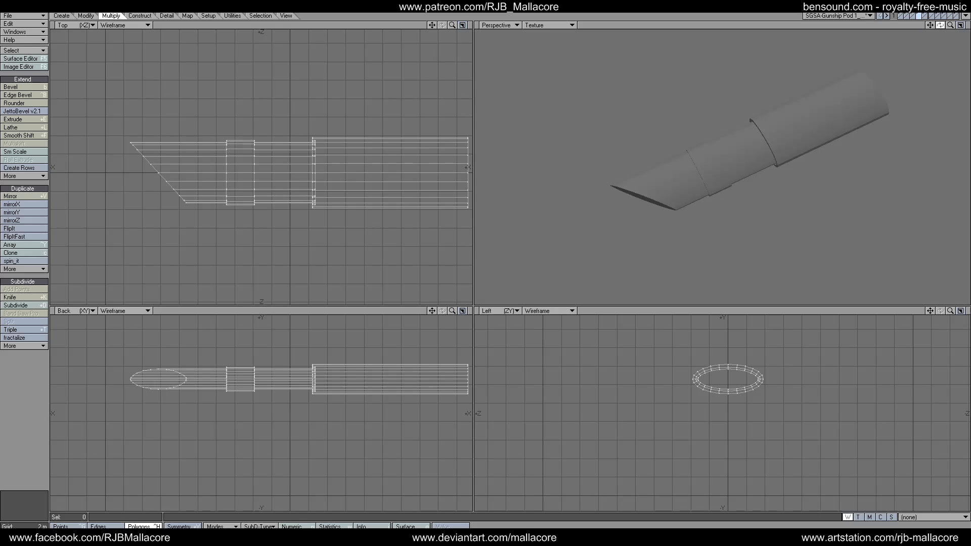
mouse_move(940, 24)
mouse_down()
mouse_move(922, 27)
mouse_move(941, 25)
mouse_up()
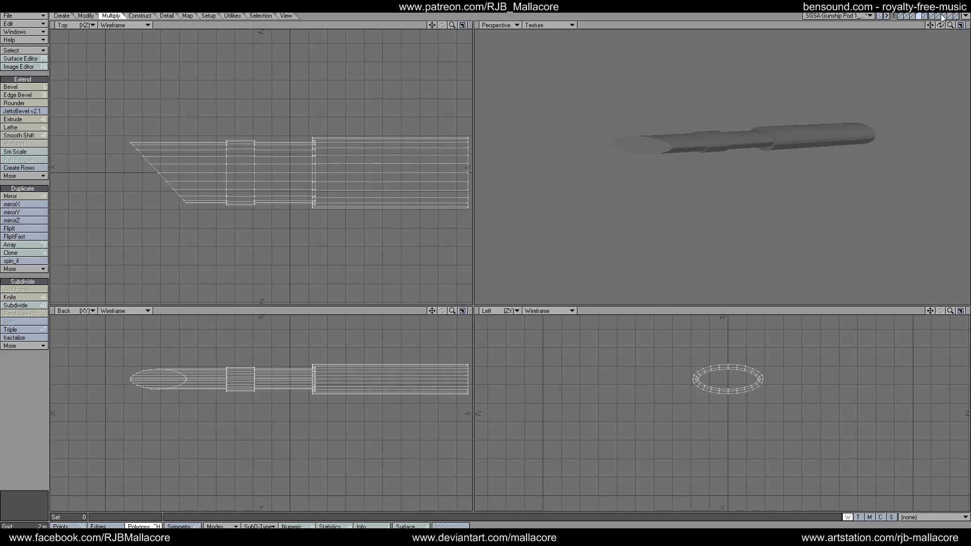
key(shift+x)
mouse_move(942, 25)
mouse_down()
mouse_move(950, 25)
mouse_move(940, 30)
mouse_up()
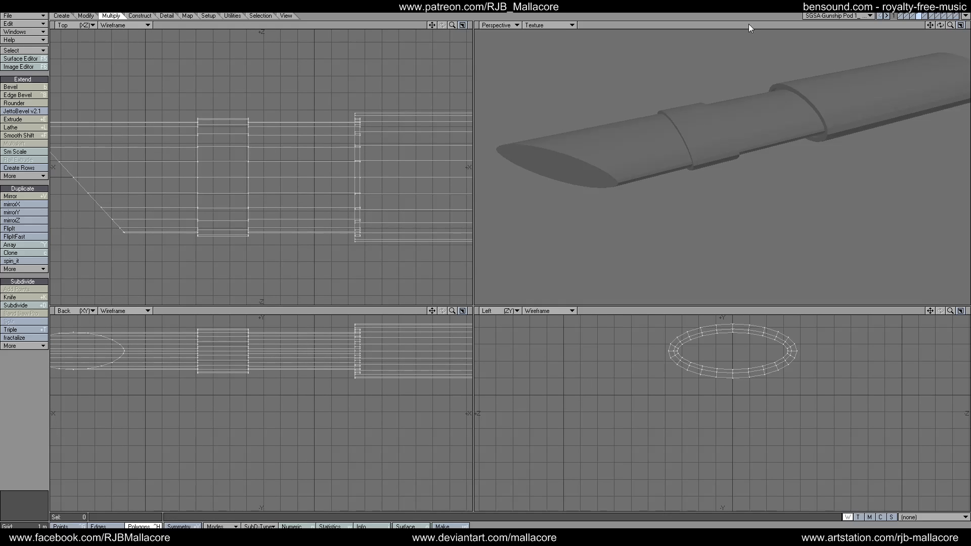
click(43, 16)
click(41, 16)
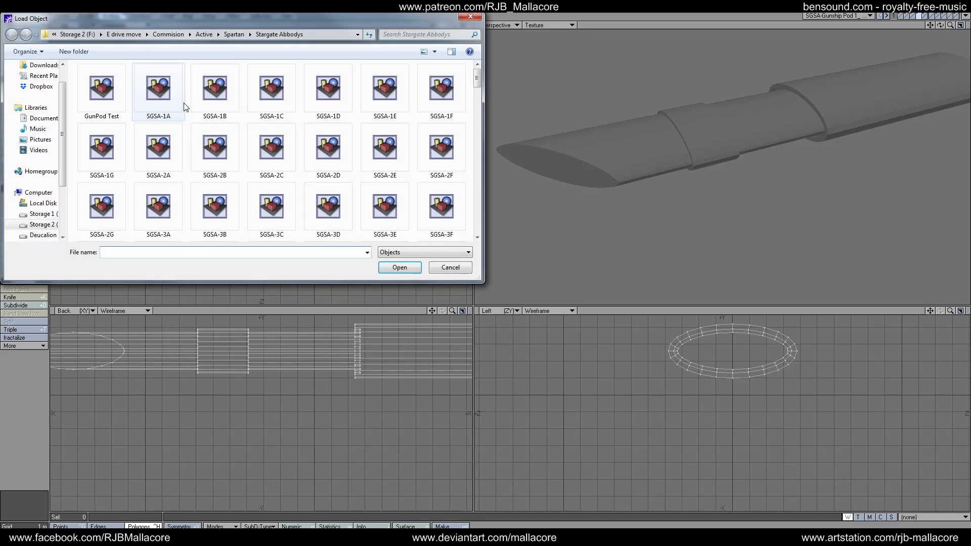
click(205, 34)
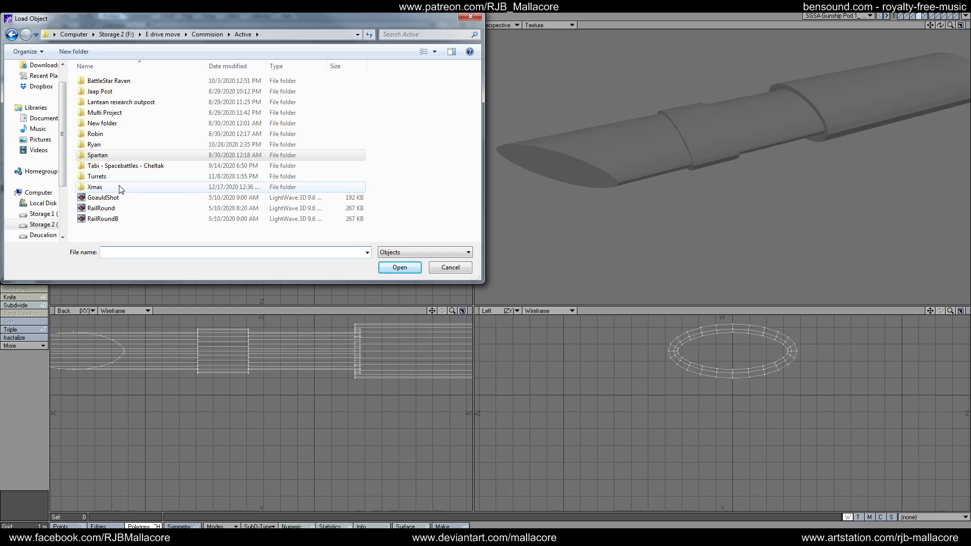
double_click(125, 149)
key(BackSpace)
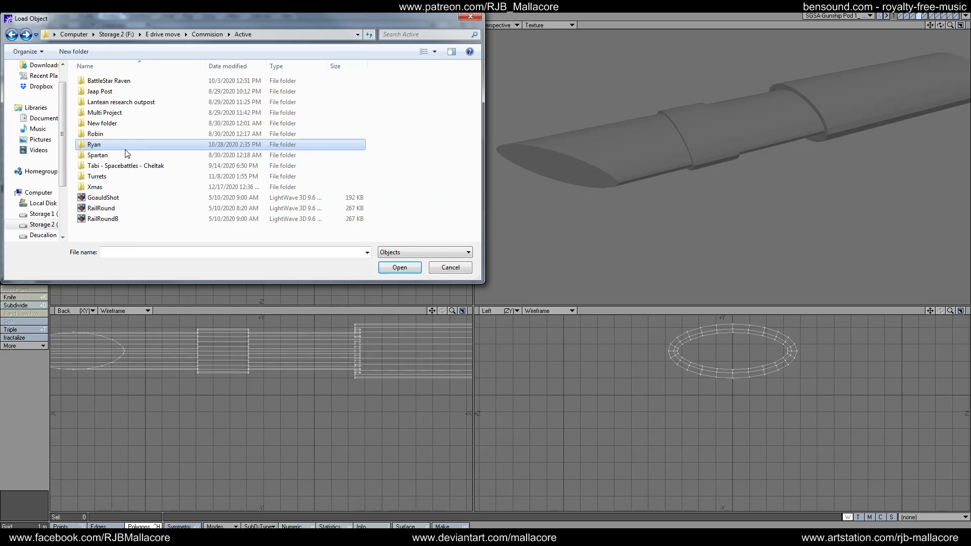
drag(64, 174, 65, 186)
click(48, 203)
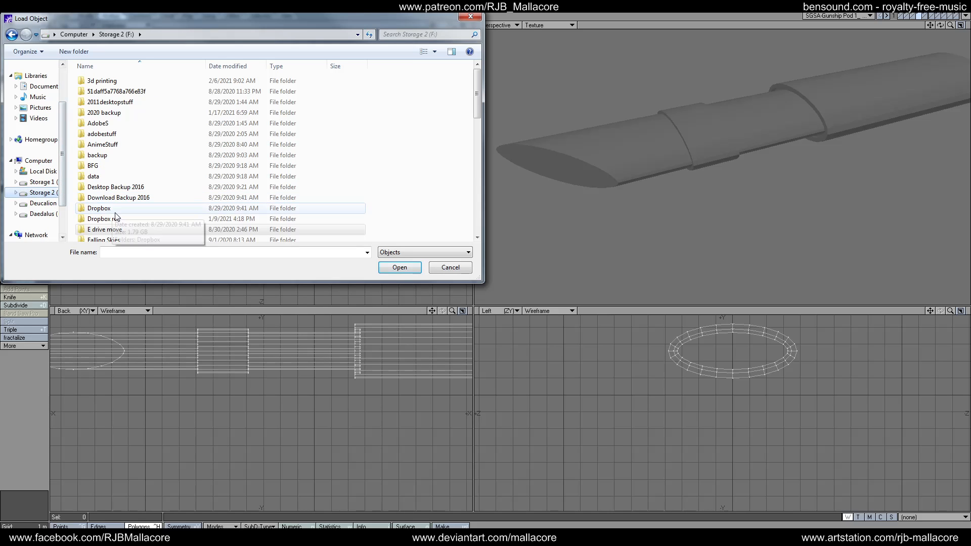
double_click(118, 230)
scroll(146, 217, down, 2)
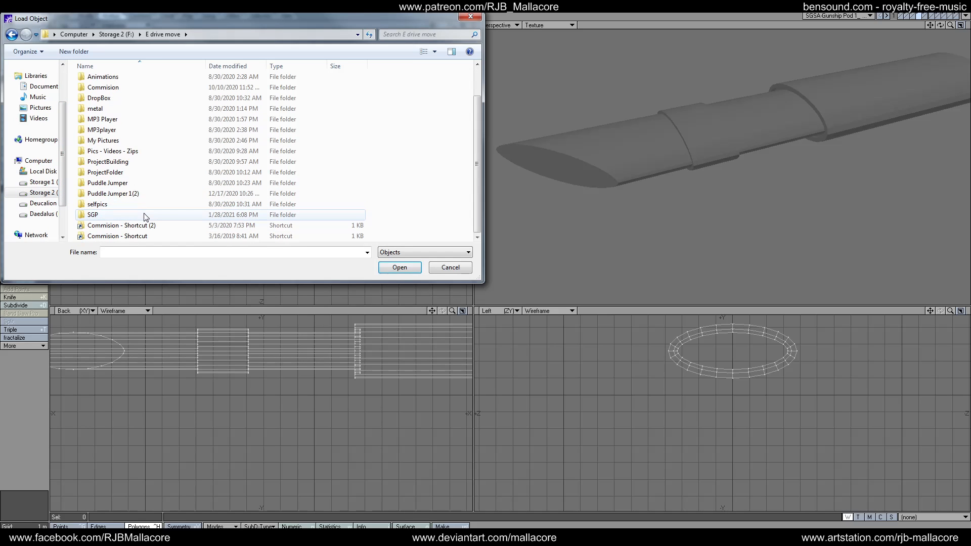
double_click(126, 215)
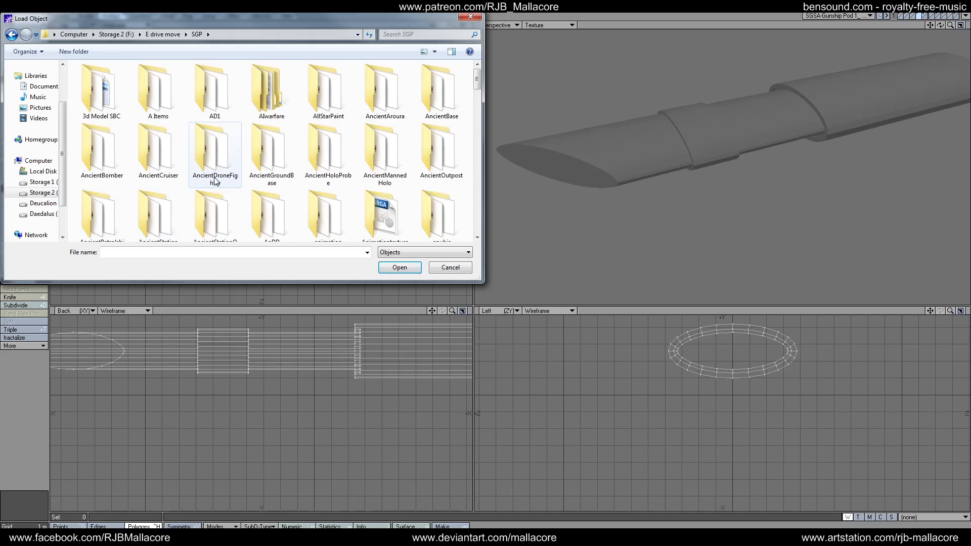
scroll(213, 177, down, 3)
scroll(213, 177, up, 3)
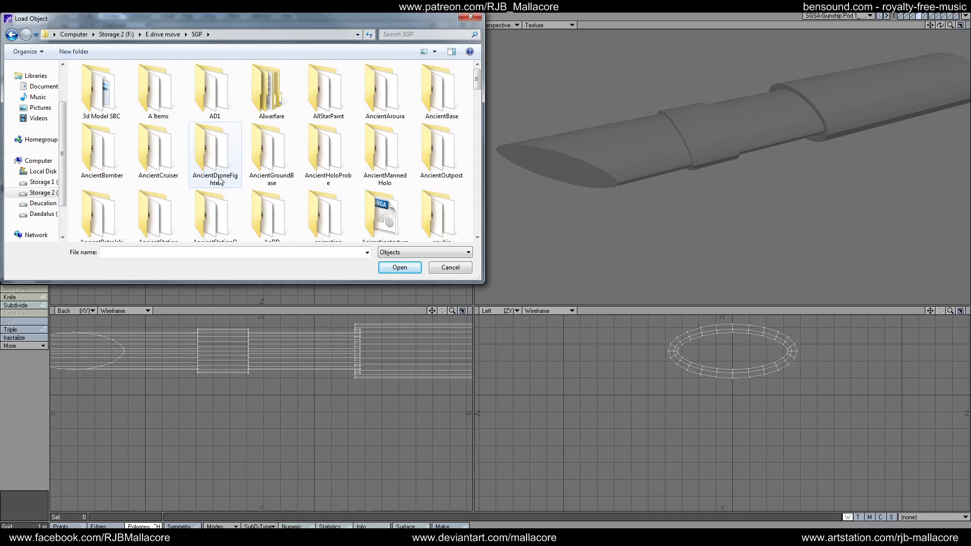
scroll(219, 181, down, 2)
scroll(220, 180, down, 3)
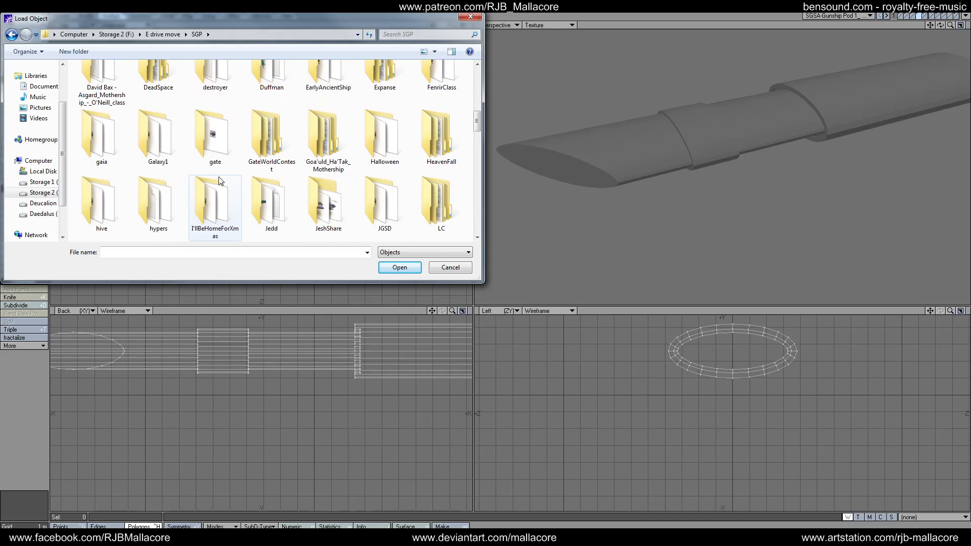
scroll(218, 176, down, 1)
scroll(219, 177, down, 2)
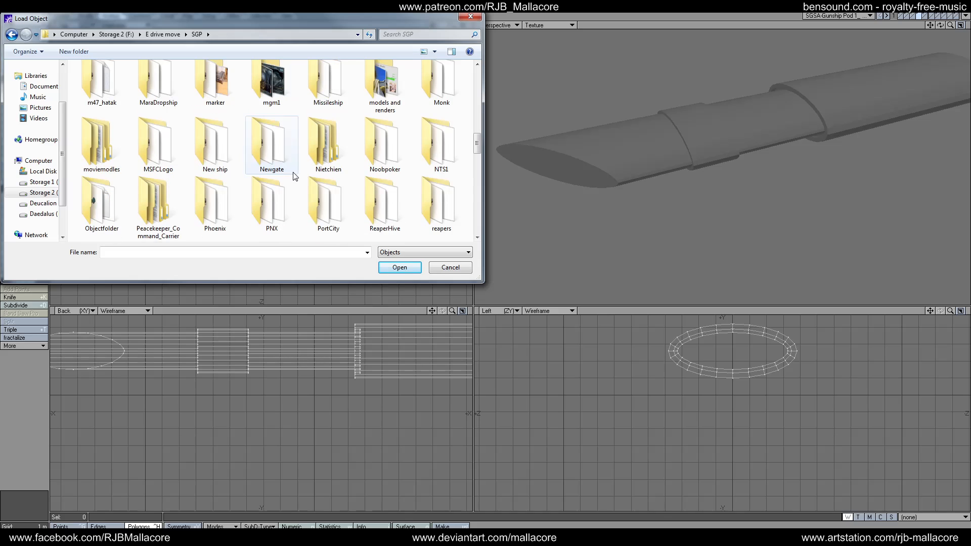
click(461, 267)
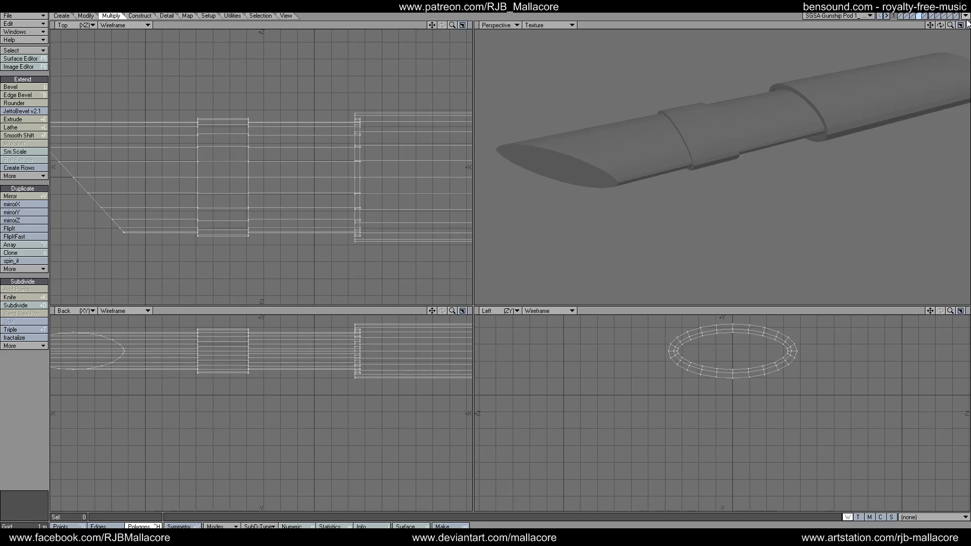
drag(939, 25, 944, 26)
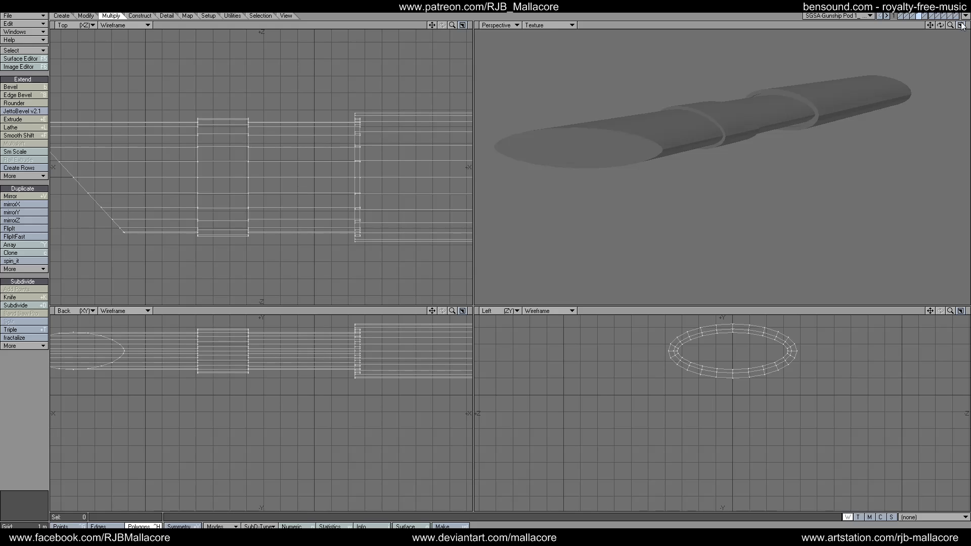
drag(950, 24, 938, 23)
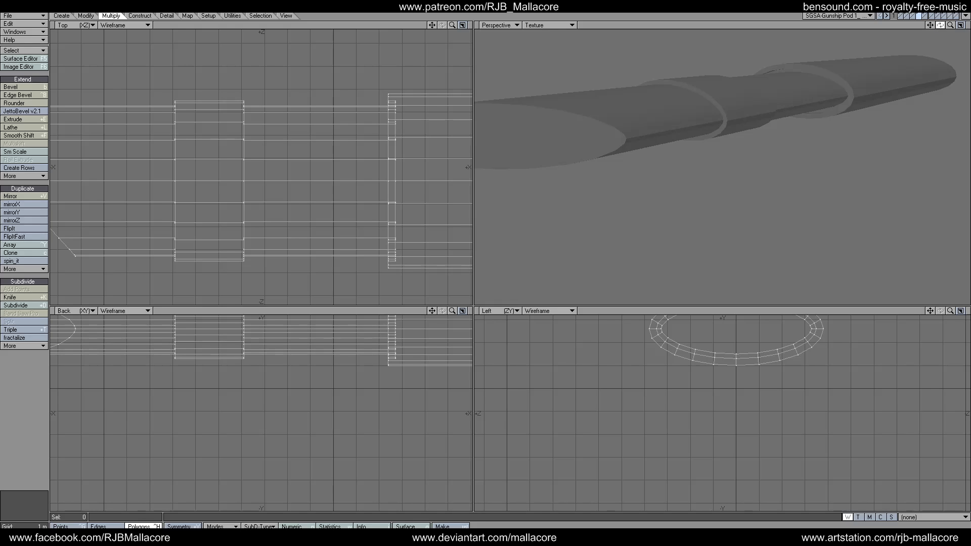
drag(939, 26, 950, 28)
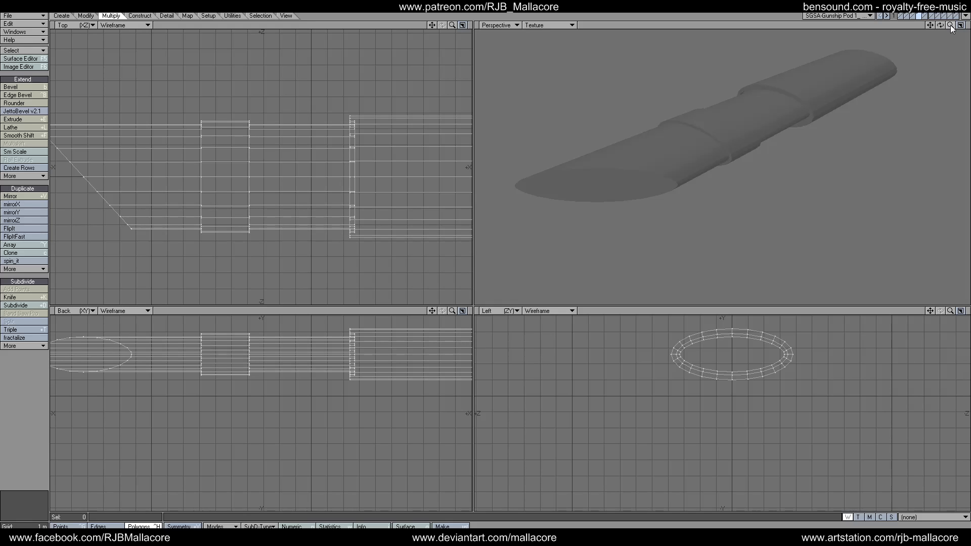
drag(940, 25, 938, 26)
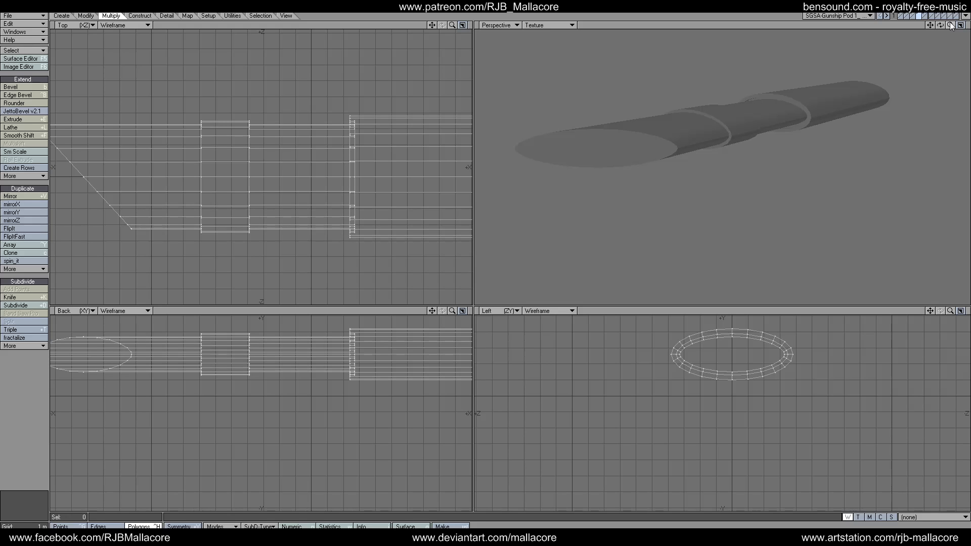
drag(951, 26, 918, 27)
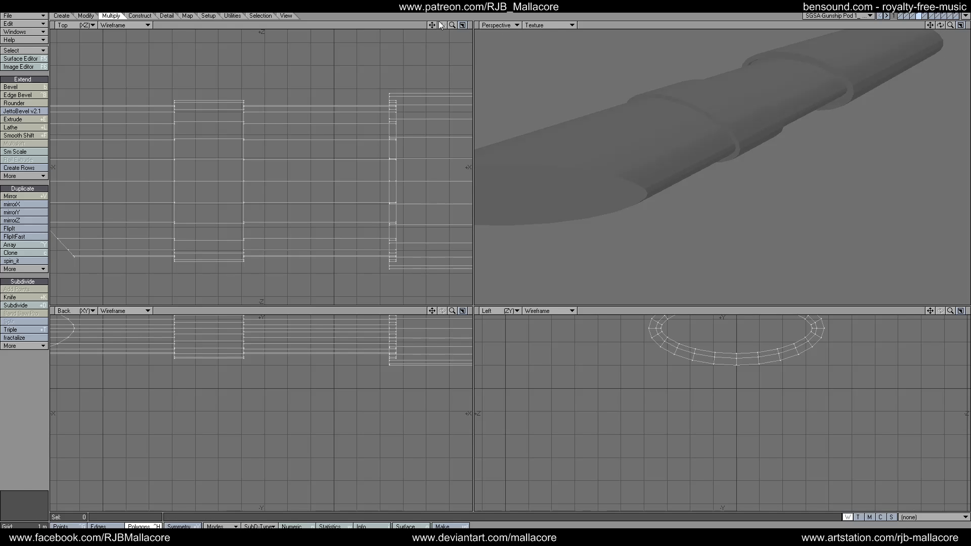
Step: Select the six upper polygons of the cylinder's narrow section between the raised band and the wide section, leaving the underside unselected
drag(452, 25, 443, 30)
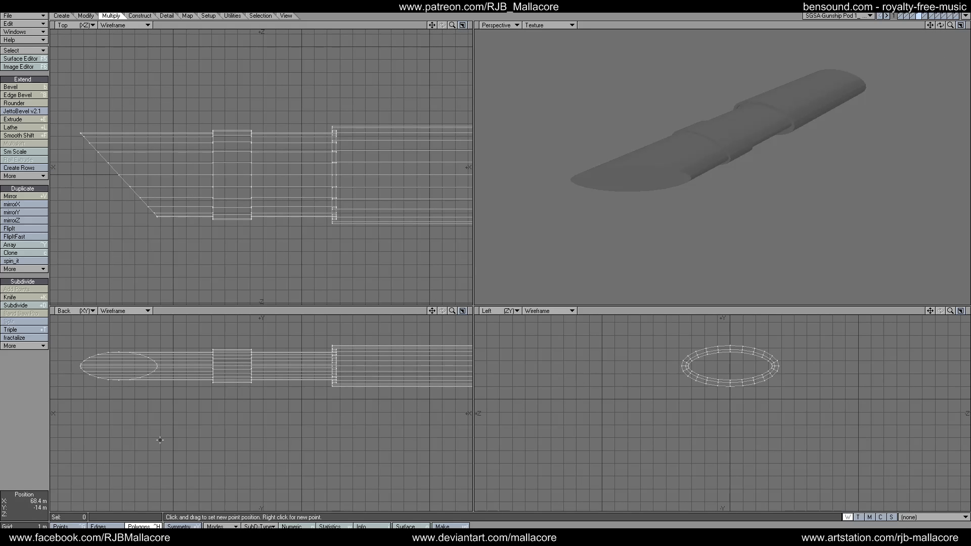
key(space)
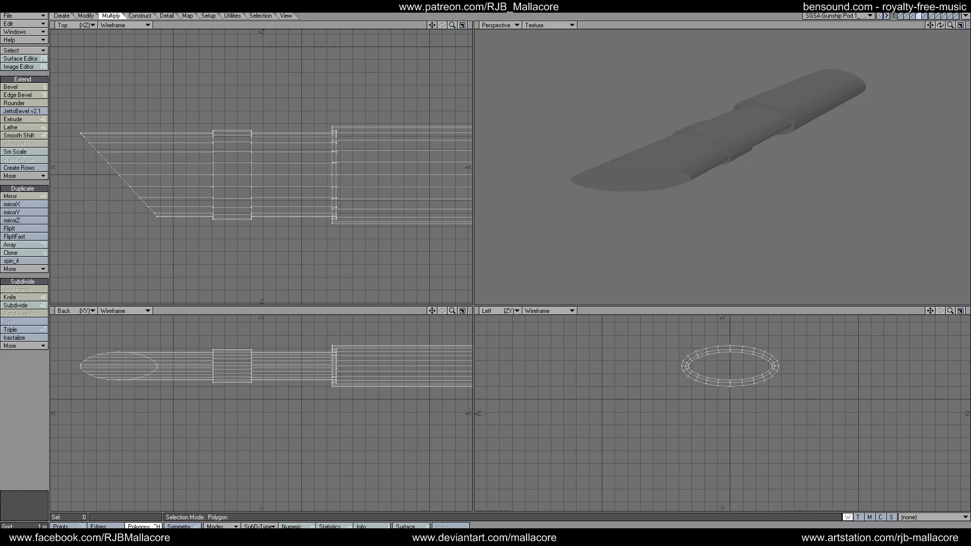
click(296, 153)
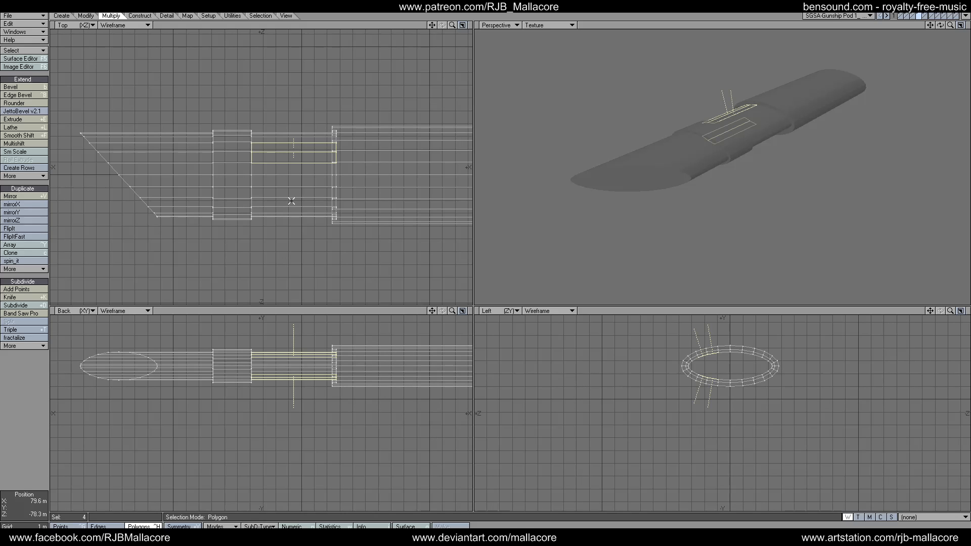
drag(292, 201, 284, 172)
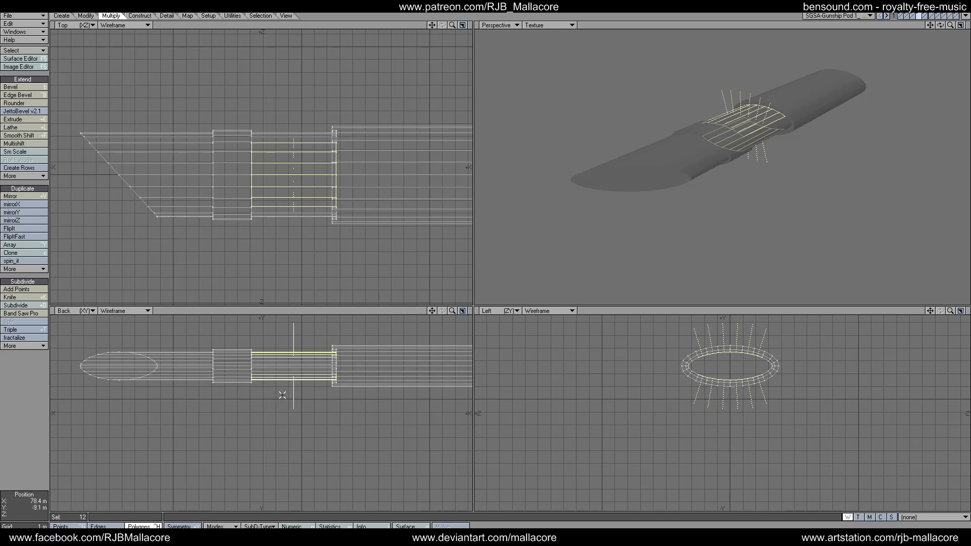
drag(281, 396, 290, 380)
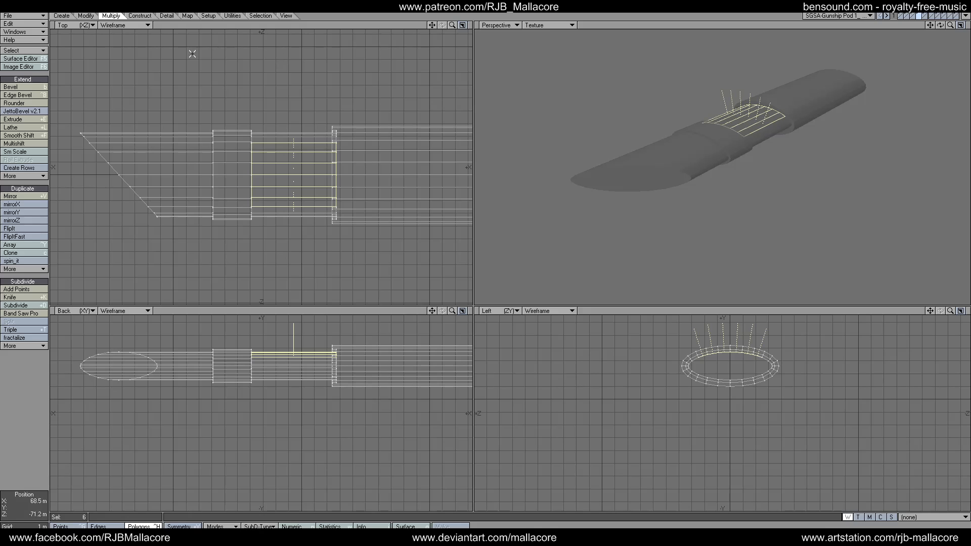
Step: Inset the selected upper polygons as one group with Multishift, using a 500 mm inset amount and no shift
click(31, 145)
text(n)
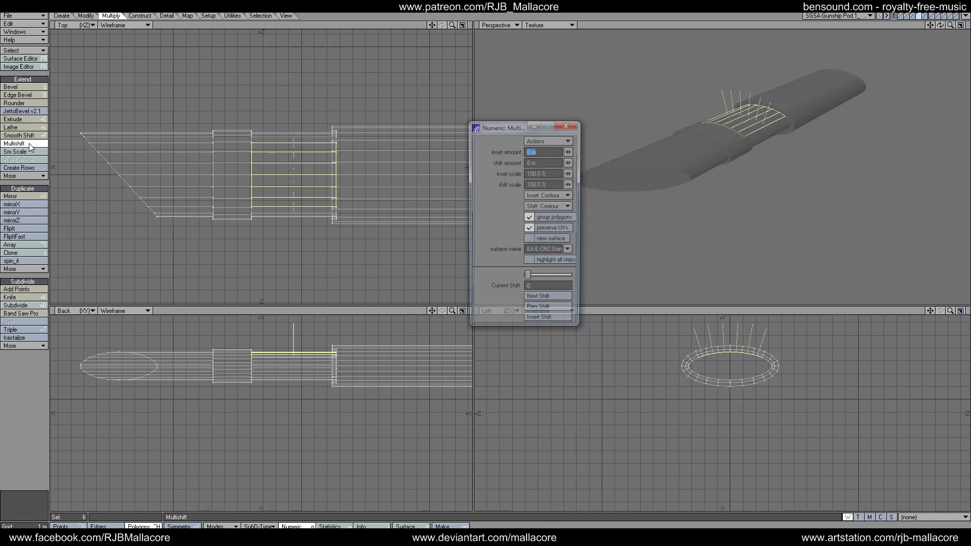
text(0.5)
key(Tab)
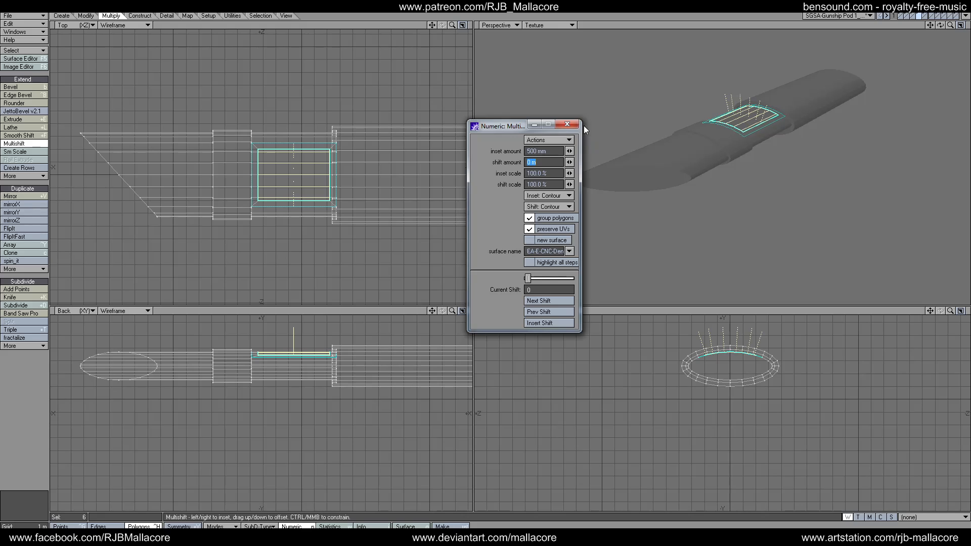
click(567, 125)
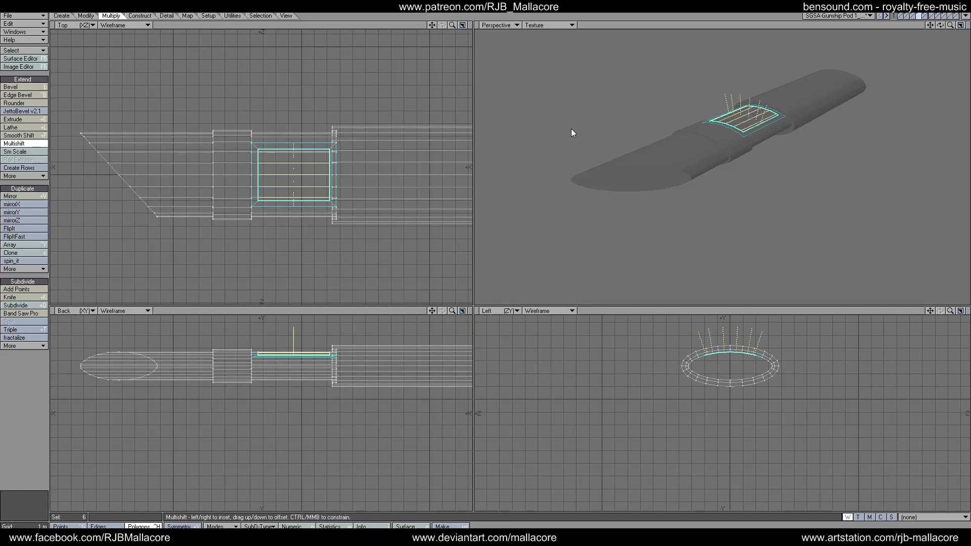
key(space)
Step: Sink the inset panel into the cylinder with a second Multishift, using a -200 mm shift amount and no inset
click(20, 143)
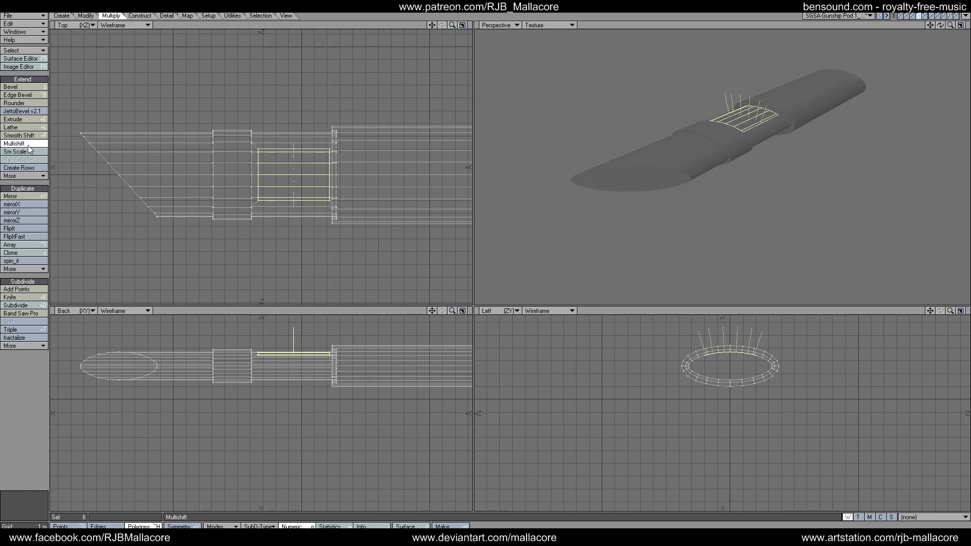
key(n)
key(Tab)
text(-)
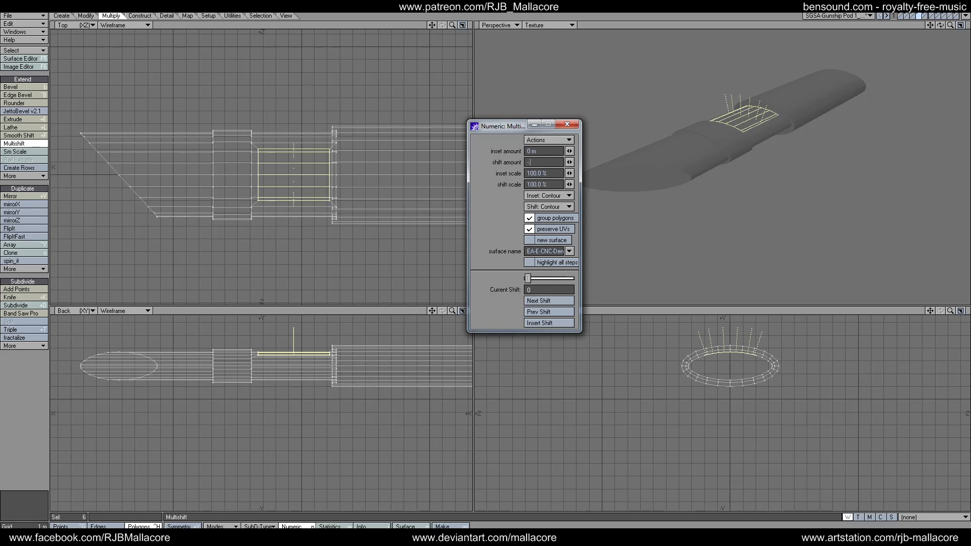
text(200)
key(Tab)
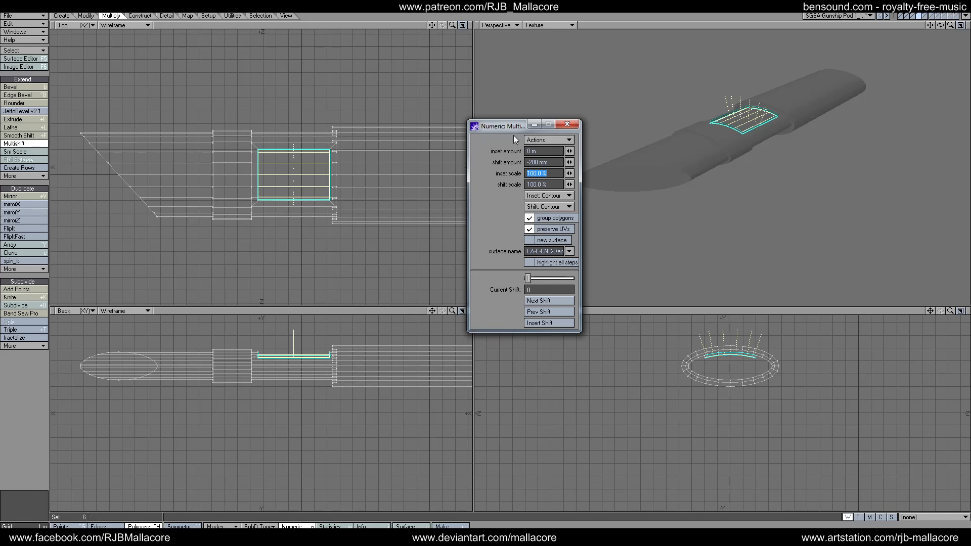
click(566, 124)
key(space)
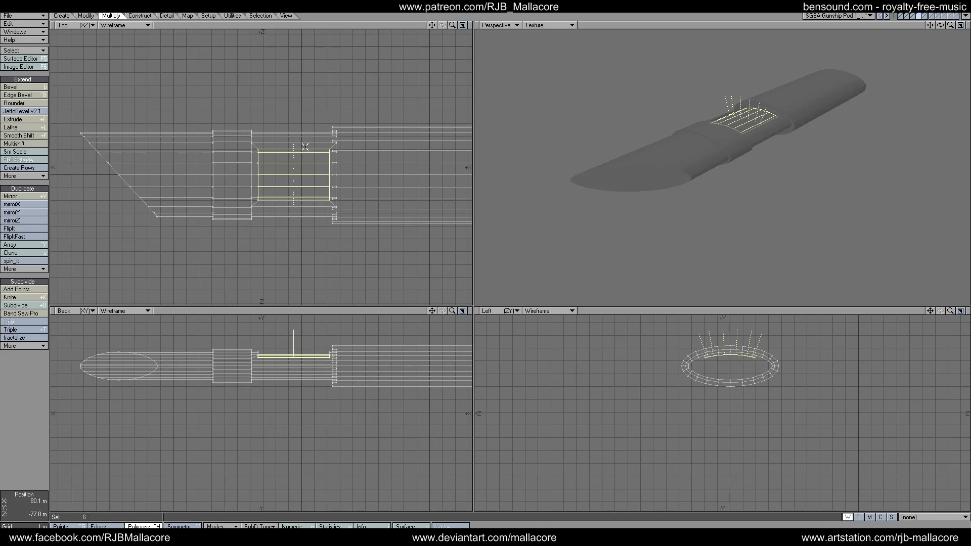
Step: Deselect the two narrow outer strips of the sunken panel and bevel the four remaining polygons with 50 mm shift and 50 mm inset
click(301, 147)
click(278, 200)
click(13, 87)
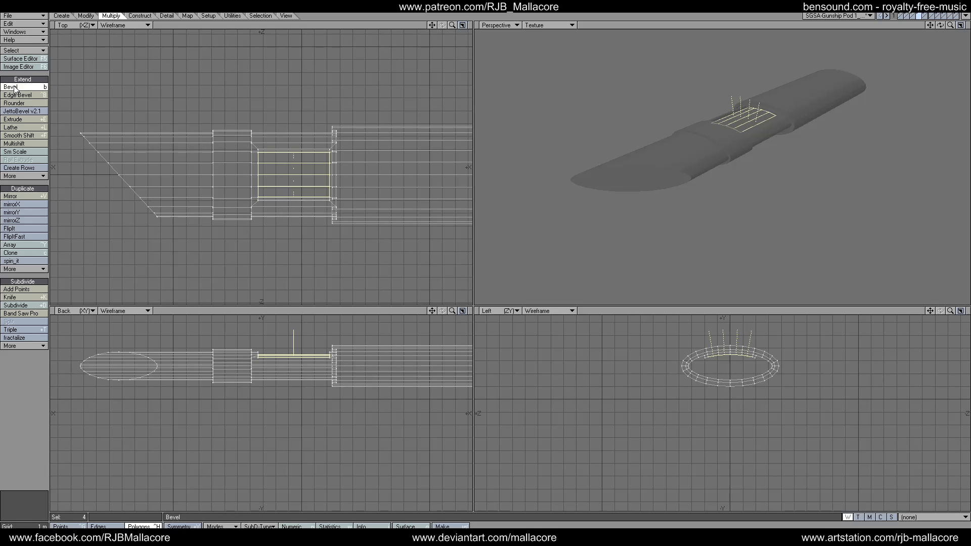
text(n.05)
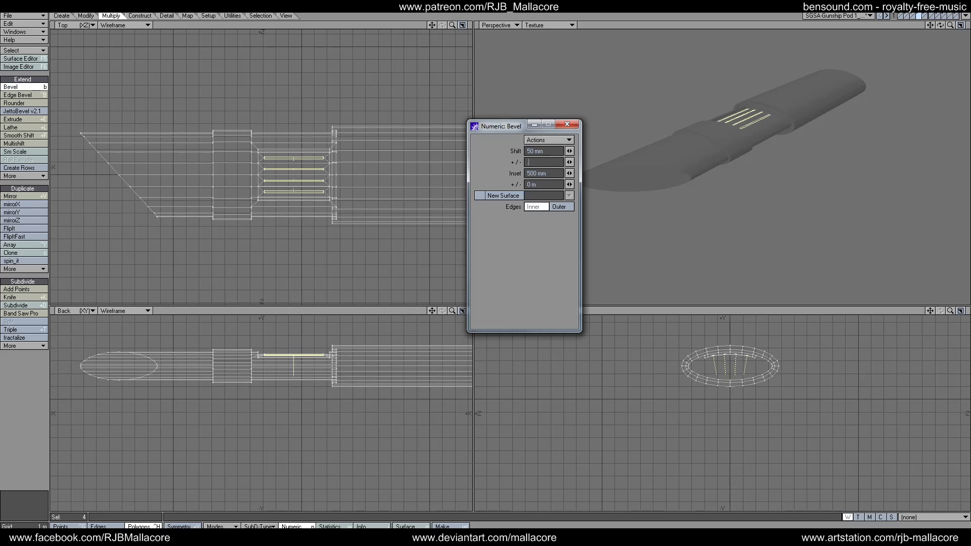
key(Tab)
key(BackSpace)
text(.05)
key(Tab)
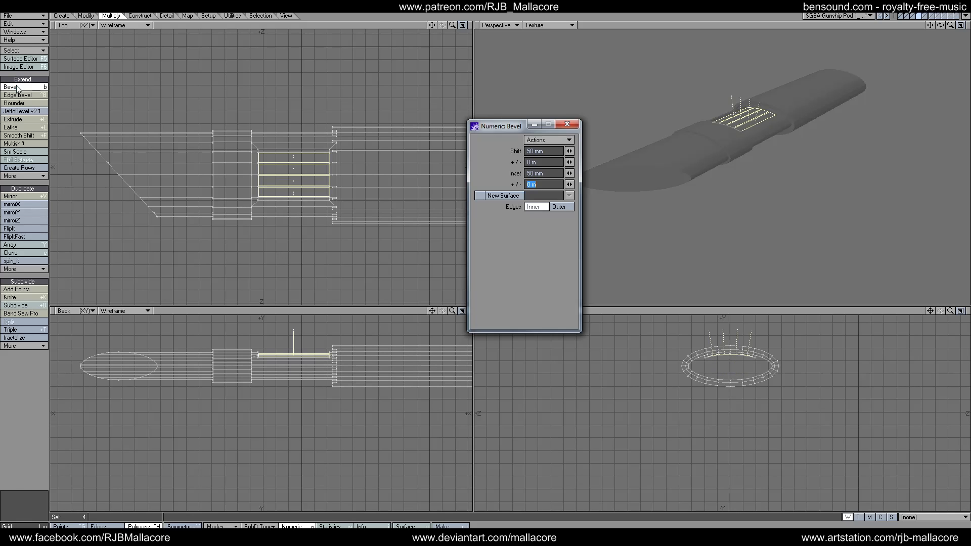
click(566, 125)
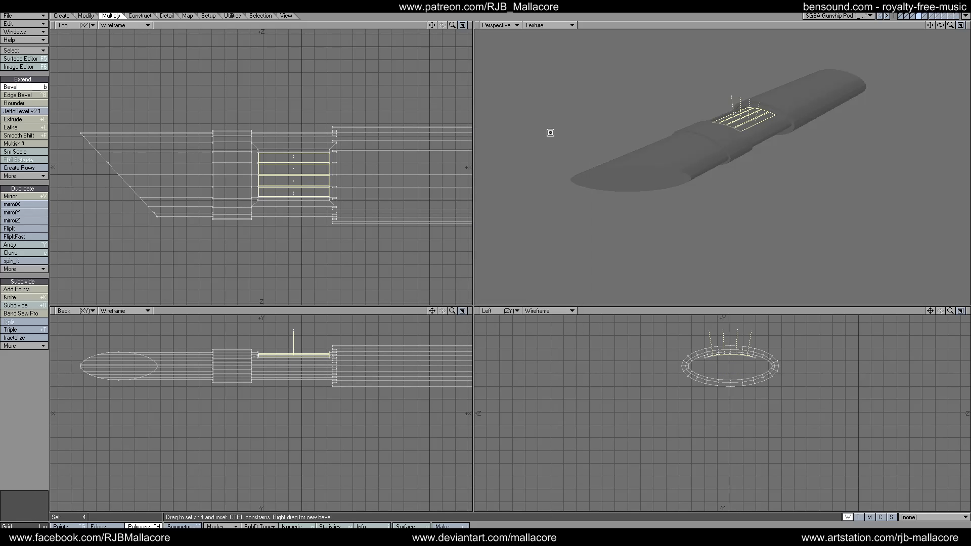
key(space)
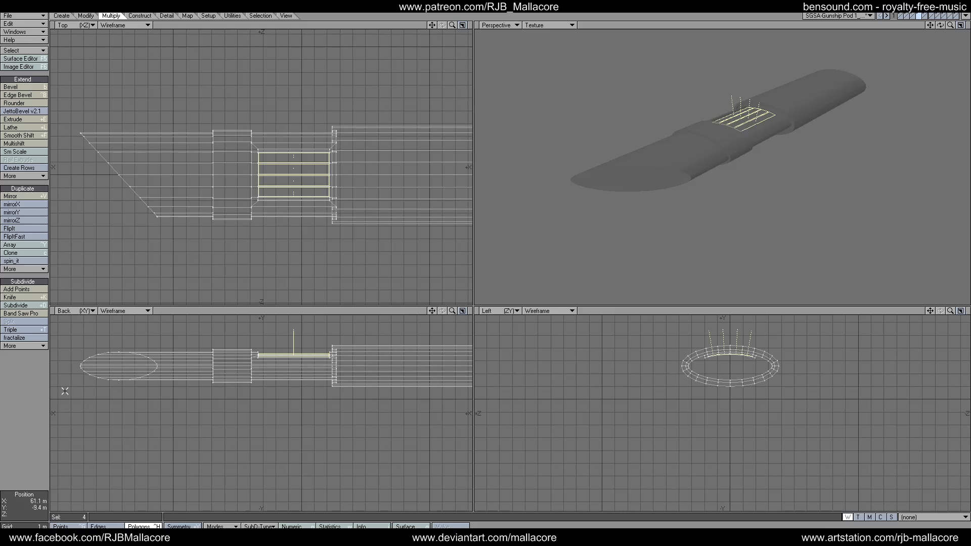
Step: Clear the selection, show the recess layer together with the cylinder, and examine how the slatted panel looks inside the recess
key(/)
drag(940, 25, 930, 28)
click(914, 16)
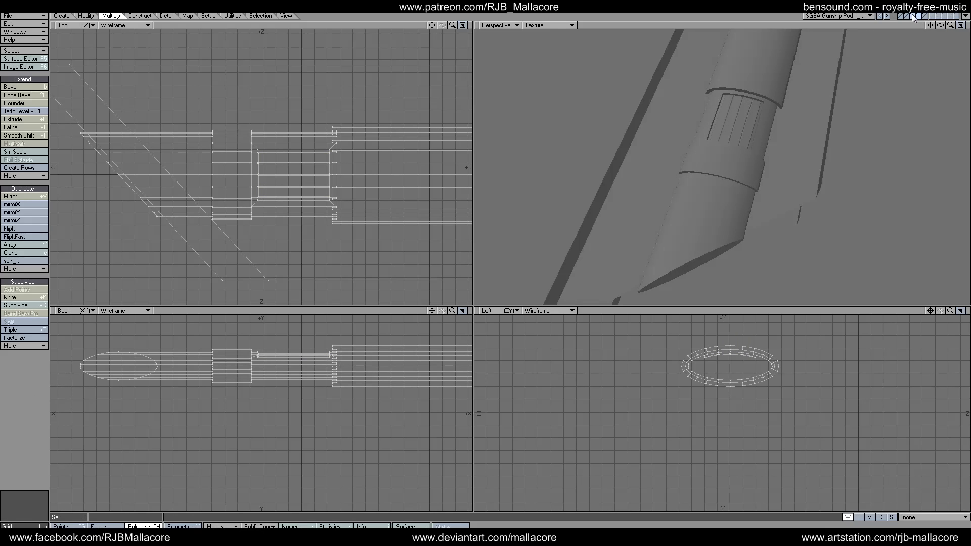
key(a)
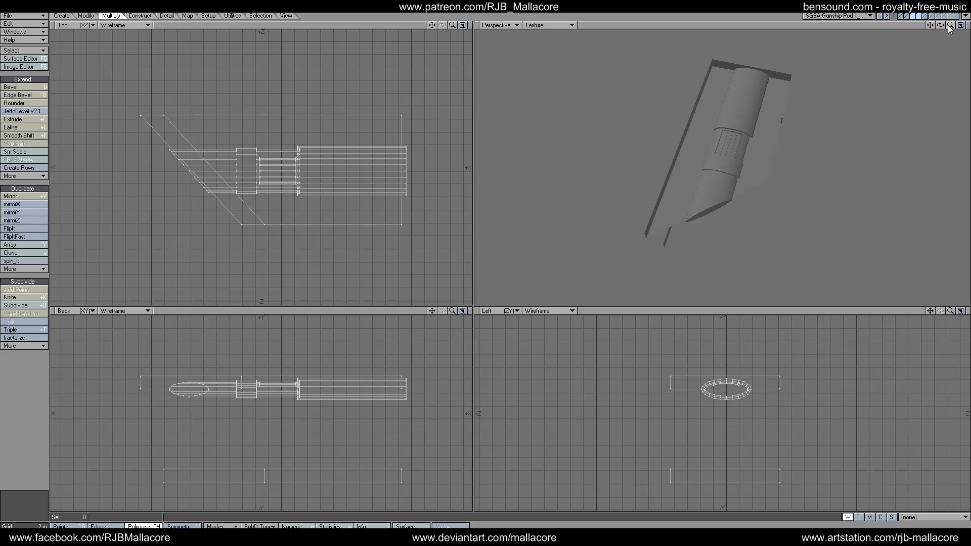
mouse_move(939, 25)
mouse_down()
mouse_move(912, 36)
mouse_move(872, 82)
mouse_move(939, 32)
mouse_up()
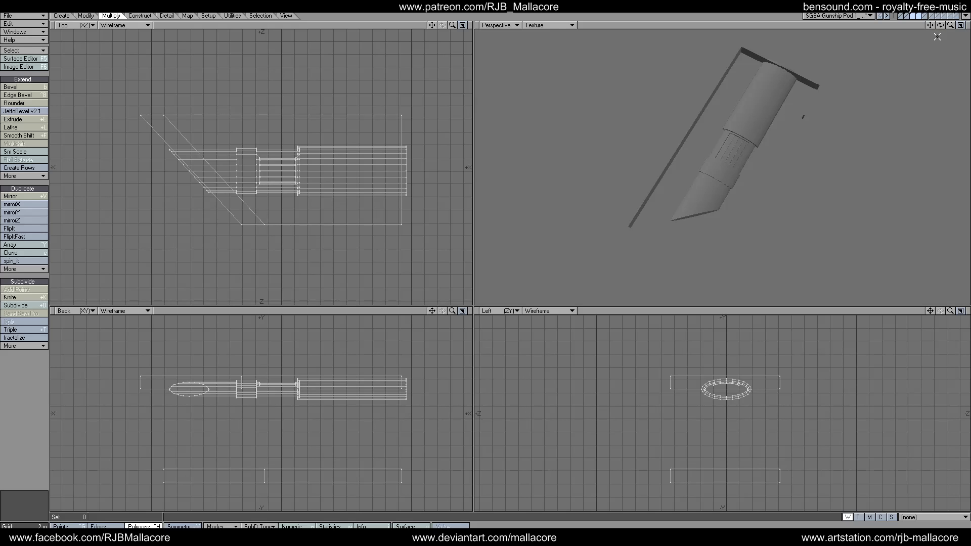
Step: Mirror the cylinder across a horizontal plane midway between the two recess frames, with the recess layer in the background
click(920, 16)
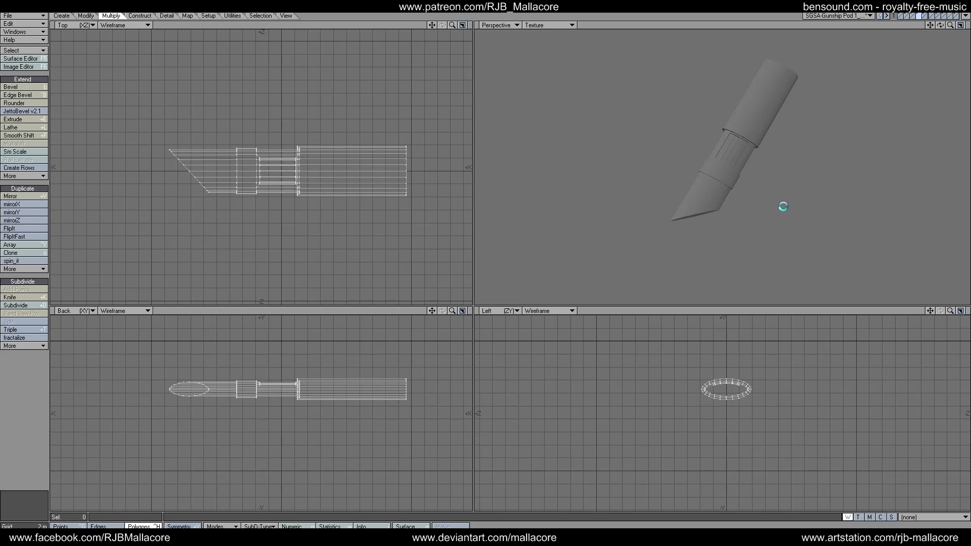
click(916, 16)
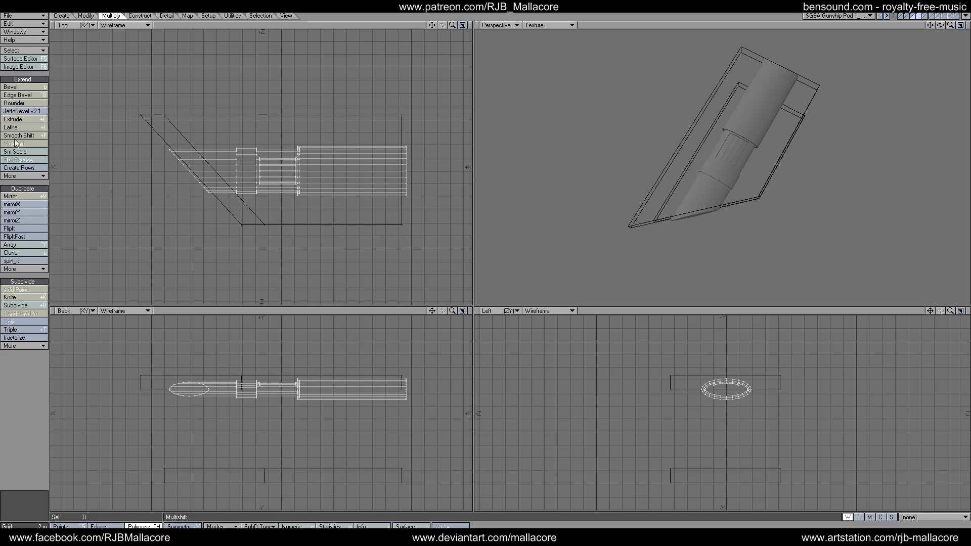
click(15, 196)
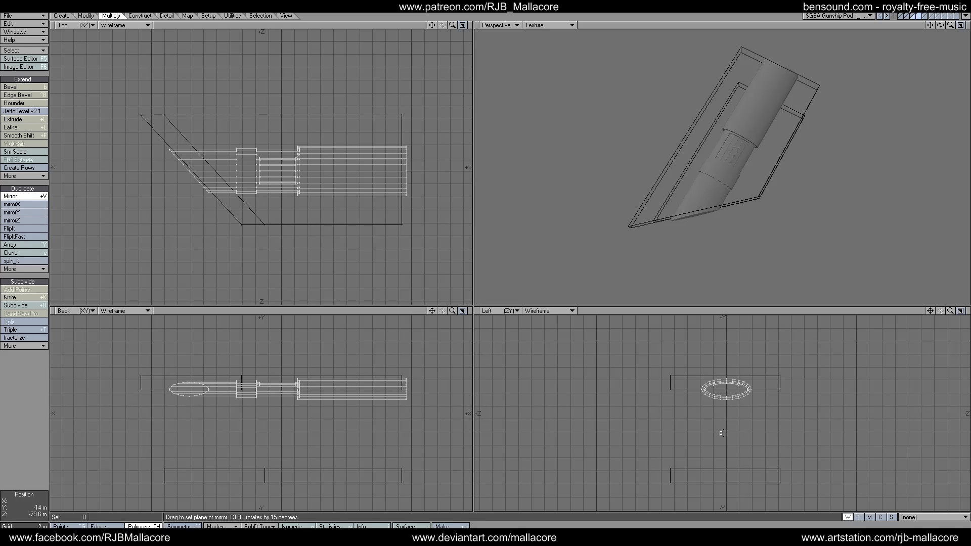
drag(722, 433, 756, 435)
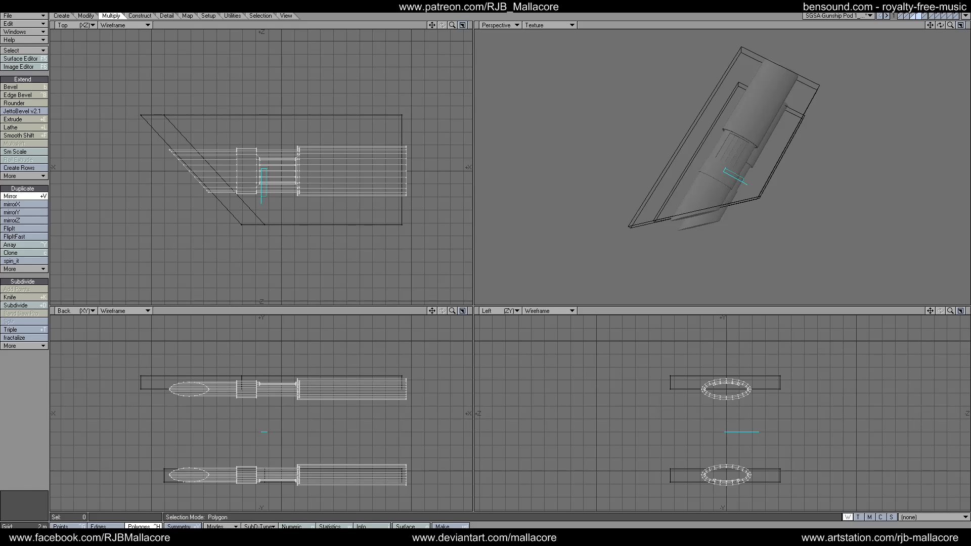
key(space)
Step: Select all polygons of the mirrored lower cylinder and cut them from the cylinder layer
mouse_move(679, 475)
right_down()
mouse_move(730, 516)
mouse_move(678, 471)
right_up()
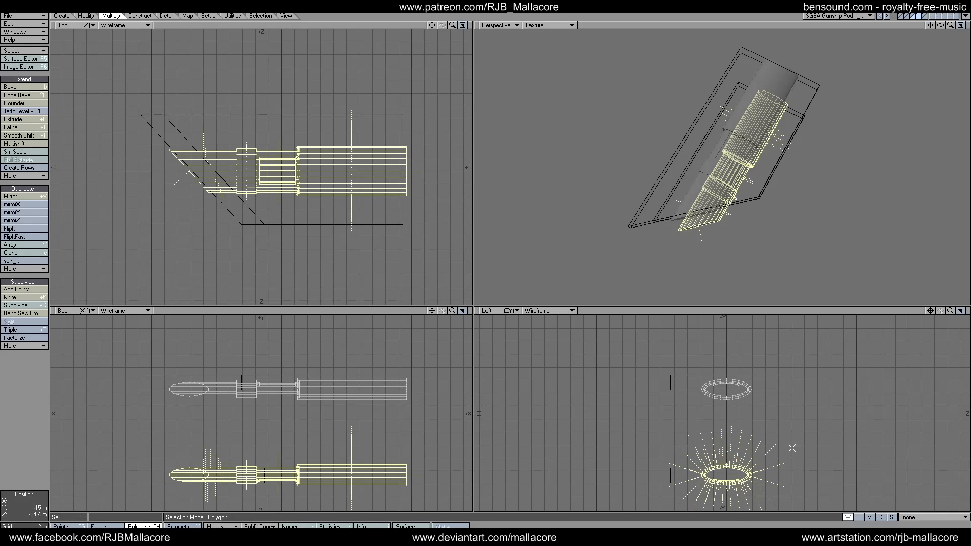
drag(953, 310, 932, 316)
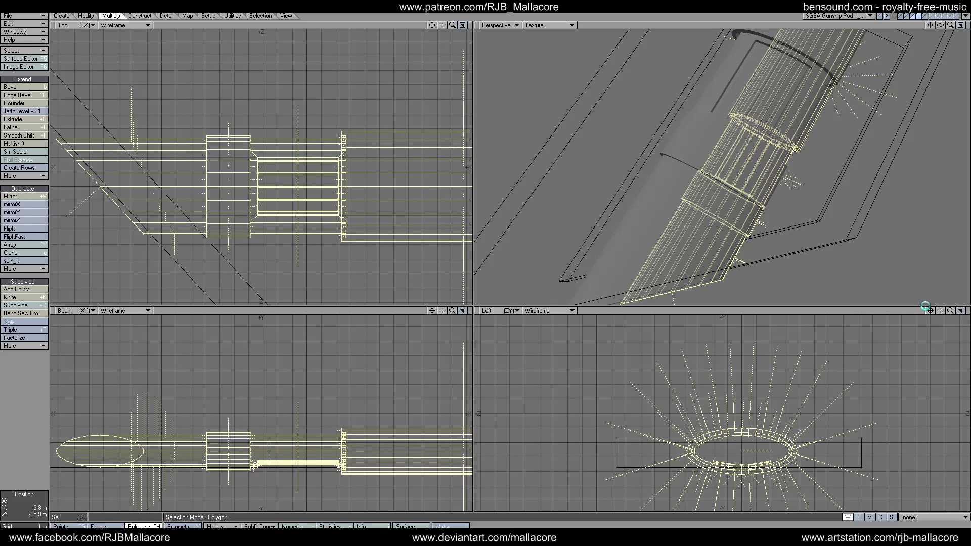
key(ctrl+x)
click(919, 16)
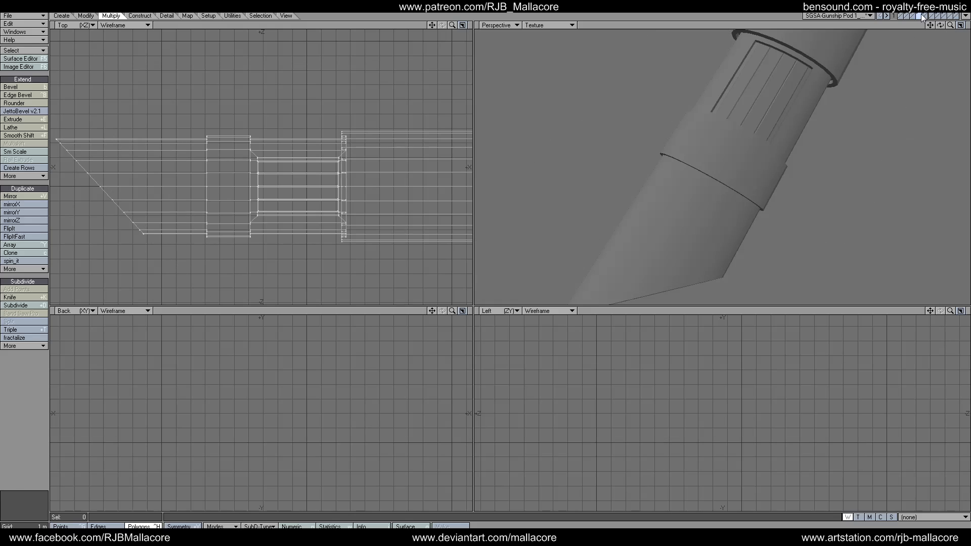
Step: In an empty layer, draw a box around the background cylinder that extends from its mid-height to below its underside
click(925, 16)
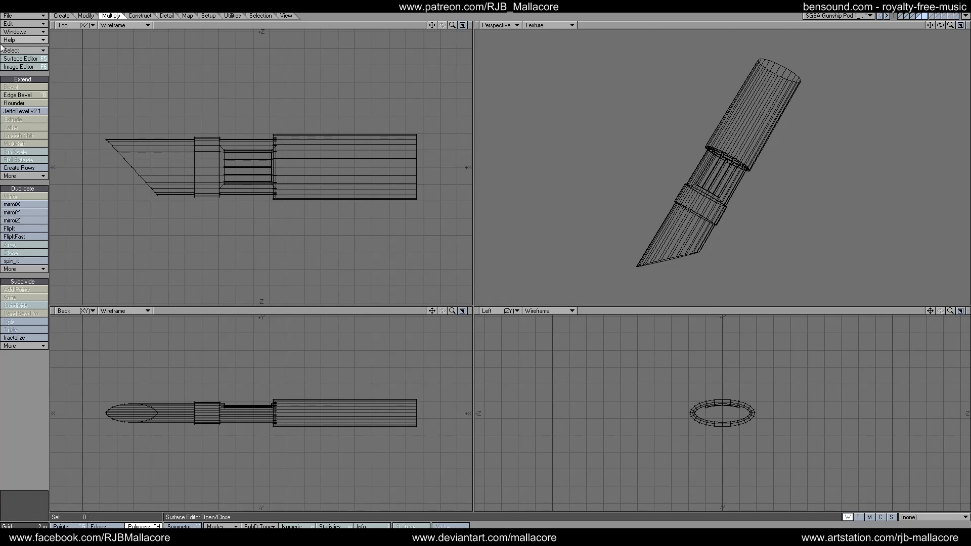
click(84, 16)
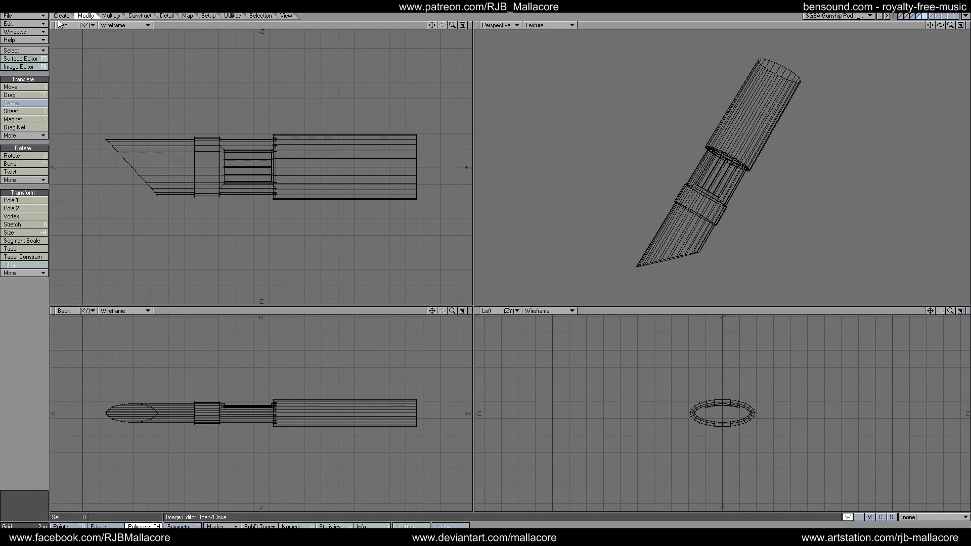
click(59, 16)
click(36, 86)
drag(86, 81, 456, 252)
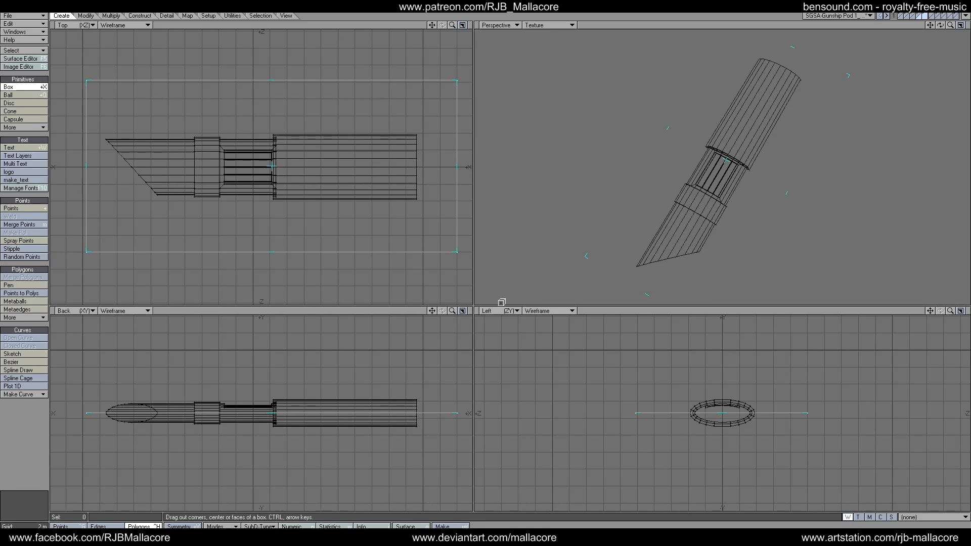
drag(707, 426, 707, 445)
key(space)
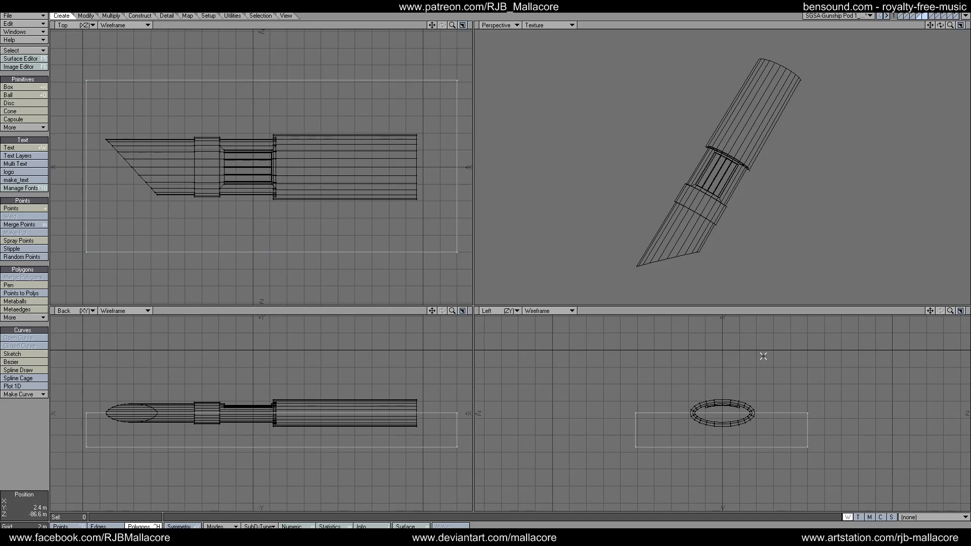
Step: Subtract the background box from the cylinder with Boolean, leaving only its upper half
click(919, 14)
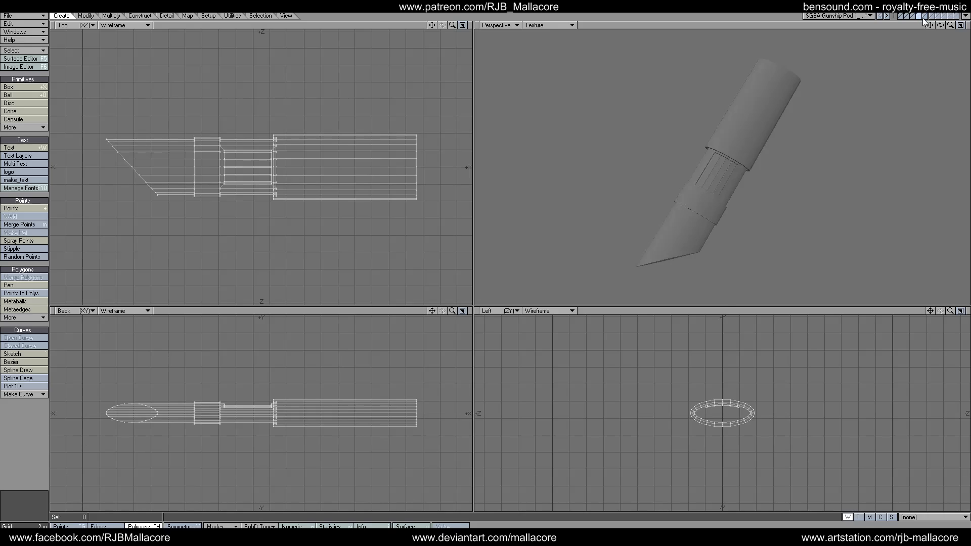
click(925, 18)
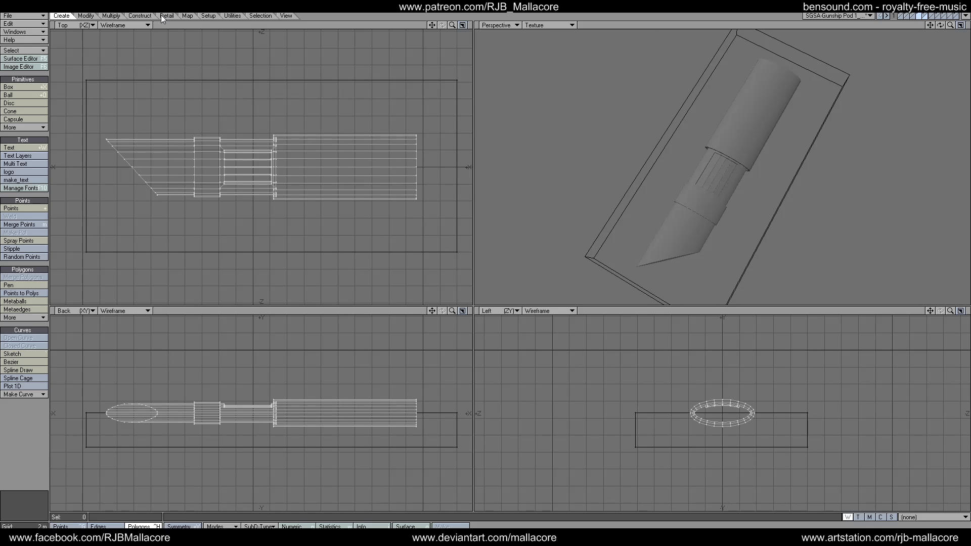
click(140, 15)
key(shift+b)
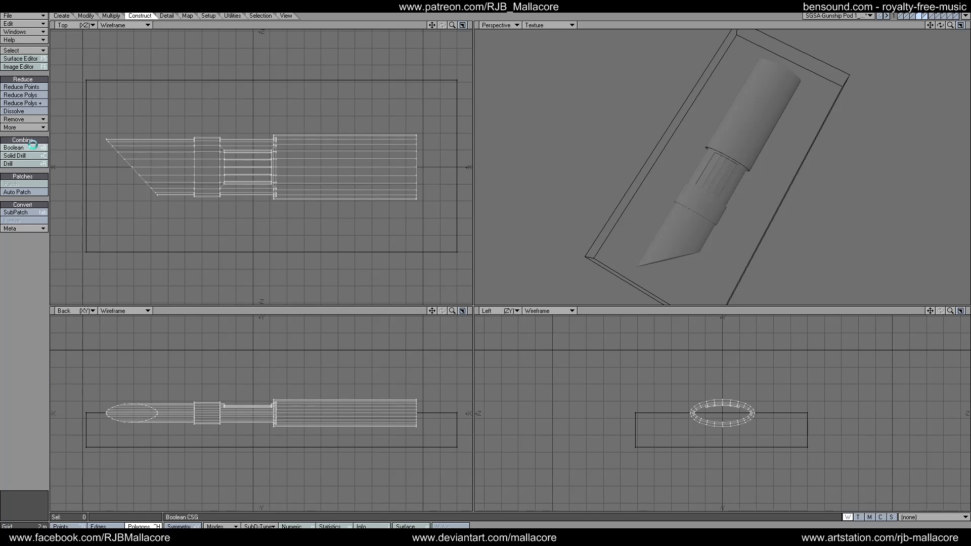
click(575, 279)
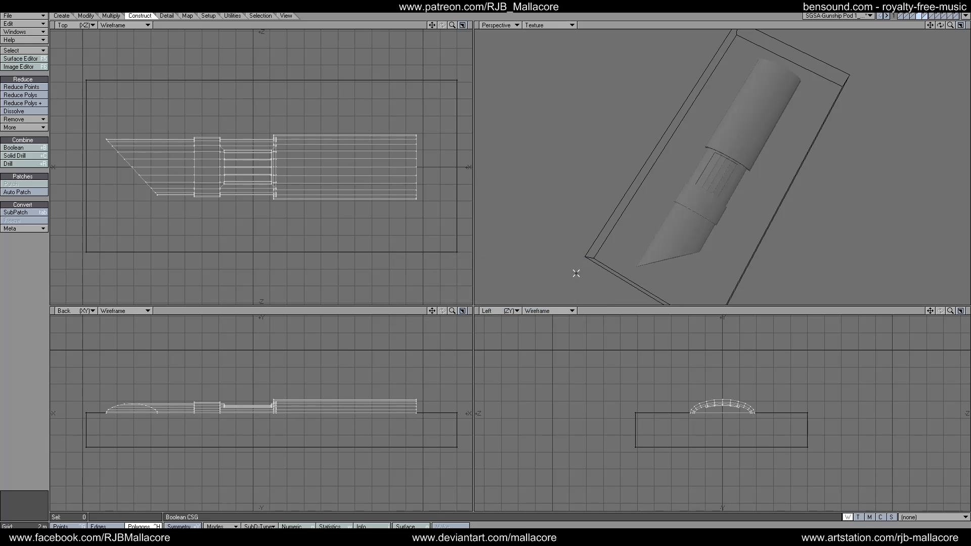
Step: Merge the duplicate points of the halved cylinder
mouse_move(940, 24)
mouse_down()
mouse_move(921, 28)
mouse_move(949, 26)
mouse_up()
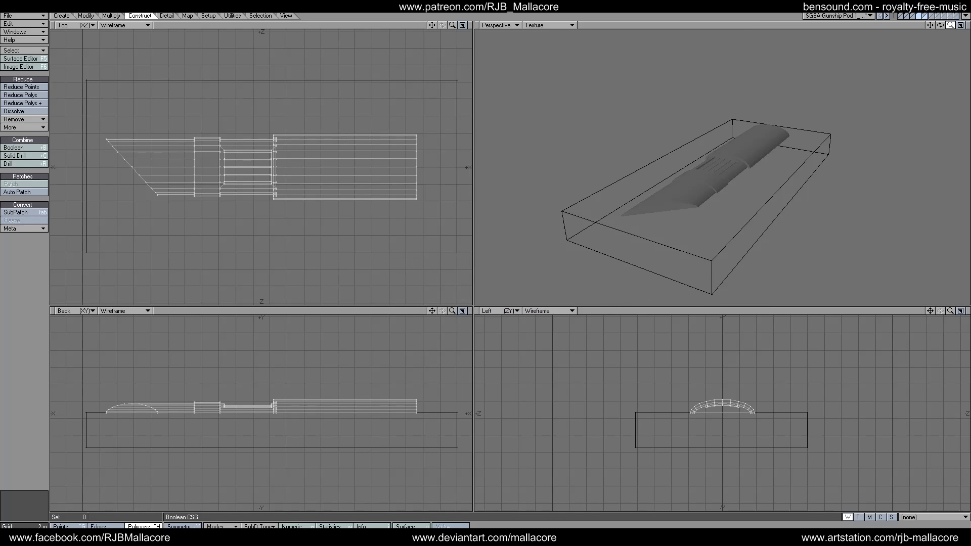
key(a)
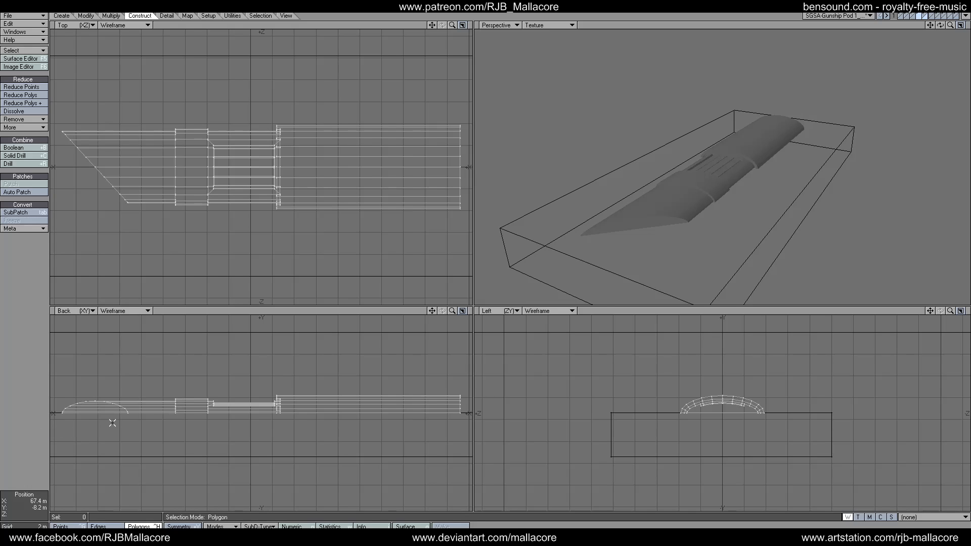
key(m)
click(576, 279)
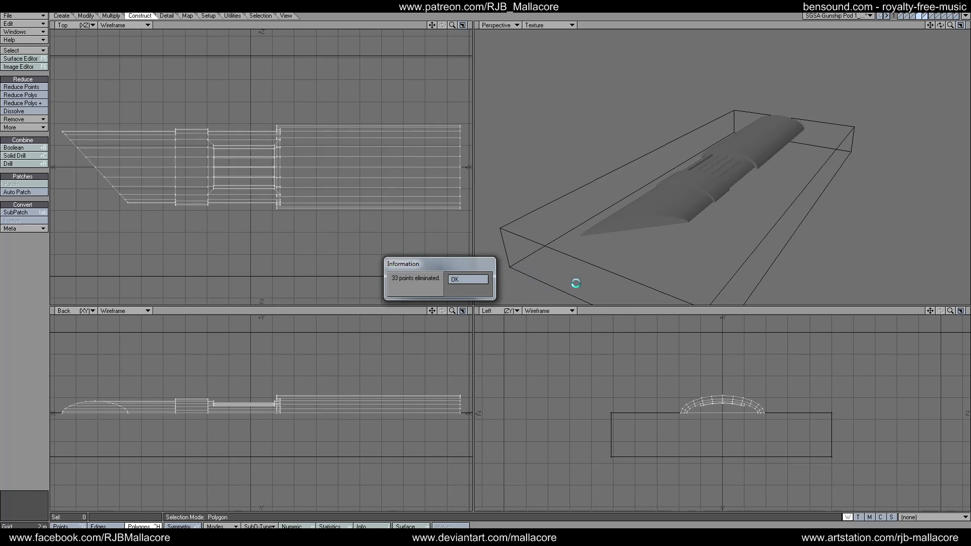
click(450, 278)
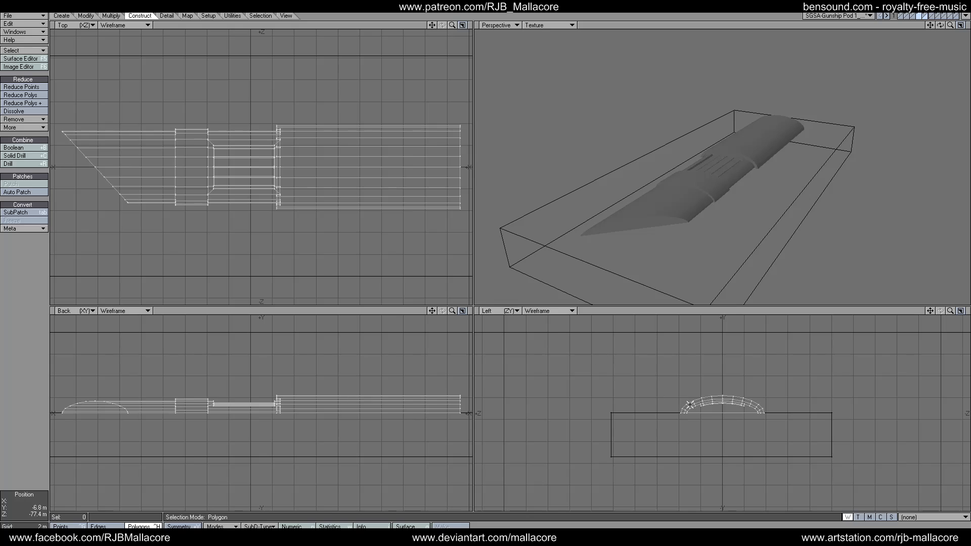
Step: Select only the flat underside polygon of the half cylinder, leaving both end caps unselected
drag(707, 418, 705, 410)
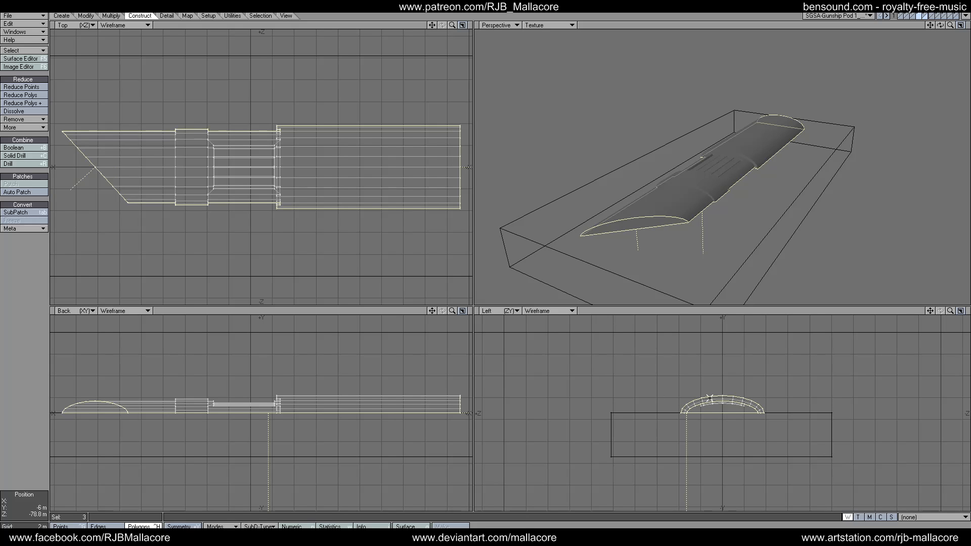
click(709, 398)
click(707, 404)
Step: Inset the underside polygon with Multishift, using a 200 mm inset amount and no shift
click(112, 16)
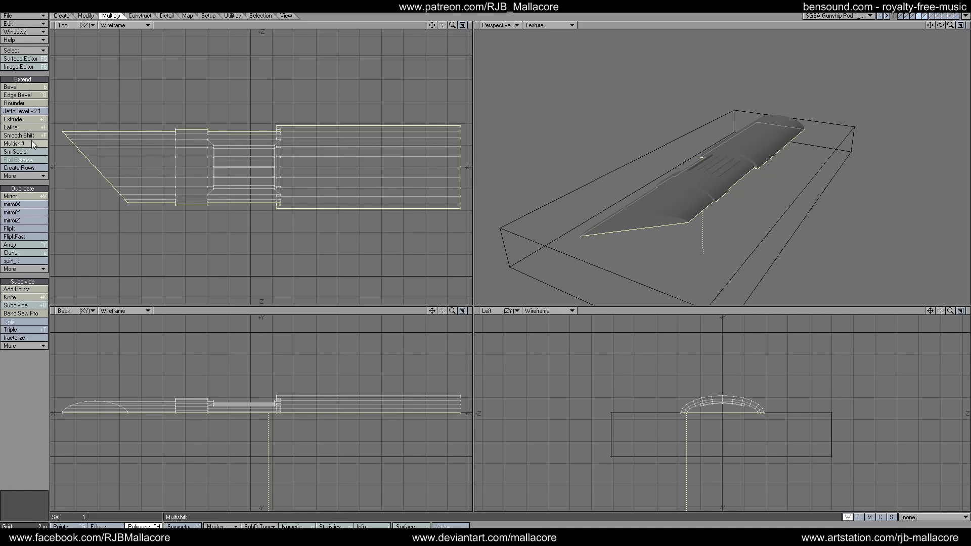
text(n)
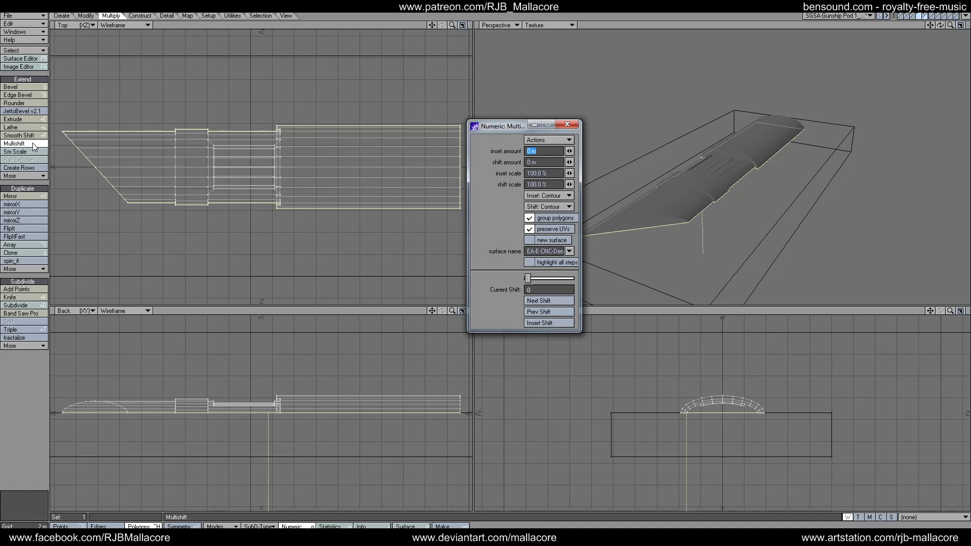
text(500mm)
key(Tab)
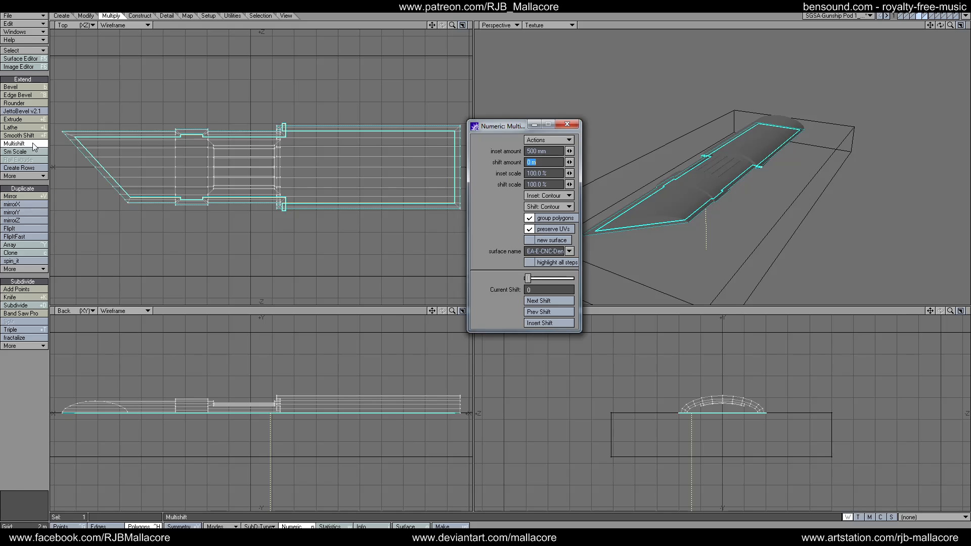
click(526, 152)
text(2)
click(549, 150)
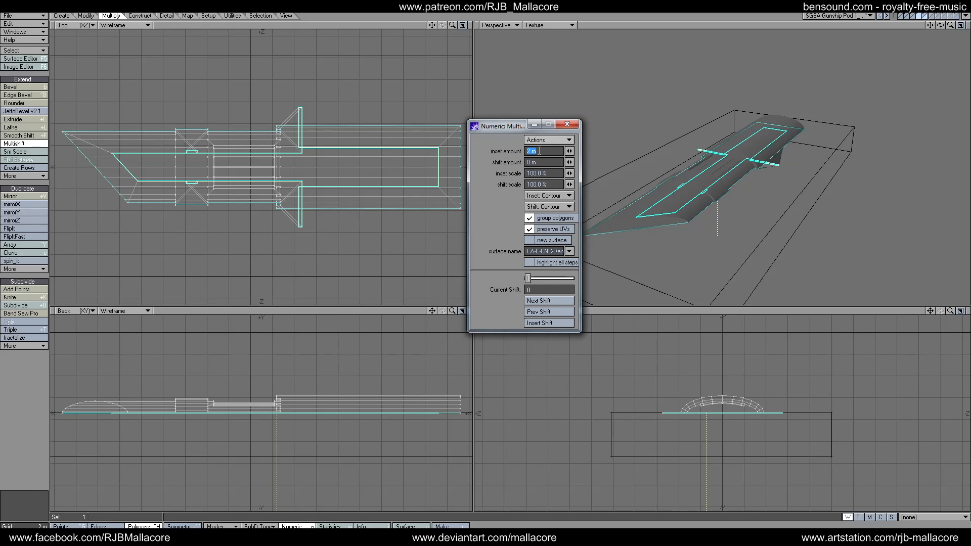
text(.2)
key(Tab)
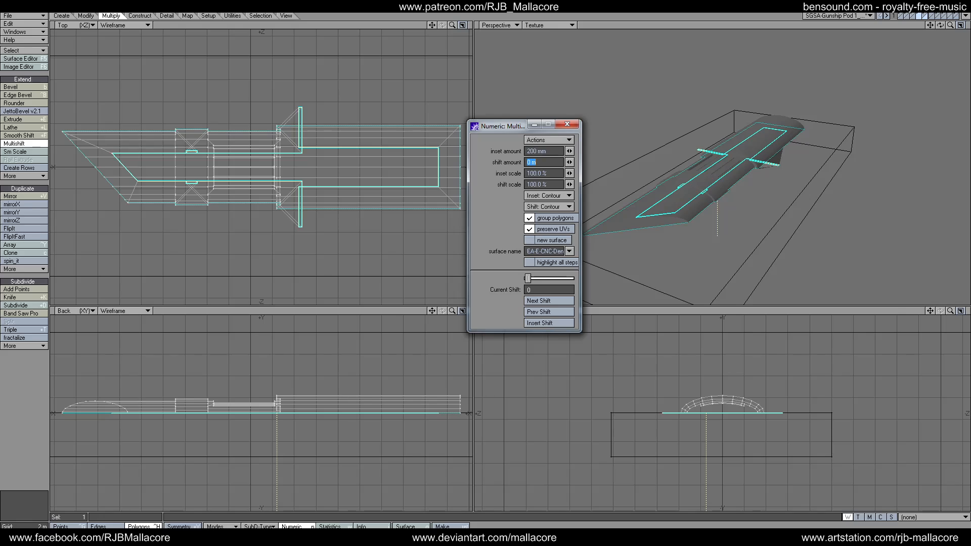
click(567, 123)
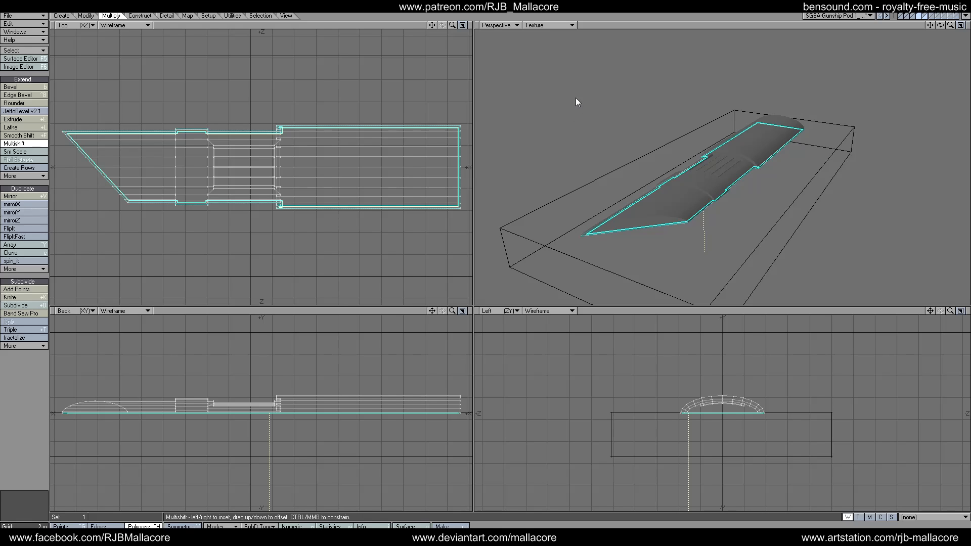
key(space)
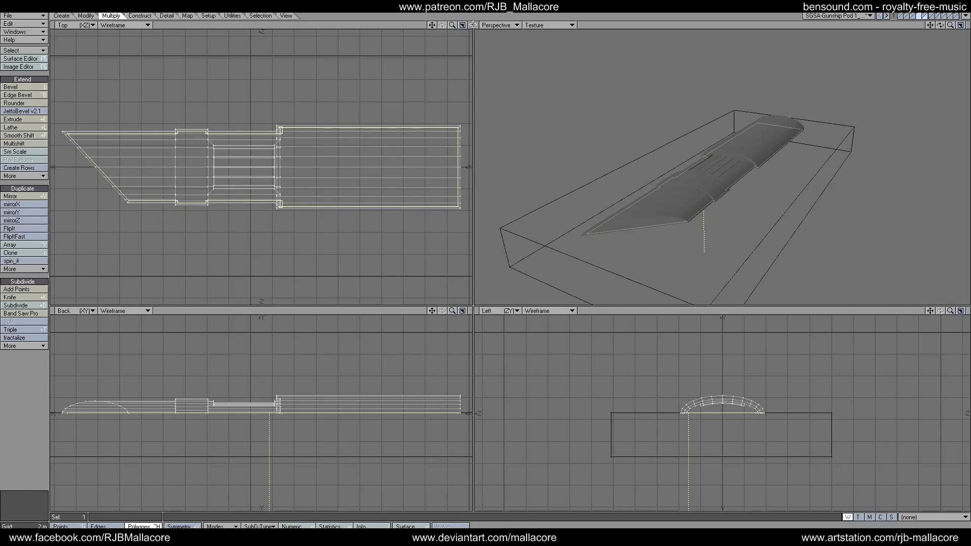
Step: Inspect the inset corner at the cylinder's step and cut the inset underside polygon out of the half cylinder
mouse_move(453, 28)
mouse_down()
mouse_move(436, 27)
mouse_move(441, 39)
mouse_up()
drag(452, 24, 487, 25)
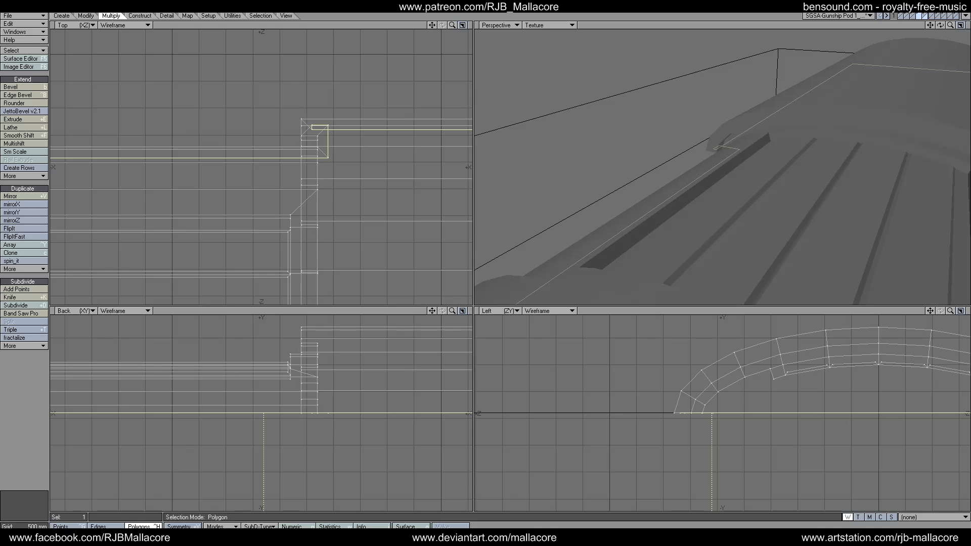
key(ctrl+g)
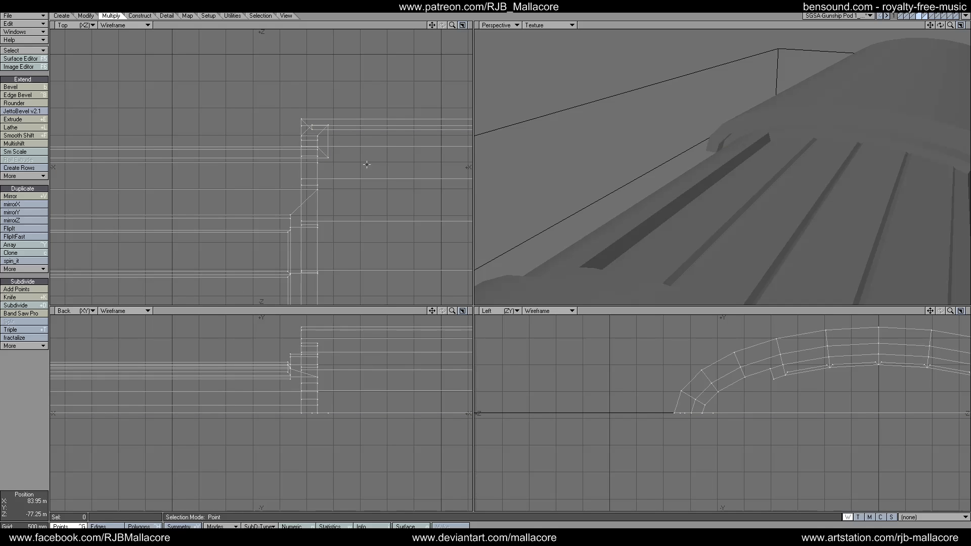
drag(939, 25, 942, 30)
key(ctrl+h)
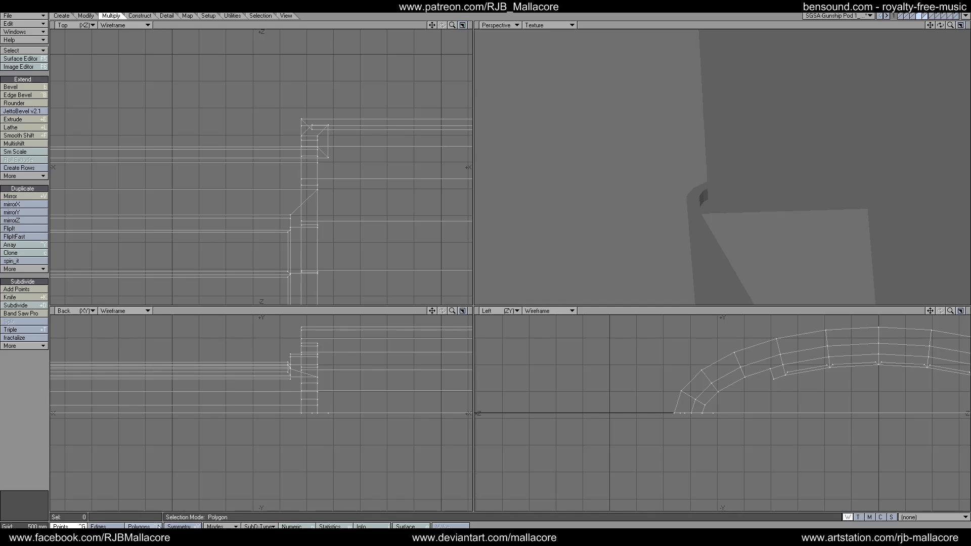
click(826, 166)
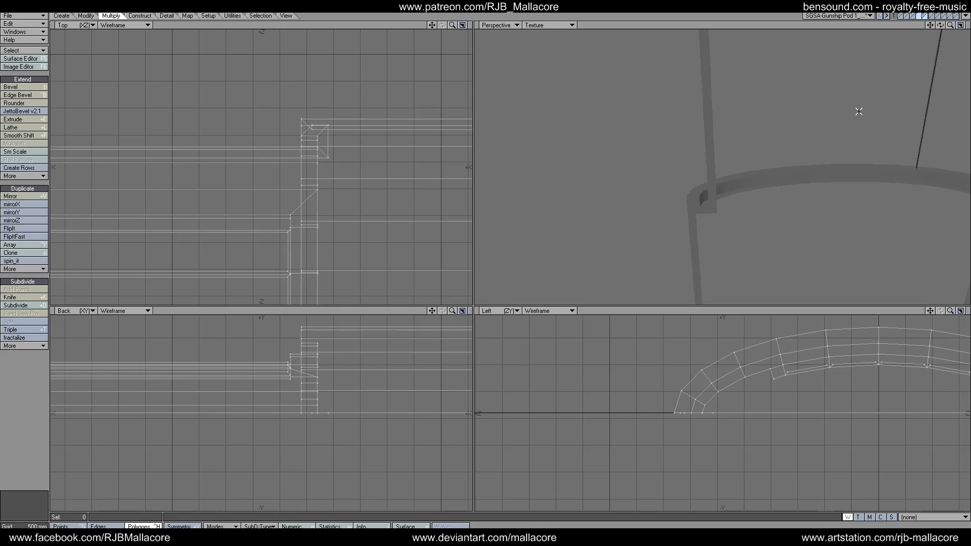
Step: Paste the cut polygon into an empty layer, compare it with the cylinder in the background, and return to the cylinder layer
click(928, 16)
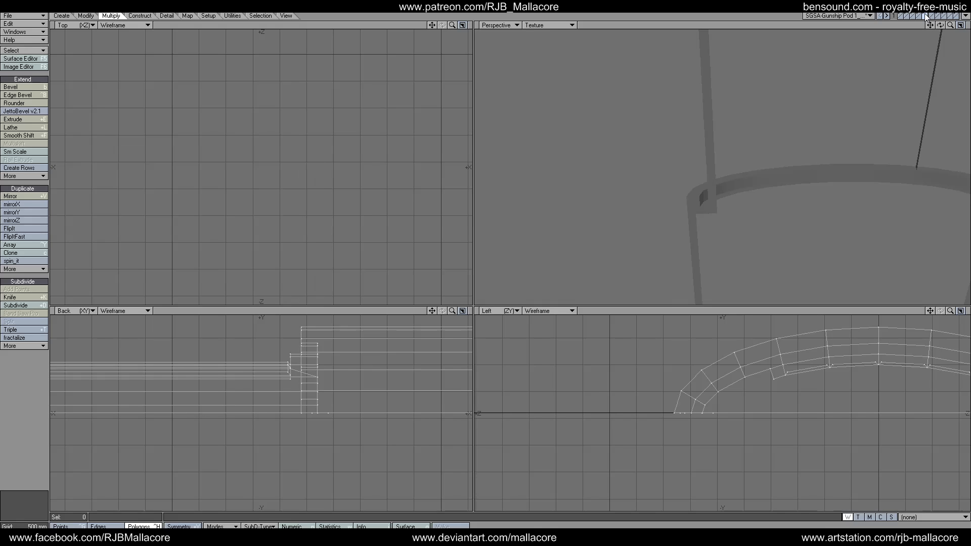
click(937, 16)
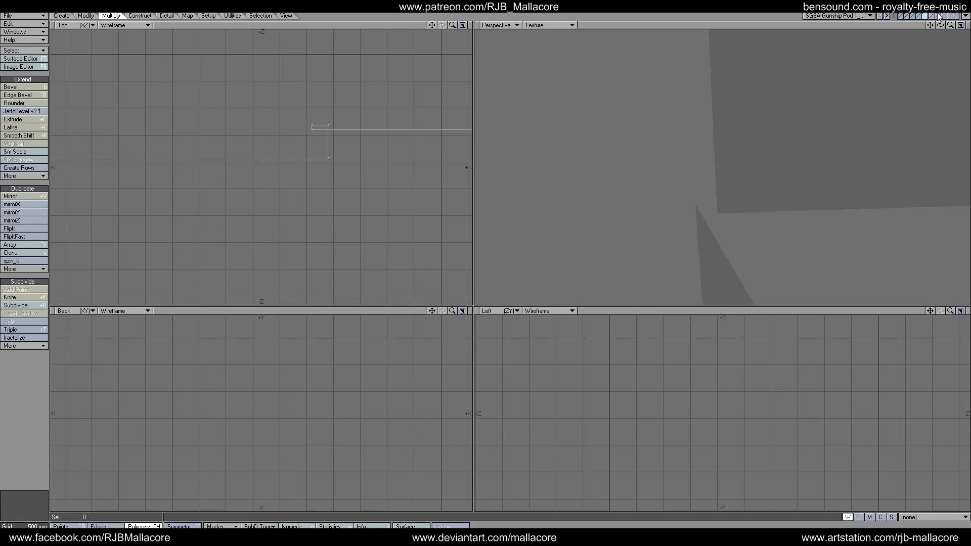
click(922, 18)
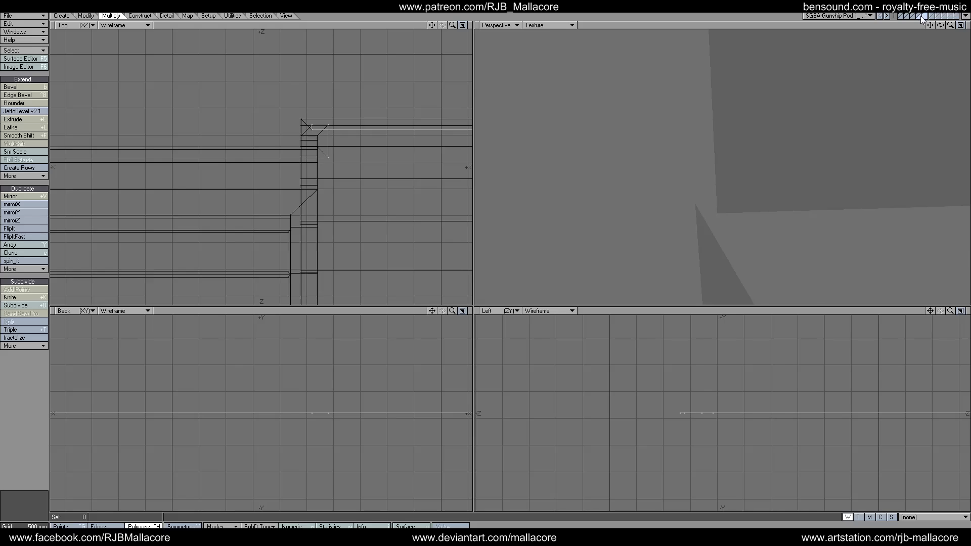
click(921, 16)
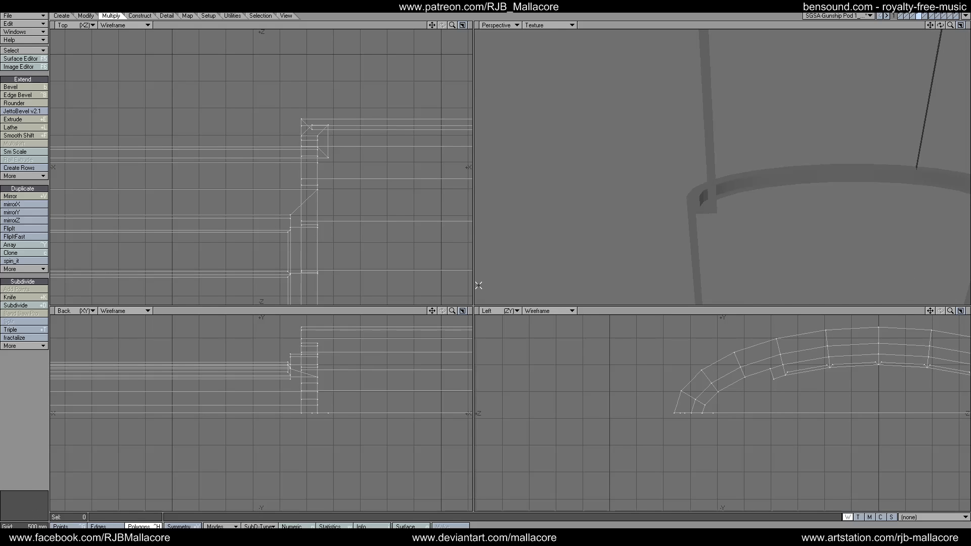
Step: Weld the two closely spaced inset points at the underside's step corner into one point
click(693, 206)
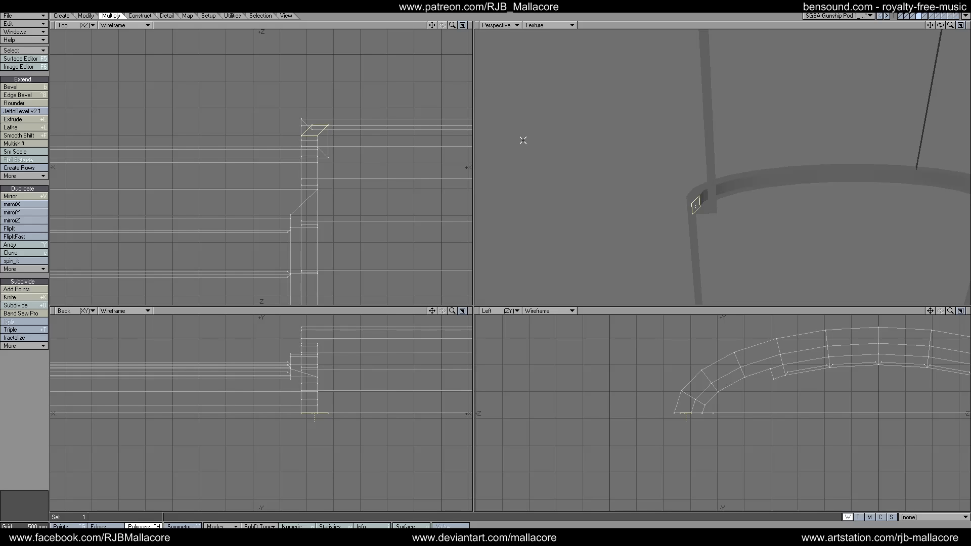
drag(452, 25, 411, 50)
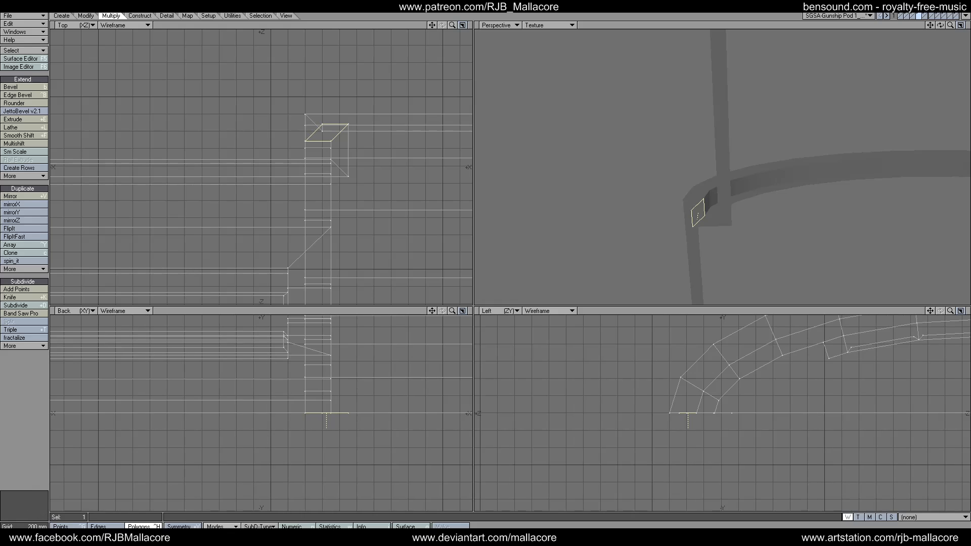
click(65, 525)
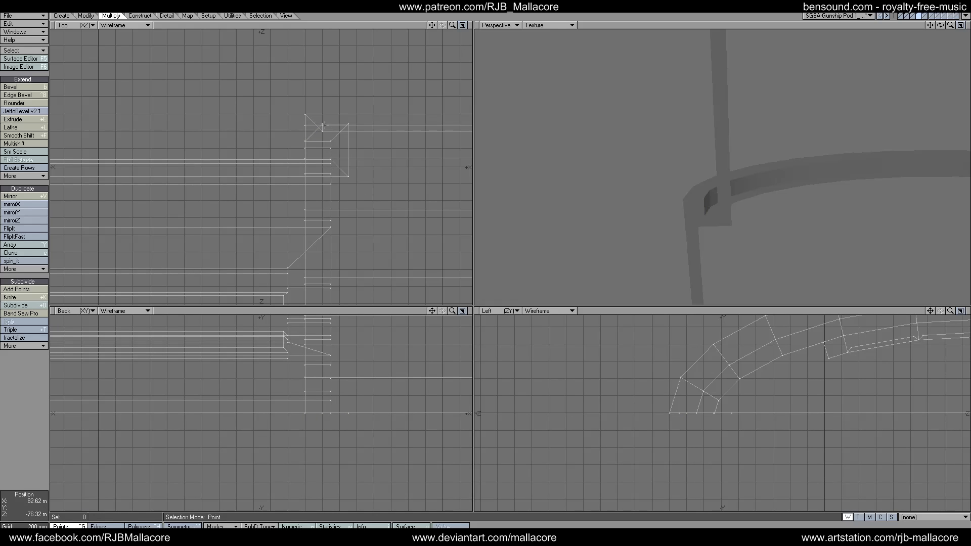
drag(324, 125, 322, 135)
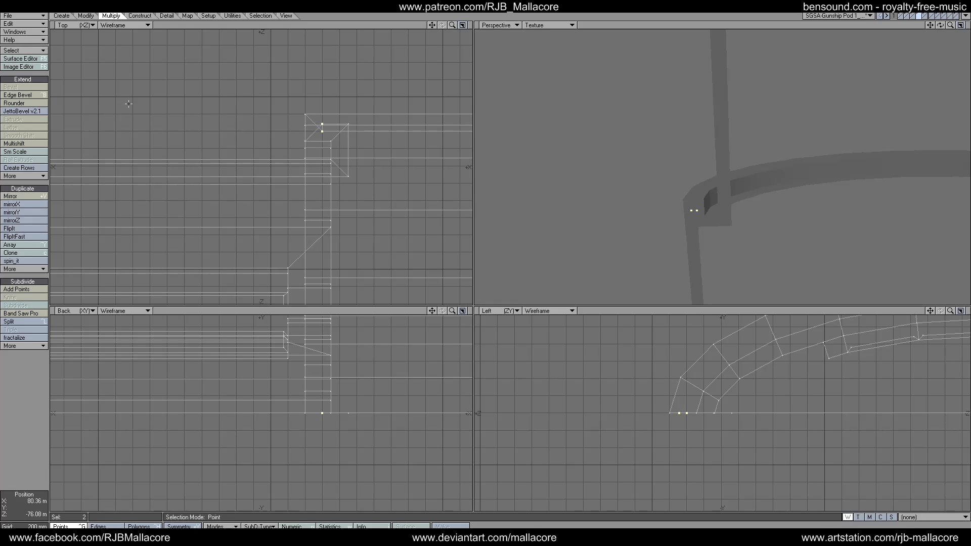
click(81, 16)
click(63, 16)
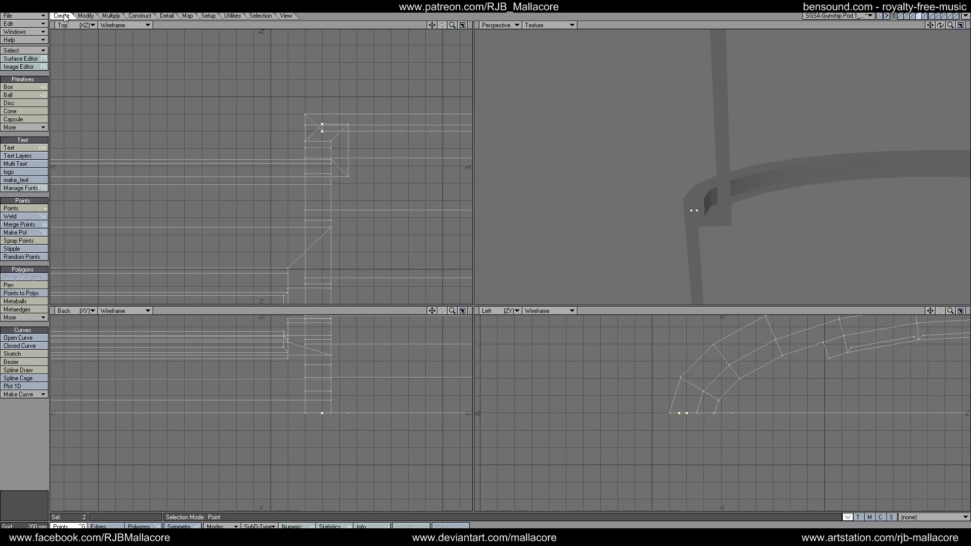
click(31, 217)
click(449, 277)
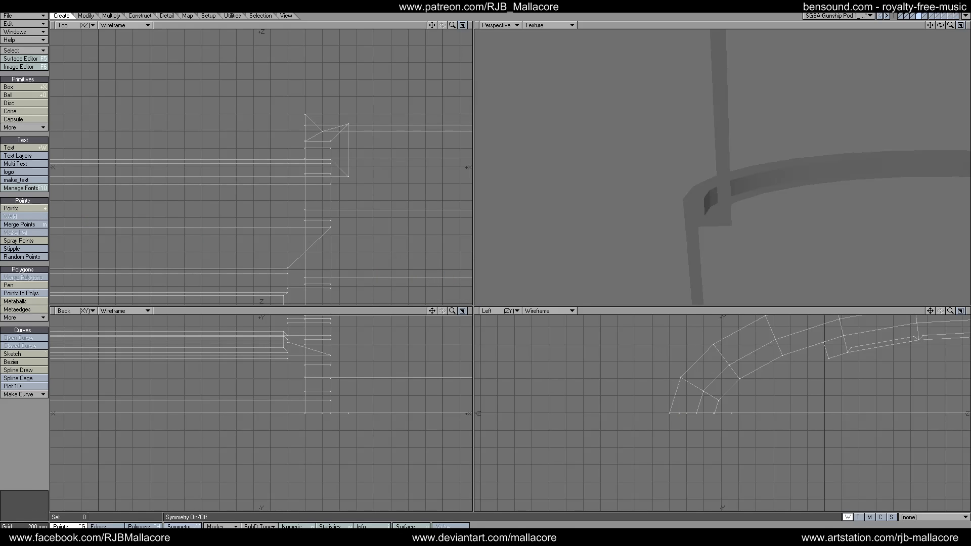
Step: Weld the matching pair of inset points at the step corner on the opposite side of the underside
click(152, 526)
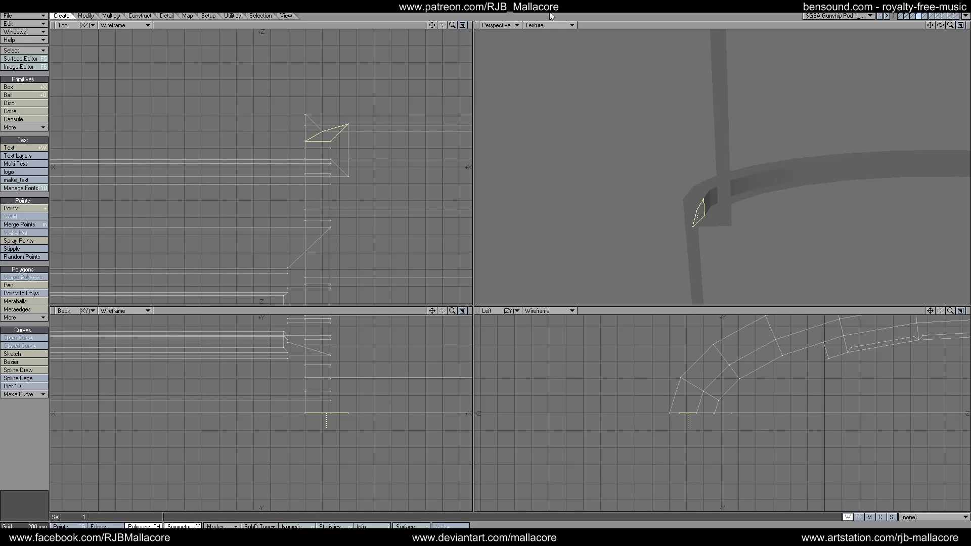
drag(433, 25, 428, 182)
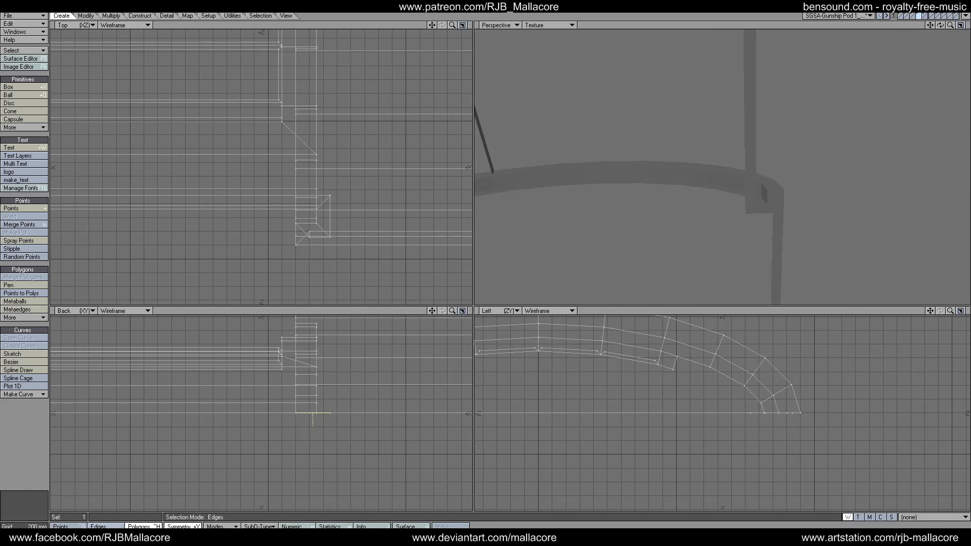
key(ctrl+h)
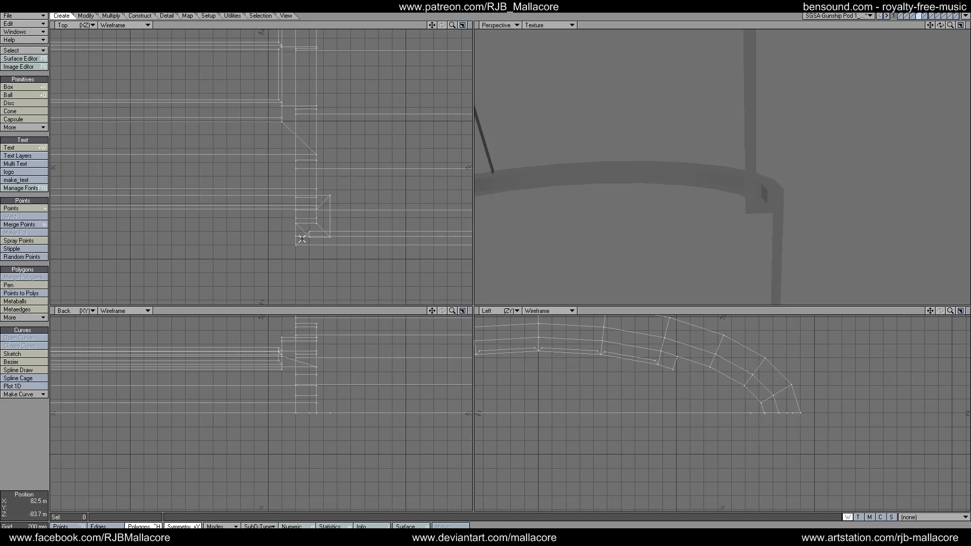
drag(354, 247, 303, 232)
click(302, 233)
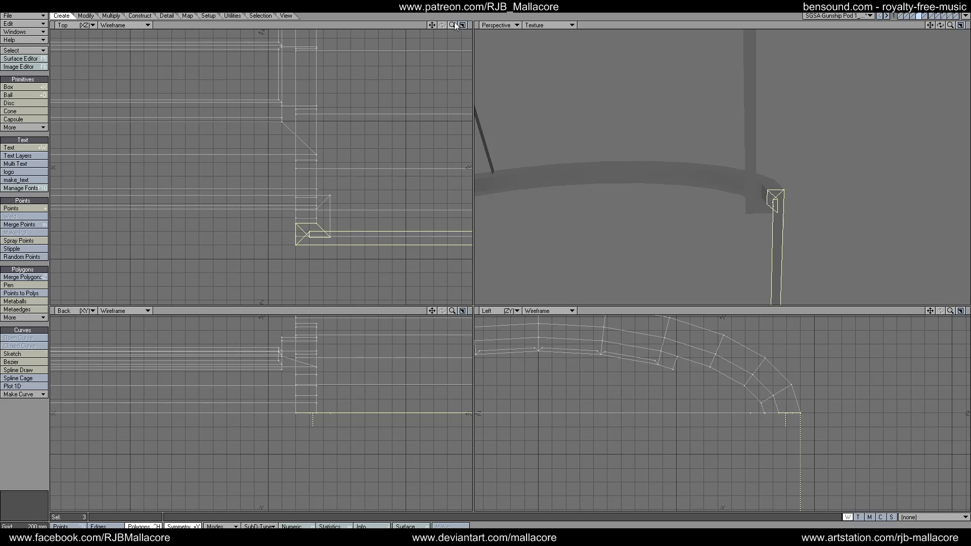
drag(452, 25, 479, 25)
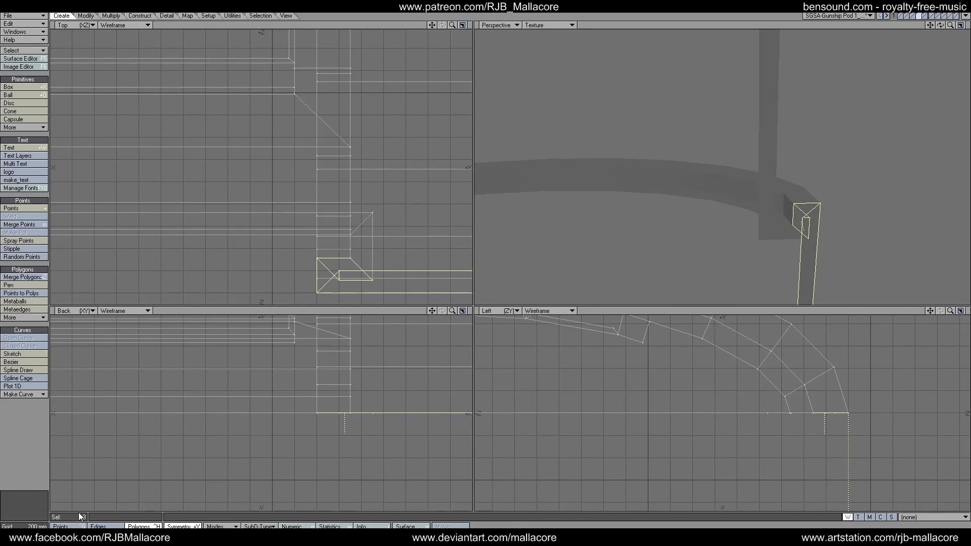
key(ctrl+g)
click(342, 281)
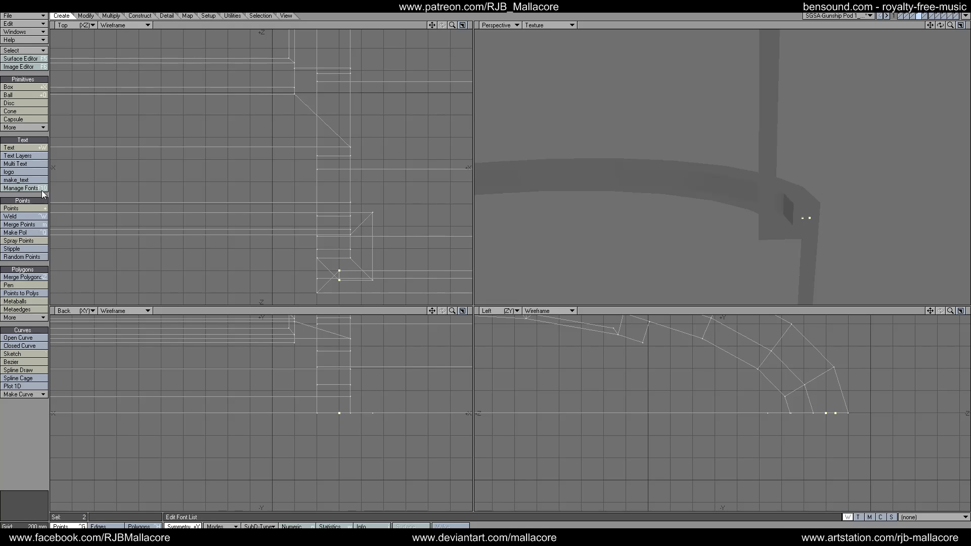
key(ctrl+w)
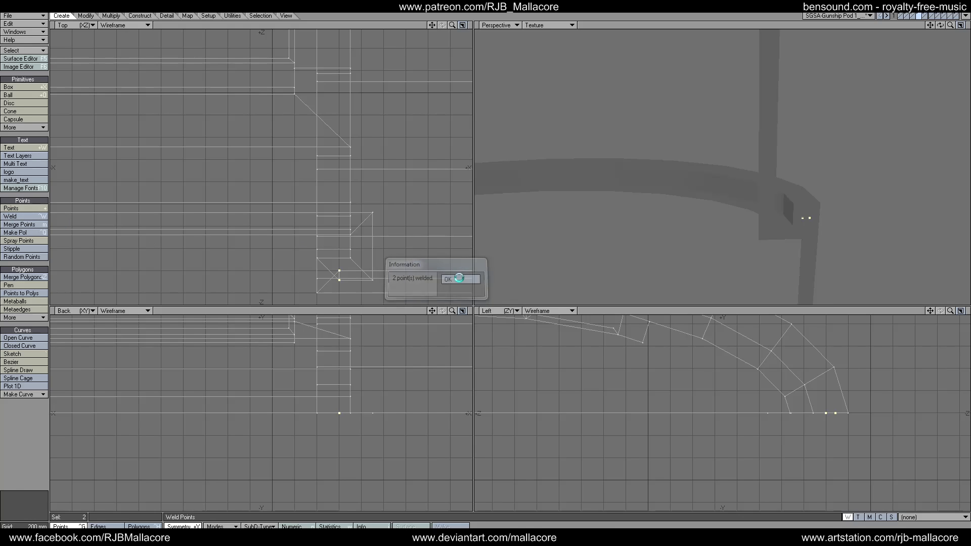
click(451, 279)
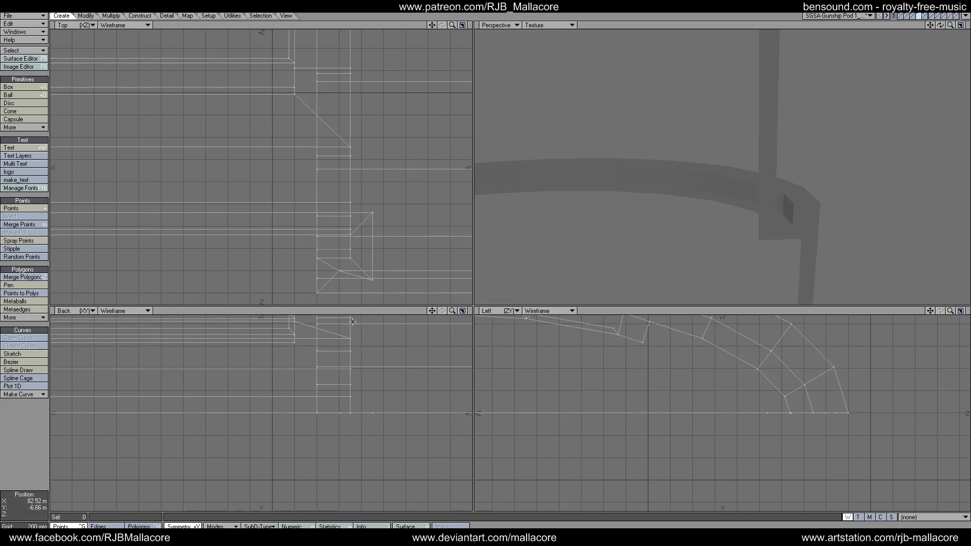
Step: Try to weld the inset's protruding corner point to the newly welded point beside it
key(ctrl+h)
click(364, 281)
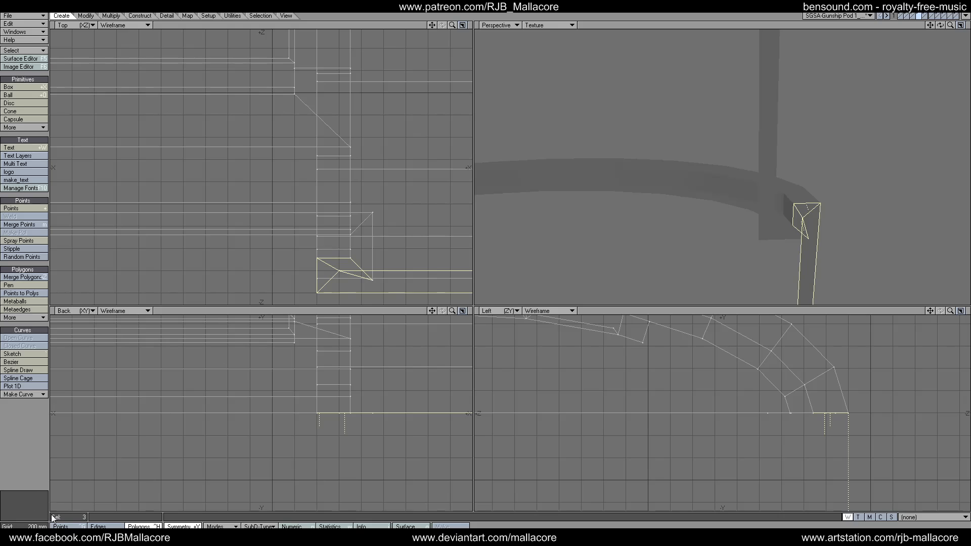
key(ctrl+g)
click(373, 278)
click(338, 270)
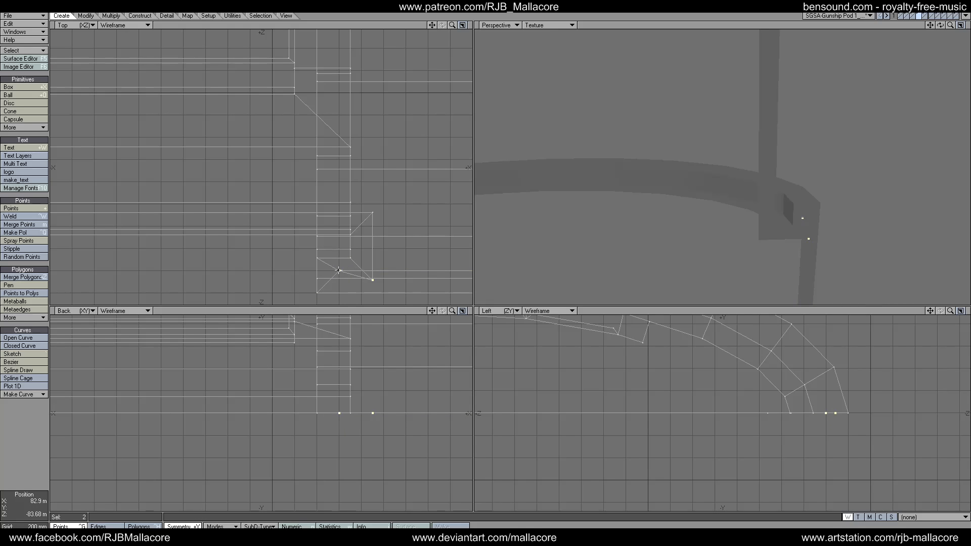
key(ctrl+w)
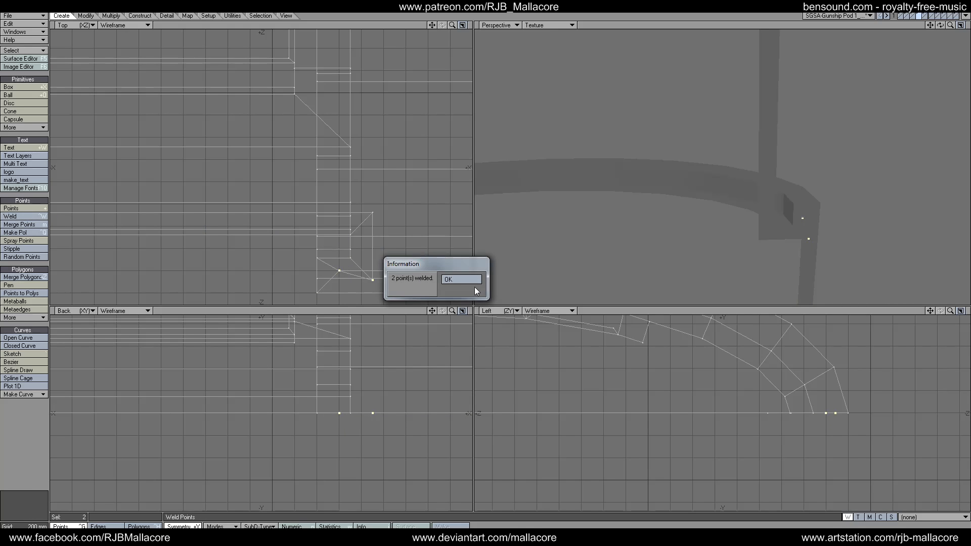
click(461, 279)
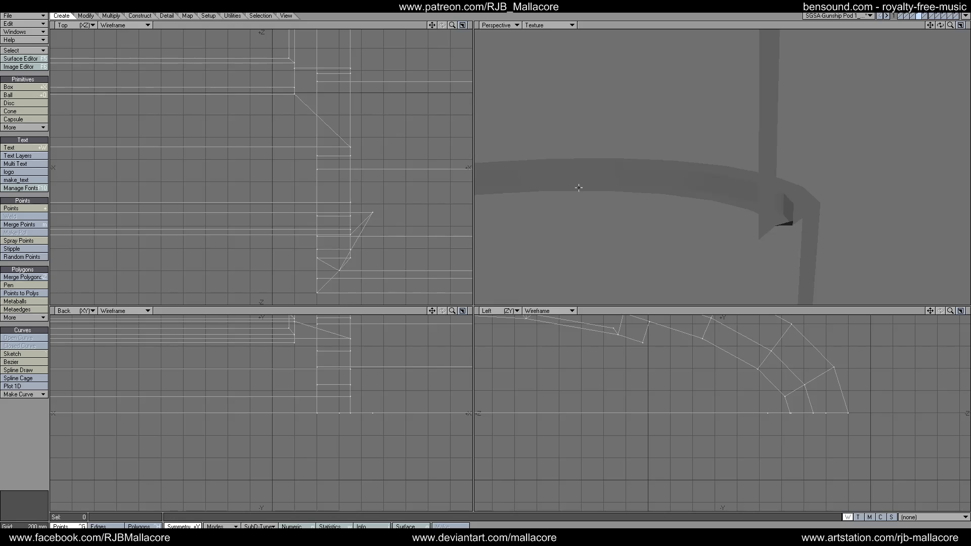
Step: Undo the corner welds and the inset, restoring the plain stepped underside polygon as the selection
key(ctrl+z)
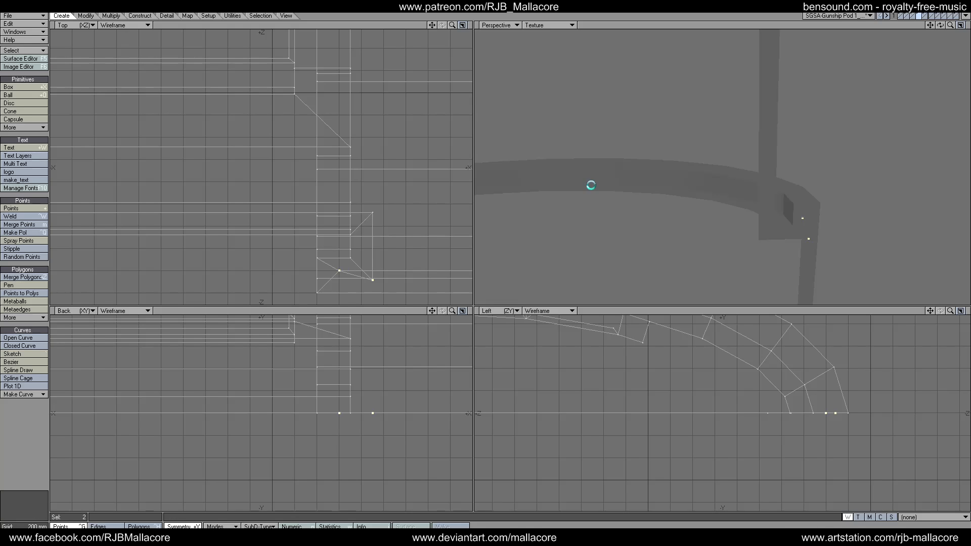
key(ctrl+z)
key(ctrl+h)
click(590, 185)
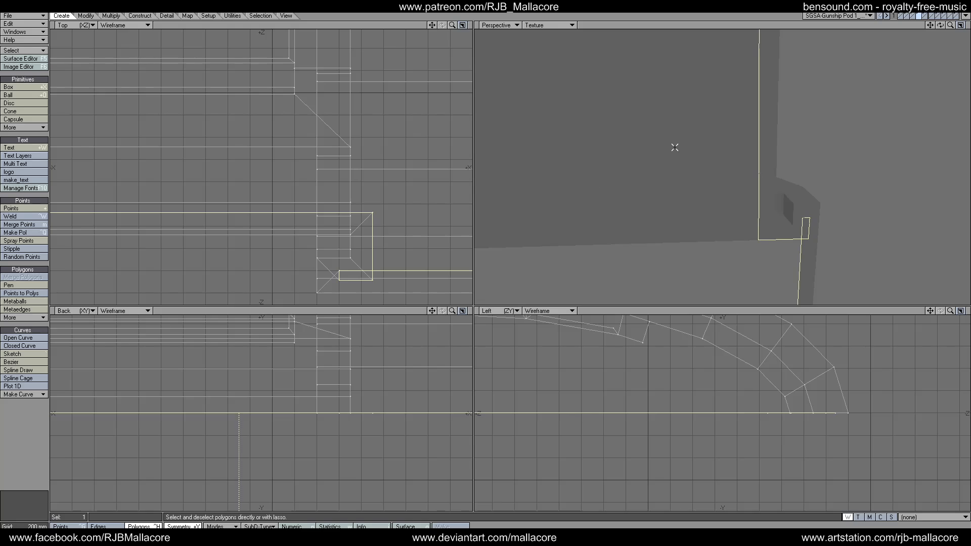
key(ctrl+z)
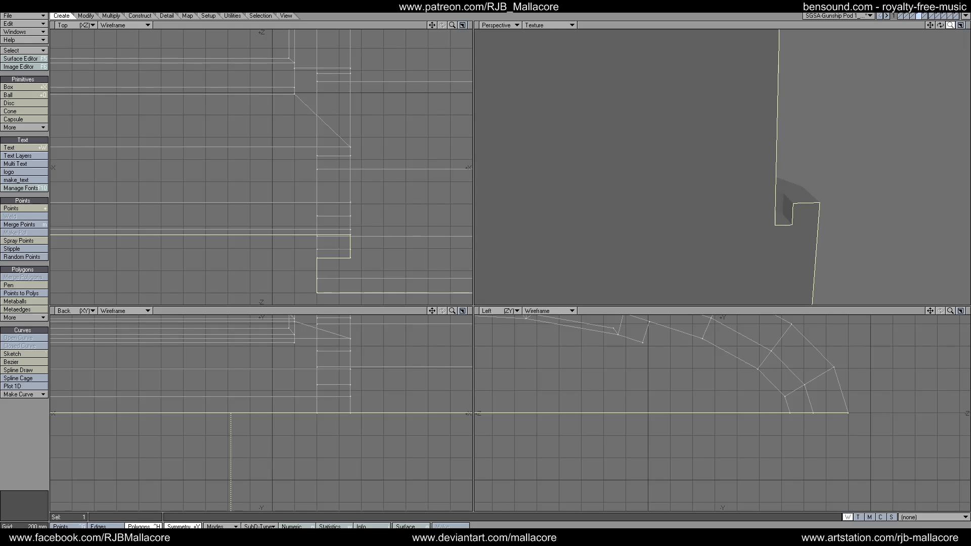
Step: Knife the underside polygon lengthwise just inside the steps of its longer side, up to the tip of the slanted end
key(a)
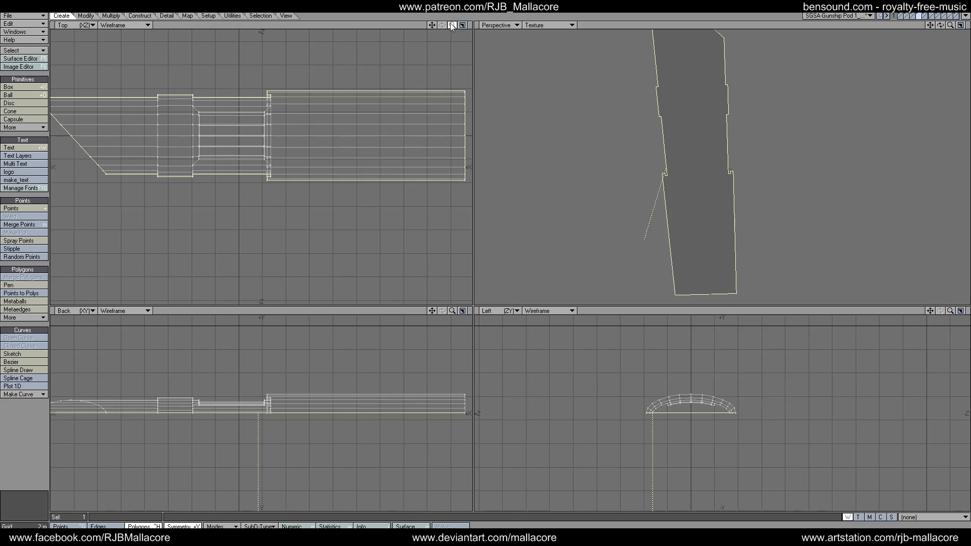
drag(450, 24, 177, 220)
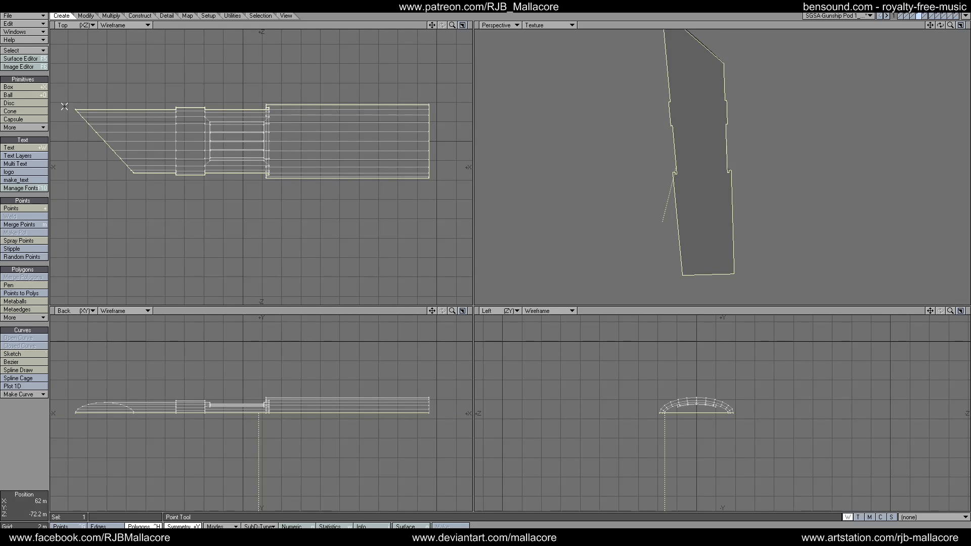
click(90, 16)
click(109, 16)
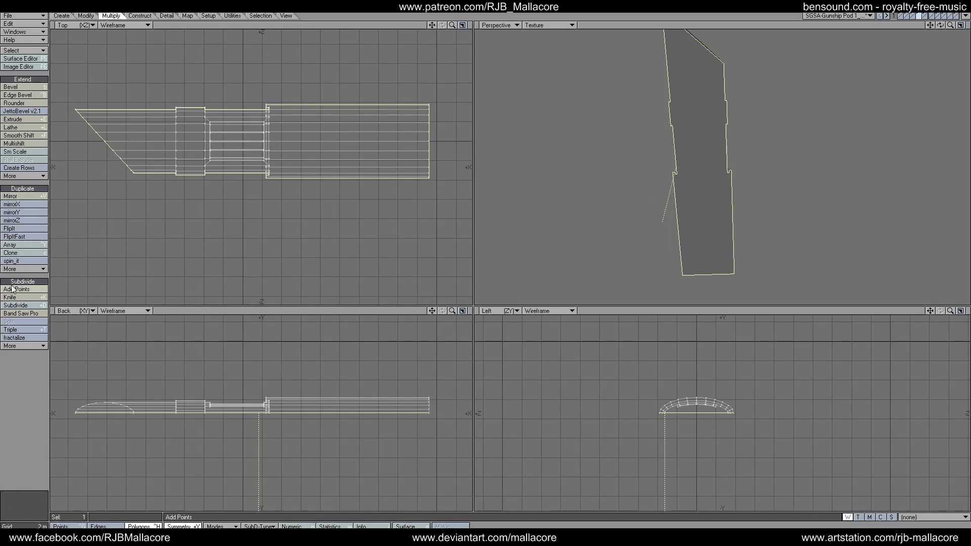
click(21, 297)
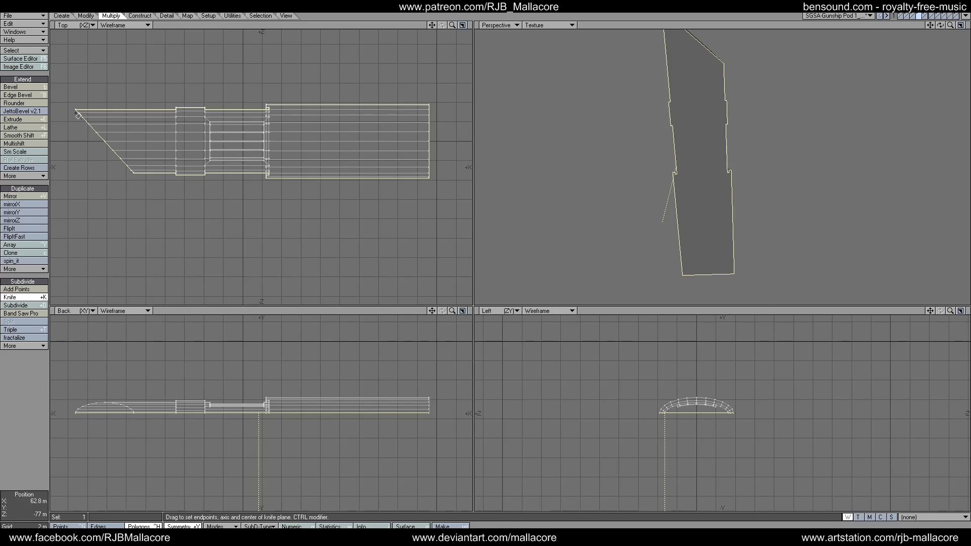
drag(237, 127, 463, 115)
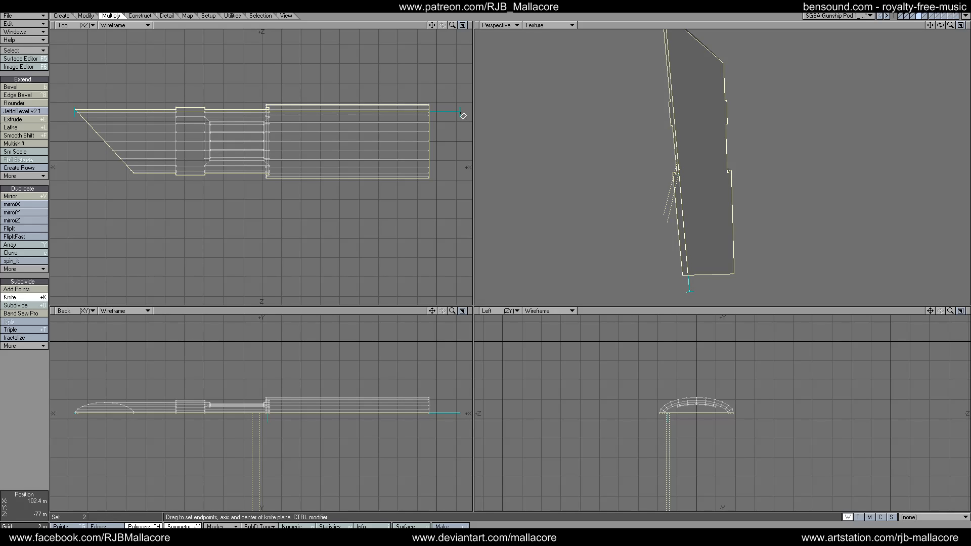
drag(463, 116, 463, 116)
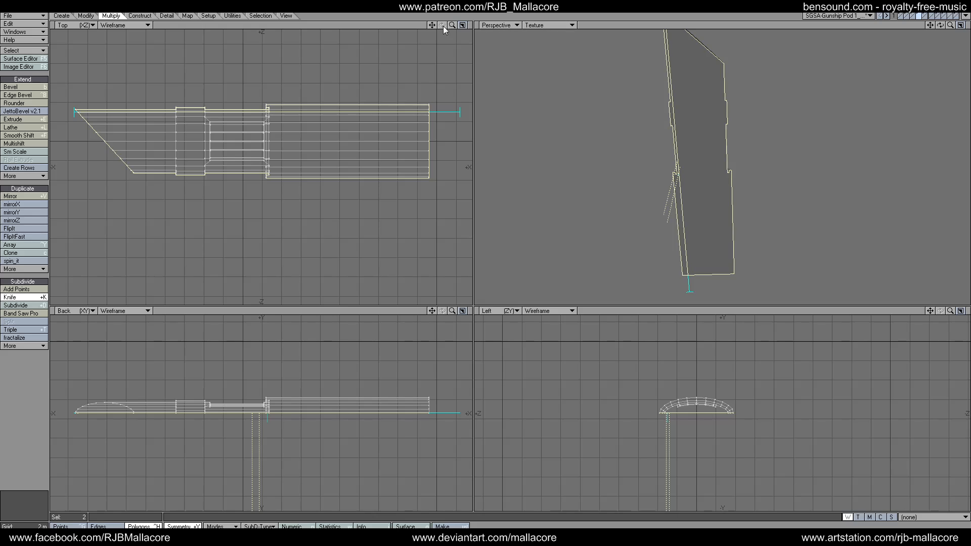
Step: Knife the underside polygon lengthwise again, just inside the steps of its shorter side
drag(452, 25, 451, 25)
click(5, 297)
click(5, 298)
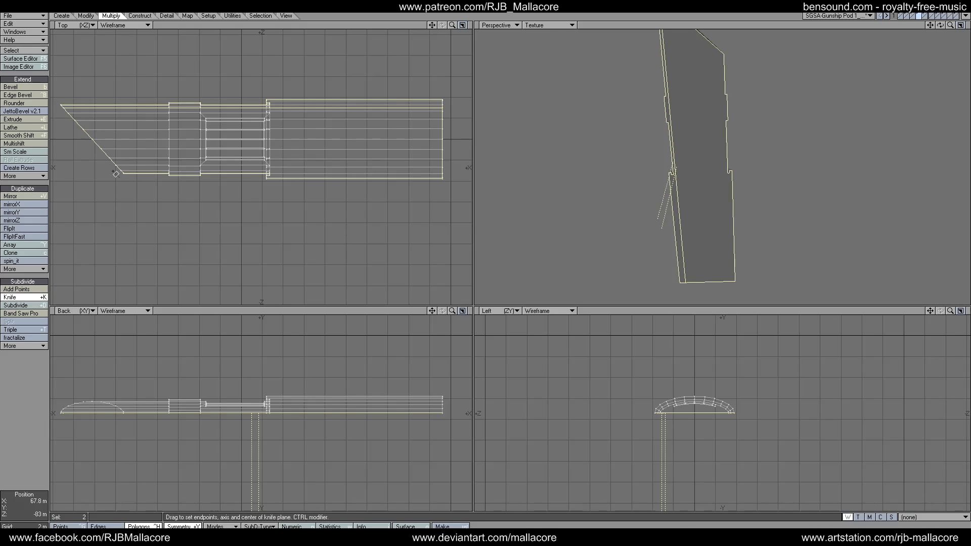
drag(112, 173, 447, 174)
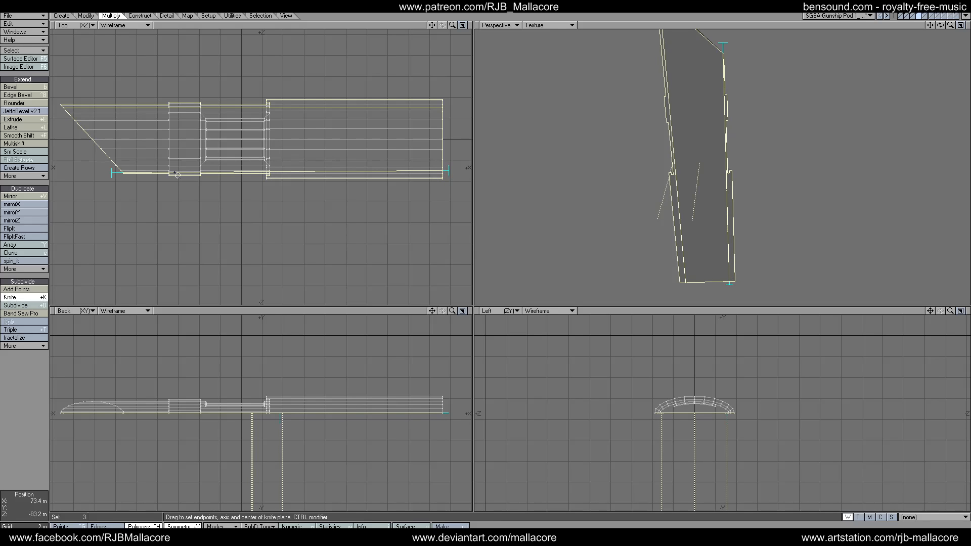
drag(109, 174, 110, 173)
key(space)
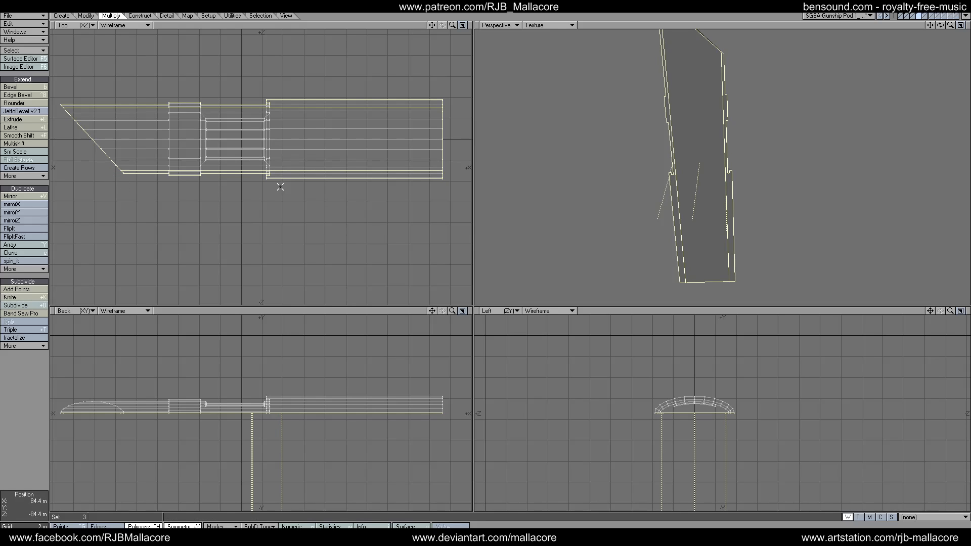
Step: Inset only the central underside polygon by 300 mm with Multishift, leaving both stepped side strips out of the selection
click(310, 175)
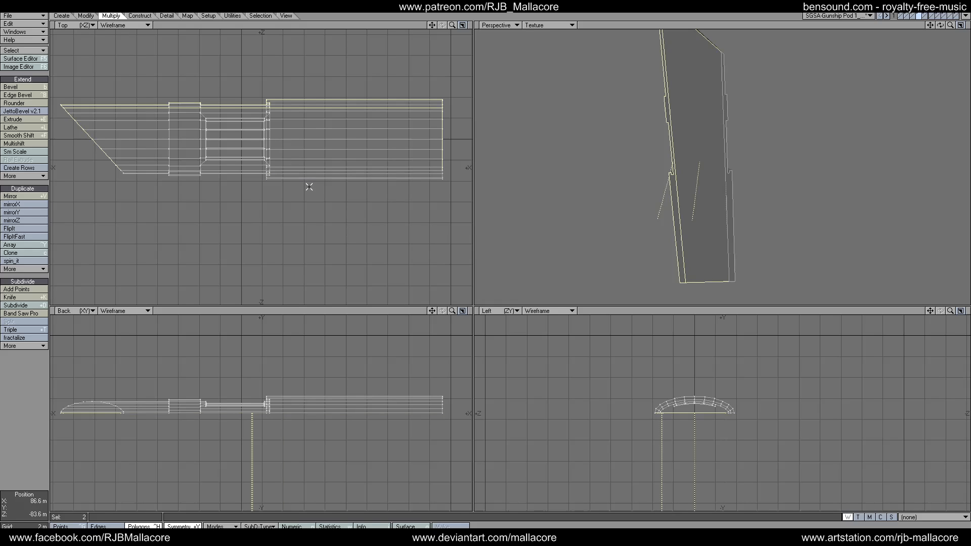
click(318, 99)
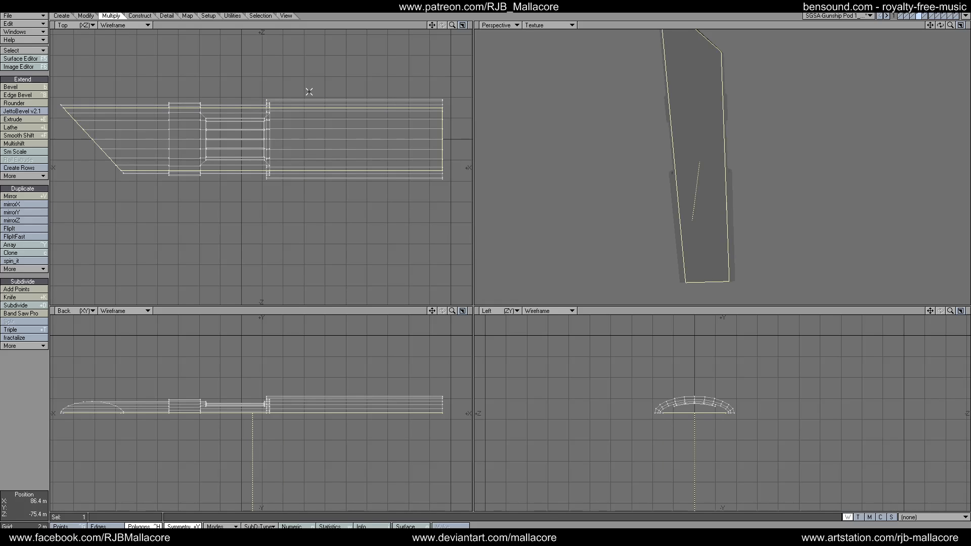
click(18, 145)
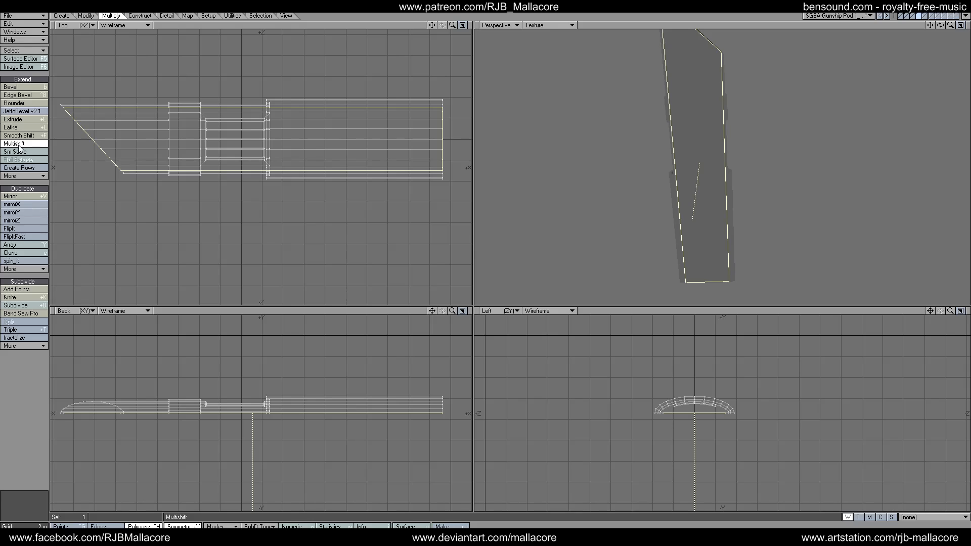
text(n)
text(.)
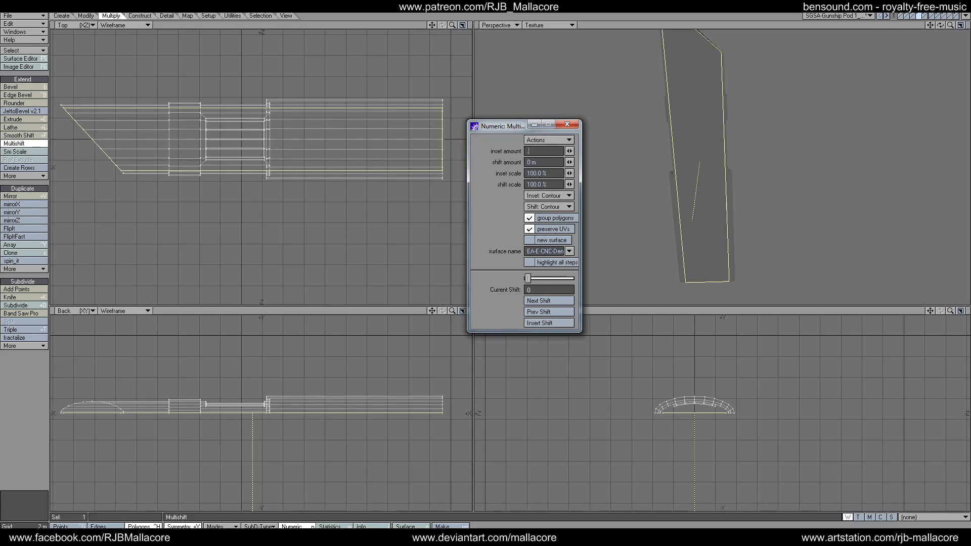
text(5)
key(Tab)
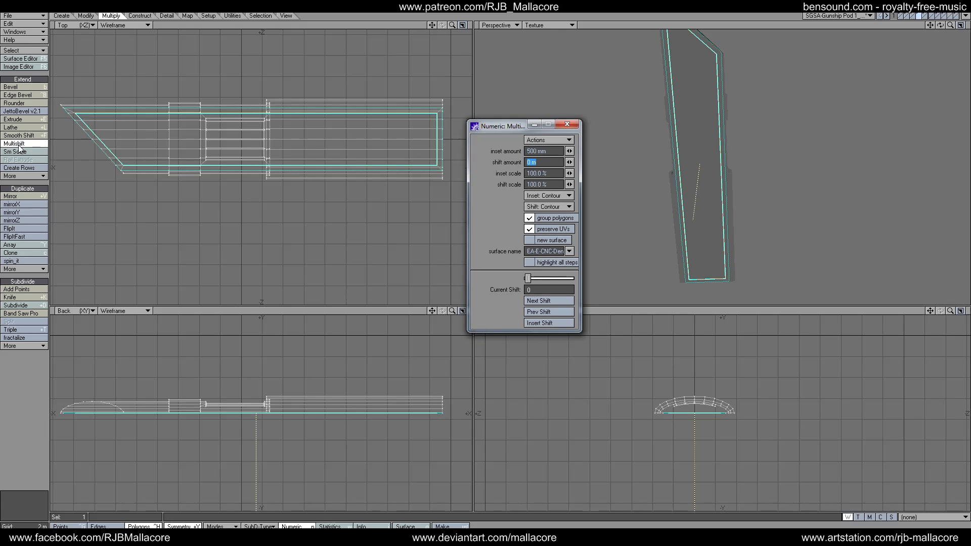
click(527, 151)
text(3)
key(Tab)
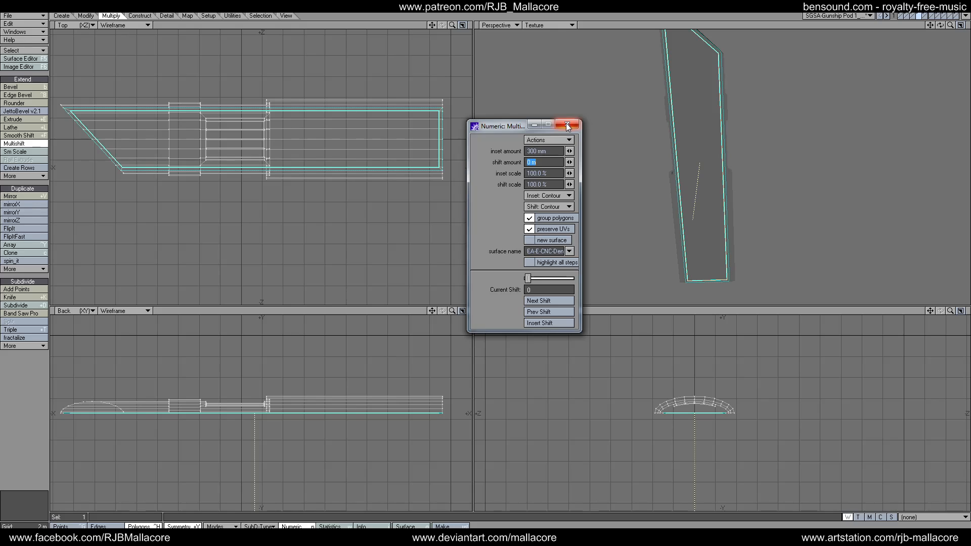
click(567, 124)
key(space)
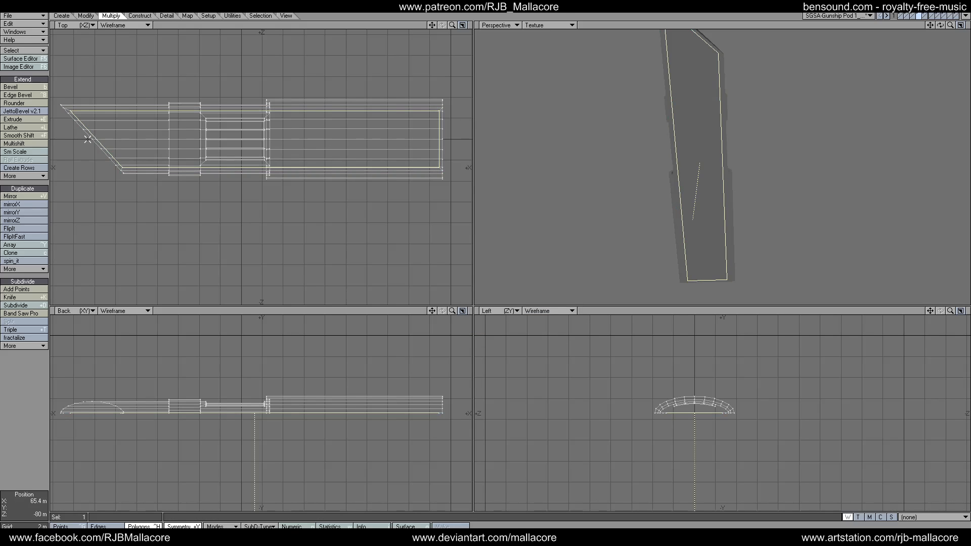
Step: Extrude the inset underside polygon 500 mm outward with a second Multishift, keeping the inset at zero, and deselect it
click(39, 145)
key(n)
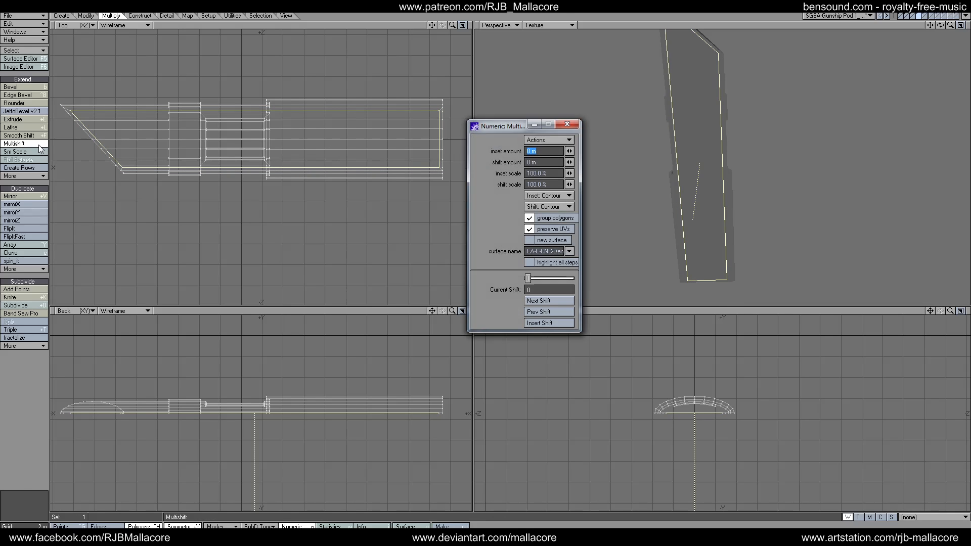
key(Tab)
text(0.5)
key(Tab)
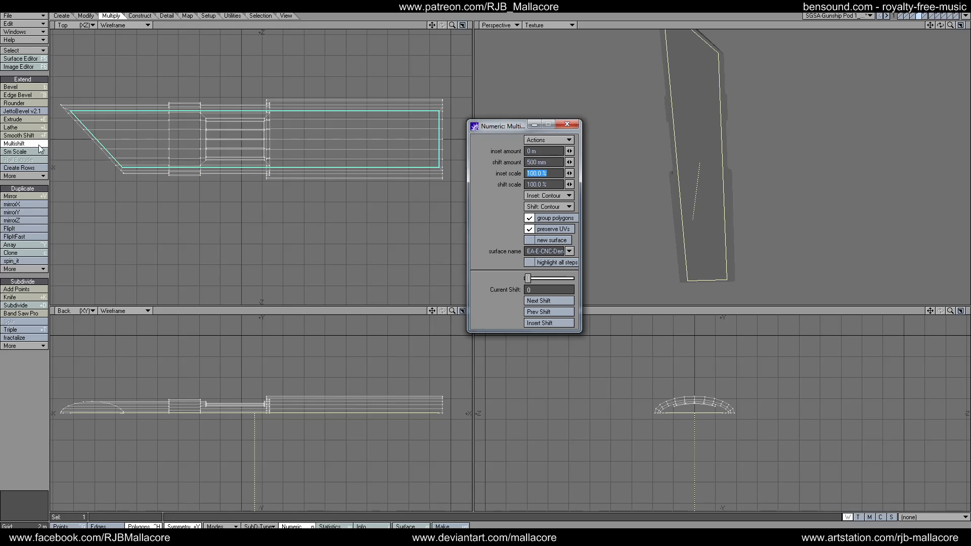
click(566, 121)
key(space)
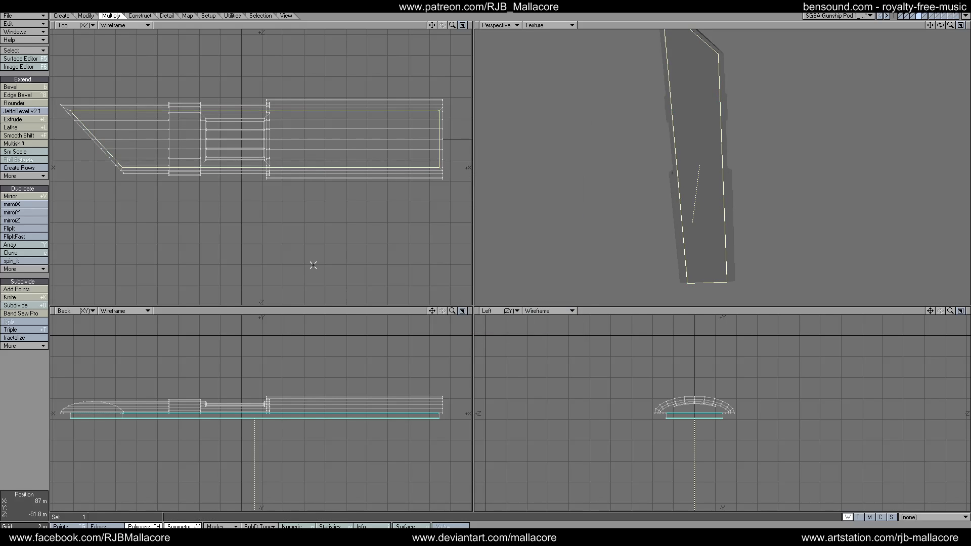
click(15, 418)
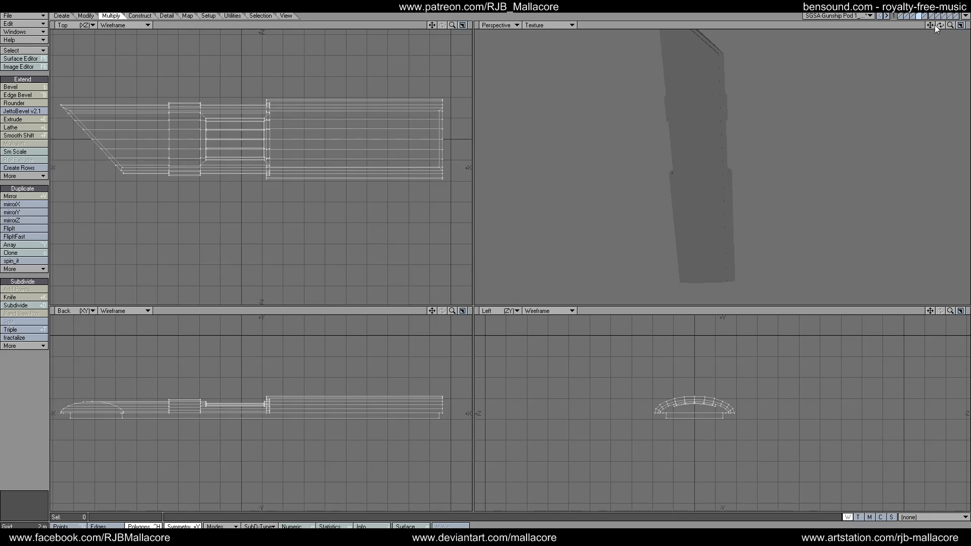
Step: Show the recessed panel layer in the background and raise the whole detail slightly so its underside plinth straddles the recess floor
drag(939, 26, 920, 60)
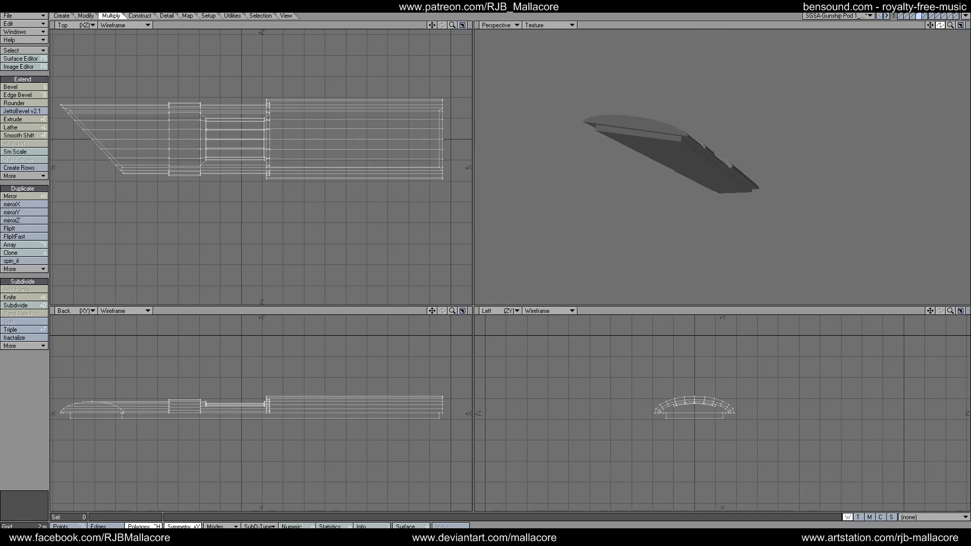
click(914, 17)
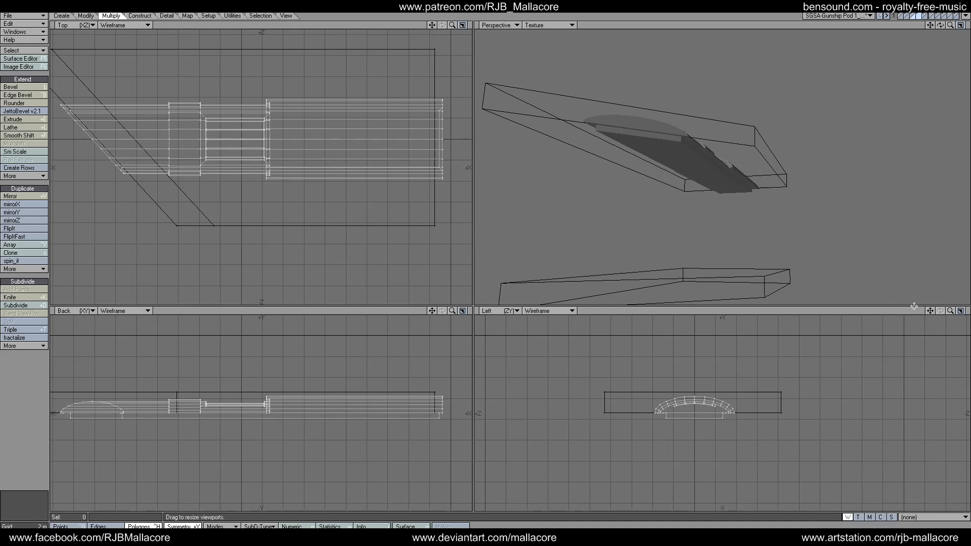
drag(950, 310, 958, 306)
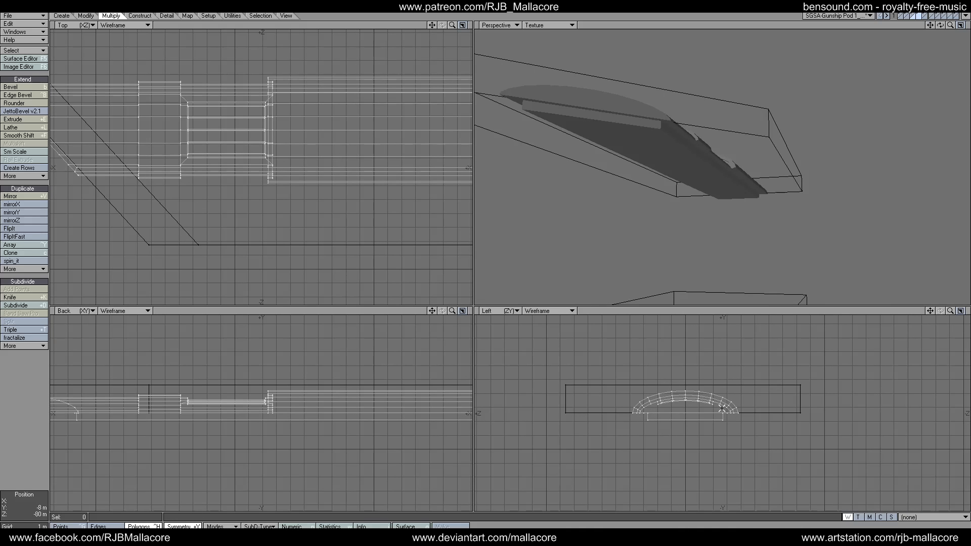
key(t)
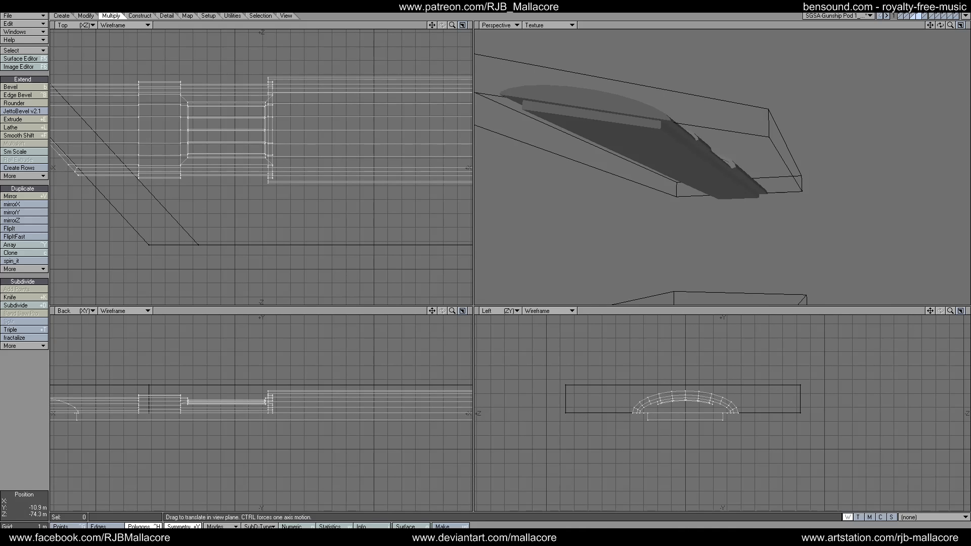
drag(745, 462, 743, 462)
drag(685, 410, 685, 408)
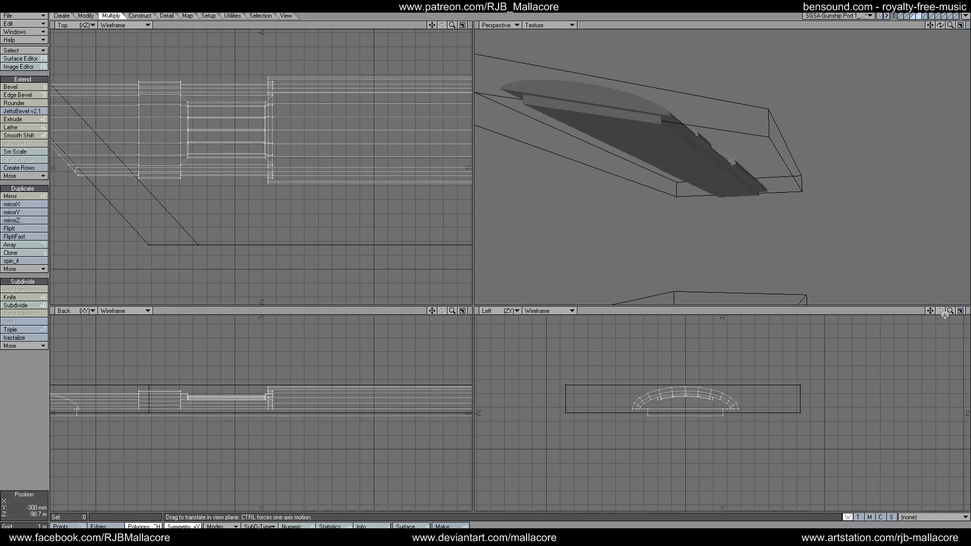
drag(950, 310, 950, 324)
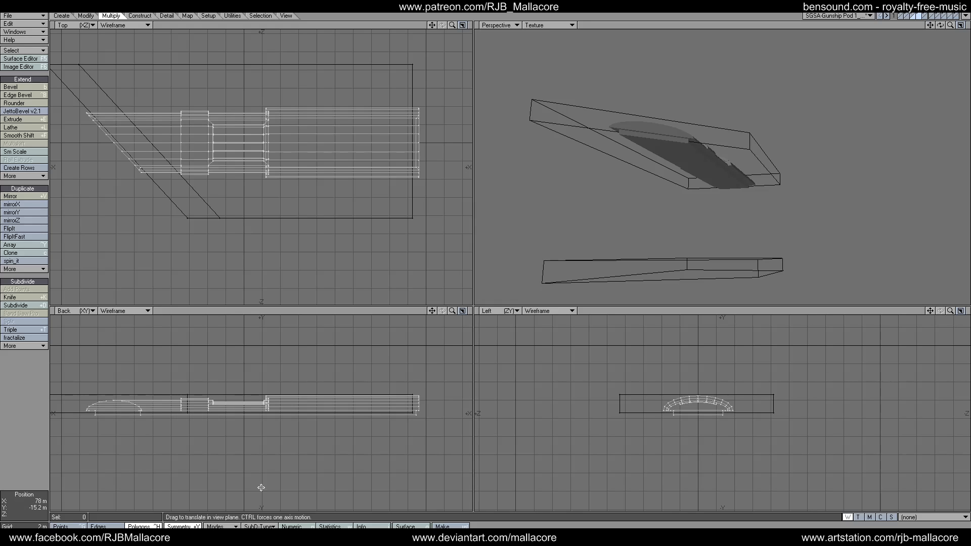
Step: Move all points of the detail's slanted end slightly outward along X, lengthening that end, and return to polygon selection
key(ctrl+g)
mouse_move(117, 163)
right_down()
mouse_move(53, 111)
mouse_move(151, 146)
mouse_move(86, 194)
mouse_move(85, 172)
right_up()
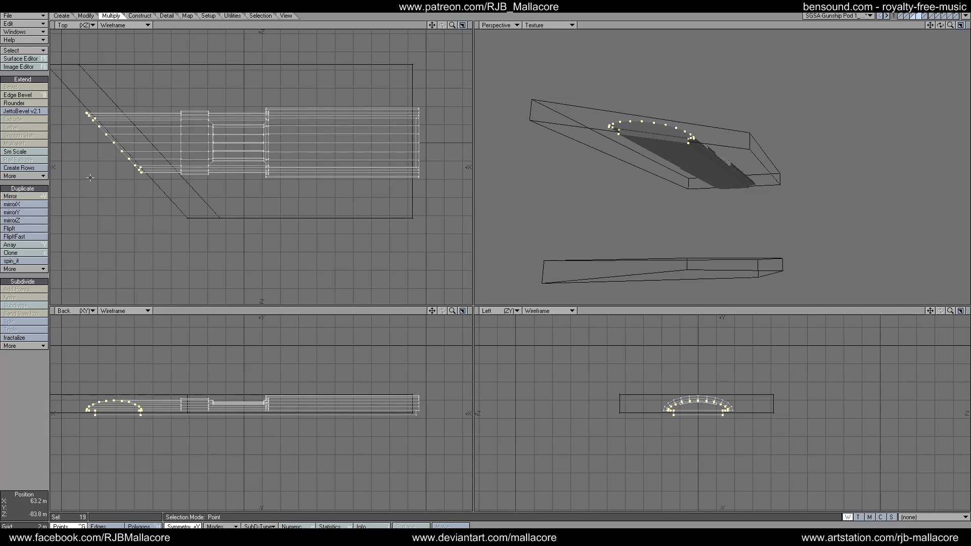
key(t)
drag(90, 177, 86, 178)
key(slash)
key(space)
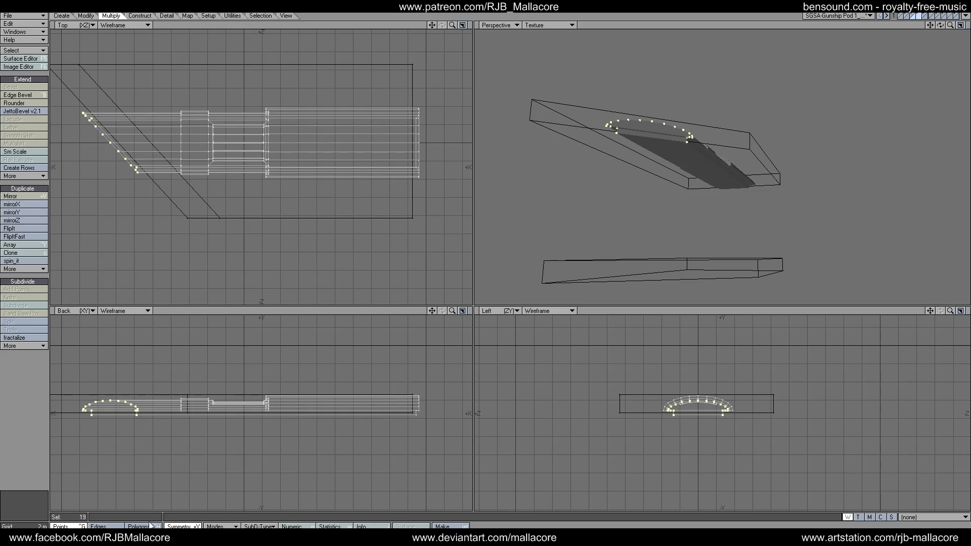
key(ctrl+h)
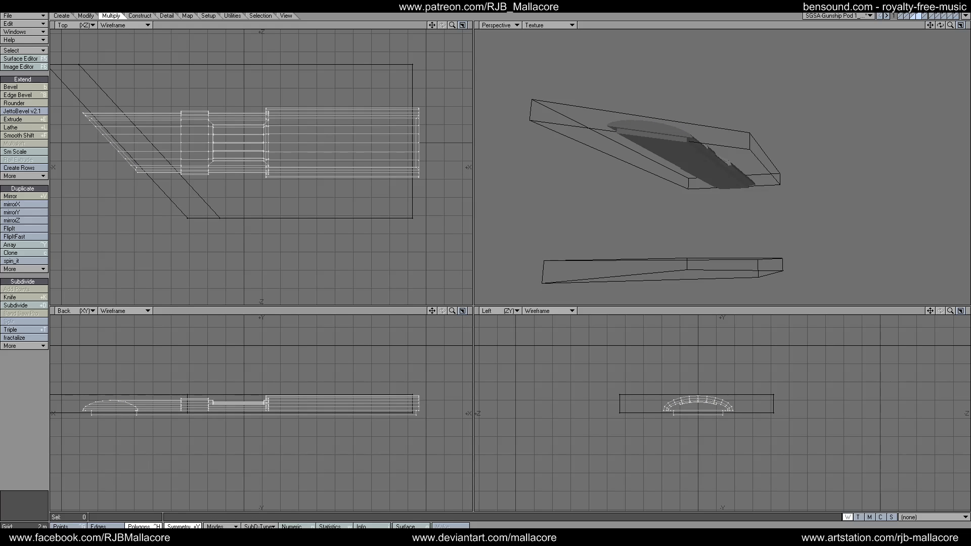
Step: Mirror the half-cylinder detail vertically across a horizontal plane to make an upside-down copy above the lower recess
drag(930, 311, 934, 235)
key(shift+v)
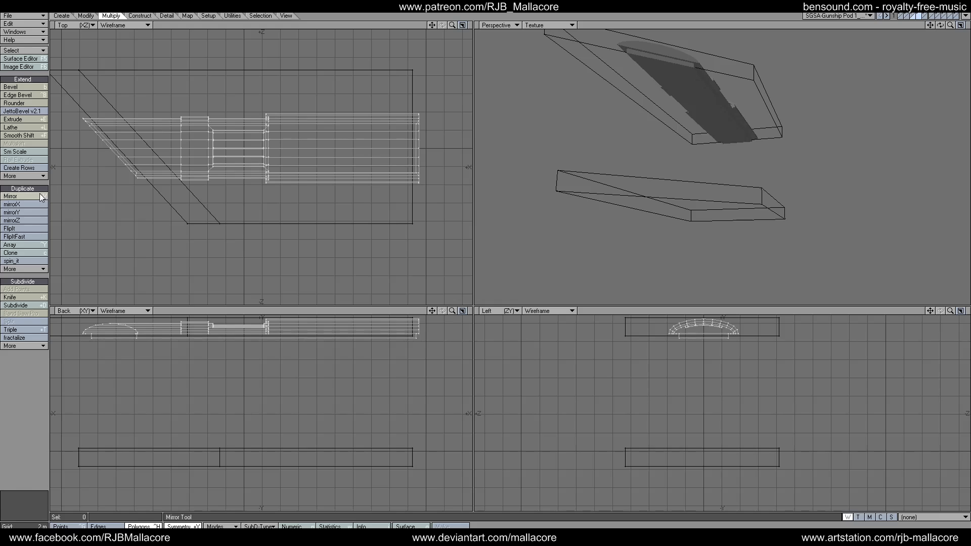
drag(767, 389, 799, 392)
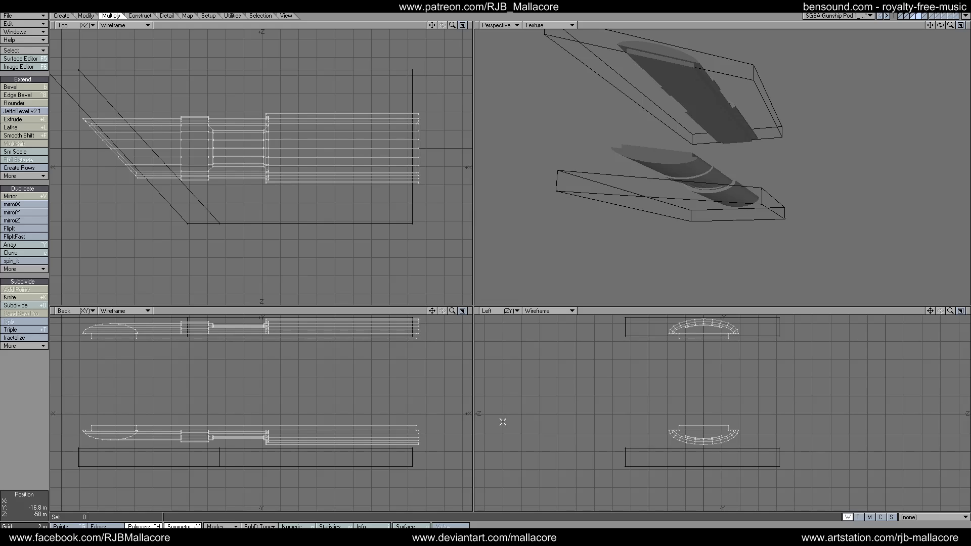
Step: Move the mirrored copy straight down into the lower recess so its plinth straddles the recess surface, and deselect it
mouse_move(678, 395)
right_down()
mouse_move(652, 424)
mouse_move(591, 409)
mouse_move(626, 442)
right_up()
key(t)
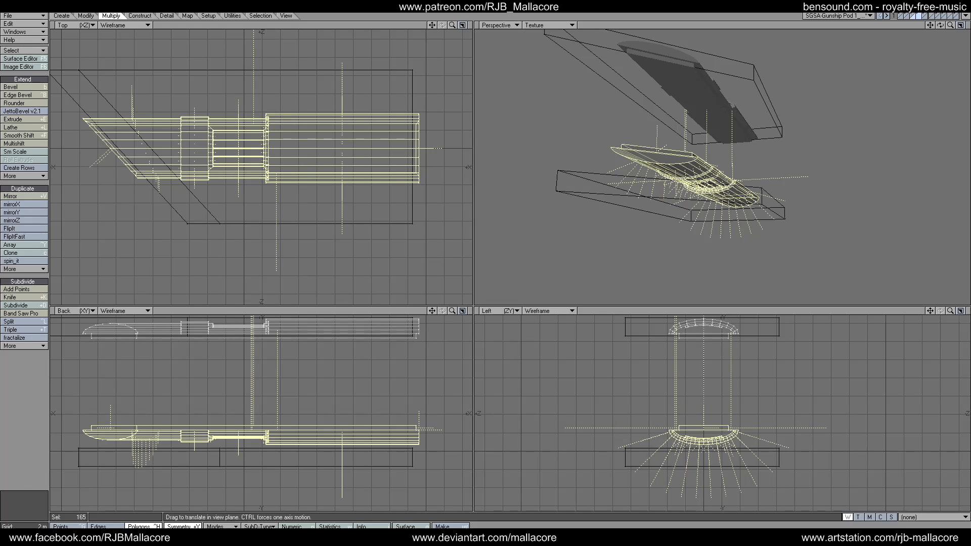
drag(703, 428, 701, 449)
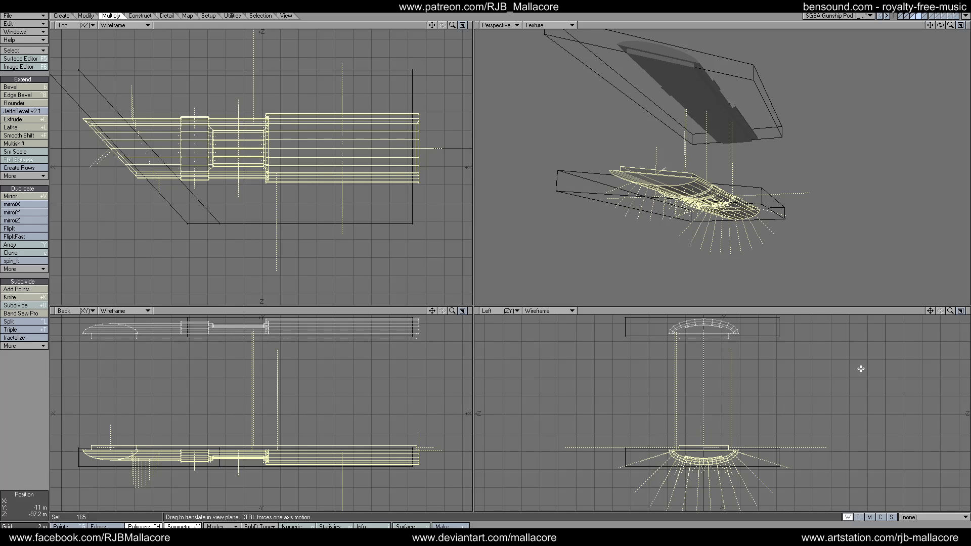
drag(950, 310, 823, 378)
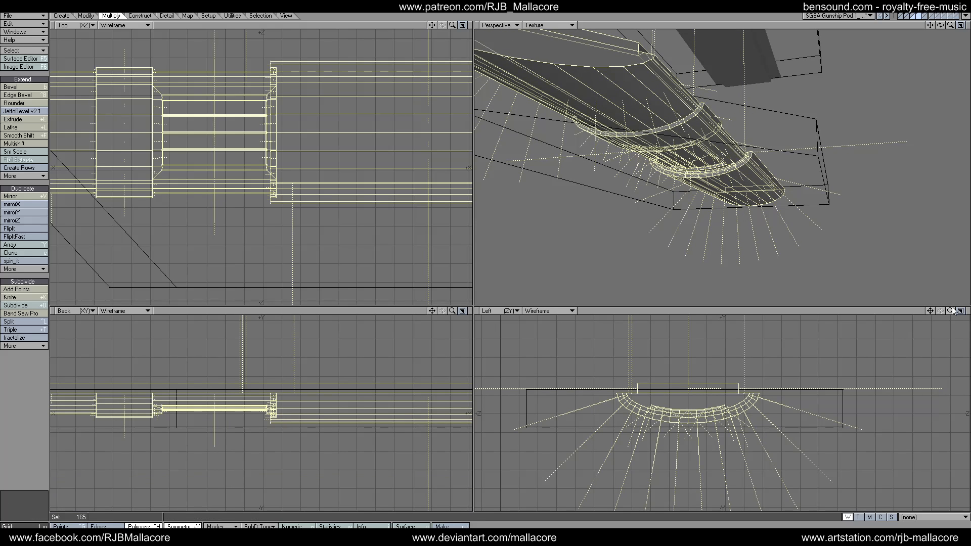
drag(950, 310, 926, 355)
key(space)
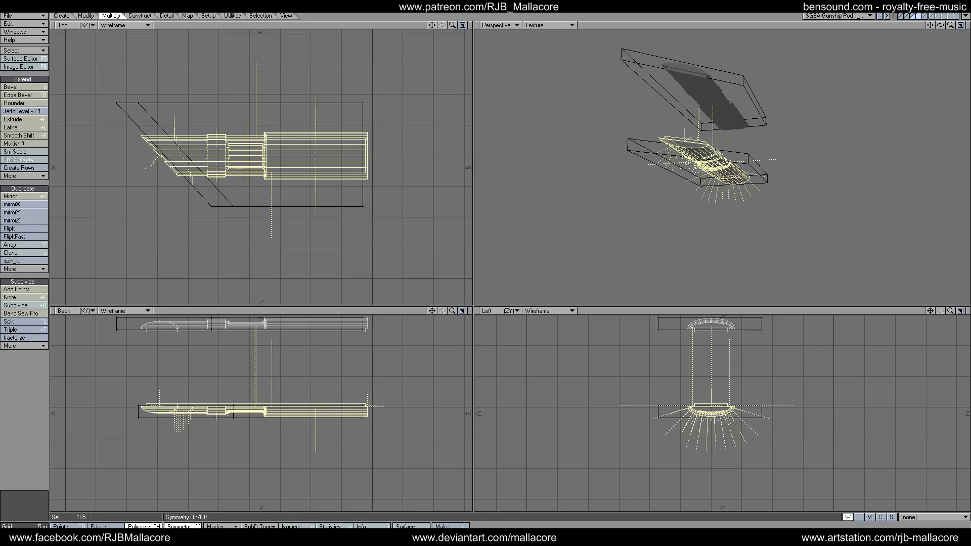
click(87, 416)
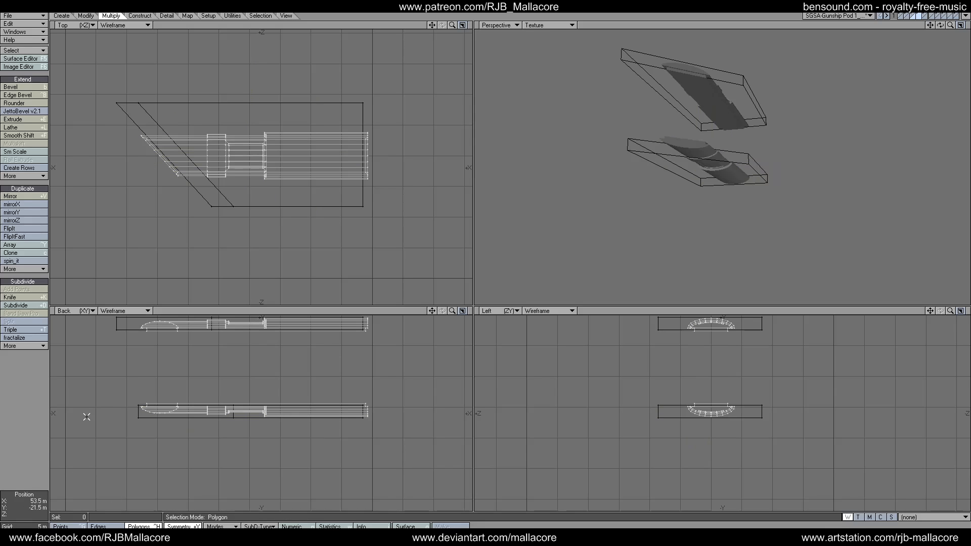
Step: Move the slanted end polygons of the lower copy inward along X to follow the lower recess's slanted edge
mouse_move(99, 406)
right_down()
mouse_move(177, 386)
mouse_move(144, 436)
mouse_move(109, 419)
right_up()
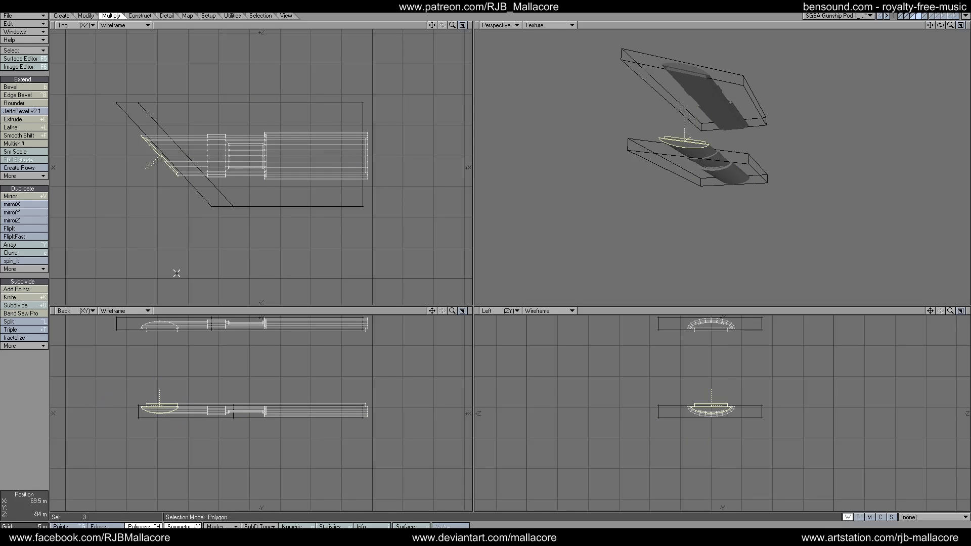
key(t)
drag(202, 210, 225, 210)
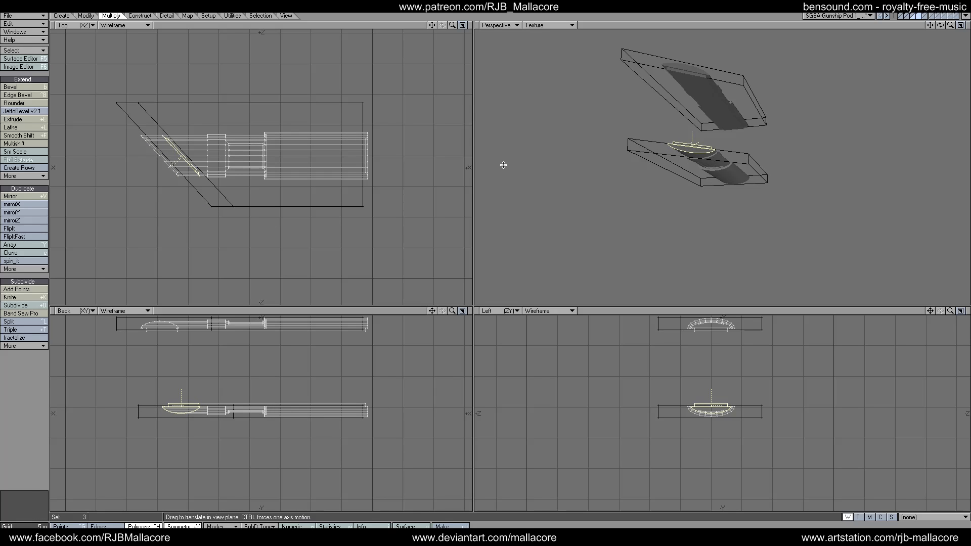
Step: Bring the recessed panel layer to the foreground with the details in the background and combine them with a Boolean Union
click(915, 15)
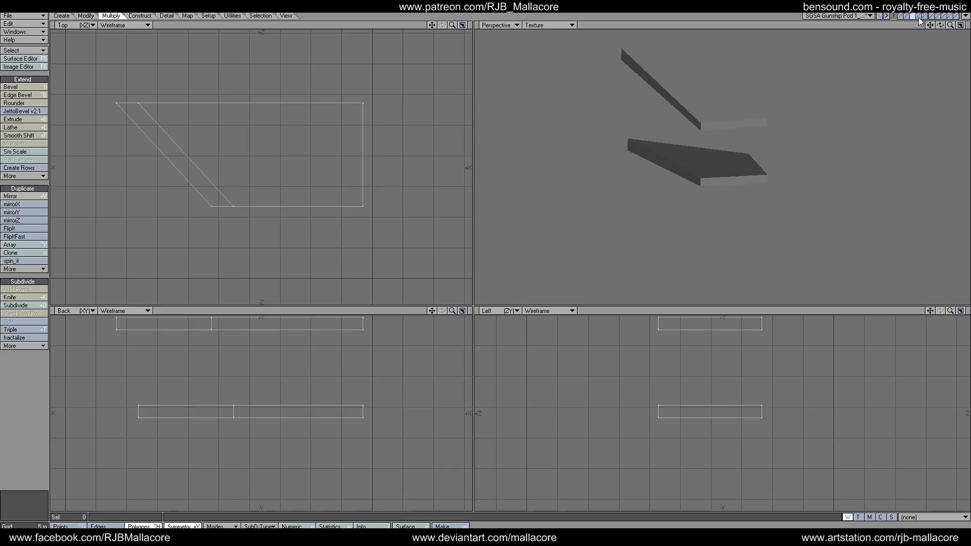
drag(939, 25, 870, 56)
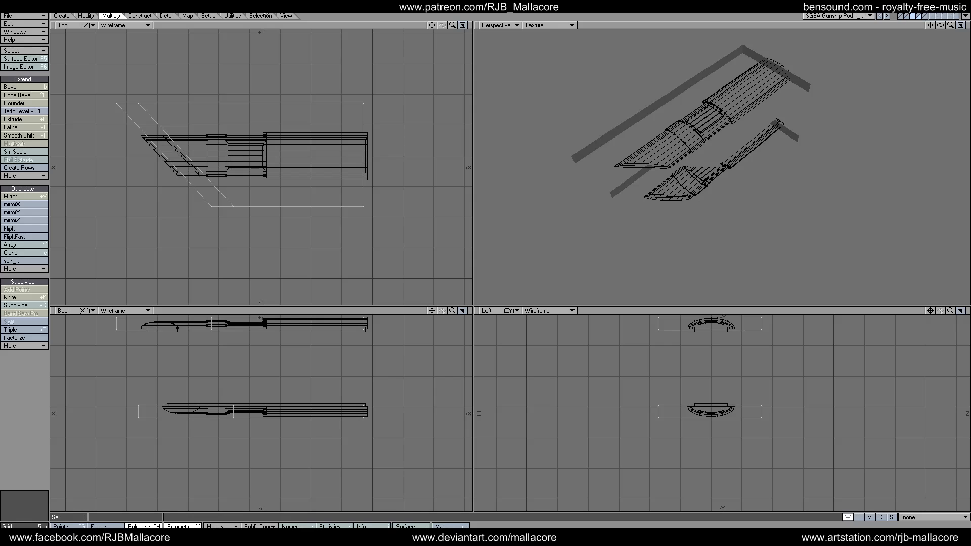
click(166, 16)
click(139, 16)
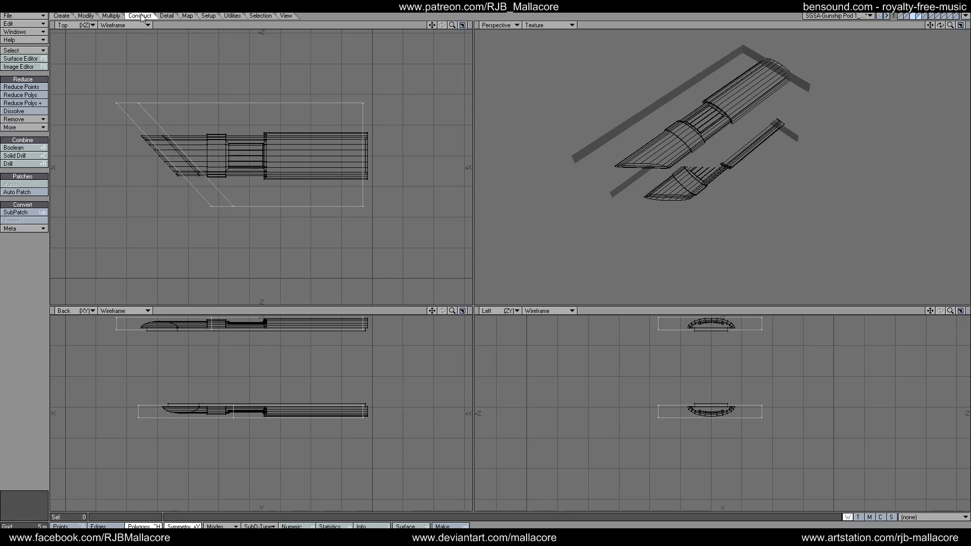
click(8, 149)
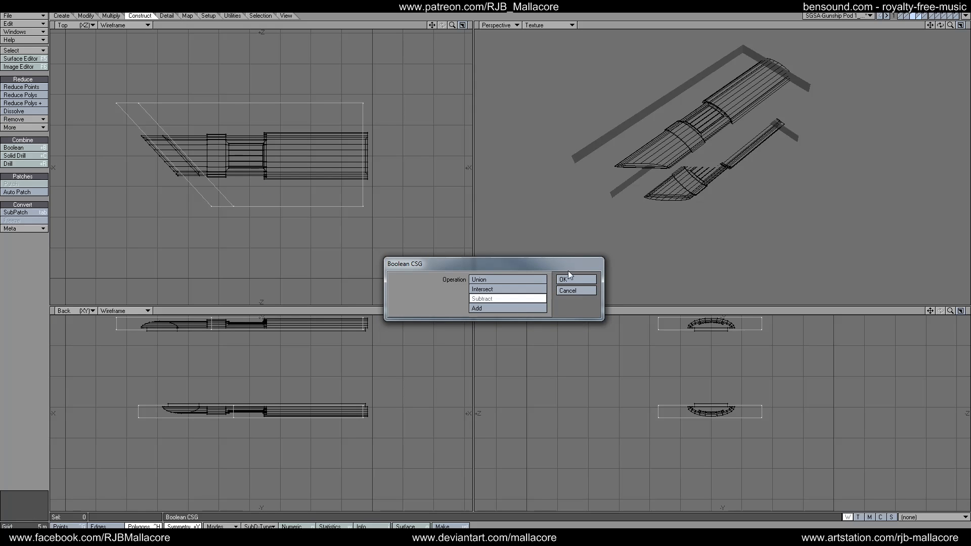
click(515, 279)
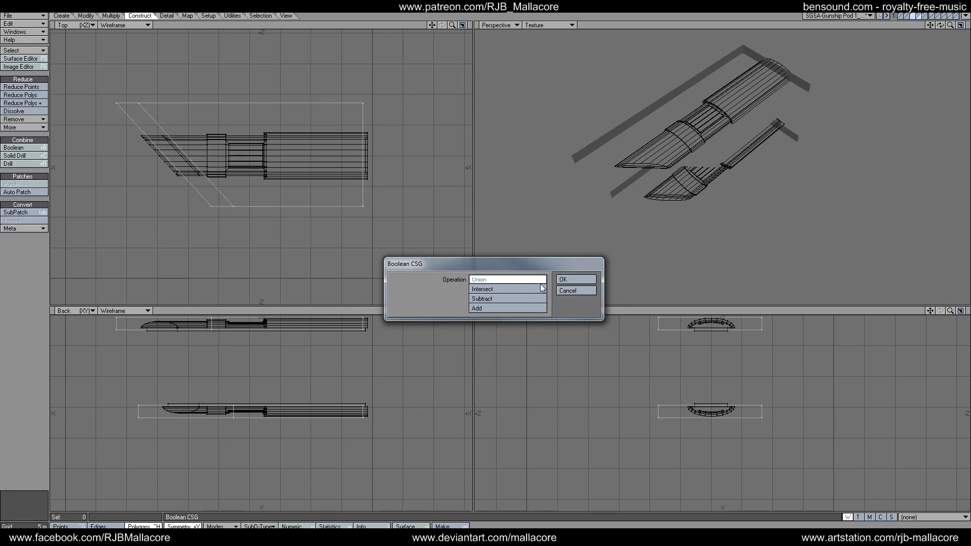
click(568, 279)
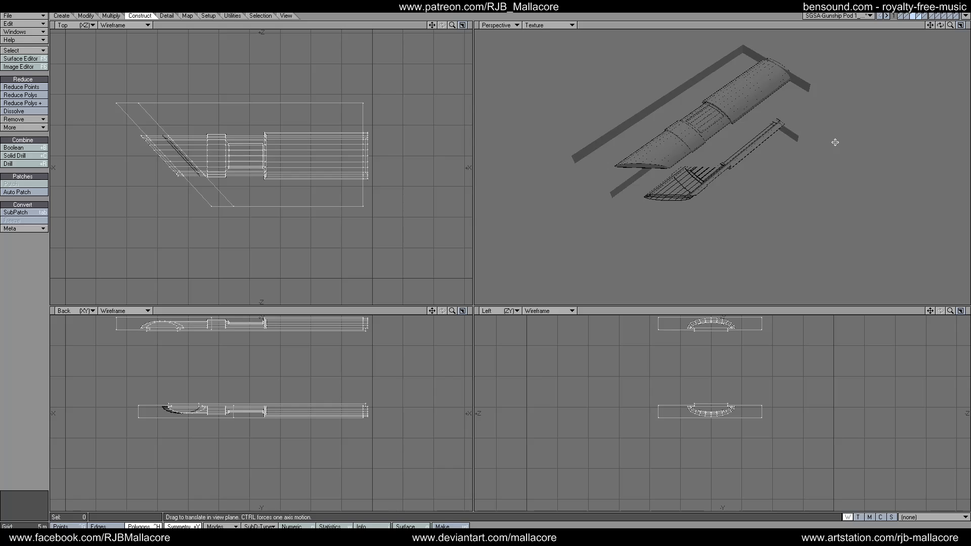
Step: Show only the recessed cylinder layer and delete the slanted end-cap polygons at the cylinder's angled end
click(915, 16)
mouse_move(940, 24)
mouse_down()
mouse_move(960, 40)
mouse_move(930, 40)
mouse_move(925, 55)
mouse_move(915, 33)
mouse_move(900, 51)
mouse_move(939, 46)
mouse_move(947, 102)
mouse_move(942, 31)
mouse_up()
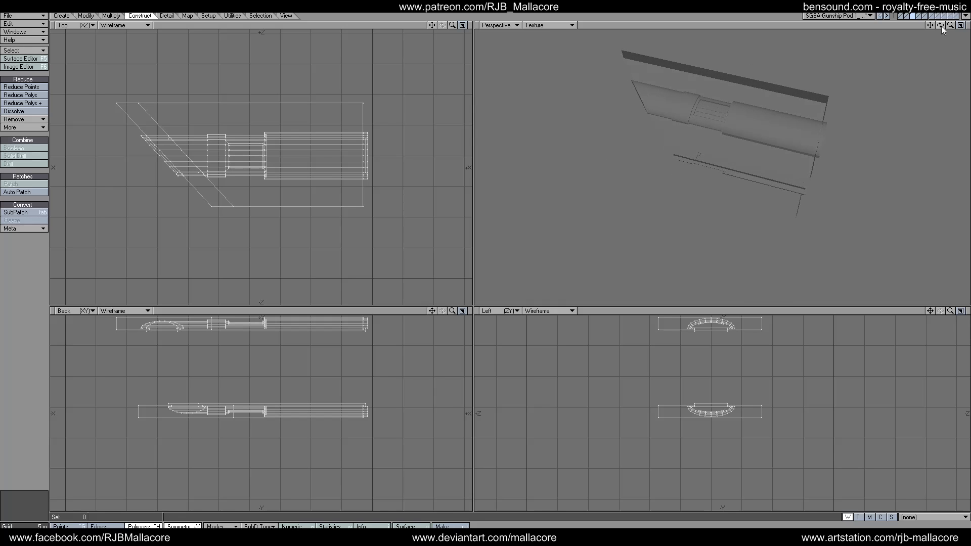
key(t)
drag(450, 26, 432, 25)
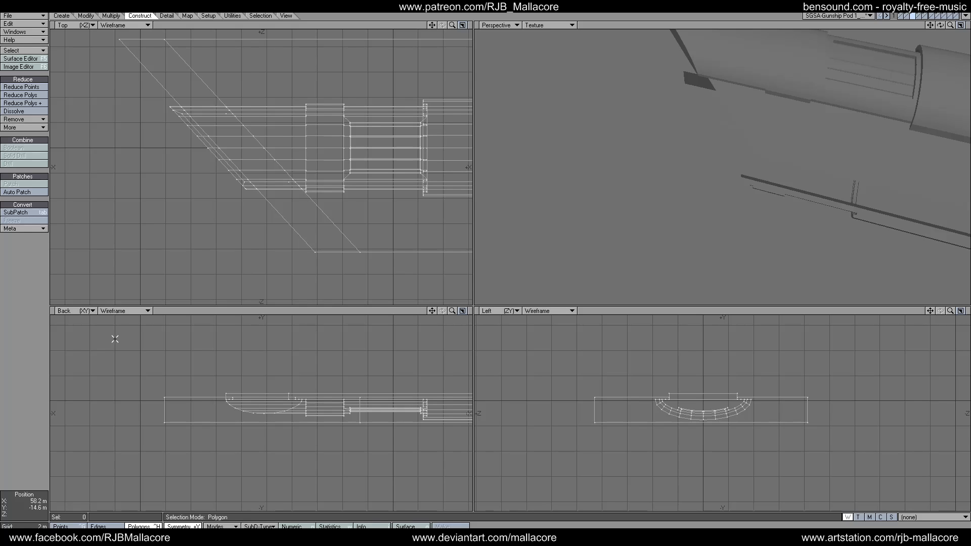
mouse_move(140, 137)
right_down()
mouse_move(175, 90)
mouse_move(267, 189)
mouse_move(113, 127)
right_up()
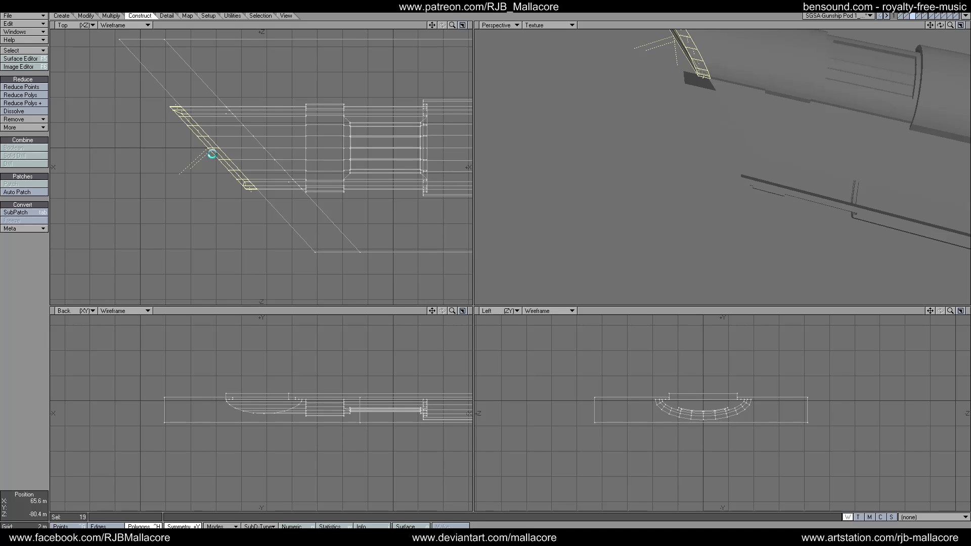
key(Delete)
Step: Delete the two thin strip polygons protruding from the angled end along both sides of the upper cylinder
mouse_move(940, 24)
mouse_down()
mouse_move(953, 27)
mouse_move(950, 38)
mouse_move(930, 26)
mouse_up()
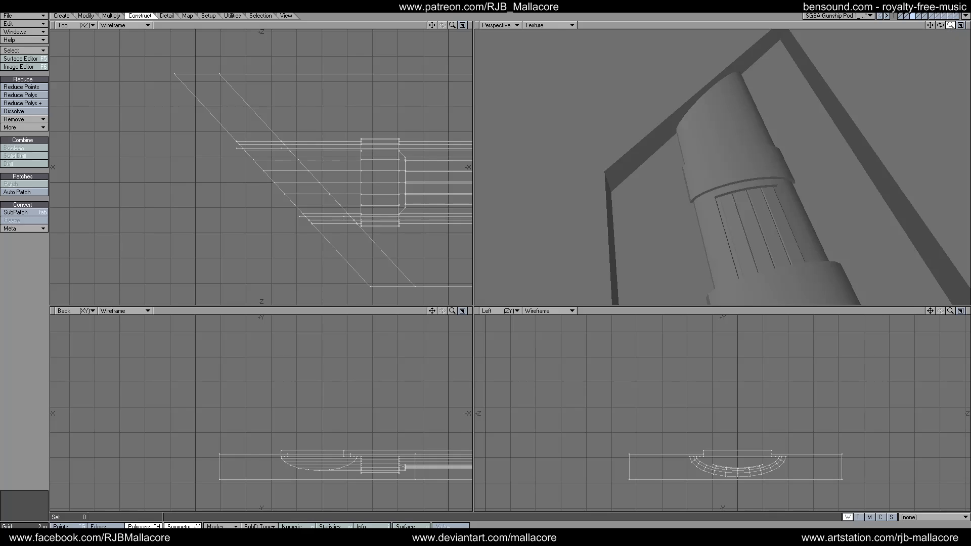
mouse_move(950, 25)
mouse_down()
mouse_move(942, 29)
mouse_move(966, 58)
mouse_move(943, 27)
mouse_move(961, 37)
mouse_up()
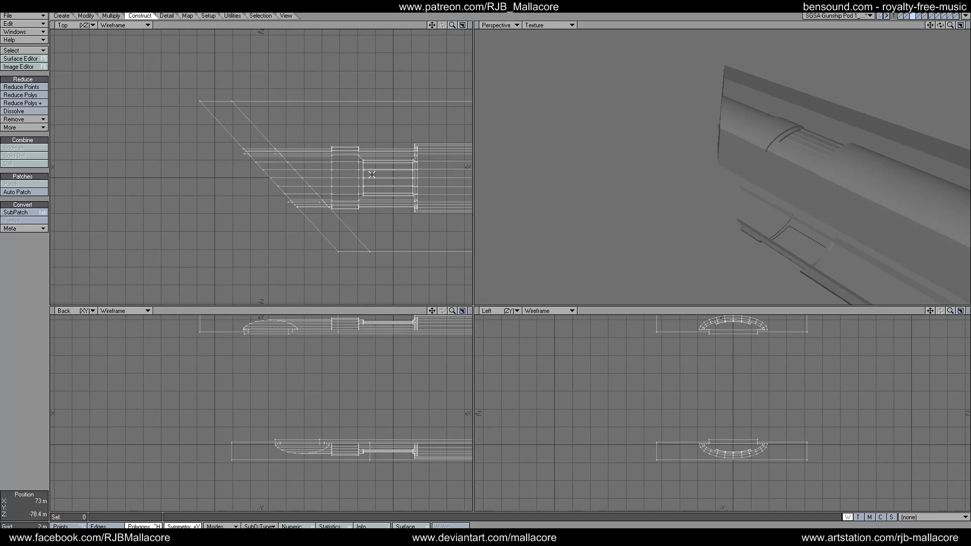
click(246, 154)
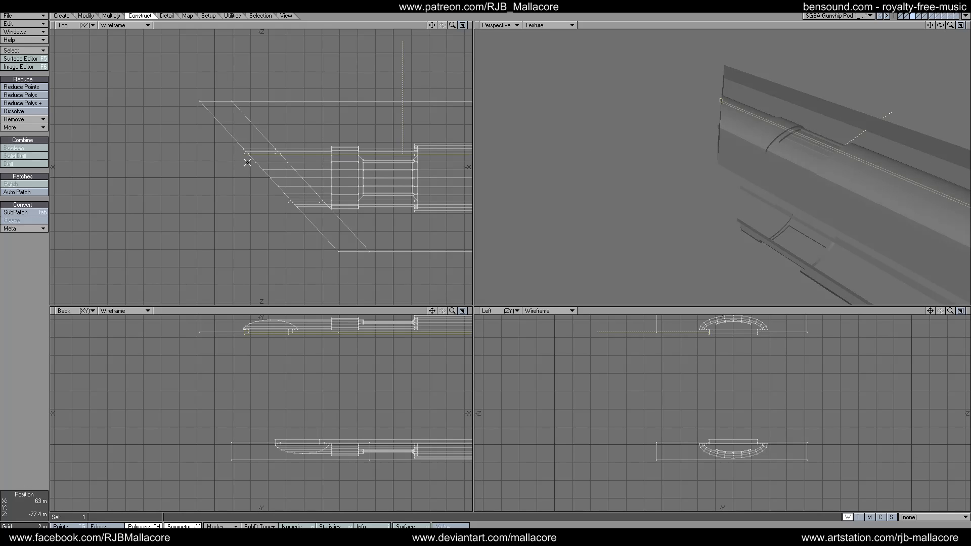
click(286, 201)
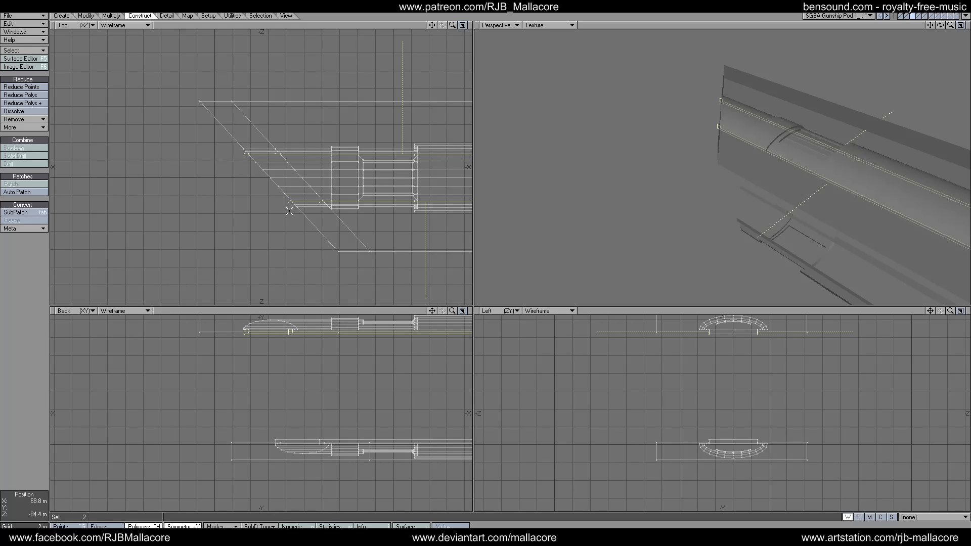
click(325, 241)
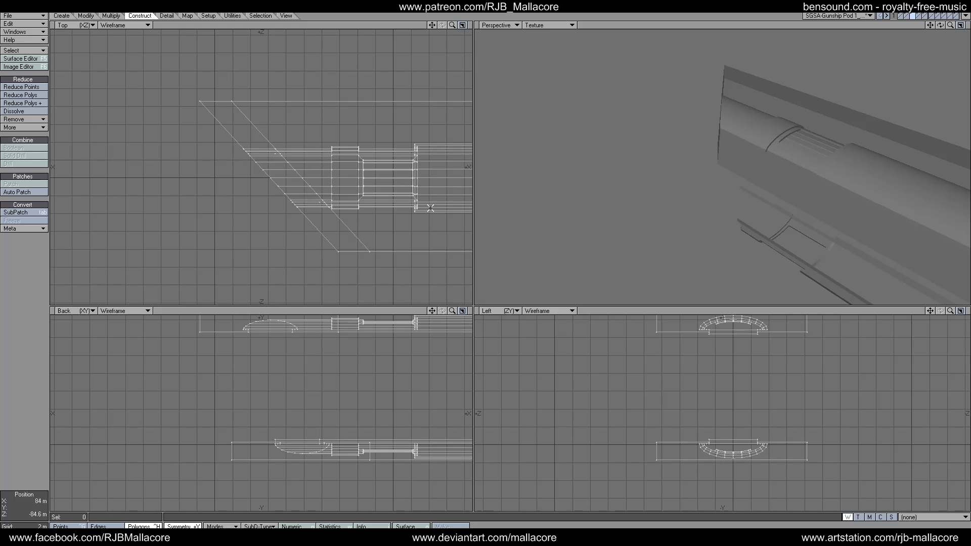
Step: Delete the end-cap polygons at the straight end of both half-cylinders and merge points with the automatic range
drag(451, 310, 493, 311)
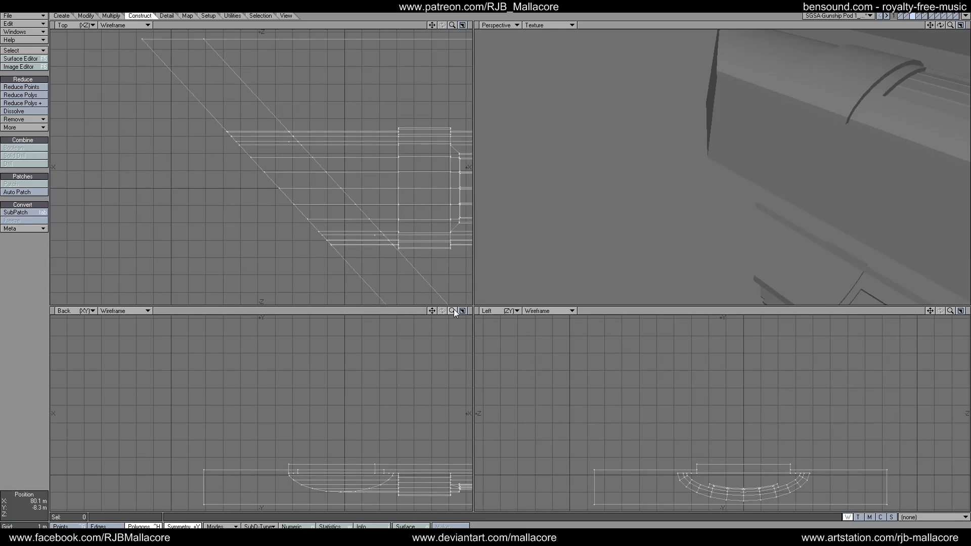
drag(432, 313, 363, 182)
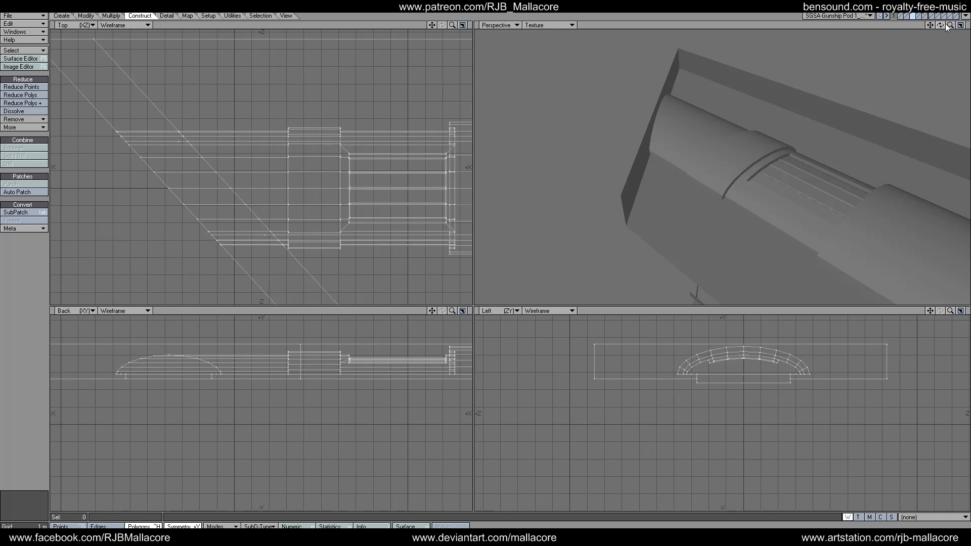
drag(939, 25, 814, 7)
drag(949, 25, 895, 25)
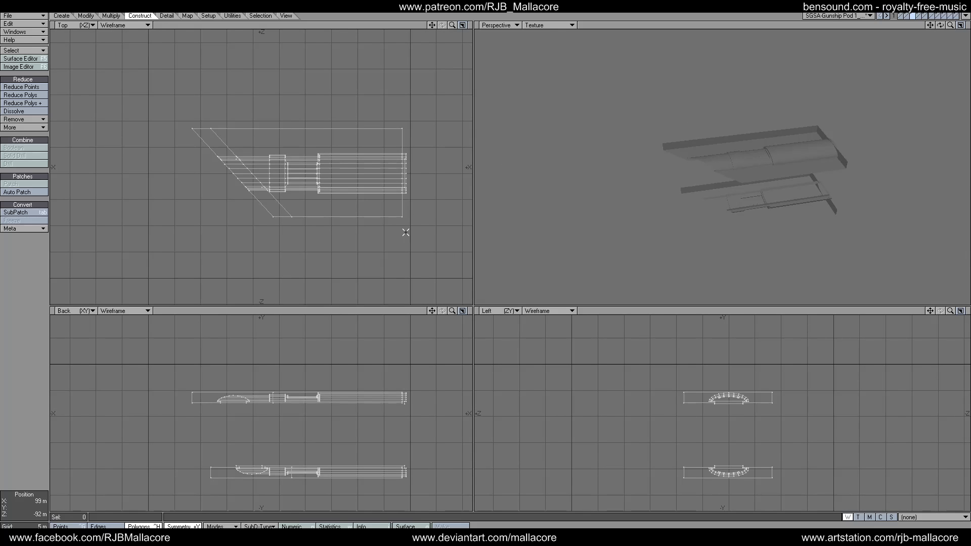
drag(451, 25, 214, 24)
click(150, 525)
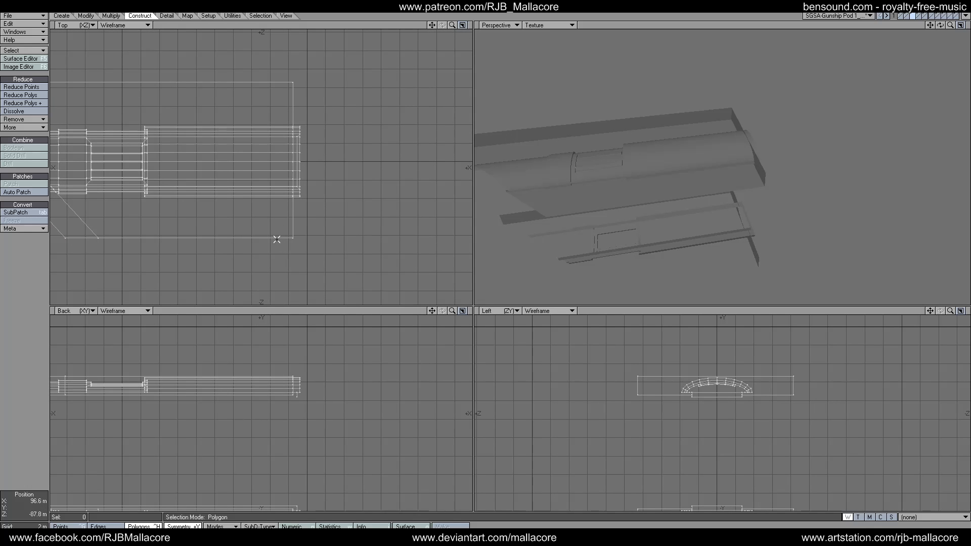
mouse_move(269, 133)
right_down()
mouse_move(336, 139)
mouse_move(273, 114)
mouse_move(286, 114)
right_up()
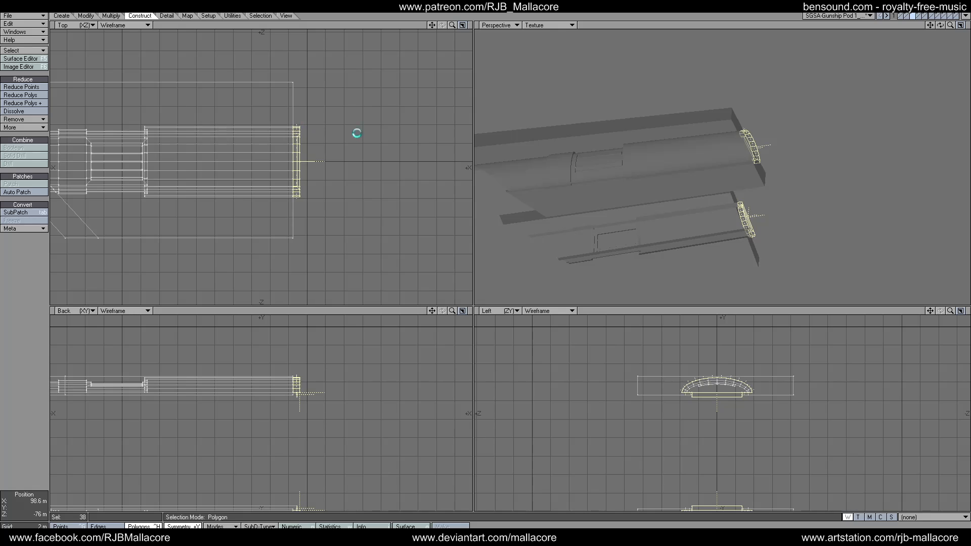
key(Delete)
drag(939, 26, 809, 64)
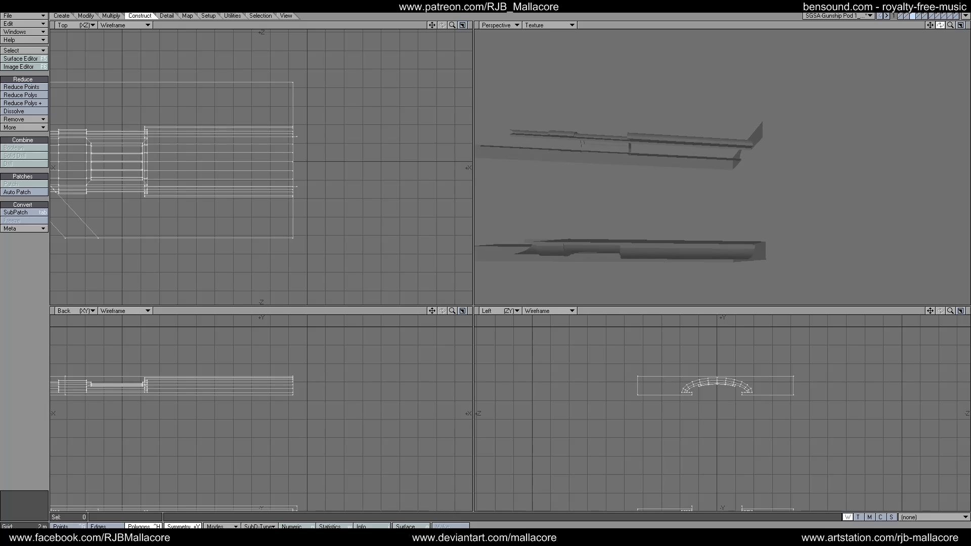
key(m)
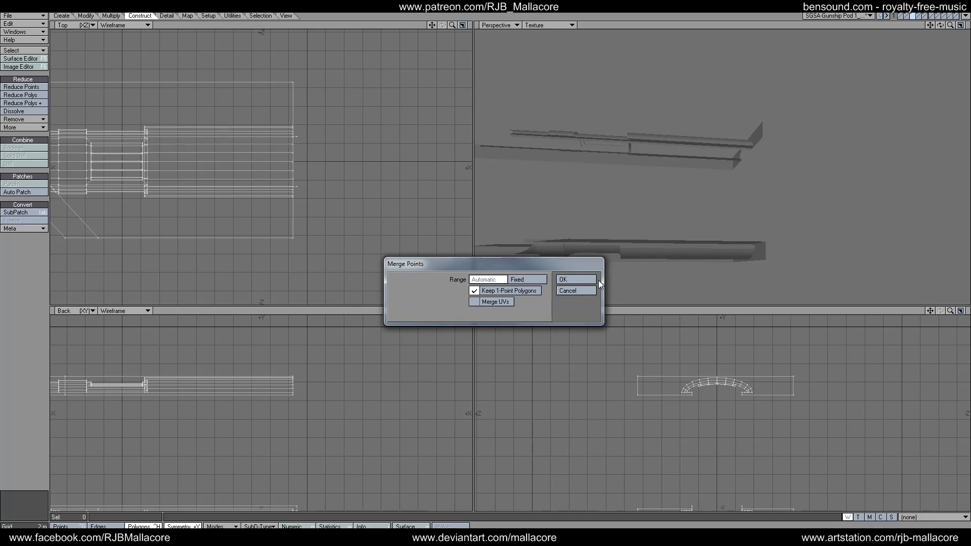
click(461, 277)
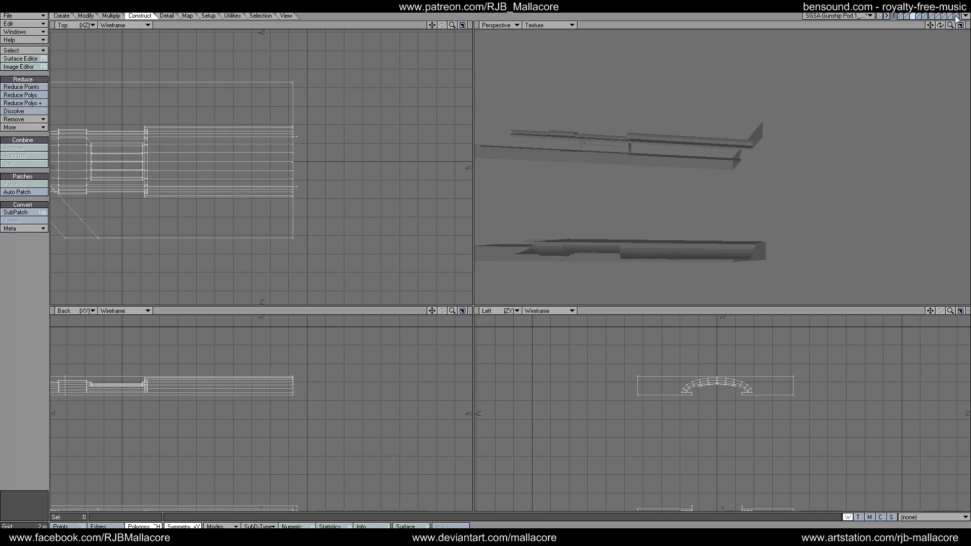
Step: Delete the two thin strip polygons sticking out past the cylinder's straight end and merge points with the automatic range
mouse_move(953, 26)
mouse_down()
mouse_move(910, 26)
mouse_move(936, 41)
mouse_move(910, 66)
mouse_move(951, 27)
mouse_move(963, 27)
mouse_up()
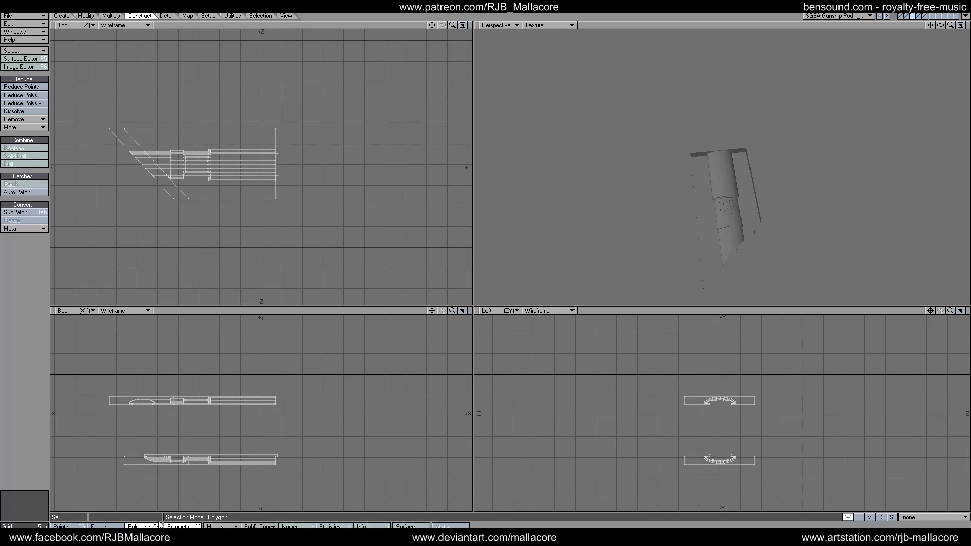
drag(452, 25, 449, 32)
click(304, 131)
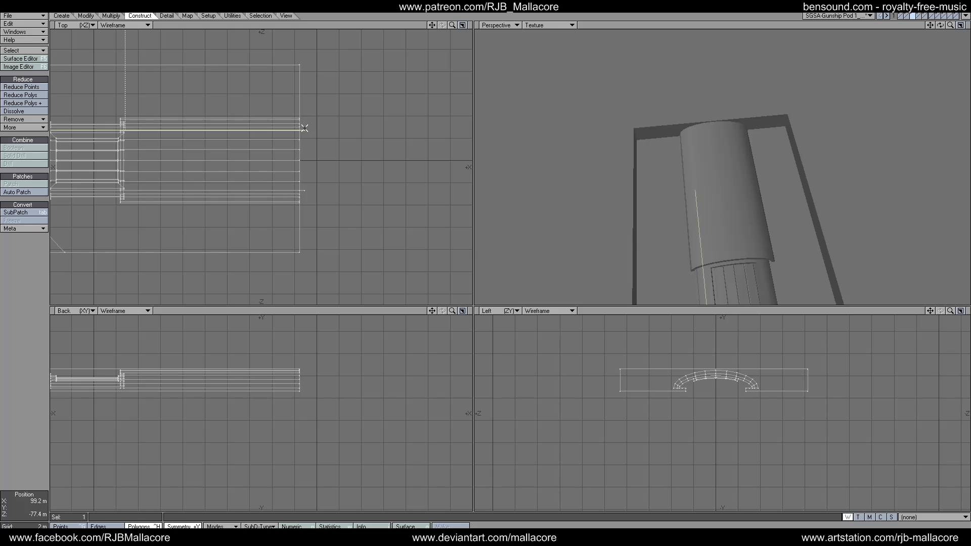
click(303, 189)
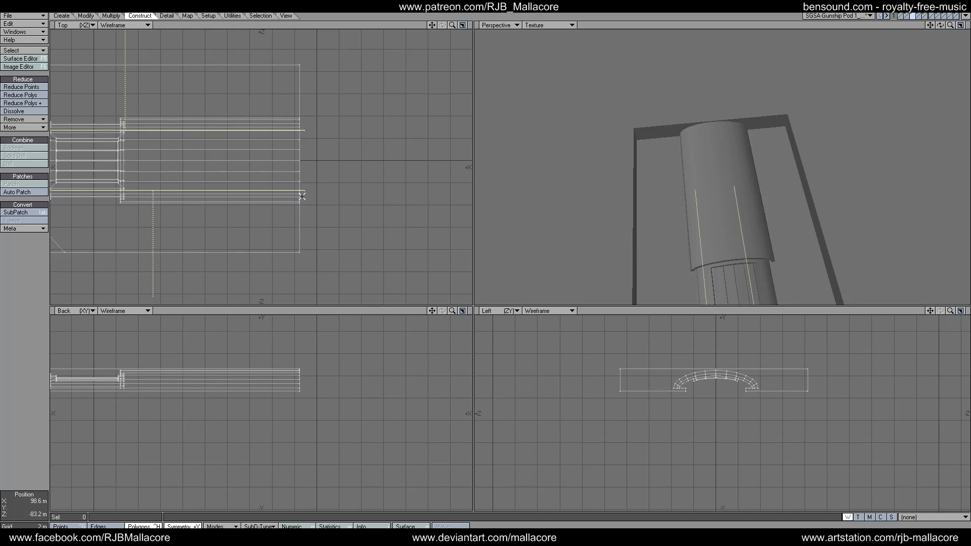
click(301, 196)
key(m)
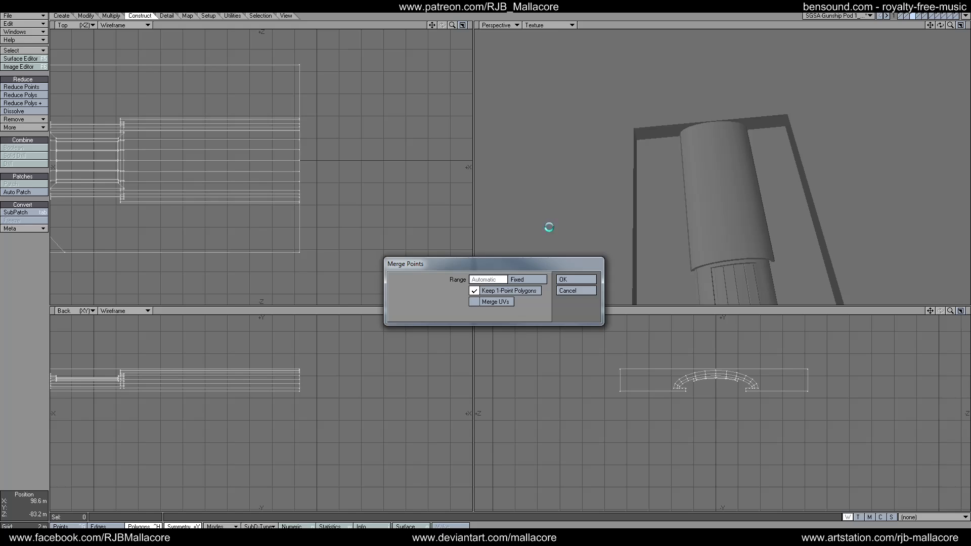
click(560, 279)
click(467, 281)
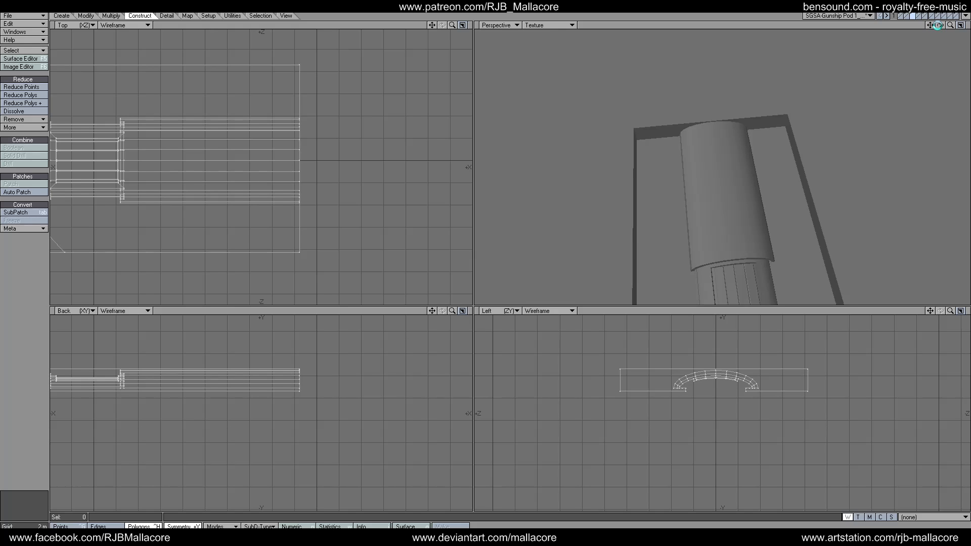
Step: Display the hull layers together with the recess to check the cylinder's fit, and return to the recess layer alone
drag(940, 25, 925, 14)
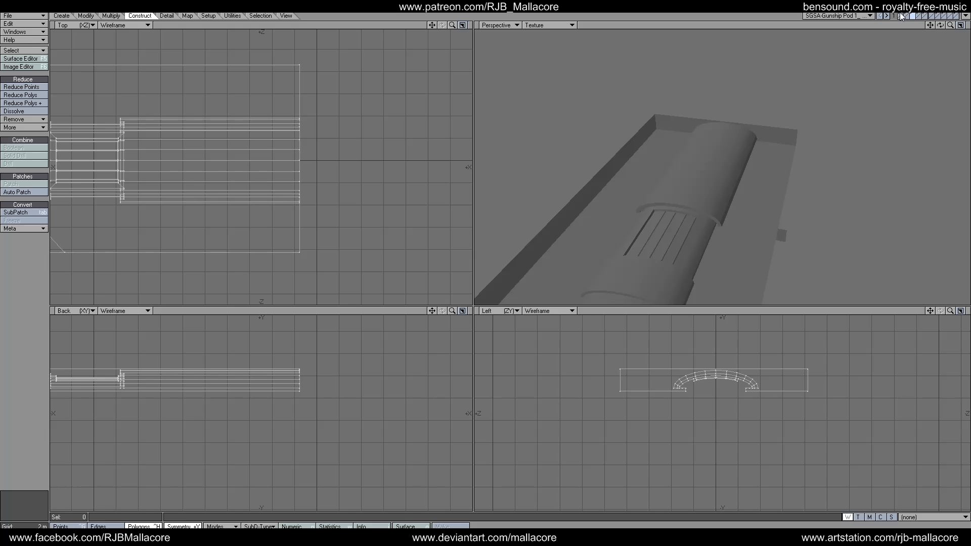
shift+click(901, 16)
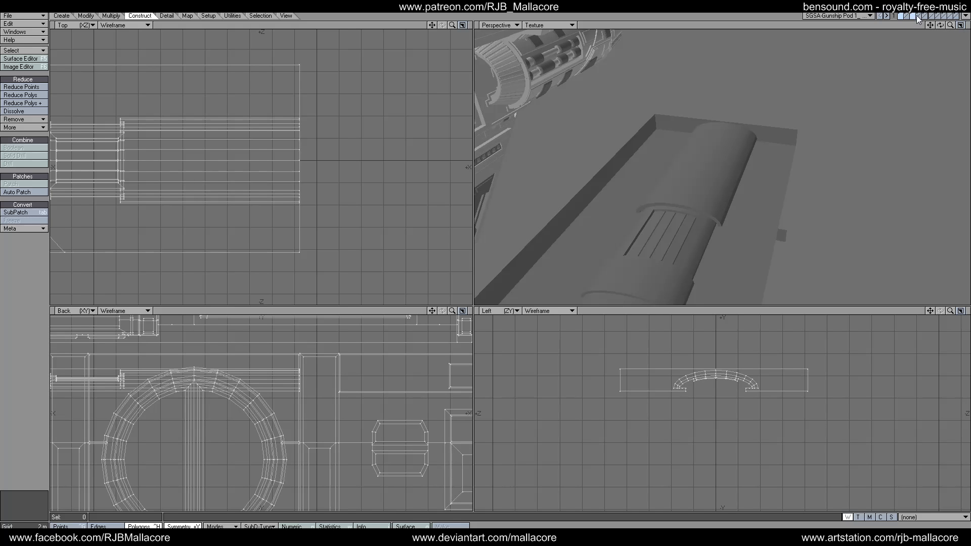
click(912, 14)
shift+click(906, 15)
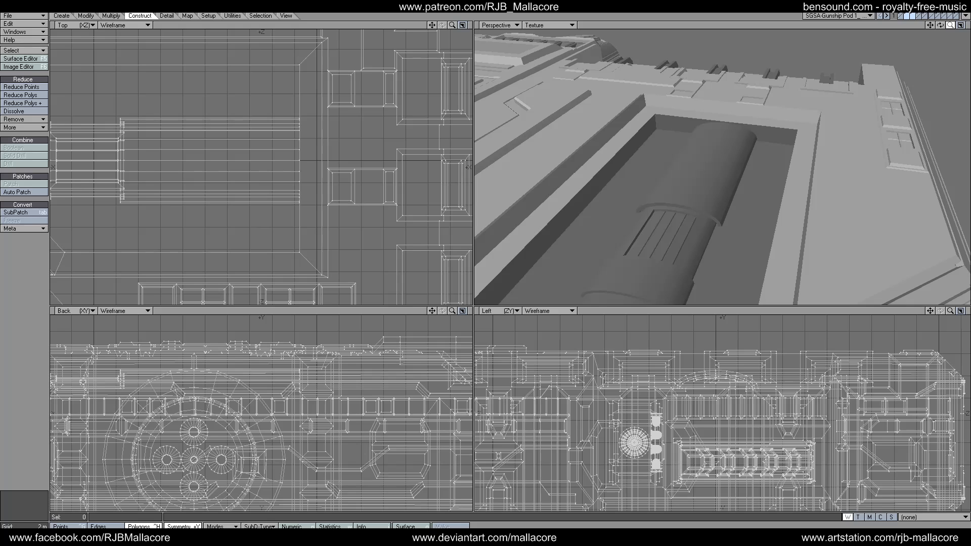
drag(949, 25, 933, 27)
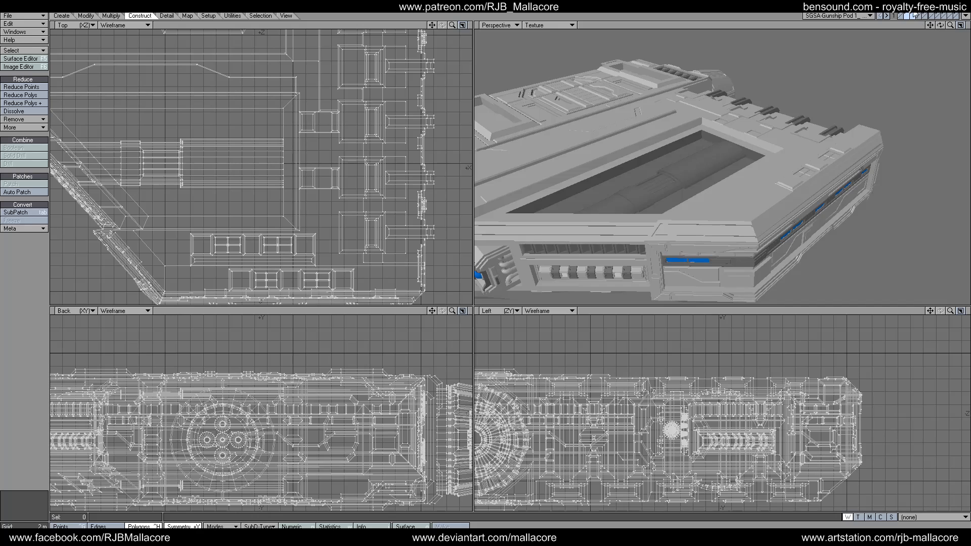
click(914, 16)
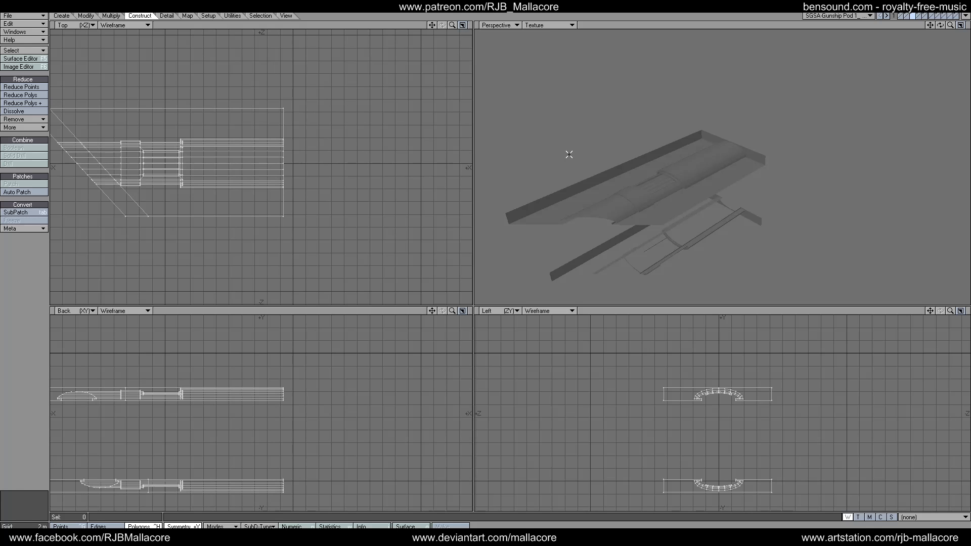
Step: Select the outer curved polygons of the upper half-cylinder's wide section, leaving out the recess side walls
drag(452, 25, 434, 27)
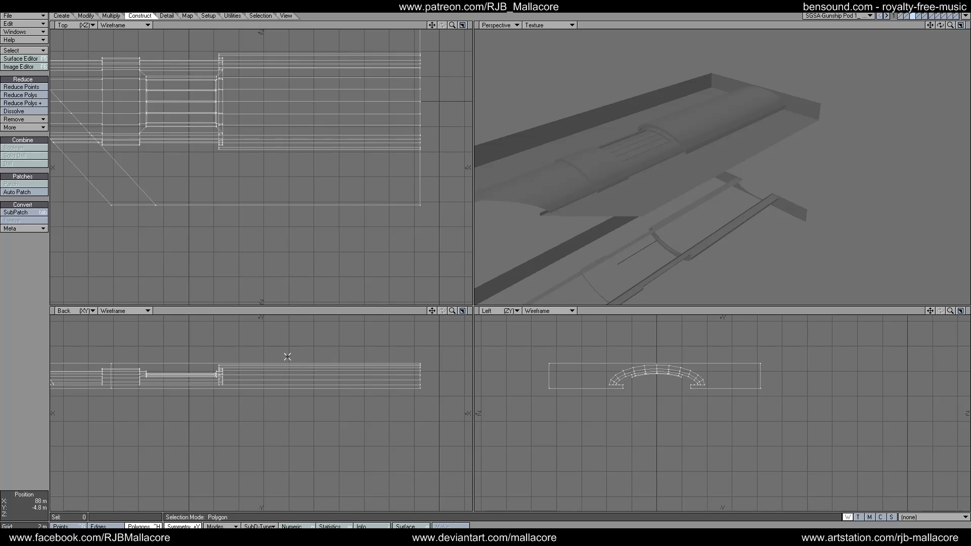
click(288, 377)
mouse_move(288, 377)
mouse_down()
mouse_move(286, 367)
mouse_move(286, 385)
mouse_move(285, 375)
mouse_up()
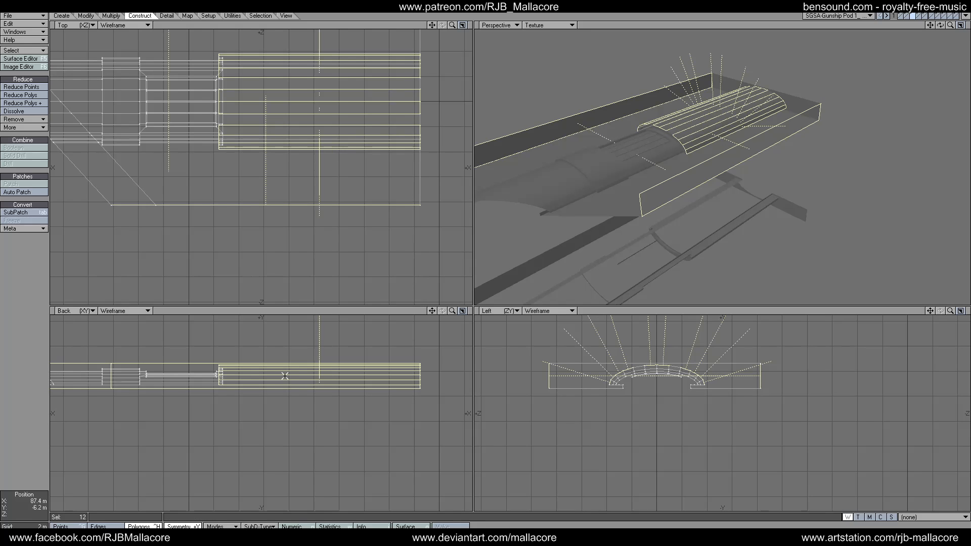
drag(207, 374, 201, 393)
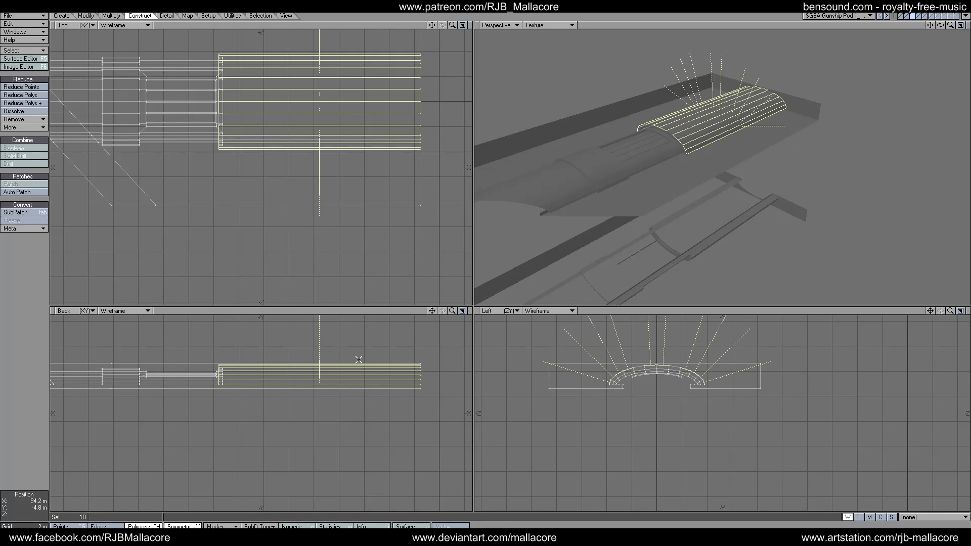
drag(430, 315, 432, 316)
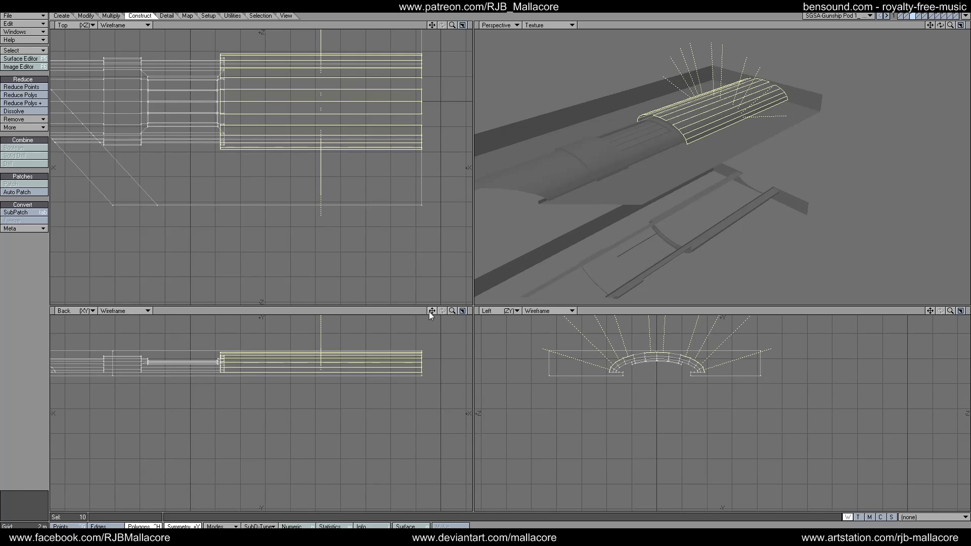
click(325, 360)
drag(325, 360, 324, 345)
drag(219, 337, 206, 380)
Step: Add the outer curved polygons of the lower half-cylinder's wide section to the selection, excluding the recess side walls
mouse_move(433, 311)
mouse_down()
mouse_move(434, 187)
mouse_move(432, 317)
mouse_up()
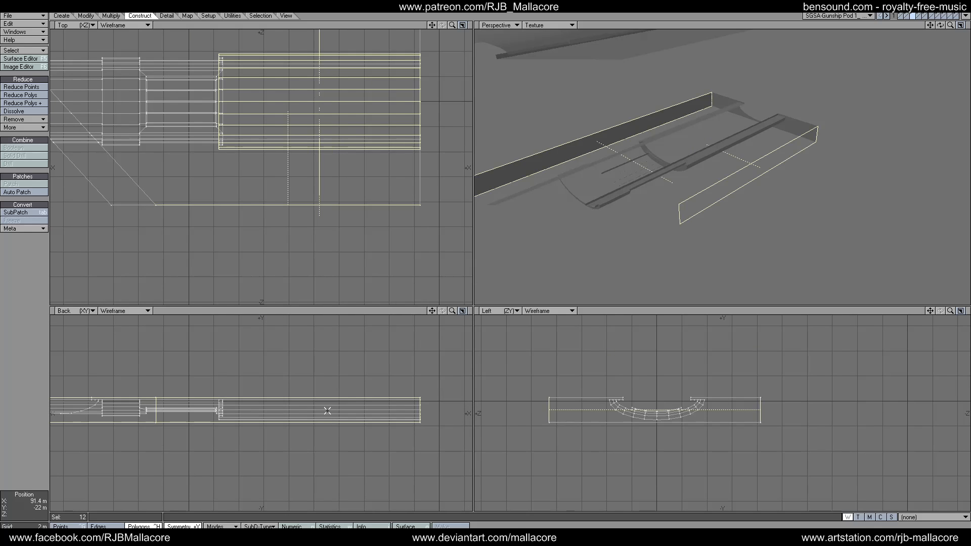
drag(326, 405, 325, 403)
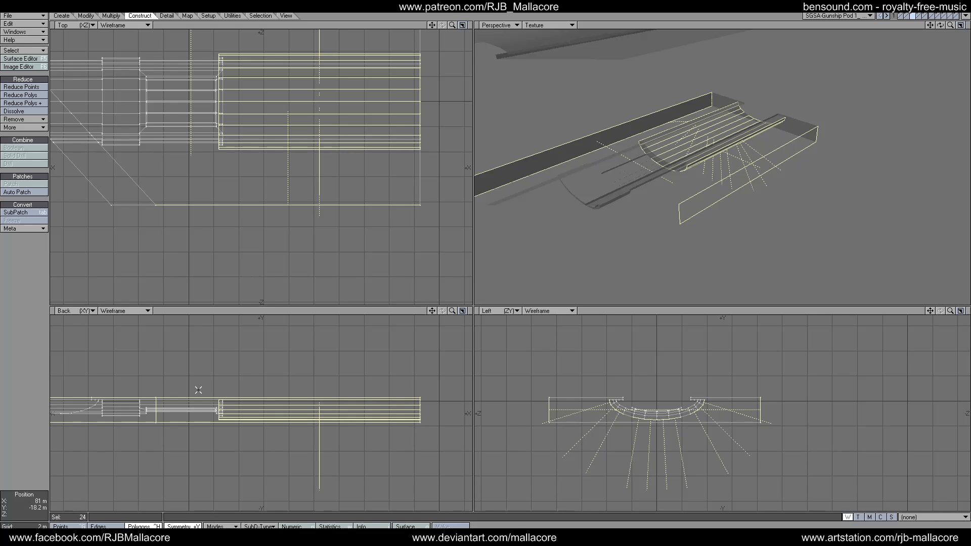
drag(199, 390, 196, 412)
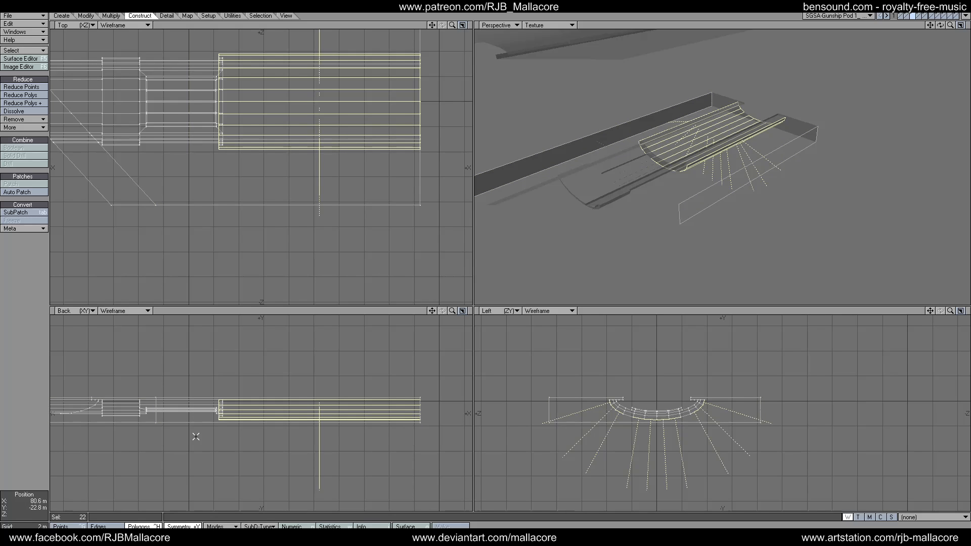
drag(286, 436, 280, 406)
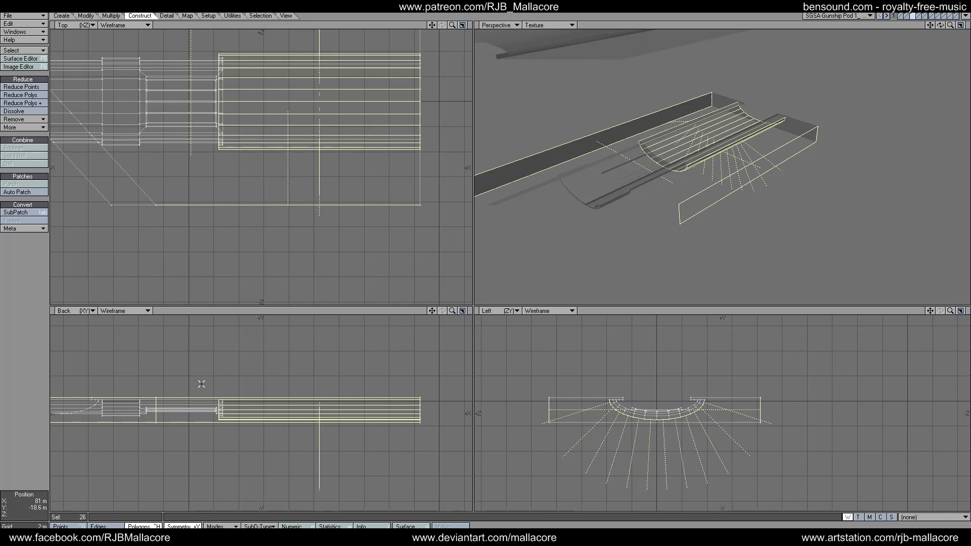
drag(200, 383, 196, 425)
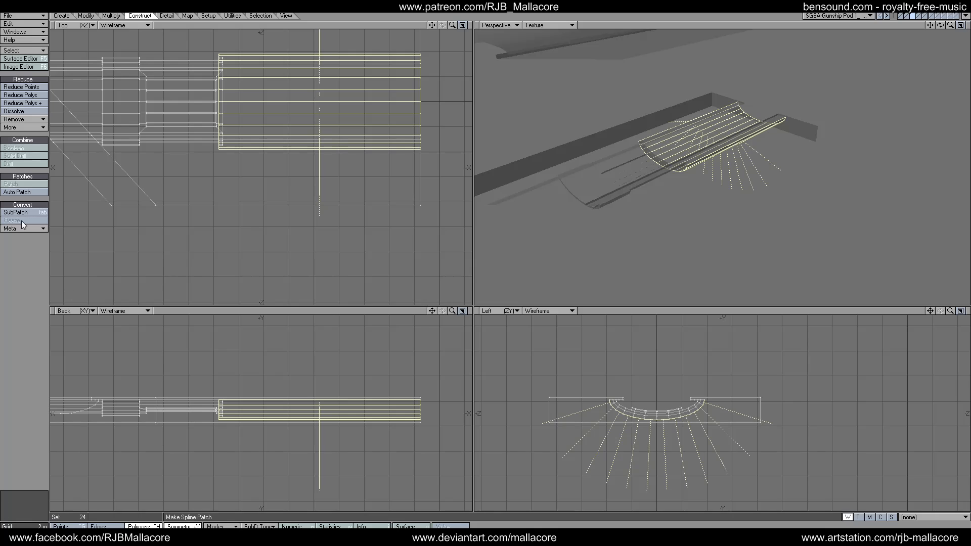
Step: Knife two crosswise cuts through the selected wide section near its end facing the narrow grooved part
click(112, 16)
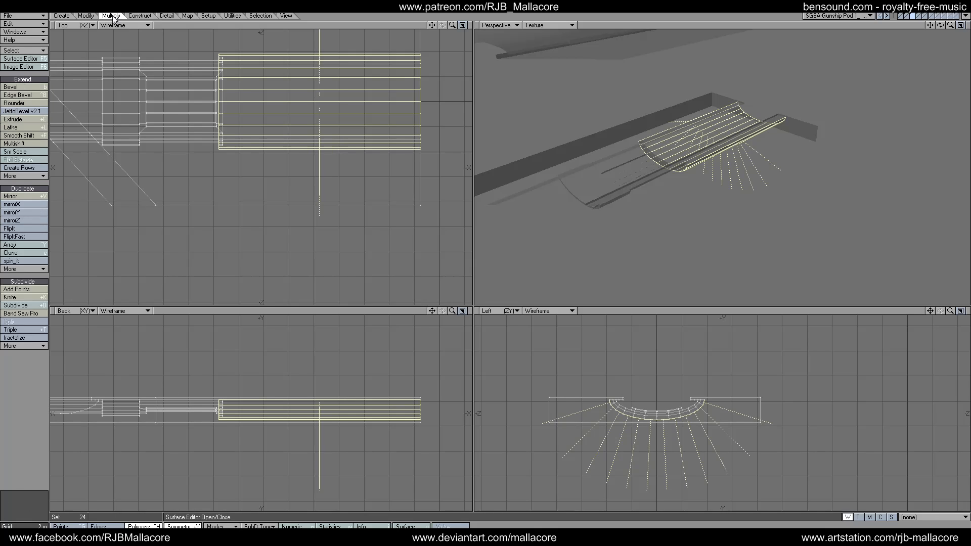
click(15, 297)
drag(248, 49, 249, 165)
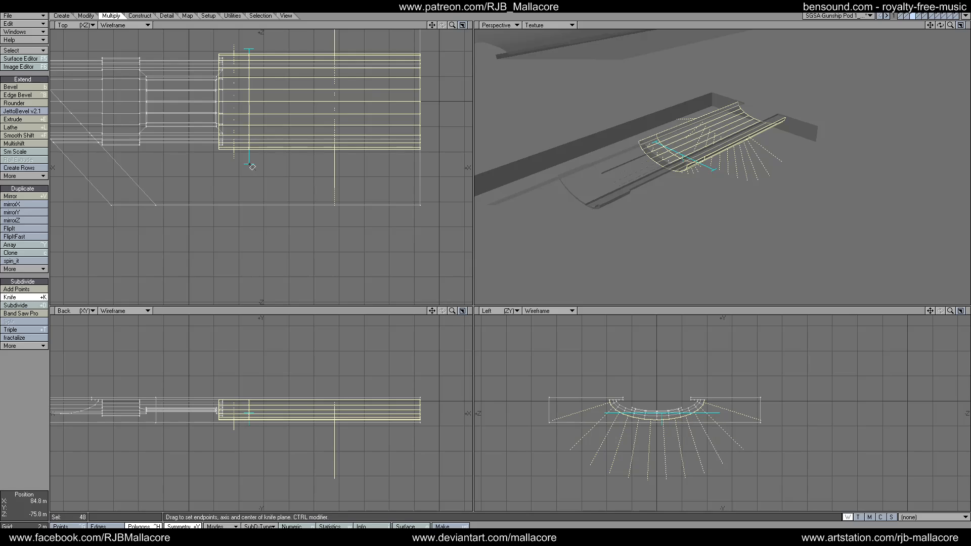
key(space)
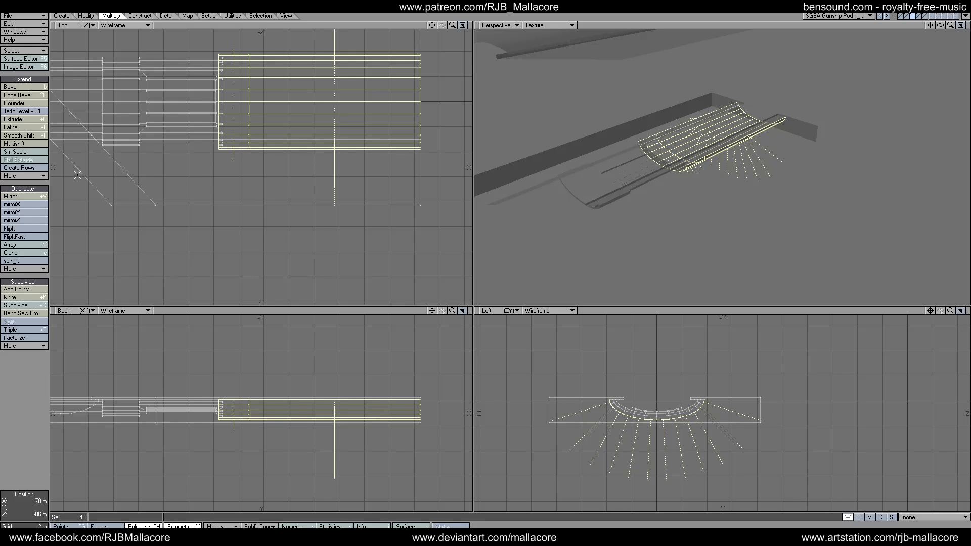
click(16, 297)
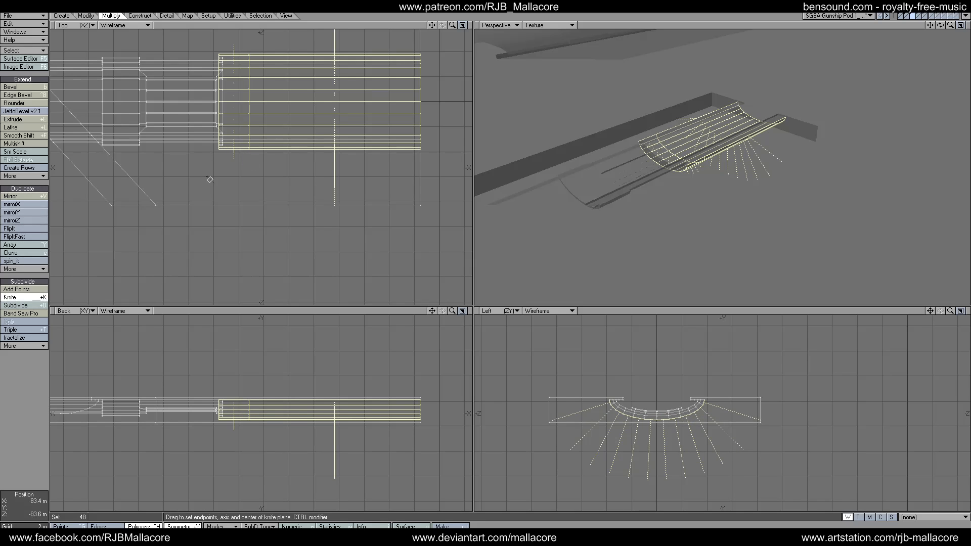
drag(273, 49, 275, 173)
key(space)
Step: Knife two more straight crosswise cuts through the wide section near the cylinder's straight end, mirroring the spacing of the first pair
click(14, 297)
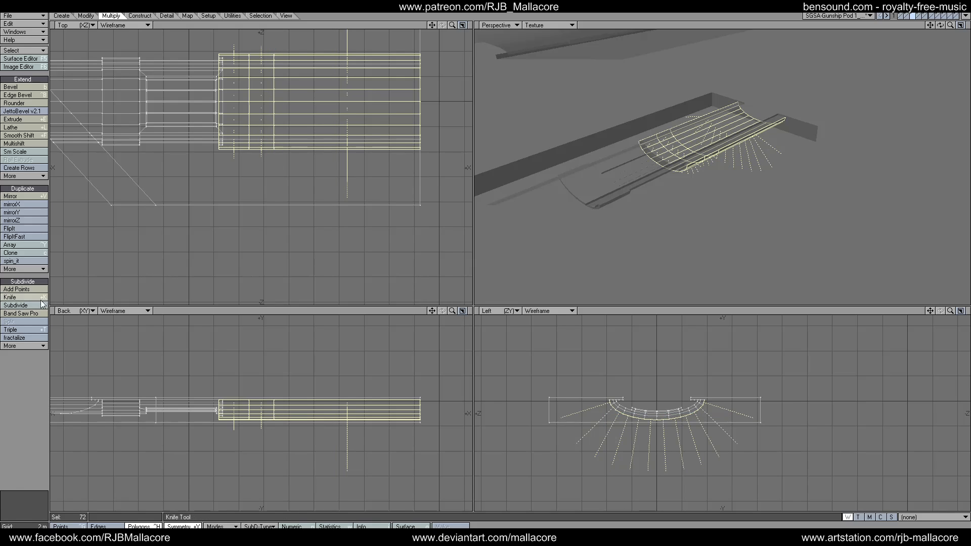
drag(388, 44, 387, 165)
key(space)
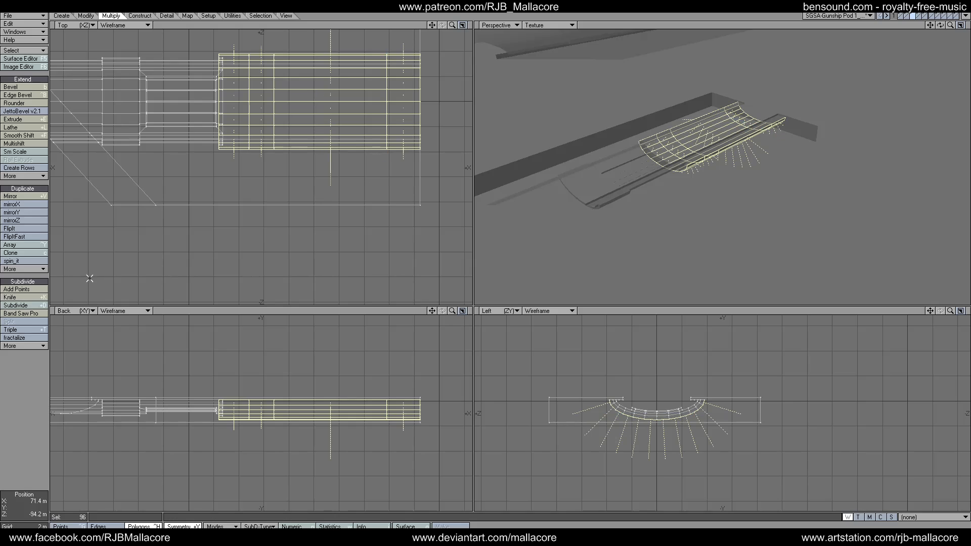
click(15, 297)
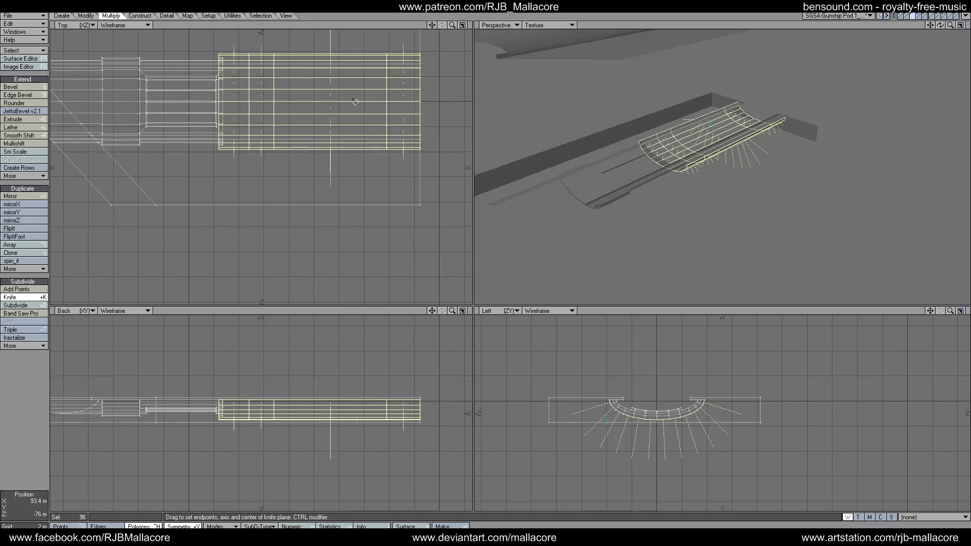
drag(356, 52, 363, 156)
drag(362, 52, 364, 50)
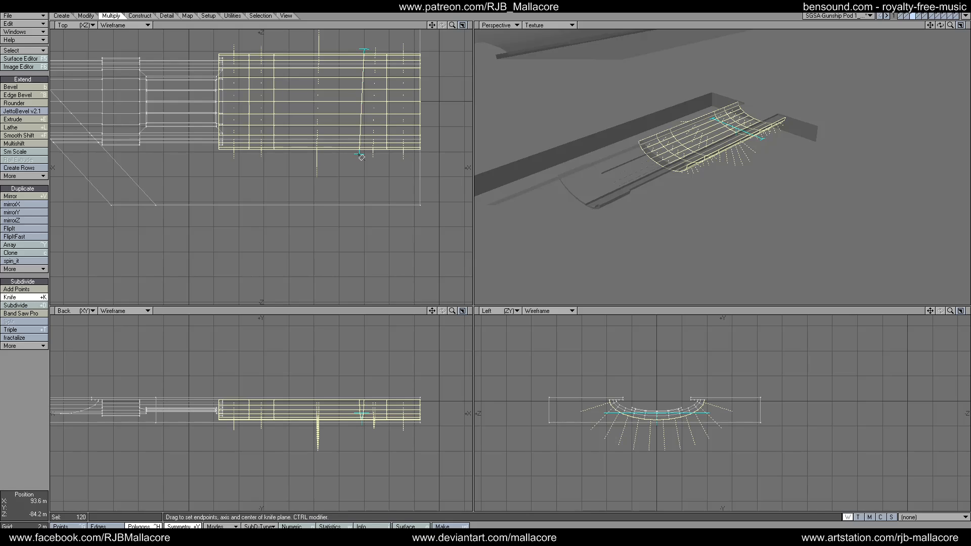
drag(365, 158, 361, 157)
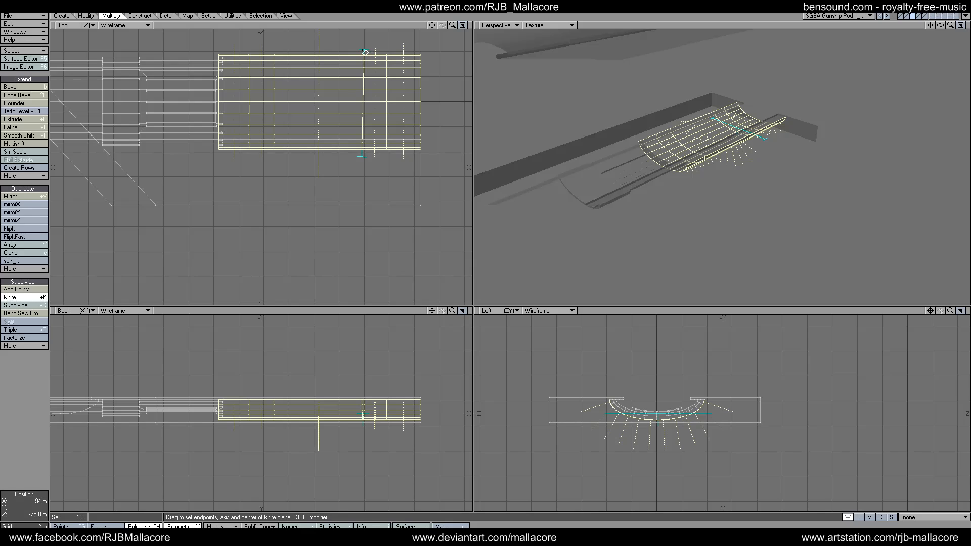
drag(365, 50, 364, 51)
key(space)
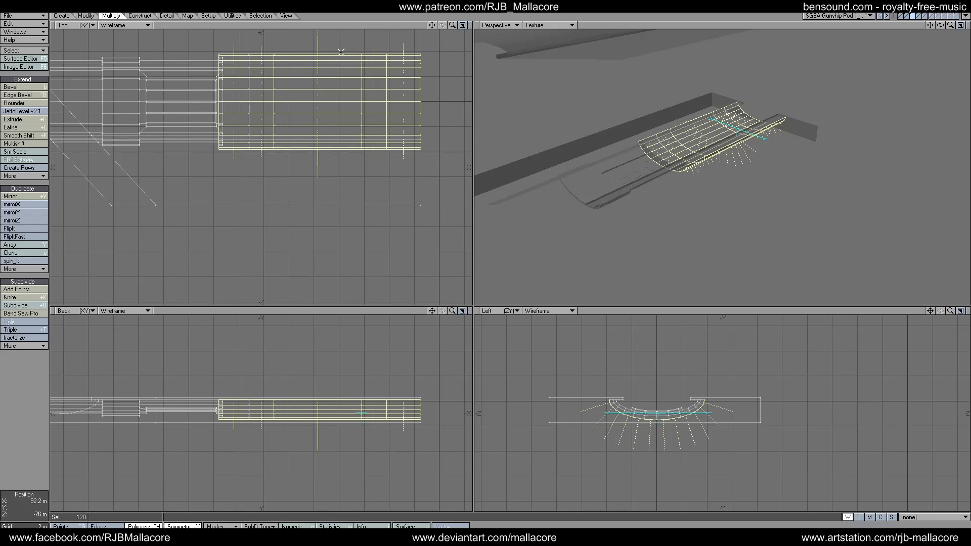
Step: Deselect the wide section's end and middle polygons, keeping only the two narrow bands between the paired cuts selected
mouse_move(236, 41)
mouse_down()
mouse_move(236, 160)
mouse_move(239, 76)
mouse_move(233, 101)
mouse_up()
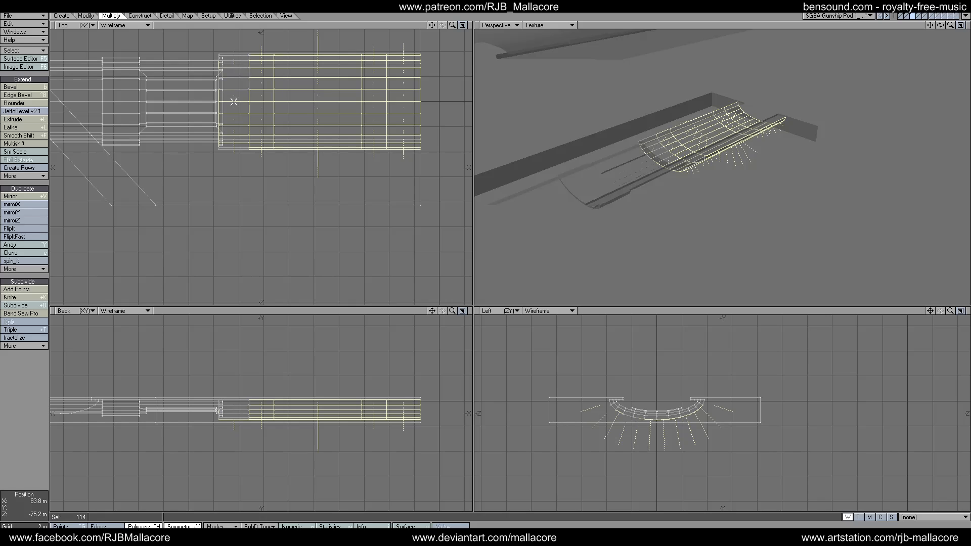
mouse_move(230, 138)
mouse_down()
mouse_move(228, 156)
mouse_move(234, 57)
mouse_up()
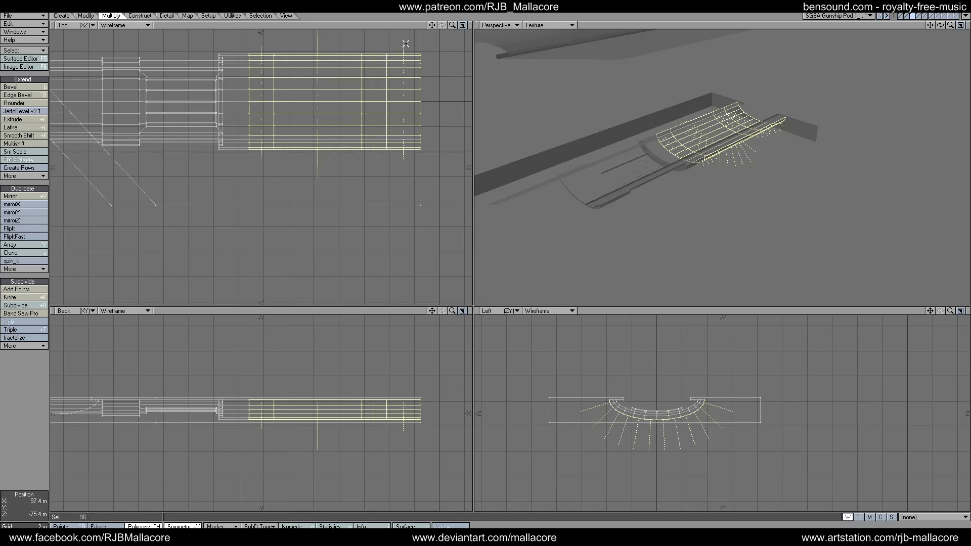
mouse_move(405, 44)
mouse_down()
mouse_move(397, 167)
mouse_move(405, 53)
mouse_move(402, 146)
mouse_move(408, 56)
mouse_move(402, 138)
mouse_up()
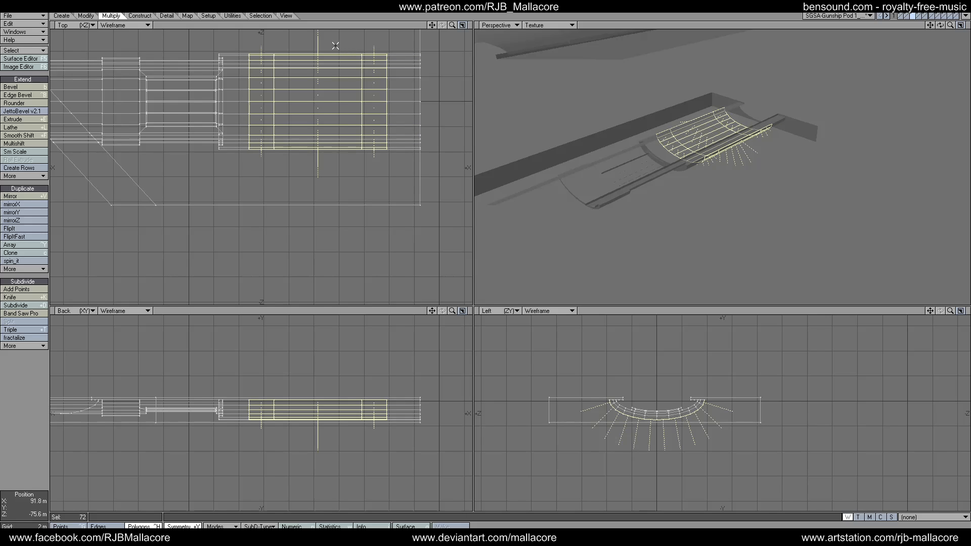
click(334, 55)
mouse_move(329, 105)
mouse_down()
mouse_move(320, 152)
mouse_move(332, 63)
mouse_move(314, 156)
mouse_move(325, 118)
mouse_up()
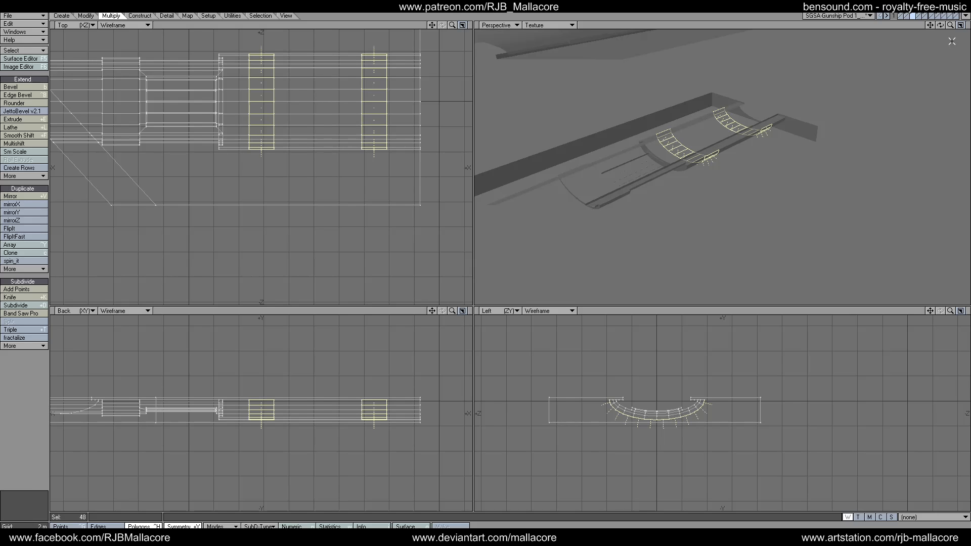
Step: Multishift the two selected bands on both half-cylinders with an inset amount of 200 mm
drag(939, 25, 913, 68)
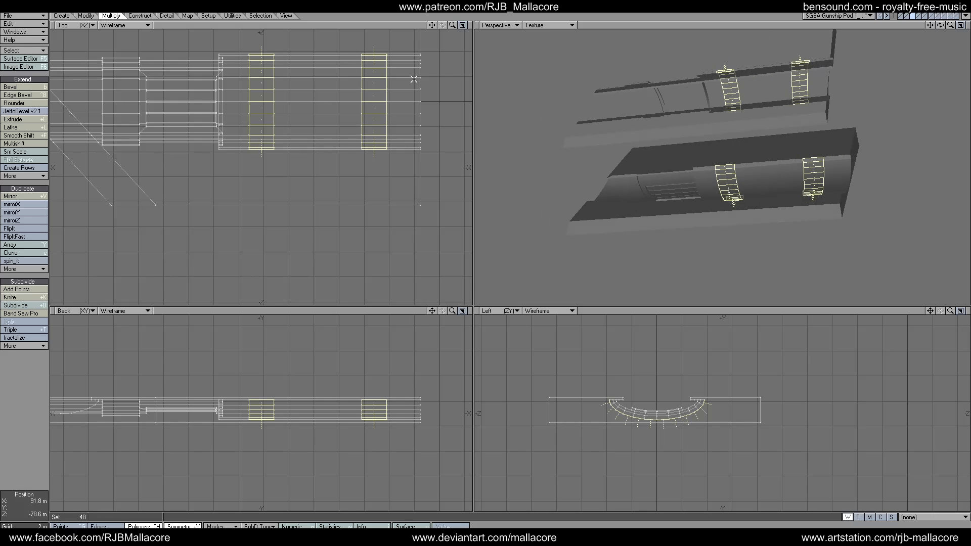
click(21, 143)
text(n)
text(.2)
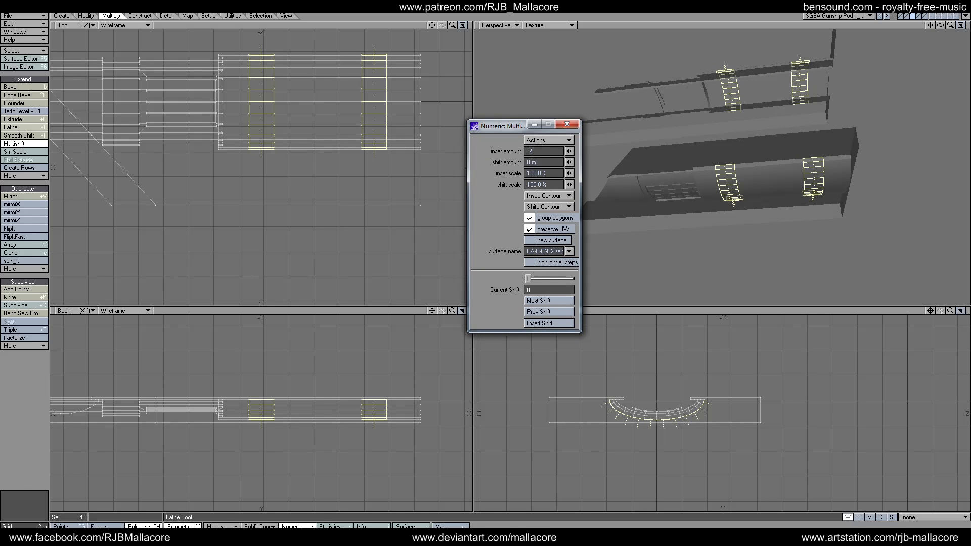
key(Tab)
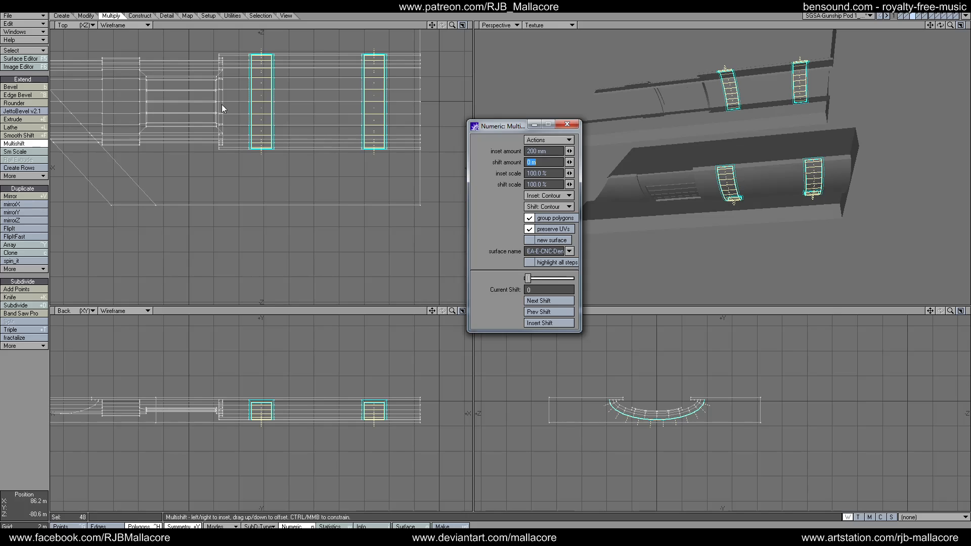
click(567, 124)
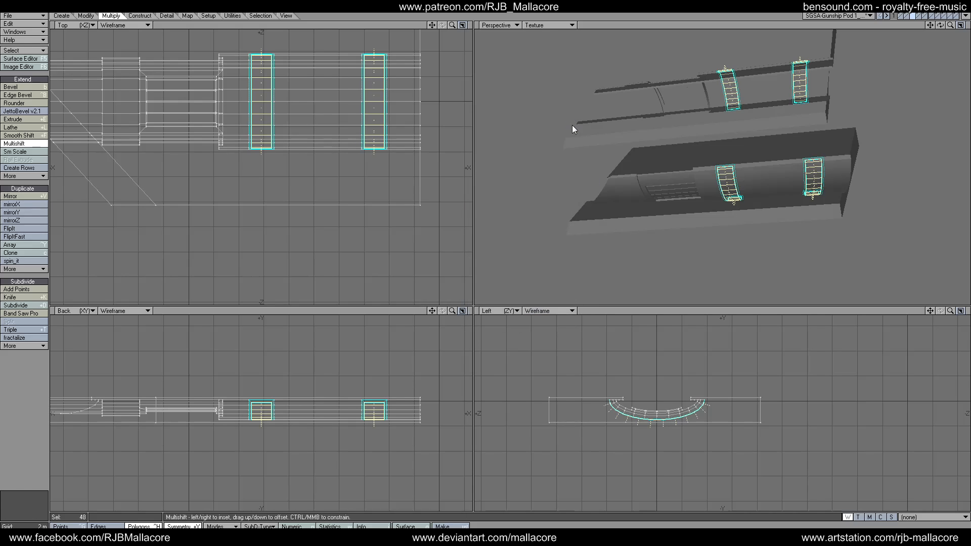
key(space)
Step: Multishift the inset bands outward by a shift amount of 200 mm with no inset, and clear the selection
click(23, 144)
key(n)
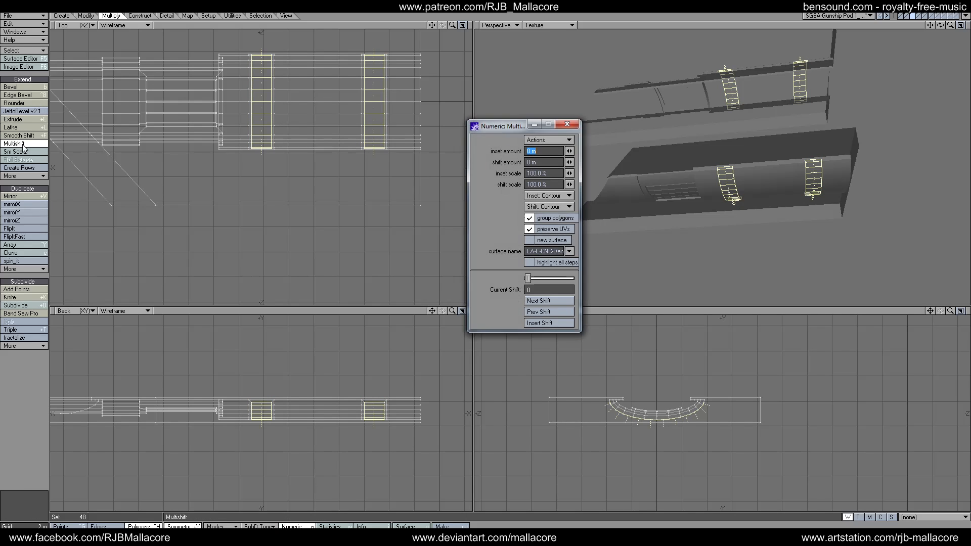
key(Tab)
text(.2)
key(Tab)
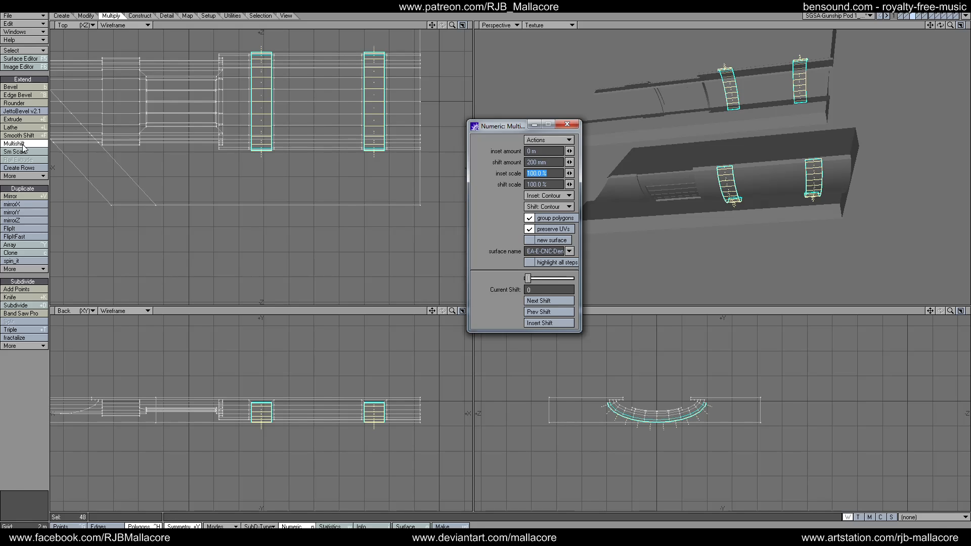
click(568, 125)
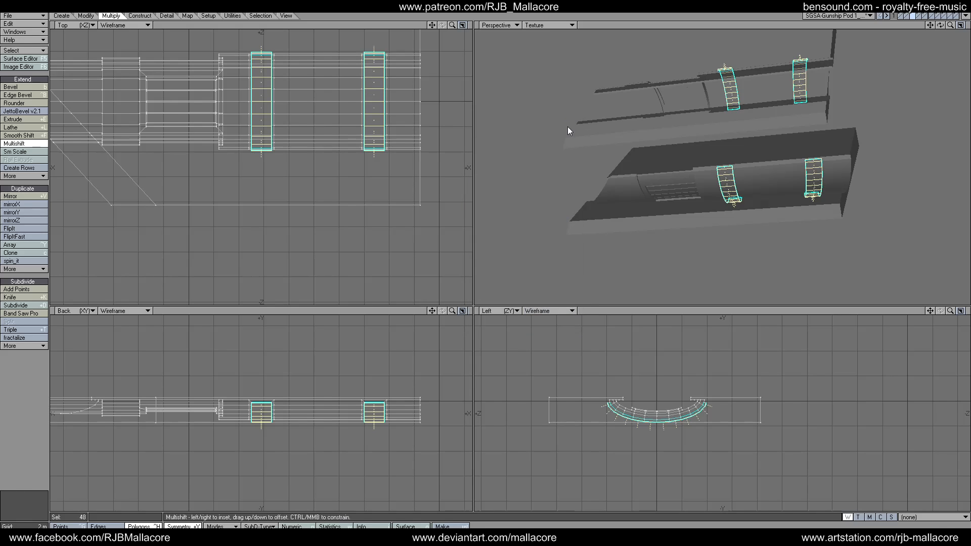
key(space)
click(35, 384)
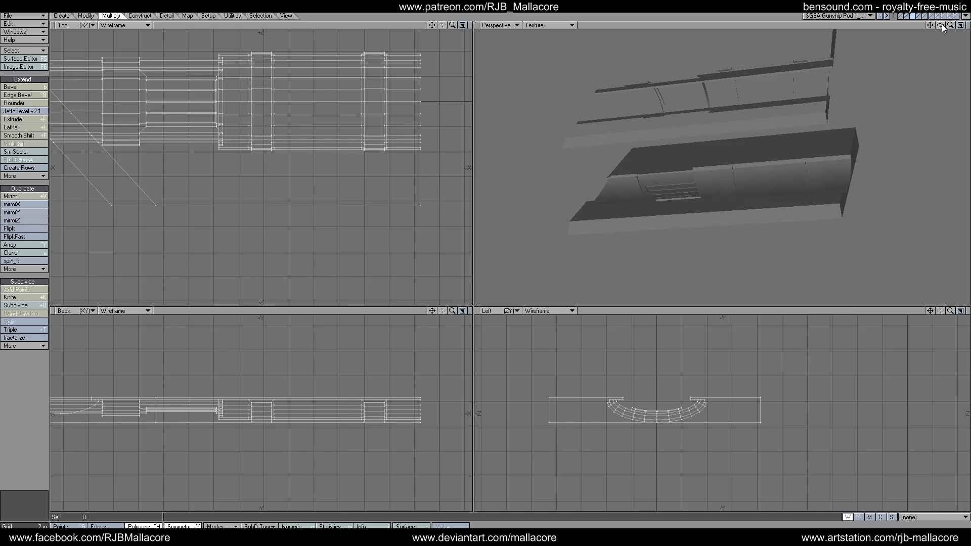
Step: Bevel the two central polygons between the raised bands on both half-cylinders with 50 mm shift and 50 mm inset, and deselect them
drag(942, 25, 868, 103)
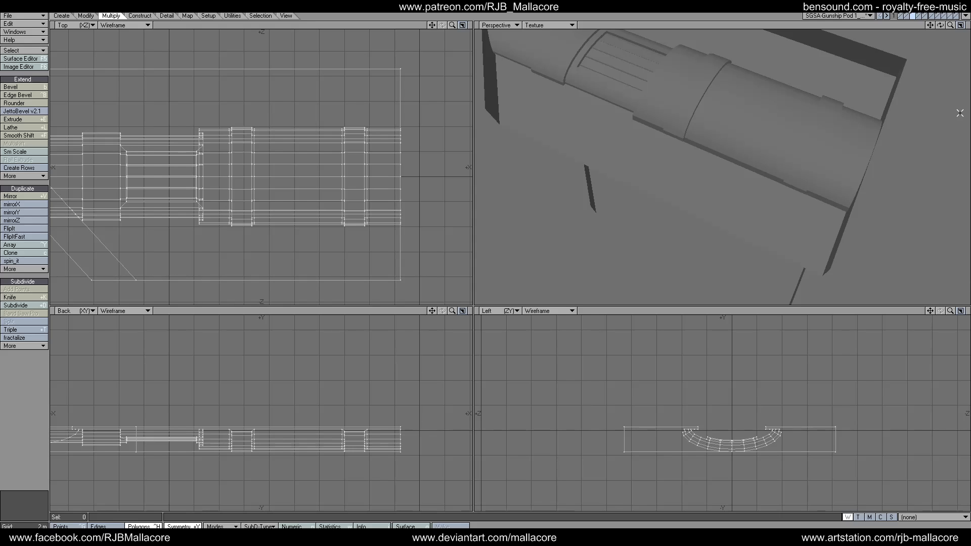
drag(950, 25, 918, 48)
click(757, 130)
click(753, 125)
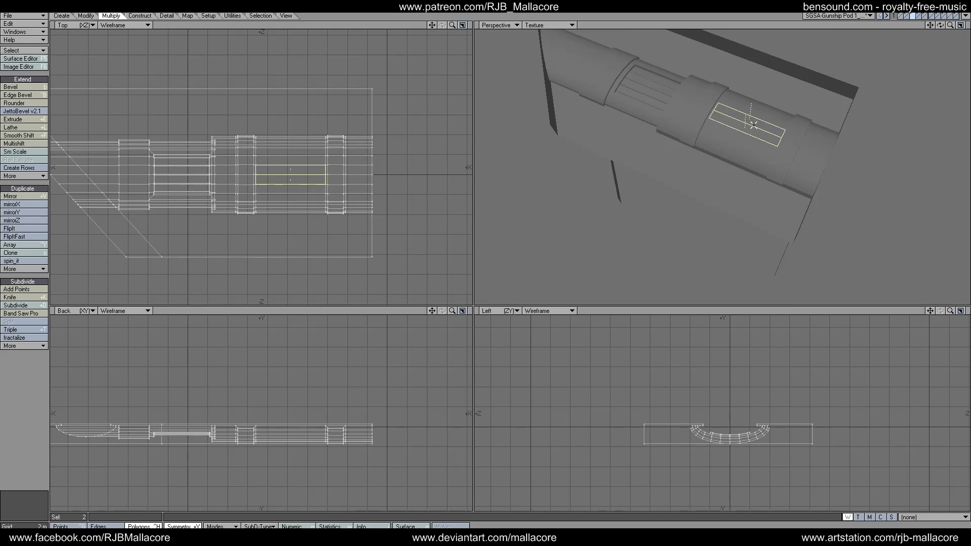
click(265, 170)
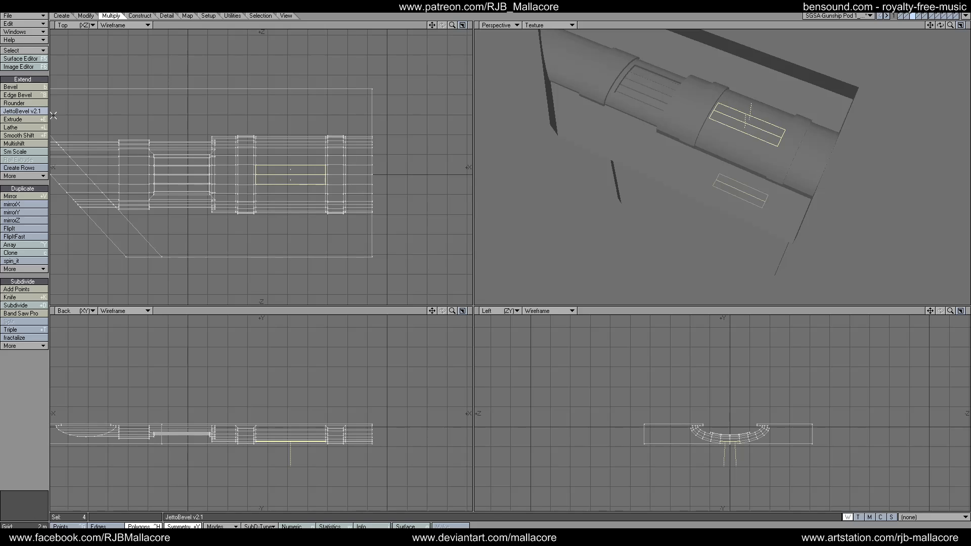
click(21, 86)
key(n)
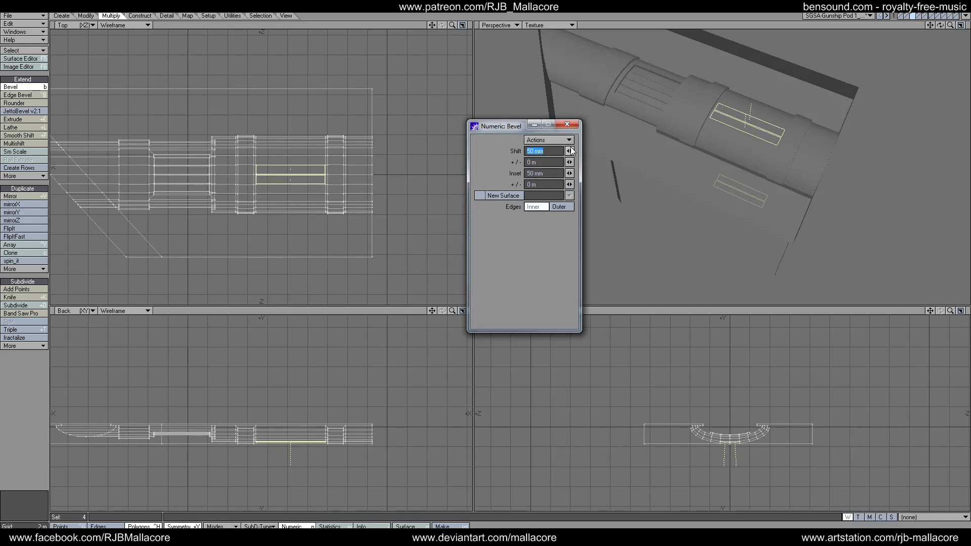
click(562, 127)
key(space)
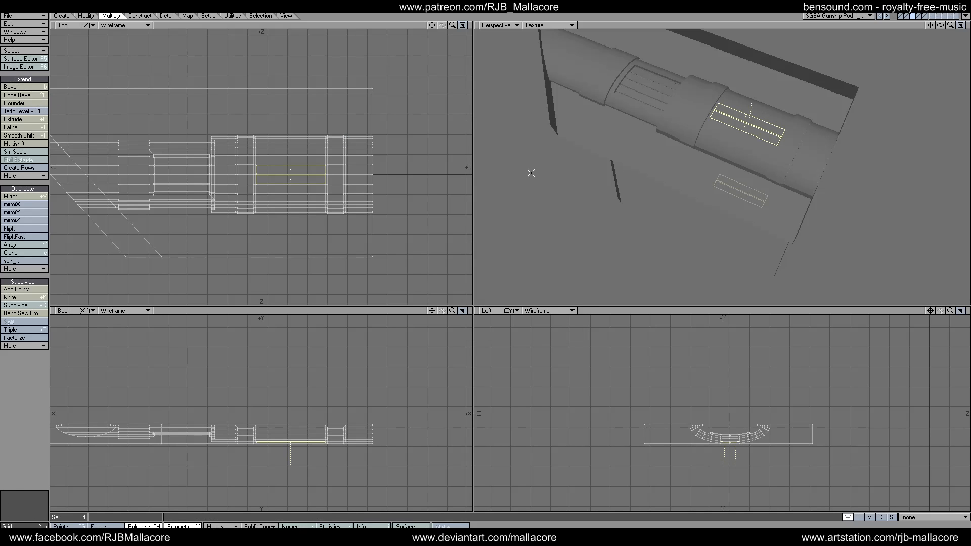
click(45, 399)
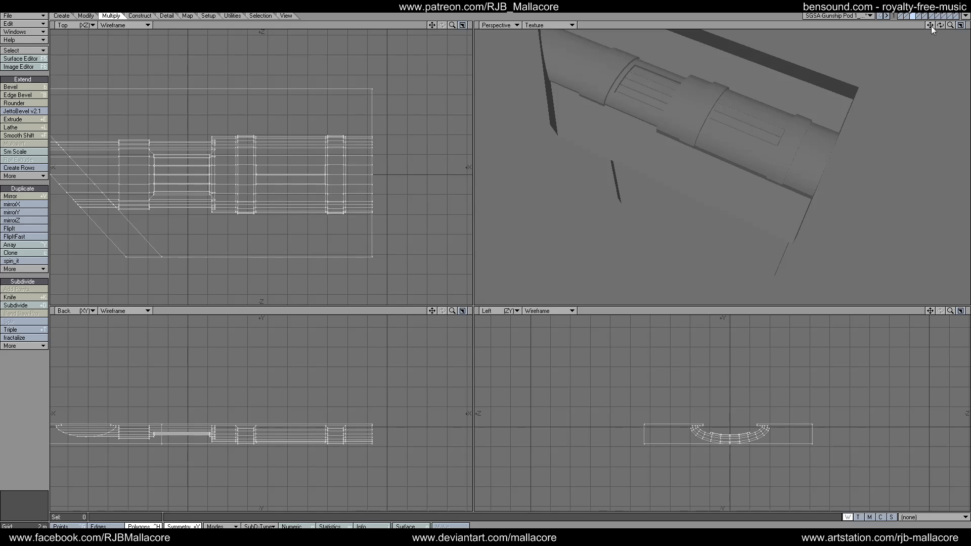
Step: Display the hull together with the recess to check the detailed cylinder in its opening, and return to the recess layer alone
drag(936, 29, 879, 173)
click(908, 17)
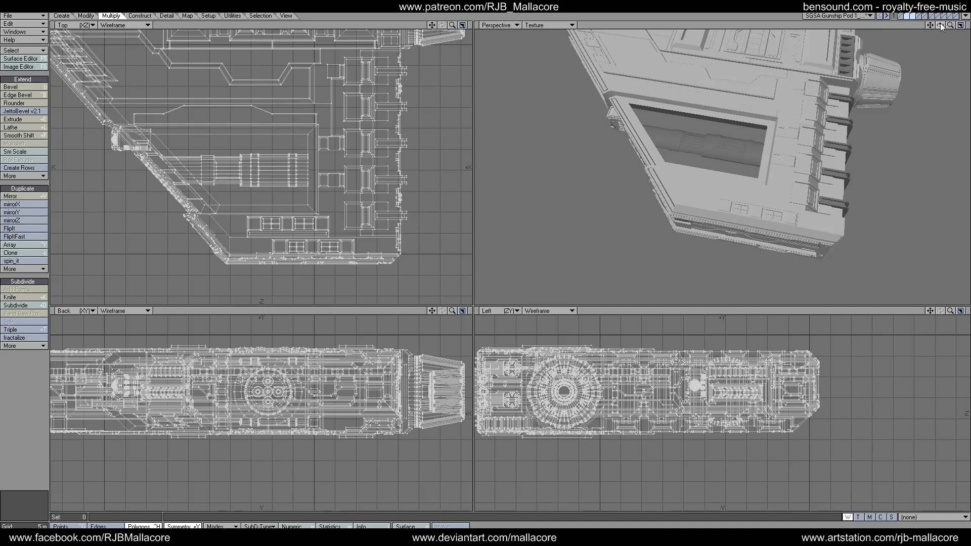
mouse_move(950, 24)
mouse_down()
mouse_move(970, 28)
mouse_move(949, 26)
mouse_up()
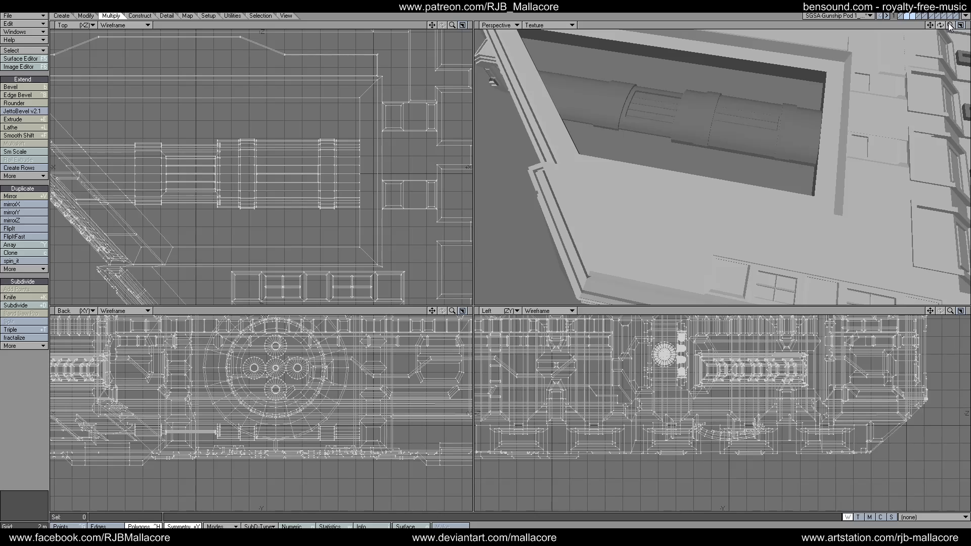
click(913, 16)
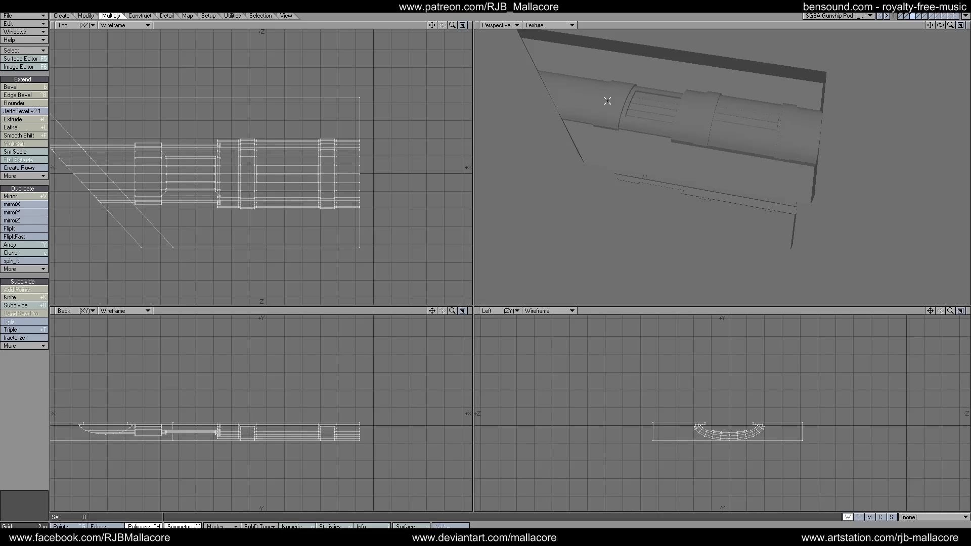
Step: Multishift two separated polygons, skipping the middle ones, on the raised band beside the slanted end of both half-cylinders with a 300 mm inset
click(147, 184)
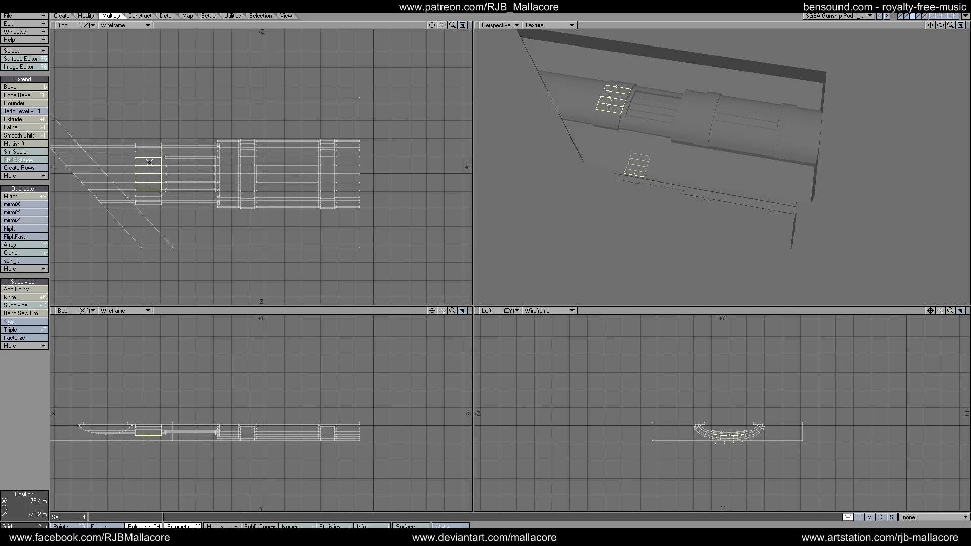
click(150, 173)
click(37, 145)
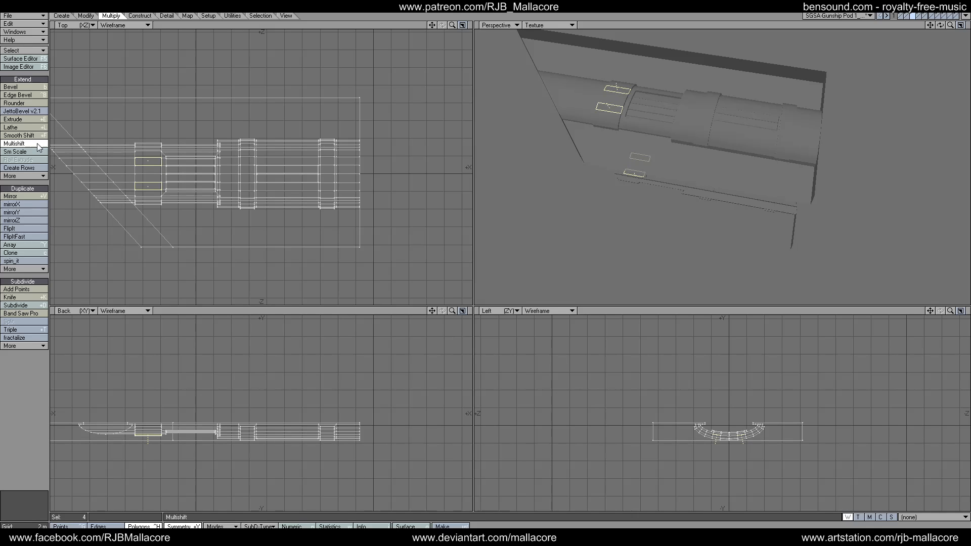
key(n)
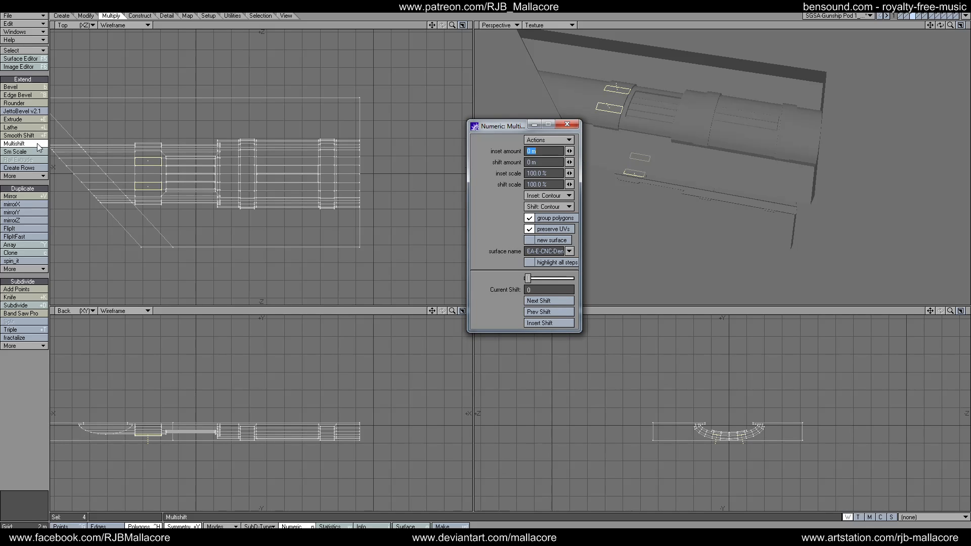
text(.3)
key(Tab)
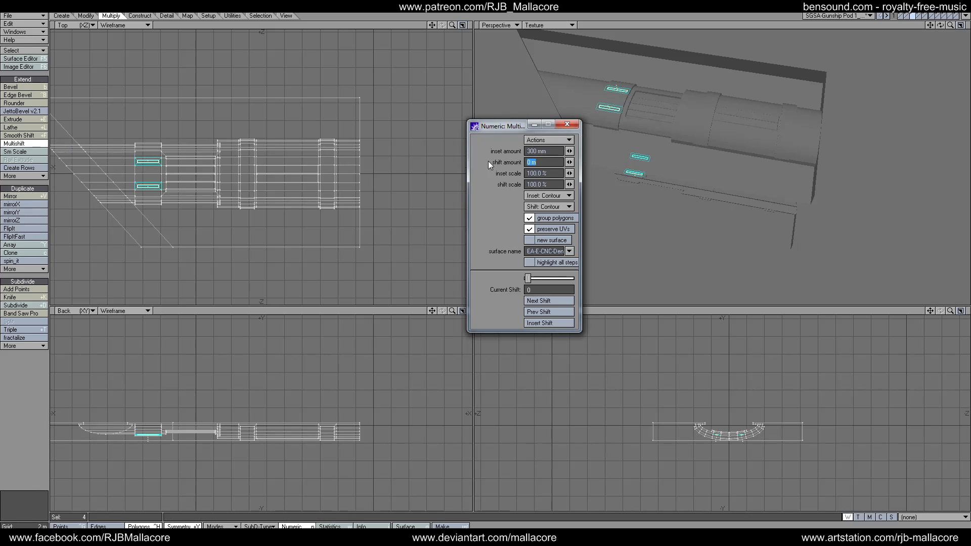
key(Tab)
click(565, 126)
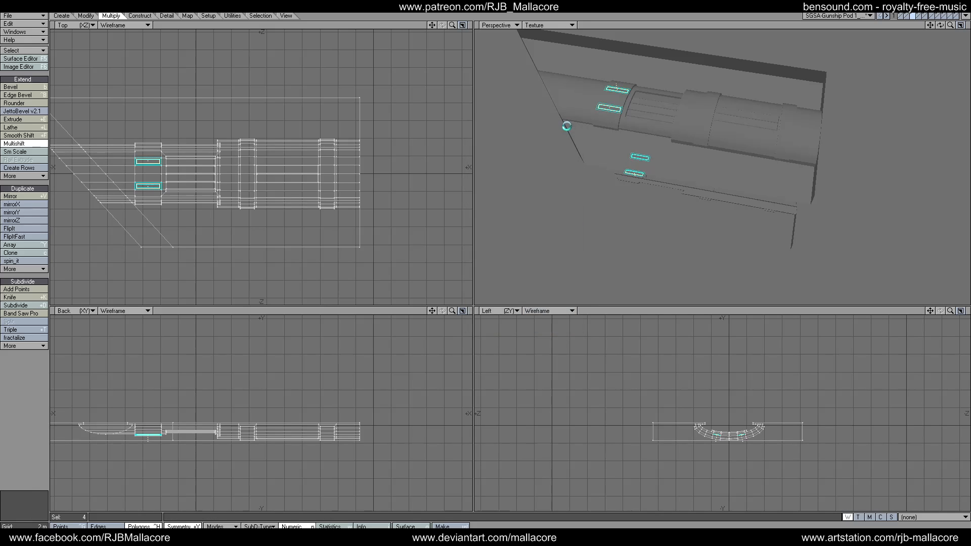
Step: Multishift the inset band polygons inward with a shift amount of -100 mm and no inset
click(23, 144)
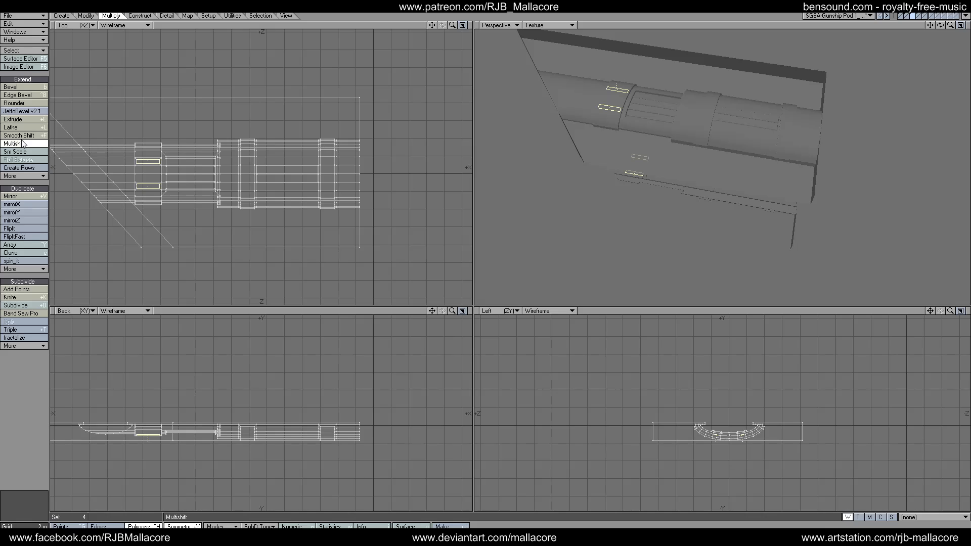
key(n)
key(Tab)
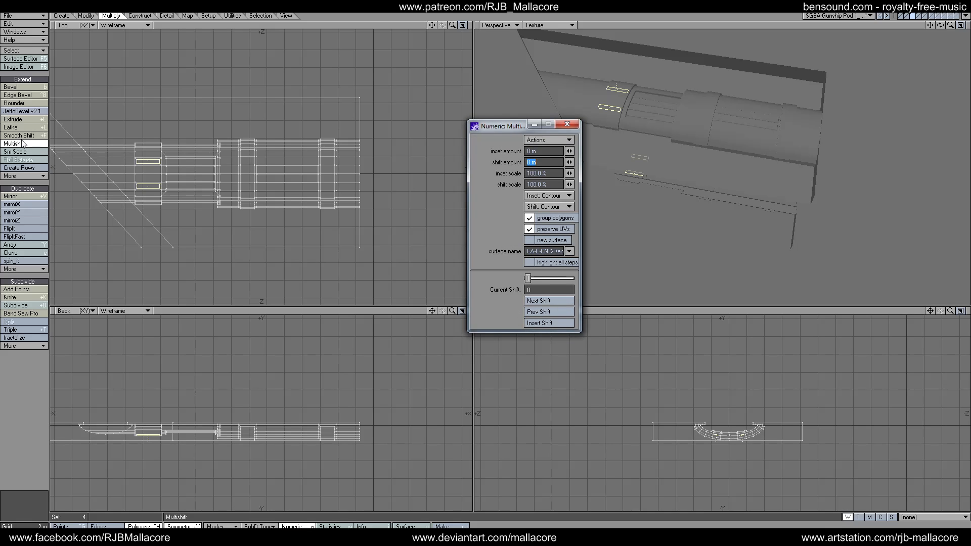
text(-.2)
key(Tab)
click(528, 161)
key(Tab)
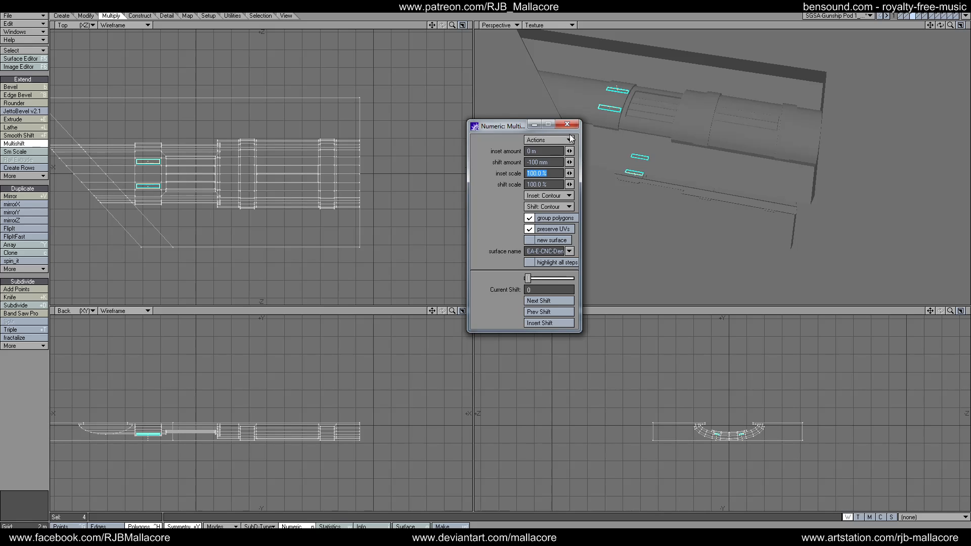
click(567, 125)
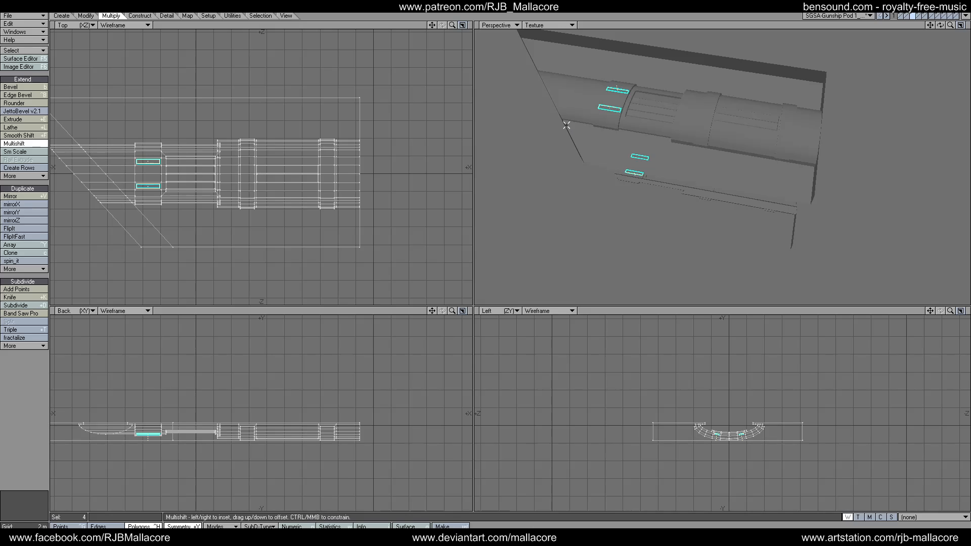
key(space)
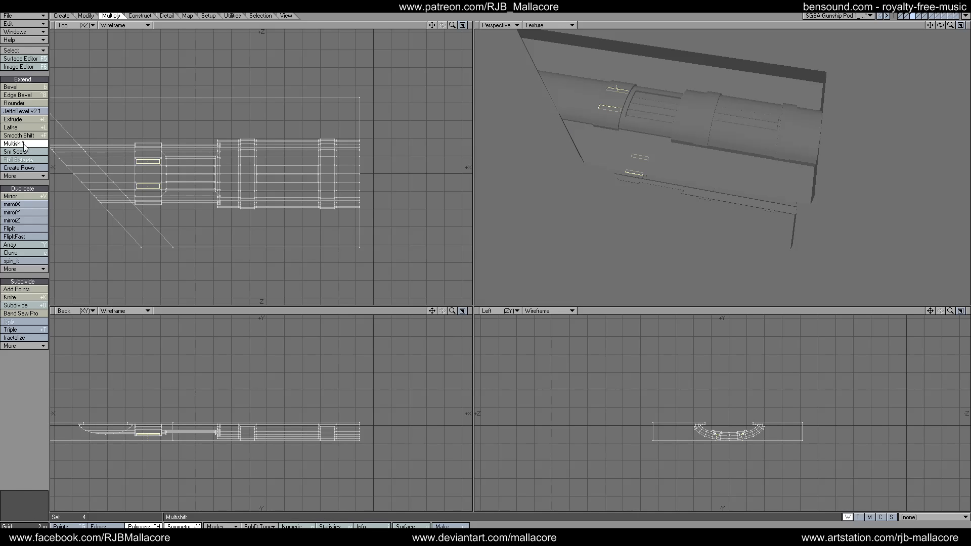
Step: Multishift the sunken band polygons again with an inset amount of 10 mm
text(n)
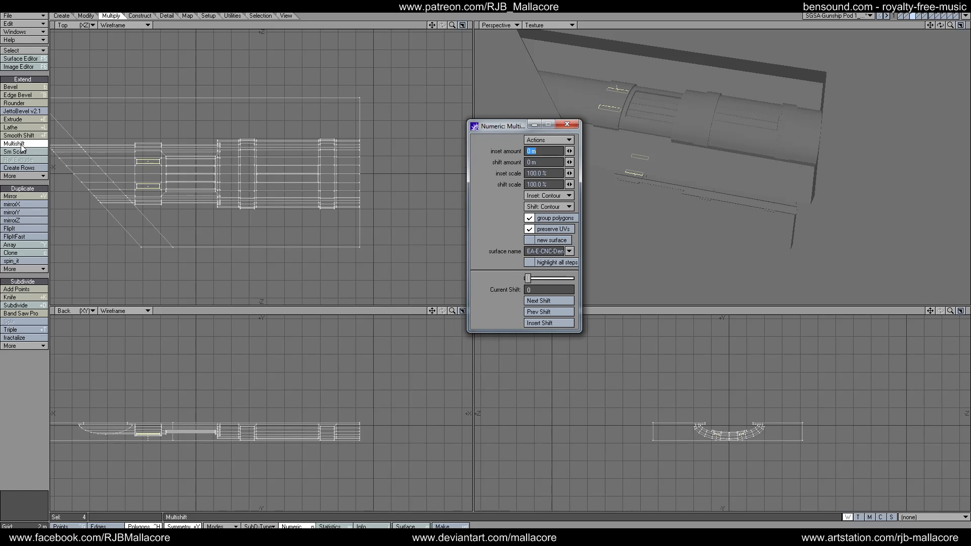
text(.01)
key(Tab)
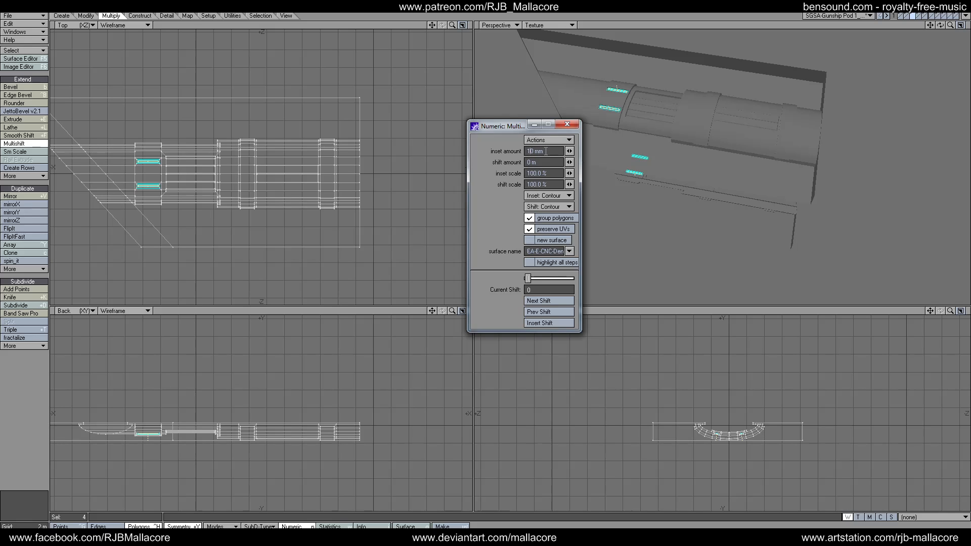
click(570, 127)
key(space)
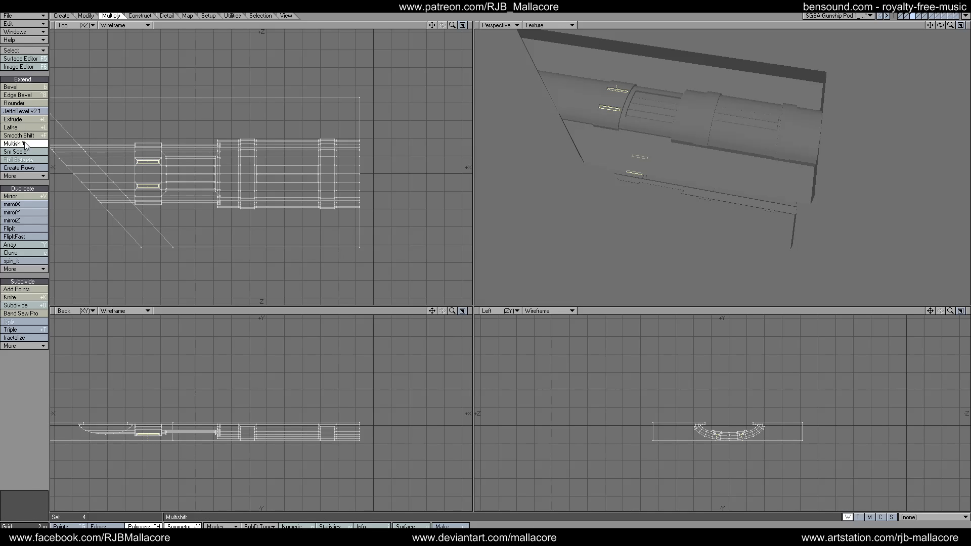
Step: Multishift the narrowed slot polygons on the band deeper with a shift amount of -100 mm and no inset
key(n)
key(Tab)
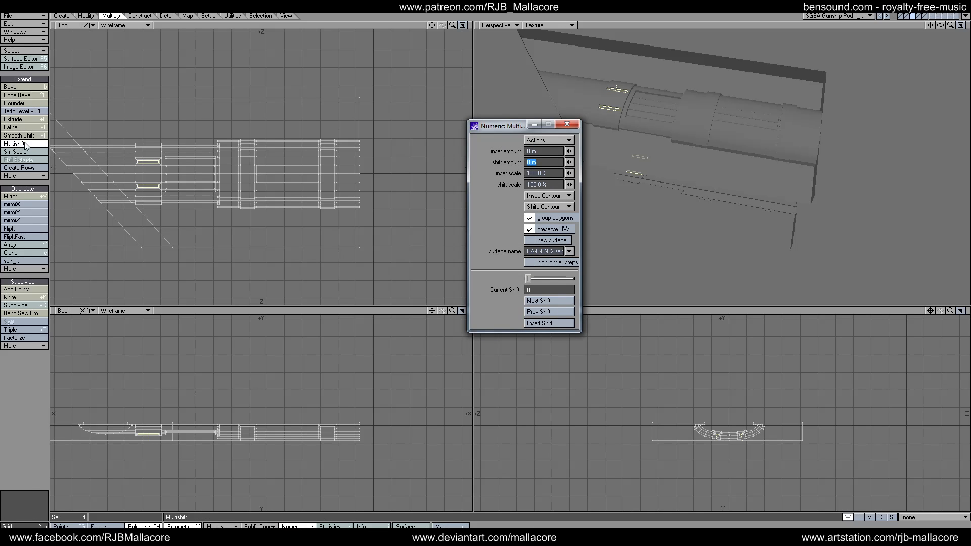
text(-10)
key(Tab)
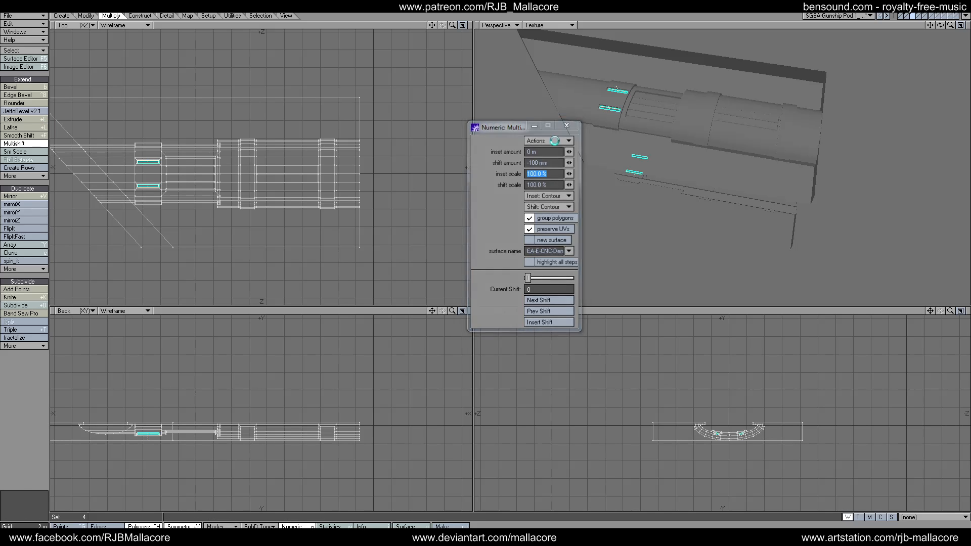
click(566, 125)
Step: Assign the SG-A-GlowWhite surface to the selected slot polygons and clear the selection
key(q)
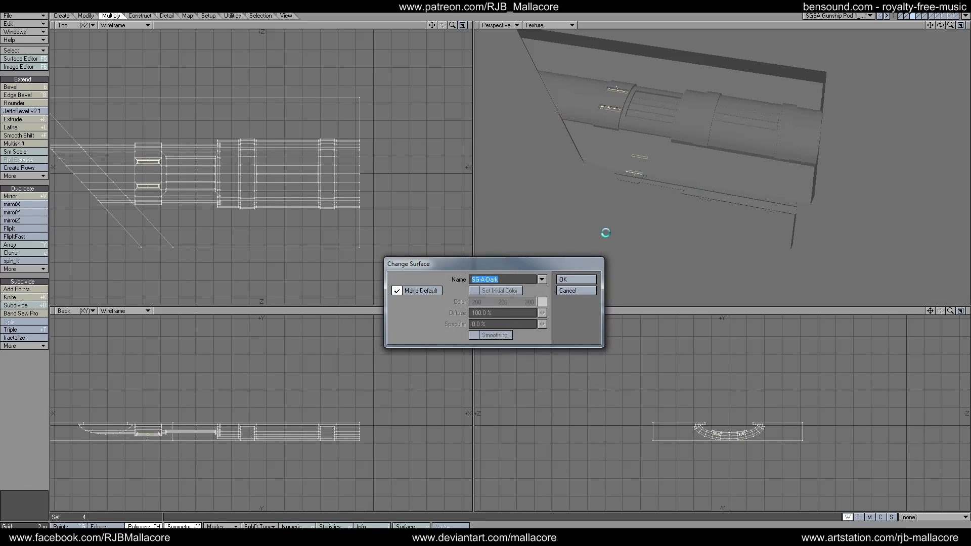
click(541, 279)
scroll(545, 394, down, 2)
scroll(558, 484, down, 2)
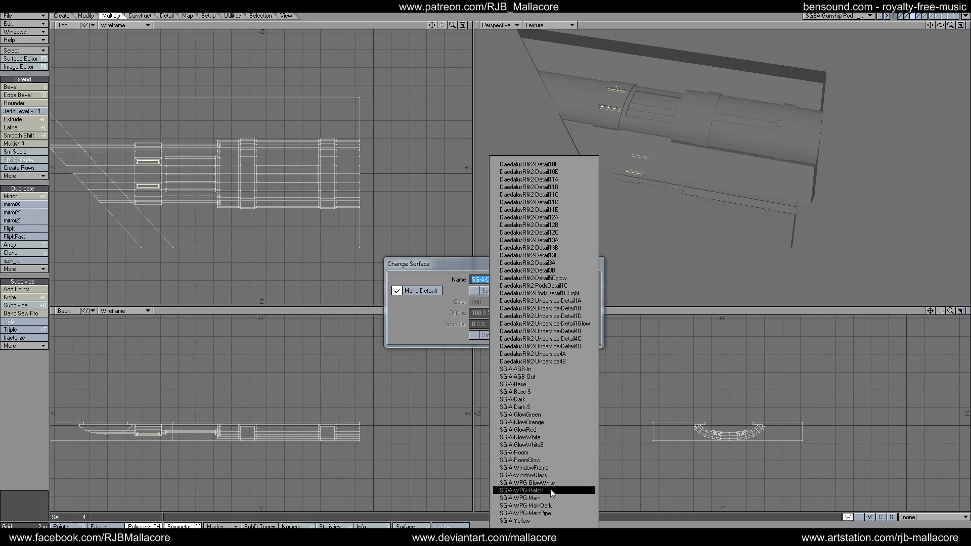
click(551, 437)
click(570, 280)
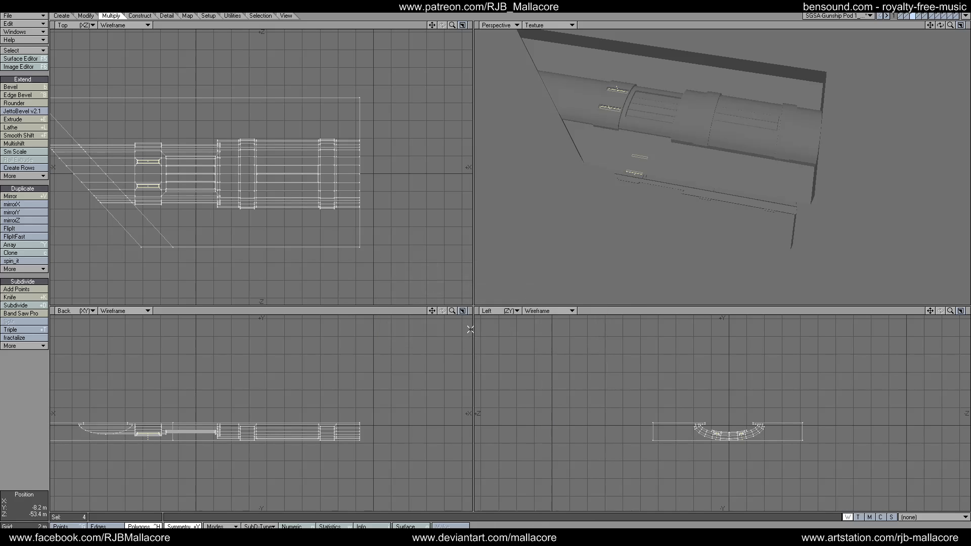
key(slash)
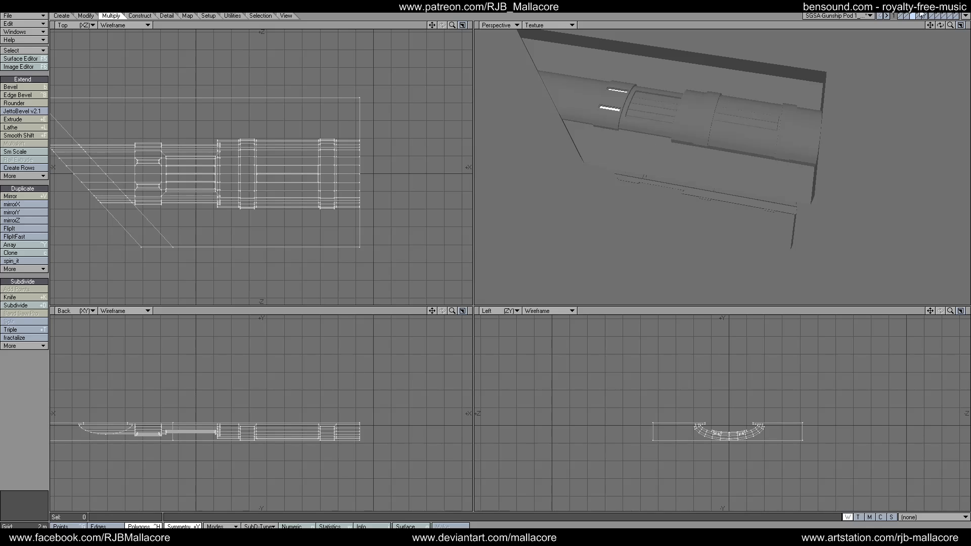
Step: Select the adjoining polygons of the slanted end section on both half-cylinders and multishift them with a 200 mm inset
drag(940, 25, 873, 76)
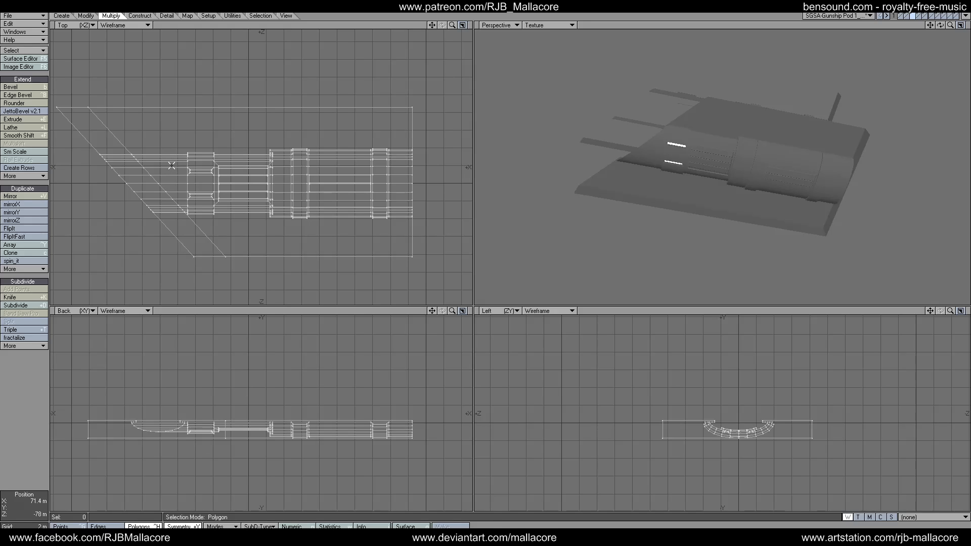
drag(172, 165, 180, 197)
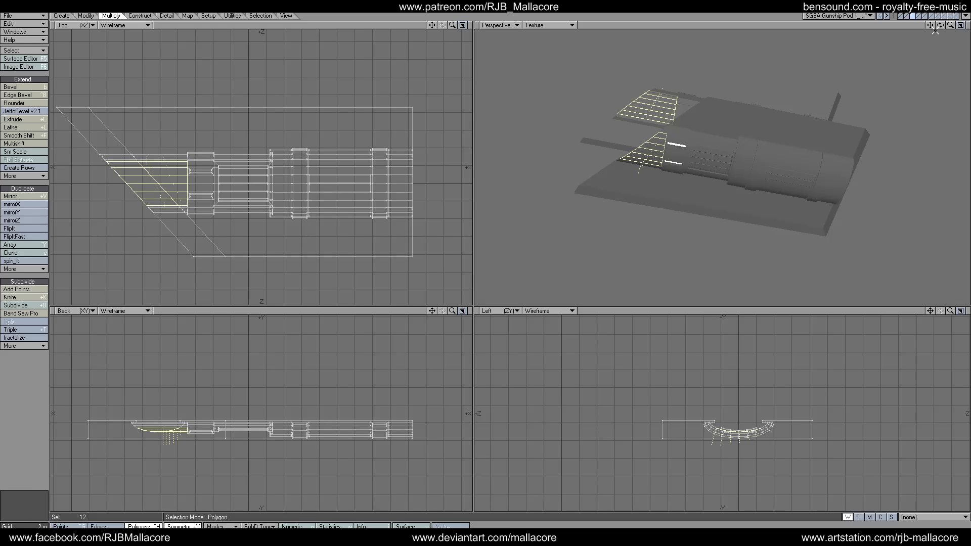
drag(939, 25, 968, 91)
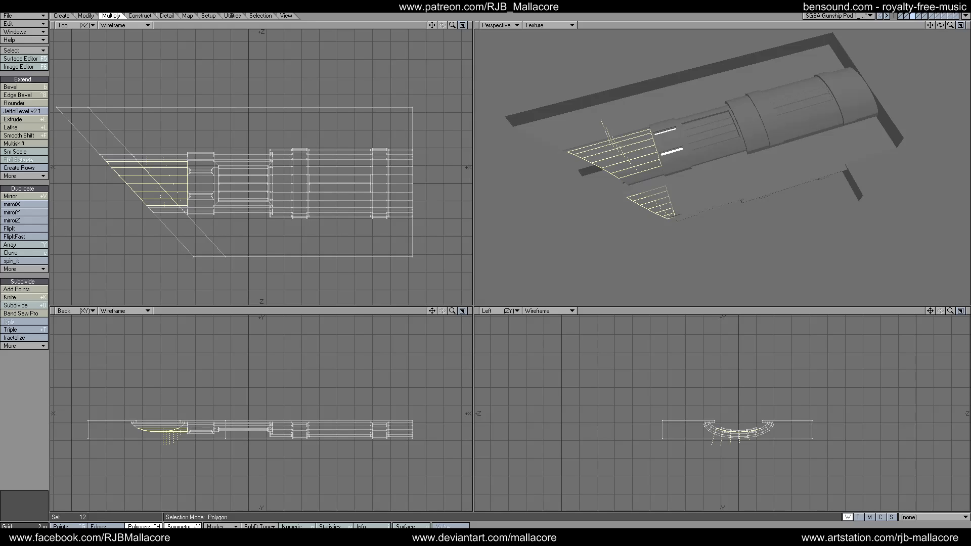
click(21, 145)
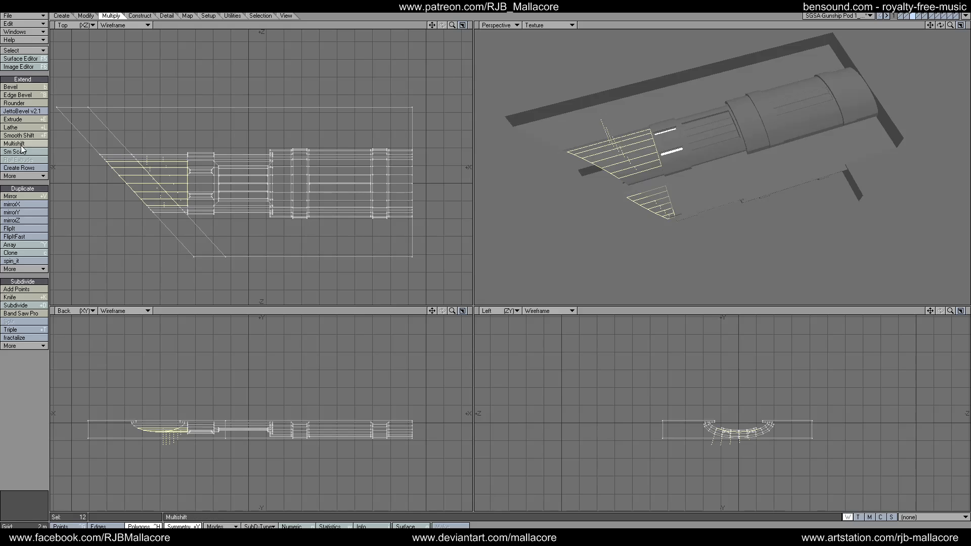
key(n)
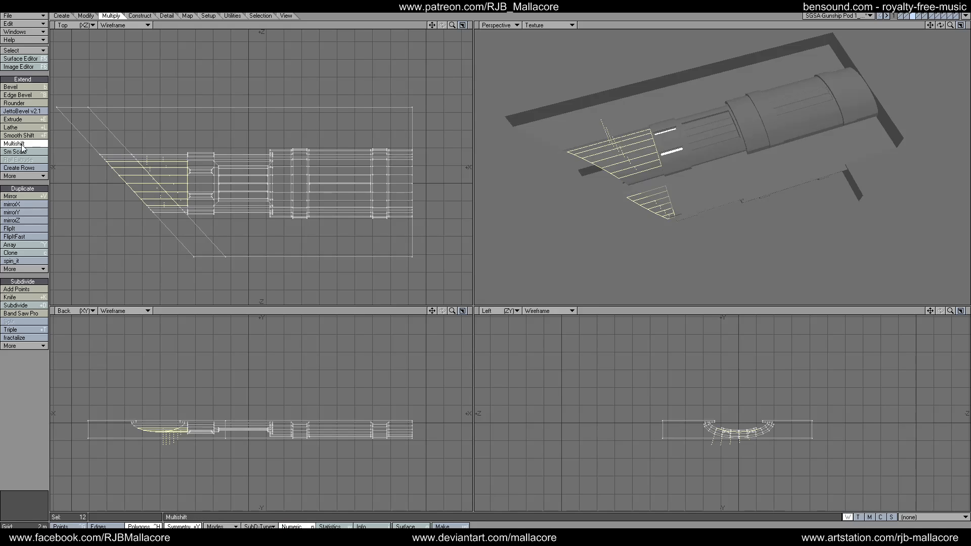
text(200 mm)
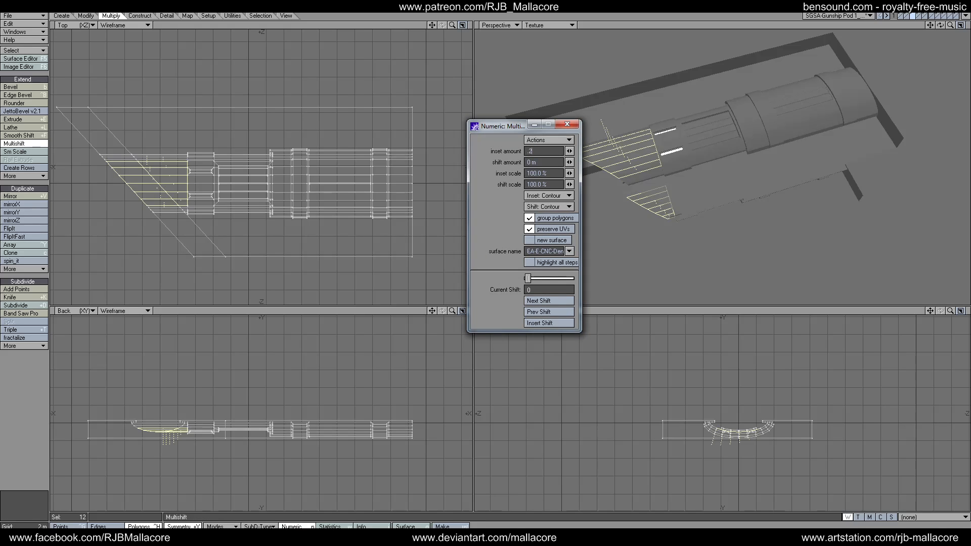
key(Tab)
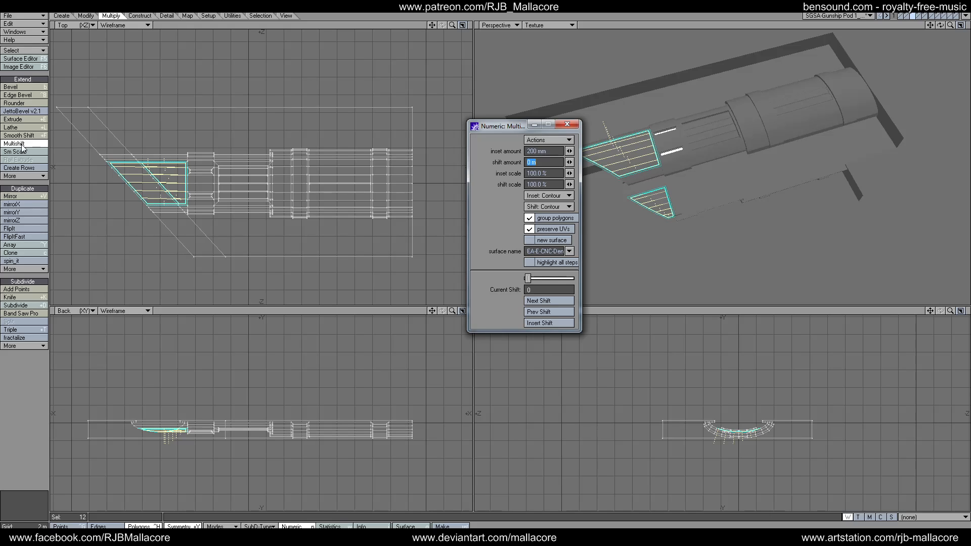
click(566, 125)
key(space)
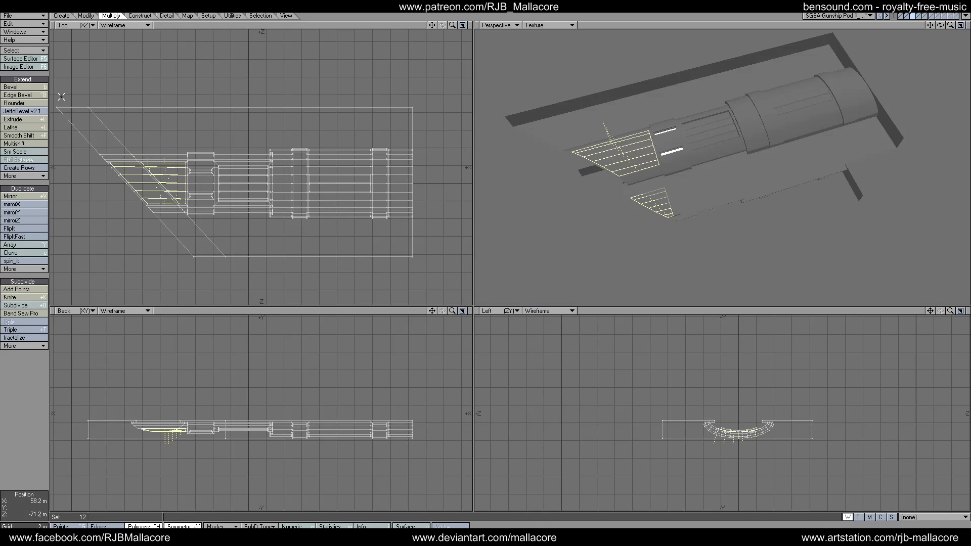
Step: Multishift the inset slanted-end polygons inward with a shift amount of -200 mm and no inset, and clear the selection
click(28, 145)
key(n)
key(Tab)
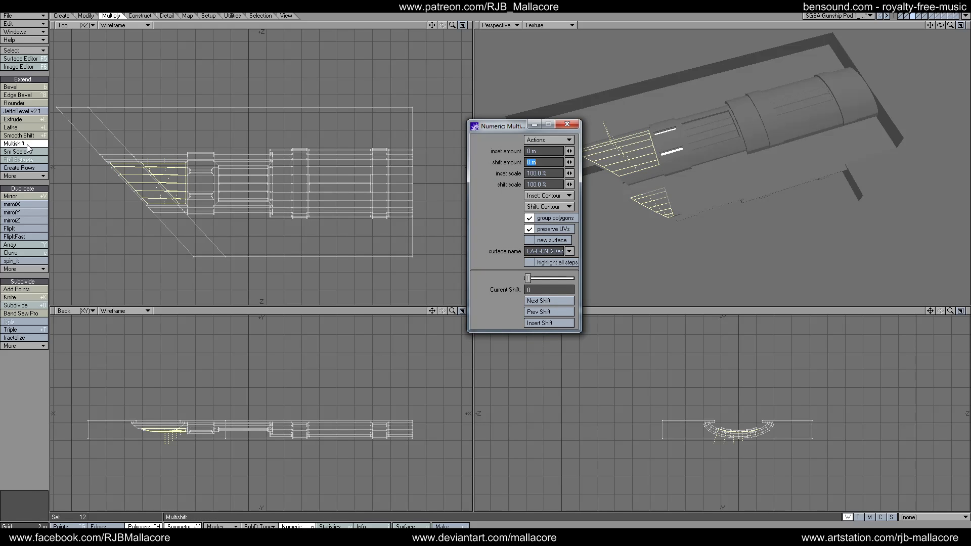
text(-200mm)
key(Tab)
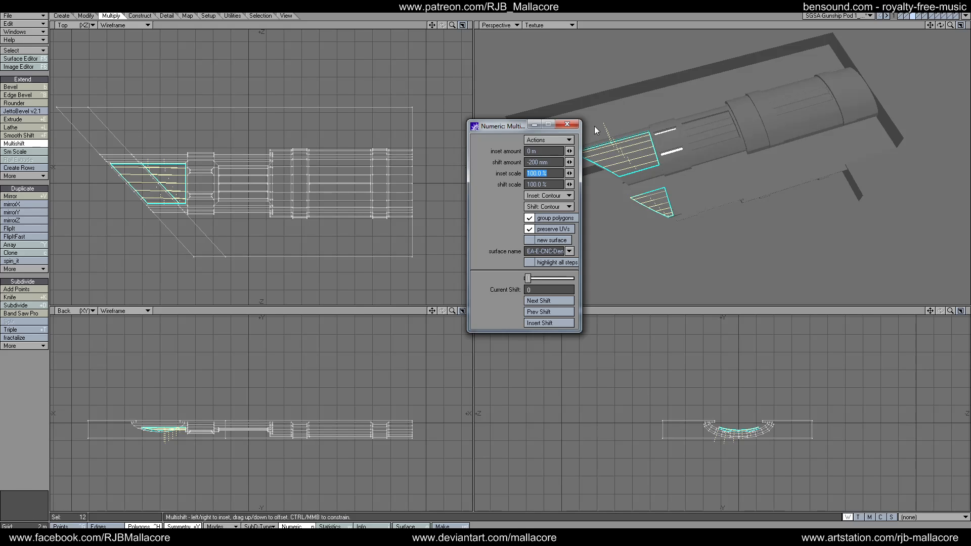
click(567, 125)
key(space)
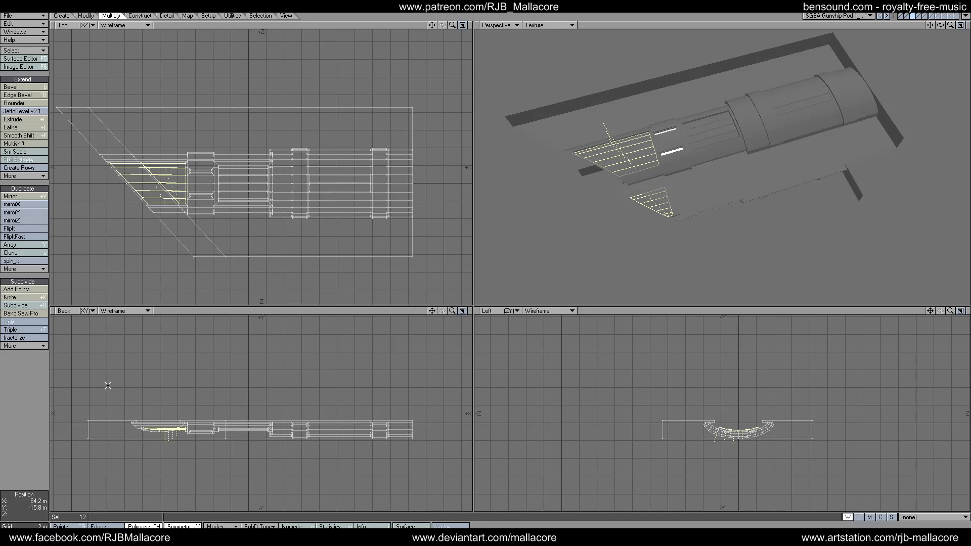
click(28, 404)
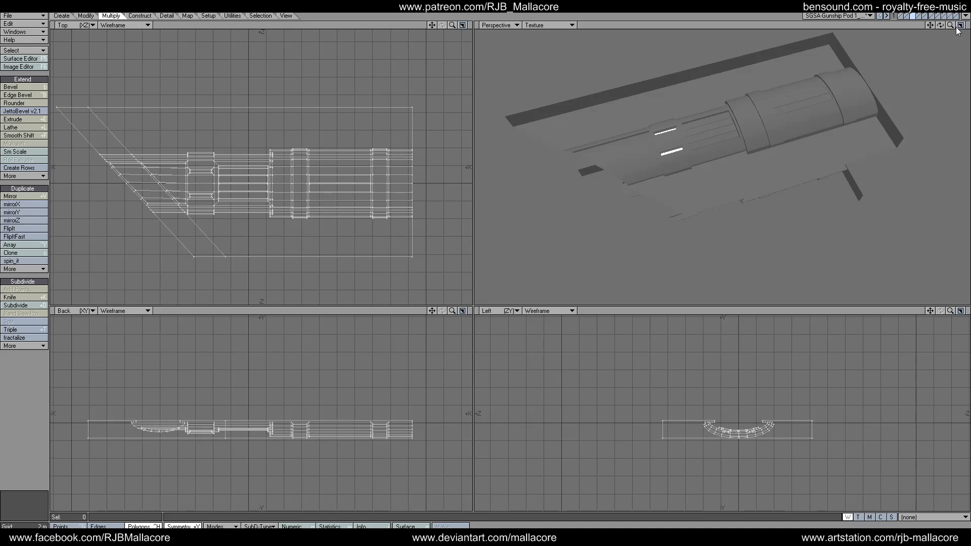
Step: Select the middle polygons of the slanted end section on both half-cylinders and multishift them with a 200 mm inset and no shift
mouse_move(939, 25)
mouse_down()
mouse_move(939, 46)
mouse_move(935, 33)
mouse_up()
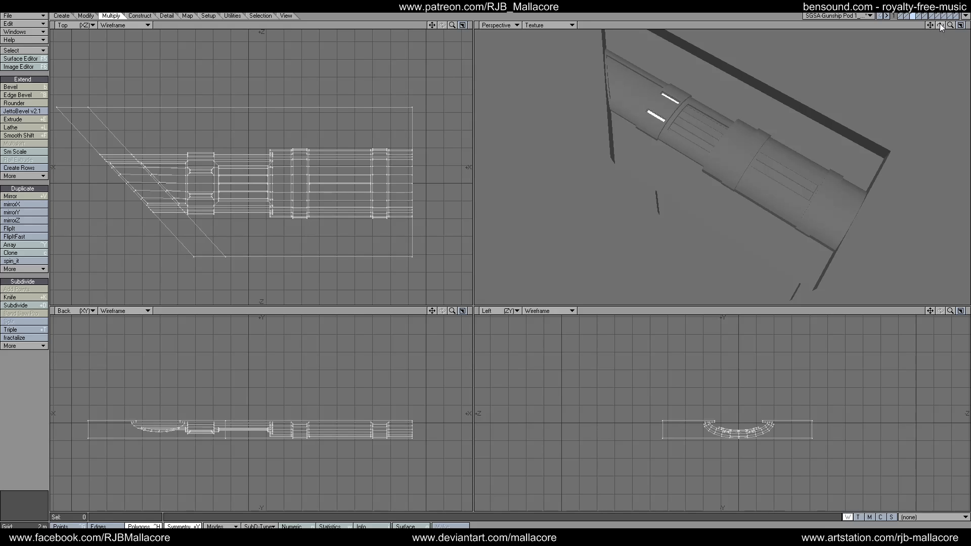
drag(939, 23, 894, 34)
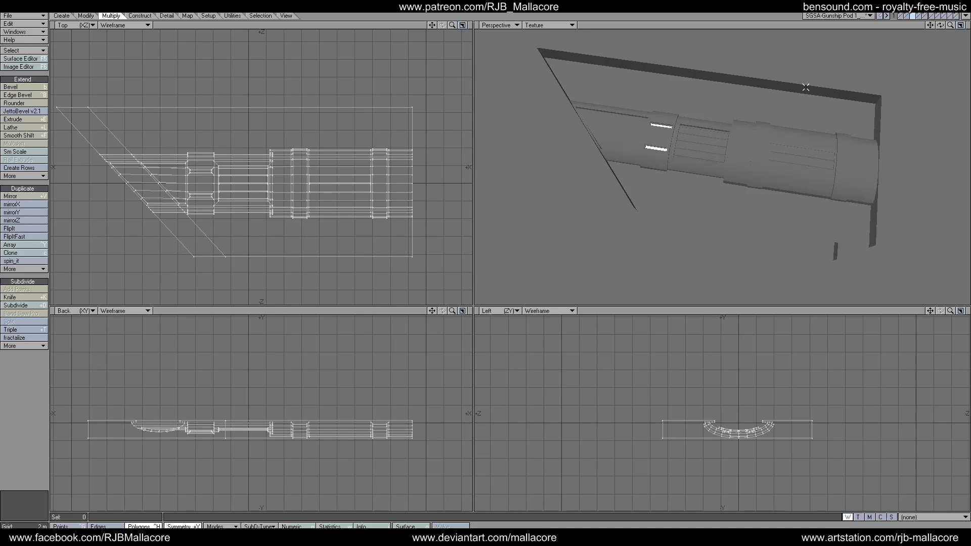
mouse_move(950, 24)
mouse_down()
mouse_move(950, 48)
mouse_move(935, 25)
mouse_up()
drag(609, 120, 602, 130)
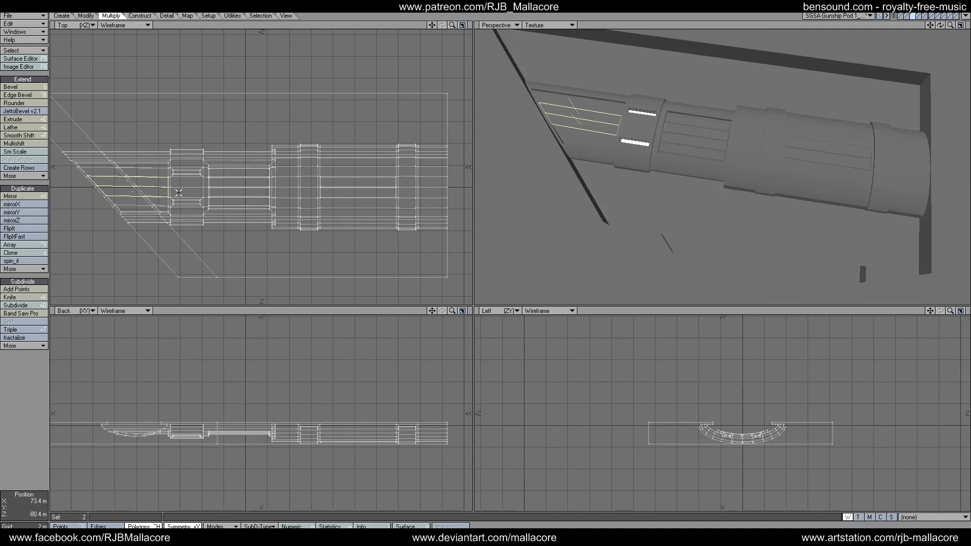
drag(155, 197, 153, 206)
click(155, 206)
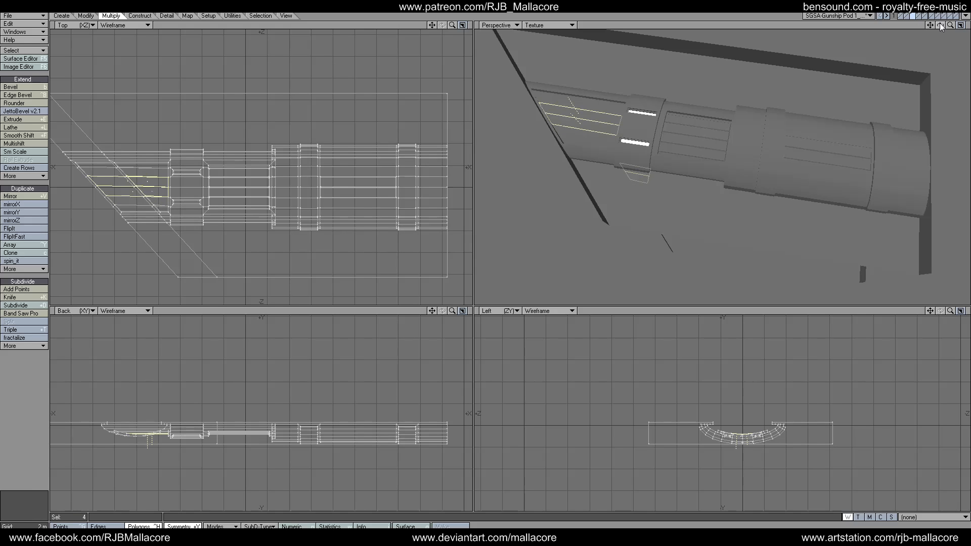
mouse_move(940, 25)
mouse_down()
mouse_move(940, 122)
mouse_move(940, 27)
mouse_up()
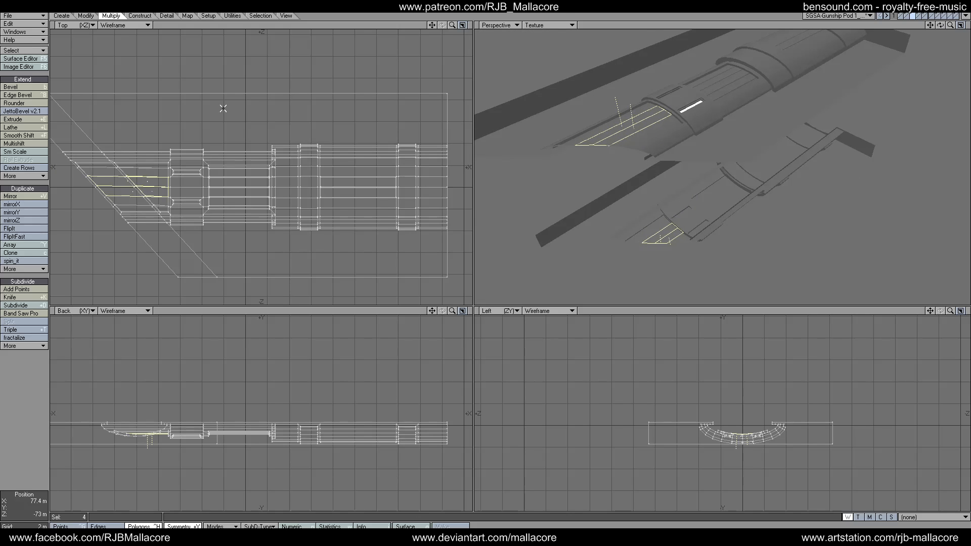
click(36, 144)
text(n)
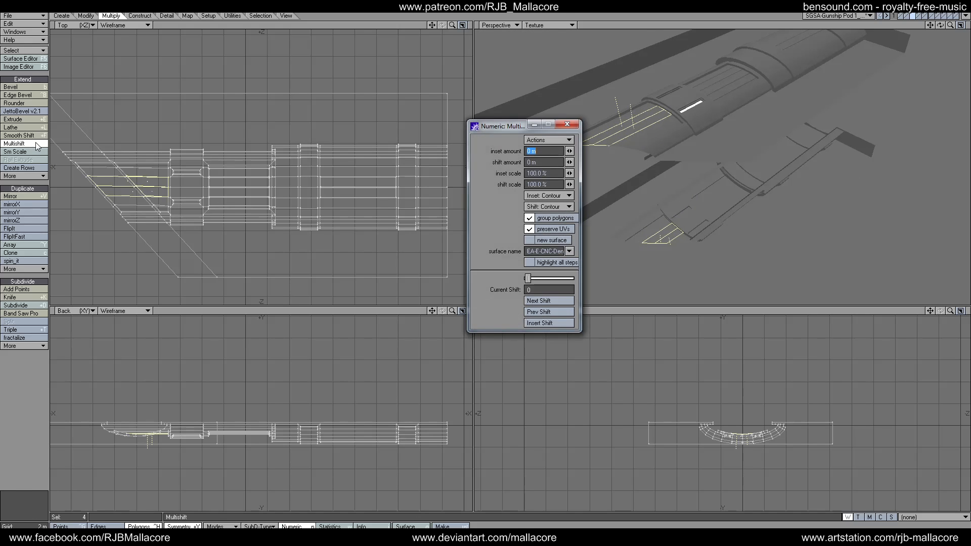
text(20 mm)
key(Tab)
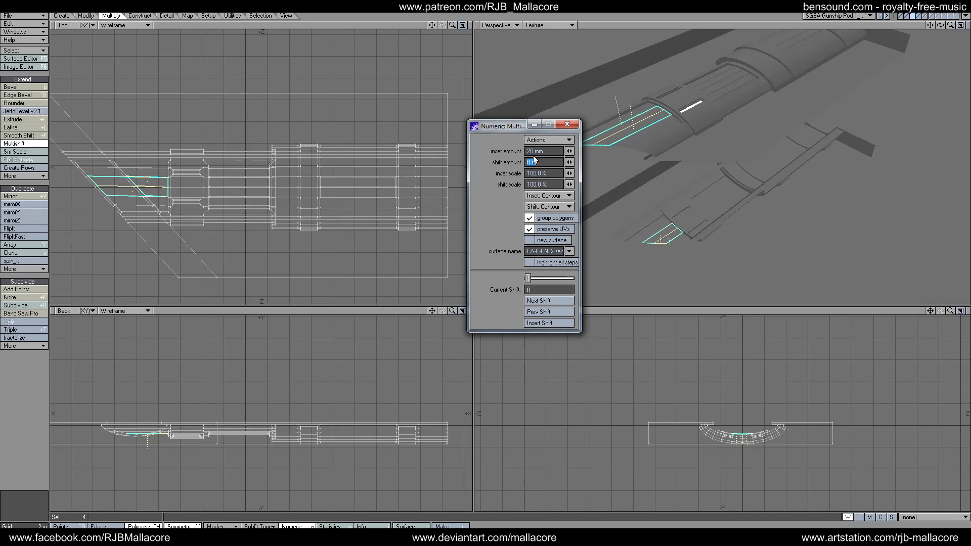
text(0)
key(Tab)
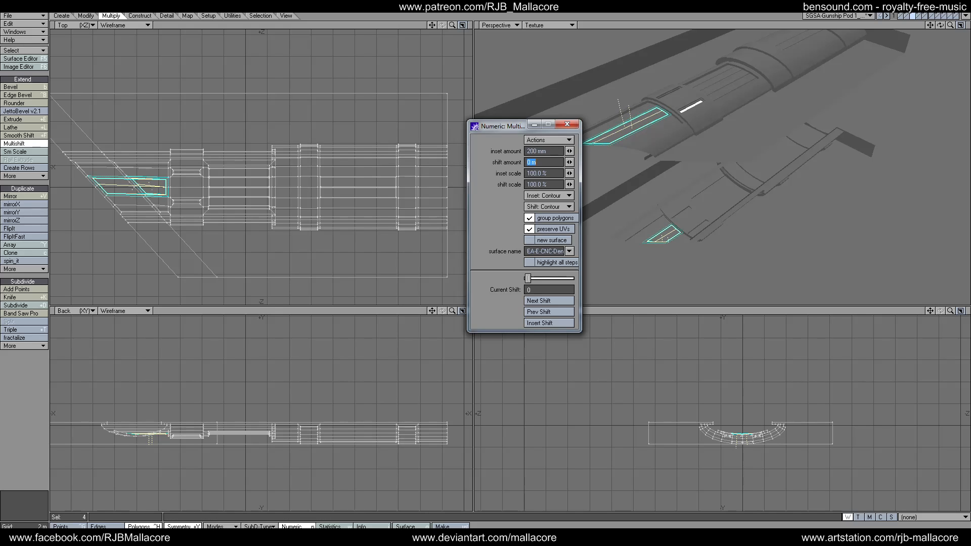
click(575, 122)
key(space)
Step: Multishift the inset middle polygons of the slanted end inward with a shift amount of -200 mm and no inset, and clear the selection
click(20, 145)
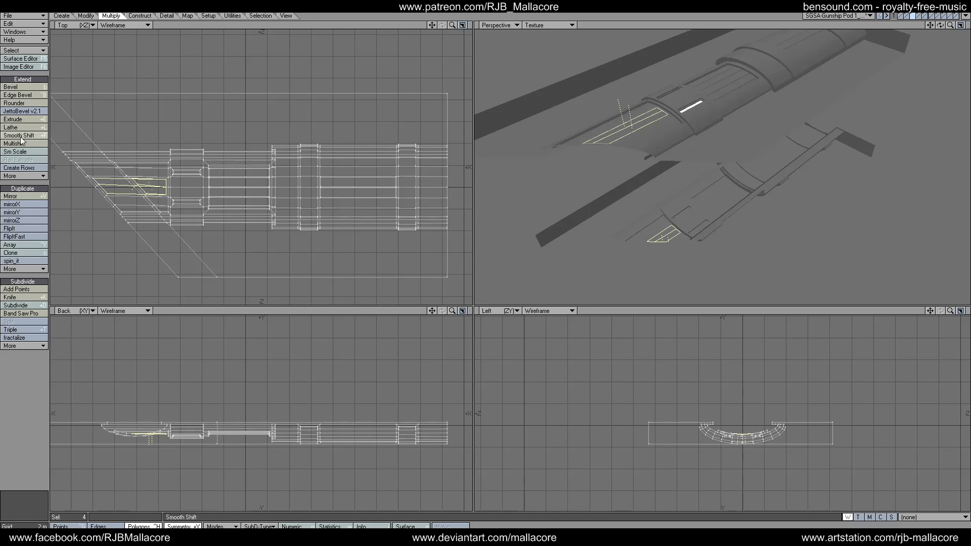
text(n)
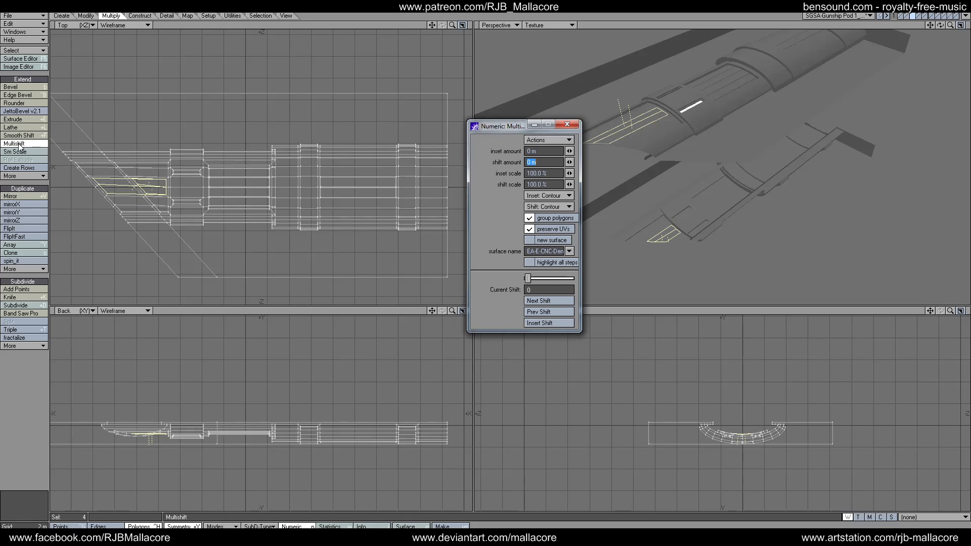
text(-200mm)
key(Tab)
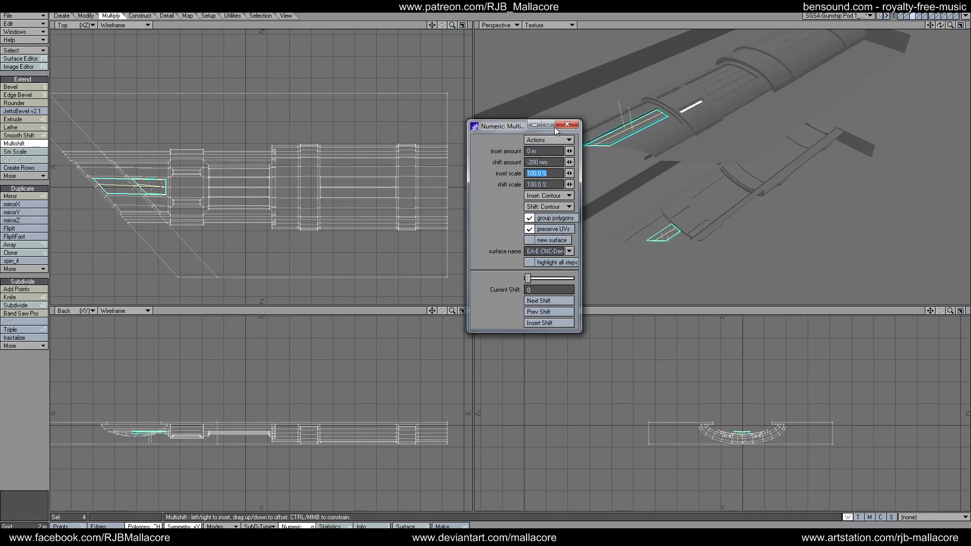
click(567, 124)
key(space)
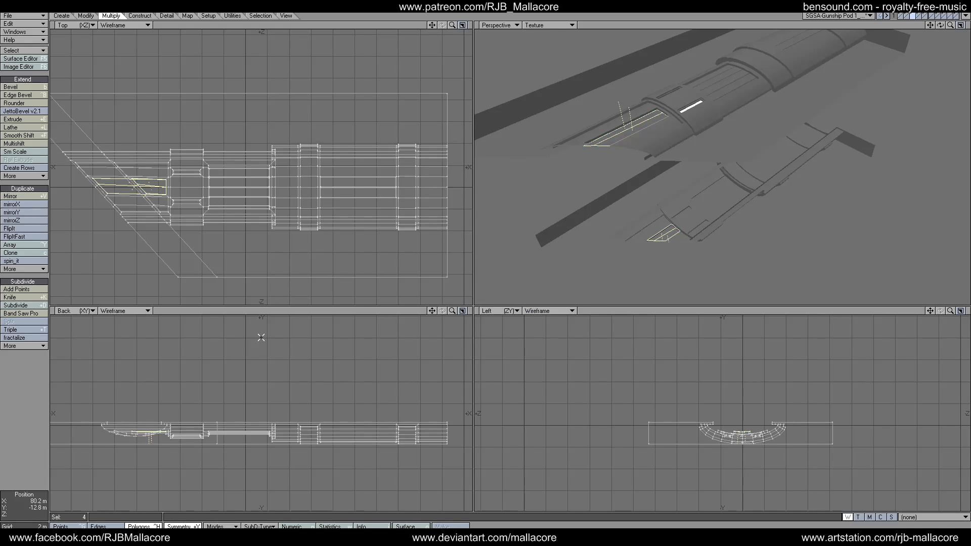
key(/)
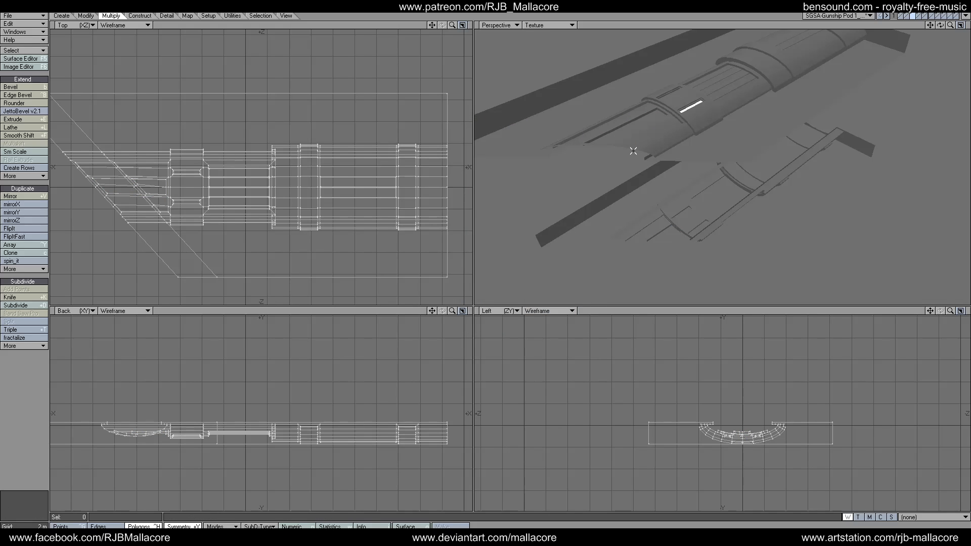
Step: Select the outer face polygons of the two raised bands on the wide section, bevel them individually with 50 mm shift and 50 mm inset, and deselect them
drag(940, 25, 473, 231)
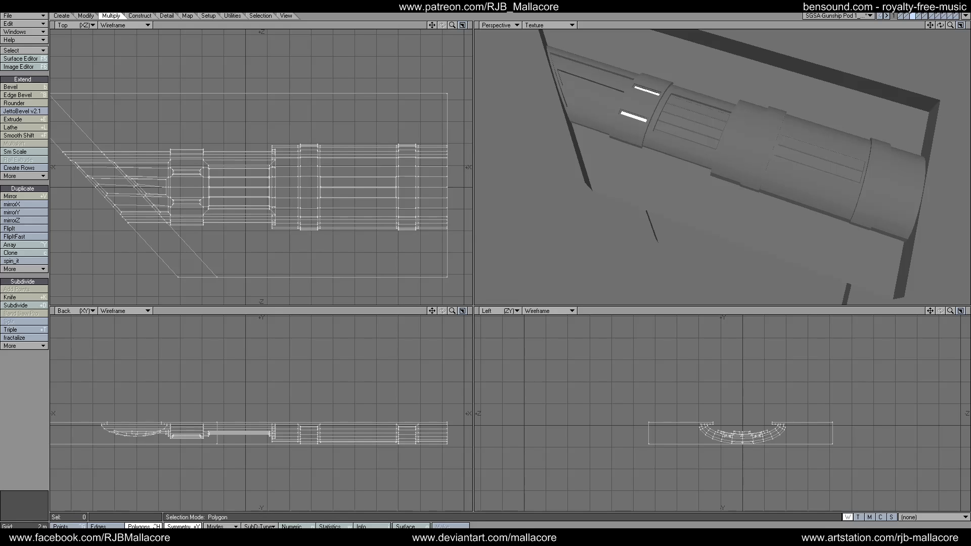
click(310, 169)
mouse_move(309, 161)
mouse_down()
mouse_move(309, 212)
mouse_move(309, 180)
mouse_move(310, 197)
mouse_move(320, 190)
mouse_up()
mouse_move(406, 161)
mouse_down()
mouse_move(405, 212)
mouse_move(403, 188)
mouse_up()
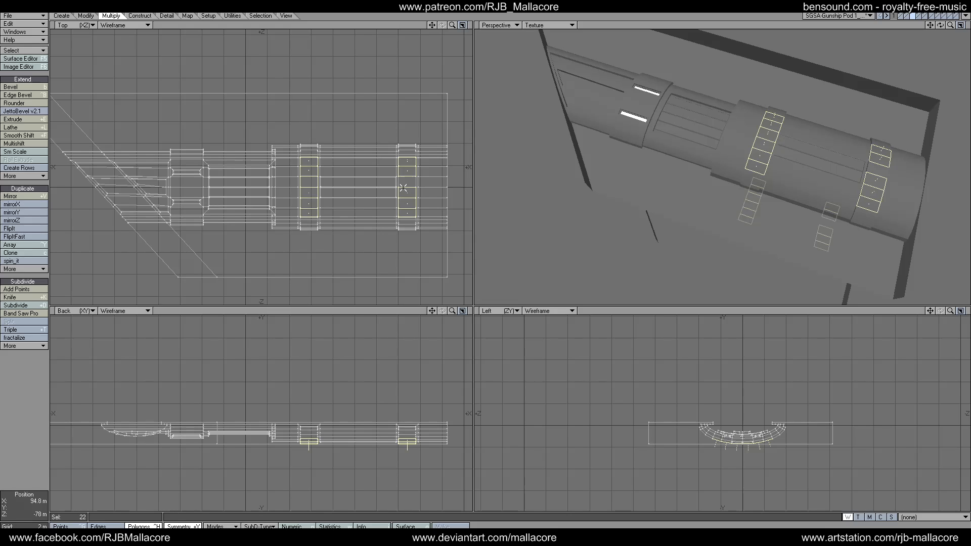
click(33, 88)
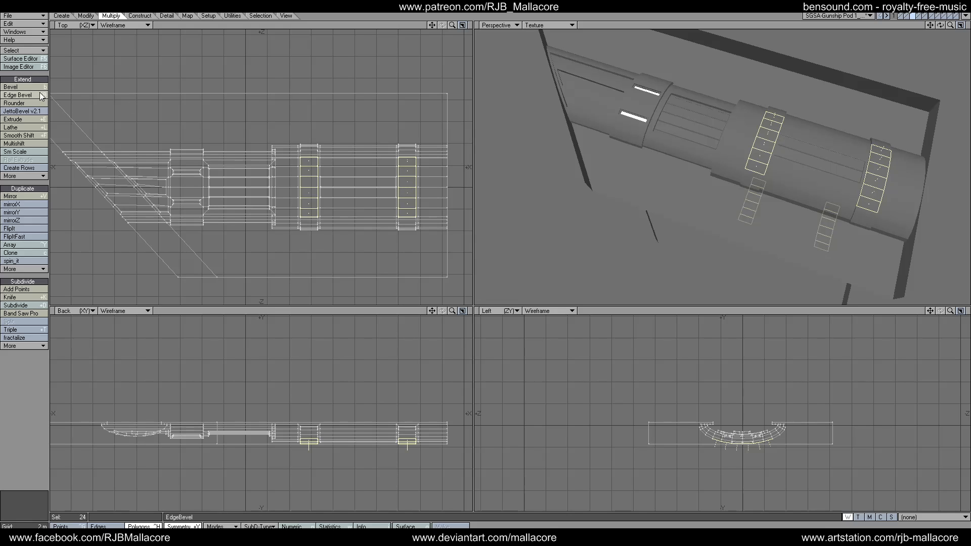
key(n)
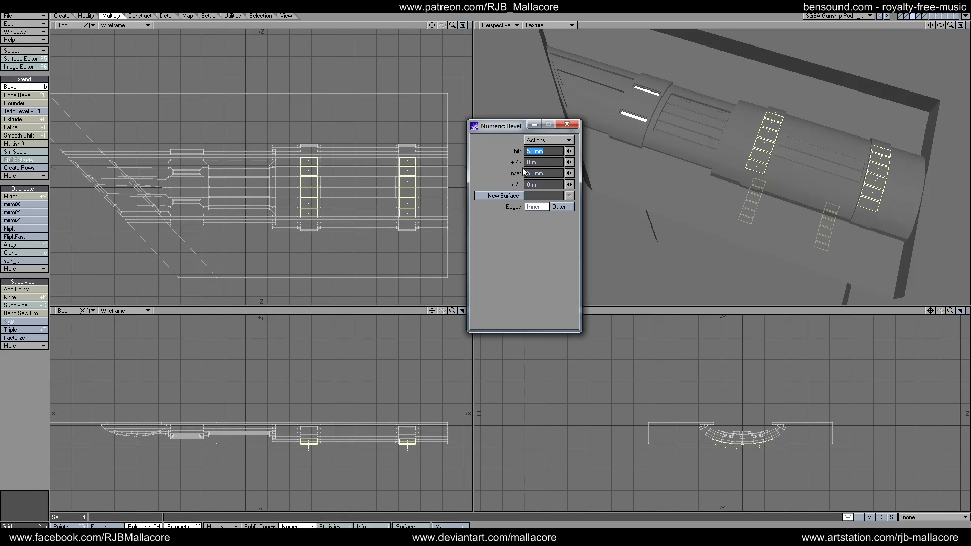
click(567, 124)
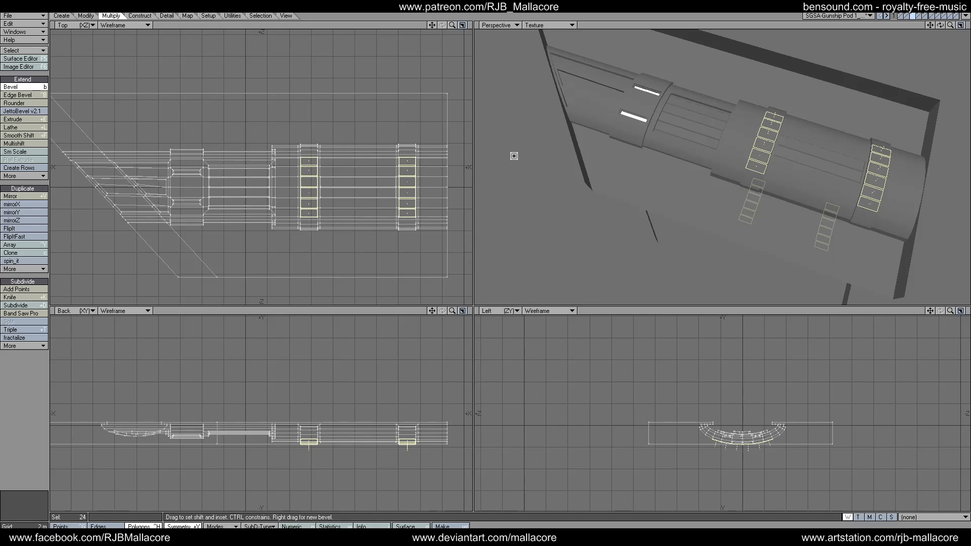
key(space)
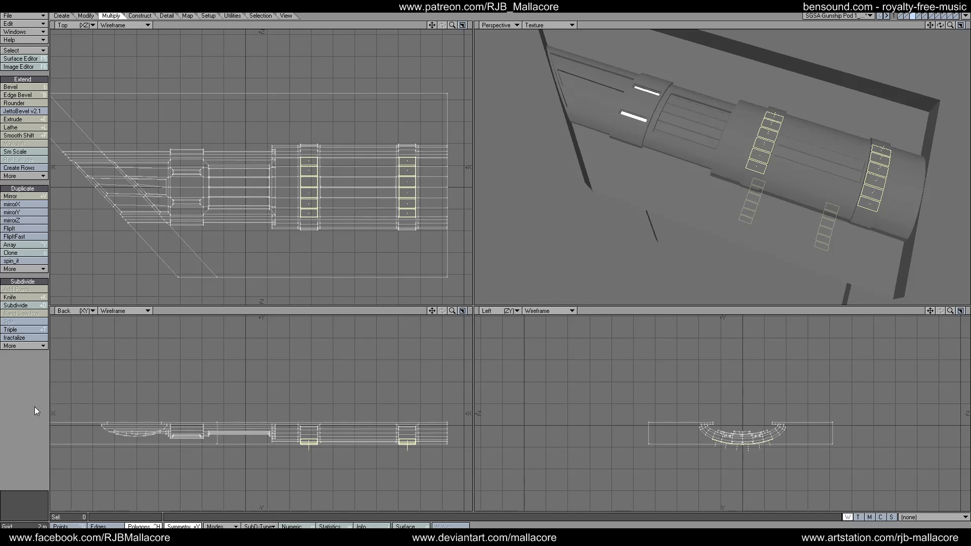
click(34, 407)
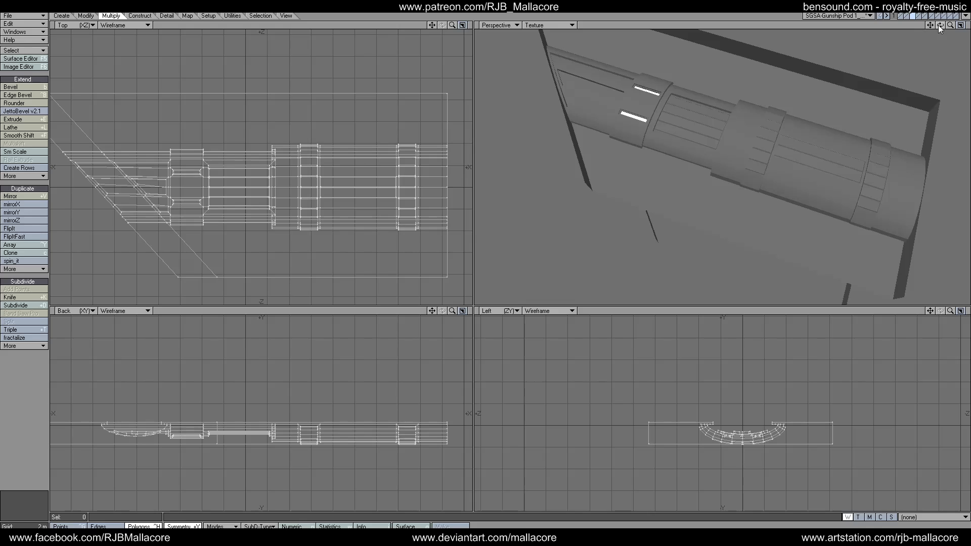
Step: Select the outer polygons of the short section beyond the last raised band on both half-cylinders and multishift them with a 200 mm inset
drag(940, 26, 933, 28)
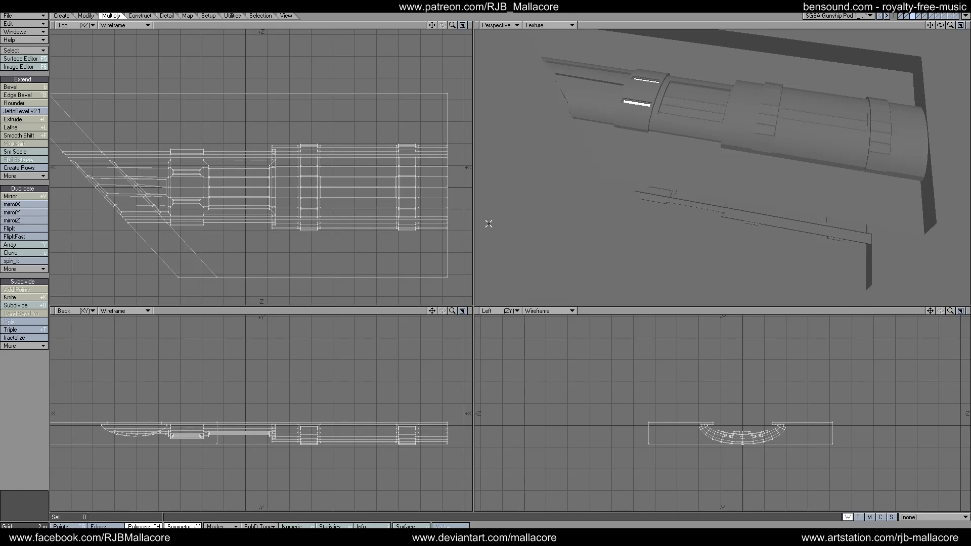
mouse_move(433, 162)
mouse_down()
mouse_move(434, 208)
mouse_move(430, 172)
mouse_up()
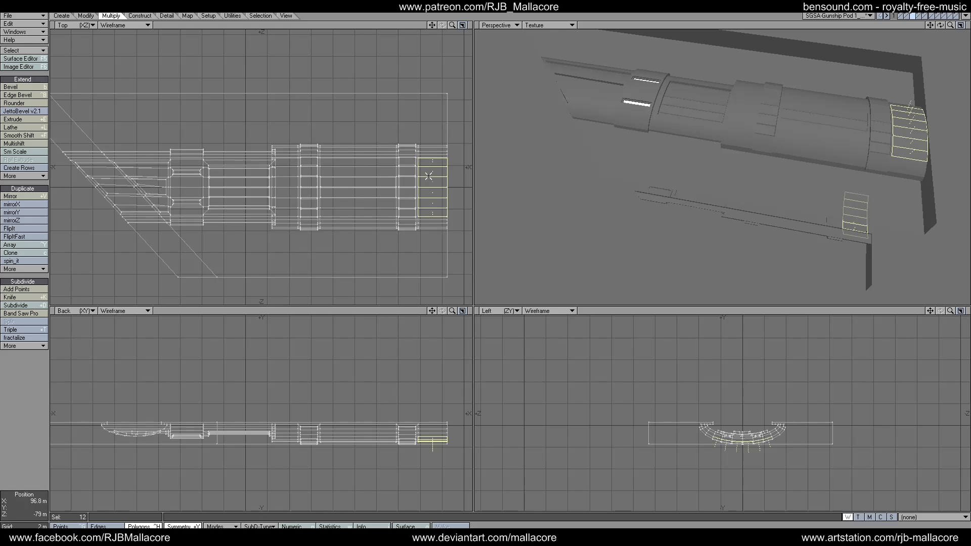
click(21, 145)
key(n)
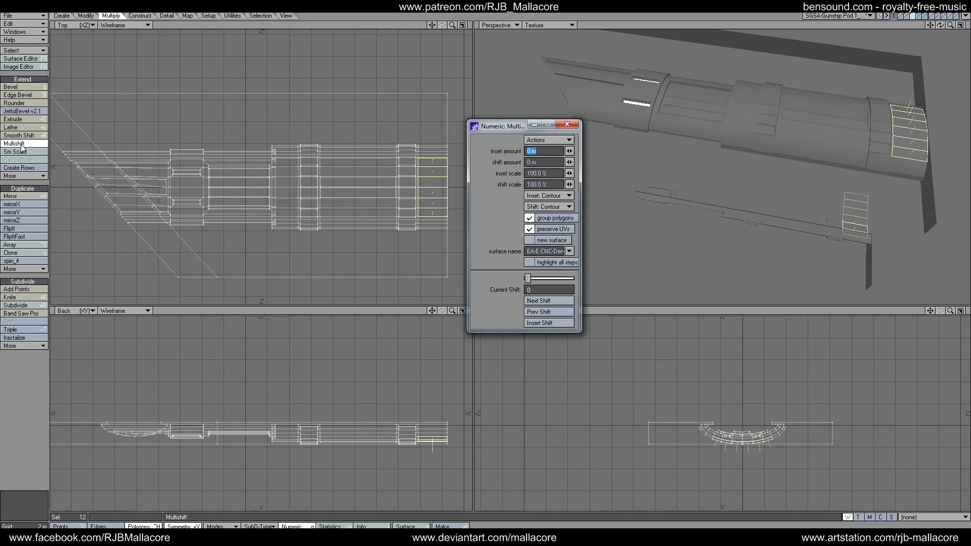
key(BackSpace)
text(200 mm)
key(Tab)
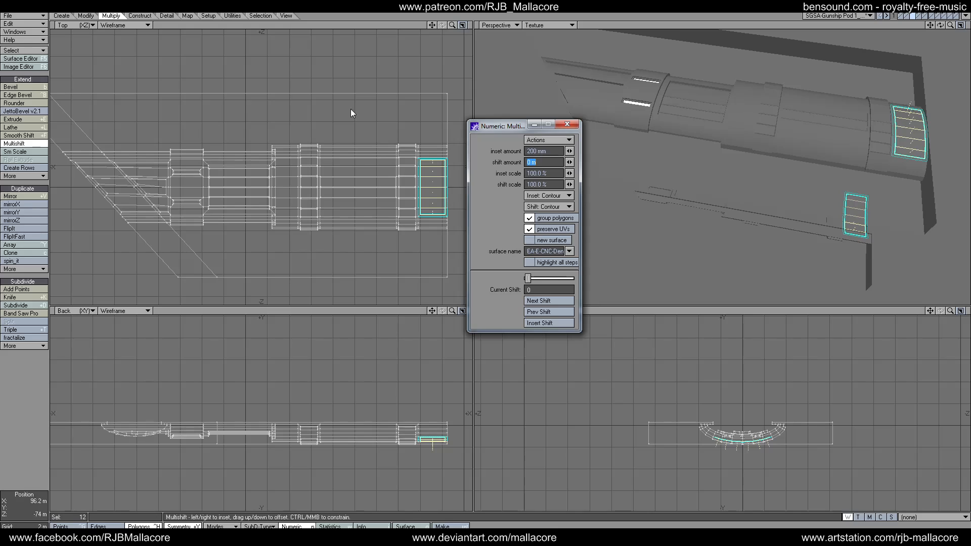
click(567, 124)
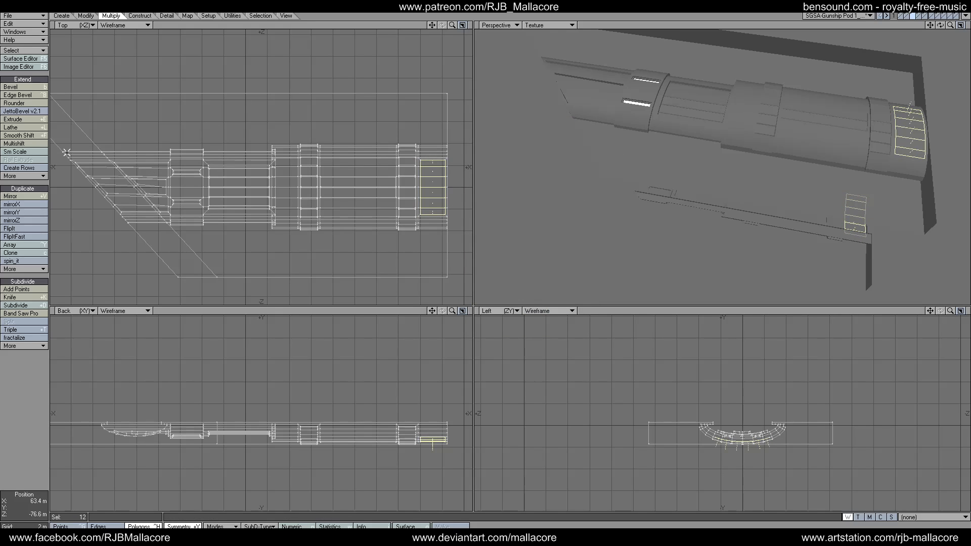
Step: Multishift the inset polygons of the short section beyond the last raised band inward with a shift amount of -200 mm and no inset
click(27, 146)
key(n)
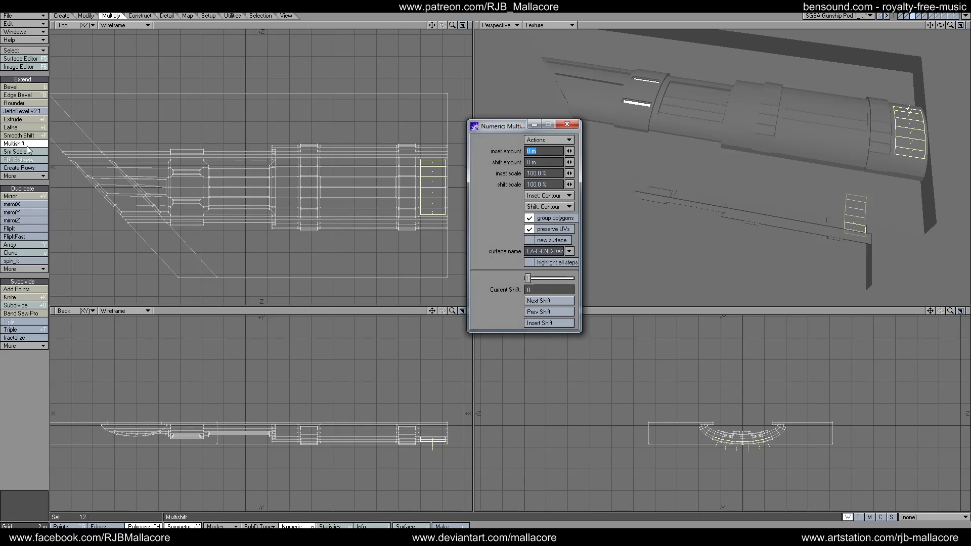
key(Tab)
text(-200mm)
key(Tab)
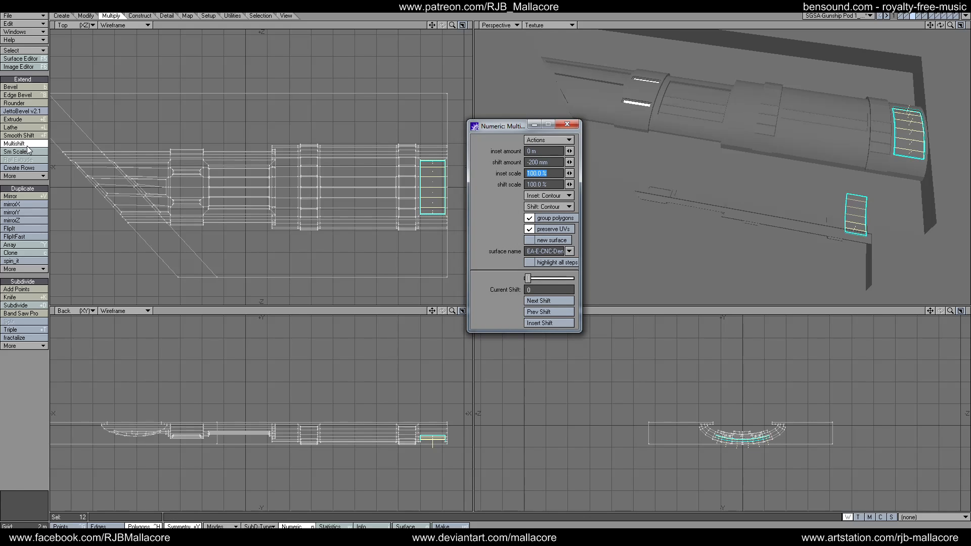
click(567, 124)
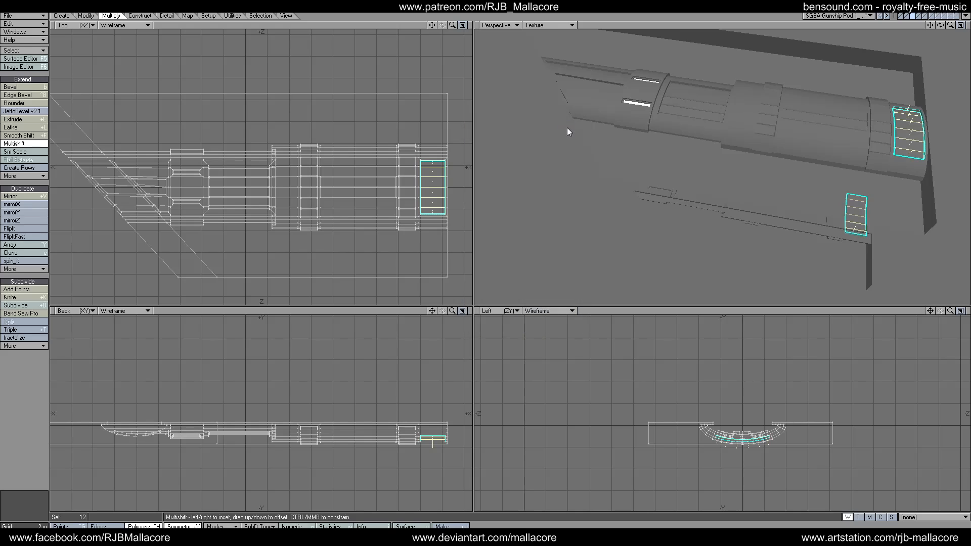
key(space)
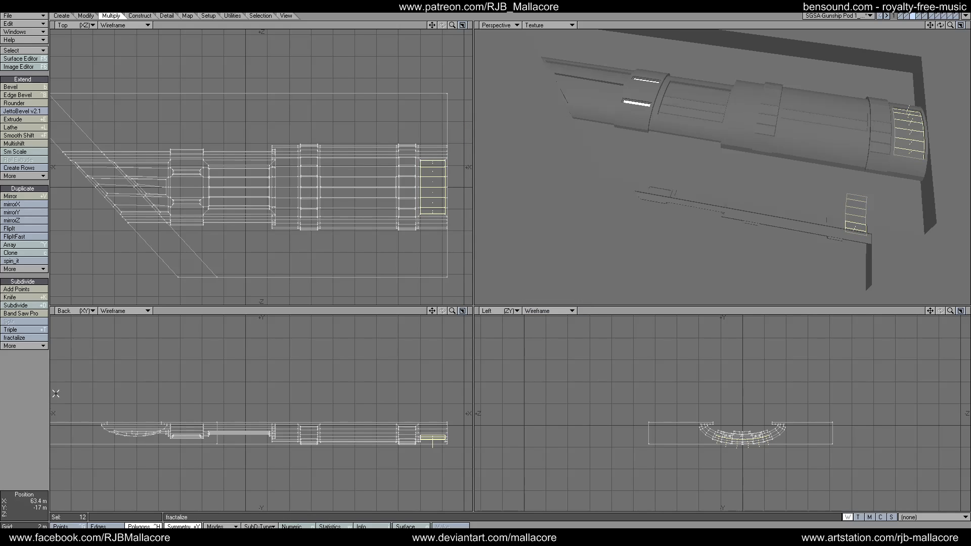
drag(939, 25, 880, 42)
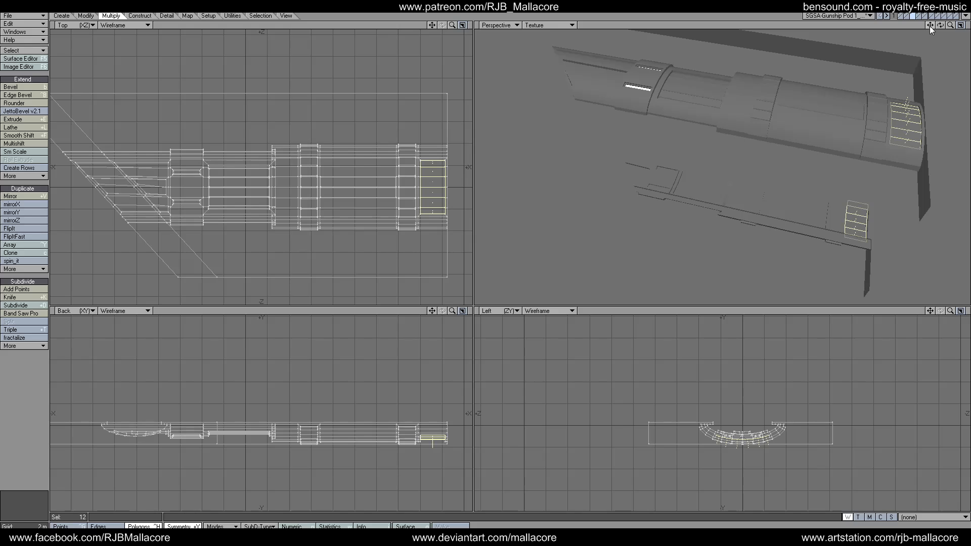
Step: Show the half-cylinder layer together with the pod hull layer to examine the detailing in place, and return to the half-cylinder layer alone
click(918, 15)
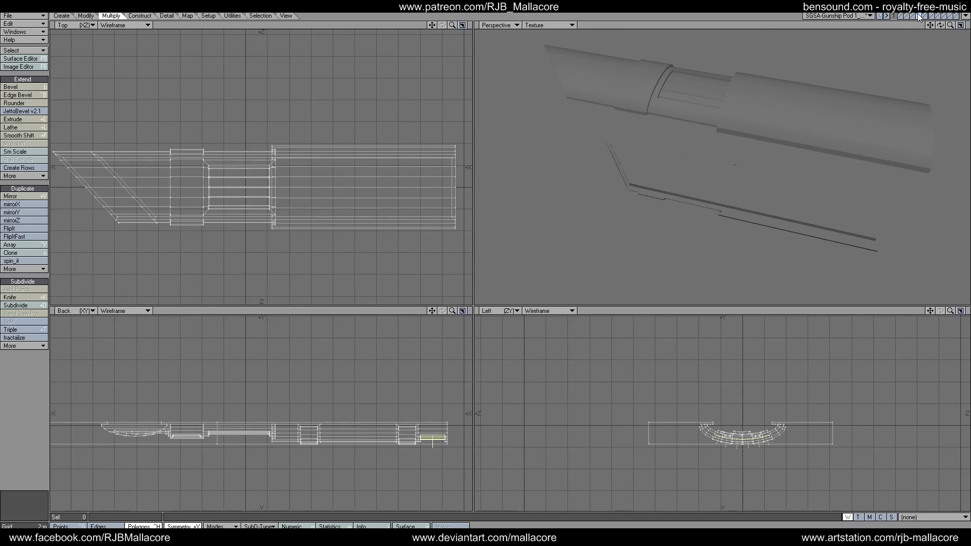
click(912, 15)
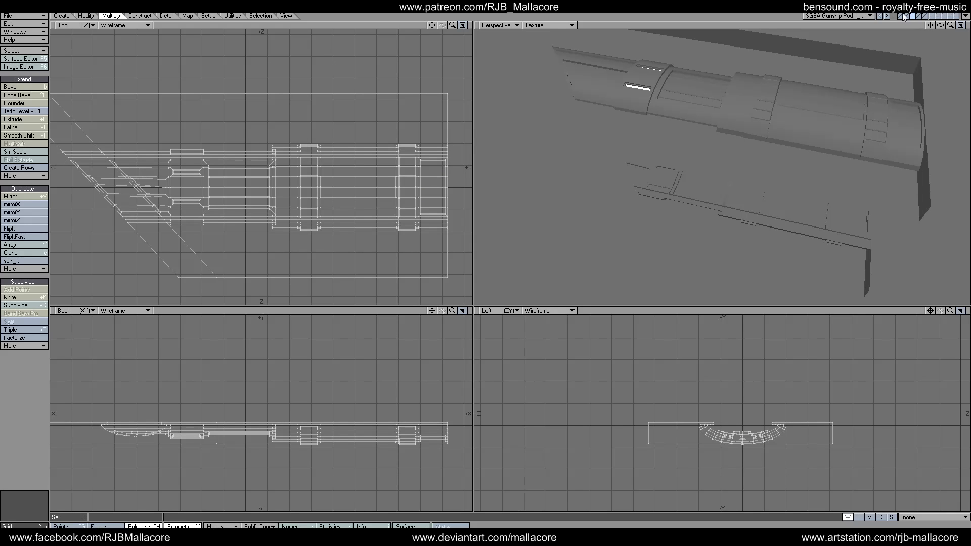
shift+click(906, 15)
mouse_move(939, 25)
mouse_down()
mouse_move(966, 43)
mouse_move(939, 21)
mouse_move(949, 28)
mouse_up()
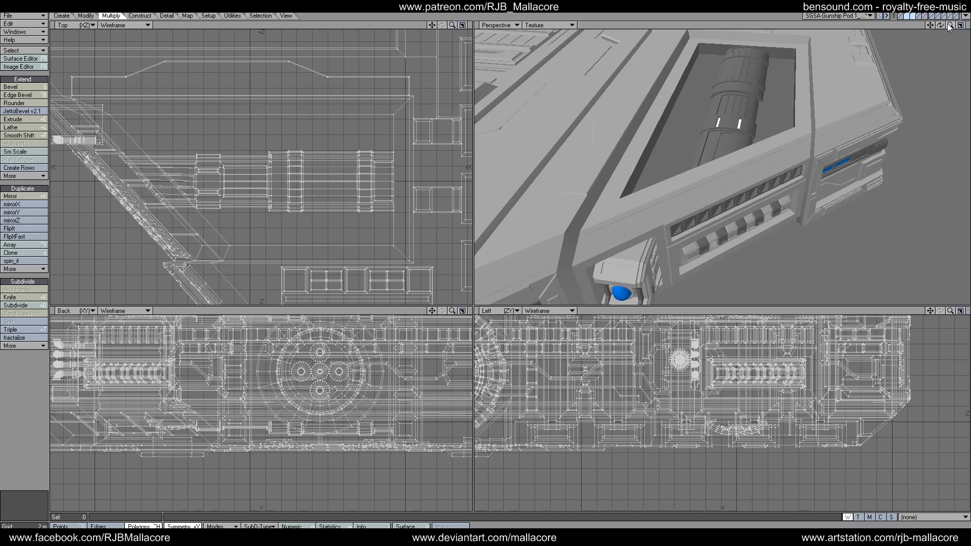
click(913, 16)
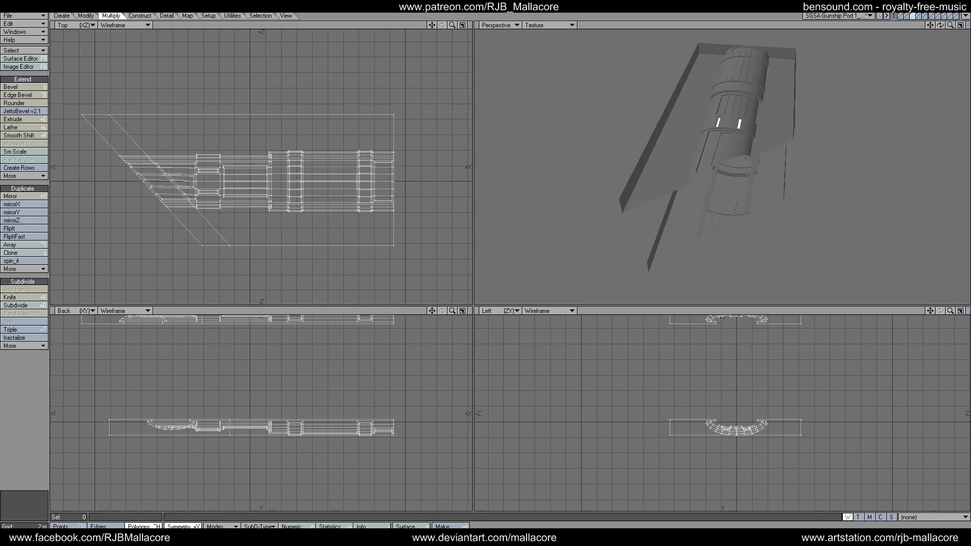
drag(939, 24, 927, 26)
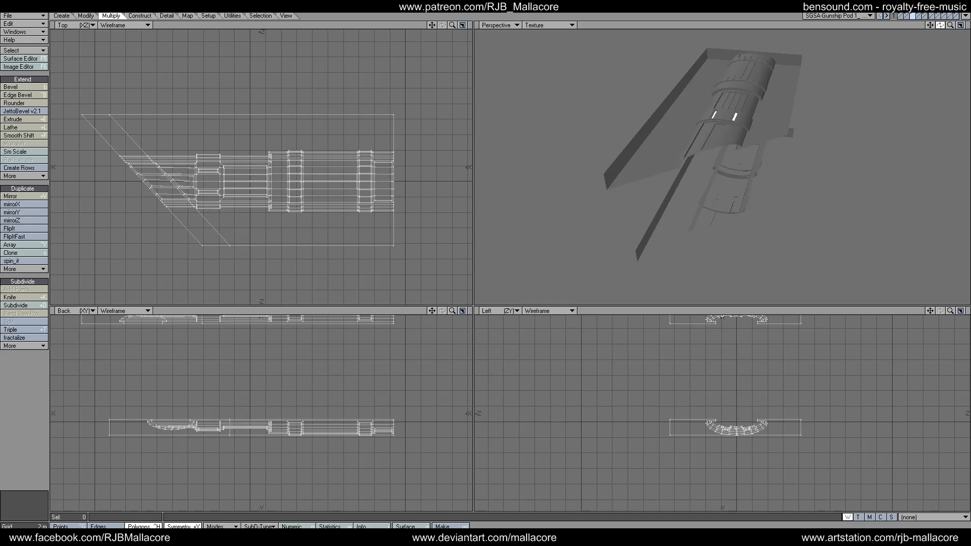
Step: Show the pod hull layer together with the half-cylinder layer and examine the detailed recess from several angles
mouse_move(940, 25)
mouse_down()
mouse_move(892, 31)
mouse_move(933, 26)
mouse_move(935, 5)
mouse_move(932, 26)
mouse_up()
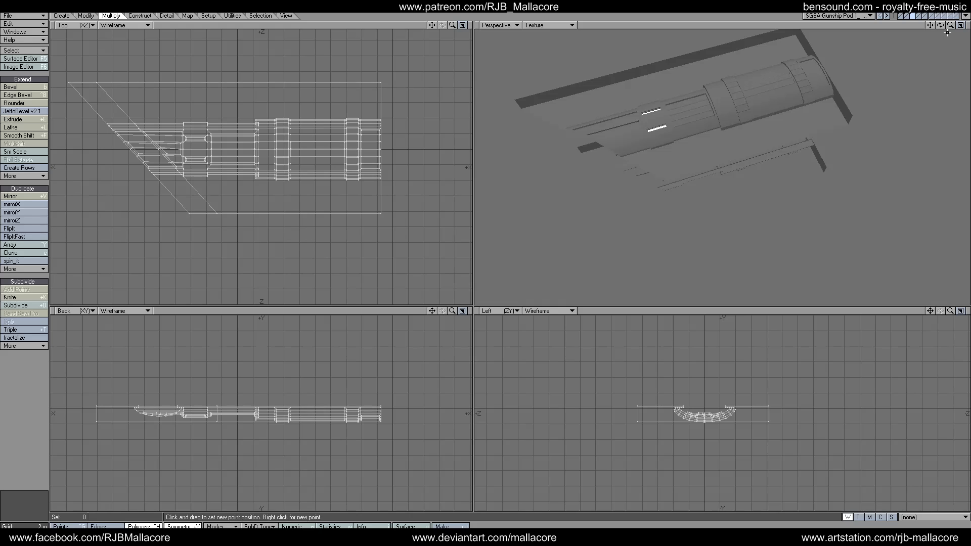
click(909, 16)
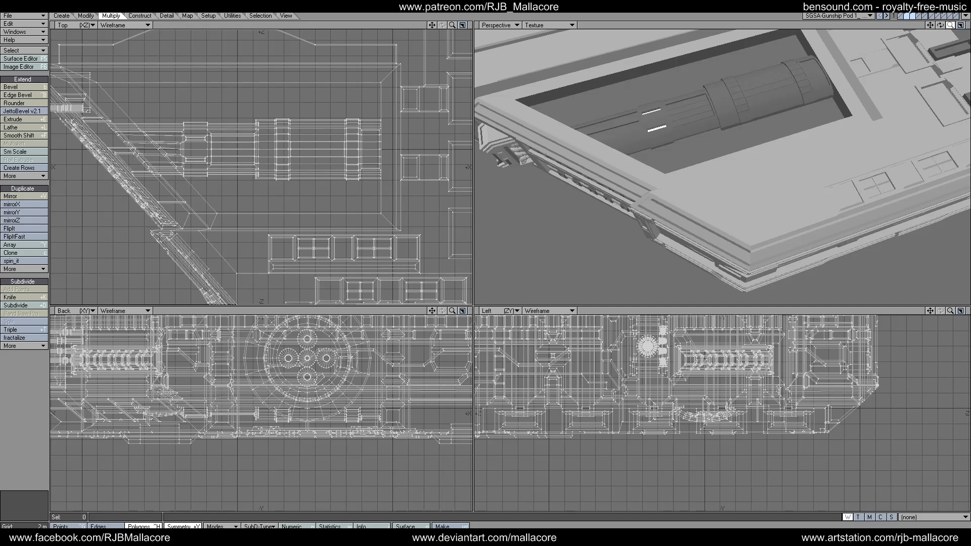
mouse_move(950, 24)
mouse_down()
mouse_move(955, 31)
mouse_move(950, 24)
mouse_up()
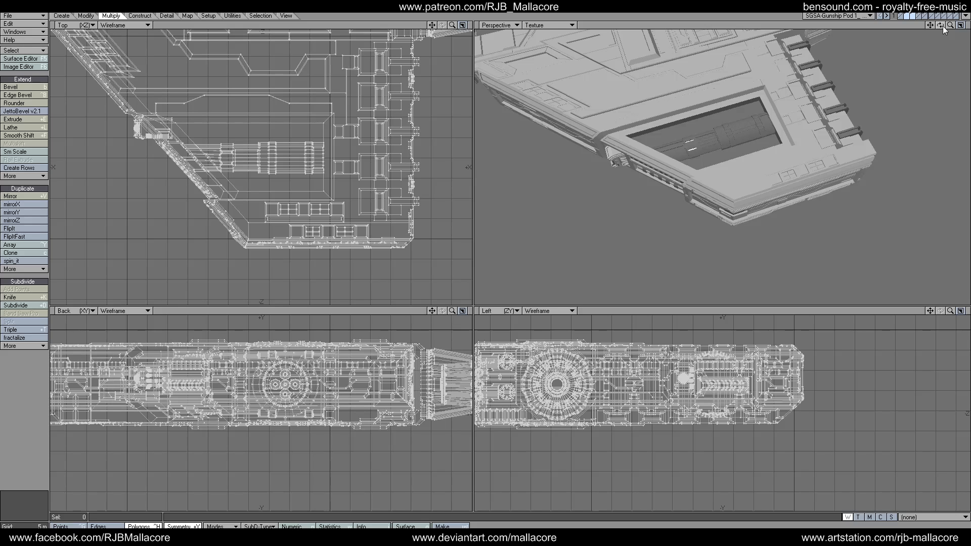
mouse_move(940, 25)
mouse_down()
mouse_move(917, 13)
mouse_move(940, 35)
mouse_move(936, 53)
mouse_move(935, 24)
mouse_move(928, 38)
mouse_move(933, 31)
mouse_move(913, 33)
mouse_move(950, 29)
mouse_up()
drag(940, 25, 918, 25)
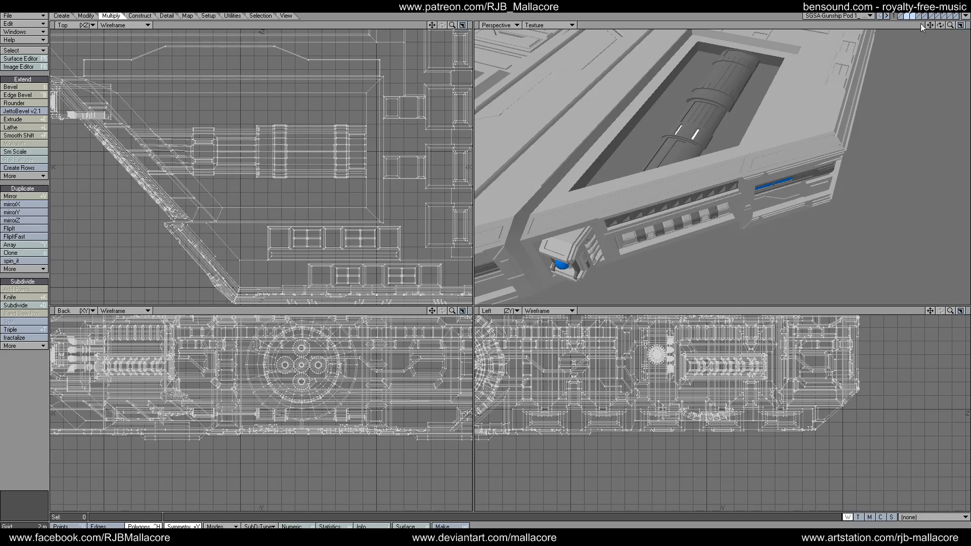
key(plus)
drag(114, 480, 230, 423)
key(space)
Step: Select the four flat floor polygons flanking the half-cylinders in the upper and lower hull recesses
drag(940, 25, 941, 25)
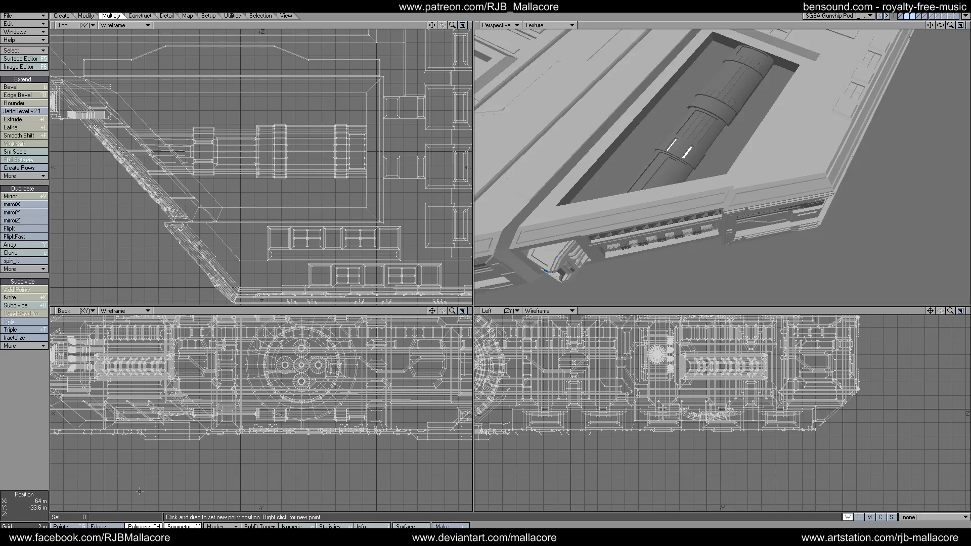
click(709, 104)
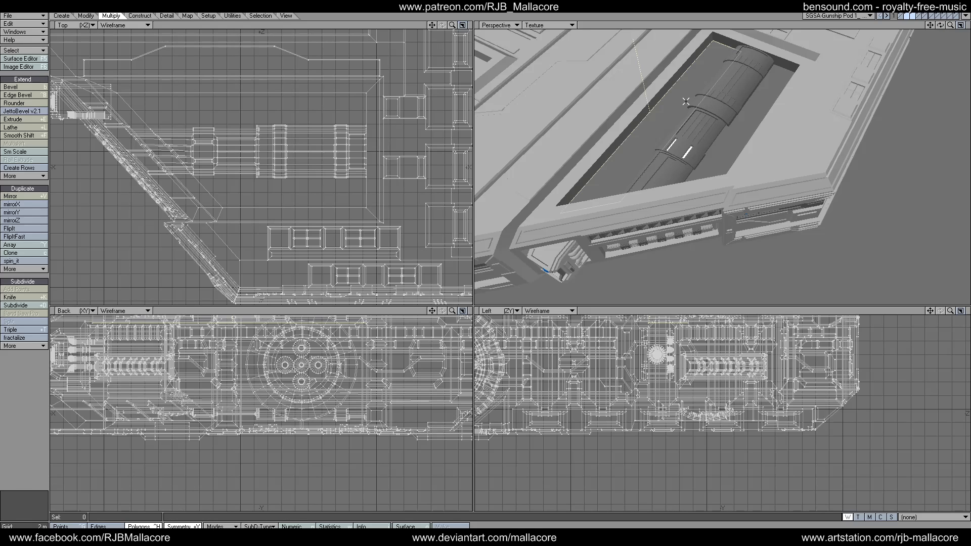
click(747, 123)
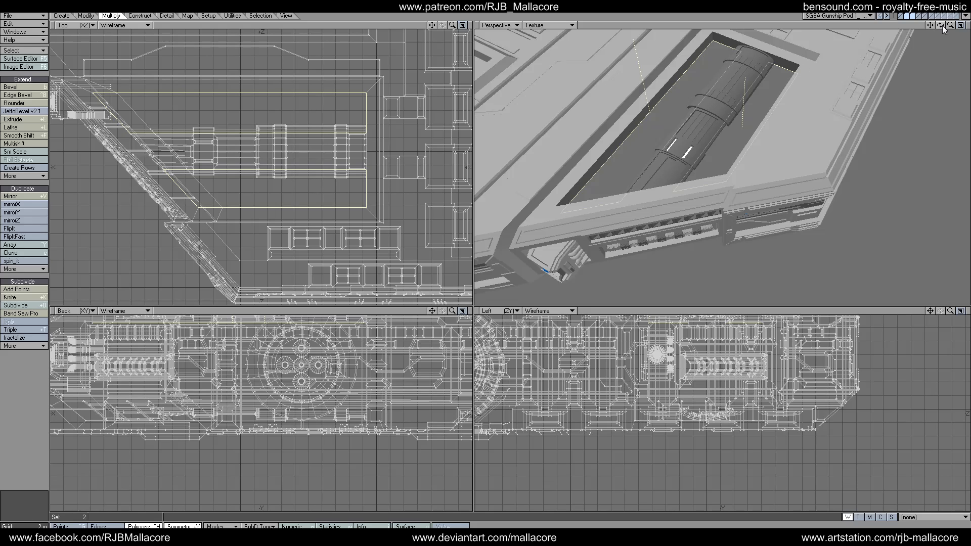
drag(942, 25, 783, 104)
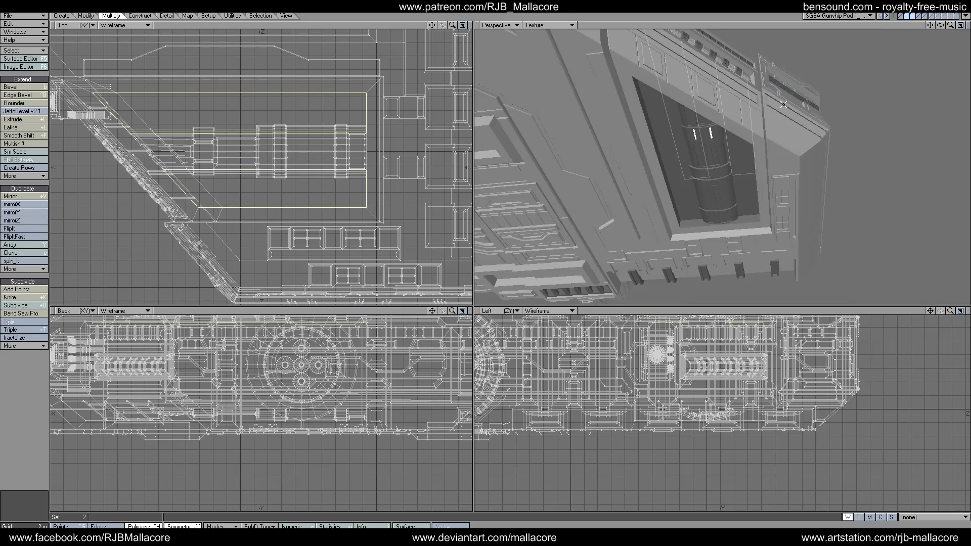
click(673, 139)
click(734, 153)
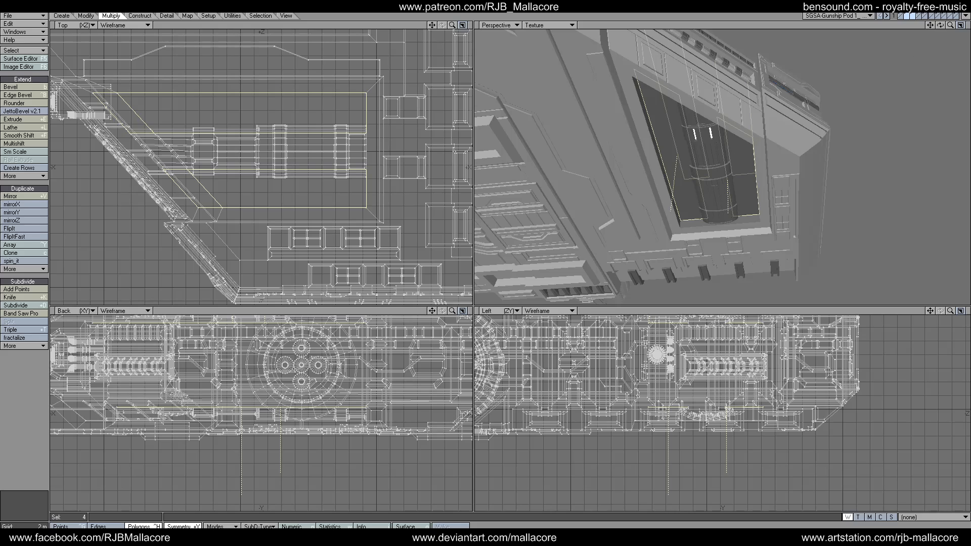
drag(939, 25, 879, 55)
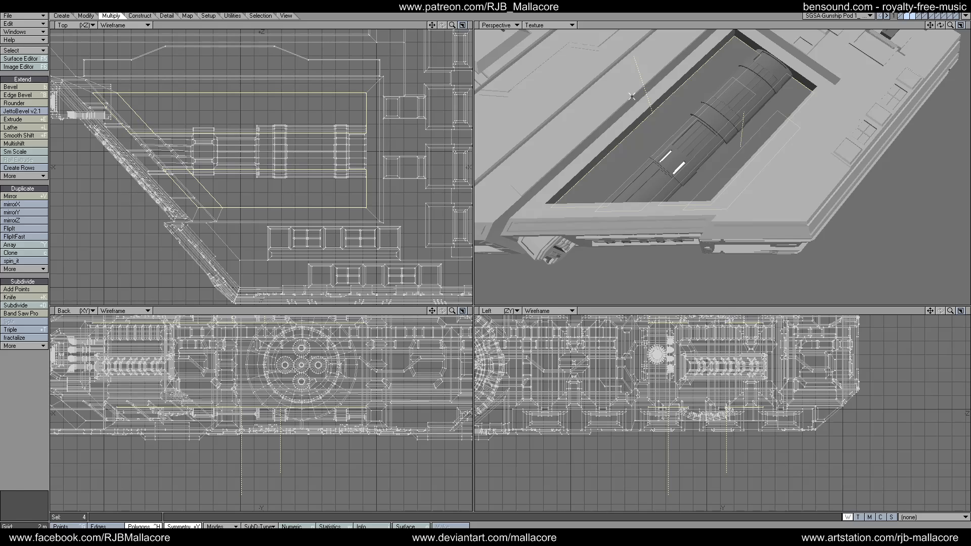
Step: Multishift the four recess floor polygons with a 500 mm inset and no shift
click(23, 144)
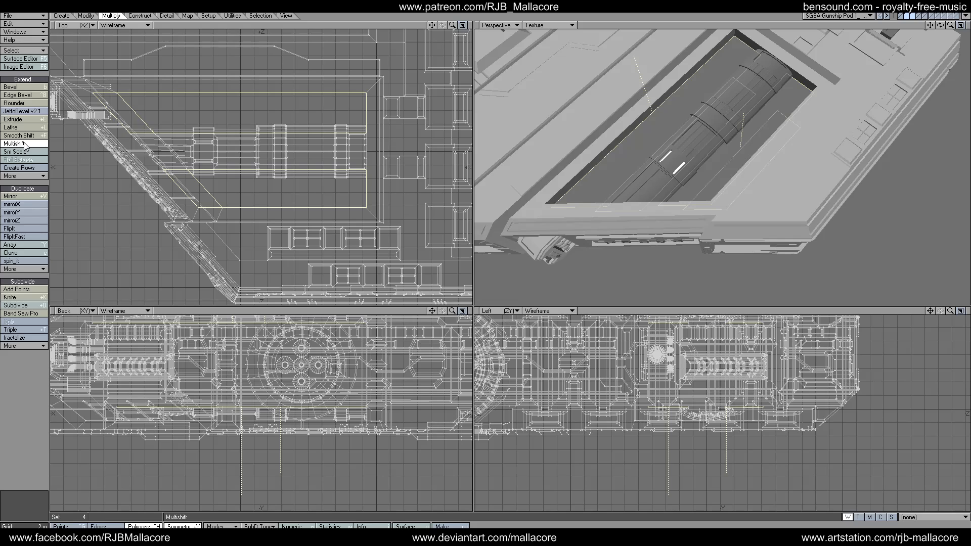
key(n)
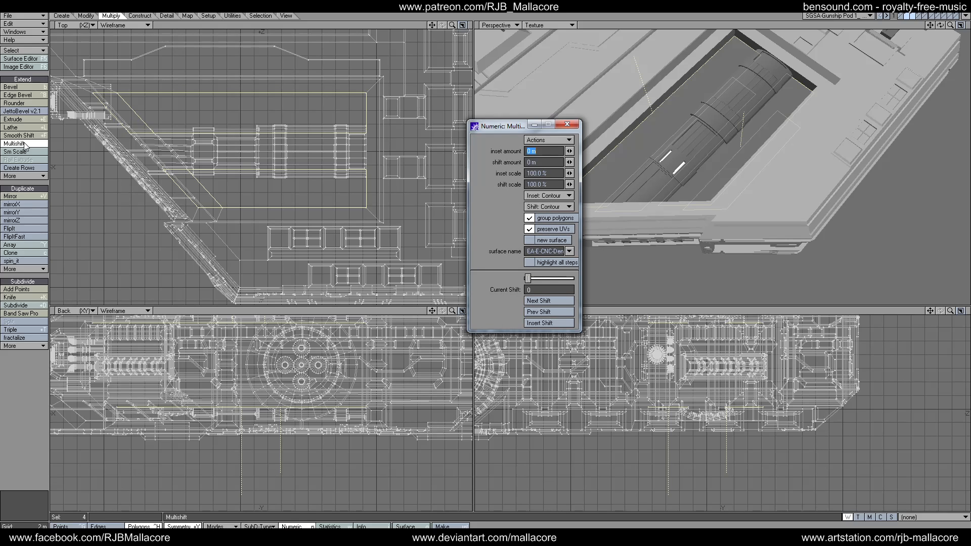
text(500)
key(Tab)
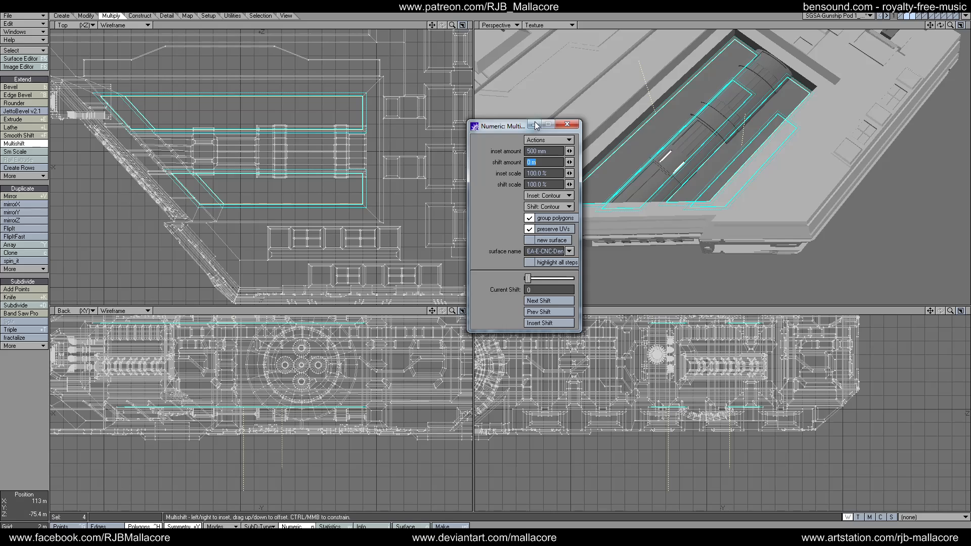
click(567, 125)
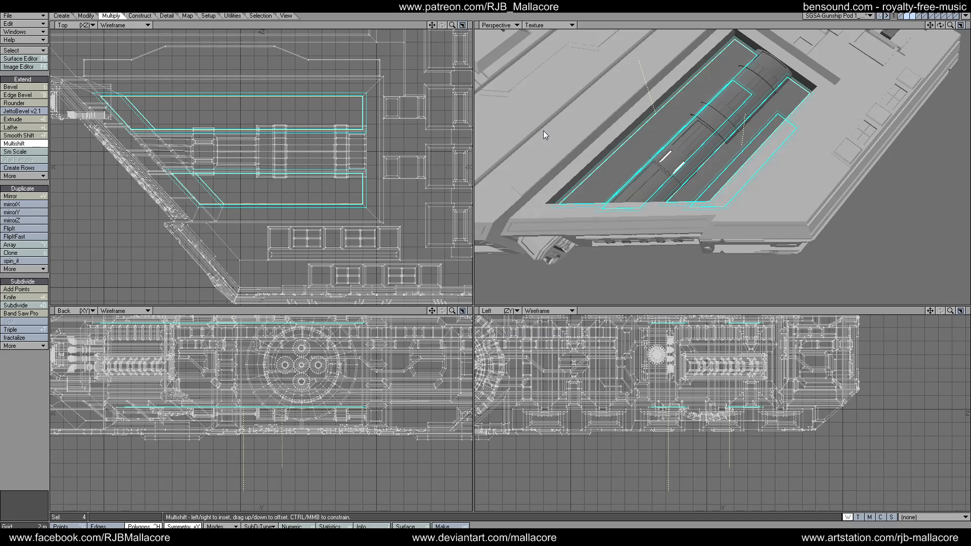
key(slash)
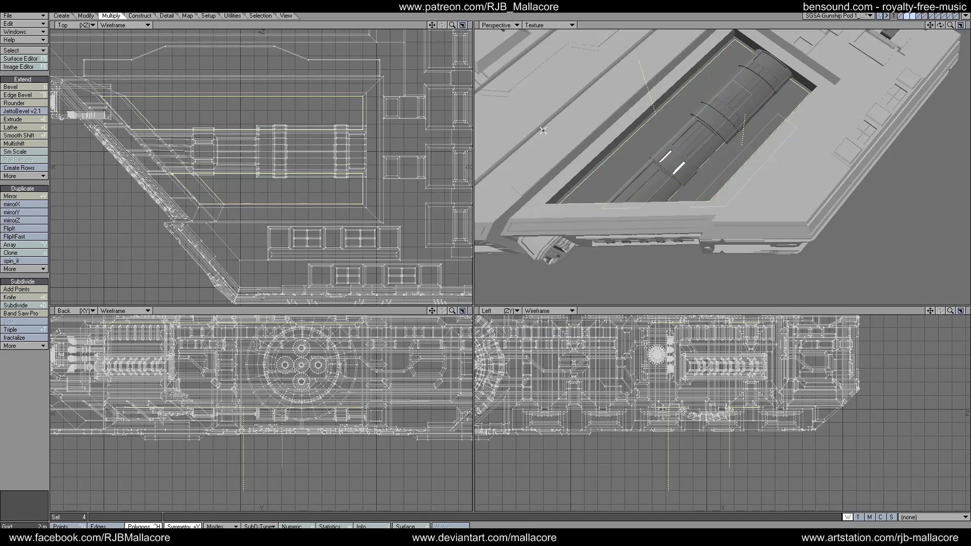
Step: Try to multishift the inset recess floor polygons with a 500 mm shift amount and no inset
click(36, 144)
key(n)
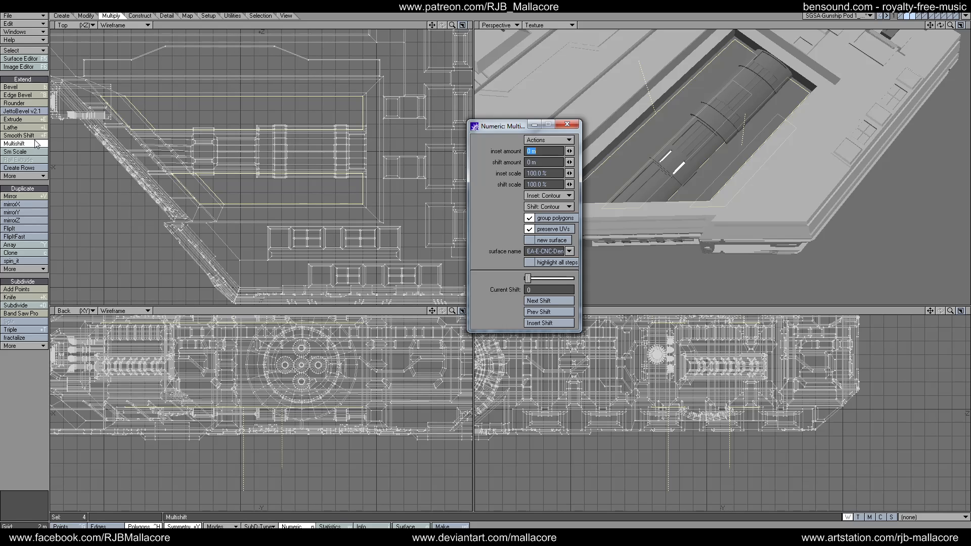
key(Tab)
text(.5)
key(Tab)
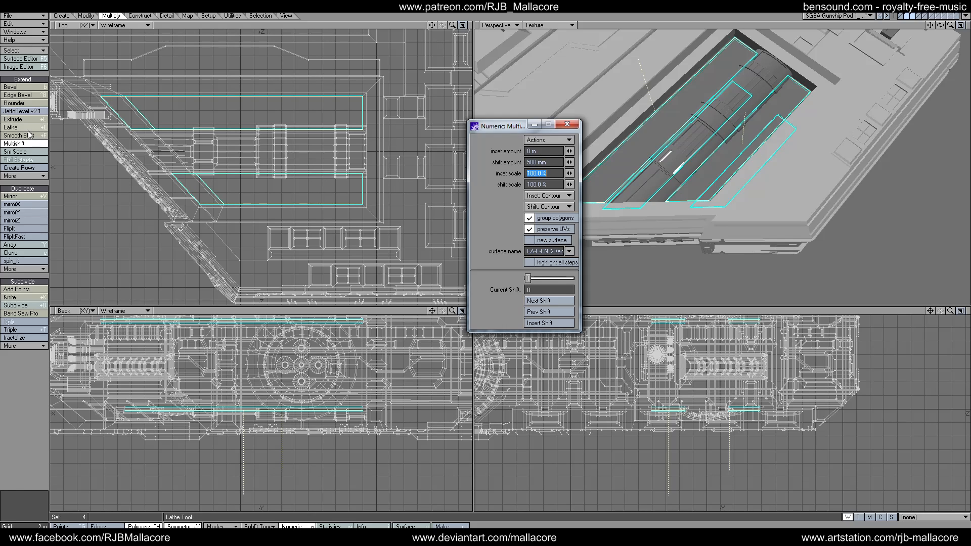
click(568, 125)
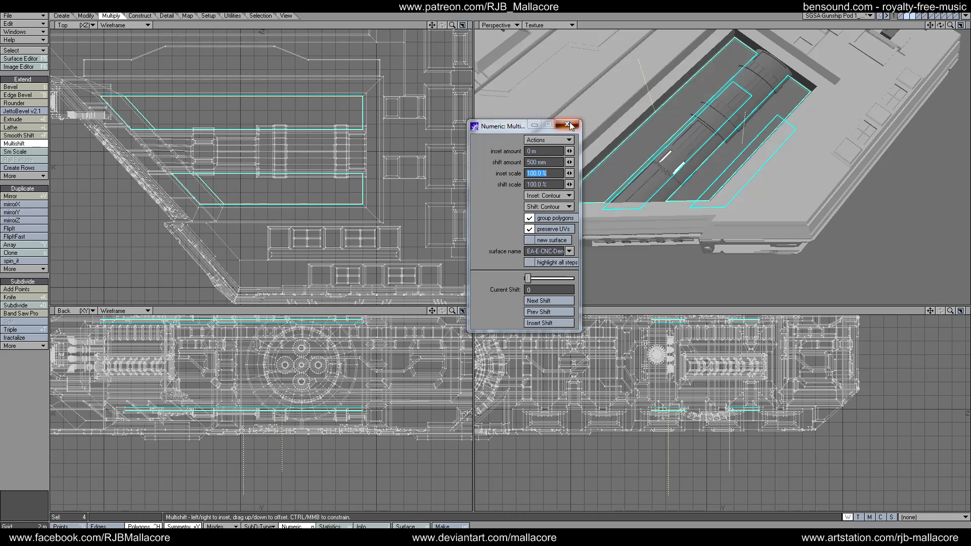
drag(940, 25, 882, 46)
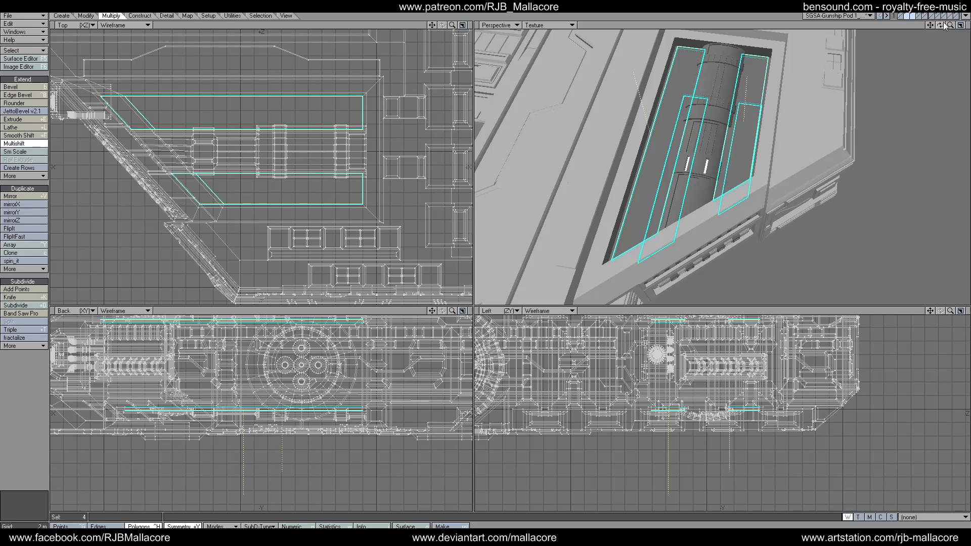
key(space)
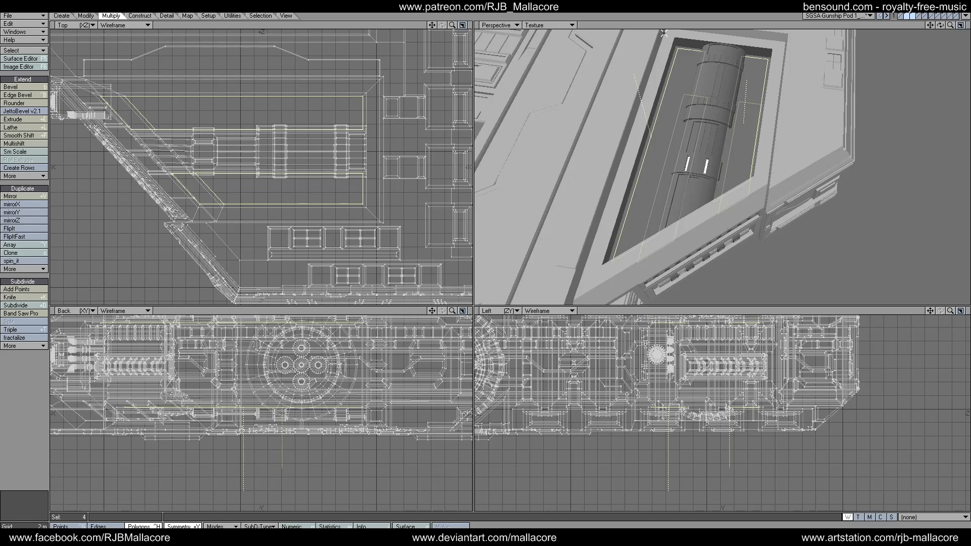
click(13, 198)
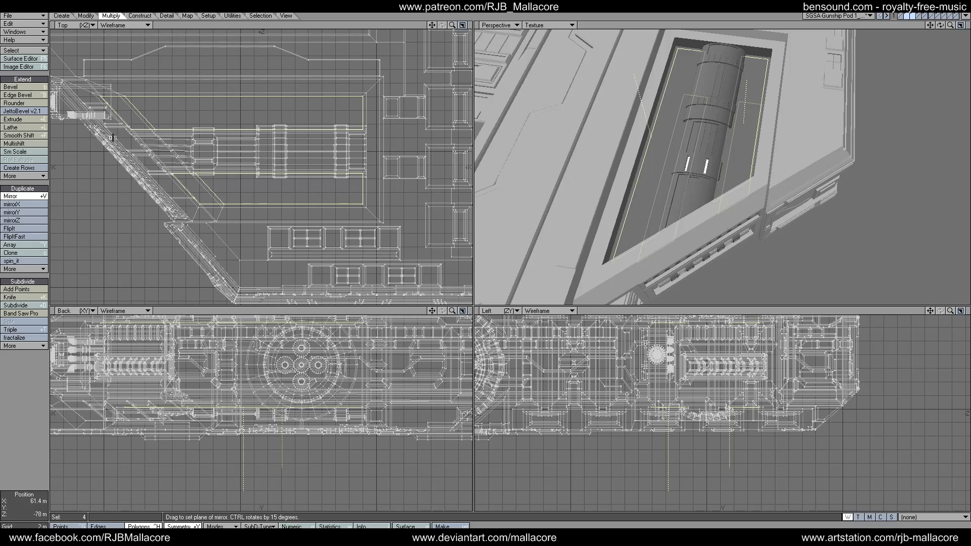
drag(120, 126, 59, 354)
click(12, 297)
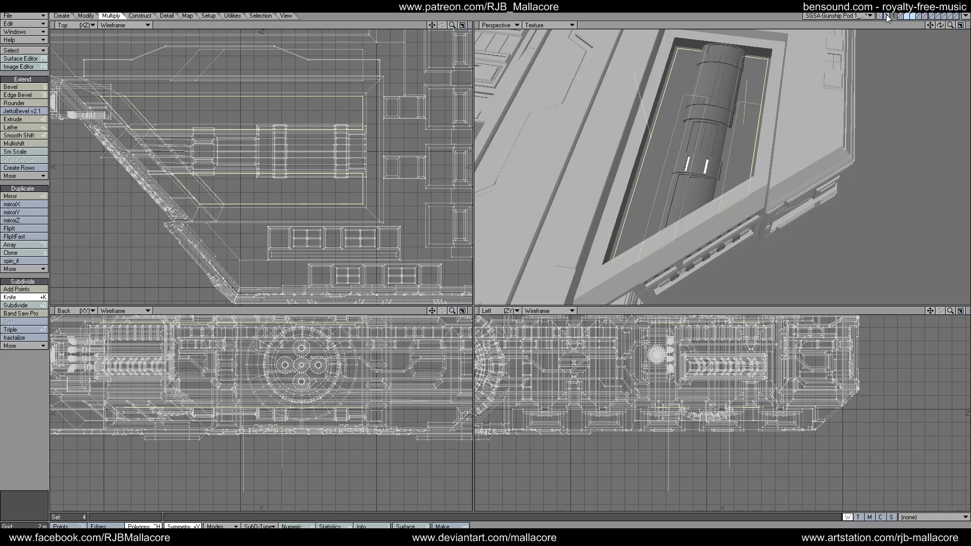
Step: Return to the half-cylinder layer alone and undo the mirrored copy of the inset floor polygons
click(902, 16)
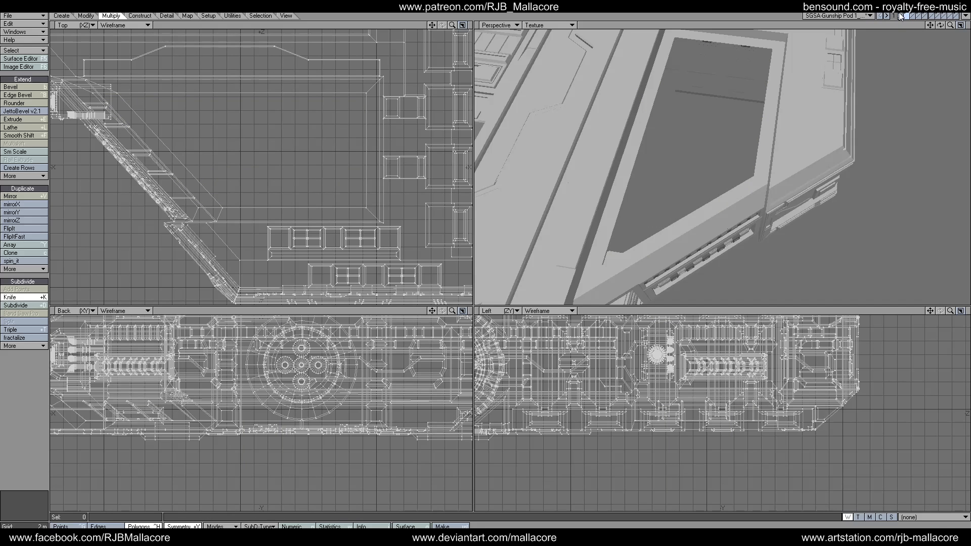
click(900, 14)
click(905, 15)
click(909, 15)
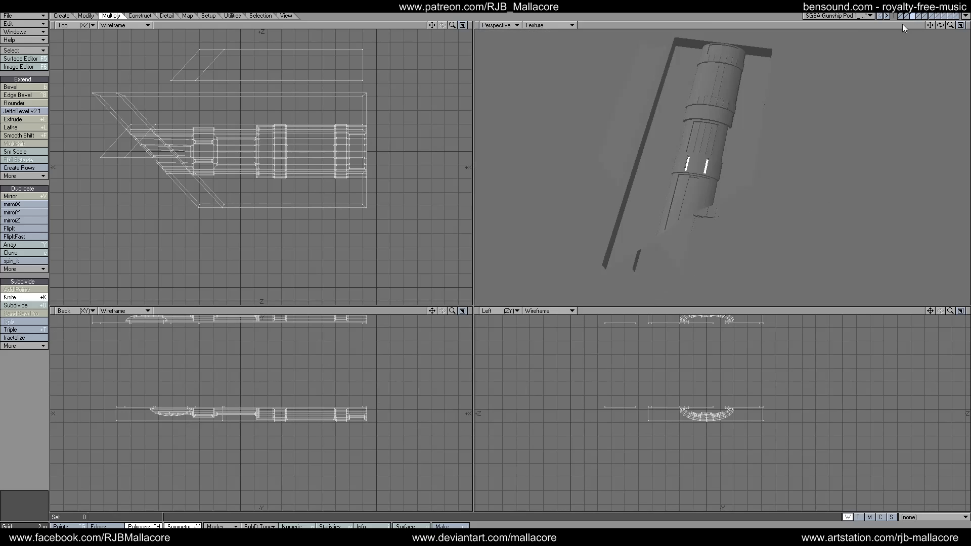
key(ctrl+z)
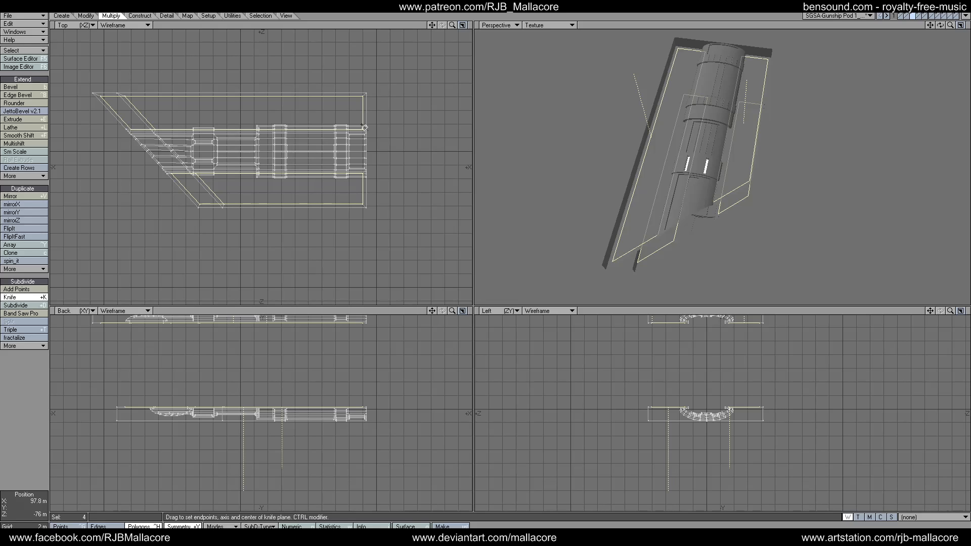
Step: Cut the inset floor polygons lengthwise with the Knife tool, making one straight cut along each side of the half-cylinders
click(32, 299)
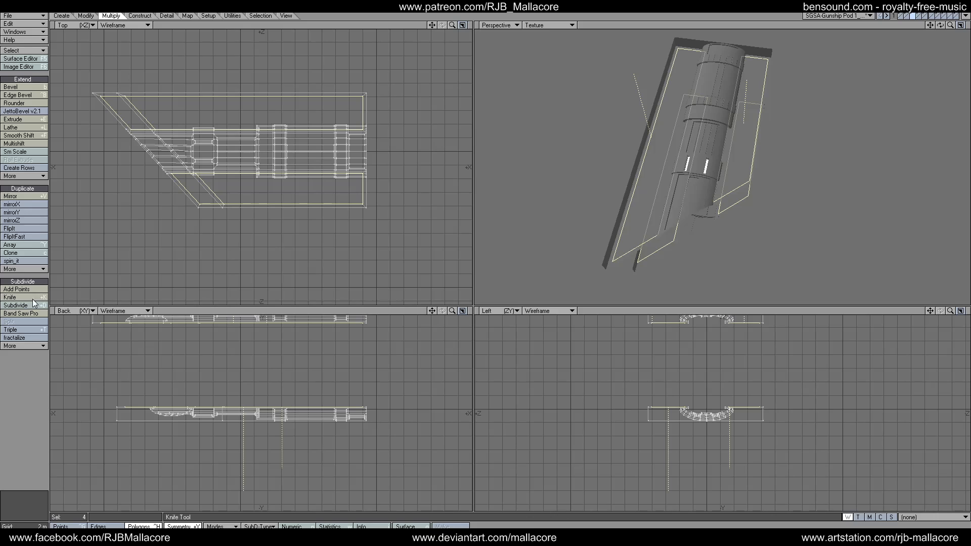
click(13, 298)
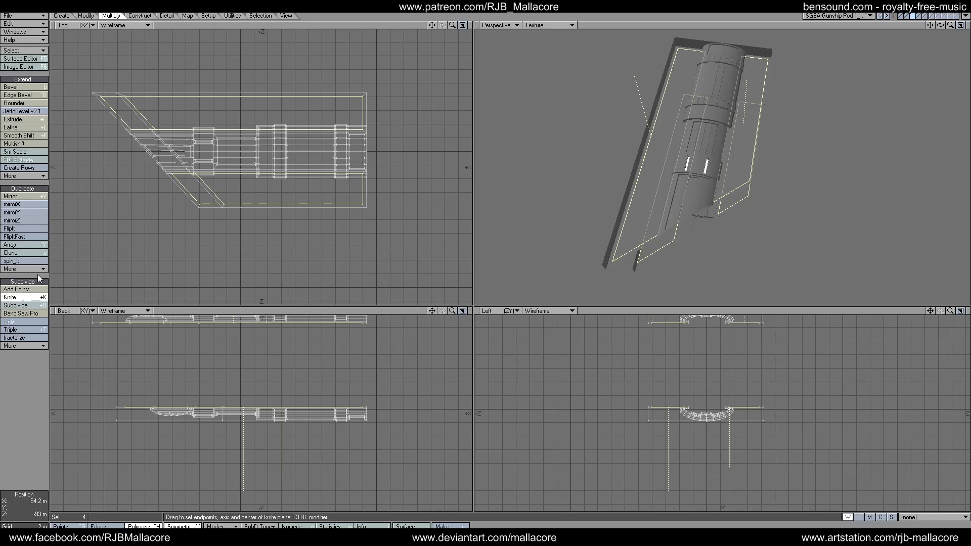
drag(116, 124, 388, 125)
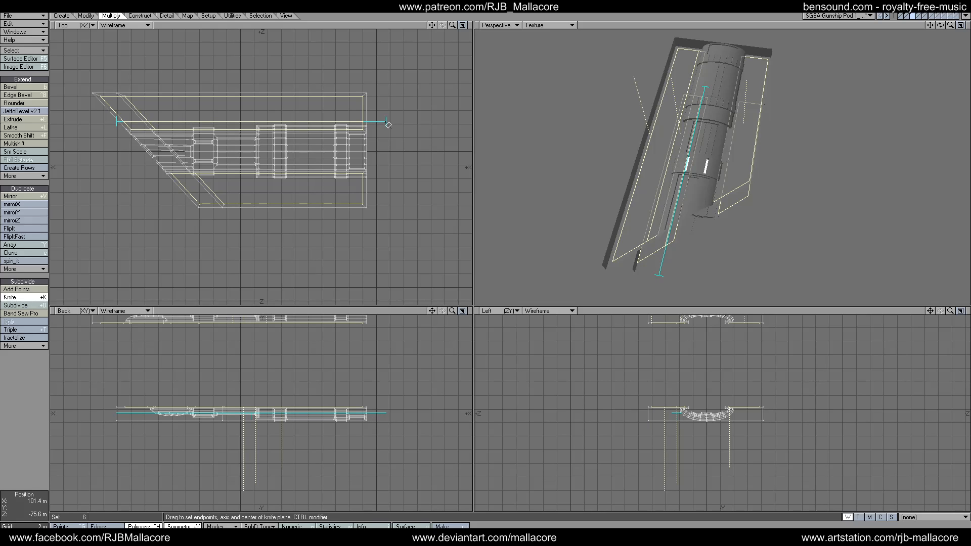
key(space)
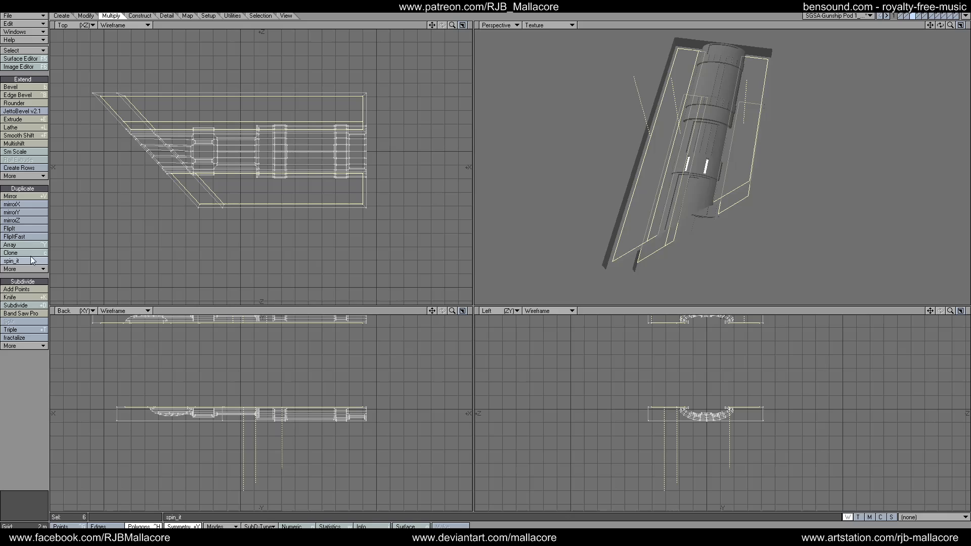
click(14, 297)
drag(163, 182, 379, 180)
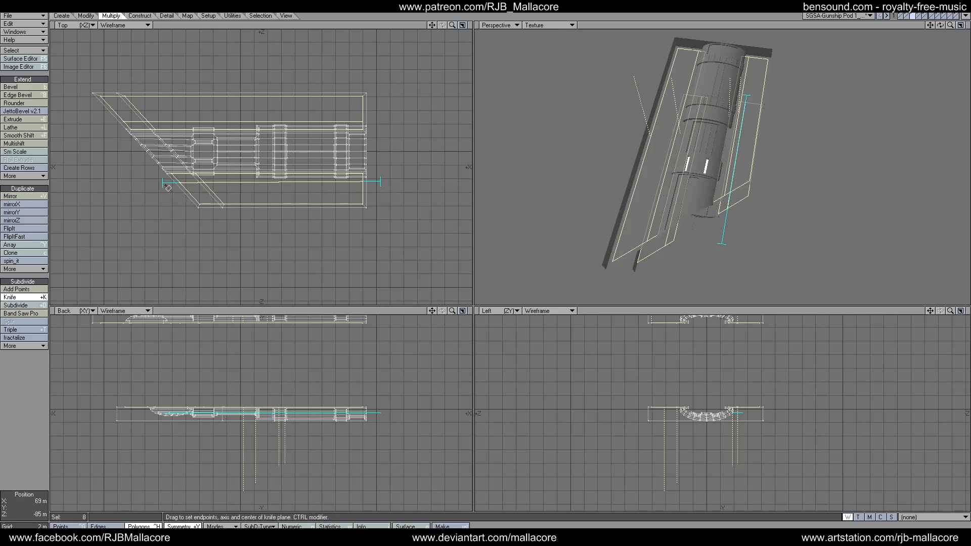
drag(161, 188, 153, 184)
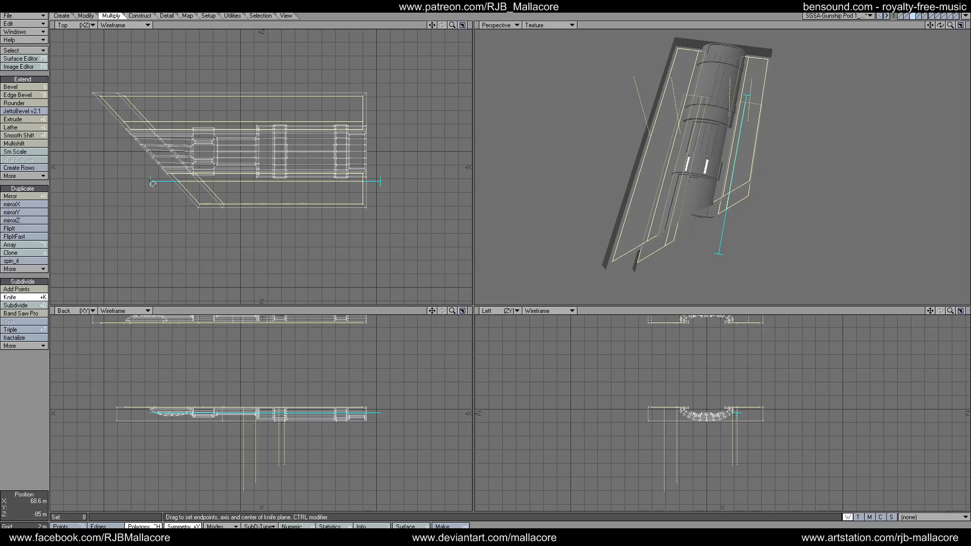
key(space)
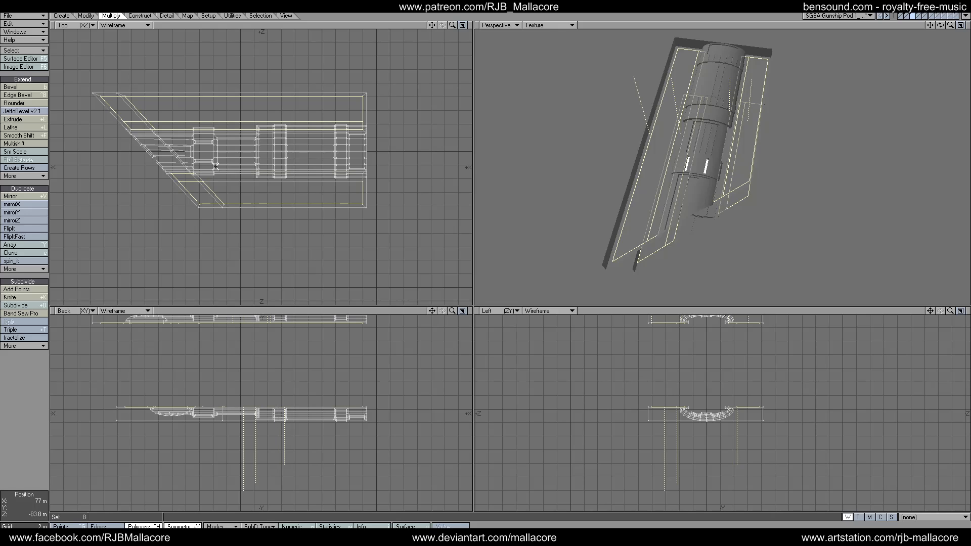
Step: Deselect the narrow strips beside the half-cylinders and multishift the four remaining floor panels with a 500 mm inset and 200 mm shift
click(213, 131)
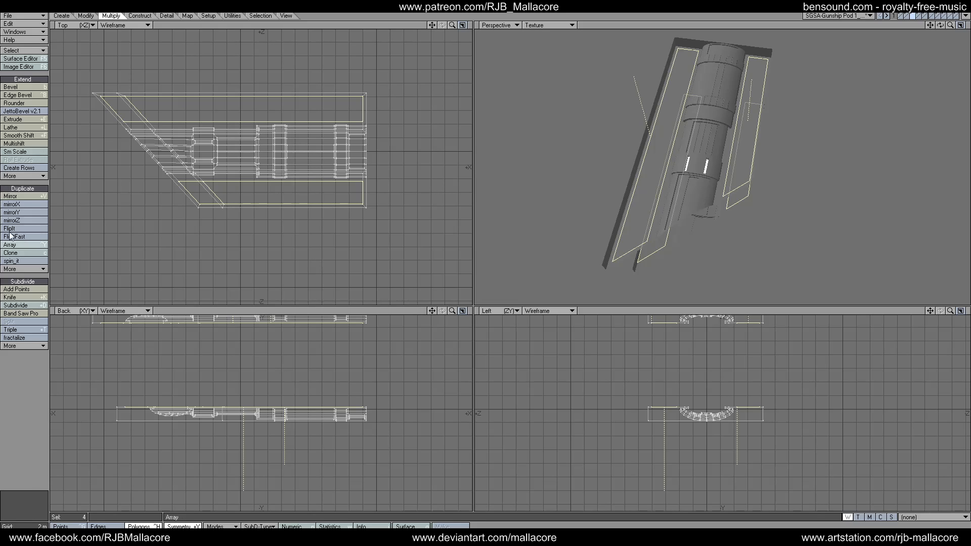
click(22, 145)
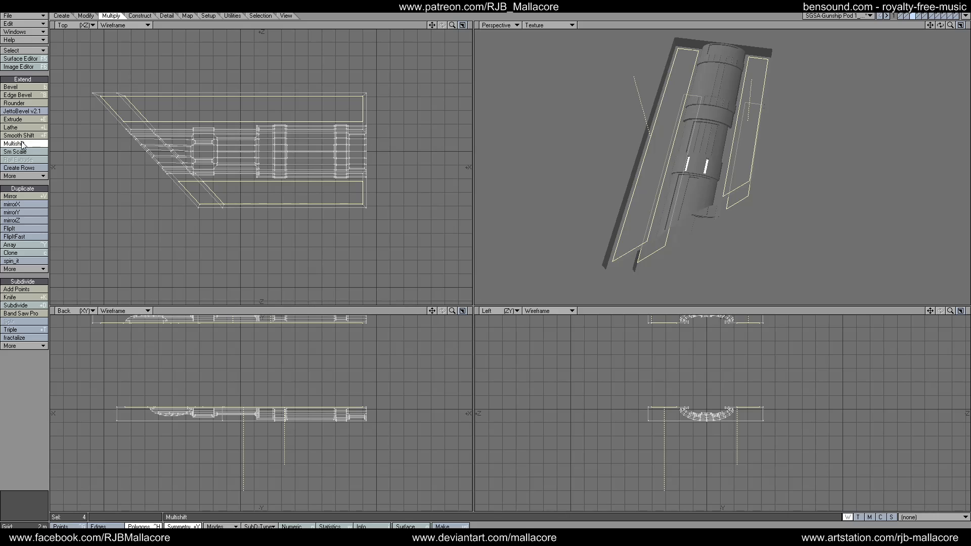
key(n)
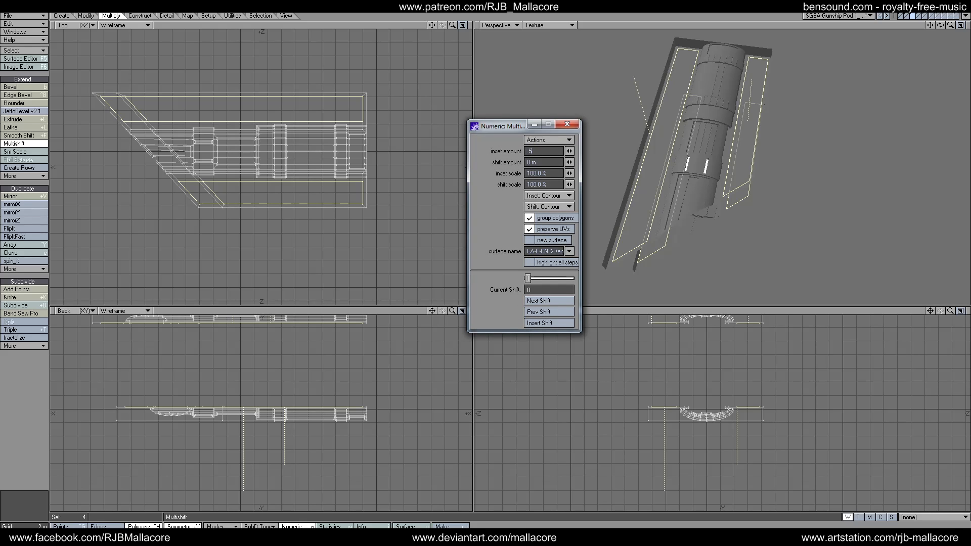
key(Tab)
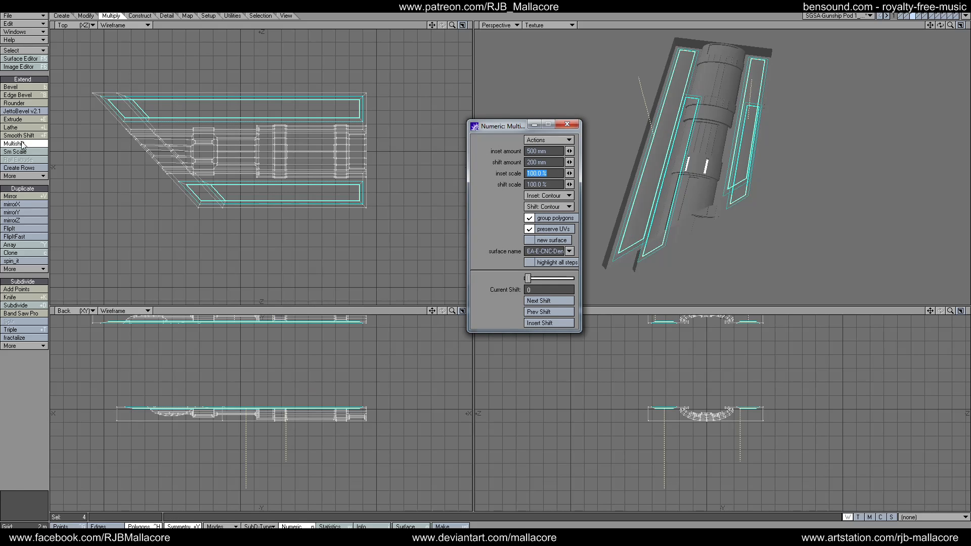
click(570, 122)
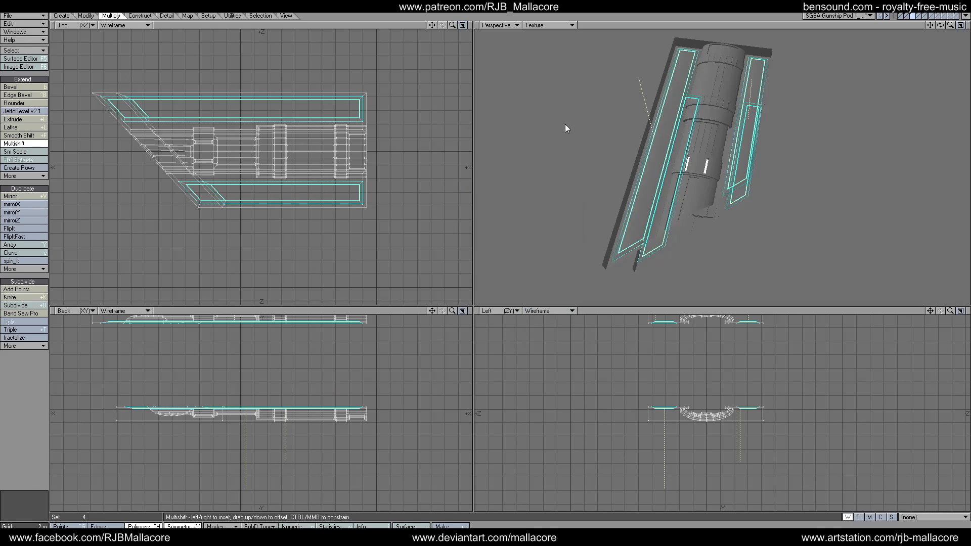
key(space)
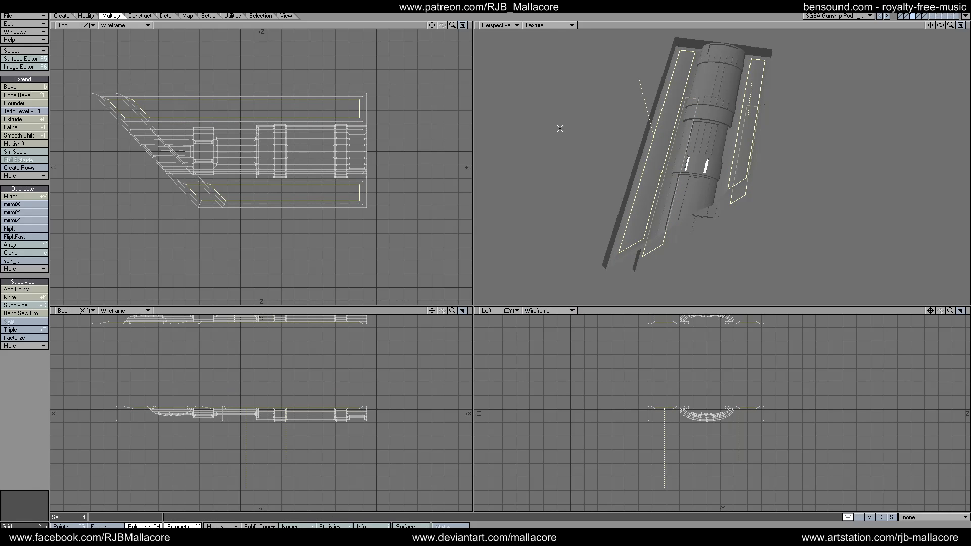
Step: Place the four shifted floor panel polygons by themselves on an empty layer
drag(940, 25, 939, 71)
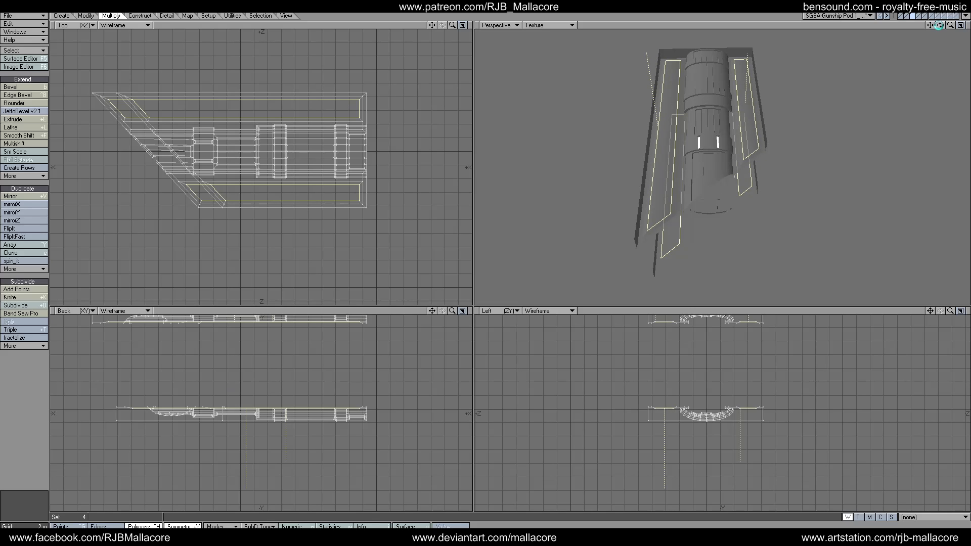
key(slash)
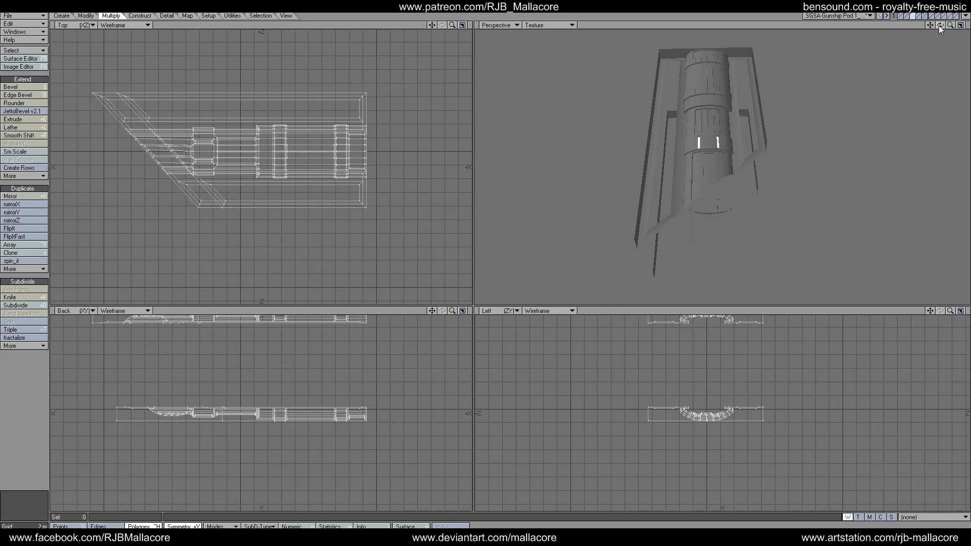
click(920, 15)
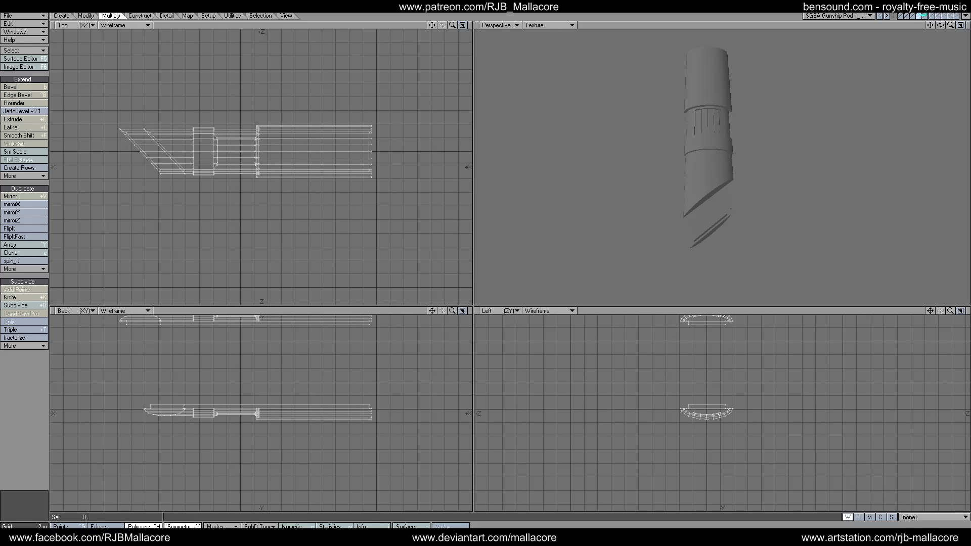
click(924, 15)
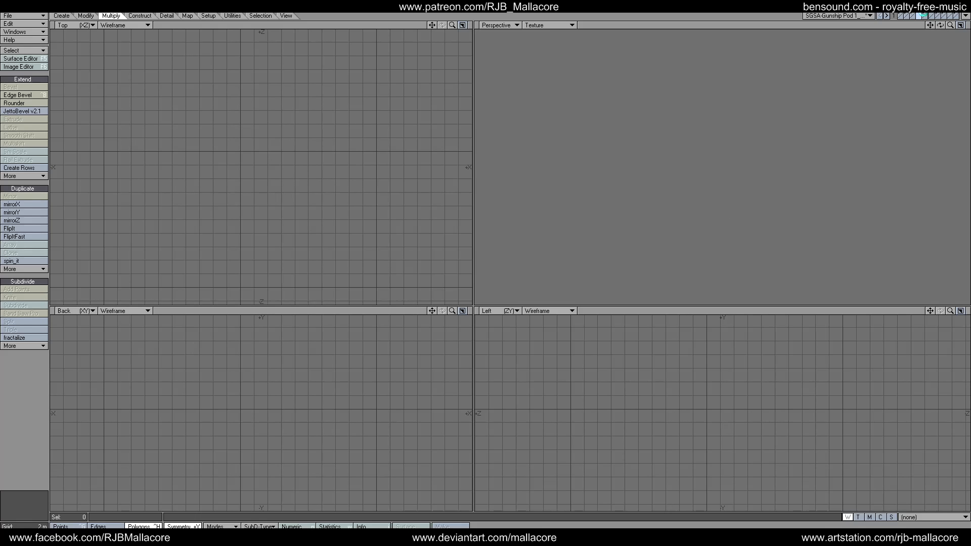
click(922, 15)
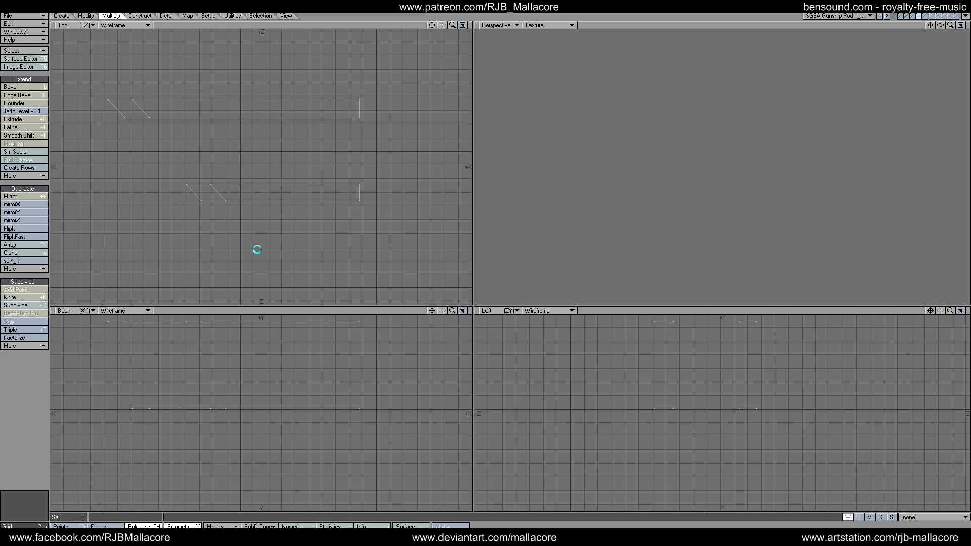
Step: Divide the shorter upper panel crosswise into six segments with Band Saw Pro and clear the selection
click(148, 526)
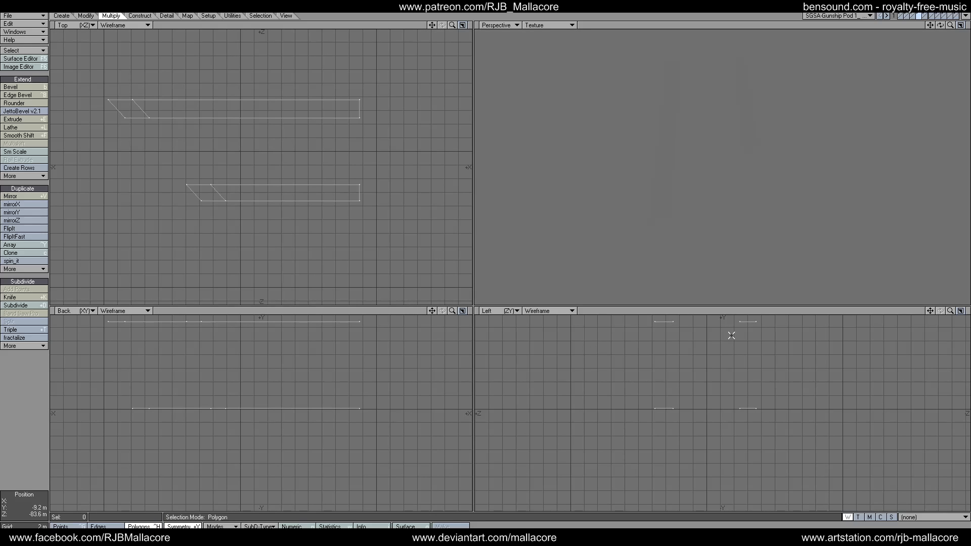
click(739, 320)
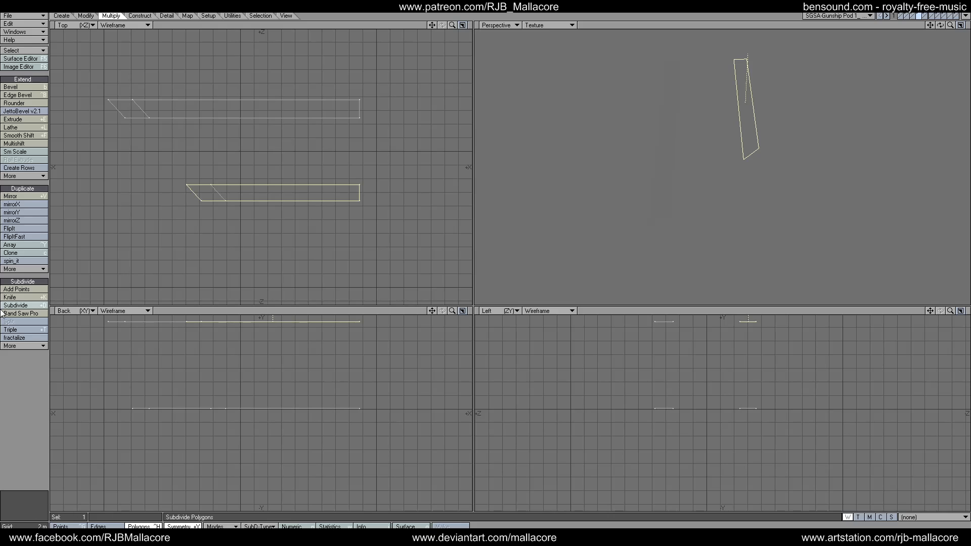
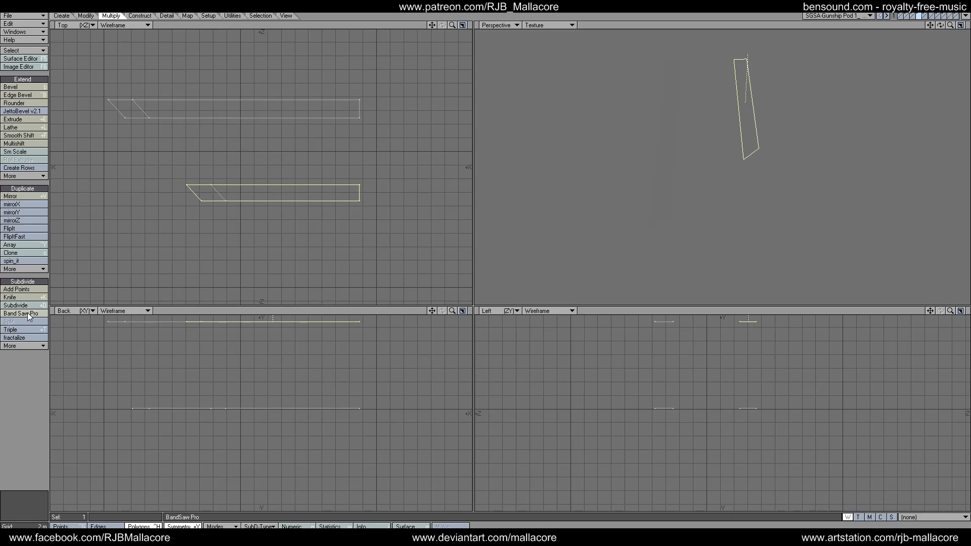
click(27, 312)
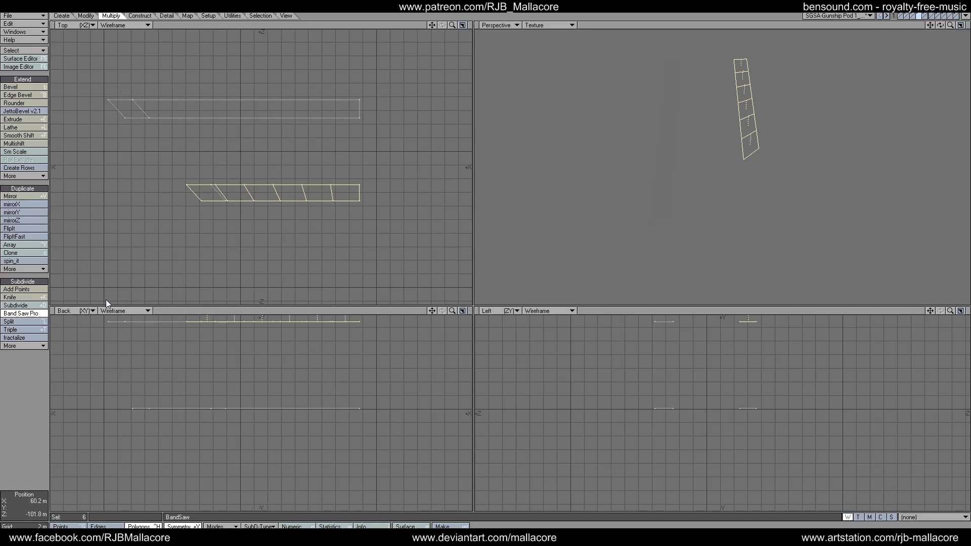
click(31, 401)
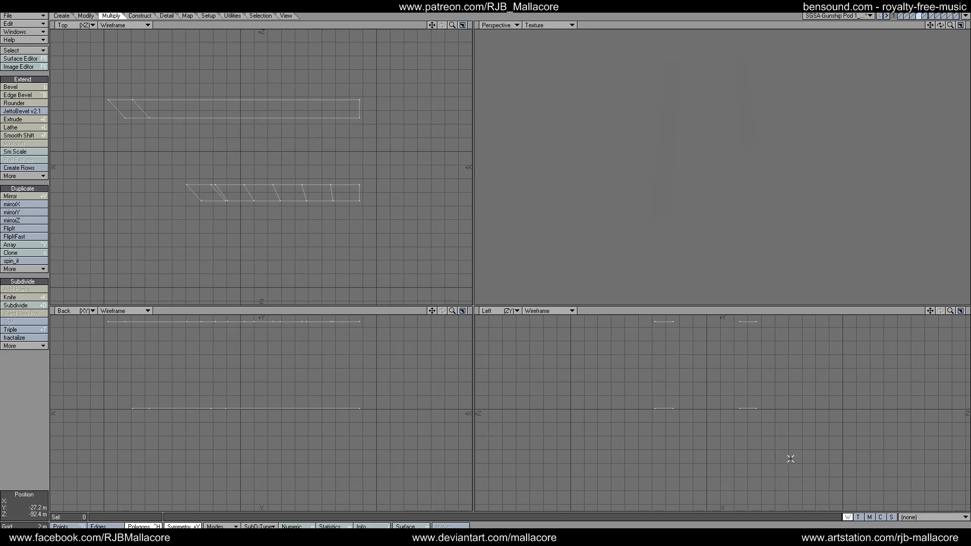
click(748, 408)
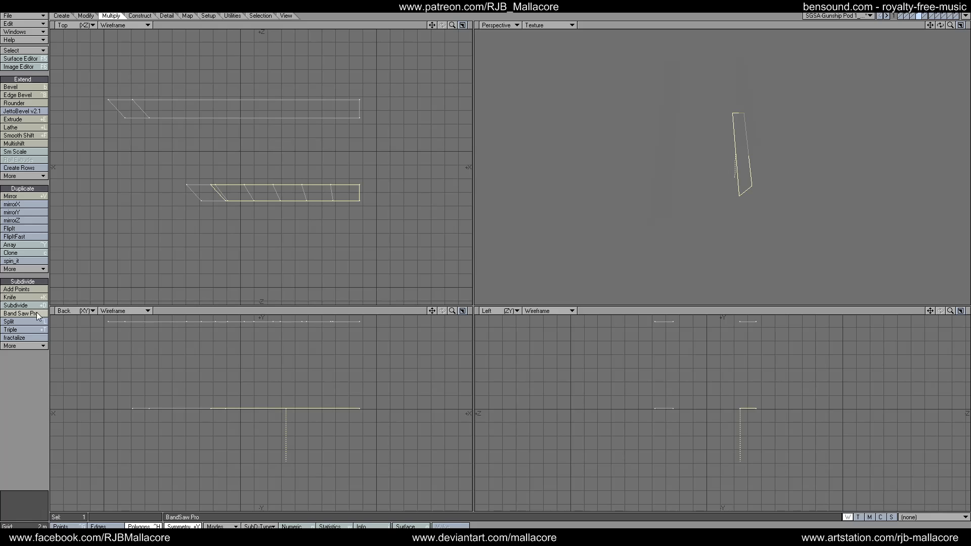
click(36, 312)
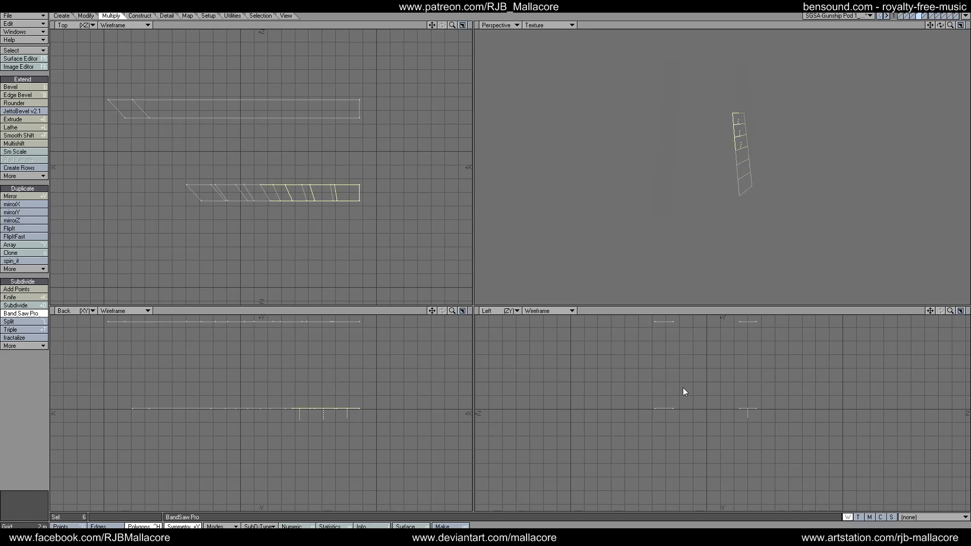
key(u)
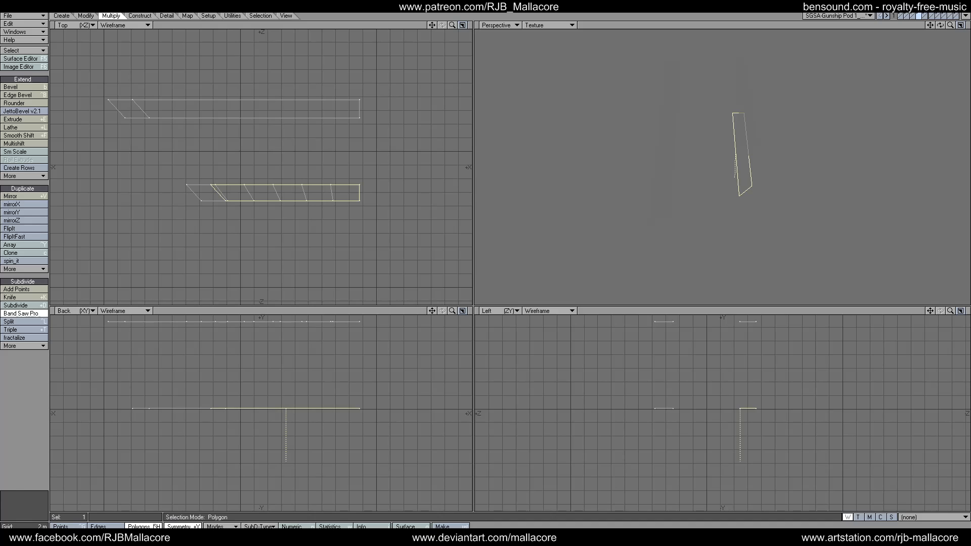
click(48, 390)
Step: Divide the shorter lower panel crosswise into six segments with Band Saw Pro and clear the selection
click(748, 408)
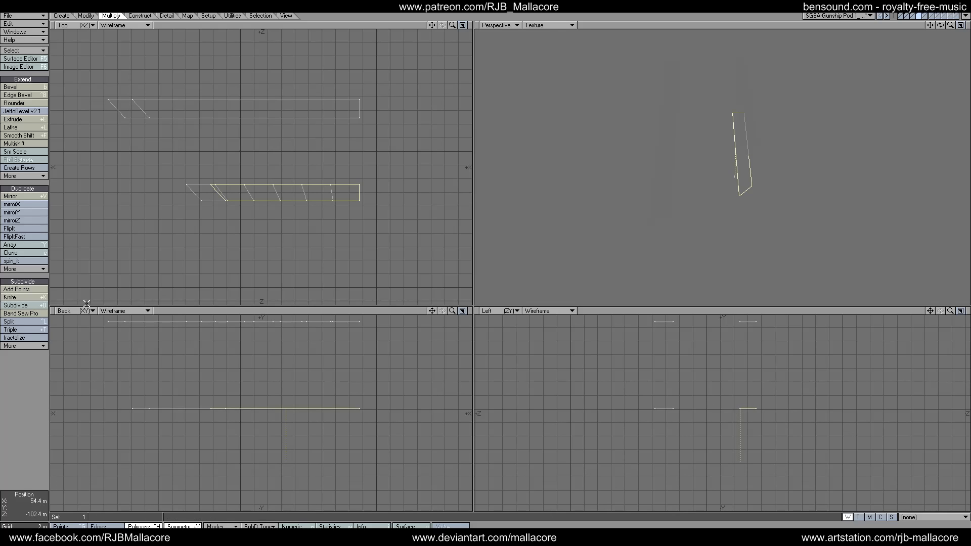
click(32, 316)
key(space)
click(51, 407)
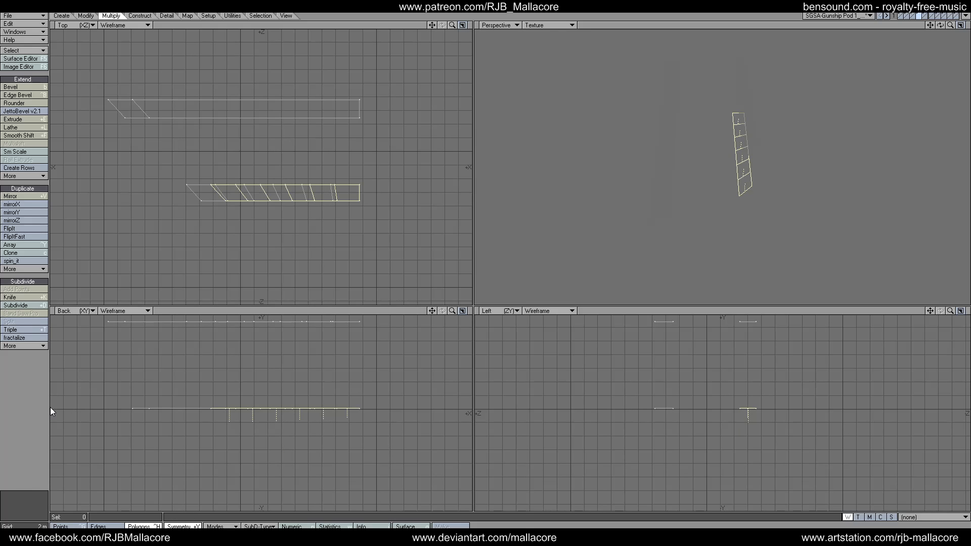
Step: Divide the longer upper panel crosswise into six segments with Band Saw Pro, using the Odd direction, and clear the selection
click(663, 322)
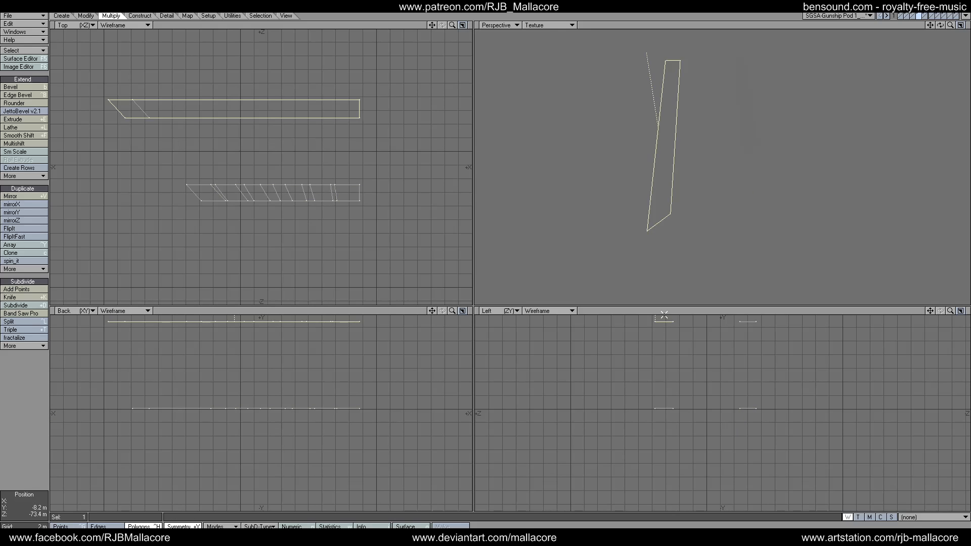
click(45, 313)
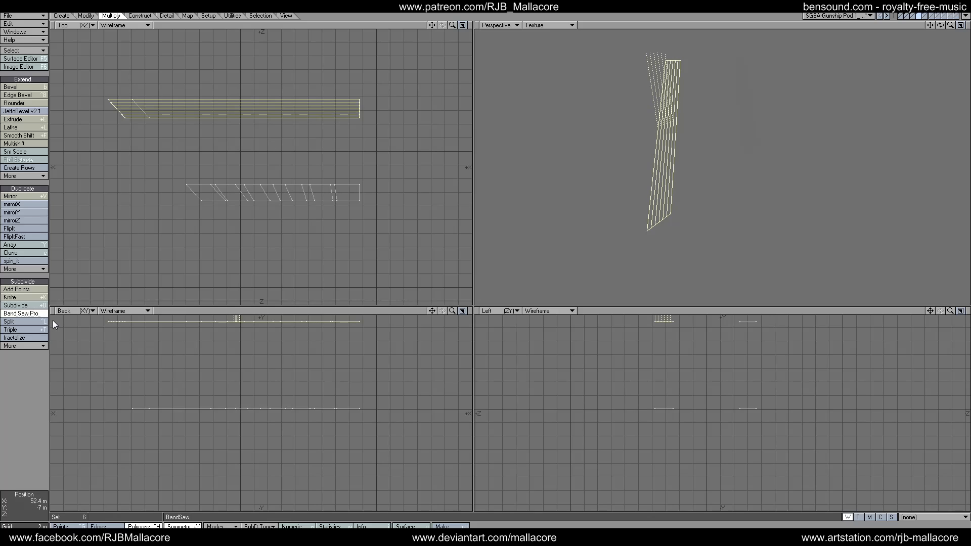
key(n)
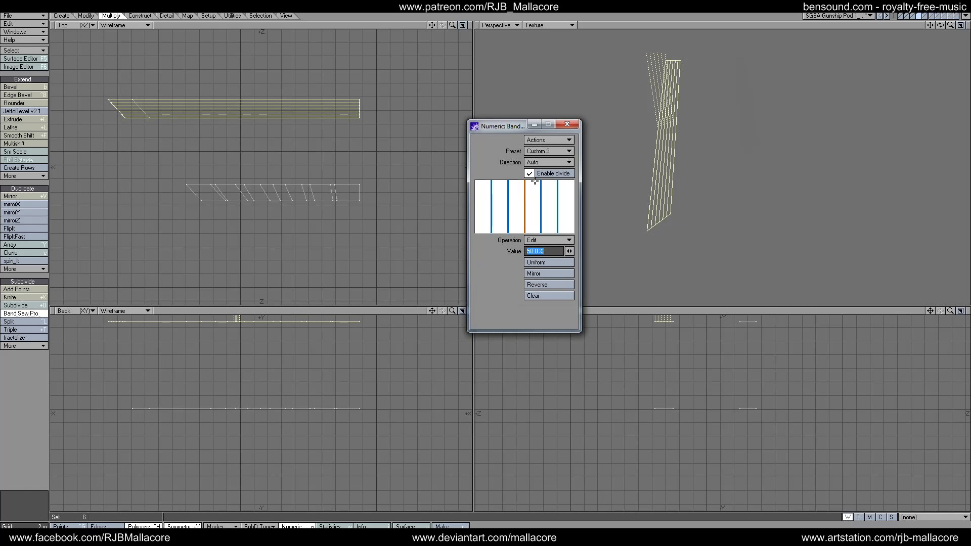
click(538, 162)
click(539, 154)
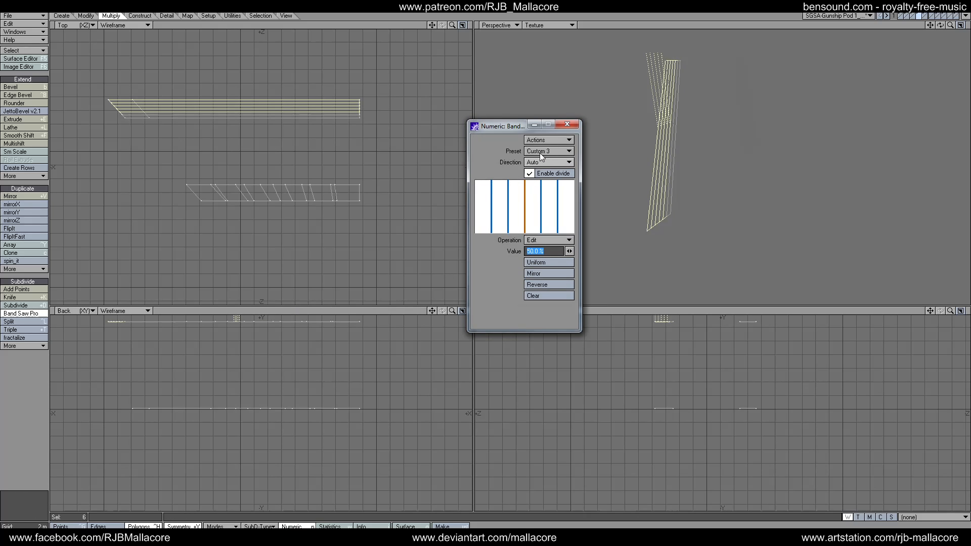
click(571, 124)
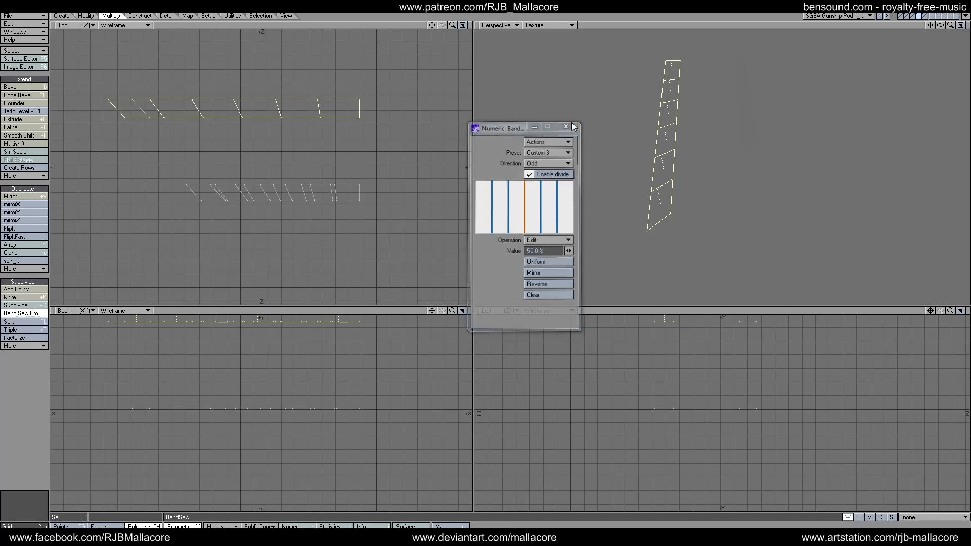
key(space)
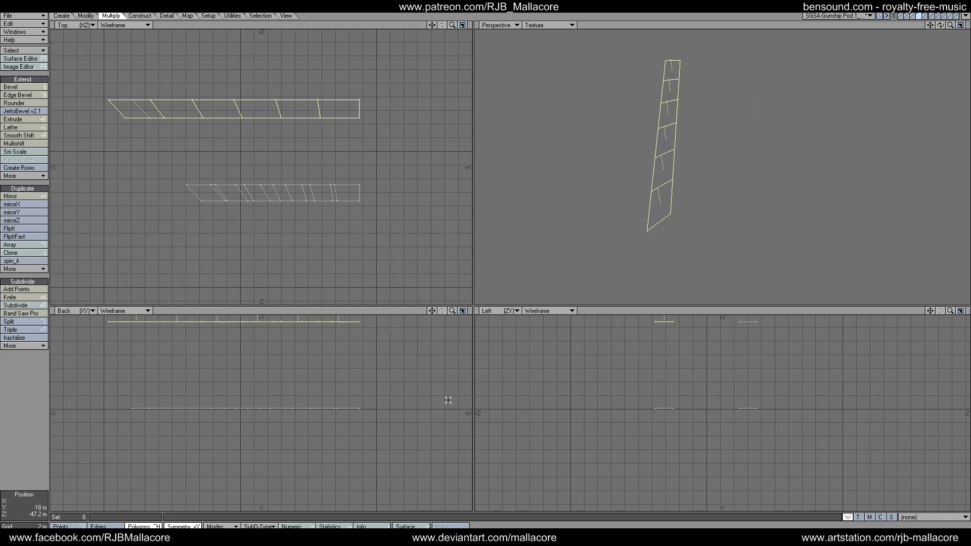
click(33, 390)
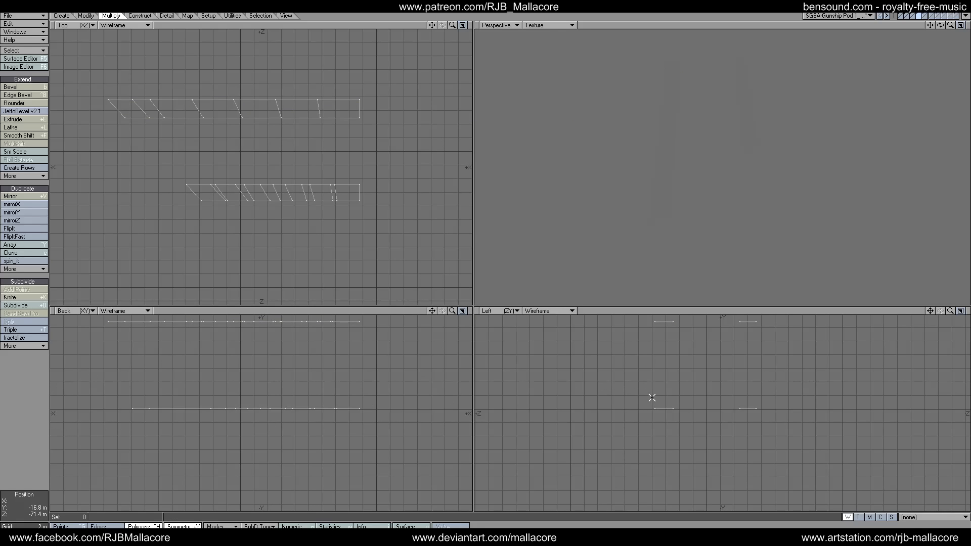
Step: Try to divide the longer lower panel crosswise into six segments with Band Saw Pro, using the Odd direction
click(662, 408)
click(28, 314)
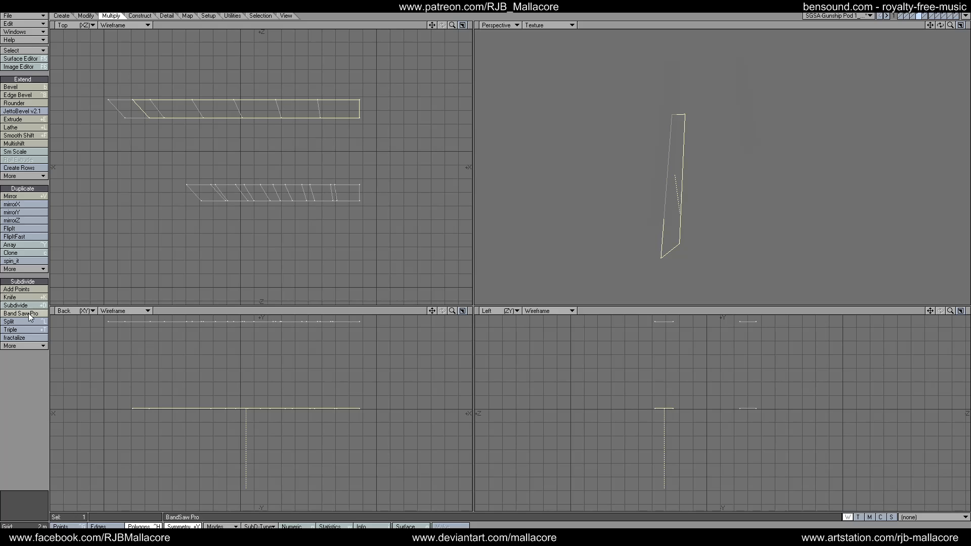
key(n)
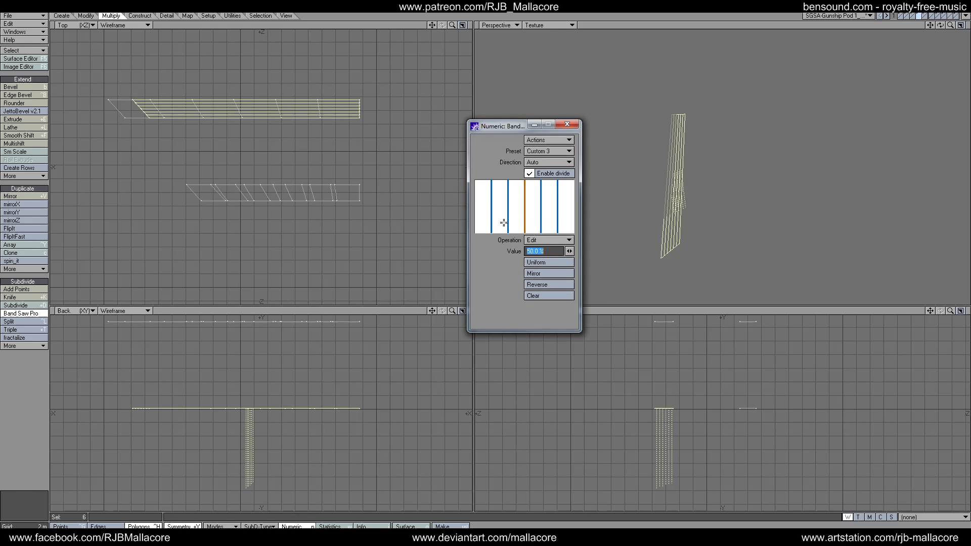
click(559, 159)
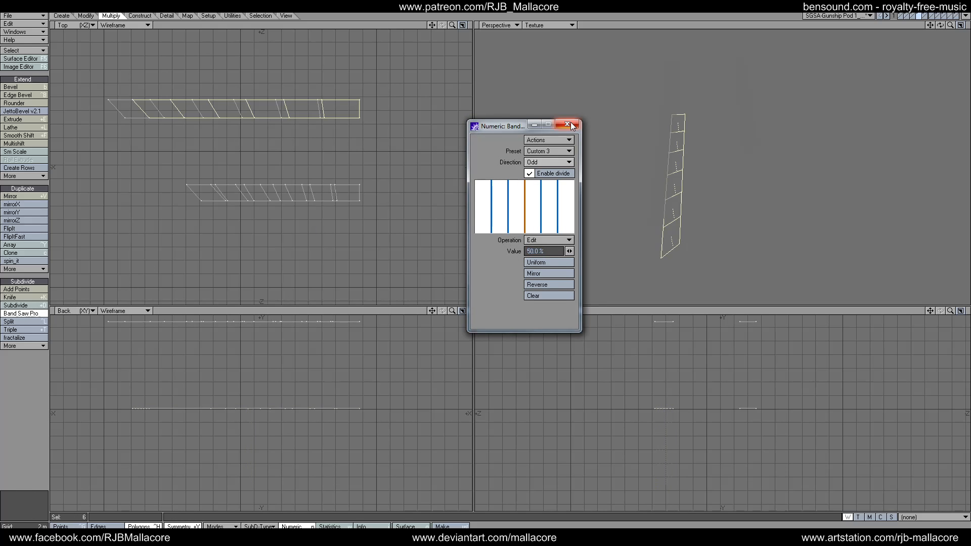
click(570, 124)
Step: Undo the Band Saw Pro division of the longer lower panel and drop the tool
key(ctrl+z)
key(ctrl+z)
key(ctrl+z)
key(ctrl+z)
key(ctrl+z)
key(ctrl+z)
key(ctrl+z)
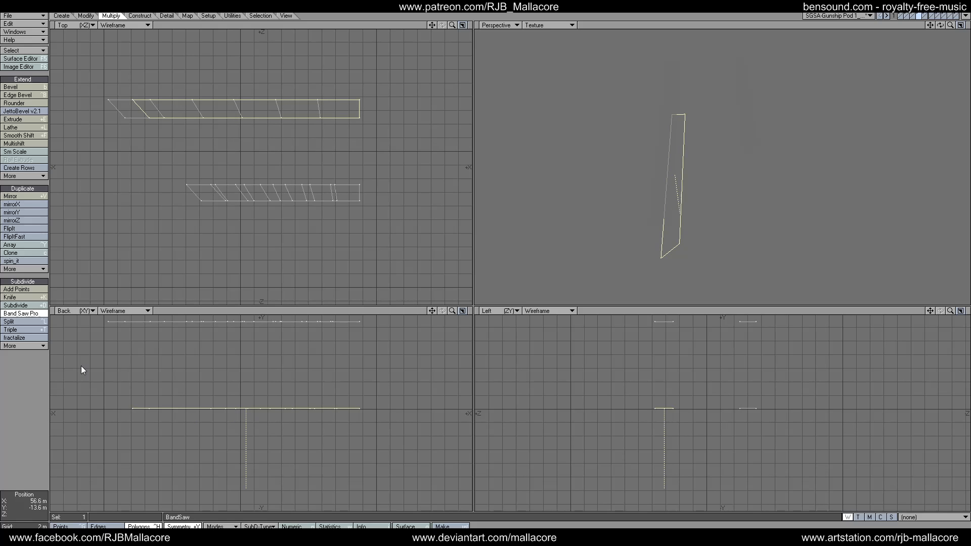
key(space)
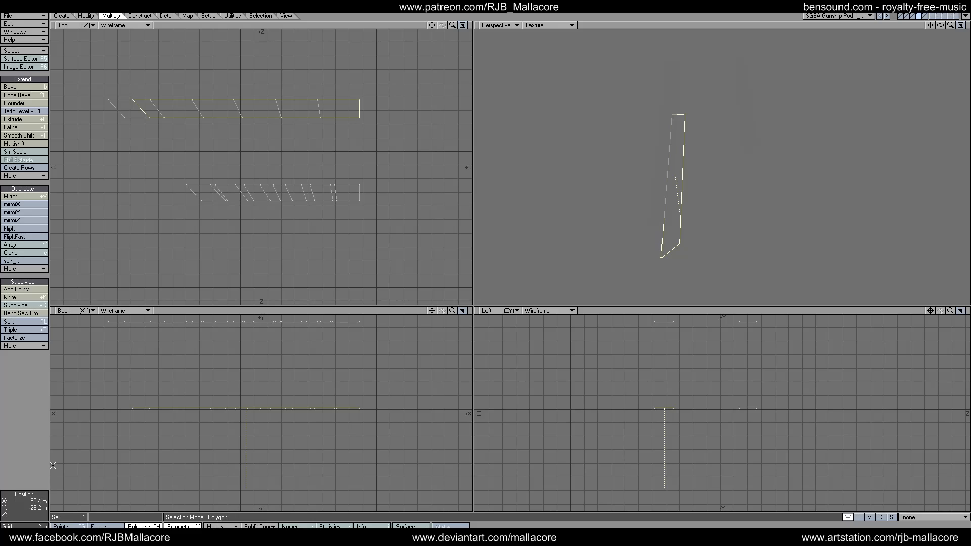
Step: Try to bevel every panel polygon on this layer with a 50 mm shift and 50 mm inset, and clear the selection
click(32, 458)
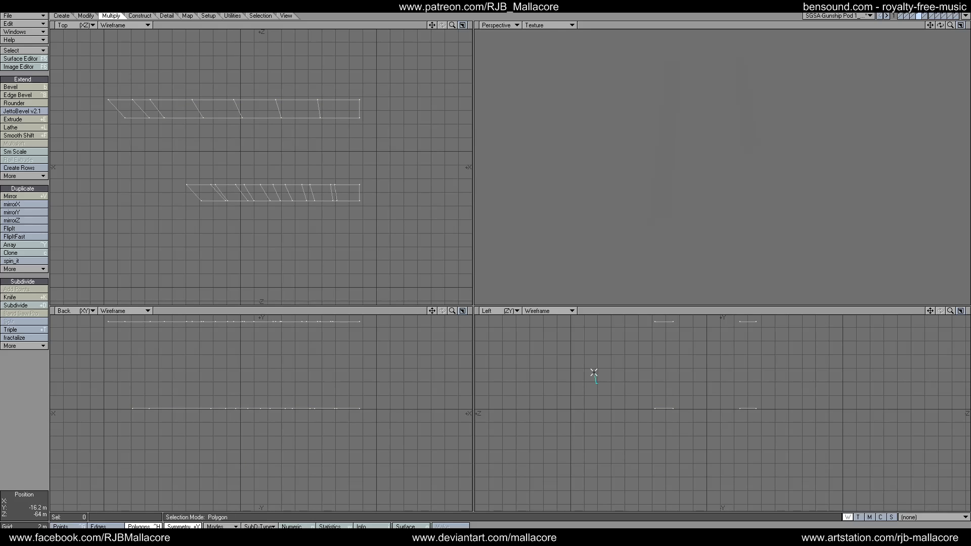
mouse_move(594, 372)
right_down()
mouse_move(834, 349)
mouse_move(548, 382)
mouse_move(561, 378)
right_up()
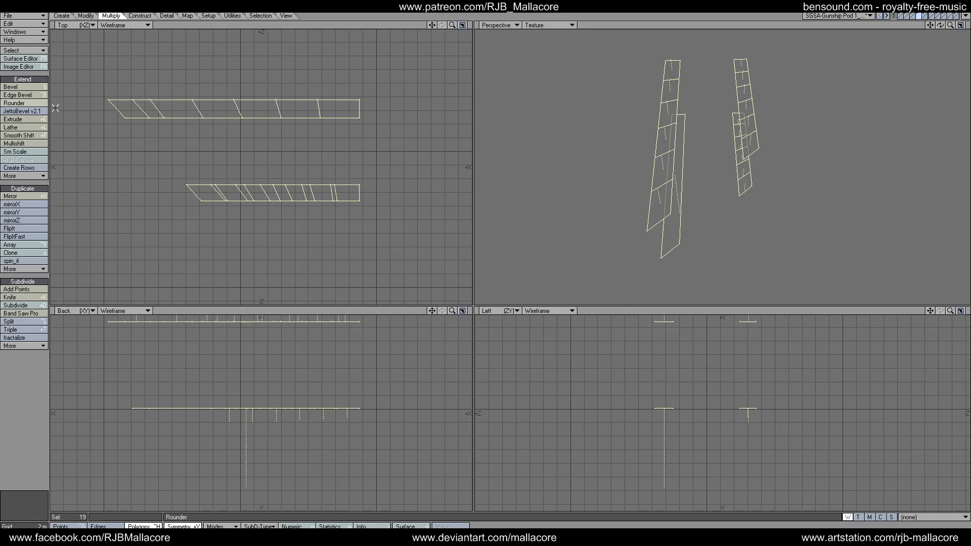
click(22, 88)
key(n)
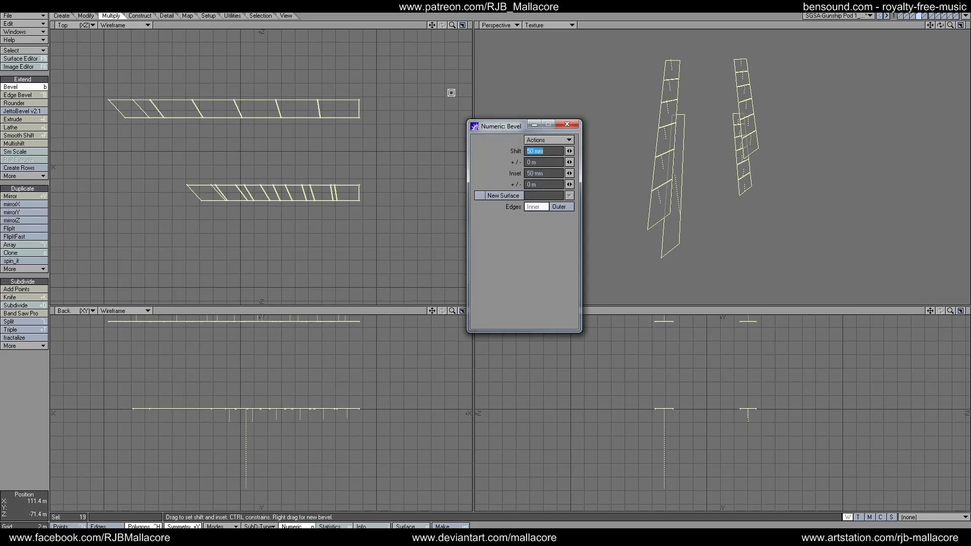
click(573, 127)
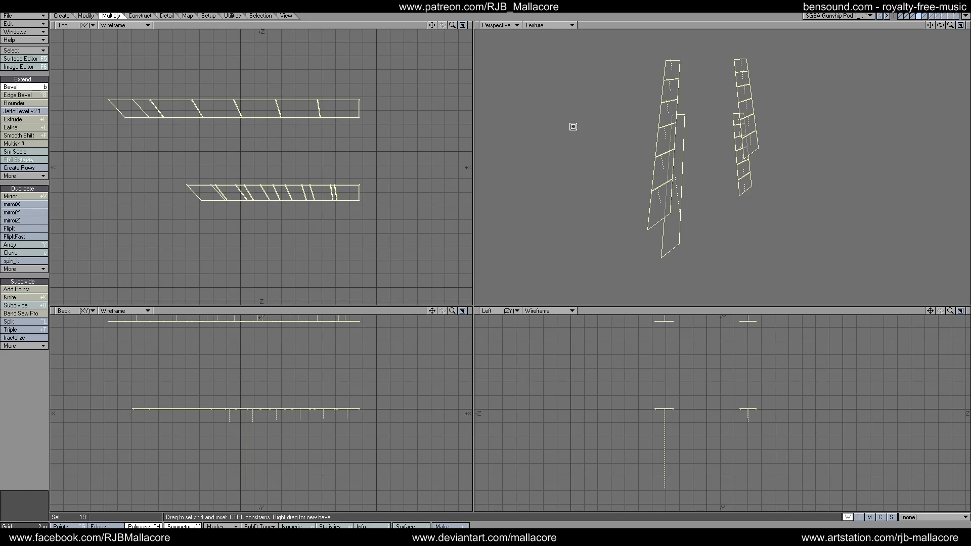
key(space)
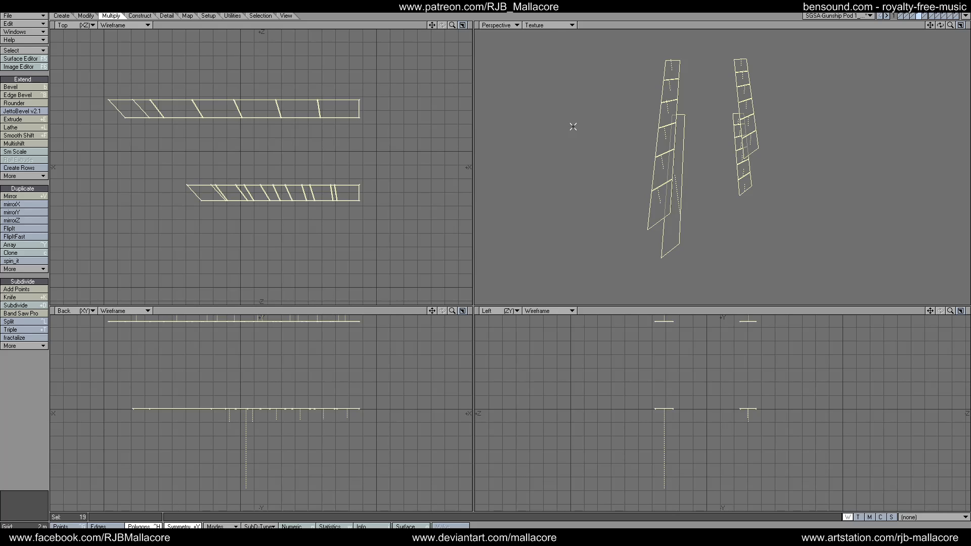
click(193, 186)
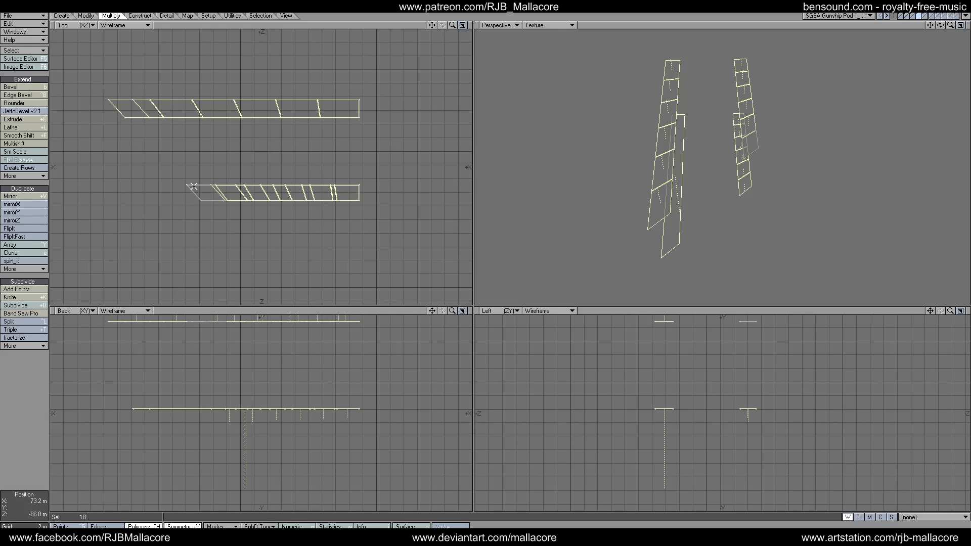
click(129, 112)
key(slash)
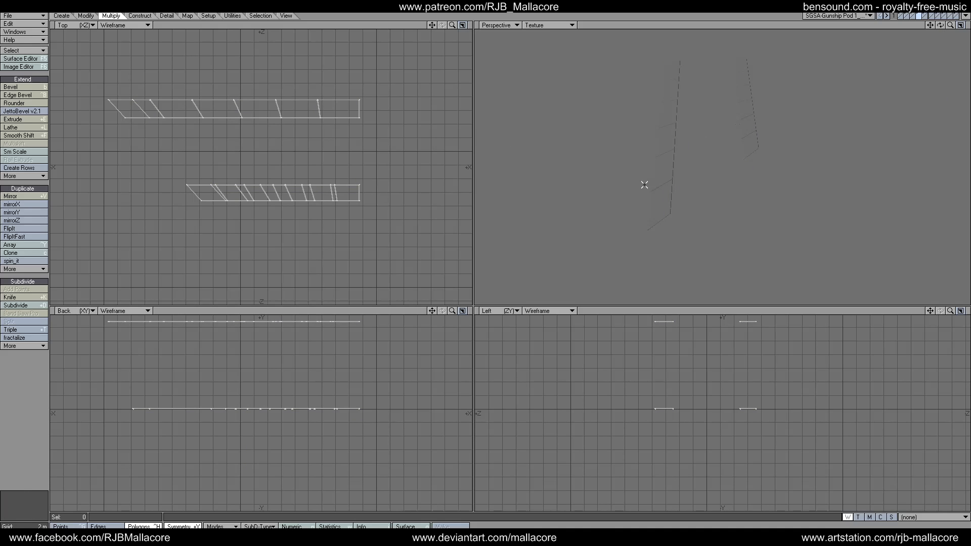
Step: Try selecting the second, fourth and fifth segments of both upper panels plus the longer lower panel, and clear the selection
click(659, 169)
shift+drag(668, 91, 666, 112)
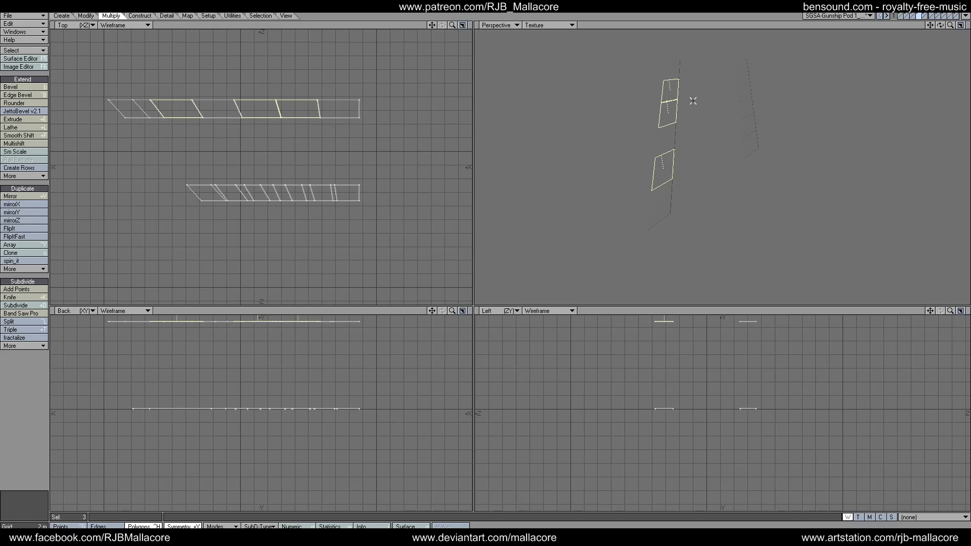
shift+click(745, 125)
shift+click(743, 93)
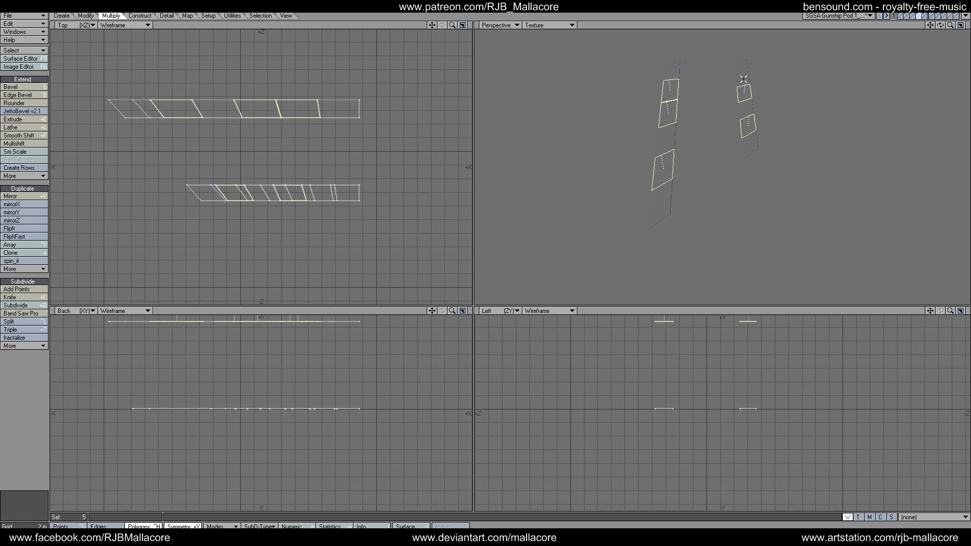
shift+click(741, 78)
mouse_move(941, 25)
mouse_down()
mouse_move(942, 71)
mouse_move(931, 29)
mouse_up()
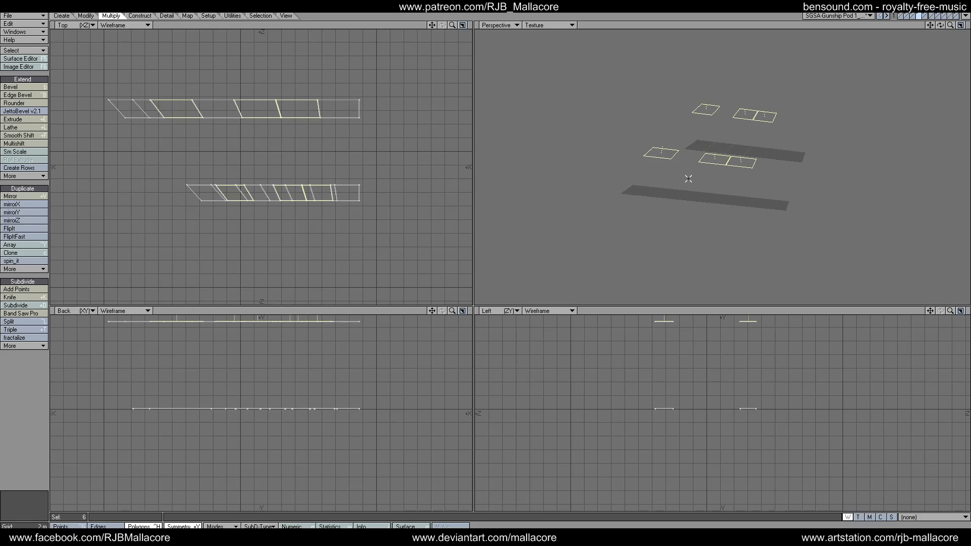
shift+click(655, 191)
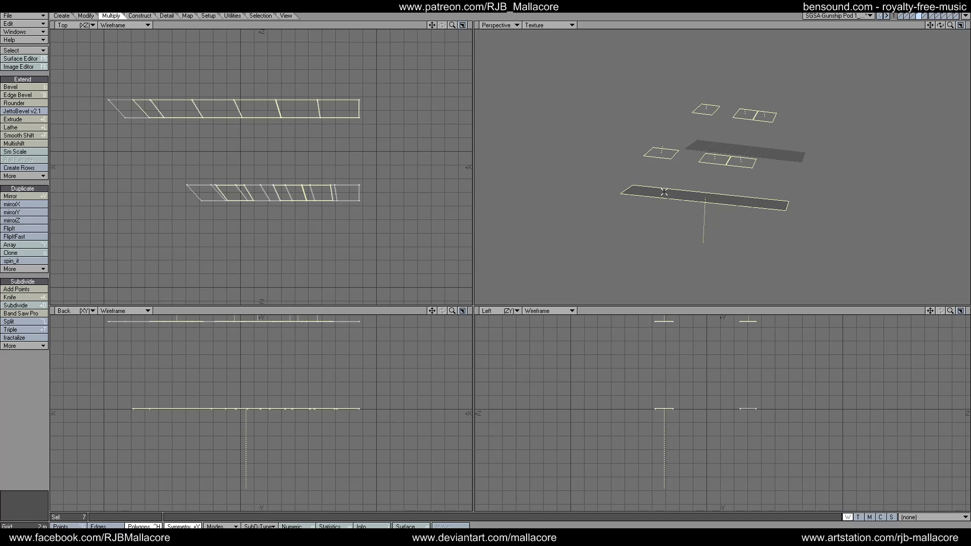
click(44, 405)
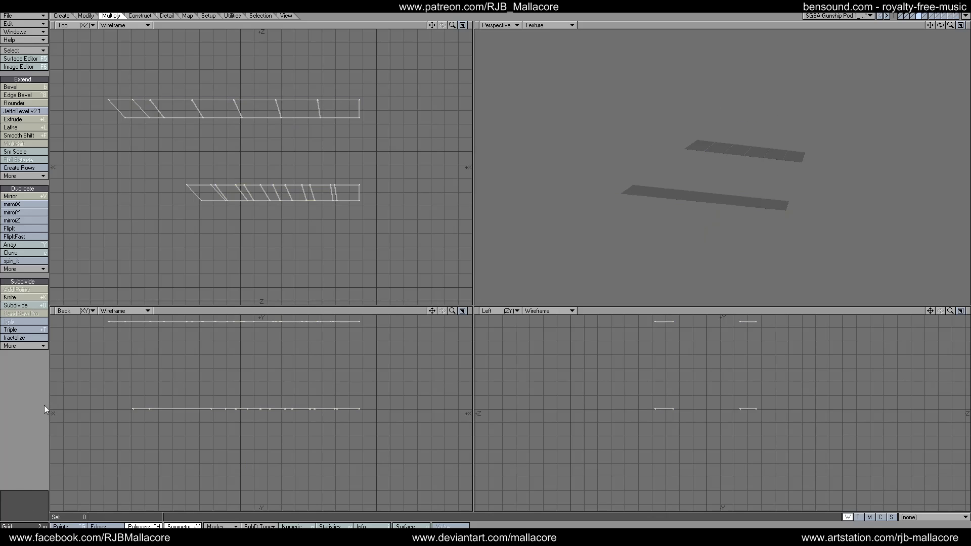
Step: Undo the bevel on the panels, keeping the longer upper panel's division into six segments, and clear the selection
key(shift+z)
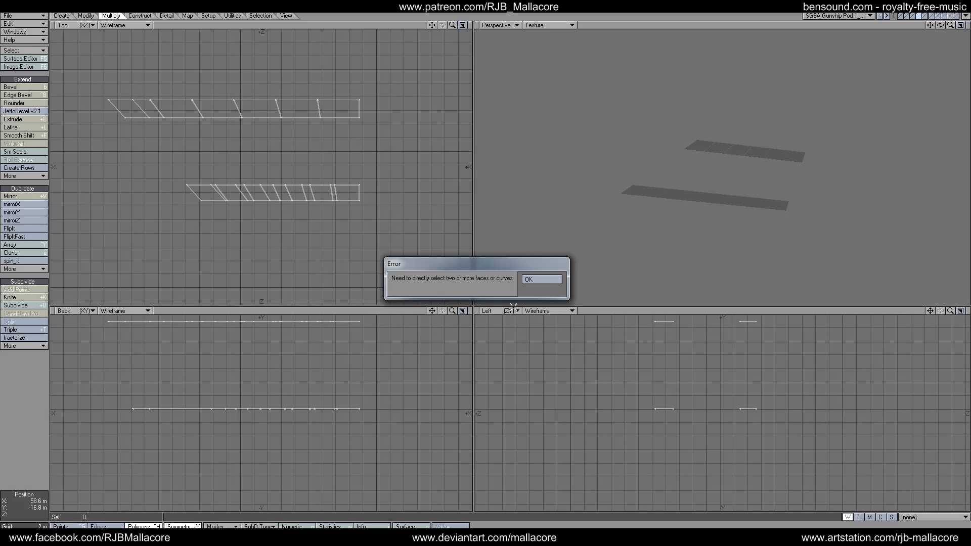
click(541, 279)
key(quotedbl)
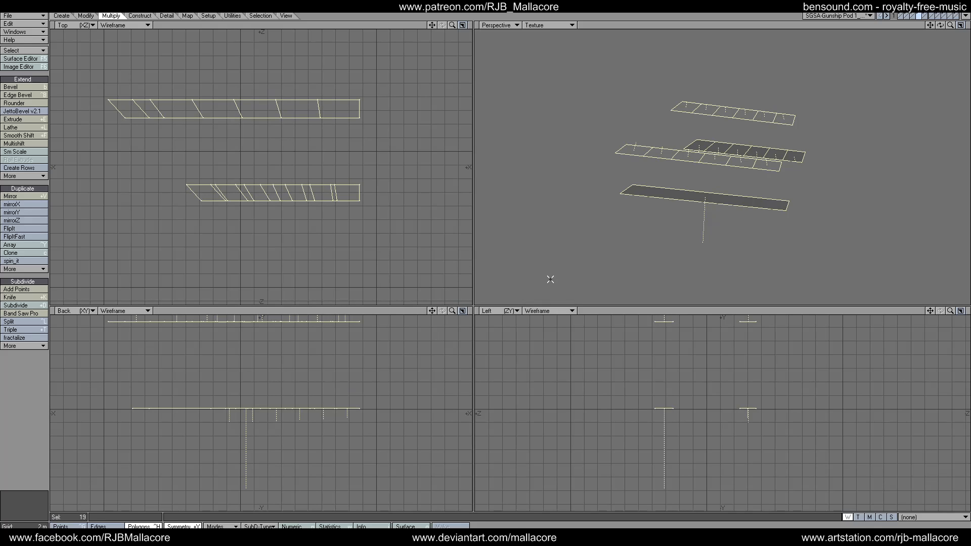
key(shift+z)
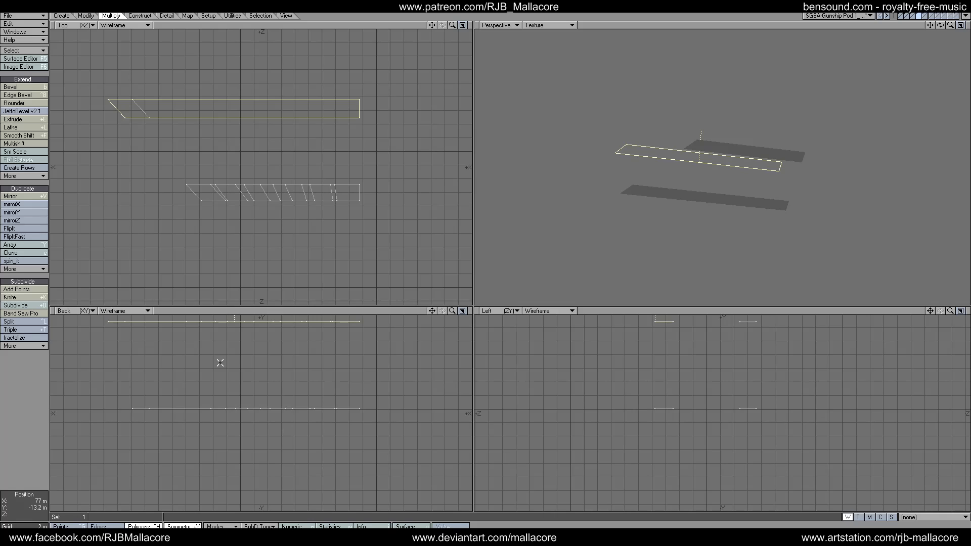
key(ctrl+z)
key(n)
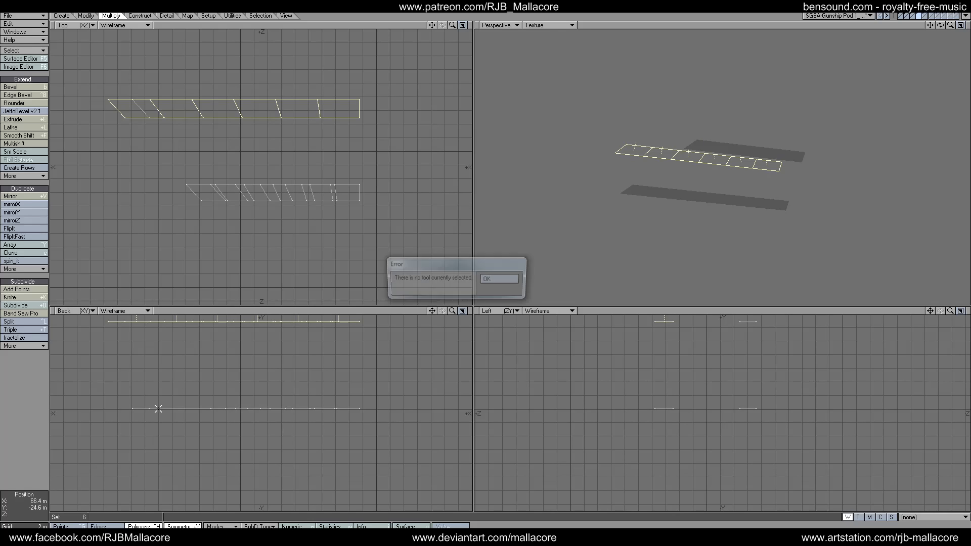
click(501, 280)
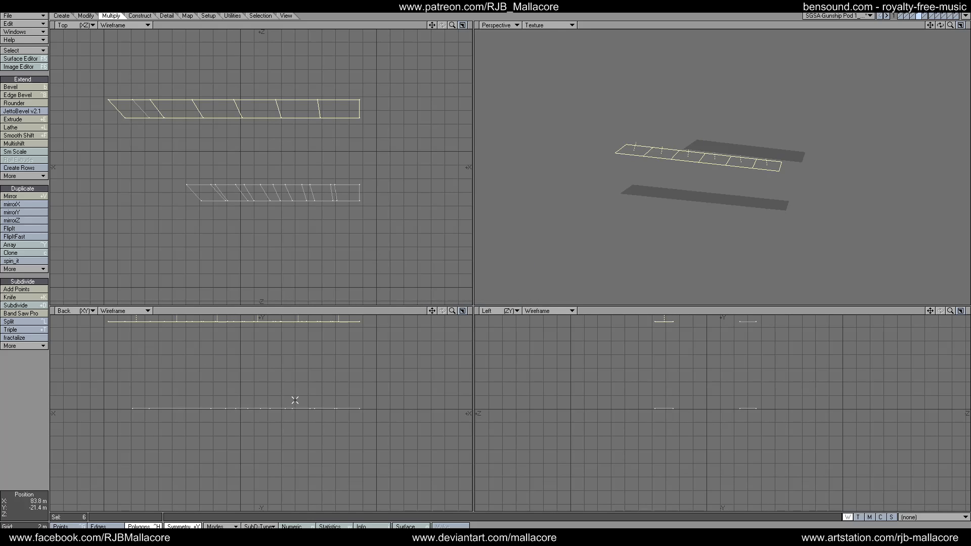
click(26, 444)
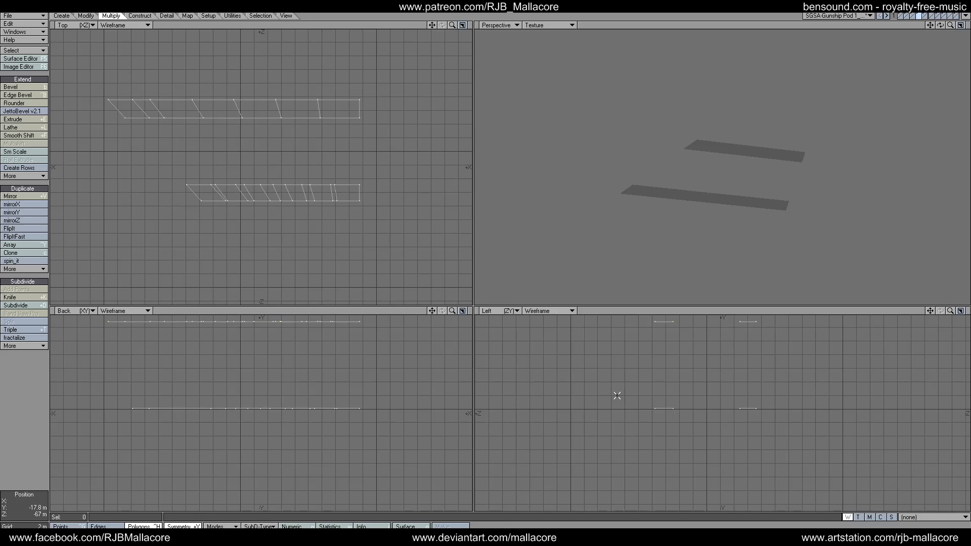
Step: Divide the longer lower panel crosswise into six segments with Band Saw Pro, using the Custom 3 preset, and clear the selection
click(662, 408)
click(32, 315)
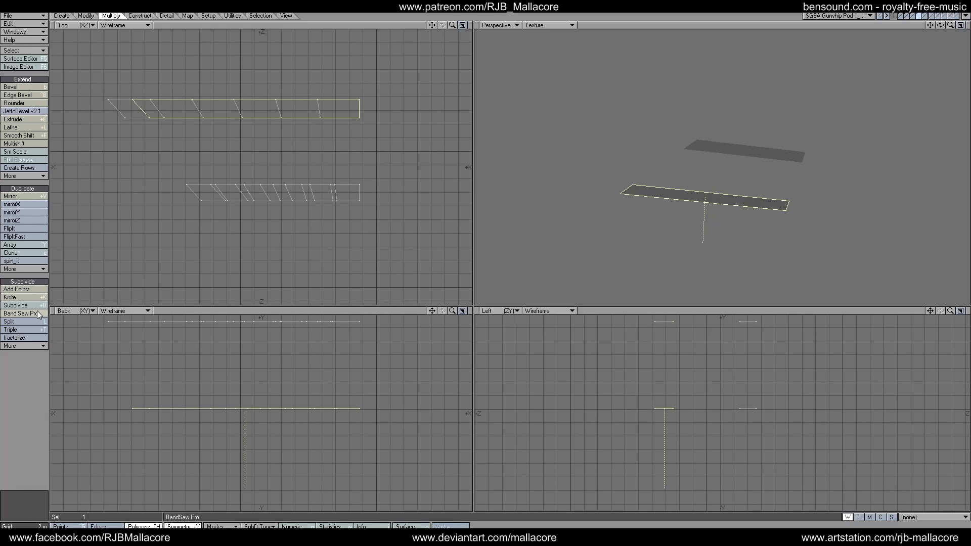
key(n)
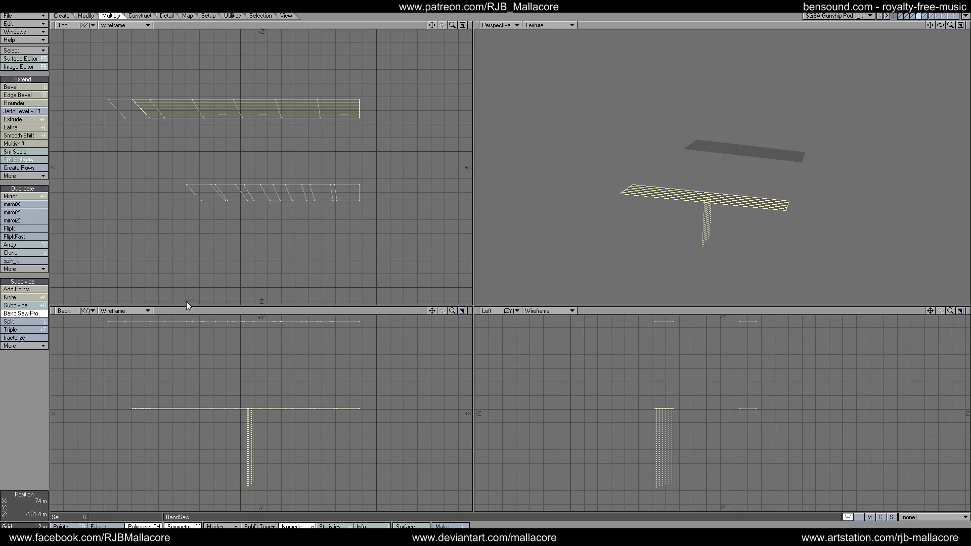
click(529, 151)
click(534, 152)
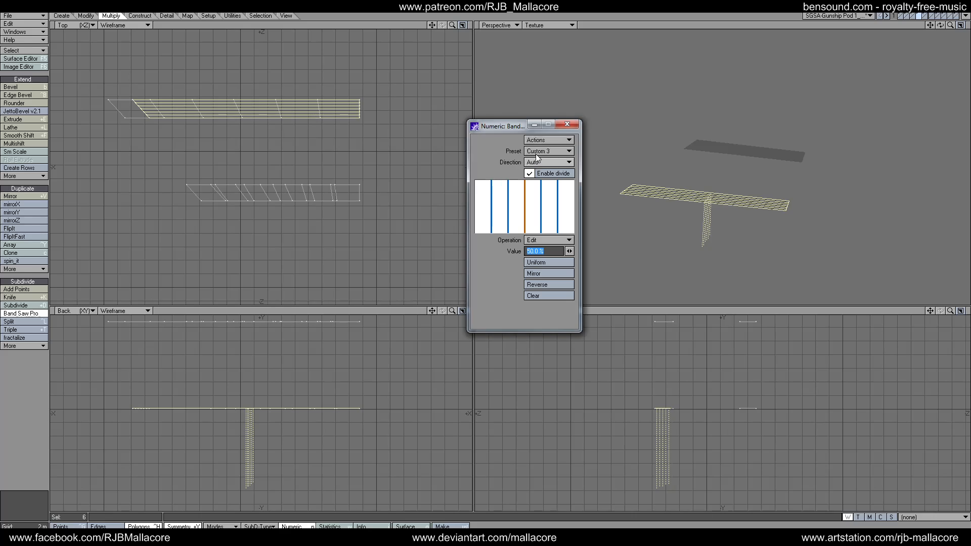
click(567, 124)
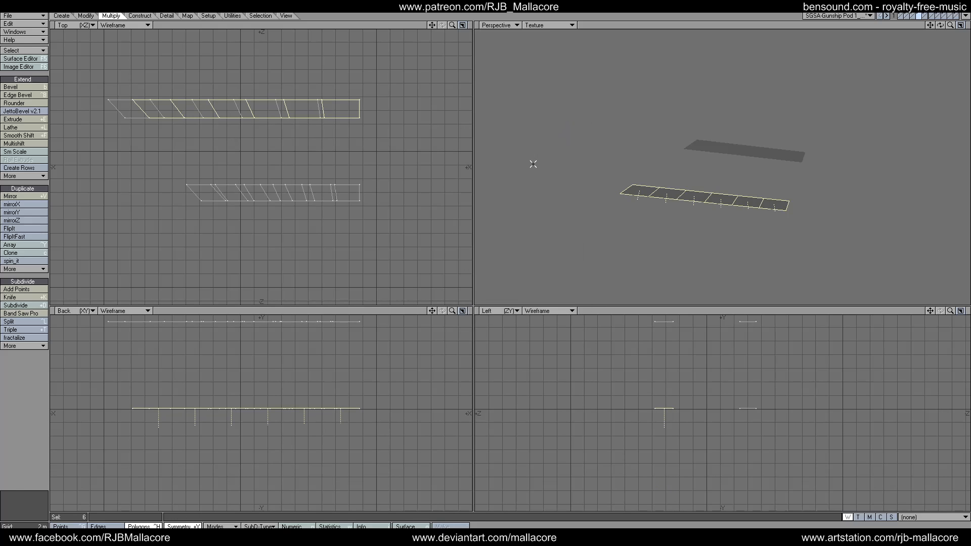
click(96, 412)
Step: Bevel all segments of the four panels with a 50 mm shift and 50 mm inset, and clear the selection
mouse_move(589, 392)
right_down()
mouse_move(875, 401)
mouse_move(632, 374)
right_up()
click(752, 322)
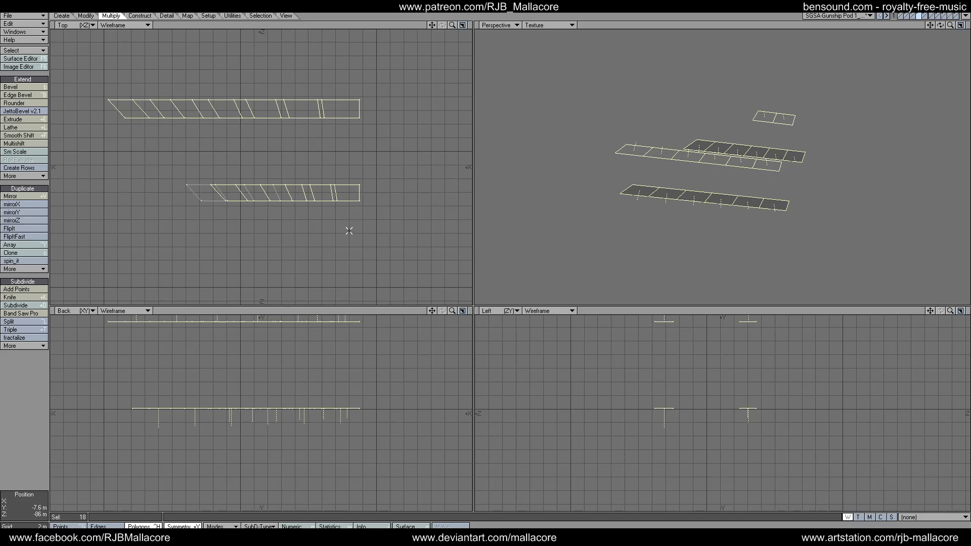
click(14, 89)
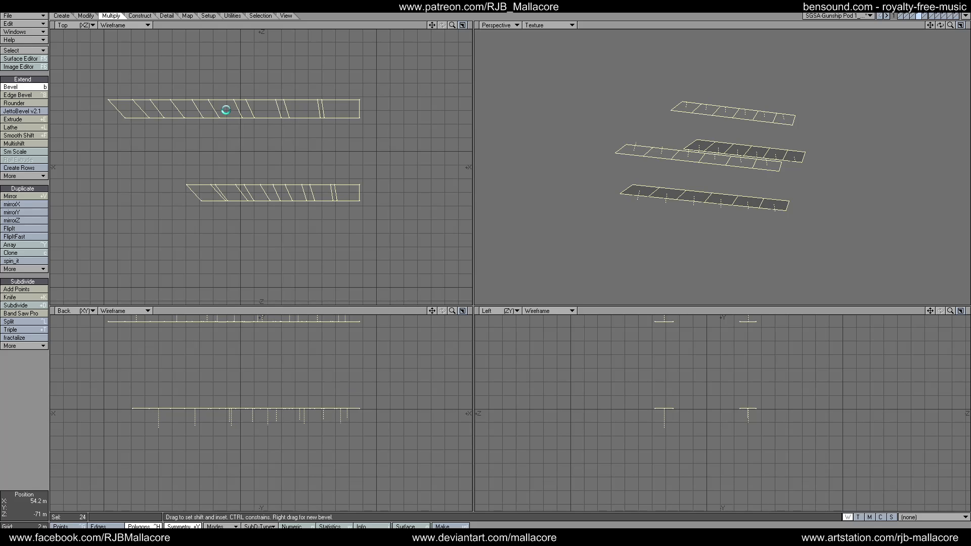
key(n)
click(567, 128)
key(space)
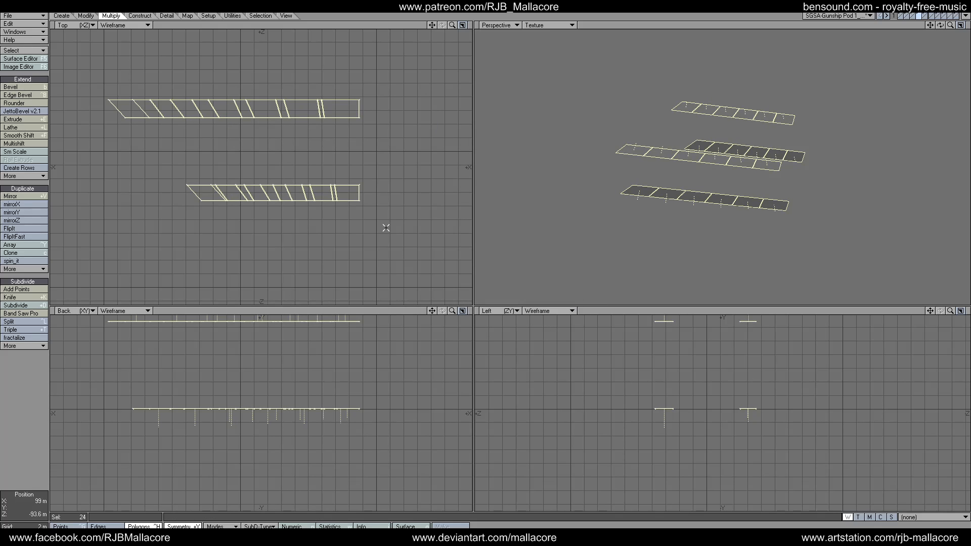
click(31, 422)
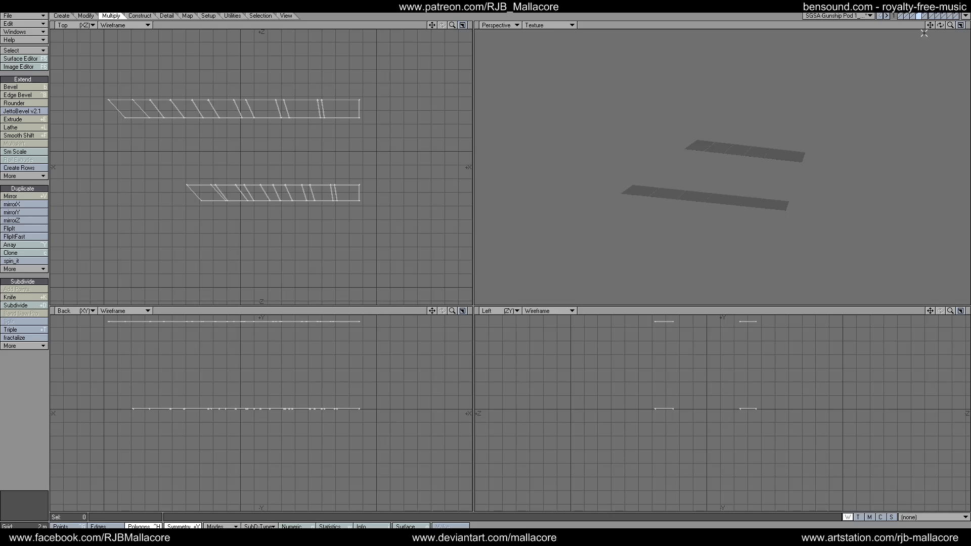
Step: Select the second, fourth and fifth segments, counted from the slanted end, on both upper panels
drag(939, 24, 940, 16)
click(693, 62)
click(693, 62)
click(748, 86)
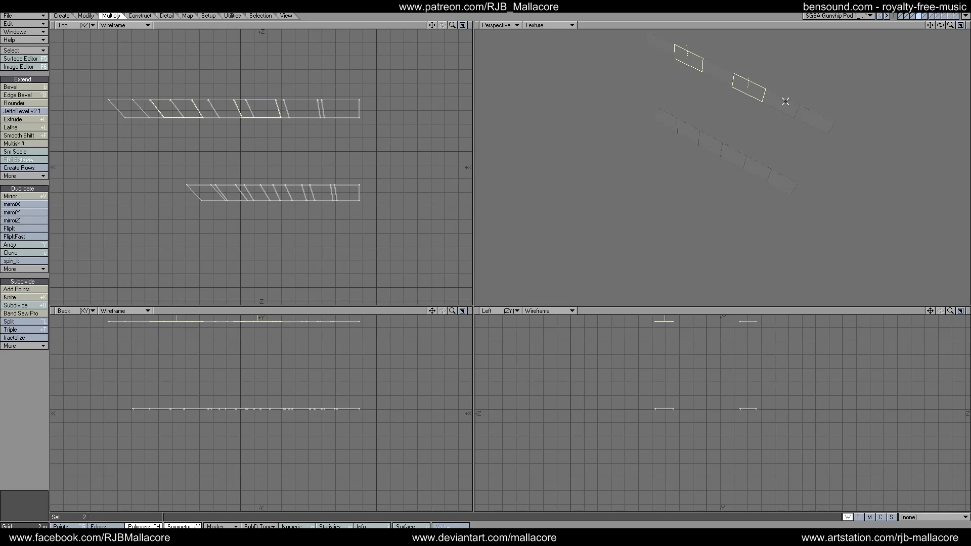
click(782, 98)
click(693, 132)
click(732, 156)
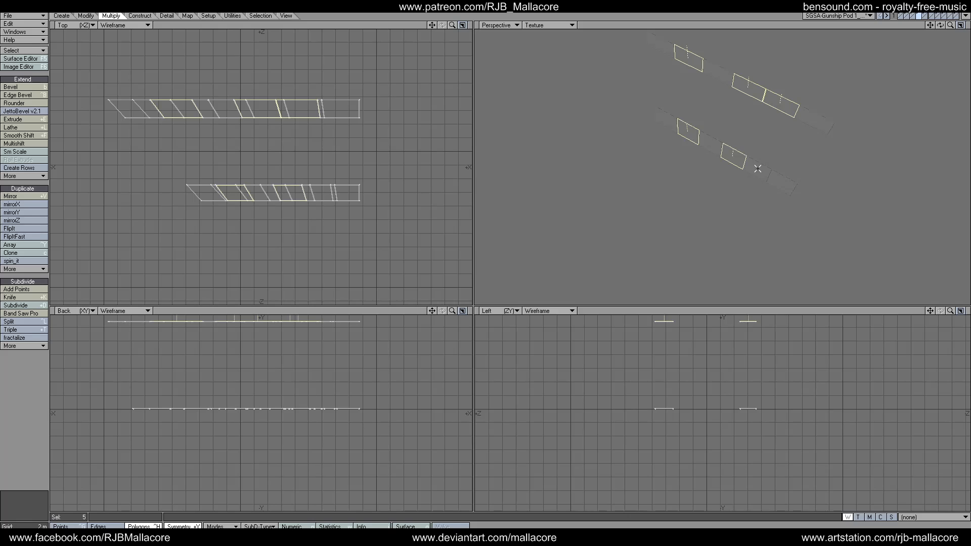
click(757, 169)
Step: Add the matching second, fourth and fifth segments of both lower panels to the selection
drag(940, 24, 940, 24)
click(725, 150)
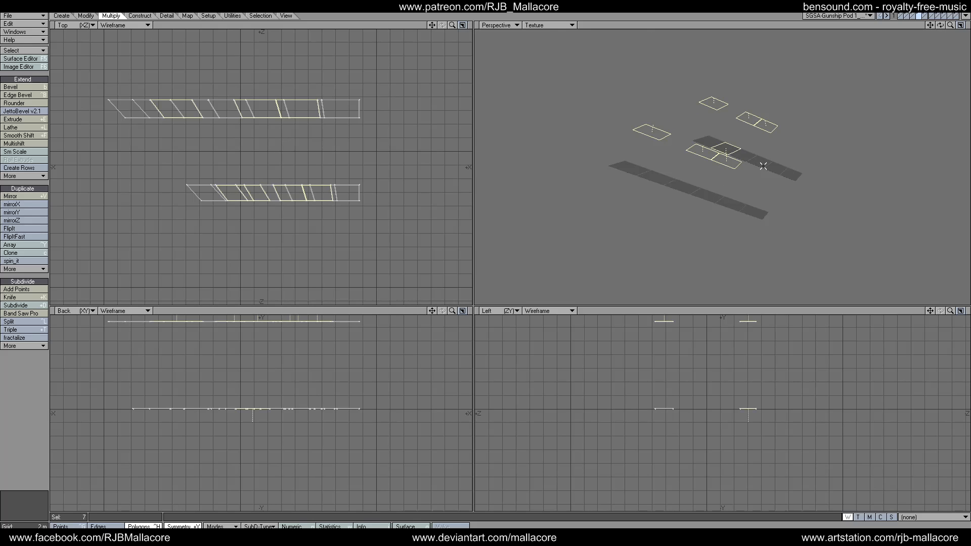
click(759, 162)
click(776, 167)
click(657, 180)
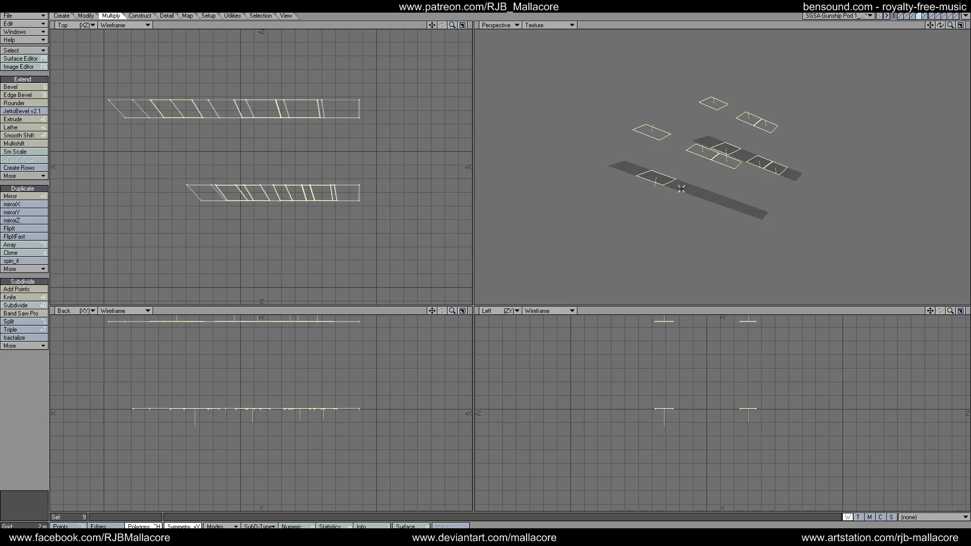
click(707, 194)
click(732, 205)
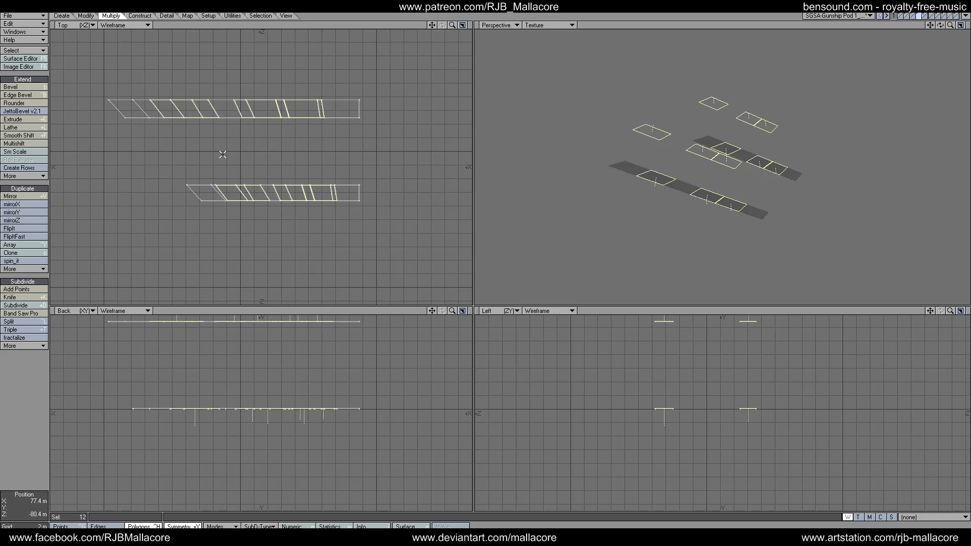
Step: Inset the selected panel segments by 500 mm with Multishift, using a shift of 0 m
click(37, 144)
text(n)
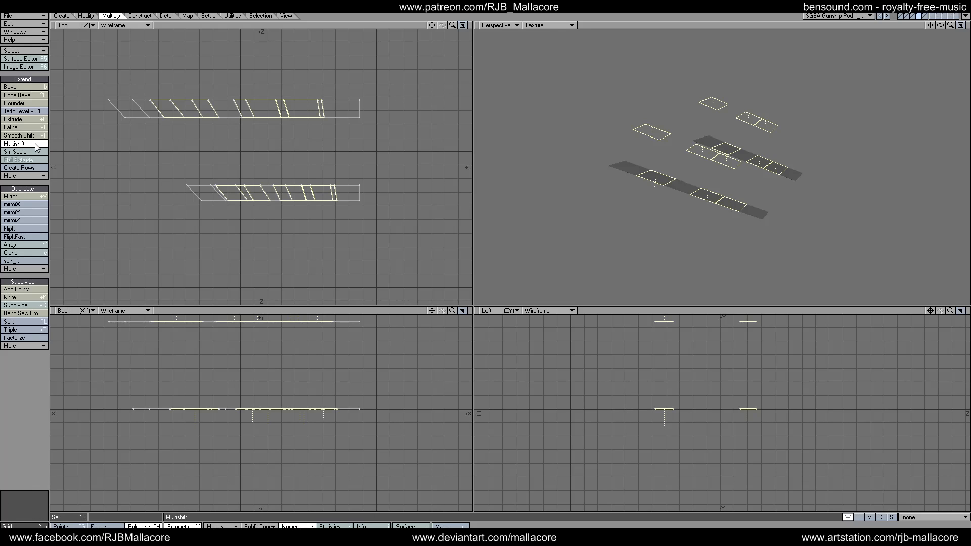
text(.5)
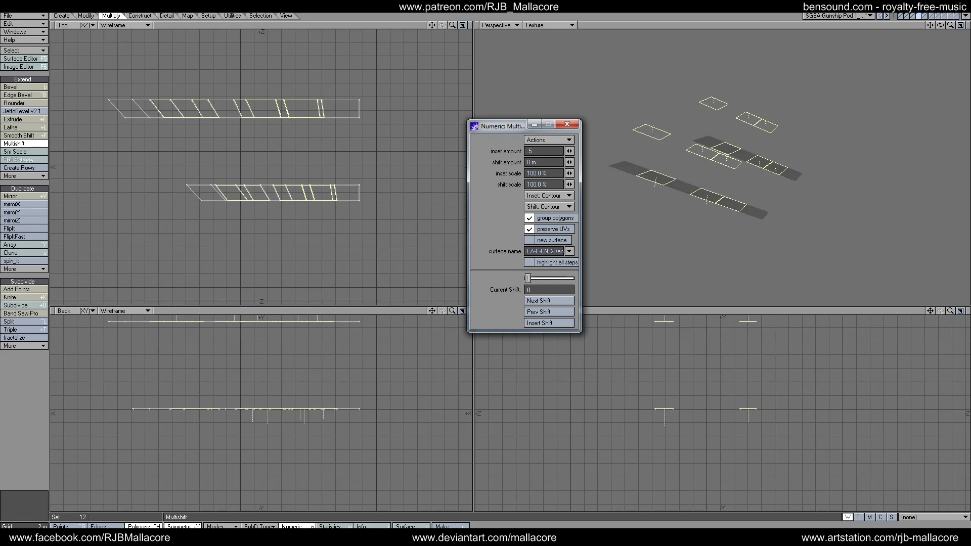
key(Tab)
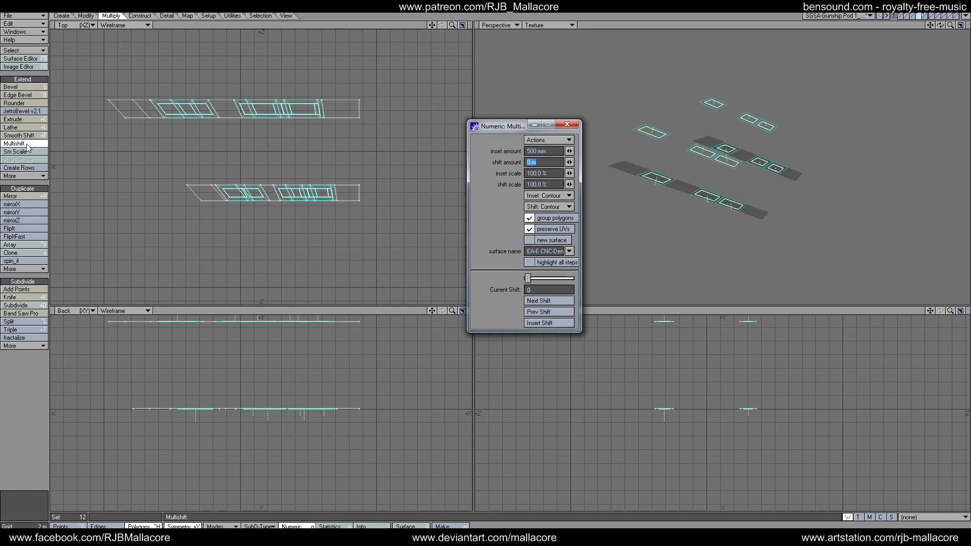
click(562, 125)
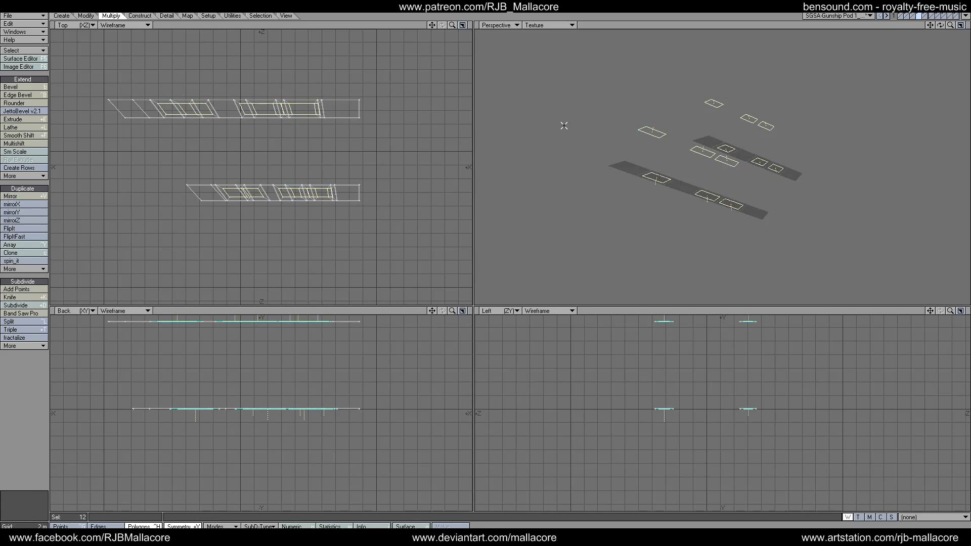
Step: Sink the inset panel segments by about 1 m with Multishift, keeping the inset at 0 m, and clear the selection
click(21, 144)
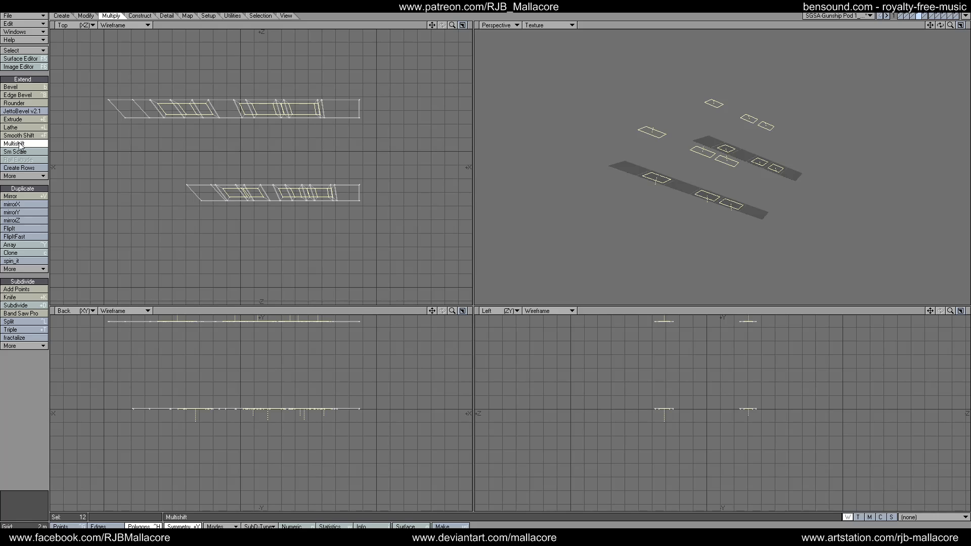
key(n)
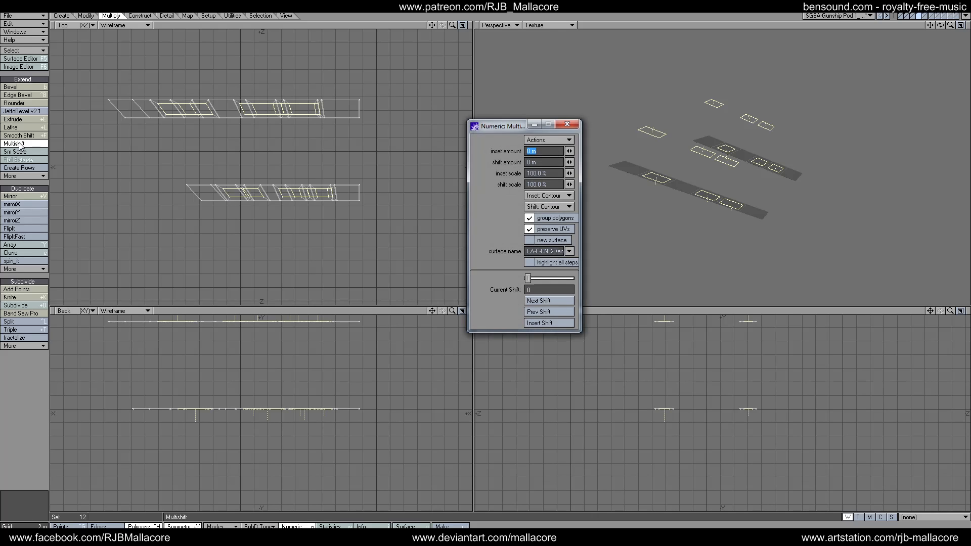
key(Tab)
key(BackSpace)
key(Tab)
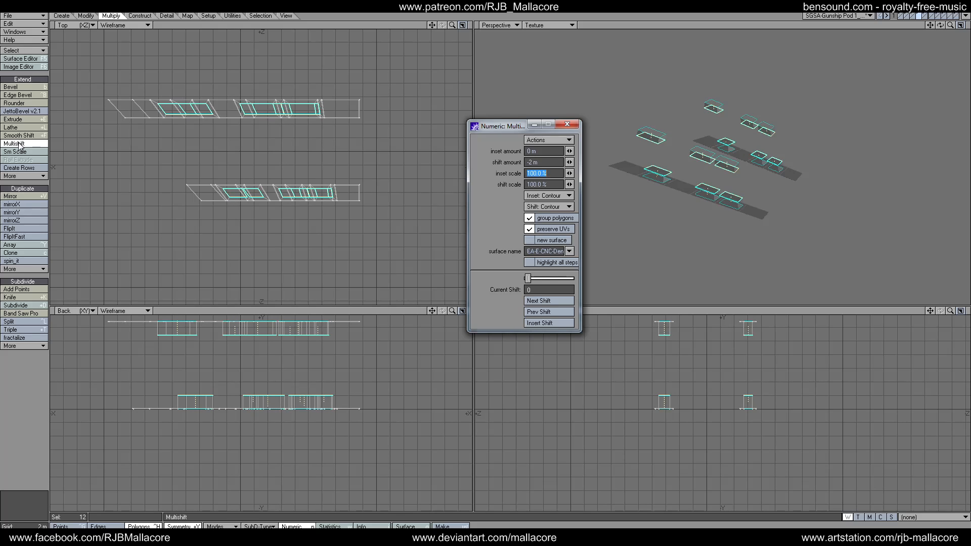
double_click(530, 162)
key(Tab)
click(567, 124)
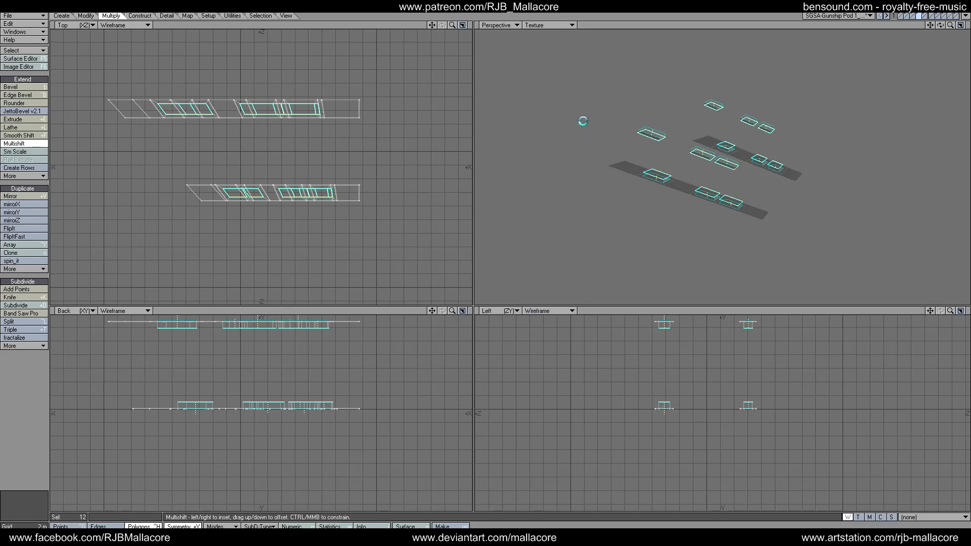
key(space)
click(33, 387)
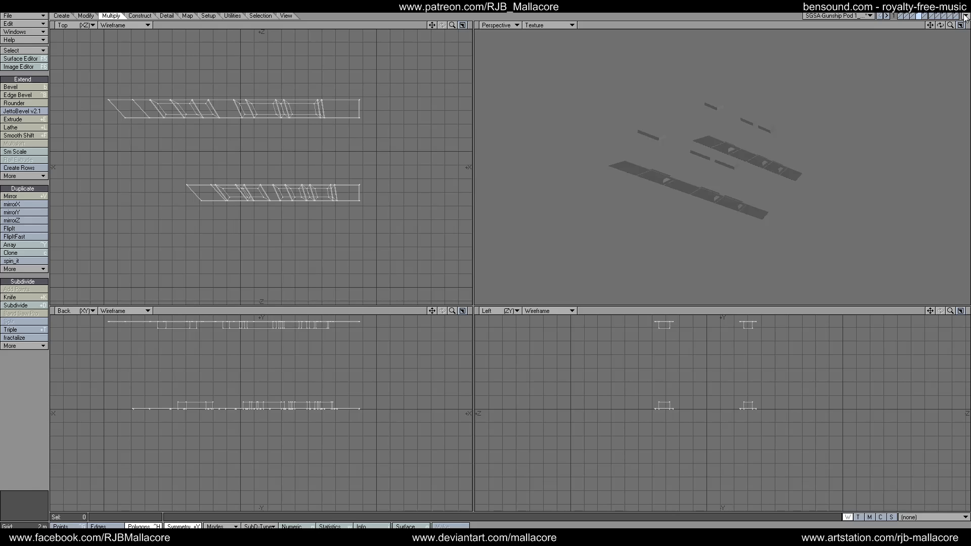
Step: Move the finished panels from their own layer into the layer holding the recess and its cylindrical details
drag(940, 25, 898, 35)
drag(940, 25, 941, 31)
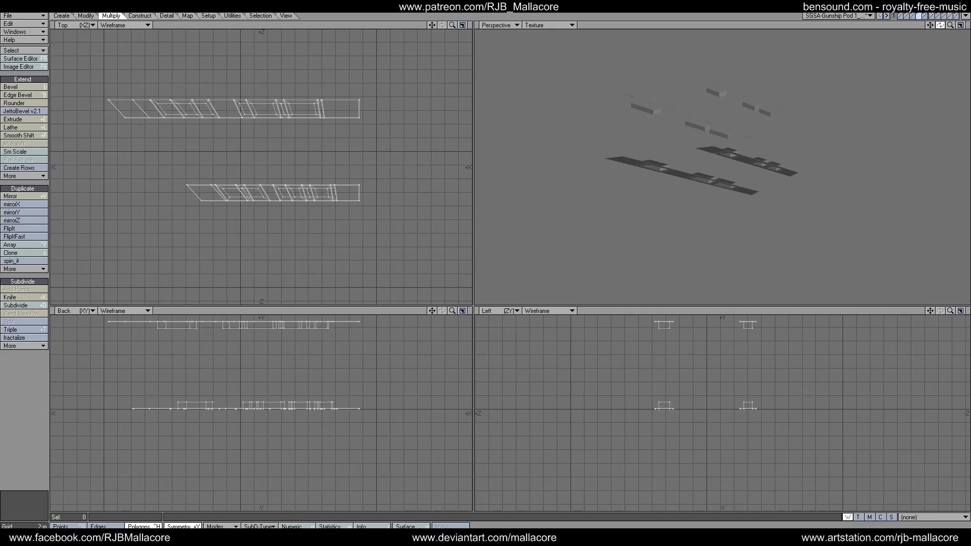
click(908, 16)
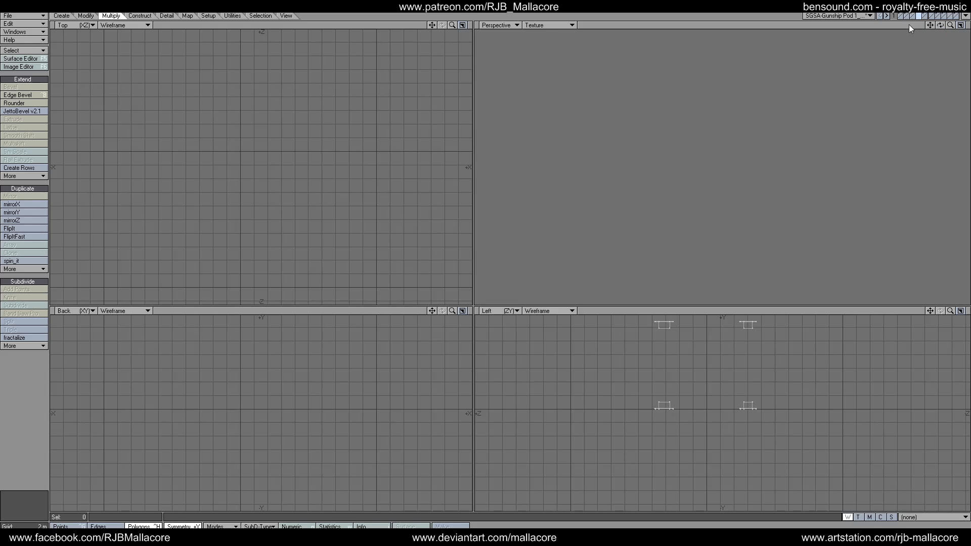
click(912, 16)
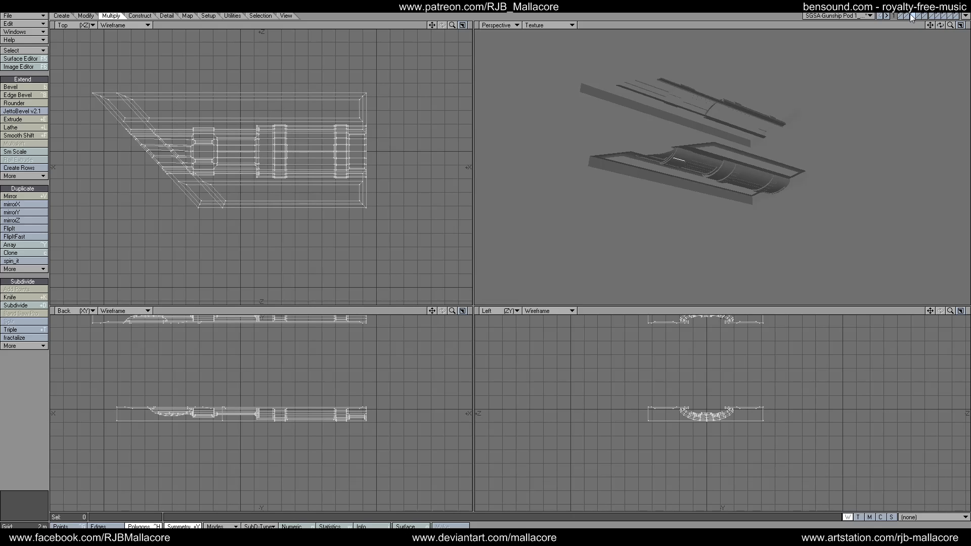
shift+click(908, 16)
drag(940, 26, 939, 27)
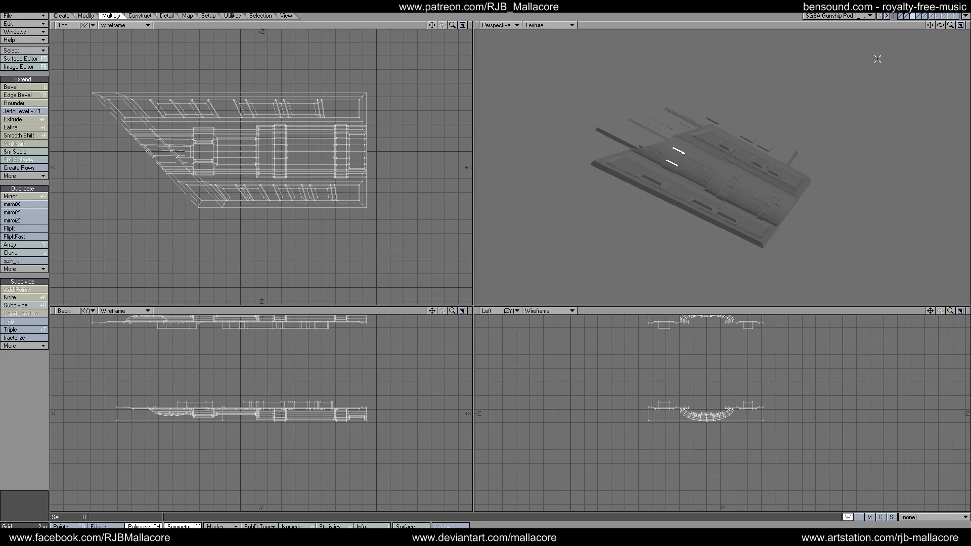
Step: Select all four outer wall polygons of both the upper and the lower recess
key(plus)
mouse_move(941, 25)
mouse_down()
mouse_move(941, 75)
mouse_move(941, 27)
mouse_up()
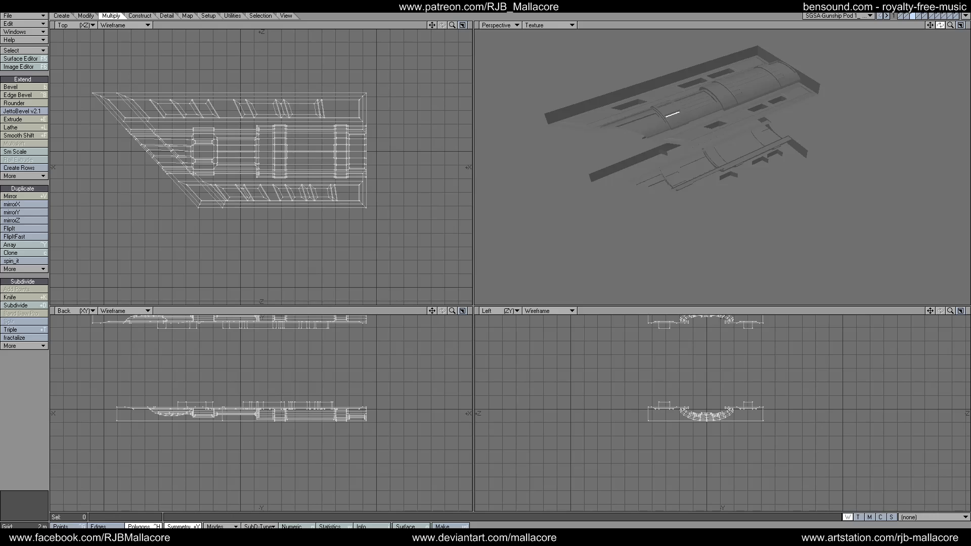
drag(939, 25, 933, 56)
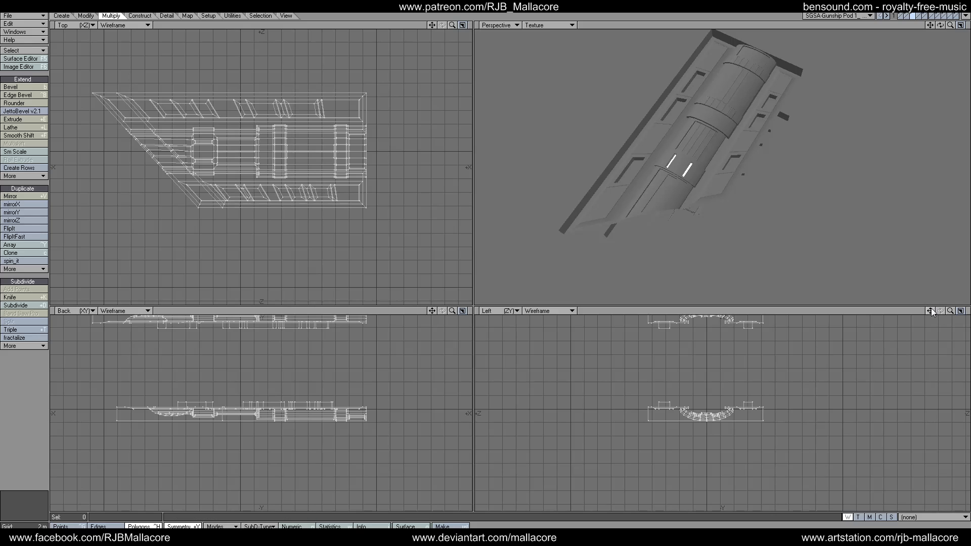
mouse_move(933, 312)
mouse_down()
mouse_move(940, 338)
mouse_move(933, 312)
mouse_up()
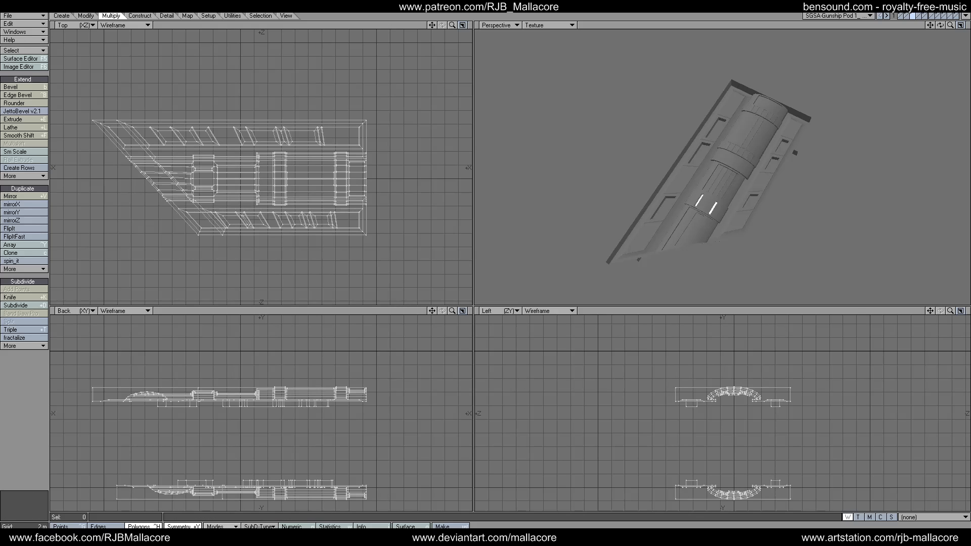
click(670, 395)
click(789, 396)
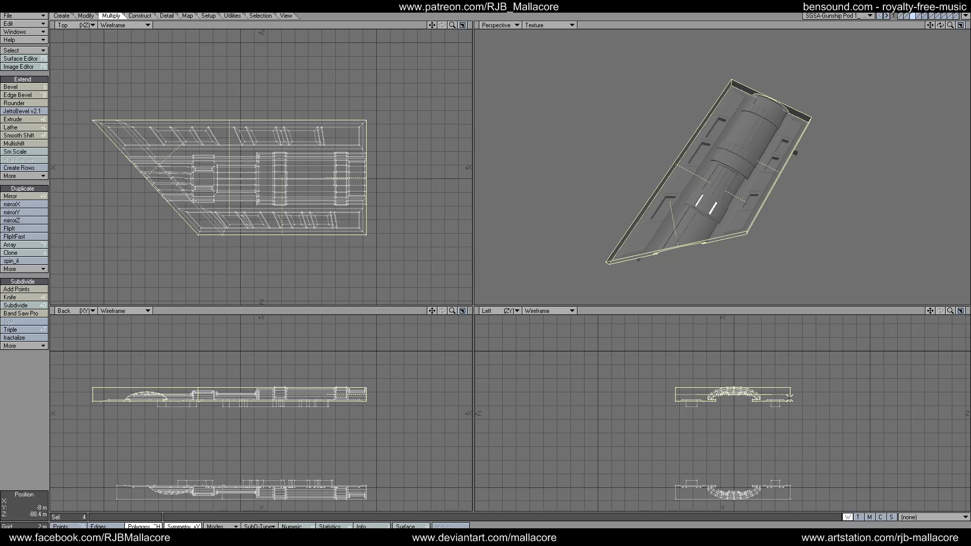
click(790, 489)
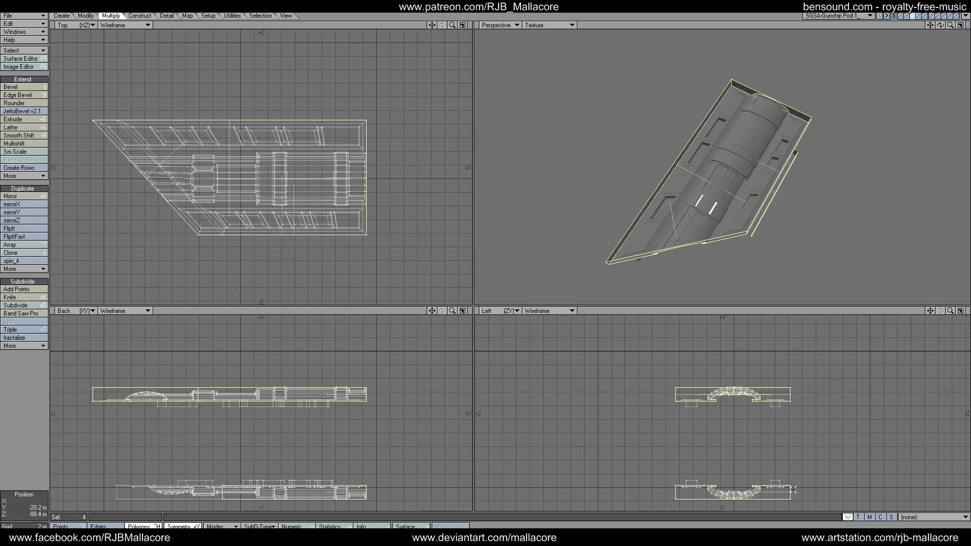
click(672, 498)
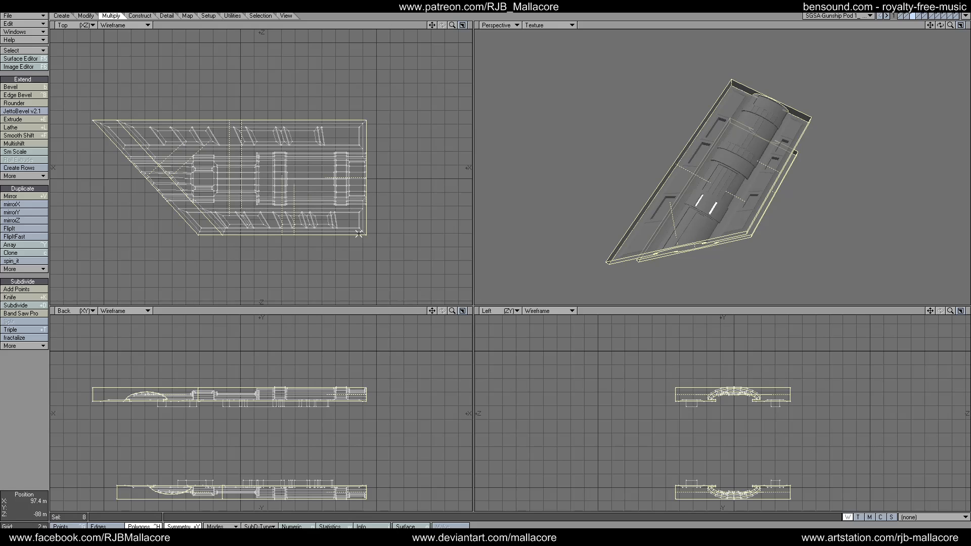
Step: Slice the selected recess walls with two vertical Knife cuts in the side view, one on either side of the central cylinder
click(10, 297)
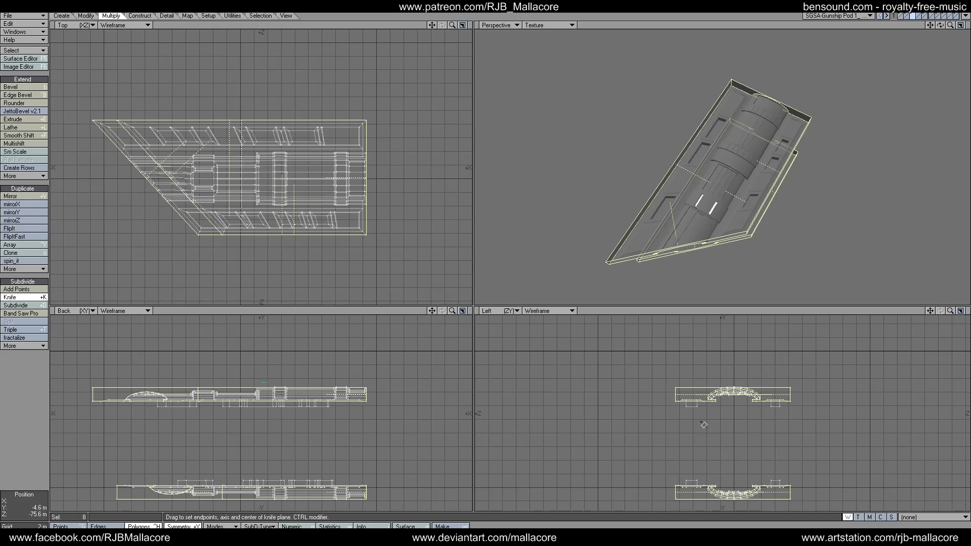
drag(704, 383, 705, 512)
key(ctrl+z)
drag(704, 385, 706, 505)
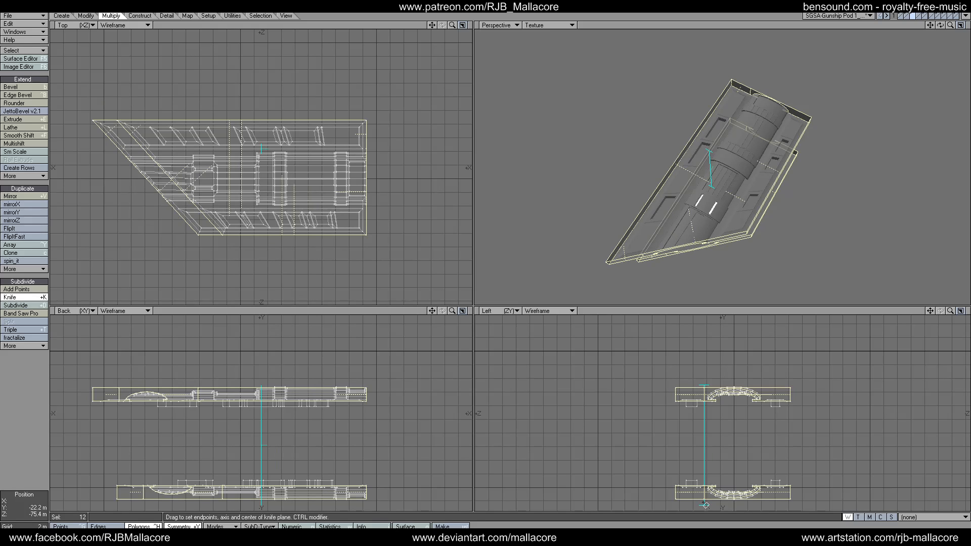
key(space)
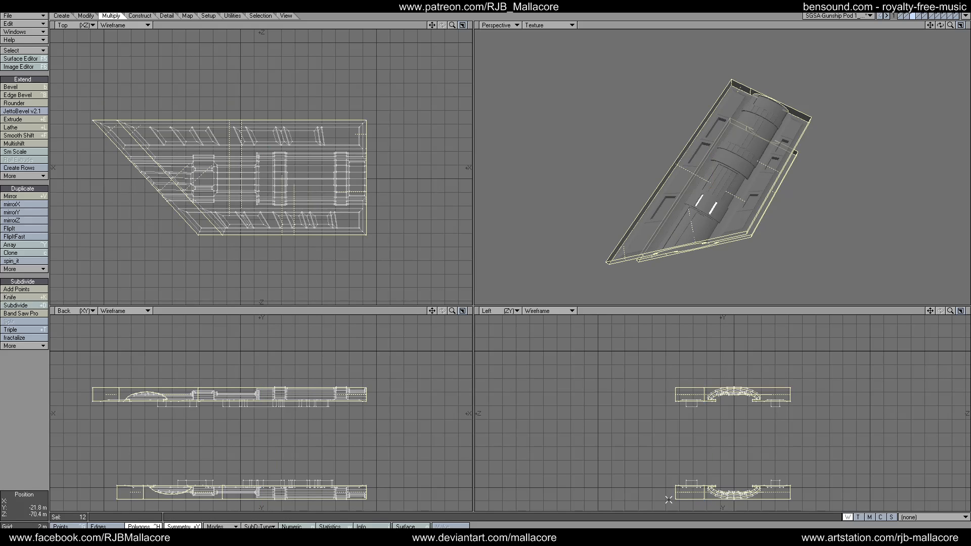
click(40, 297)
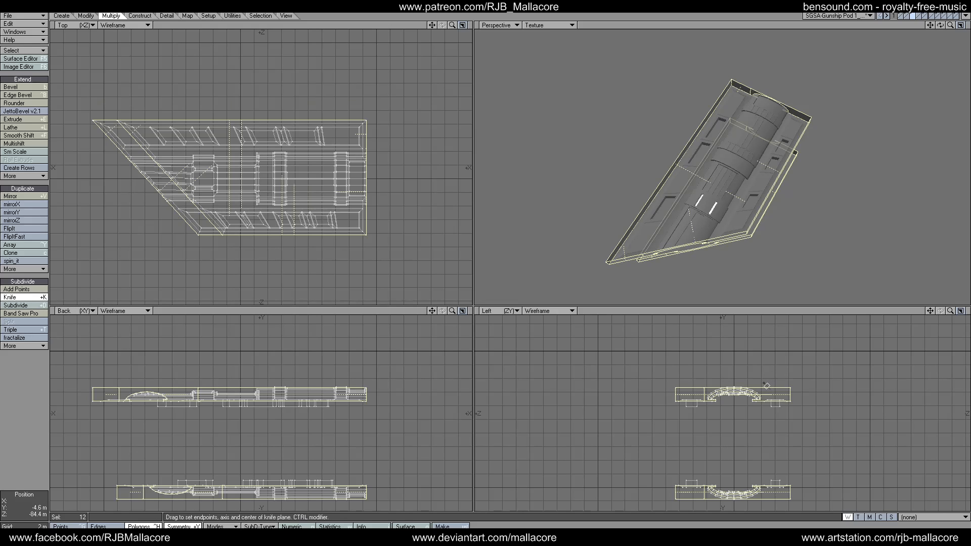
drag(764, 383, 766, 507)
key(space)
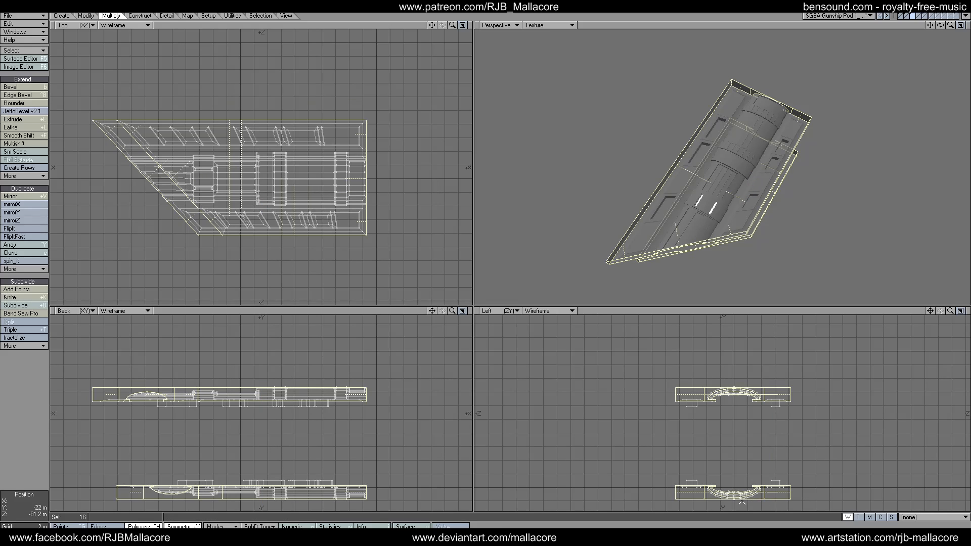
Step: Deselect the wall sections between the two cuts and inset the remaining walls by 500 mm with Multishift
drag(741, 502, 736, 386)
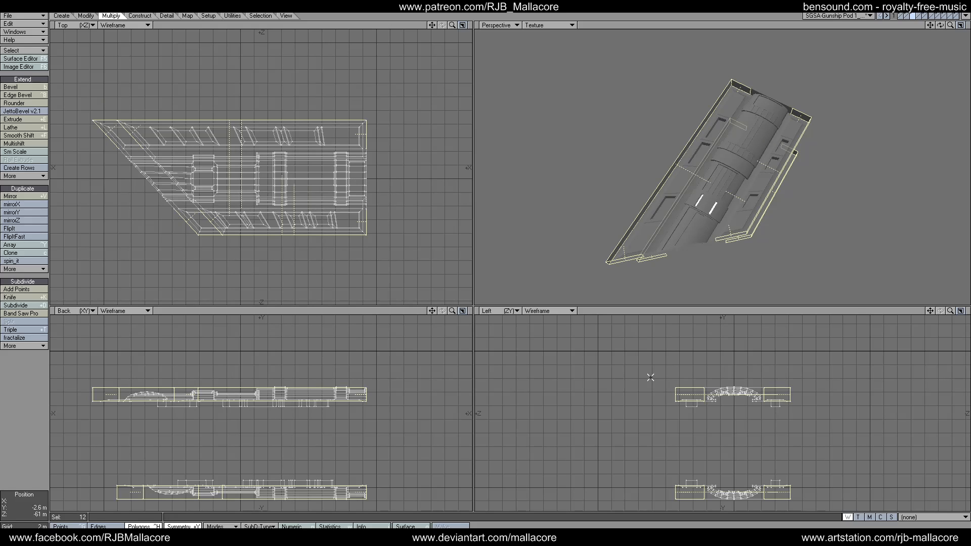
click(15, 144)
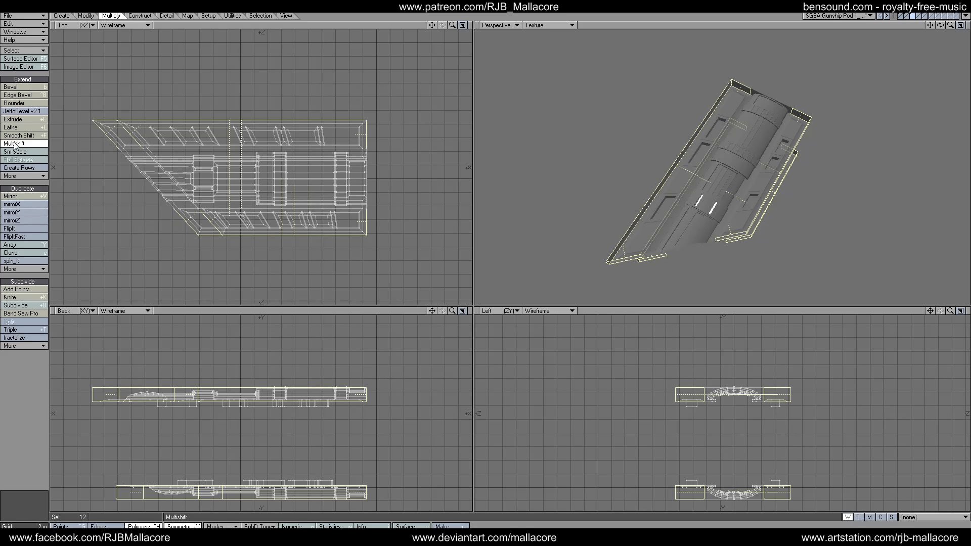
text(n)
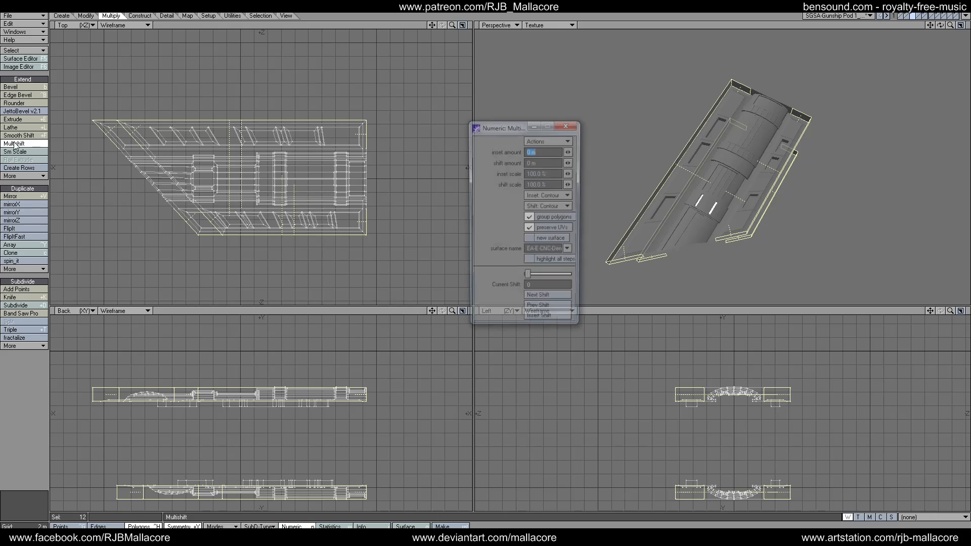
text(.)
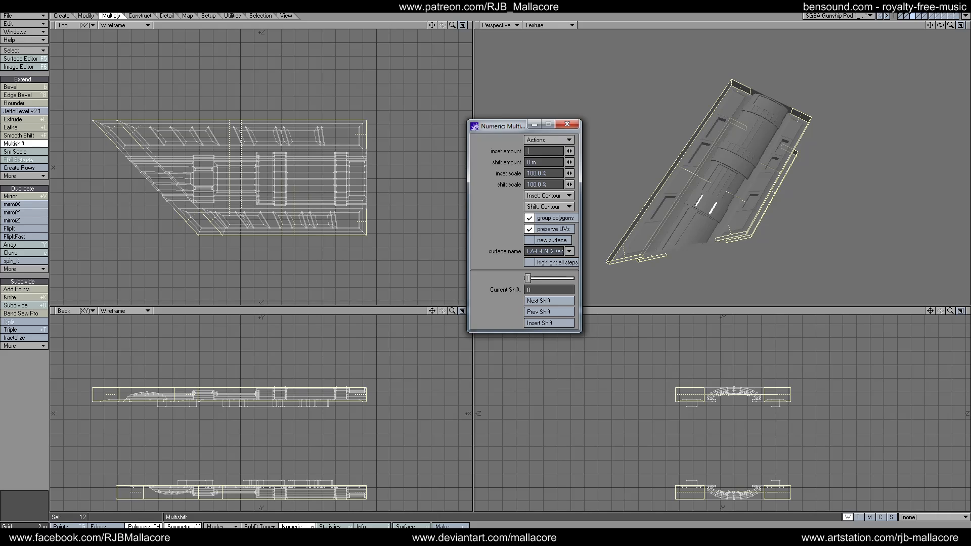
text(3)
key(Tab)
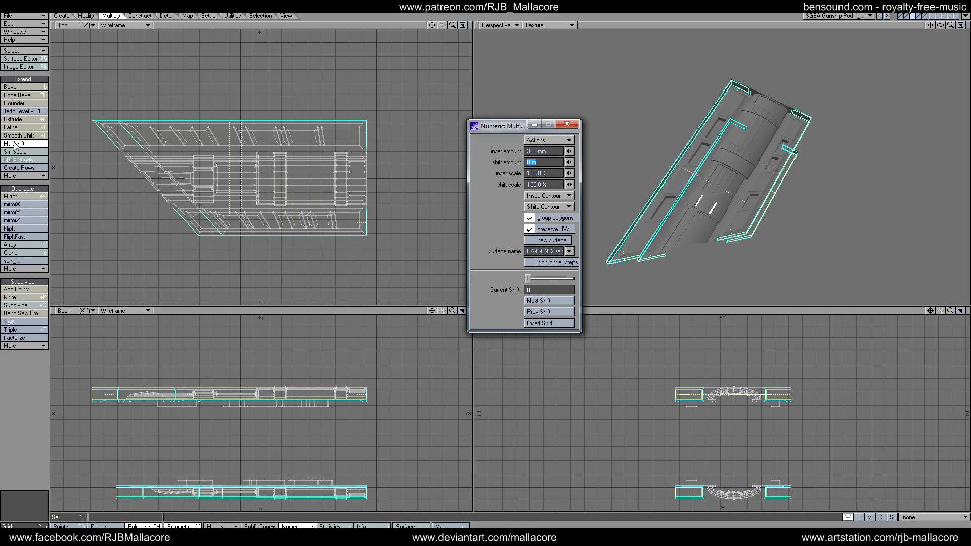
key(shift+Tab)
text(.5)
key(Tab)
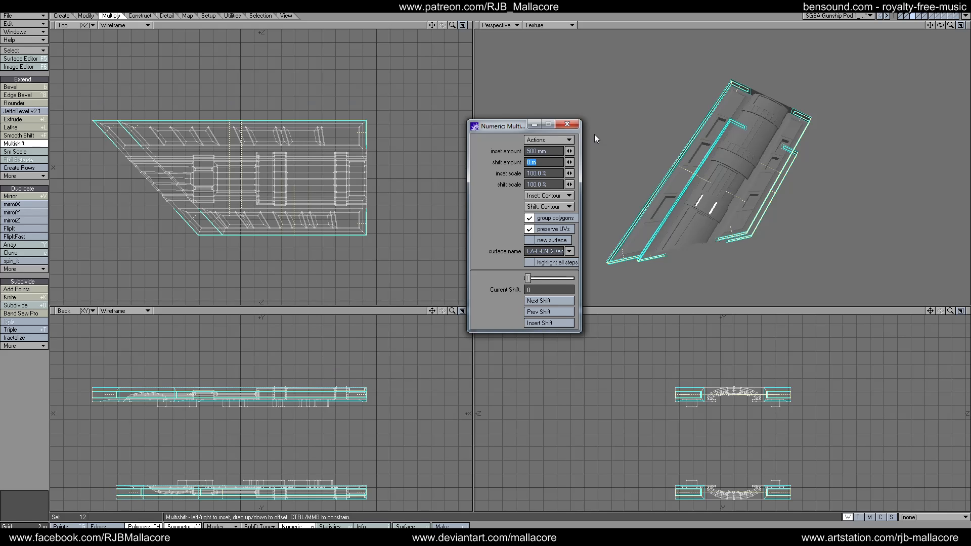
click(567, 123)
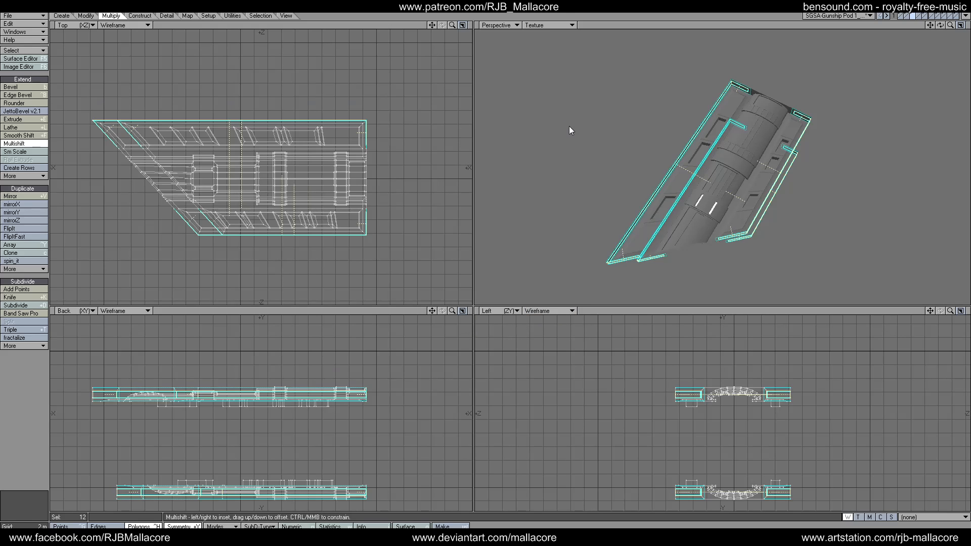
key(space)
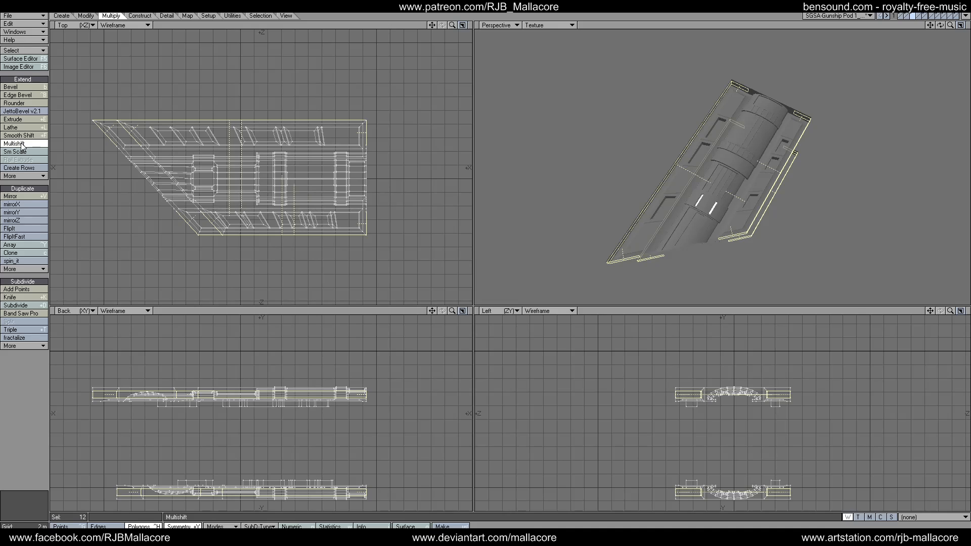
Step: Shift the inset wall faces by -500 mm with Multishift, using a 0 m inset, and clear the selection
key(n)
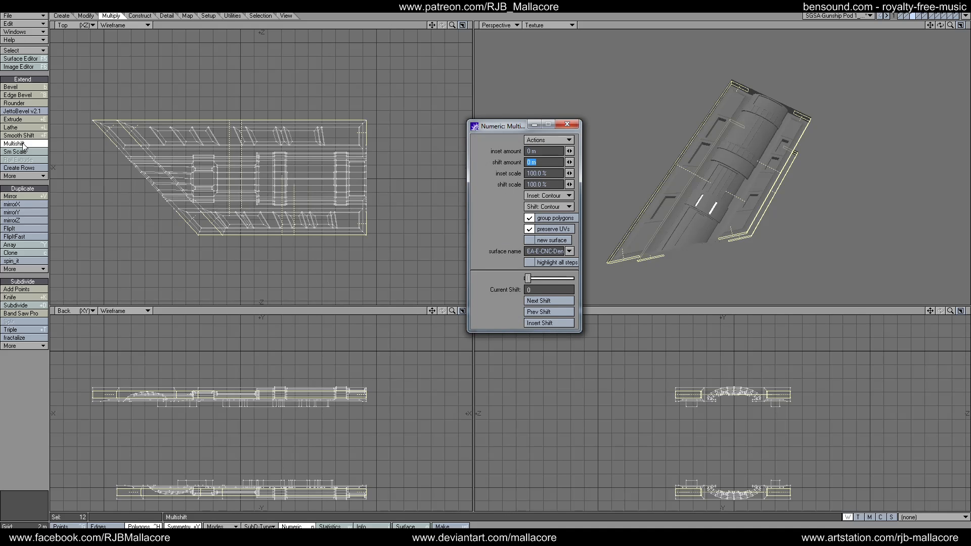
text(-.5)
key(Tab)
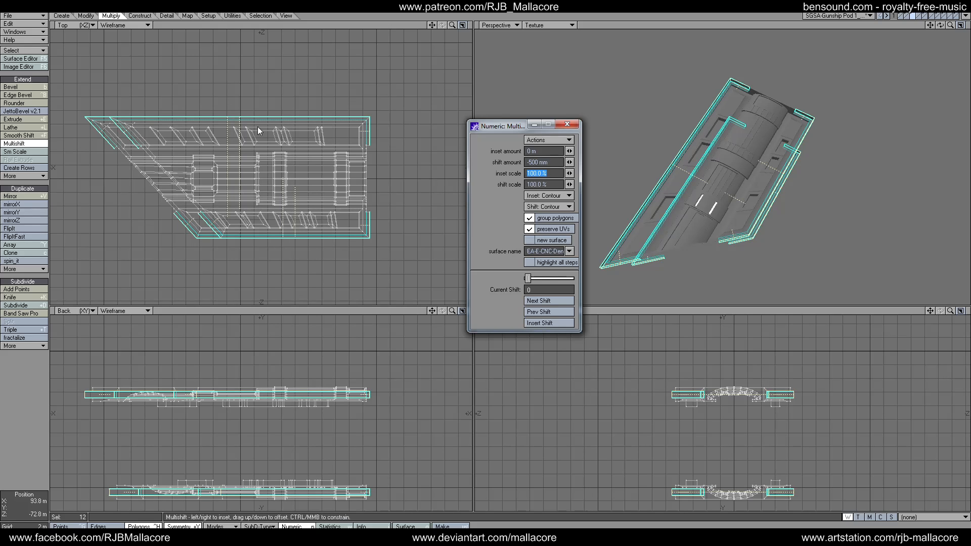
click(567, 125)
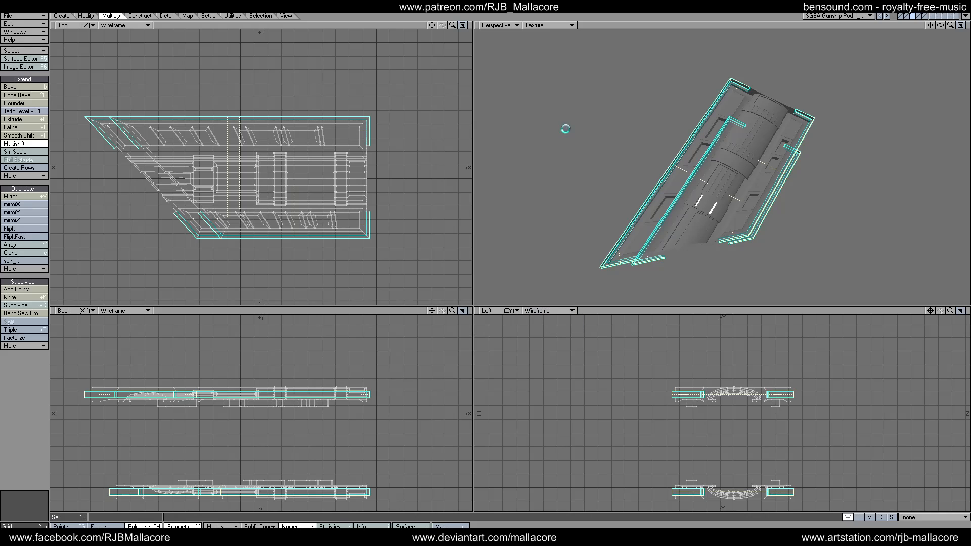
key(Return)
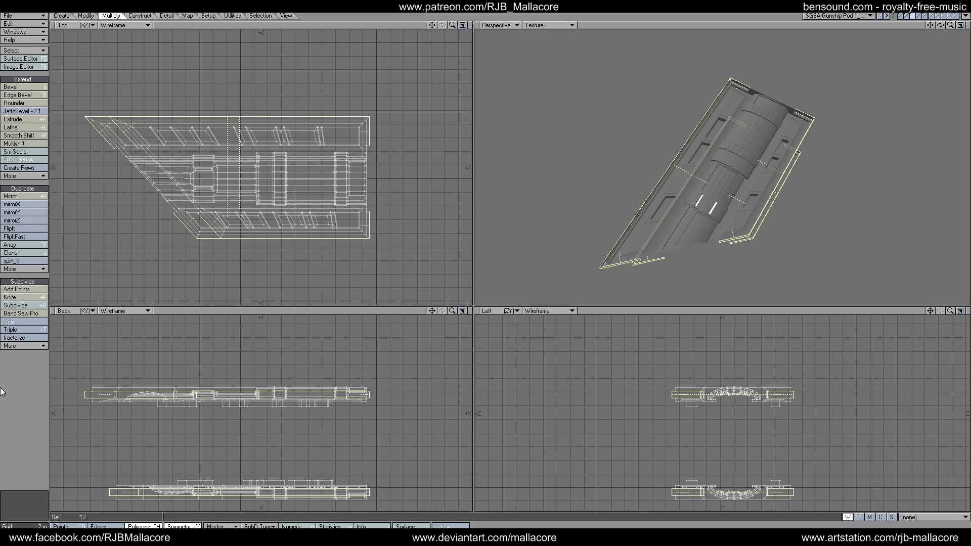
click(26, 389)
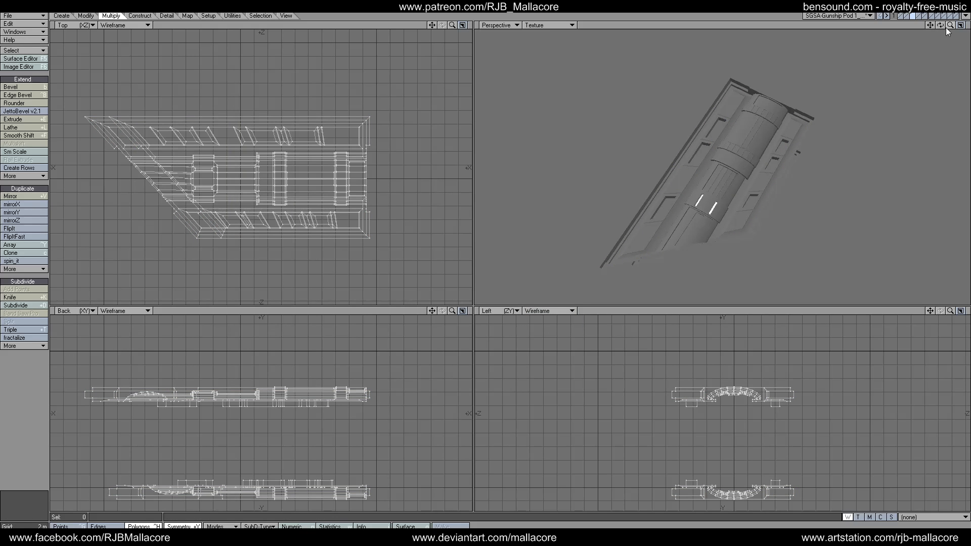
Step: Show the hull layer together with the recess layer and examine the recess and the pod's side
click(909, 17)
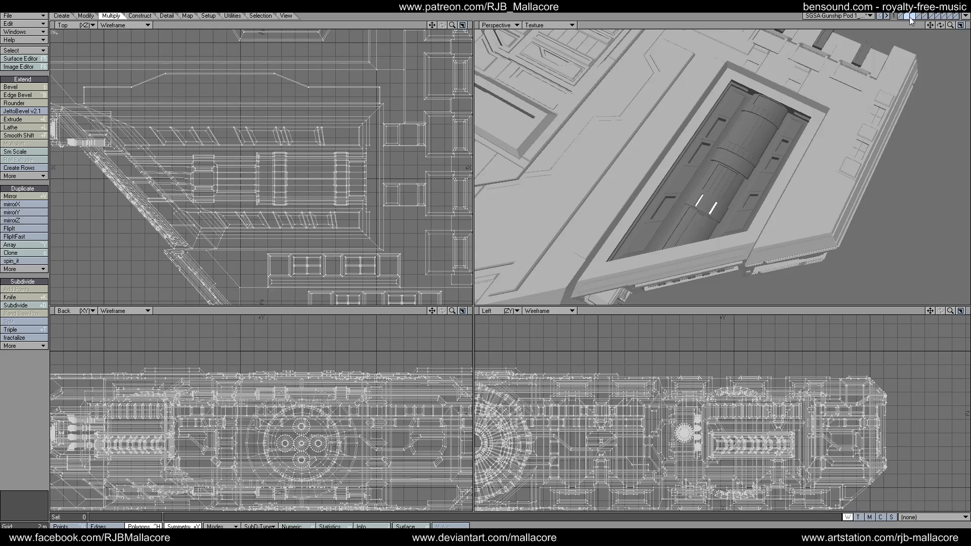
drag(940, 24, 954, 68)
mouse_move(452, 25)
mouse_down()
mouse_move(496, 25)
mouse_move(521, 5)
mouse_move(438, 25)
mouse_up()
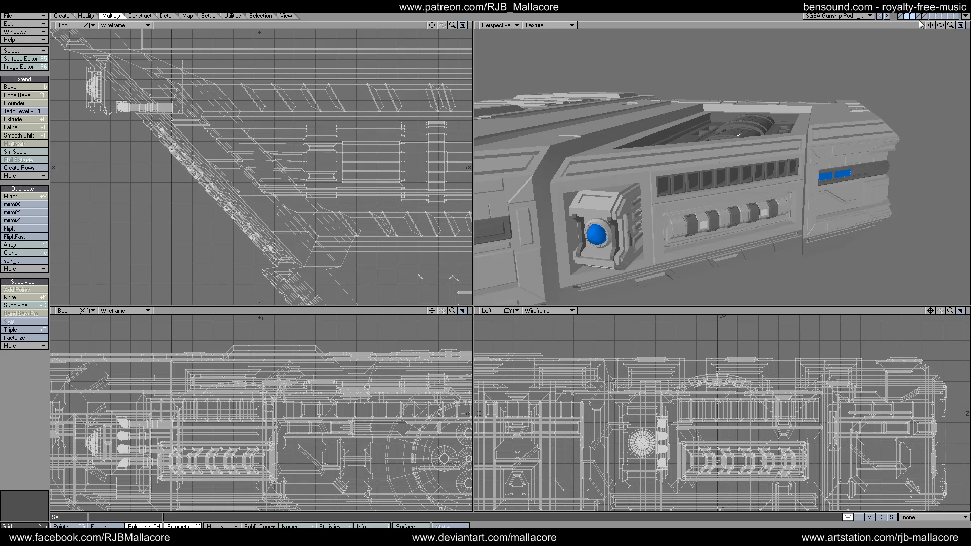
Step: Select eight flat wall panels between the slots beside the central cylinder, four each in the pod's upper and lower recesses
mouse_move(936, 26)
mouse_down()
mouse_move(930, 81)
mouse_move(937, 26)
mouse_up()
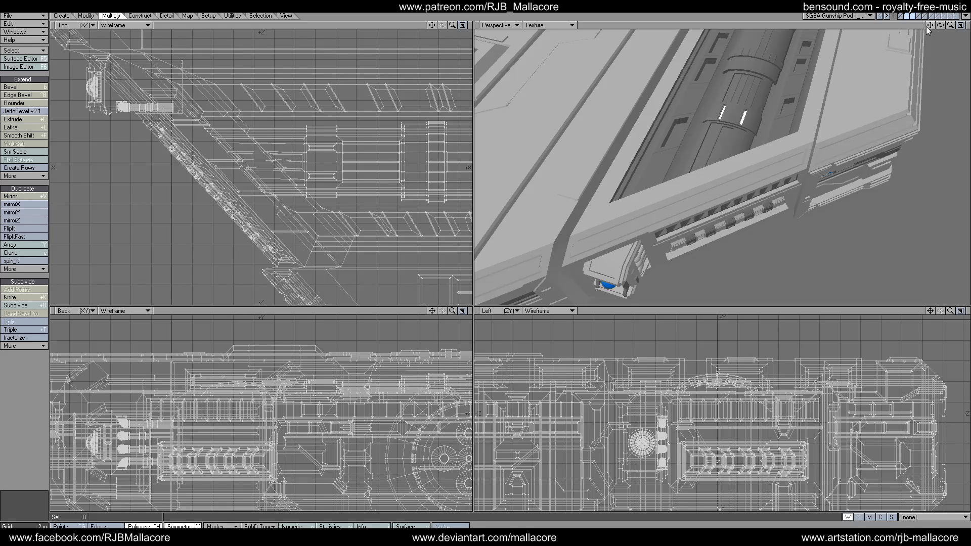
drag(930, 25, 922, 20)
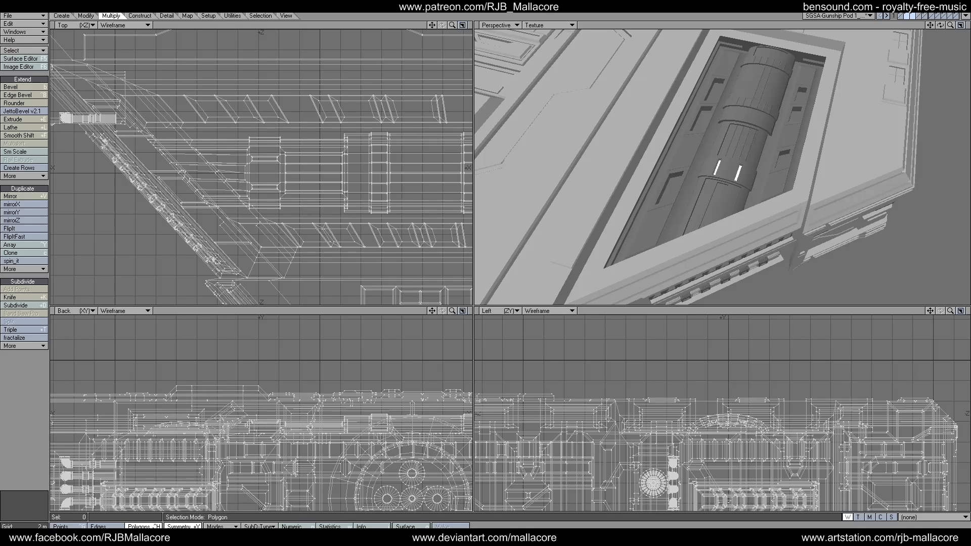
click(690, 150)
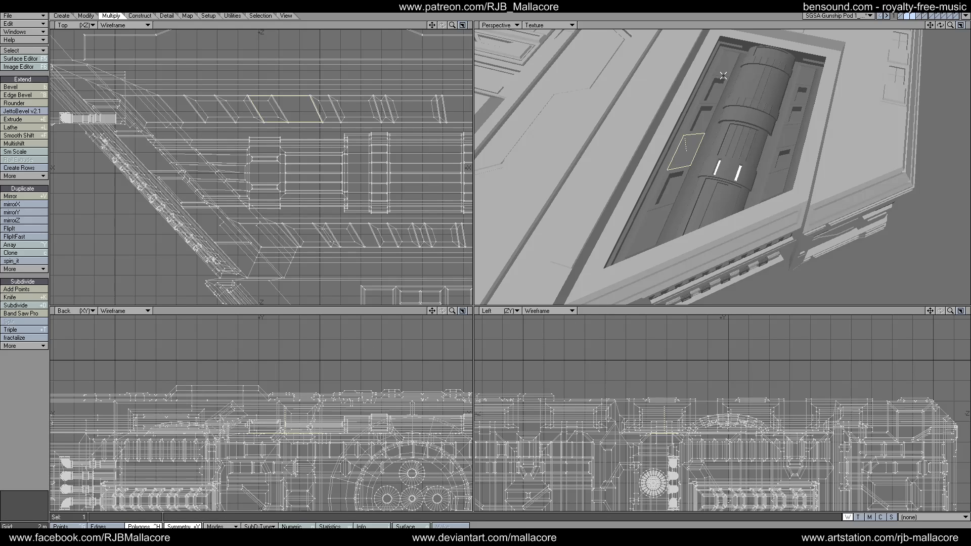
click(724, 68)
click(789, 135)
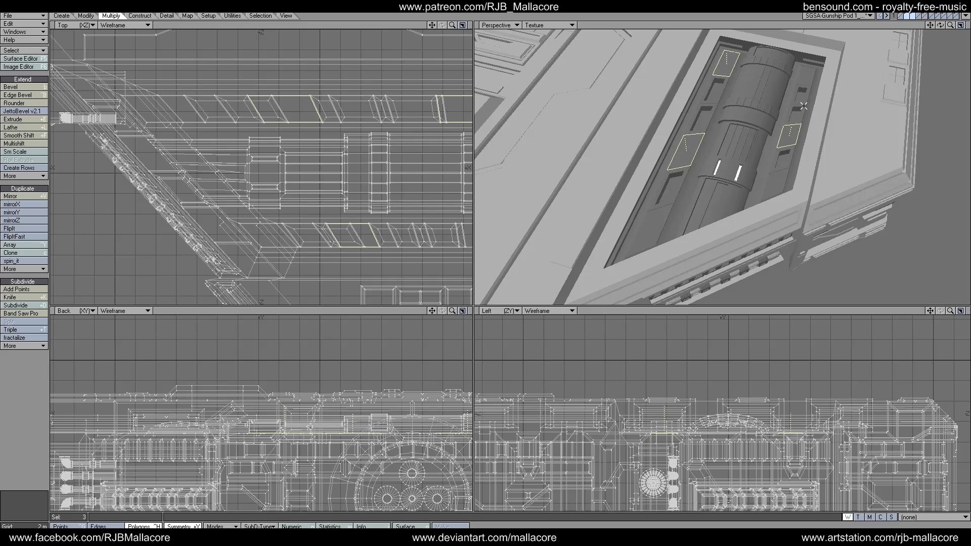
click(806, 76)
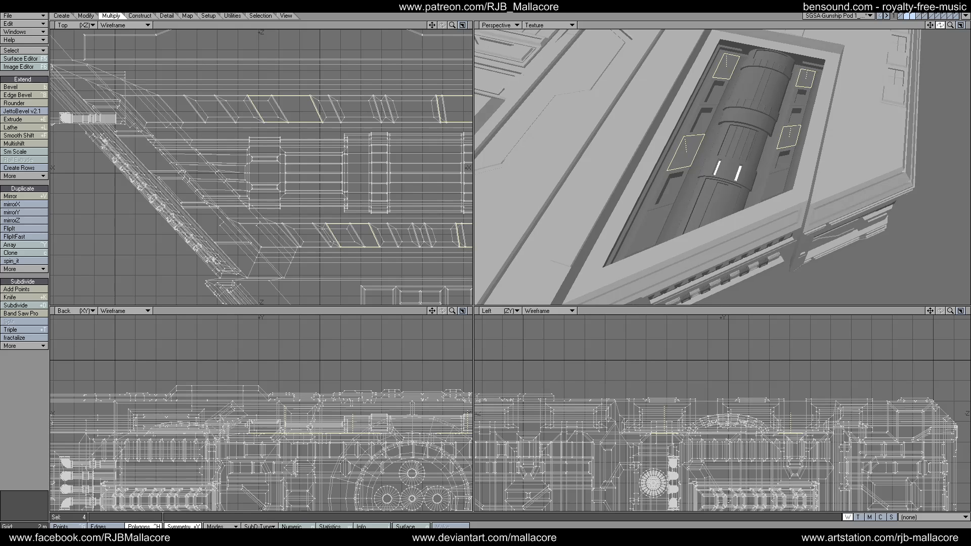
drag(940, 24, 785, 65)
click(666, 89)
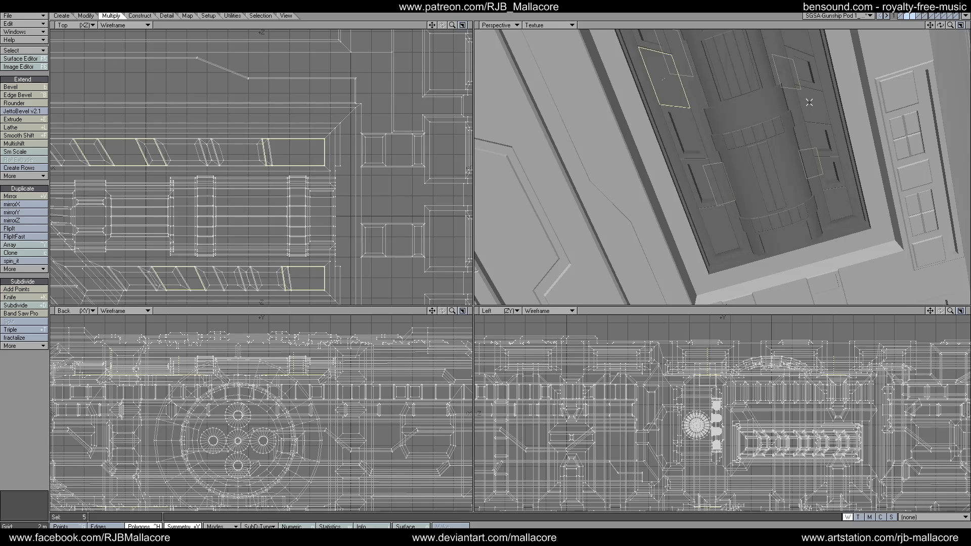
click(815, 106)
click(831, 208)
click(713, 234)
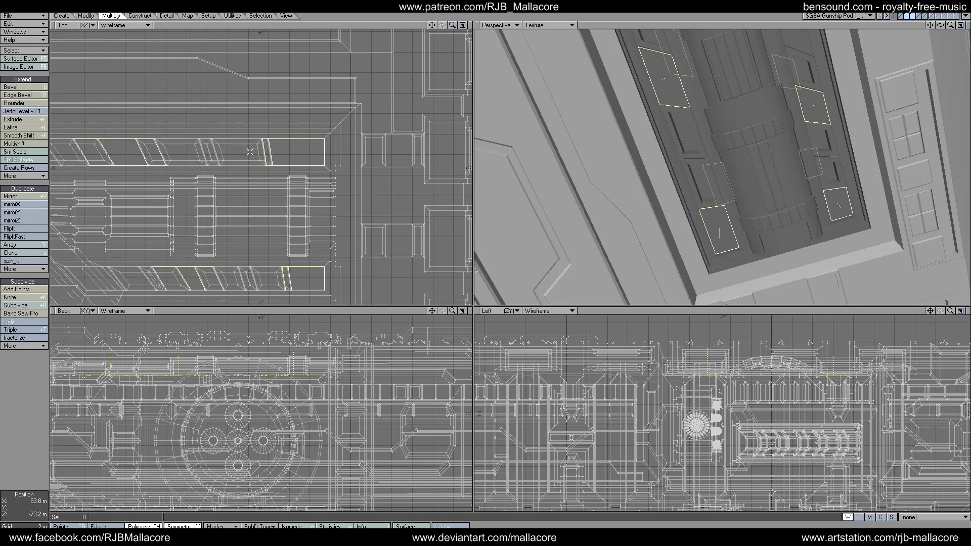
Step: Inset the selected recess panels by 500 mm with Multishift
click(18, 144)
key(n)
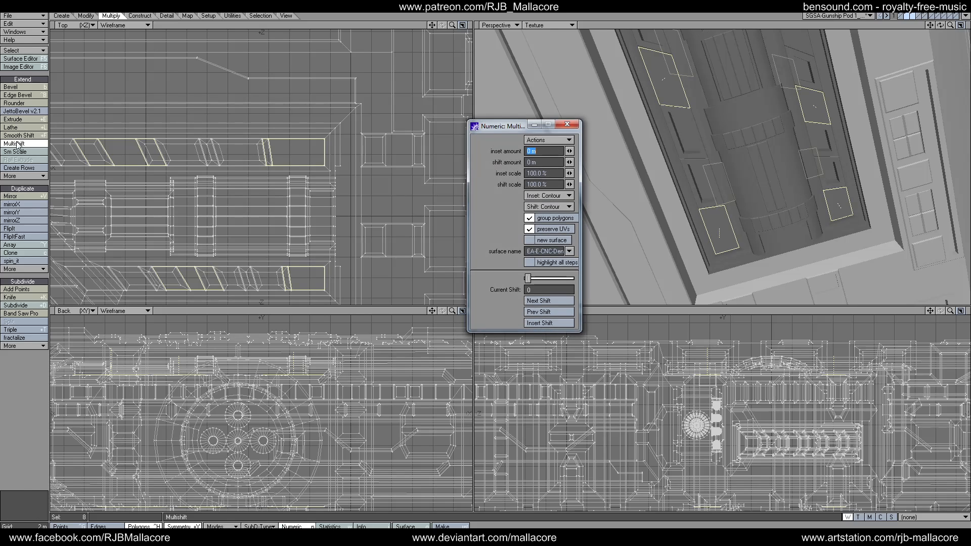
key(BackSpace)
text(.5)
key(Tab)
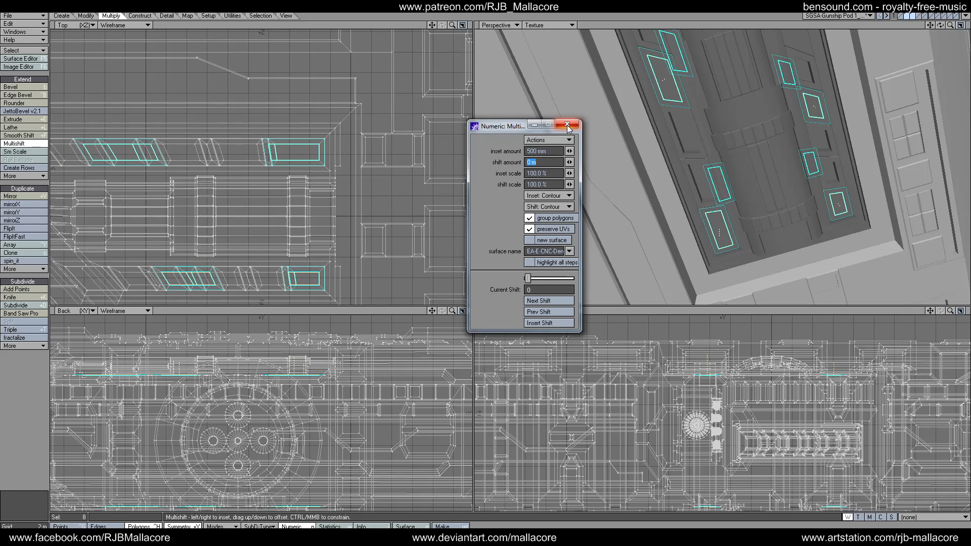
click(566, 124)
Step: Raise the inset panels with a 200 mm Multishift shift and no inset, and clear the selection
click(21, 144)
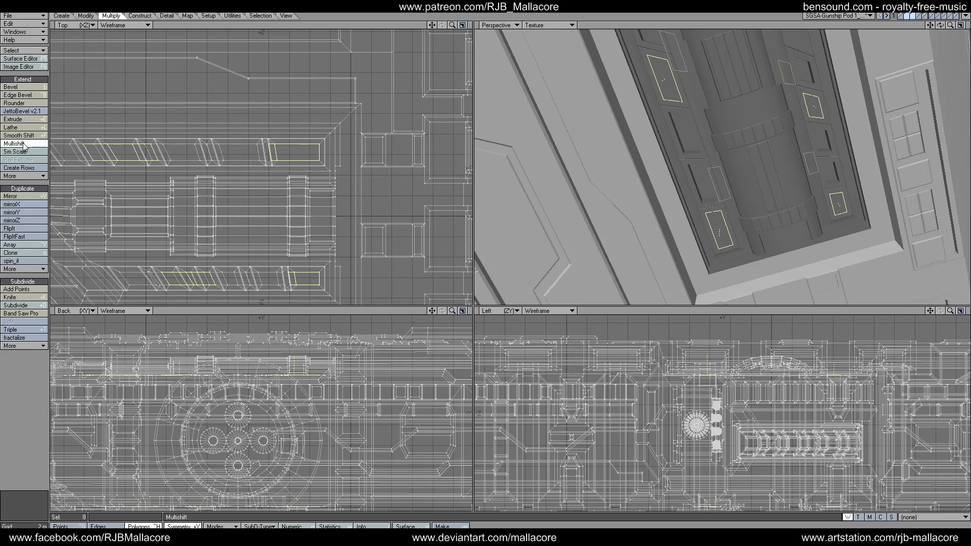
key(n)
key(Tab)
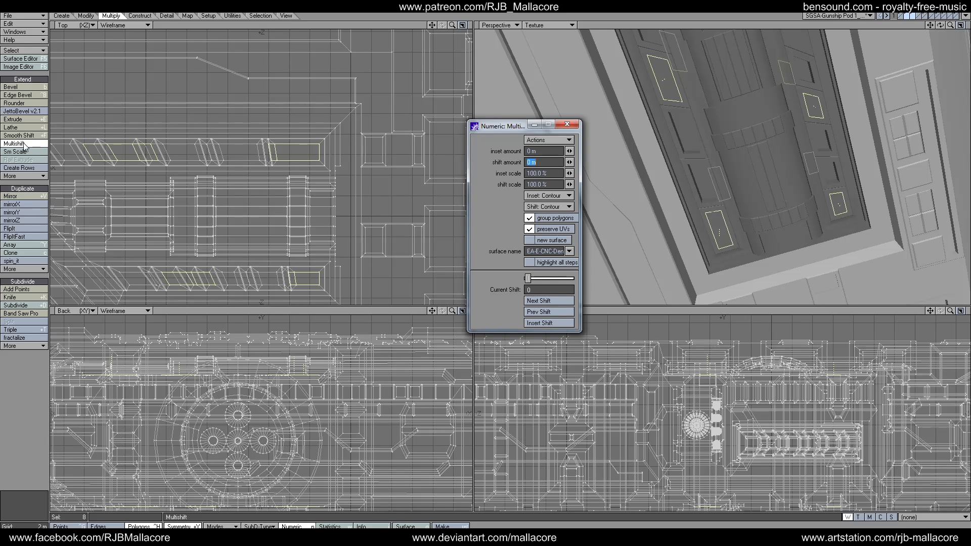
text(200mm)
key(Tab)
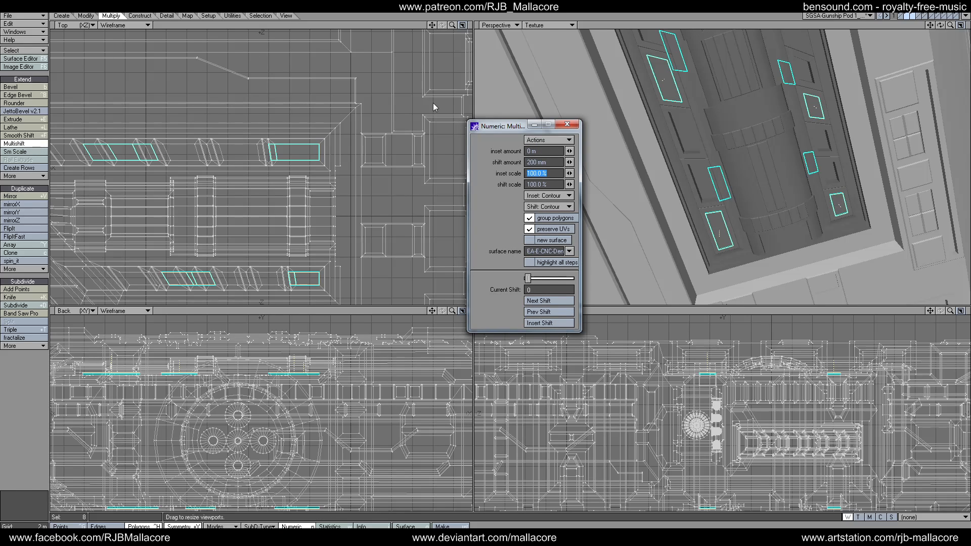
click(567, 124)
key(space)
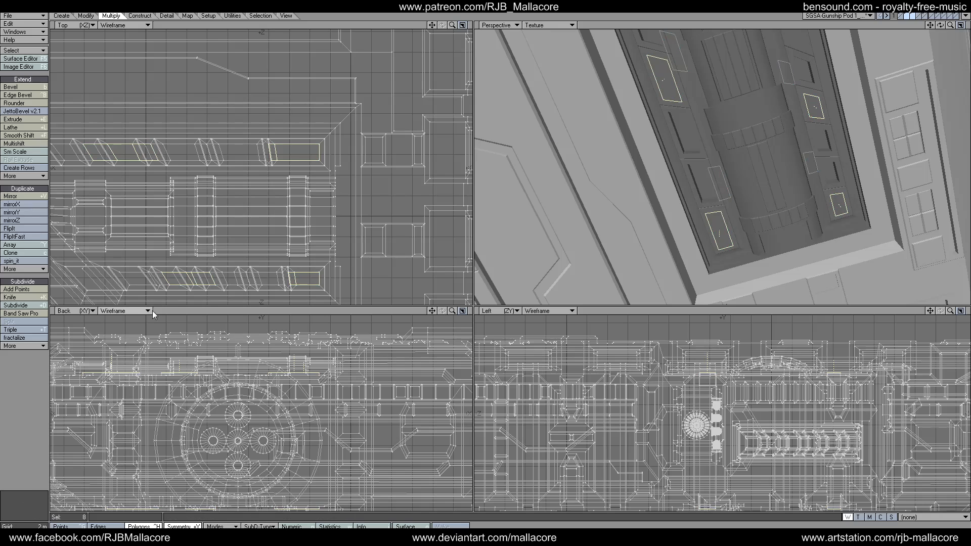
key(slash)
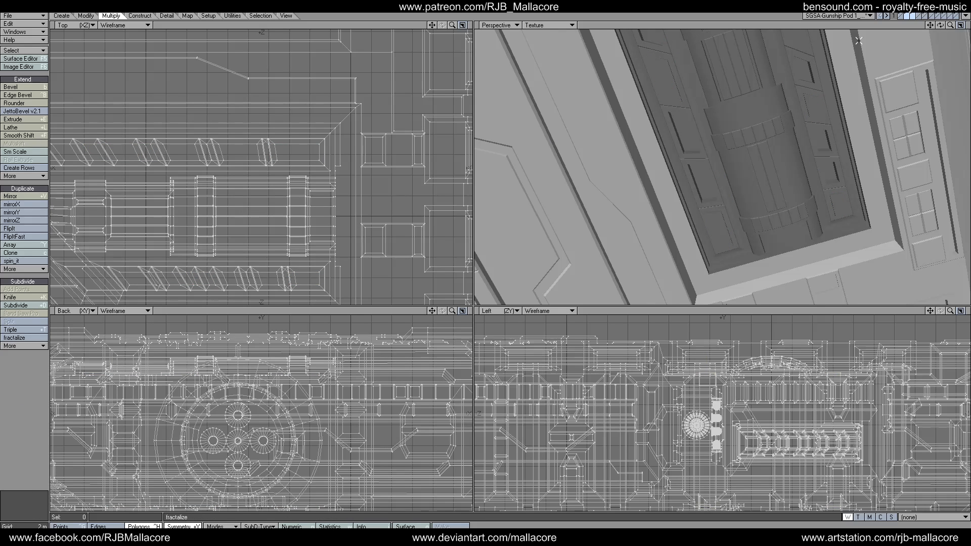
Step: Examine the raised panels and the central cylinder in the recess from several angles and distances
mouse_move(940, 25)
mouse_down()
mouse_move(950, 43)
mouse_move(951, 28)
mouse_move(921, 28)
mouse_up()
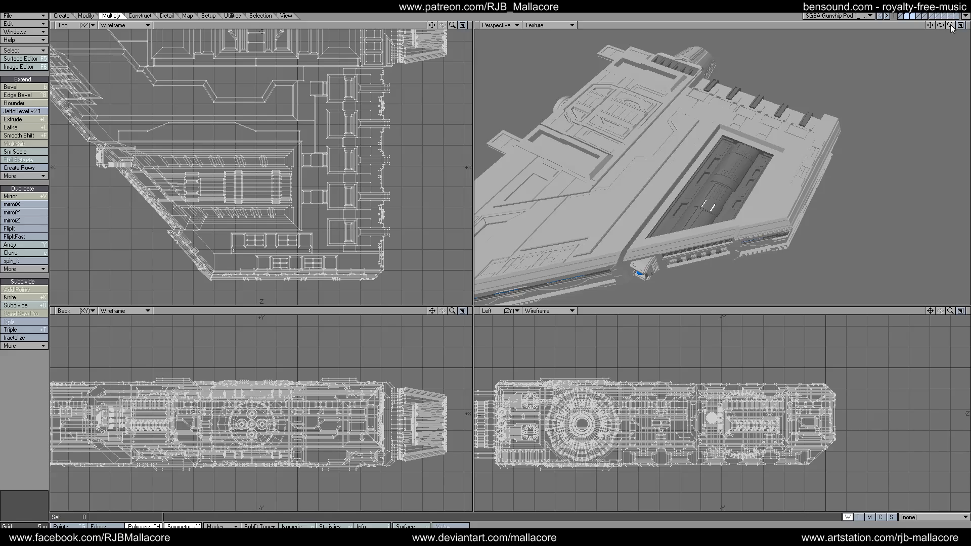
drag(951, 25, 931, 24)
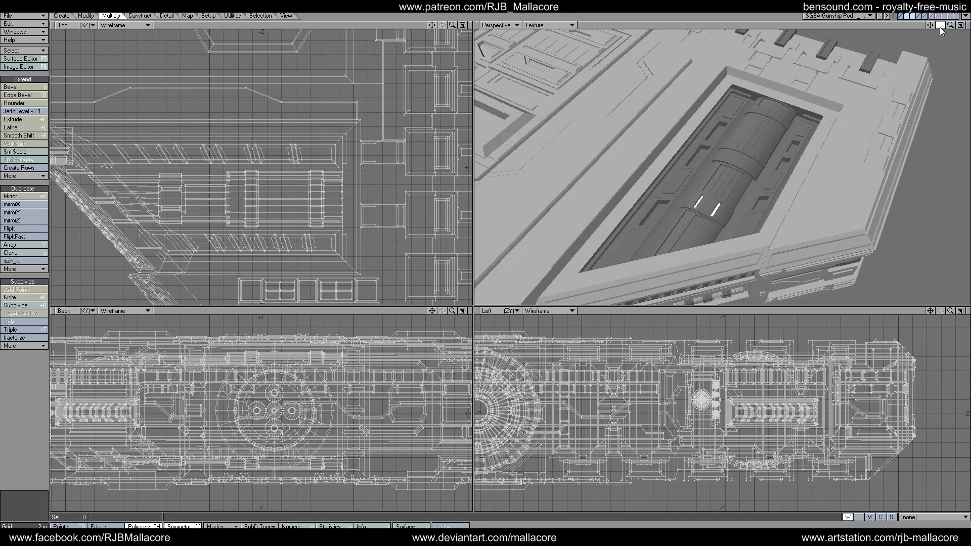
drag(939, 26, 890, 32)
mouse_move(950, 26)
mouse_down()
mouse_move(960, 36)
mouse_move(935, 33)
mouse_up()
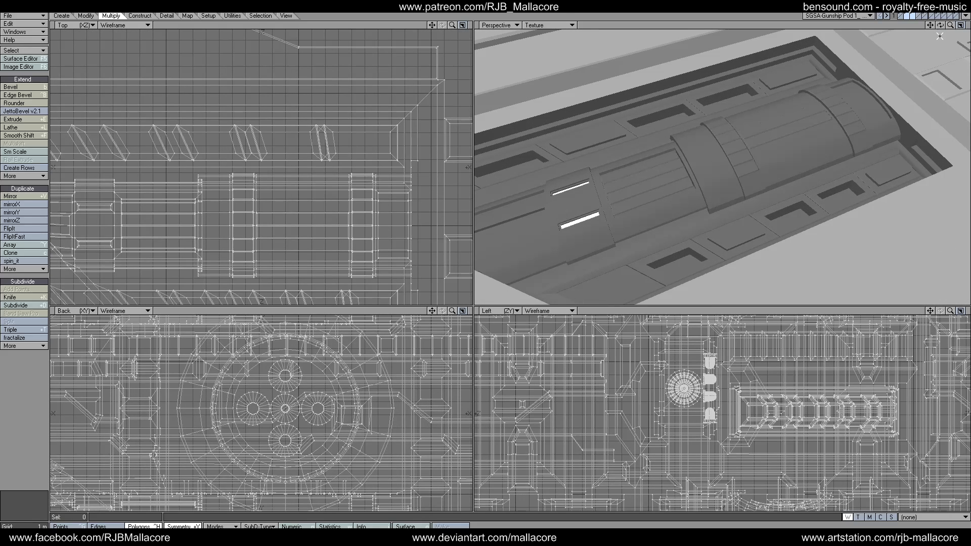
mouse_move(929, 25)
mouse_down()
mouse_move(948, 27)
mouse_move(922, 36)
mouse_up()
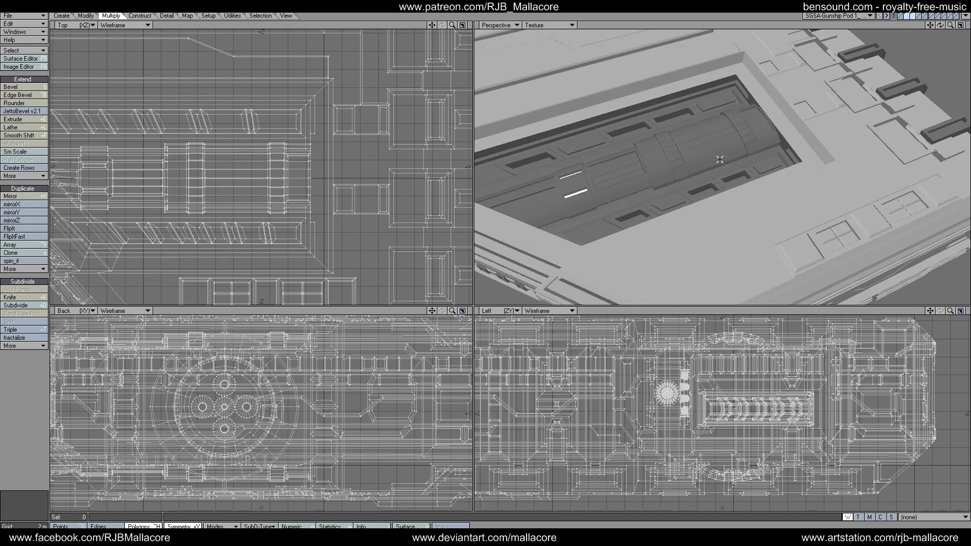
mouse_move(939, 26)
mouse_down()
mouse_move(900, 35)
mouse_move(930, 30)
mouse_move(916, 41)
mouse_move(951, 26)
mouse_move(881, 39)
mouse_move(948, 26)
mouse_up()
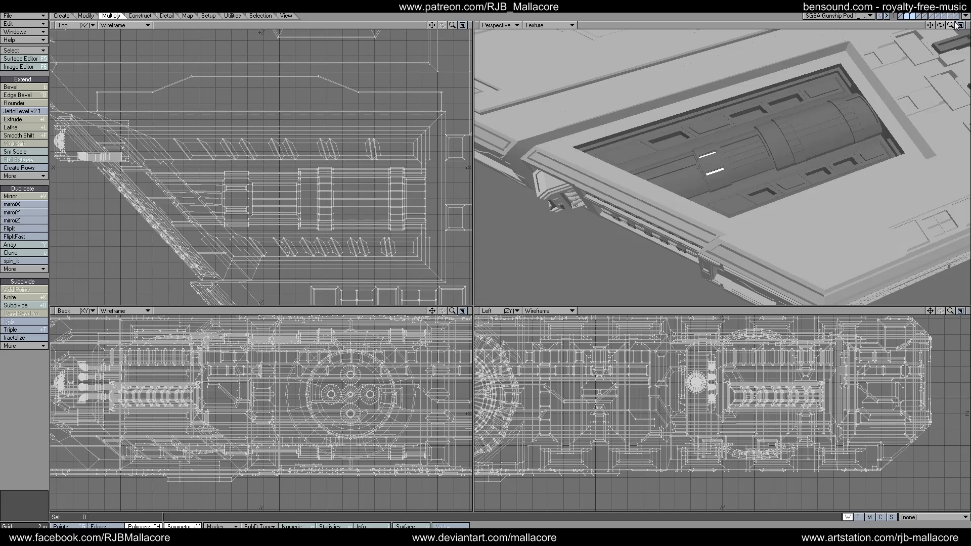
drag(939, 25, 909, 17)
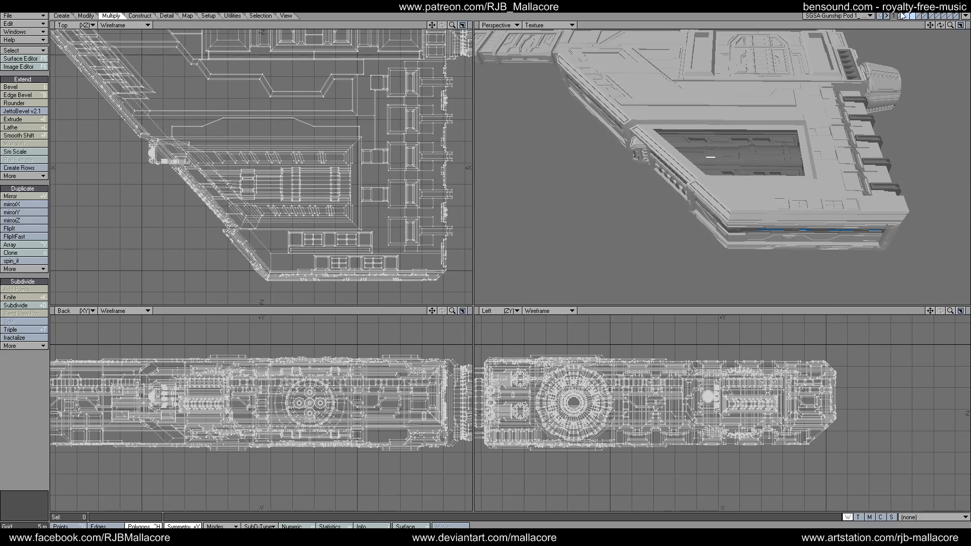
Step: Show the main ship body and dome turret layers as well, and examine how the recess fits the whole ship
shift+click(901, 16)
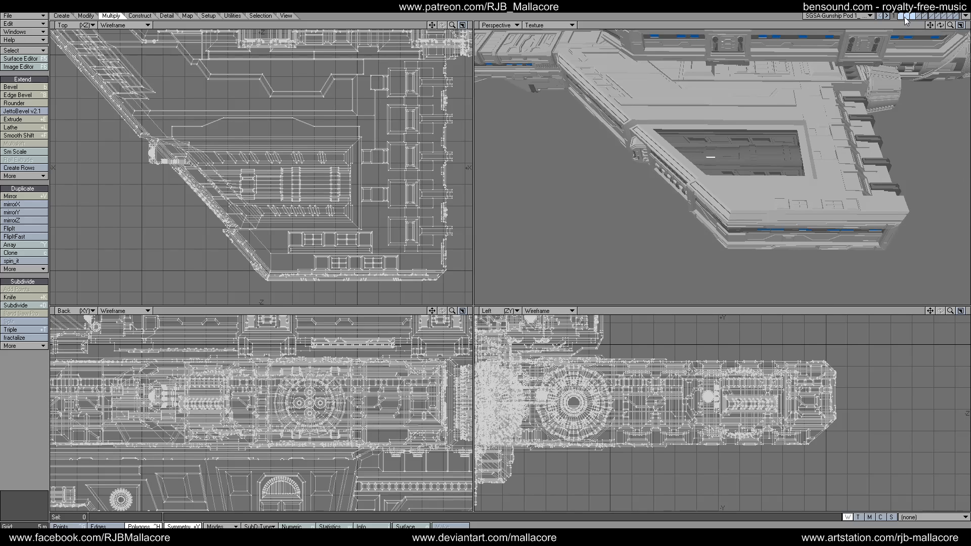
shift+click(956, 16)
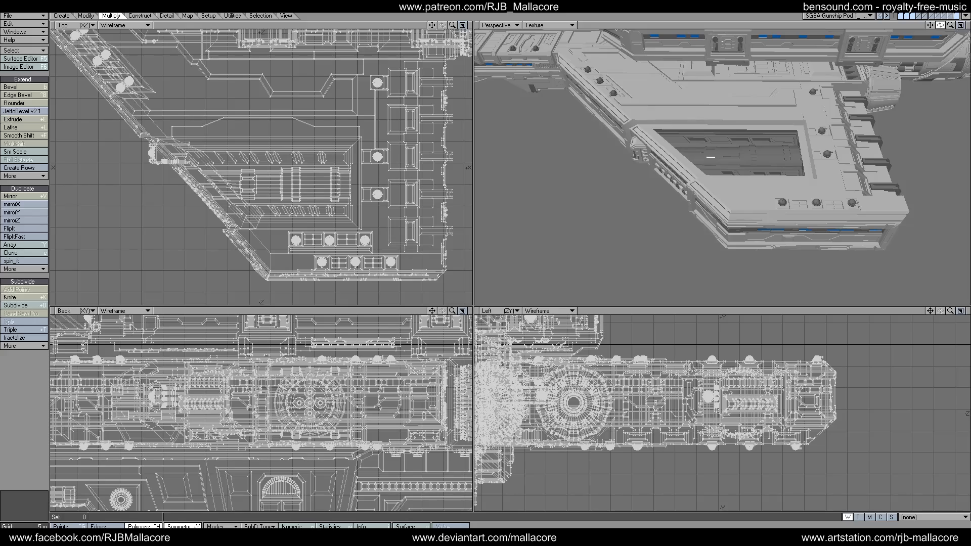
drag(940, 25, 937, 65)
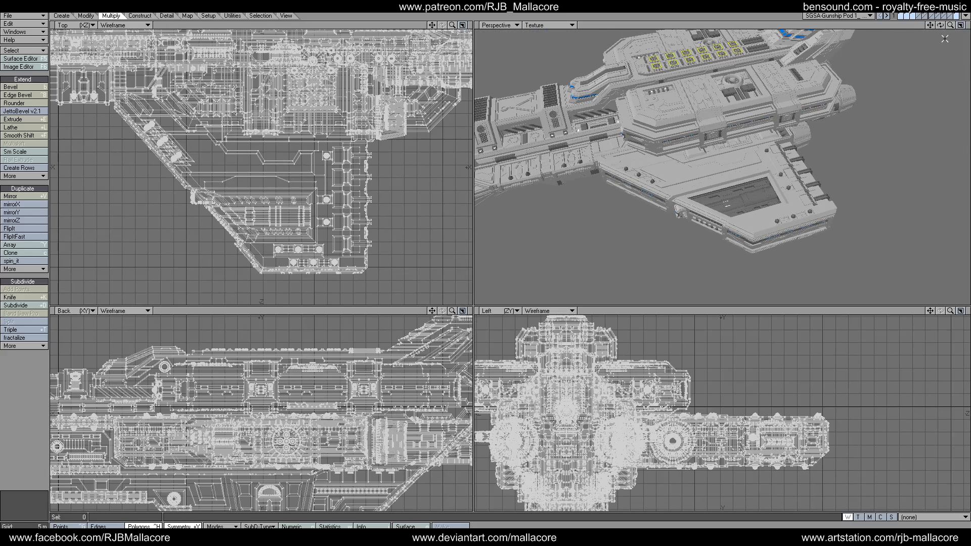
mouse_move(940, 25)
mouse_down()
mouse_move(840, 31)
mouse_move(845, 51)
mouse_move(874, 61)
mouse_move(887, 58)
mouse_move(859, 59)
mouse_move(954, 32)
mouse_up()
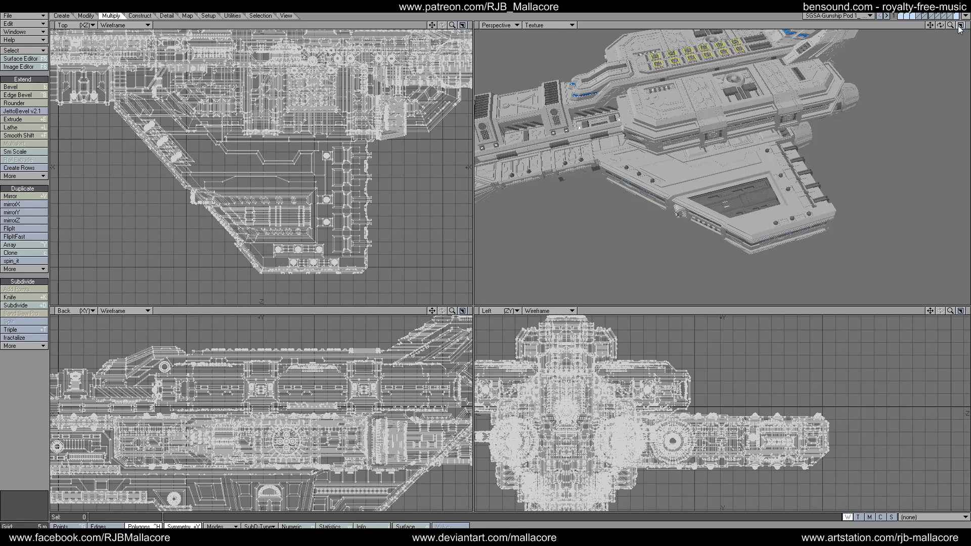
drag(949, 24, 968, 25)
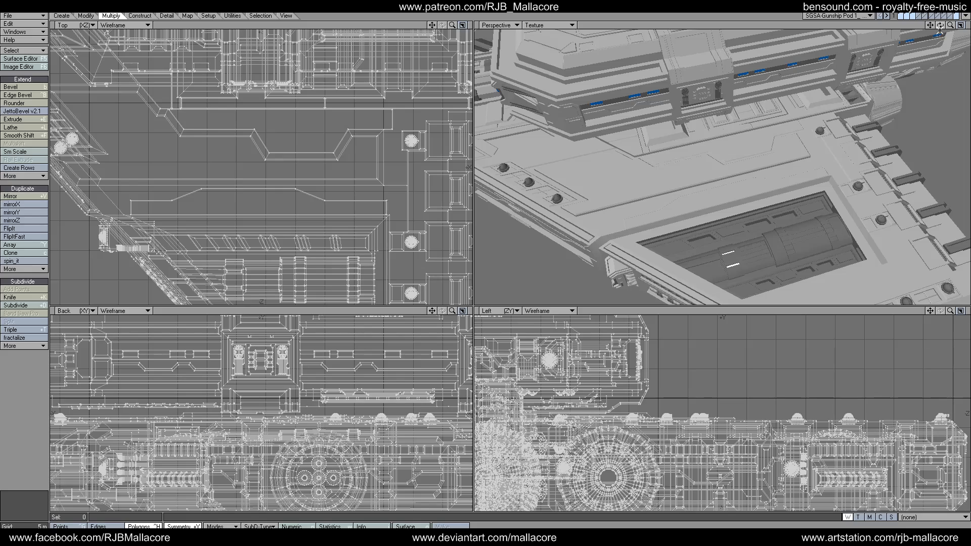
drag(940, 25, 946, 26)
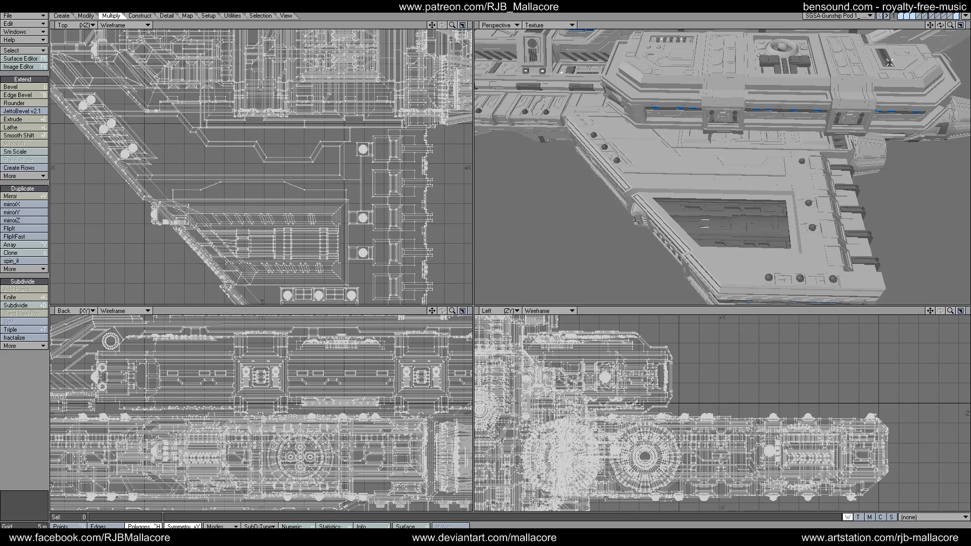
drag(951, 25, 951, 27)
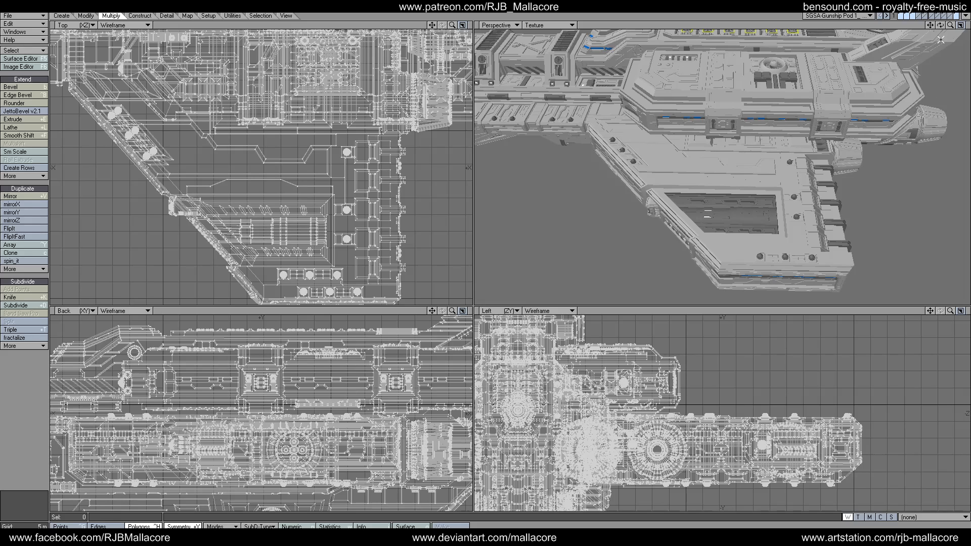
drag(940, 25, 951, 31)
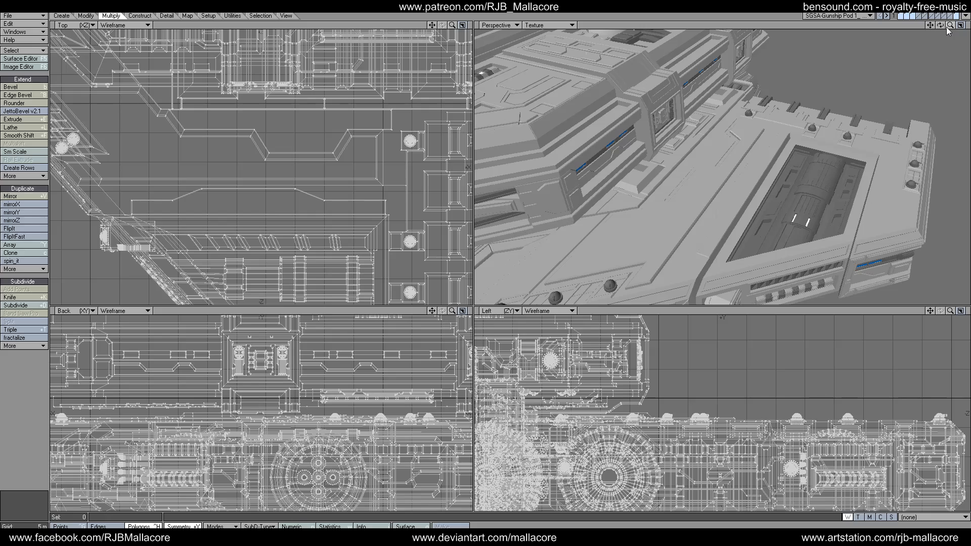
mouse_move(940, 25)
mouse_down()
mouse_move(956, 32)
mouse_move(929, 24)
mouse_move(925, 7)
mouse_move(930, 28)
mouse_up()
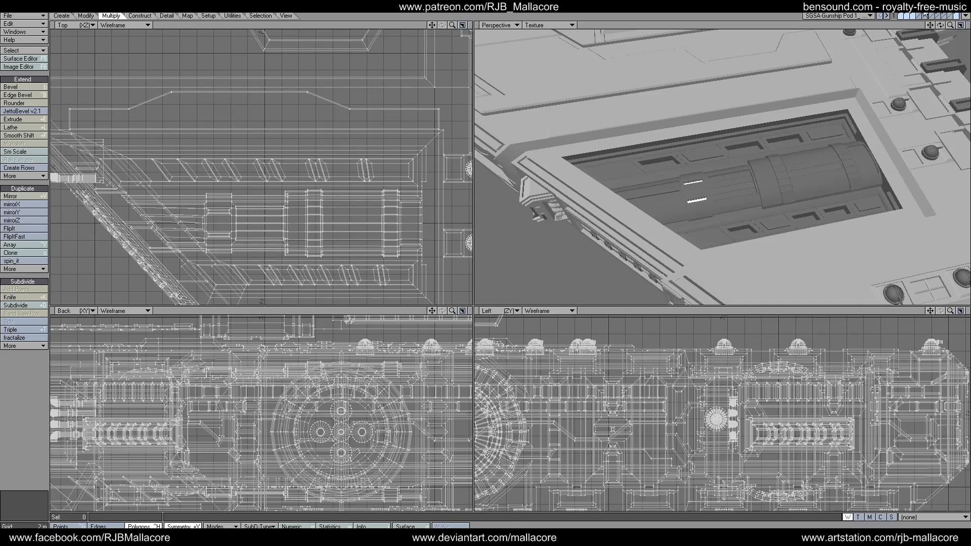
Step: Isolate the recess layer, select the cylinder band's centre faces between the two white light strips, and inset them by 300 mm with Multishift
click(913, 15)
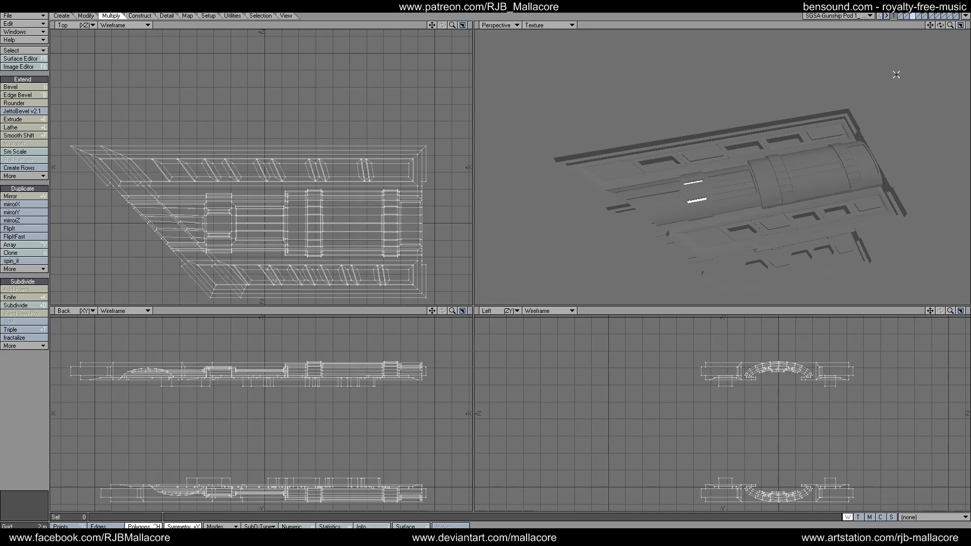
mouse_move(939, 25)
mouse_down()
mouse_move(940, 10)
mouse_move(940, 43)
mouse_move(940, 25)
mouse_move(946, 37)
mouse_move(935, 45)
mouse_move(930, 30)
mouse_move(920, 38)
mouse_move(935, 20)
mouse_move(938, 31)
mouse_up()
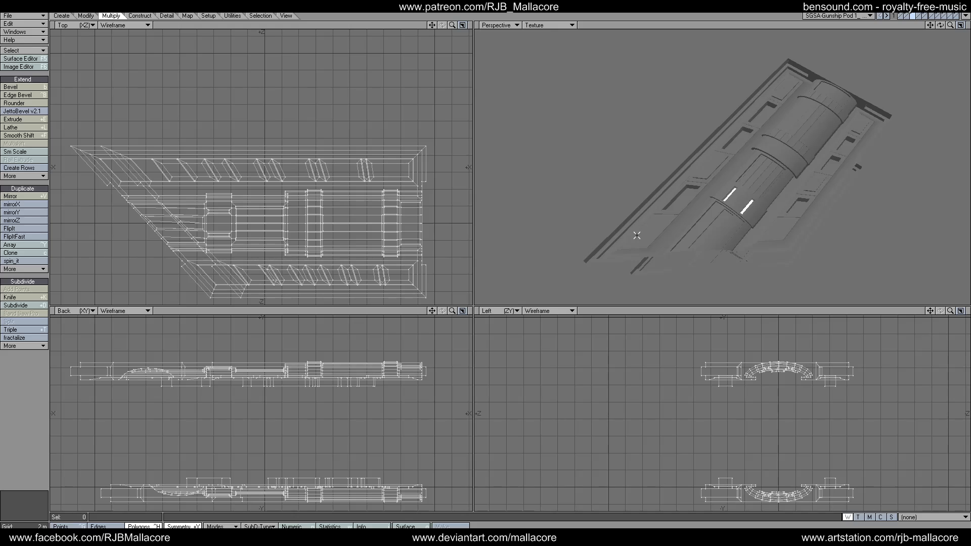
drag(950, 25, 933, 36)
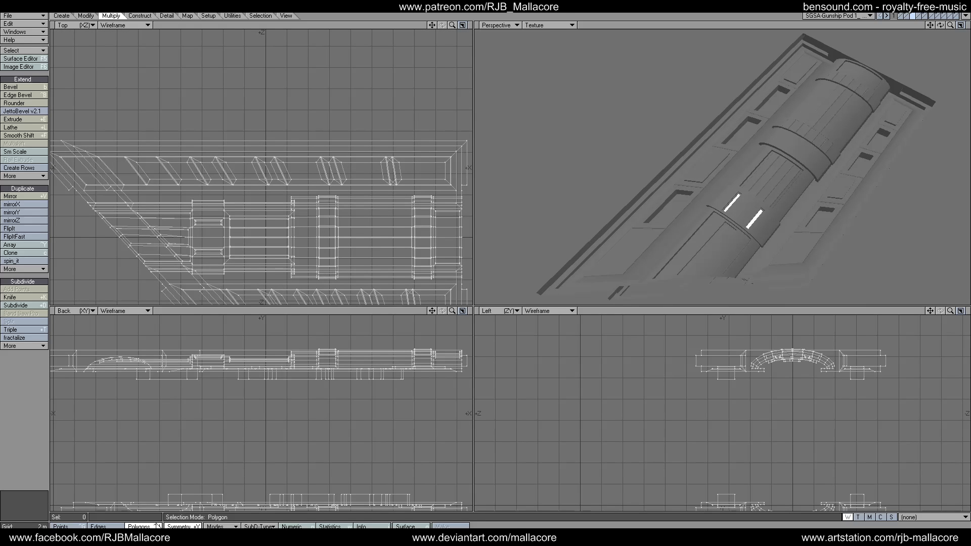
click(206, 238)
click(23, 144)
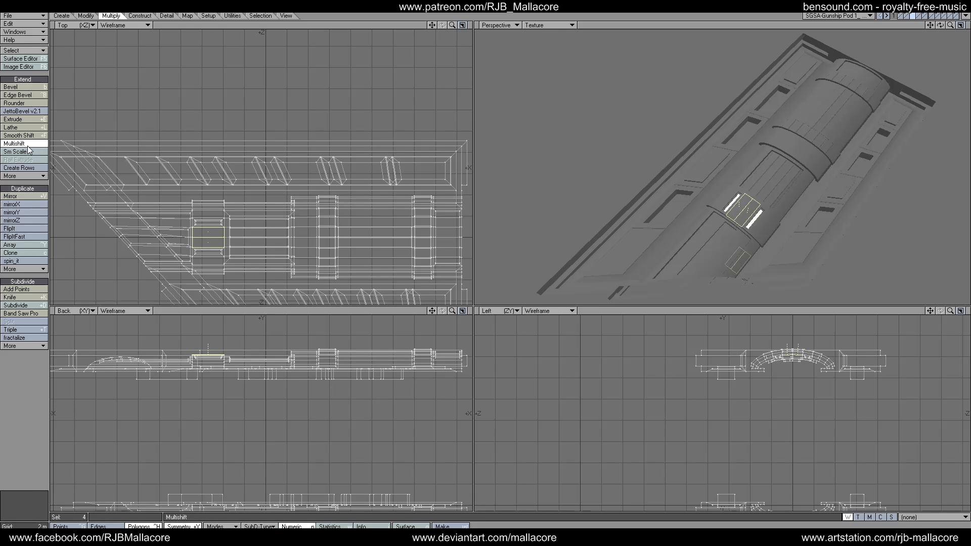
text(n300mm)
key(Tab)
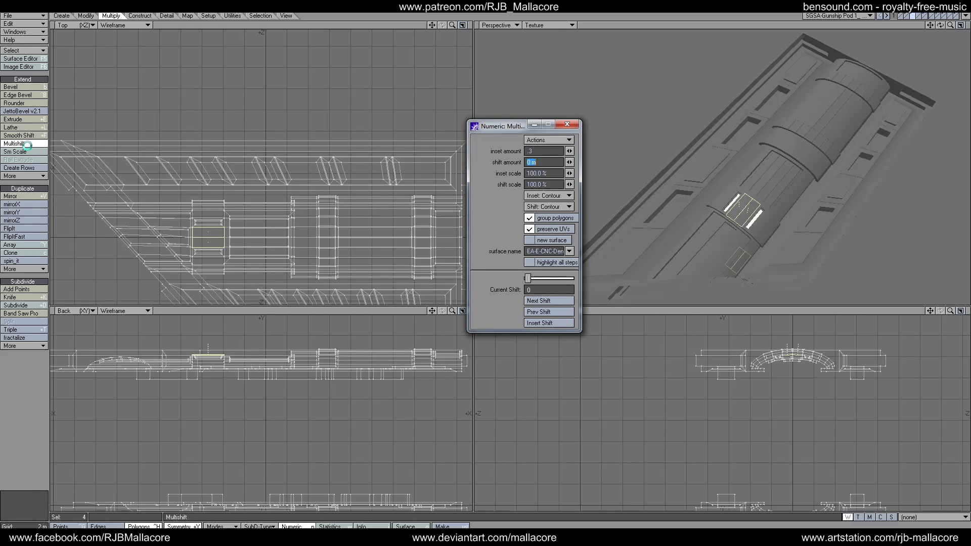
click(567, 124)
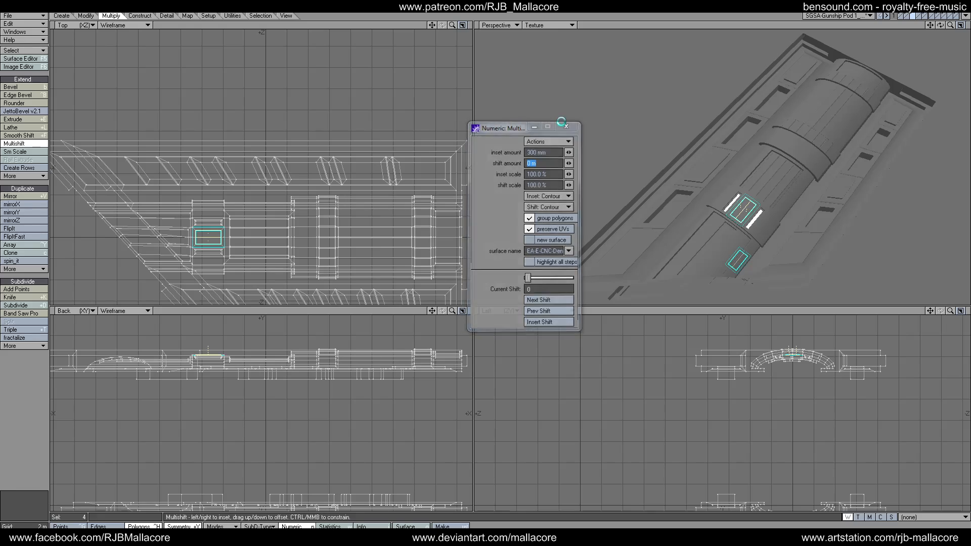
key(space)
Step: Shift the inset band faces outward by 200 mm with Multishift, using a 0 m inset
click(22, 144)
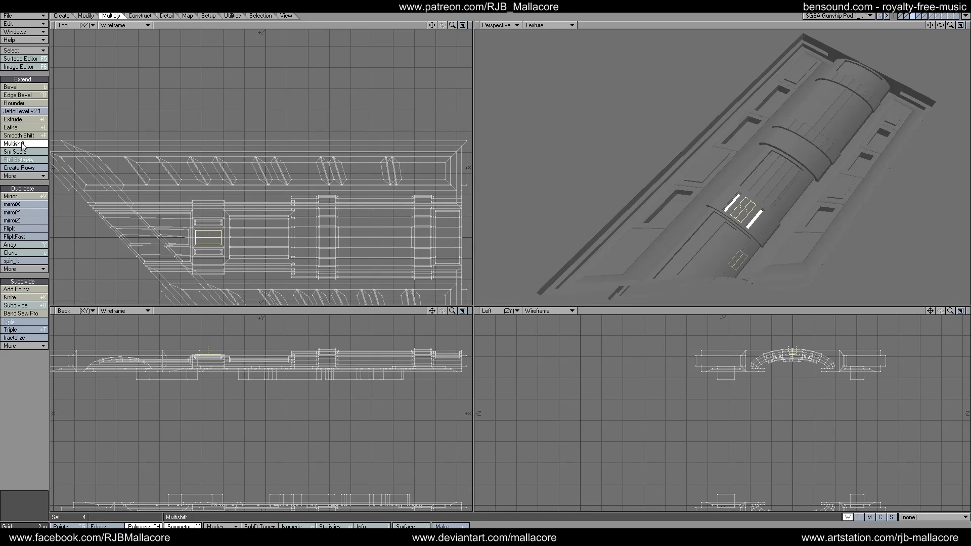
key(n)
key(Tab)
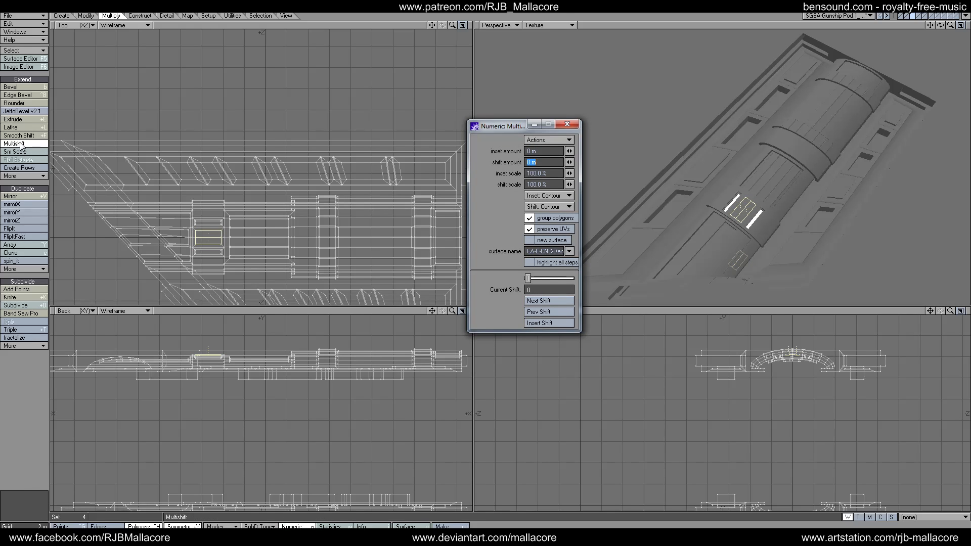
text(.2)
key(Tab)
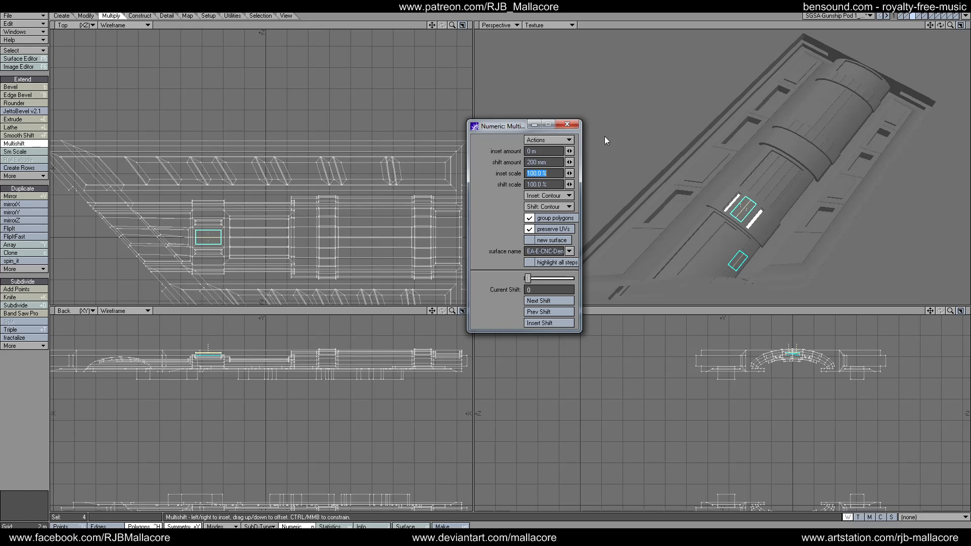
click(567, 124)
key(space)
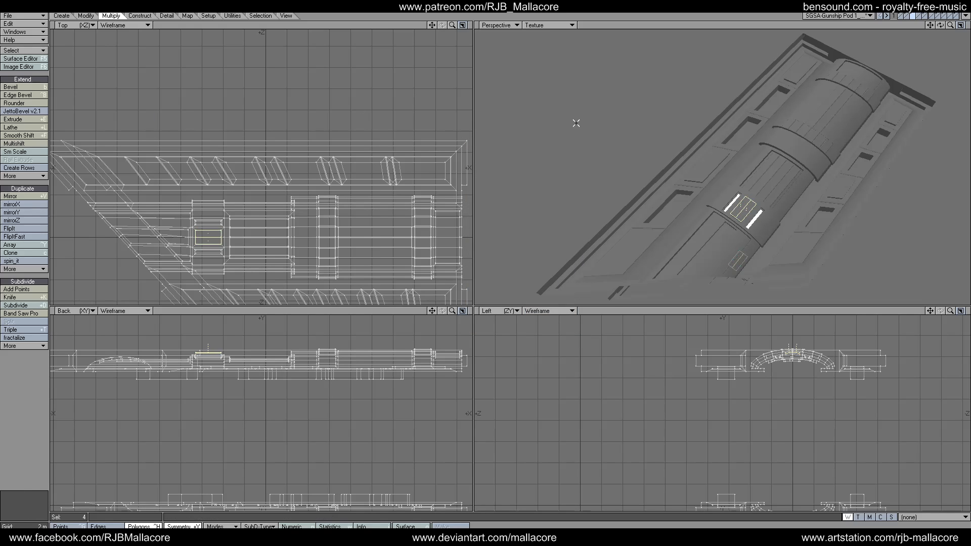
Step: Clear the polygon selection and inspect the pod's central cylinder and side recesses from several angles
drag(940, 25, 904, 49)
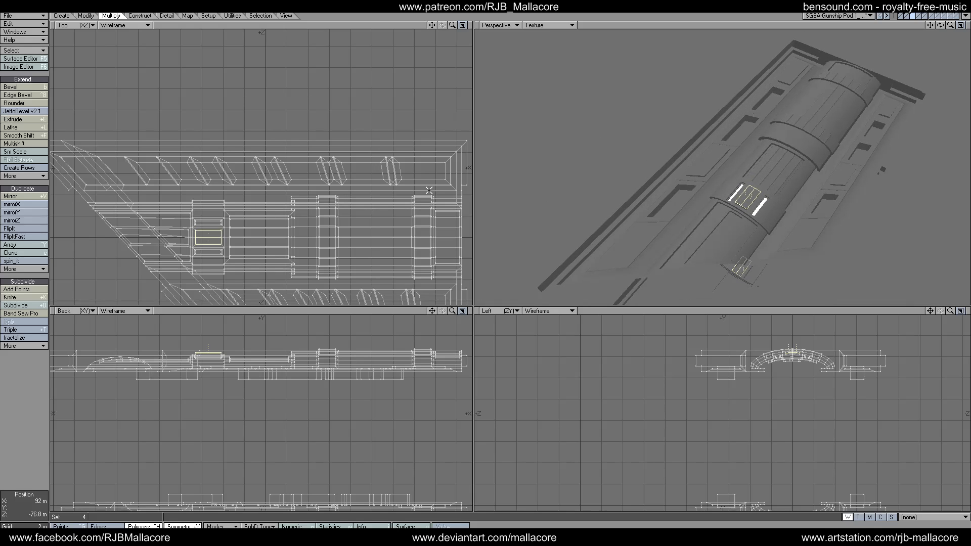
click(38, 371)
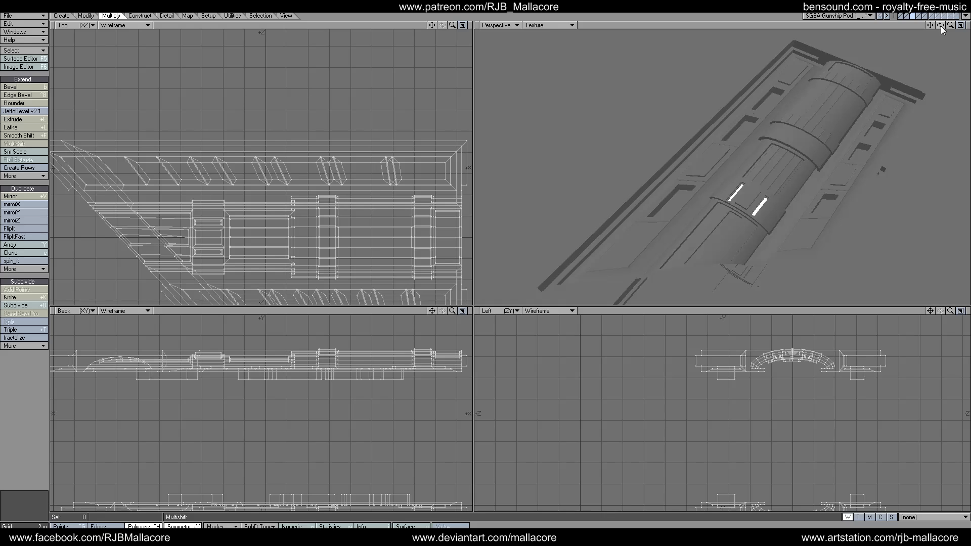
mouse_move(941, 28)
mouse_down()
mouse_move(920, 35)
mouse_move(950, 29)
mouse_move(939, 26)
mouse_up()
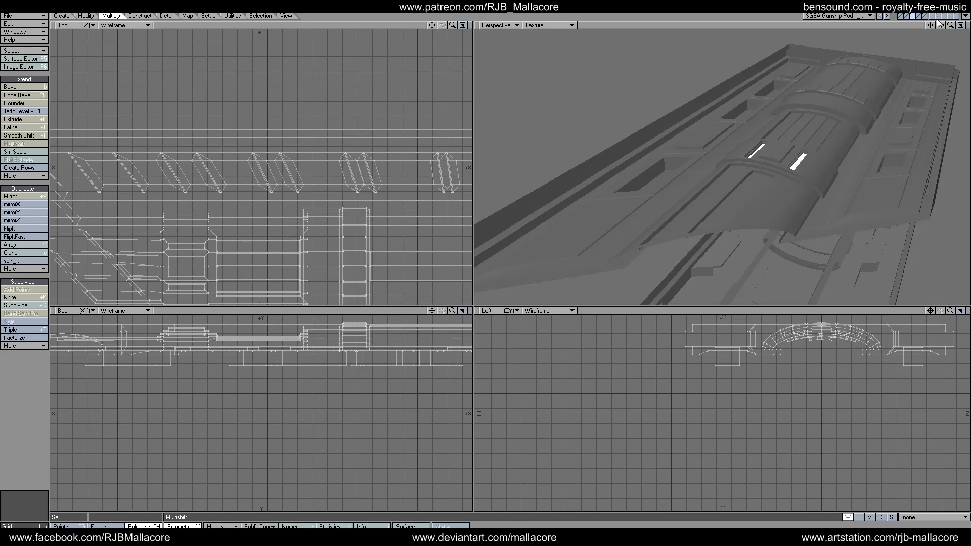
drag(940, 25, 943, 25)
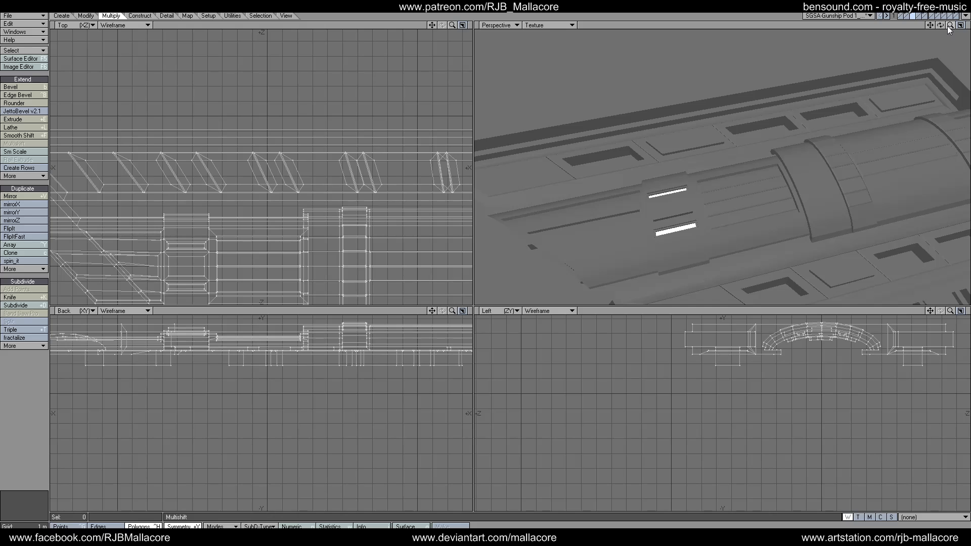
drag(949, 30, 940, 26)
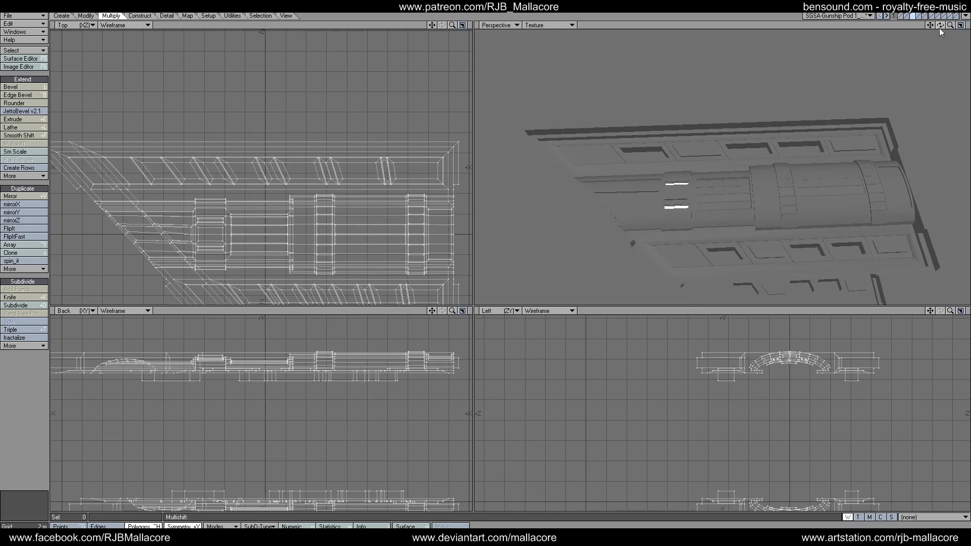
drag(940, 25, 882, 36)
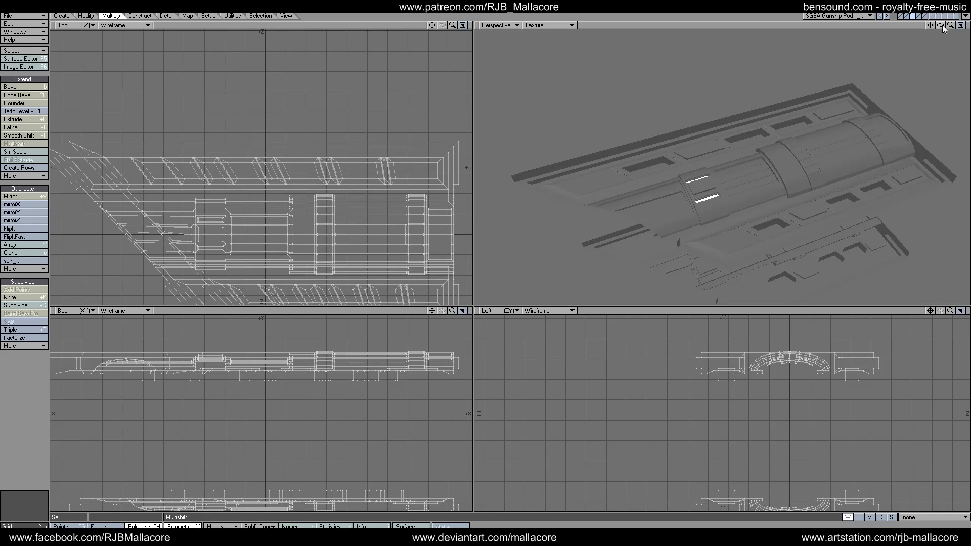
mouse_move(942, 26)
mouse_down()
mouse_move(897, 44)
mouse_move(938, 23)
mouse_up()
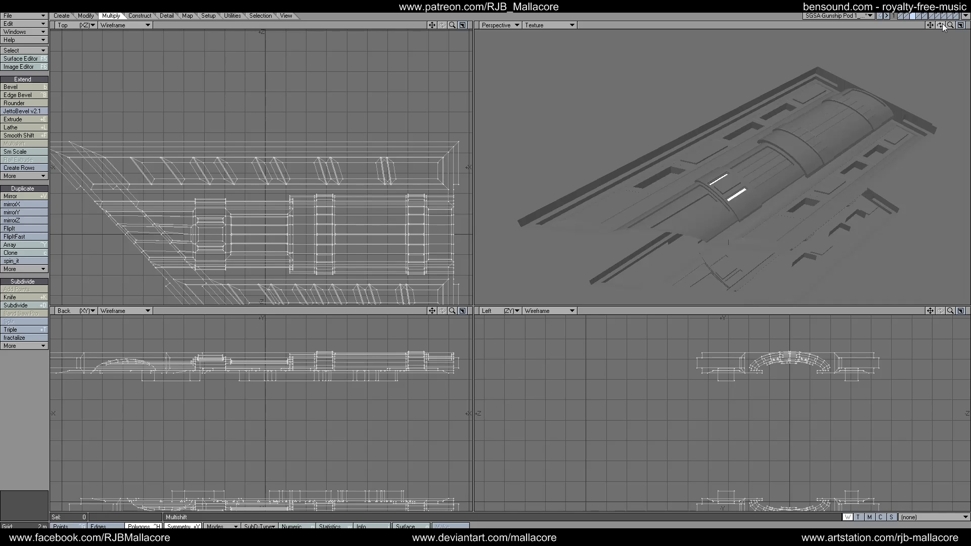
mouse_move(942, 24)
mouse_down()
mouse_move(920, 32)
mouse_move(942, 23)
mouse_up()
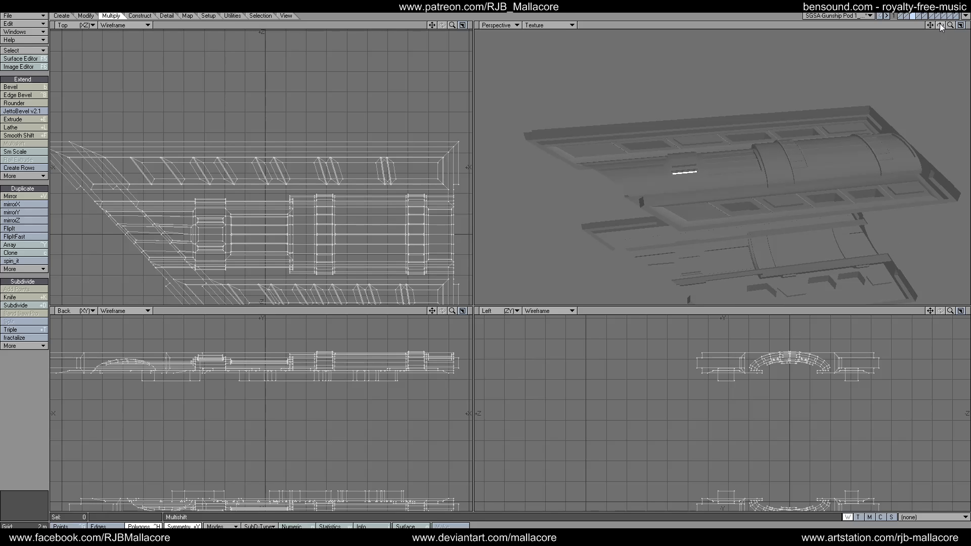
drag(949, 25, 476, 260)
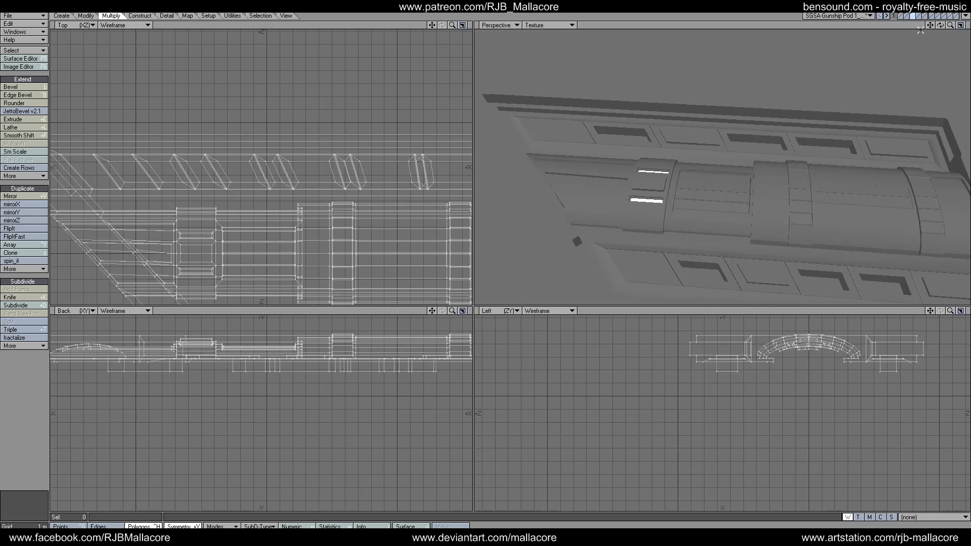
mouse_move(940, 24)
mouse_down()
mouse_move(940, 54)
mouse_move(936, 29)
mouse_move(925, 36)
mouse_move(963, 21)
mouse_move(930, 25)
mouse_move(958, 28)
mouse_up()
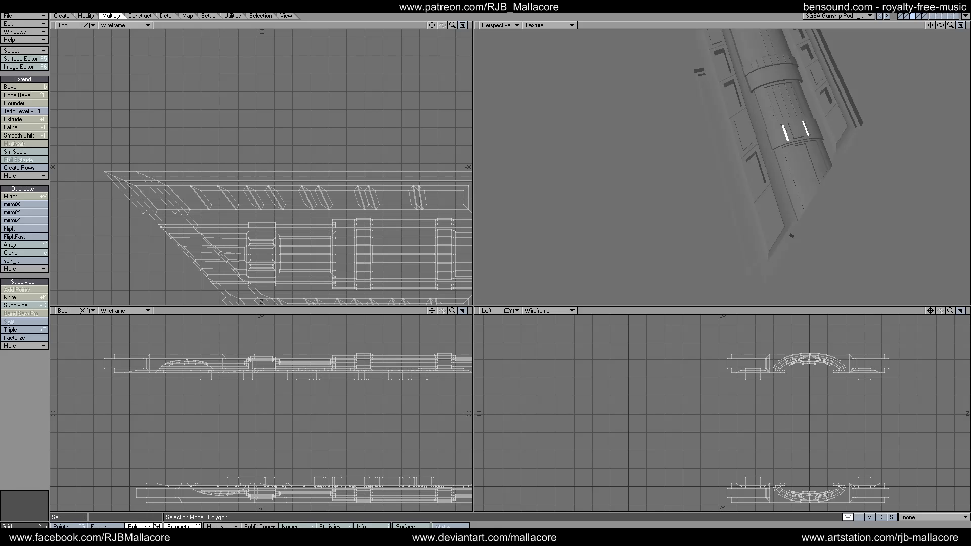
Step: Select the floor polygons of the two adjacent rear recesses along one side, on both the upper and lower hull halves
click(732, 96)
click(722, 65)
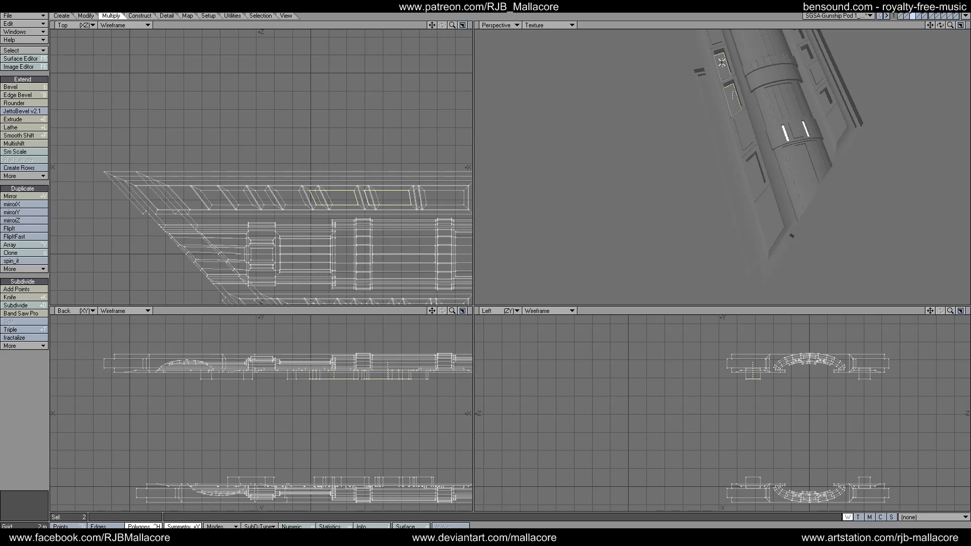
drag(943, 28, 956, 32)
click(699, 257)
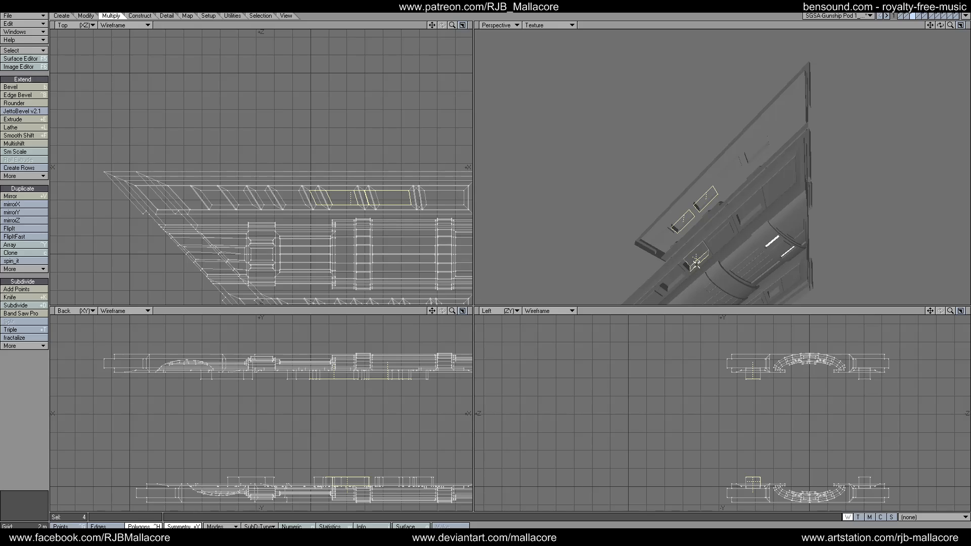
click(696, 260)
drag(674, 279, 673, 283)
click(698, 259)
drag(939, 28, 606, 175)
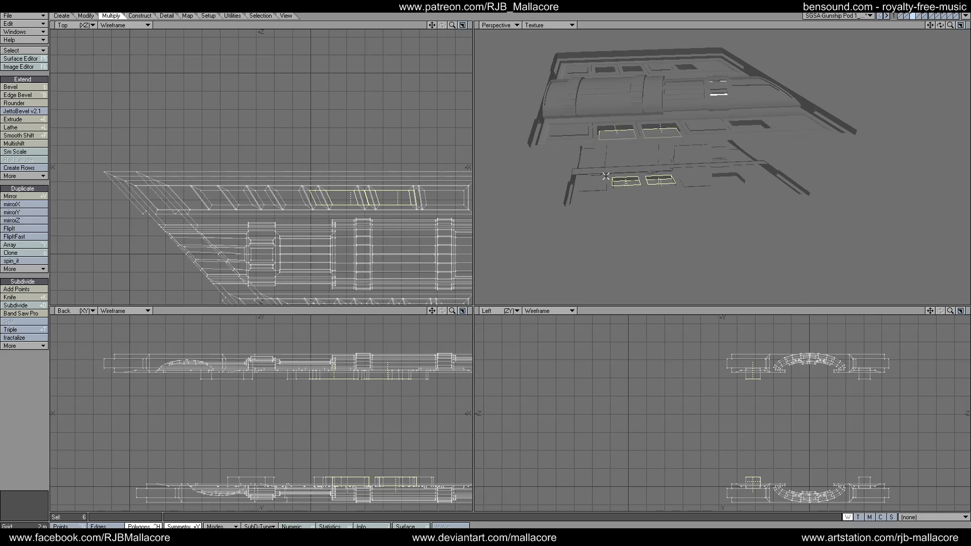
click(656, 125)
click(612, 129)
Step: Add the floor polygons of the forward recess on the same side to the selection, on both hull halves
click(746, 124)
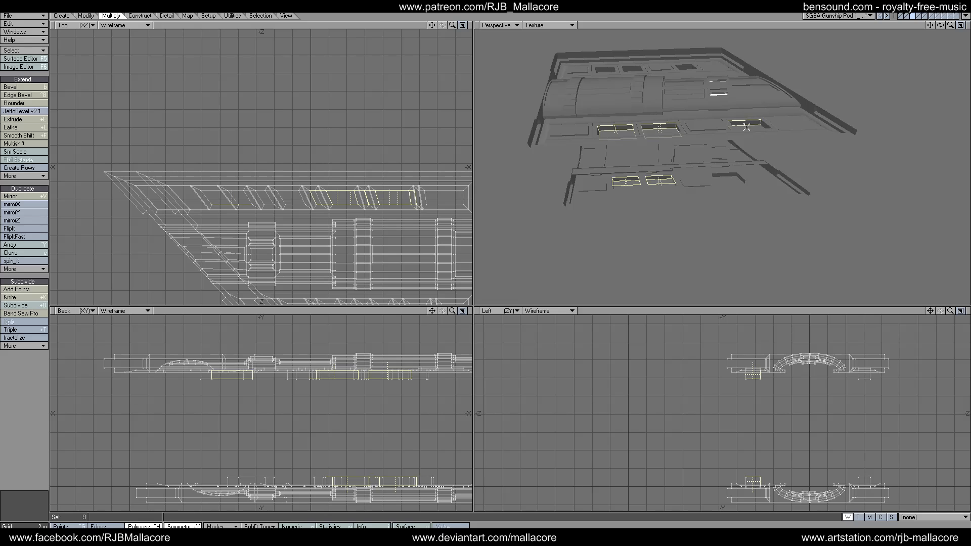
click(748, 129)
drag(939, 25, 933, 30)
click(750, 212)
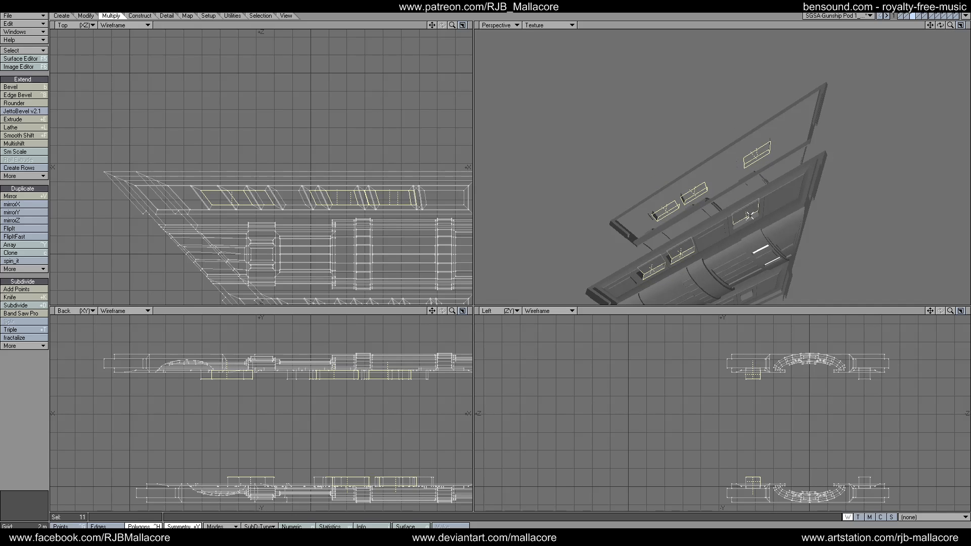
click(747, 217)
mouse_move(940, 25)
mouse_down()
mouse_move(900, 56)
mouse_move(944, 34)
mouse_up()
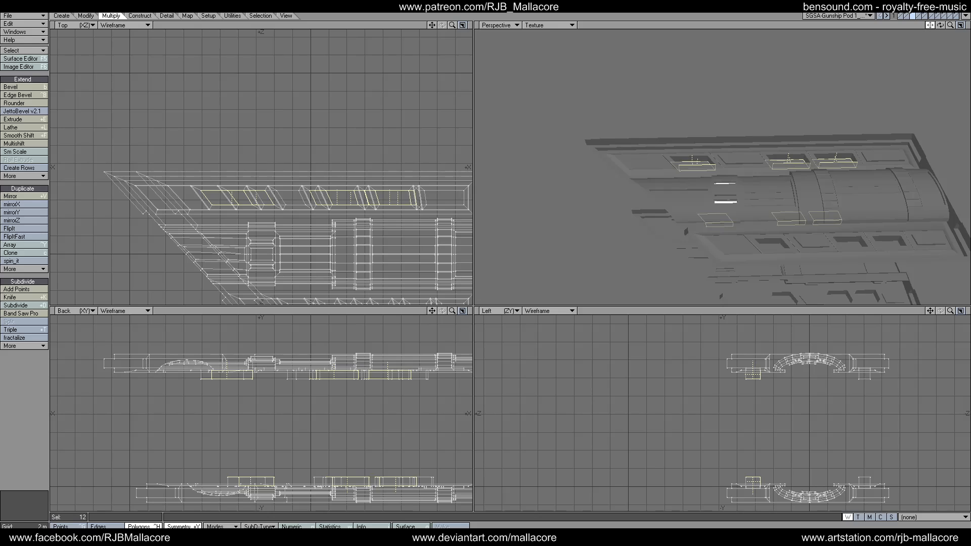
Step: Add the floor polygons of the three matching recesses on the opposite side of one hull half to the selection
key(a)
click(747, 175)
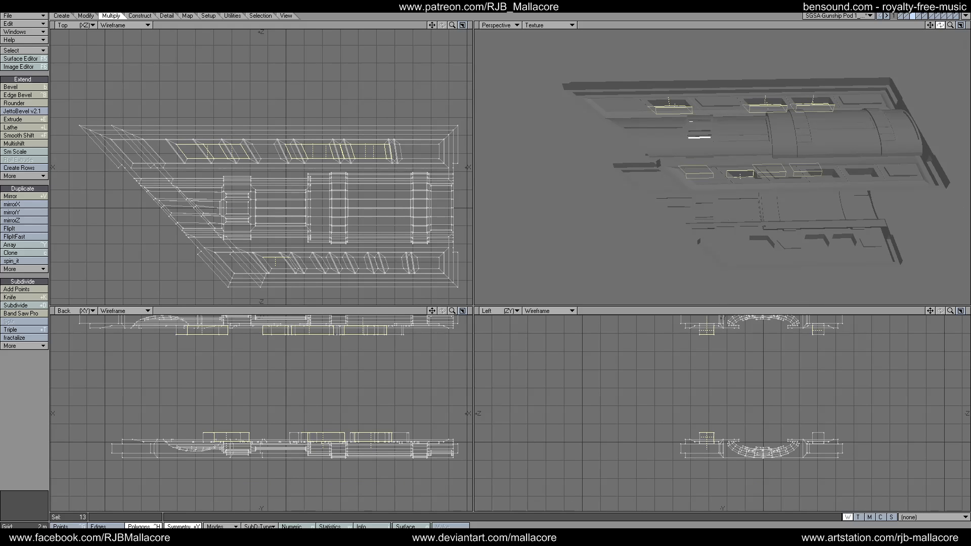
drag(939, 24, 940, 25)
click(726, 224)
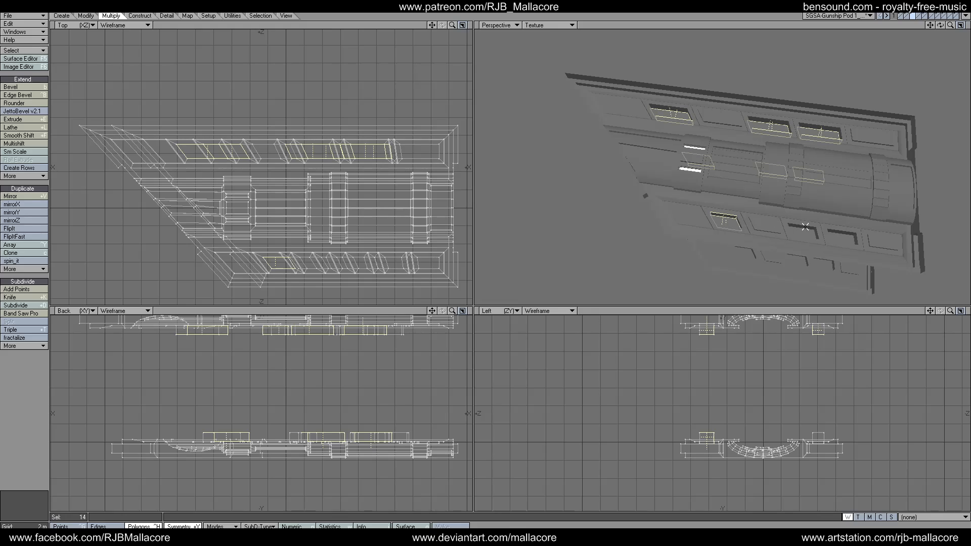
click(803, 229)
click(841, 234)
click(841, 234)
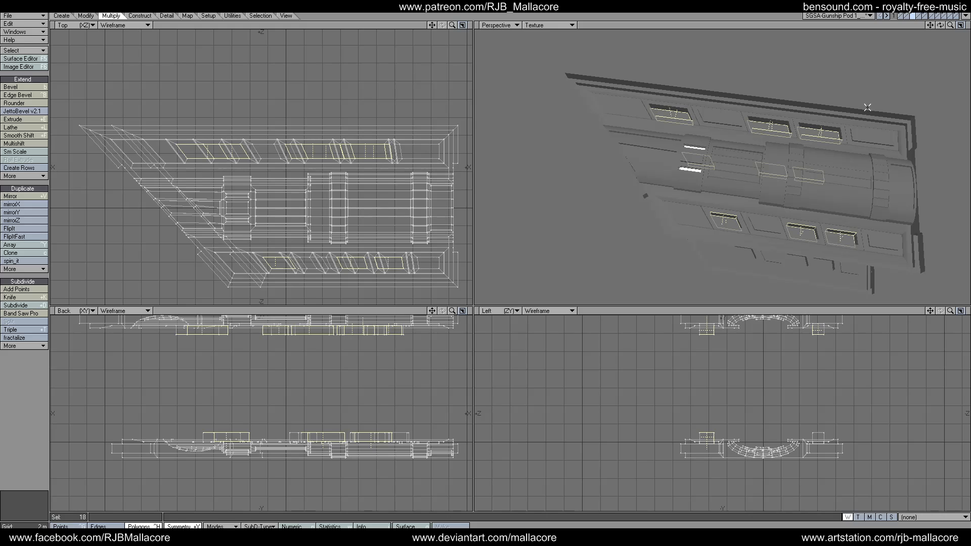
Step: Add the floors of the three remaining opposite-side recesses on the other hull half to the selection
drag(940, 25, 958, 34)
click(758, 110)
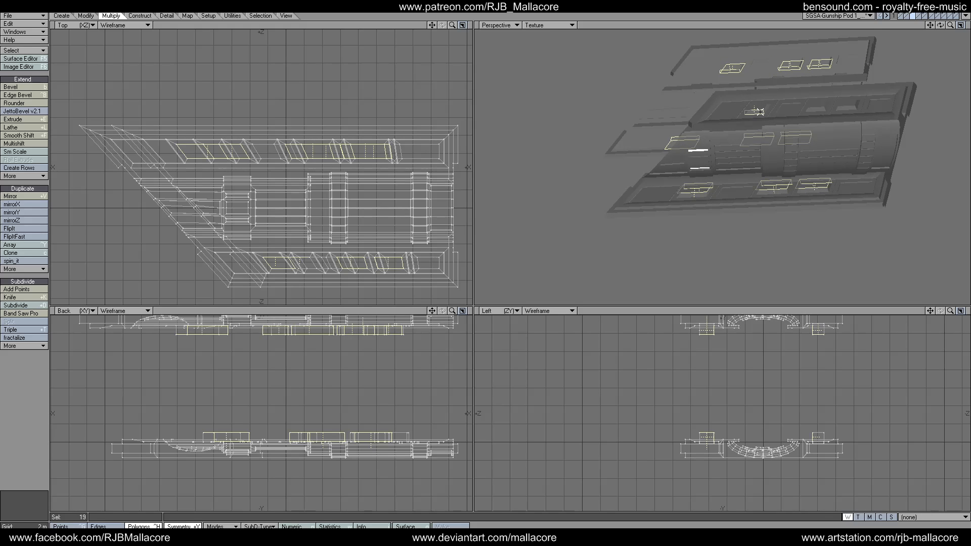
click(761, 109)
click(815, 106)
click(844, 107)
mouse_move(940, 24)
mouse_down()
mouse_move(930, 96)
mouse_move(958, 132)
mouse_move(938, 31)
mouse_up()
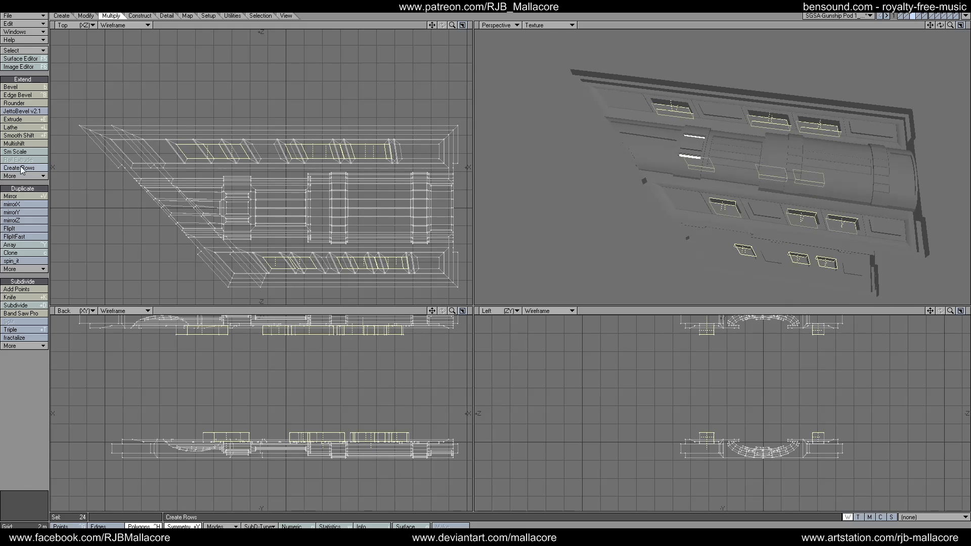
Step: Multishift the selected recess floors with an inset amount of 0.2 m
click(26, 145)
key(n)
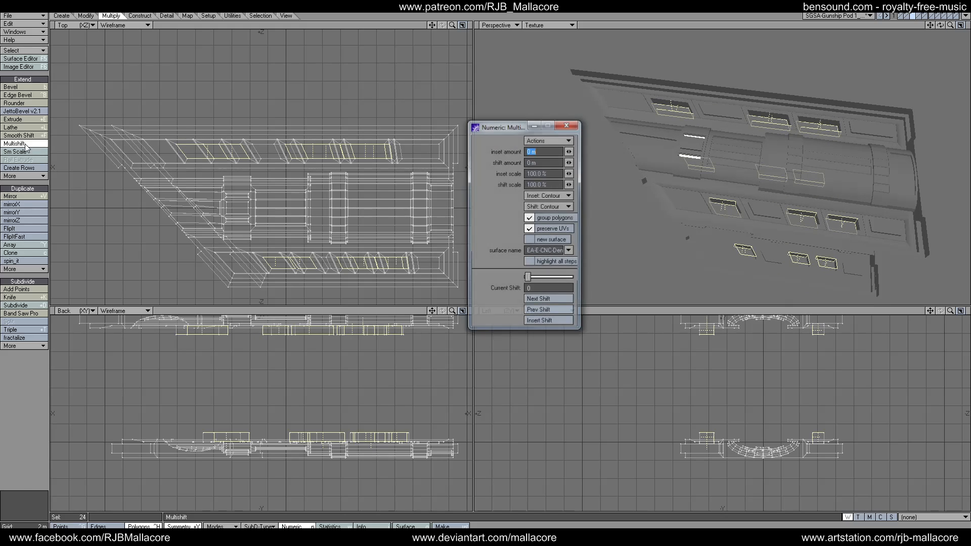
text(.2)
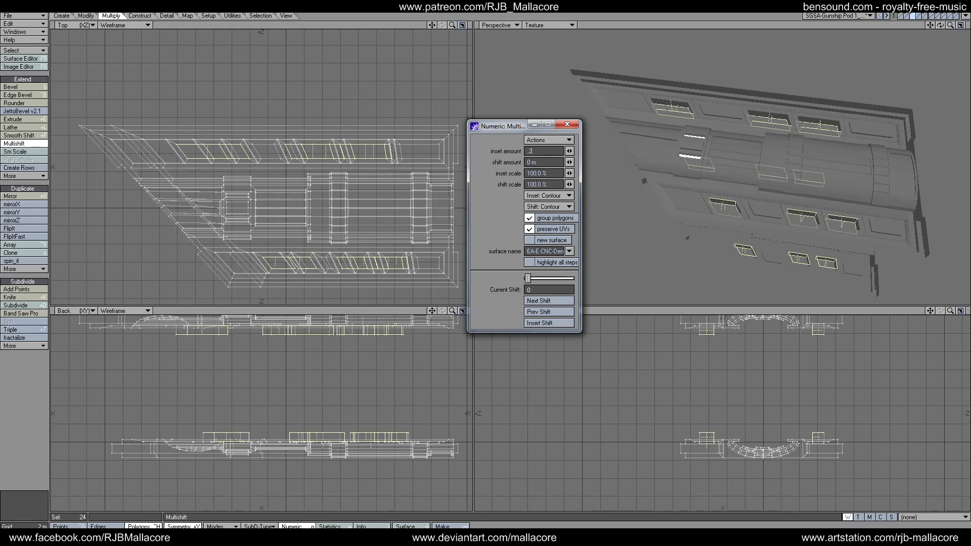
key(Tab)
click(567, 124)
drag(938, 25, 915, 30)
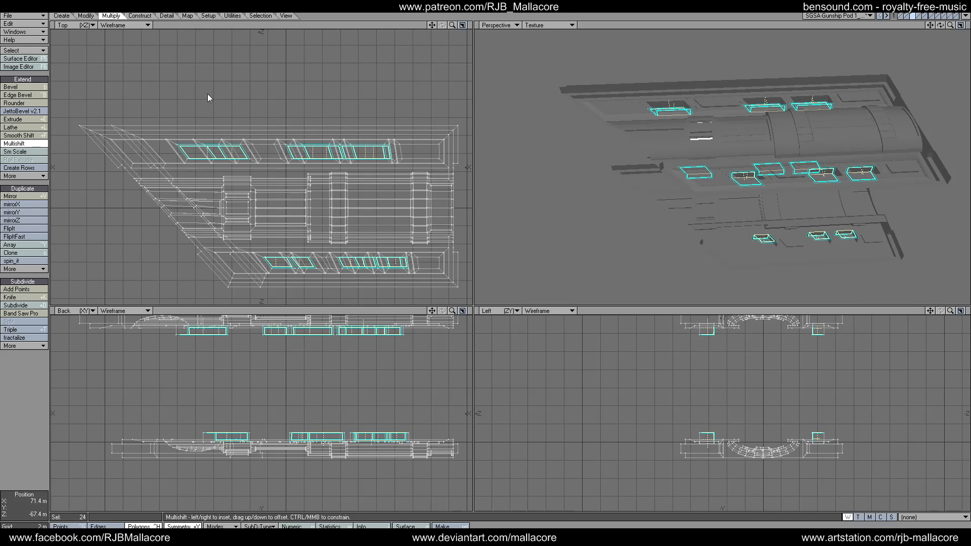
Step: Assign the SG-A-Base surface to the selected recess floor polygons
key(q)
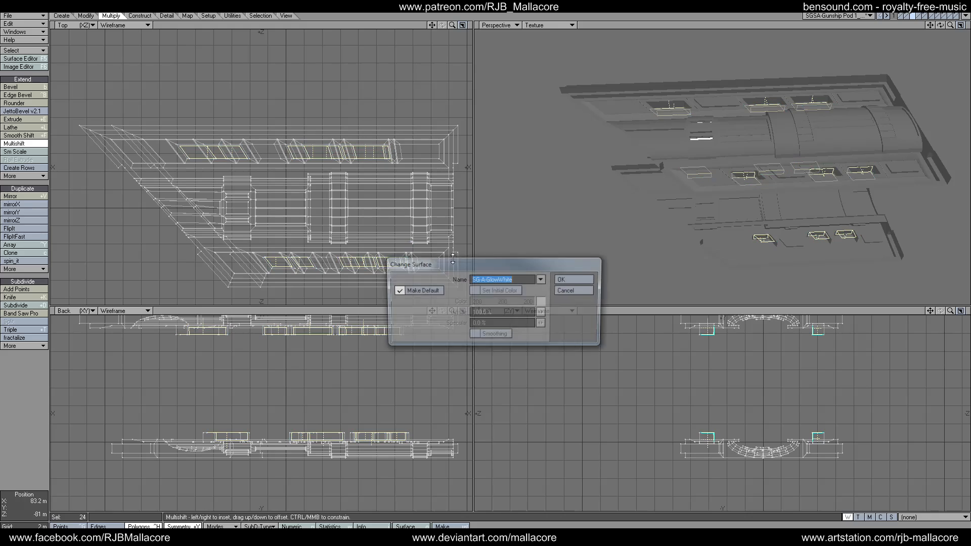
click(541, 280)
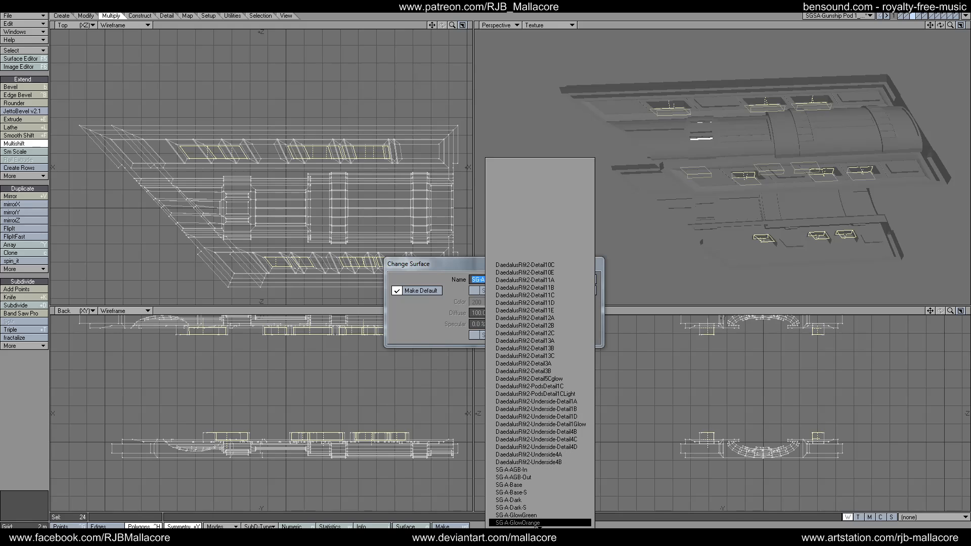
click(525, 486)
click(578, 278)
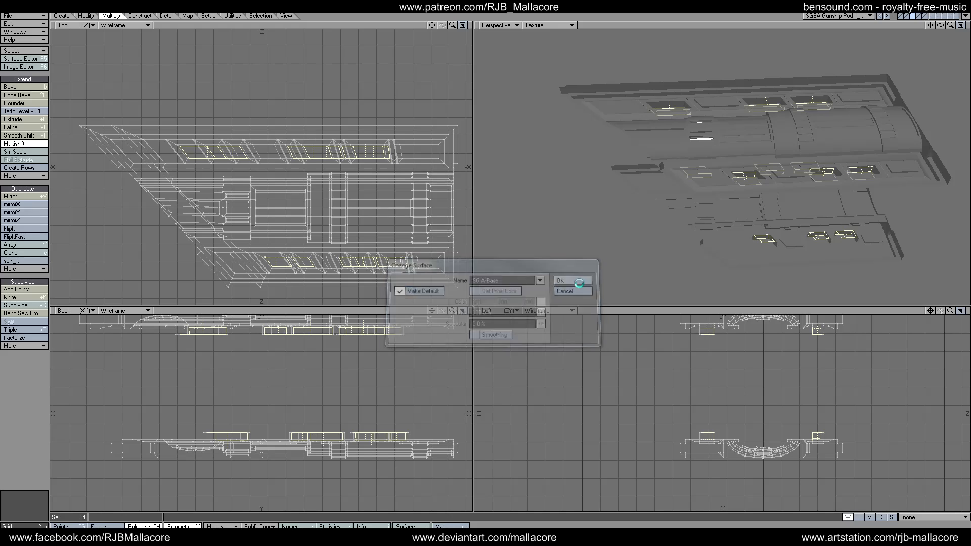
Step: Multishift the recess floors again with a shift of 200 mm and an inset of 100 mm, and clear the selection
drag(940, 24, 852, 38)
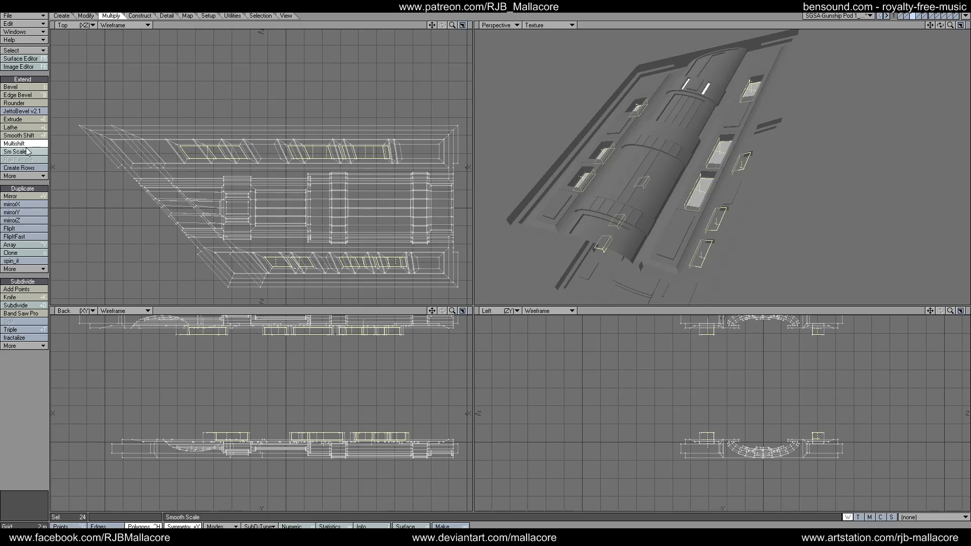
key(n)
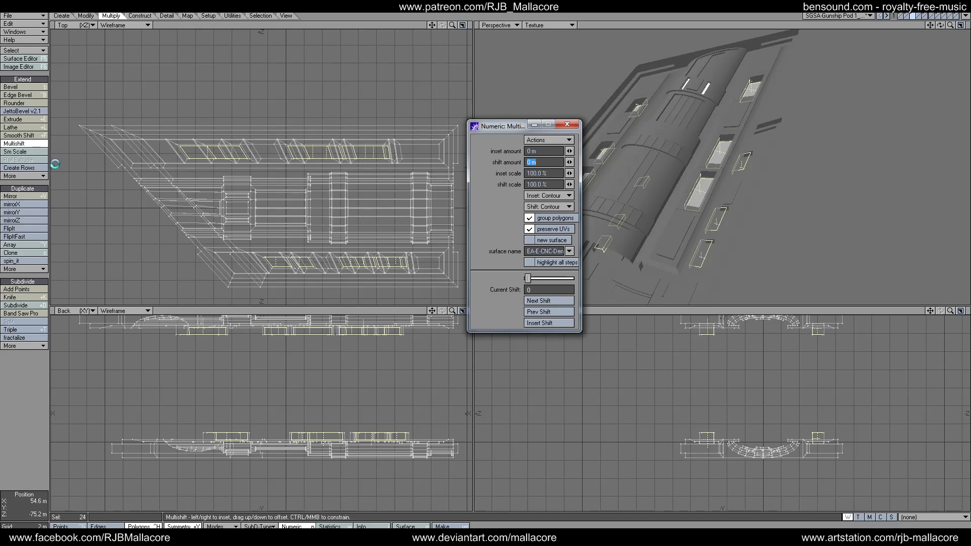
key(Tab)
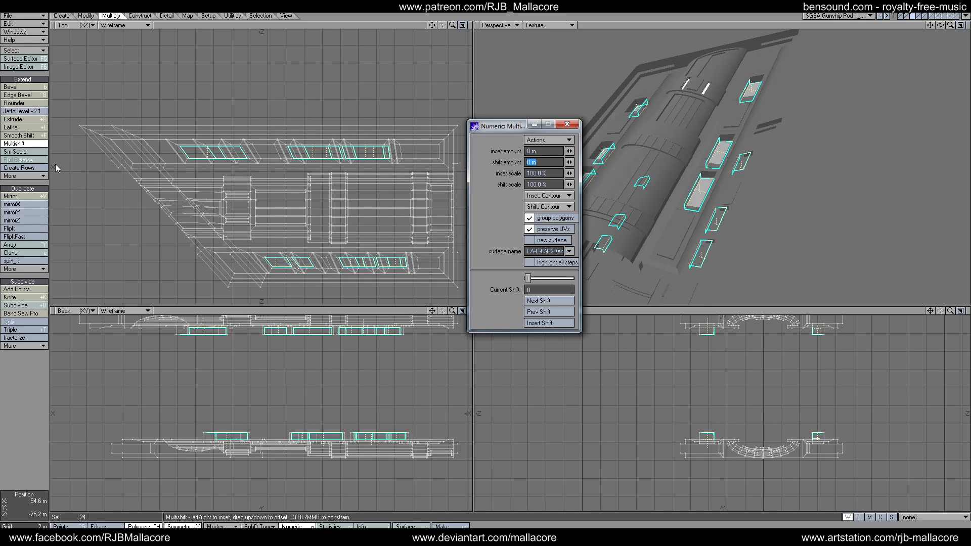
key(Tab)
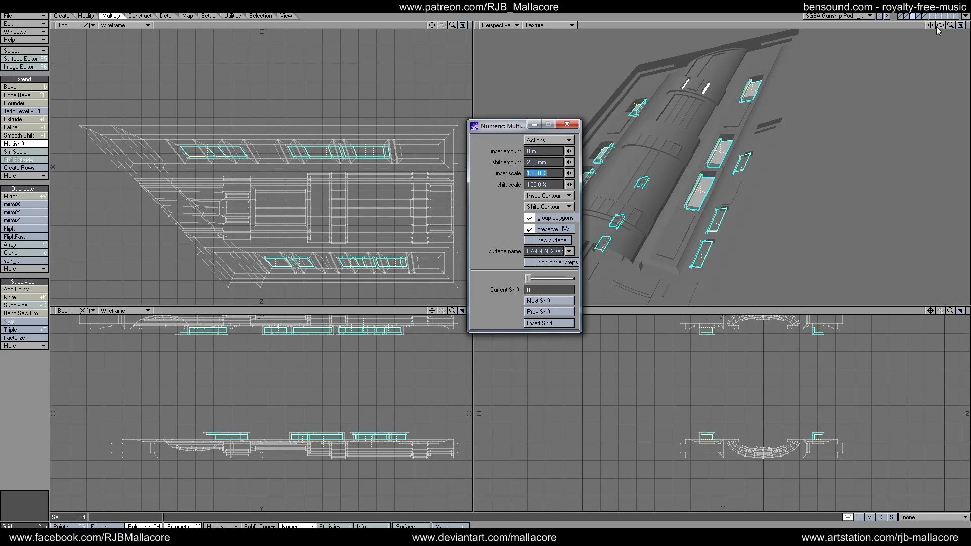
drag(940, 25, 810, 69)
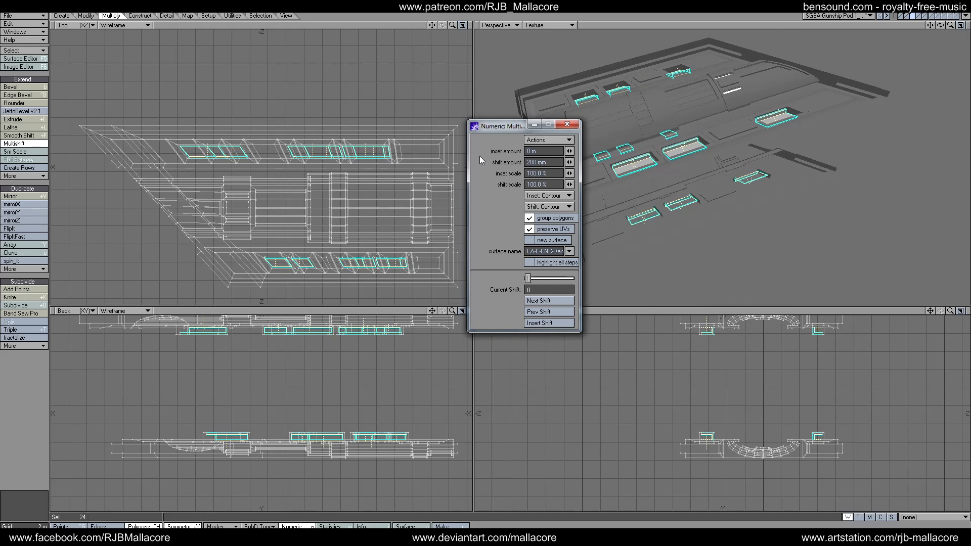
text(.1)
key(Tab)
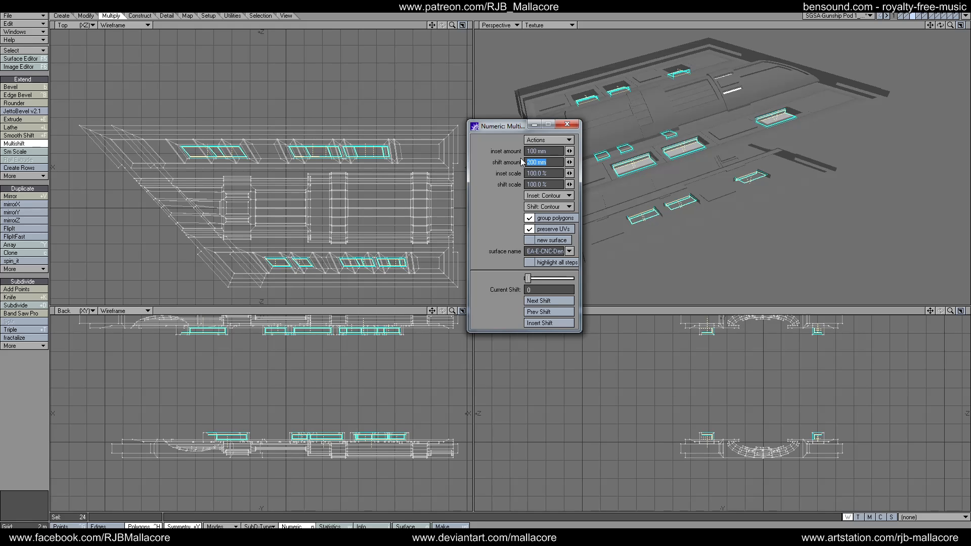
click(567, 124)
key(space)
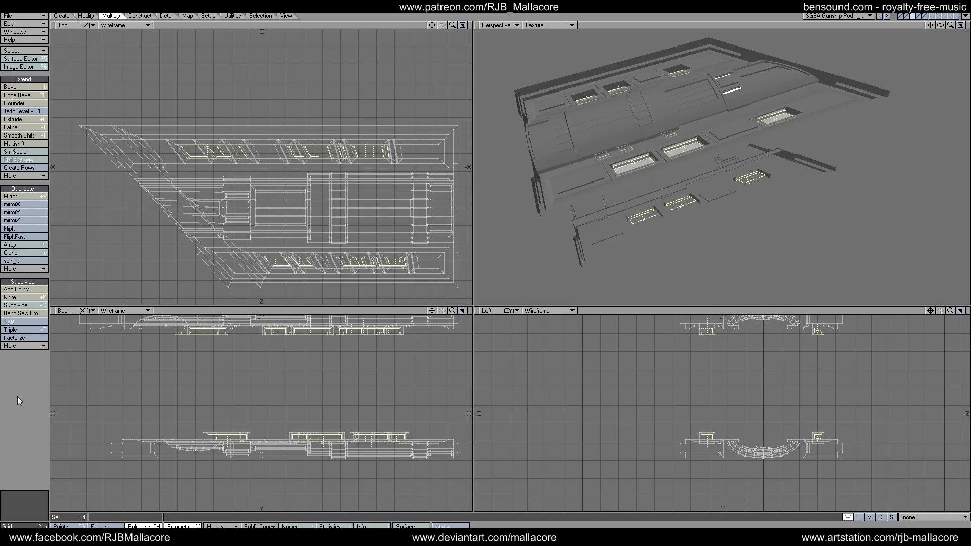
click(17, 397)
mouse_move(939, 25)
mouse_down()
mouse_move(966, 35)
mouse_move(935, 28)
mouse_move(873, 63)
mouse_move(966, 28)
mouse_move(910, 40)
mouse_move(925, 20)
mouse_up()
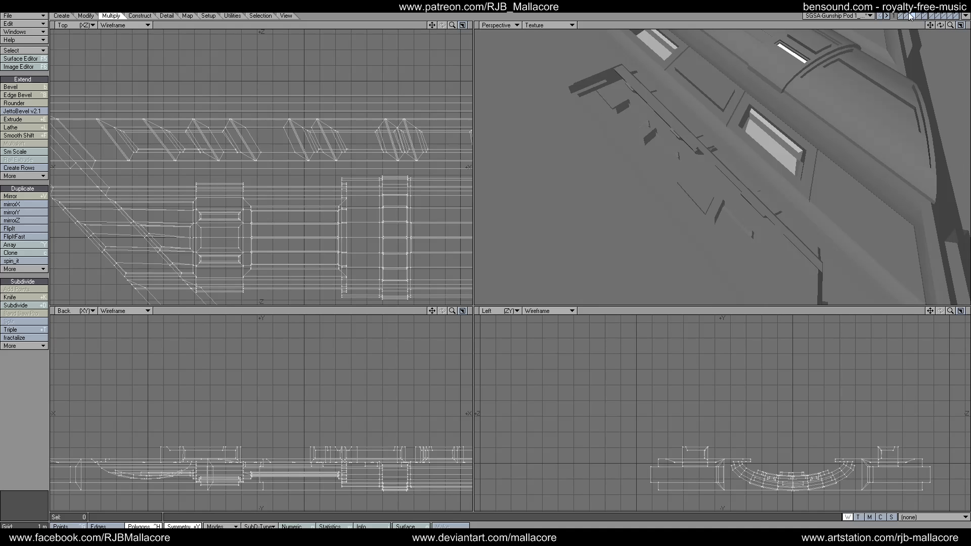
Step: Check the recess detail together with the hull, and move that detail from its own layer into the main hull layer
click(909, 16)
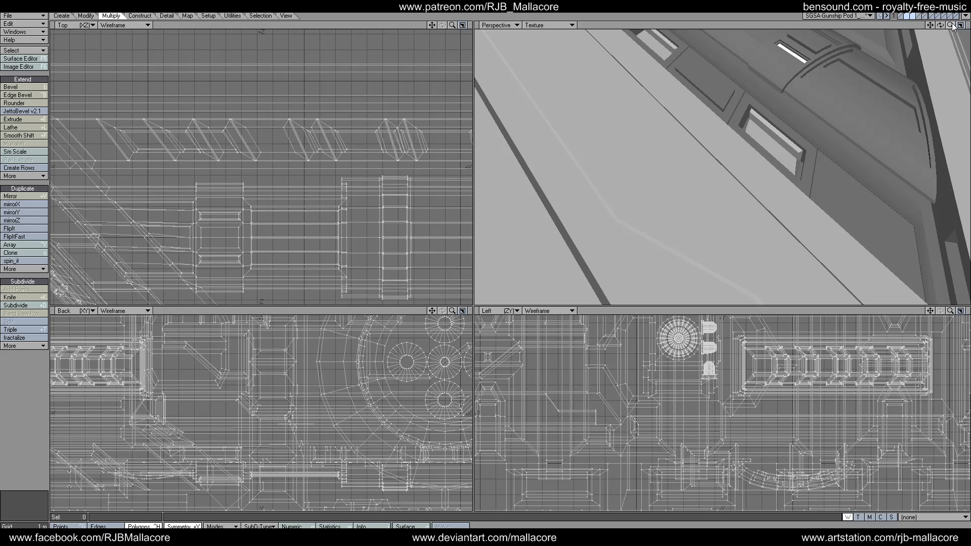
key(a)
drag(939, 25, 892, 32)
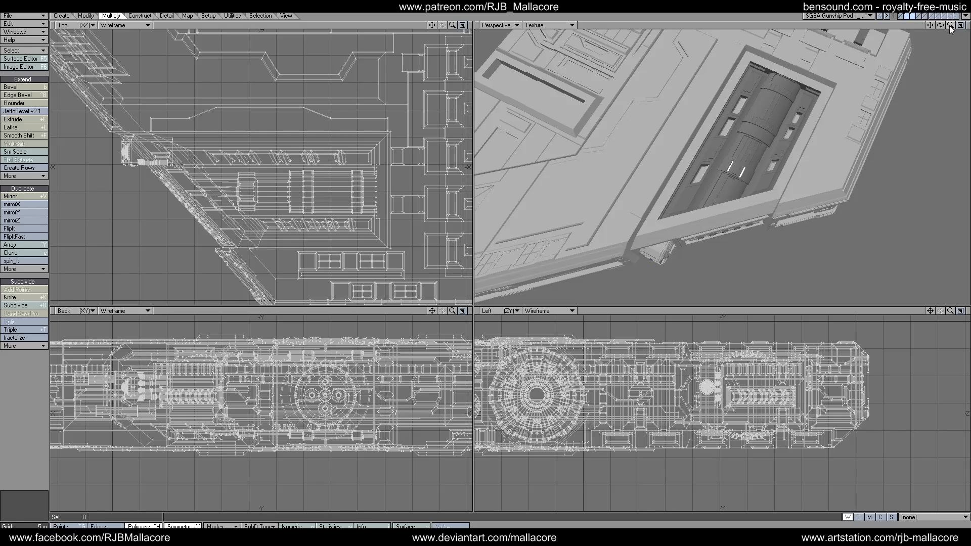
mouse_move(949, 25)
mouse_down()
mouse_move(969, 29)
mouse_move(942, 28)
mouse_up()
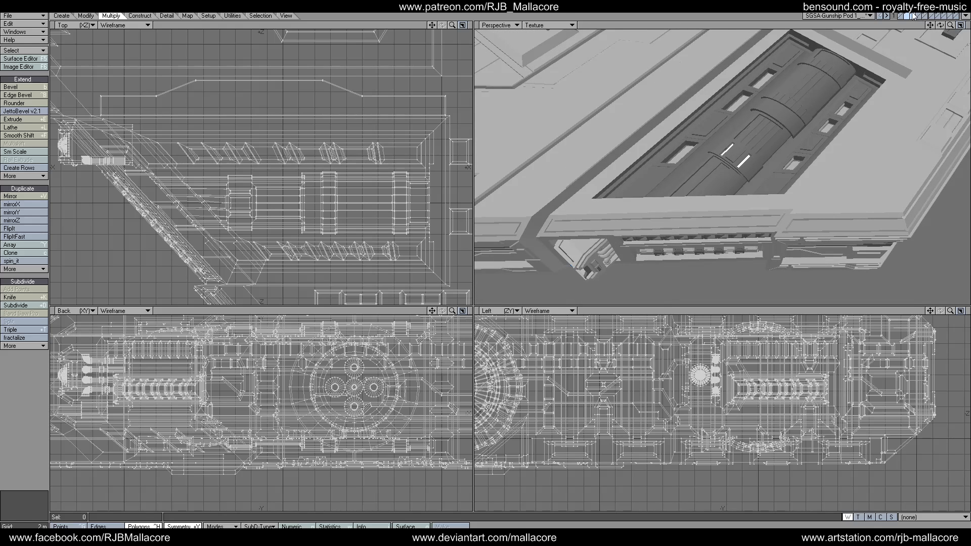
click(913, 15)
click(907, 15)
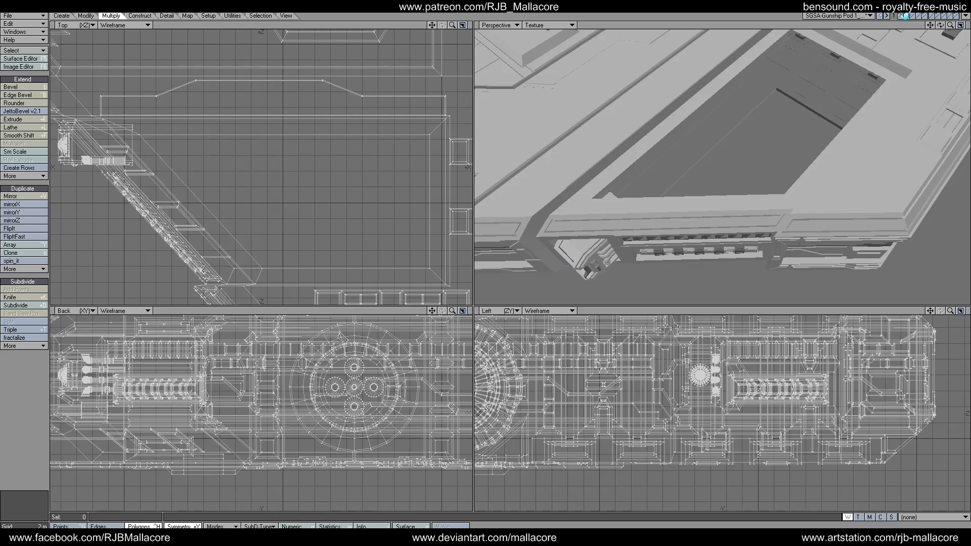
shift+click(904, 15)
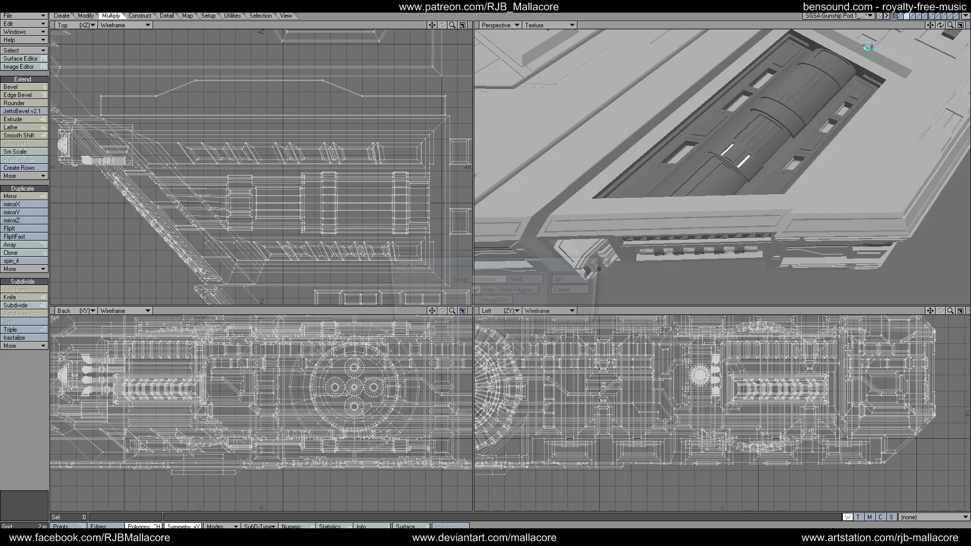
Step: Merge the hull layer's points with automatic range, keeping 1-point polygons
key(m)
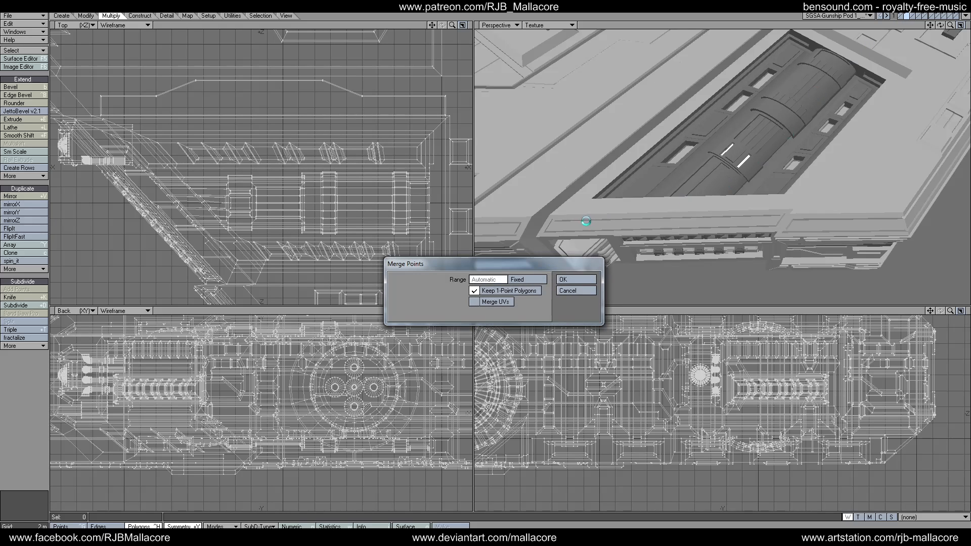
click(575, 278)
click(461, 279)
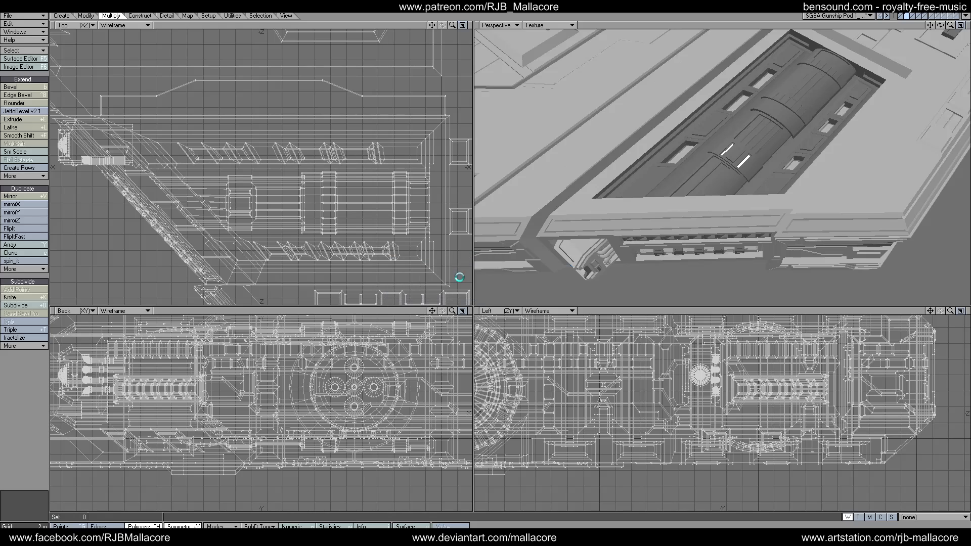
Step: Select three side walls of the first recess beside the cylindrical section in the hull bay
key(plus)
mouse_move(939, 25)
mouse_down()
mouse_move(930, 26)
mouse_move(950, 25)
mouse_move(939, 25)
mouse_up()
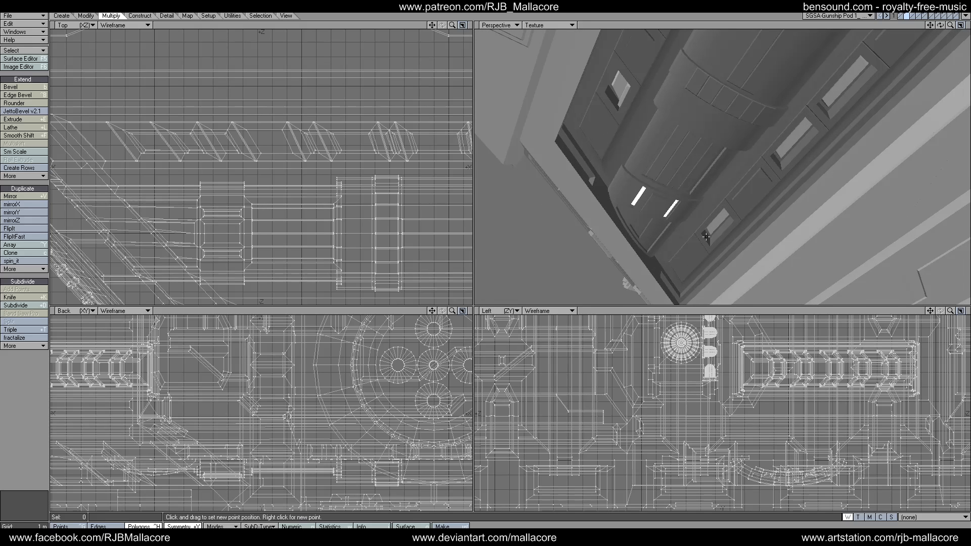
click(247, 445)
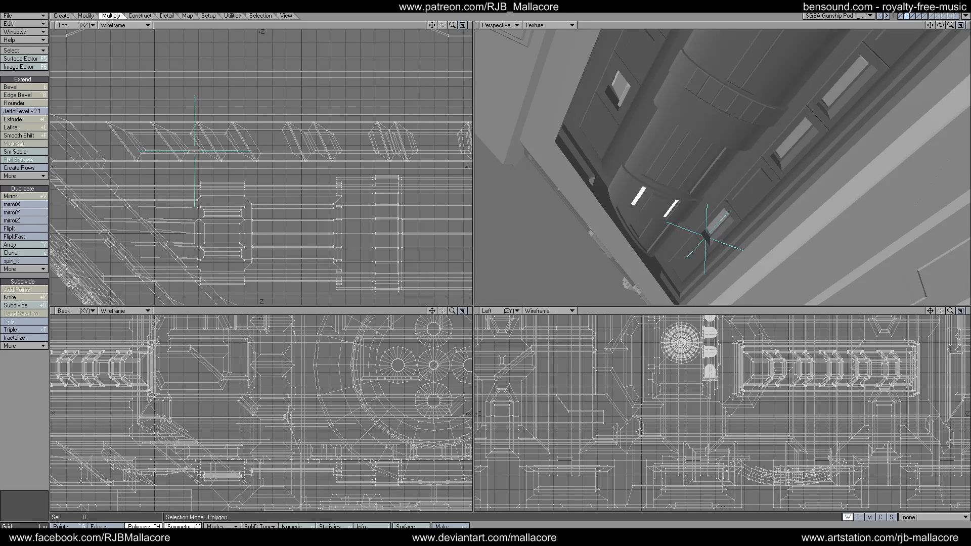
key(space)
click(709, 241)
click(720, 233)
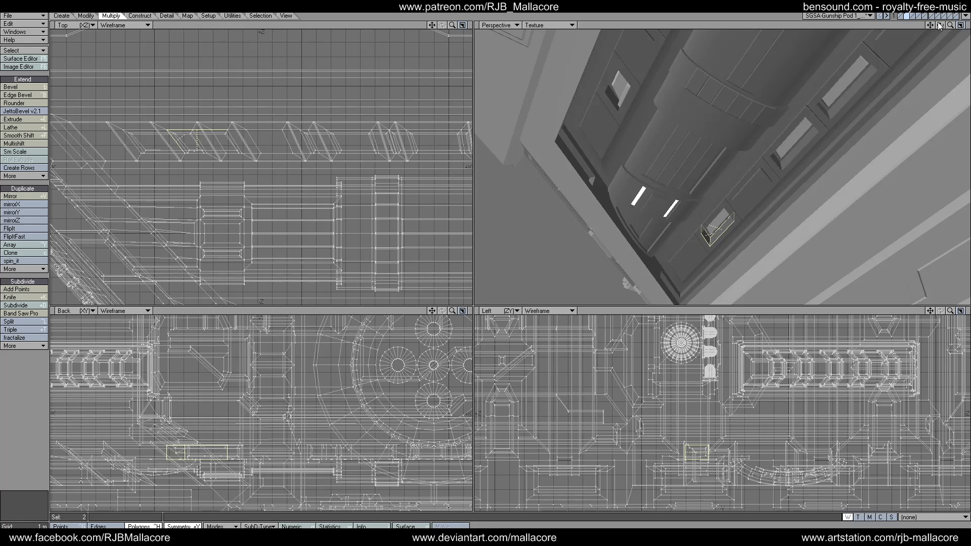
drag(940, 26, 913, 100)
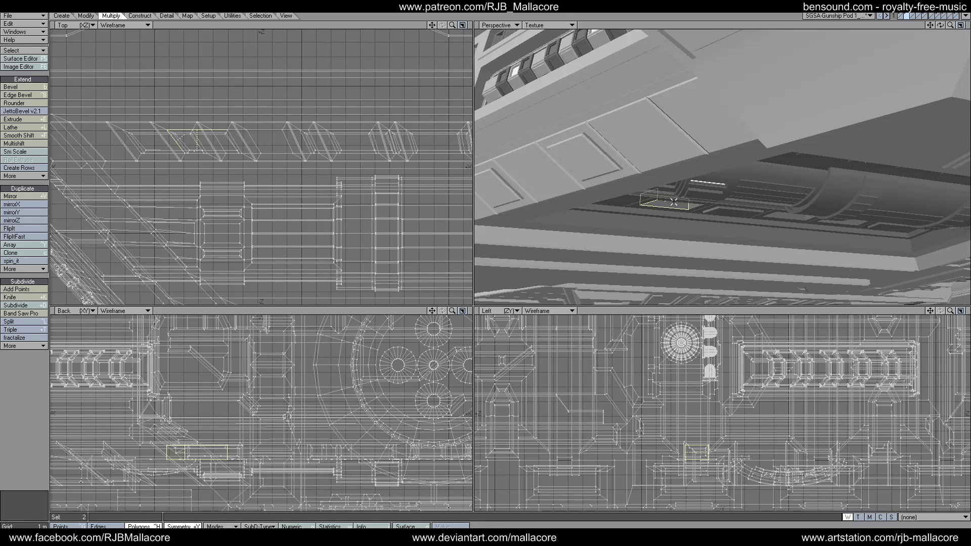
click(689, 205)
drag(940, 26, 867, 62)
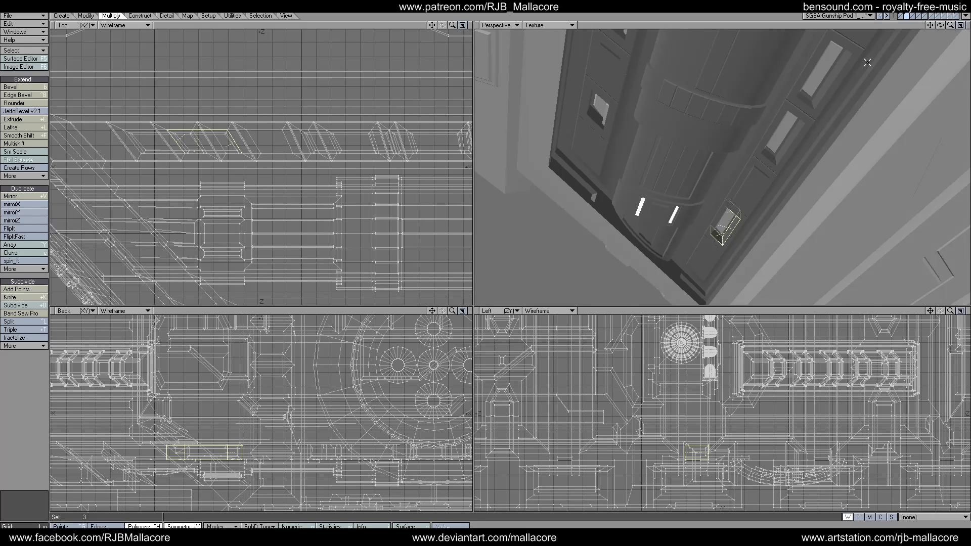
Step: Add three side walls each of the second and third recesses in the same row to the selection
click(771, 157)
click(789, 141)
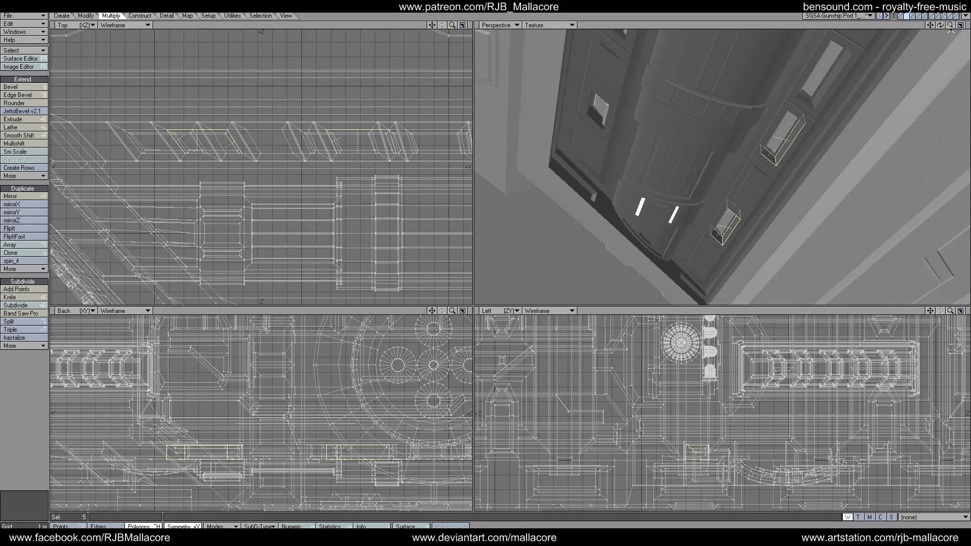
drag(939, 25, 861, 200)
click(815, 219)
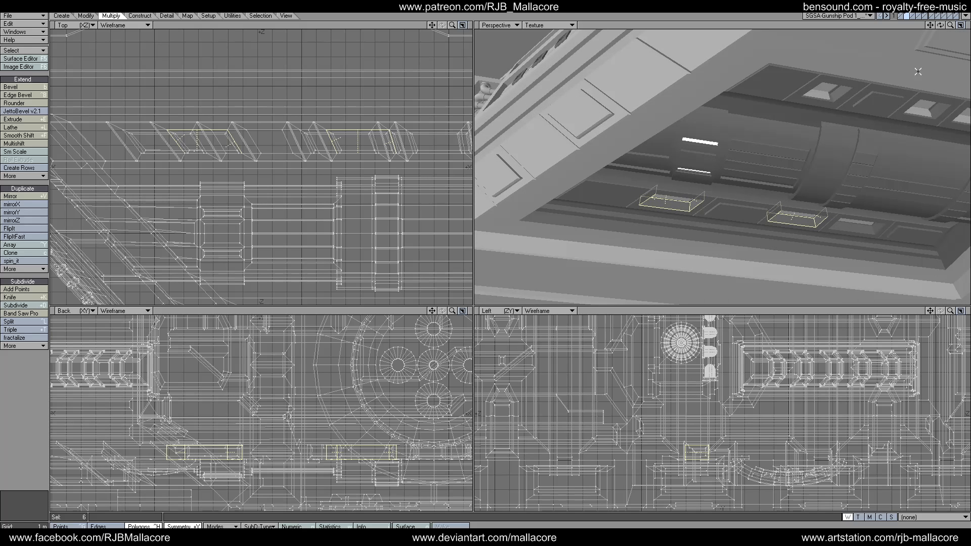
drag(940, 25, 907, 140)
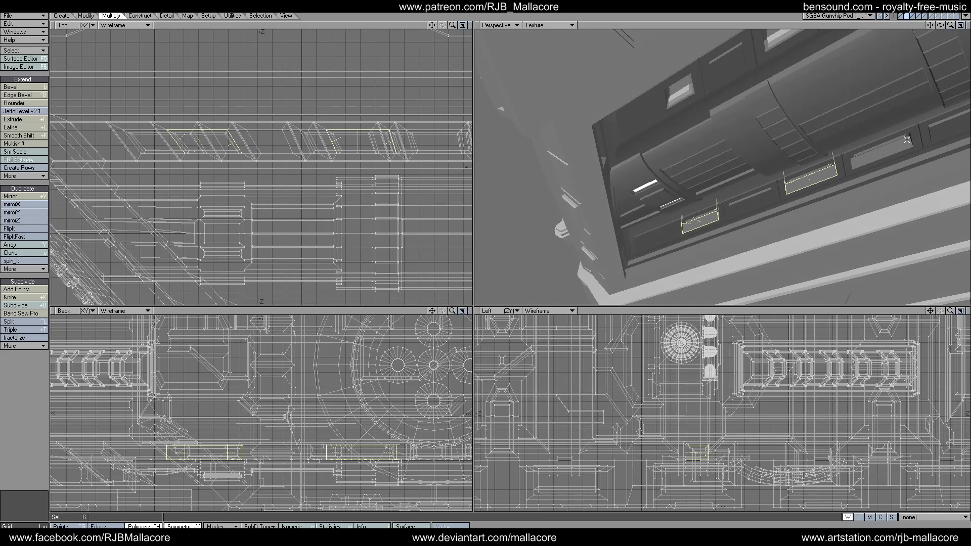
click(889, 150)
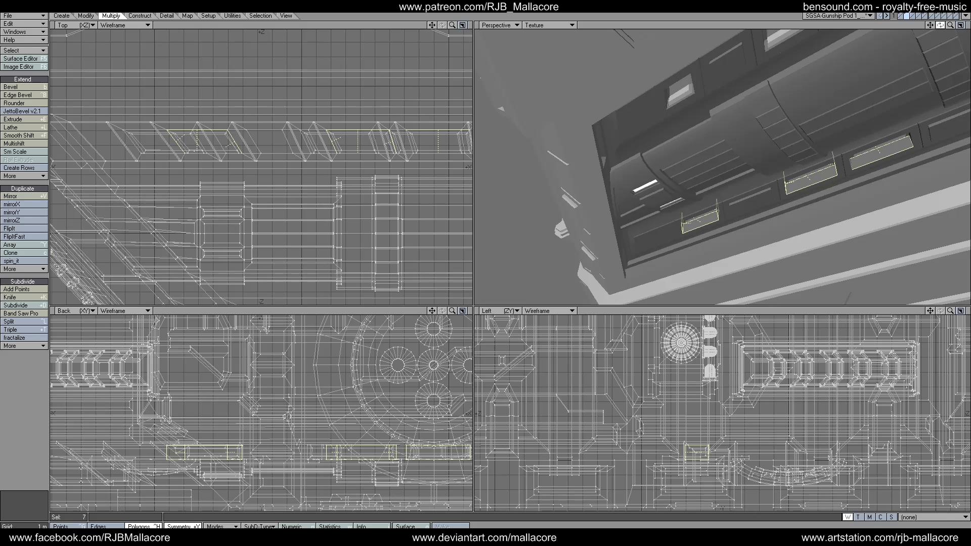
drag(940, 25, 904, 31)
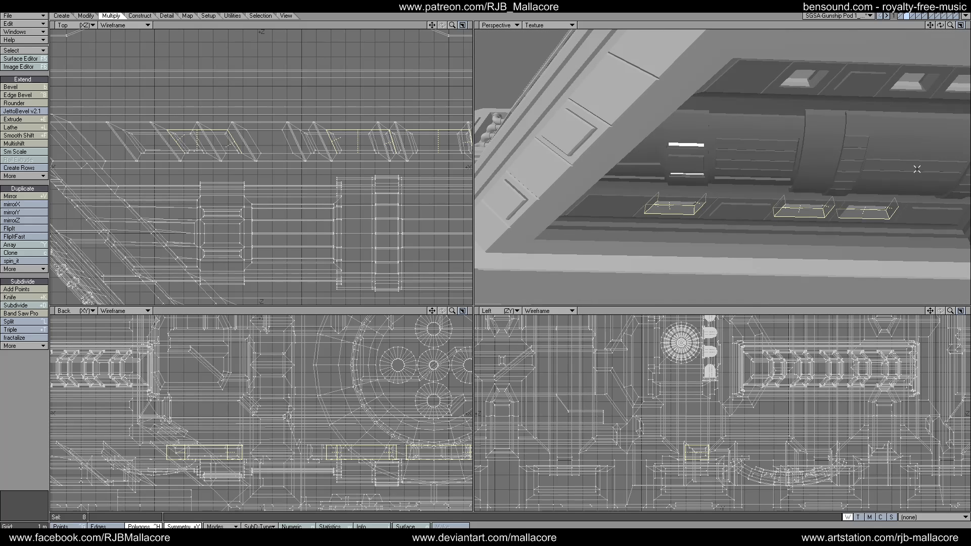
drag(940, 25, 902, 70)
shift+click(819, 123)
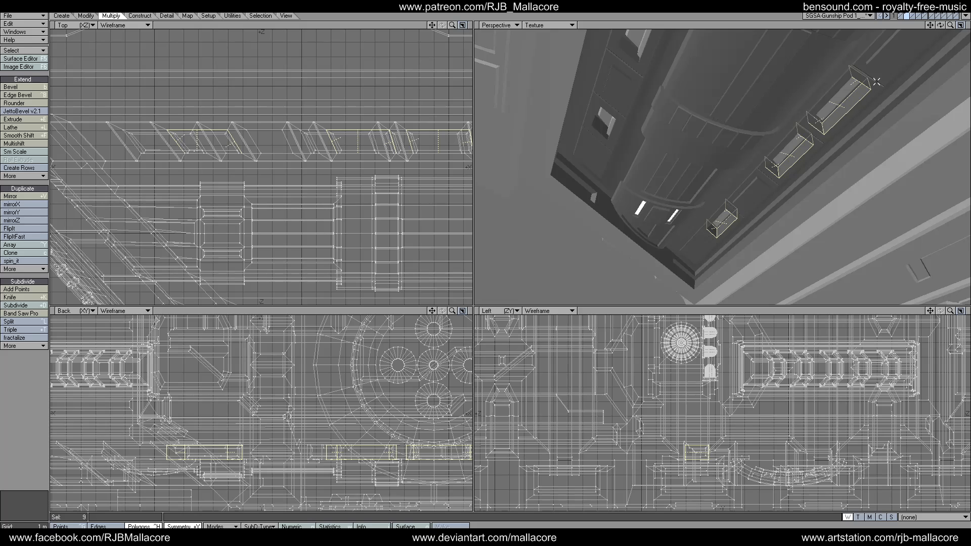
Step: Add three side walls of the first recess in the row across the cylindrical section to the selection
drag(939, 25, 889, 36)
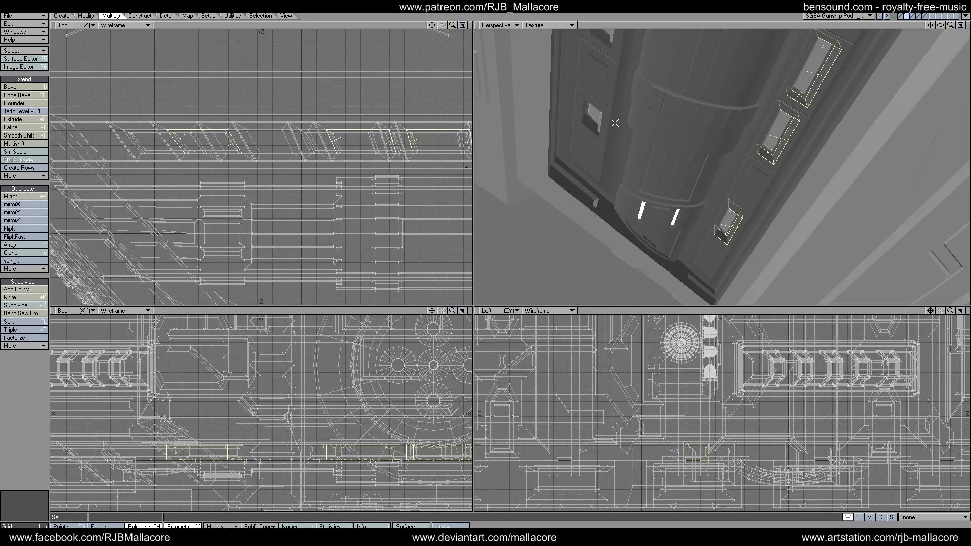
shift+click(588, 118)
shift+click(584, 105)
drag(945, 29, 845, 137)
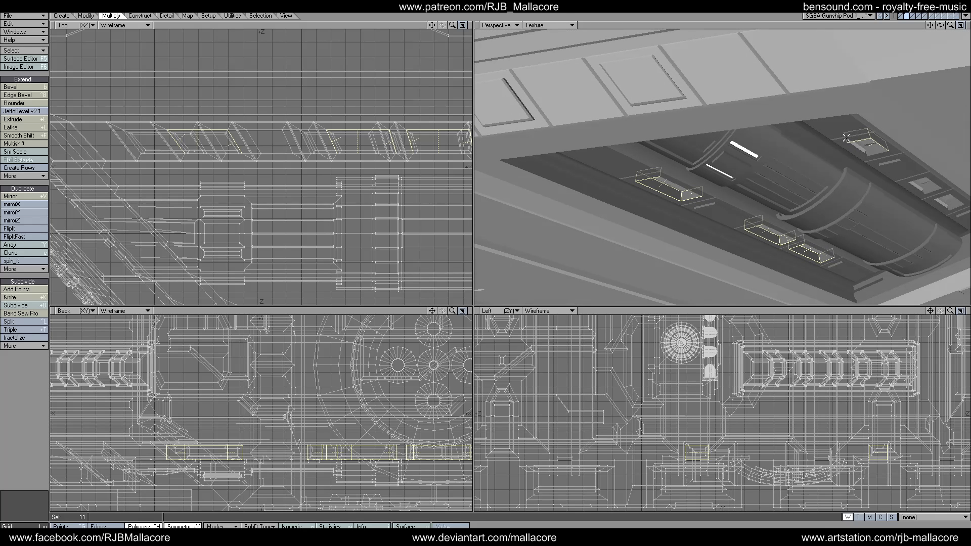
click(876, 147)
Step: Add the side walls of the other two recesses in that opposite row to the selection
drag(939, 25, 907, 63)
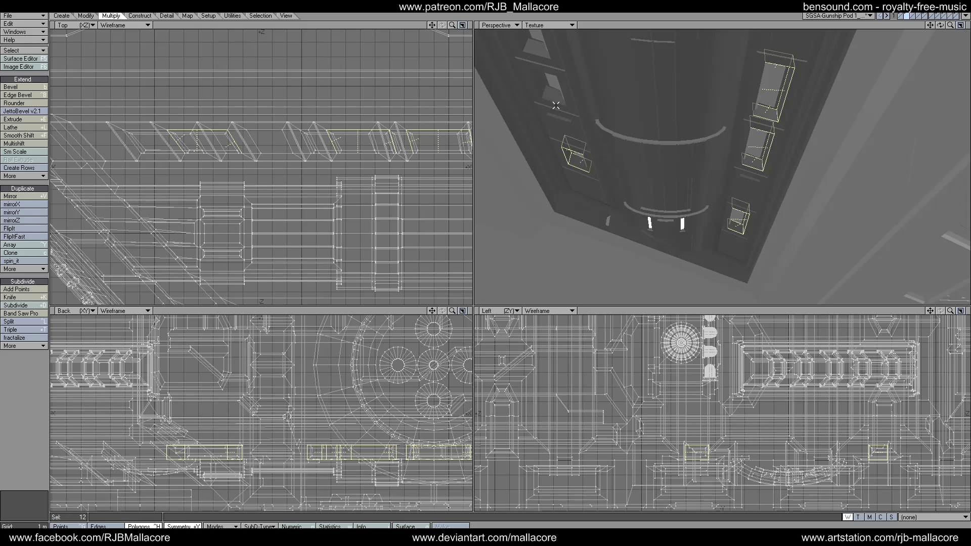
click(544, 87)
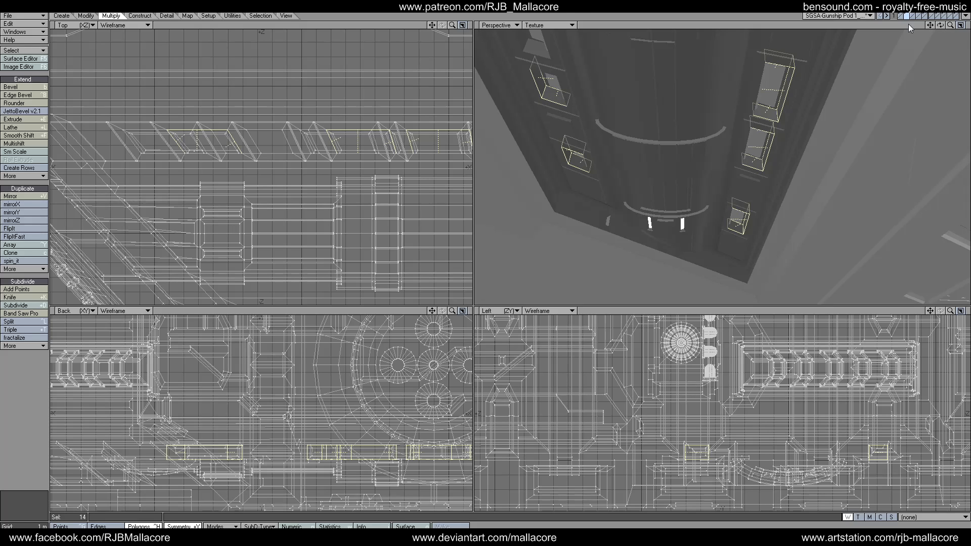
click(544, 46)
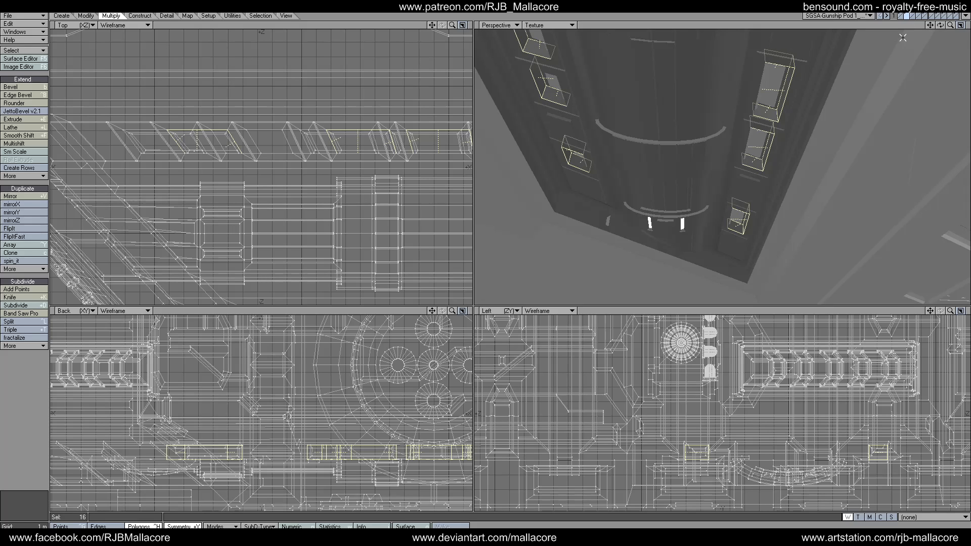
drag(940, 24, 966, 25)
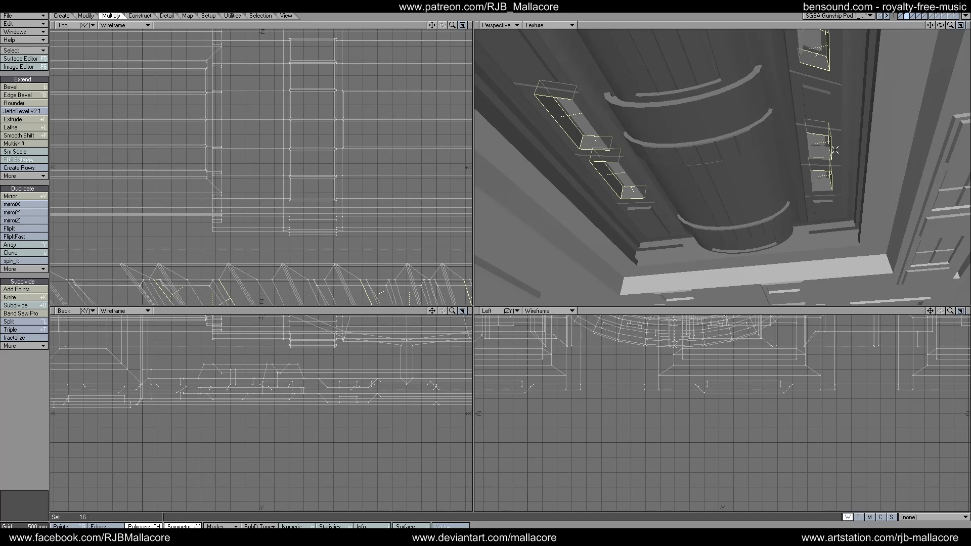
click(824, 154)
Step: Add two side walls of each of the six recesses on the other hull half to the selection
mouse_move(942, 24)
mouse_down()
mouse_move(929, 30)
mouse_move(938, 24)
mouse_up()
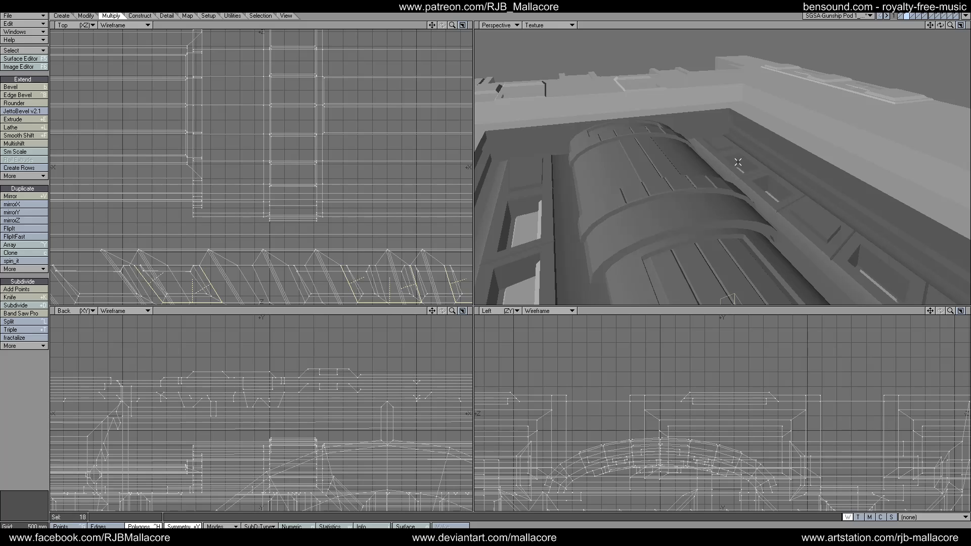
drag(738, 162, 868, 259)
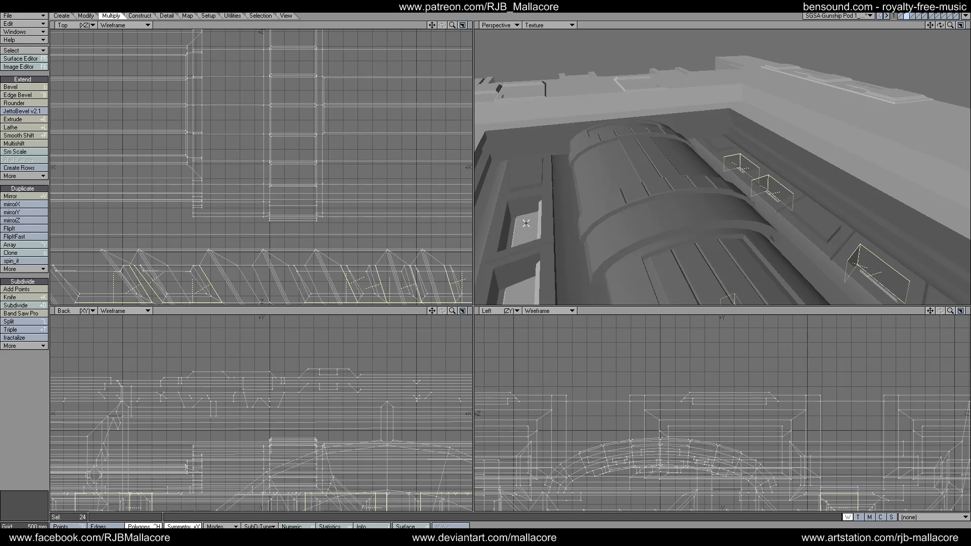
drag(519, 208, 502, 229)
drag(930, 25, 659, 153)
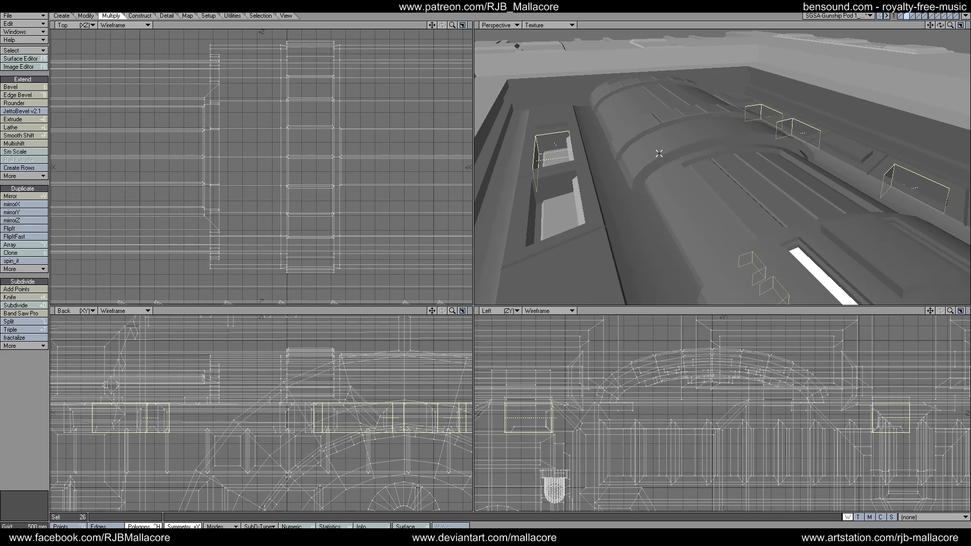
shift+click(540, 189)
shift+click(533, 203)
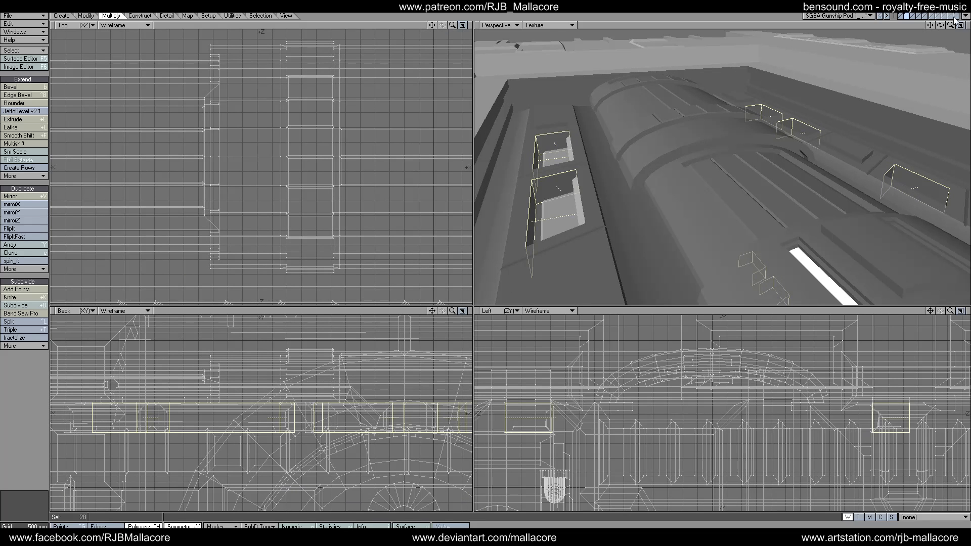
drag(949, 25, 871, 29)
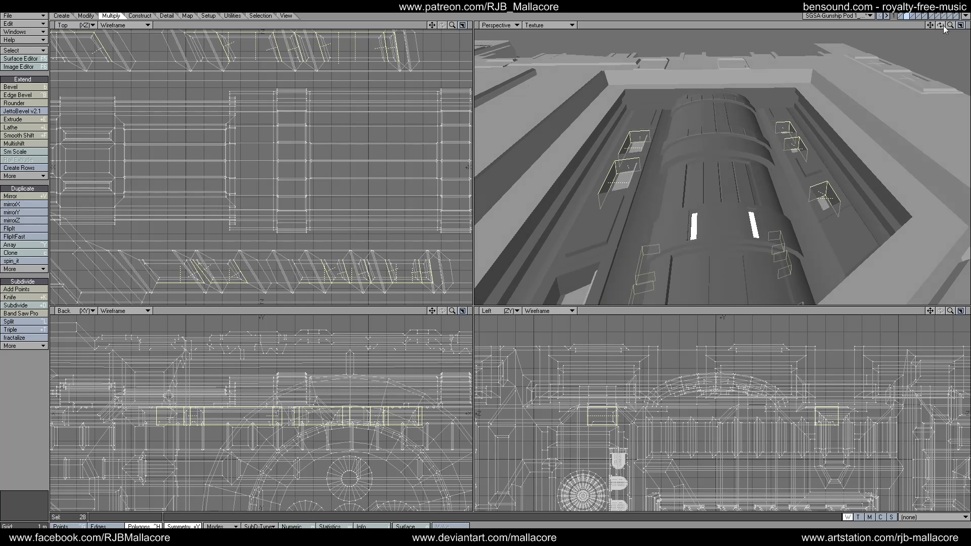
shift+click(580, 279)
shift+click(551, 290)
Step: Add the third side wall of each of those six recesses to the selection
drag(940, 25, 925, 31)
click(919, 107)
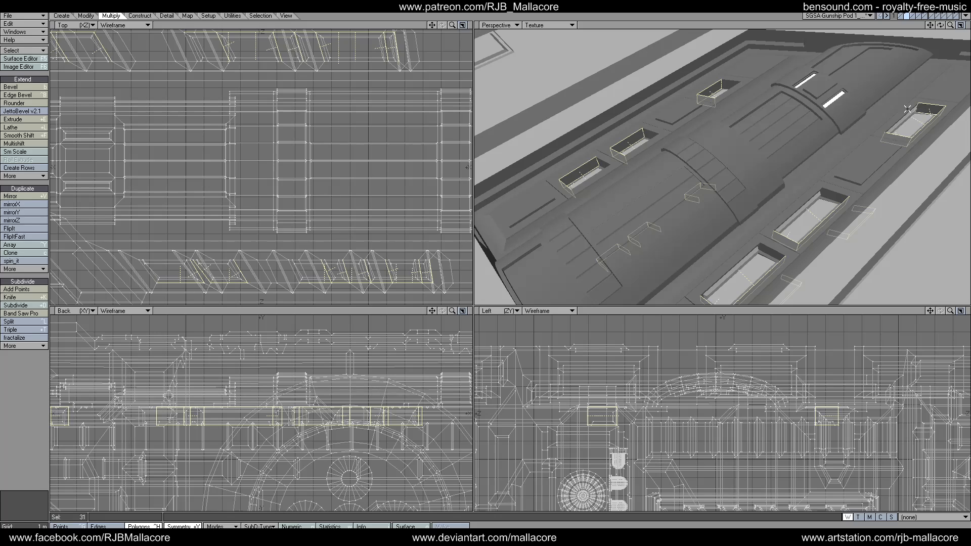
click(732, 85)
click(645, 133)
click(603, 162)
click(835, 196)
click(768, 251)
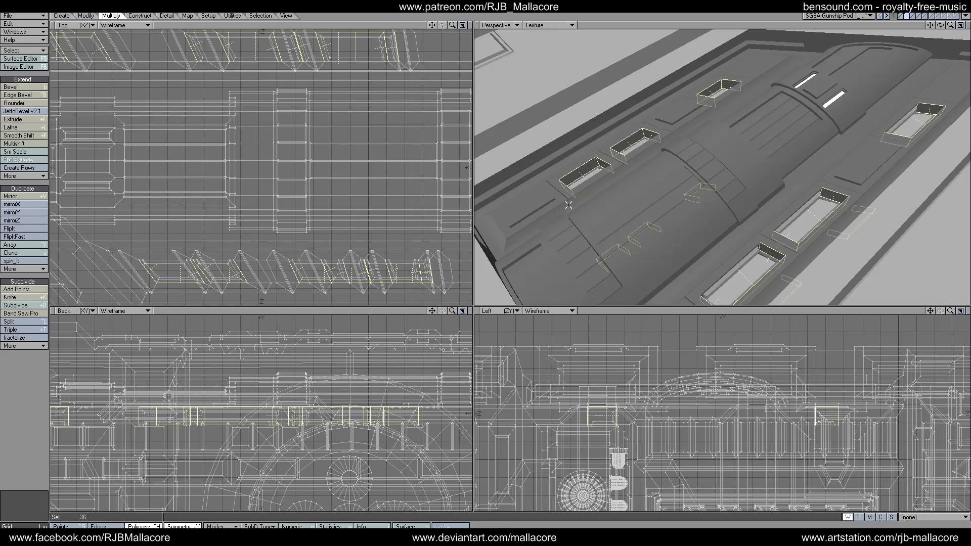
Step: Multishift the selected recess side walls with an inset amount of 0.2 m
click(14, 143)
text(n)
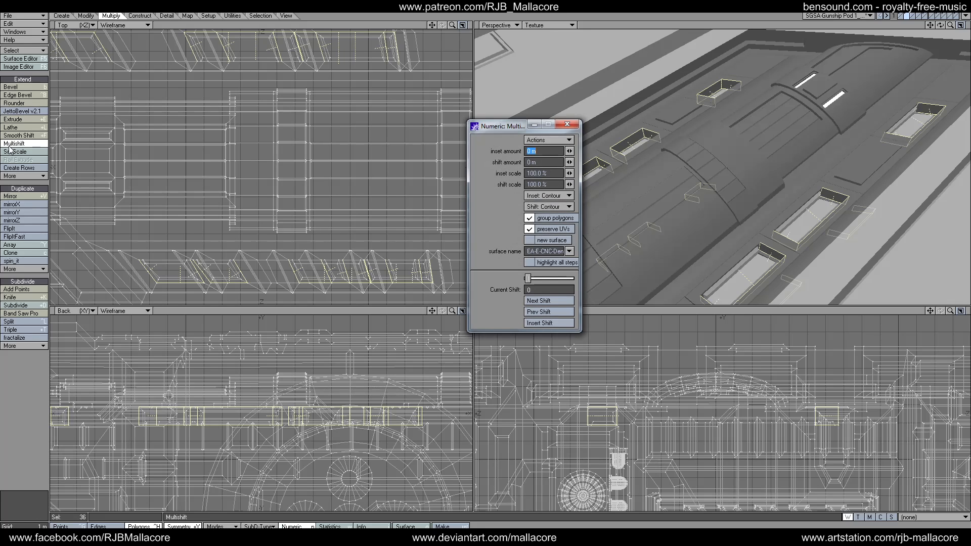
text(.2)
key(Tab)
click(567, 125)
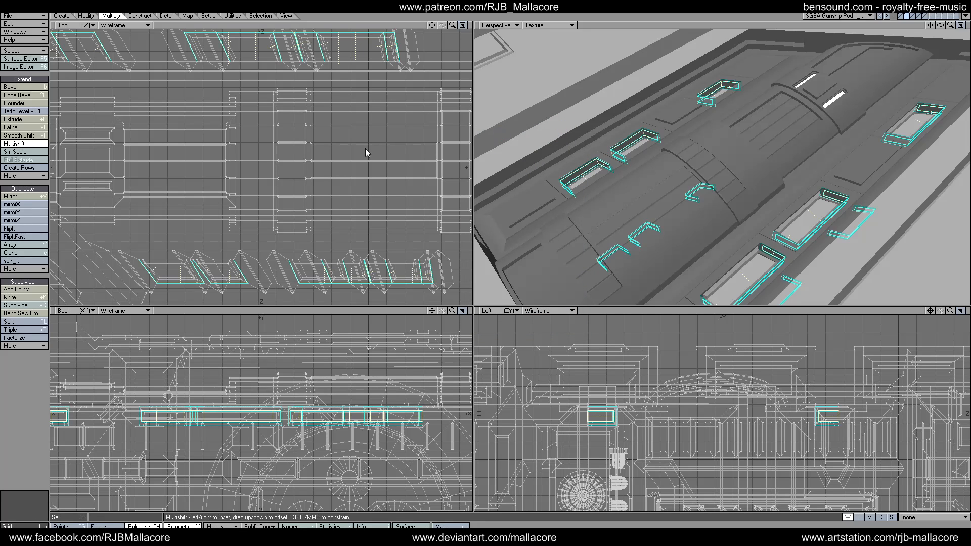
click(38, 146)
Step: Multishift the selected recess side walls with an inset amount of 0 m and a shift amount of -500 mm
click(40, 145)
key(n)
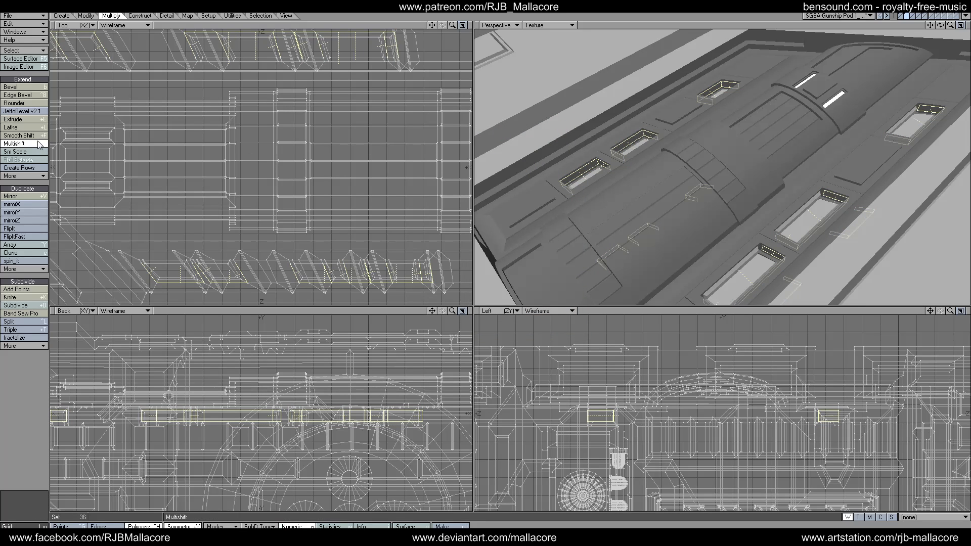
key(Tab)
text(-)
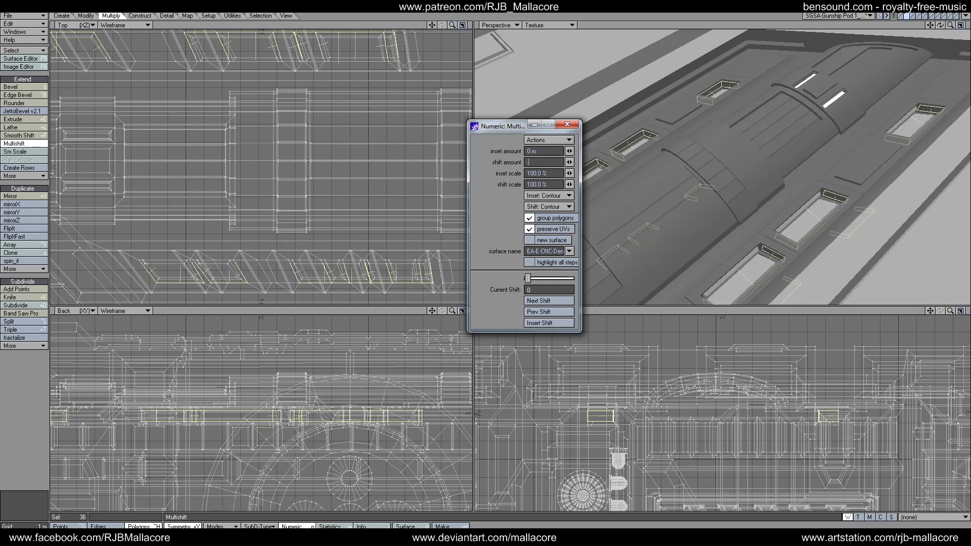
key(Tab)
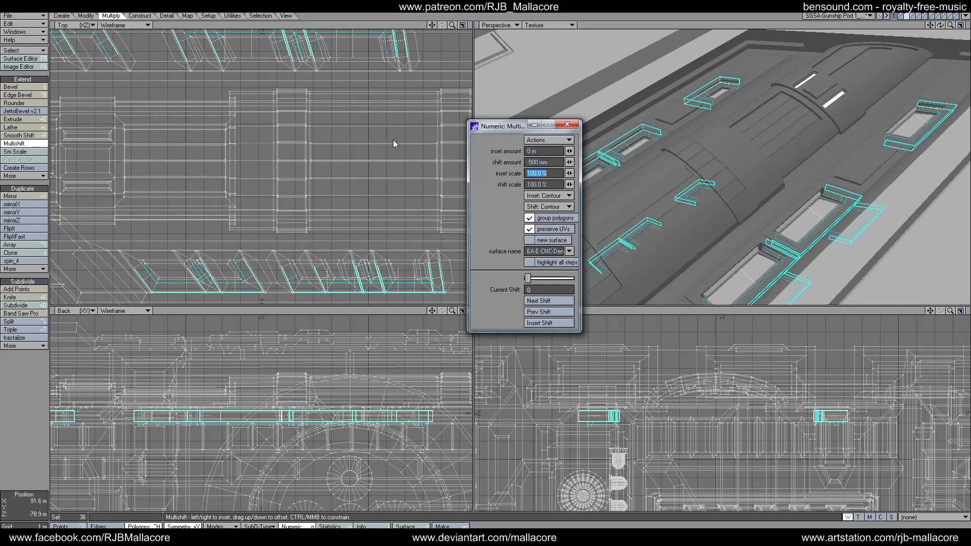
click(567, 124)
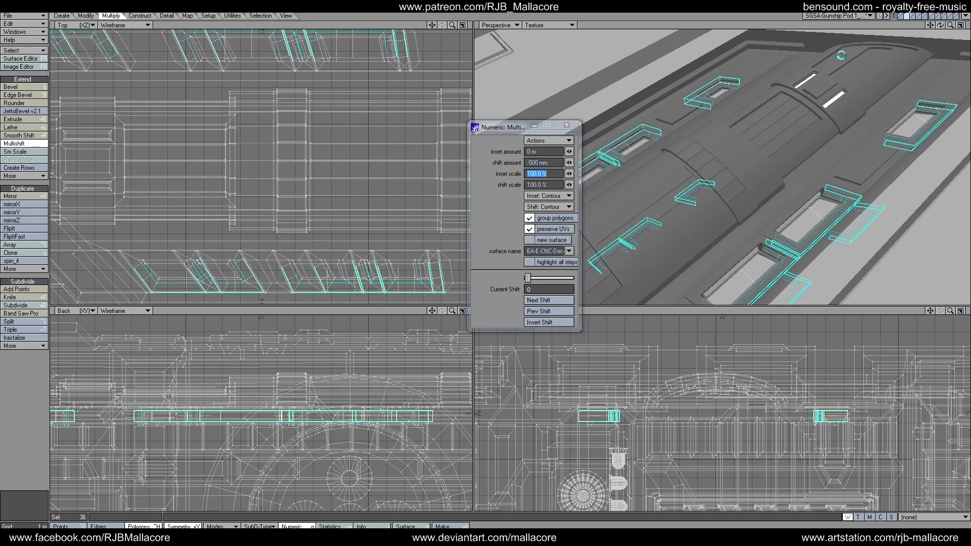
Step: Set the Multishift shift amount for the recess side walls to -300 mm, finish the operation and clear the selection
drag(940, 26, 939, 26)
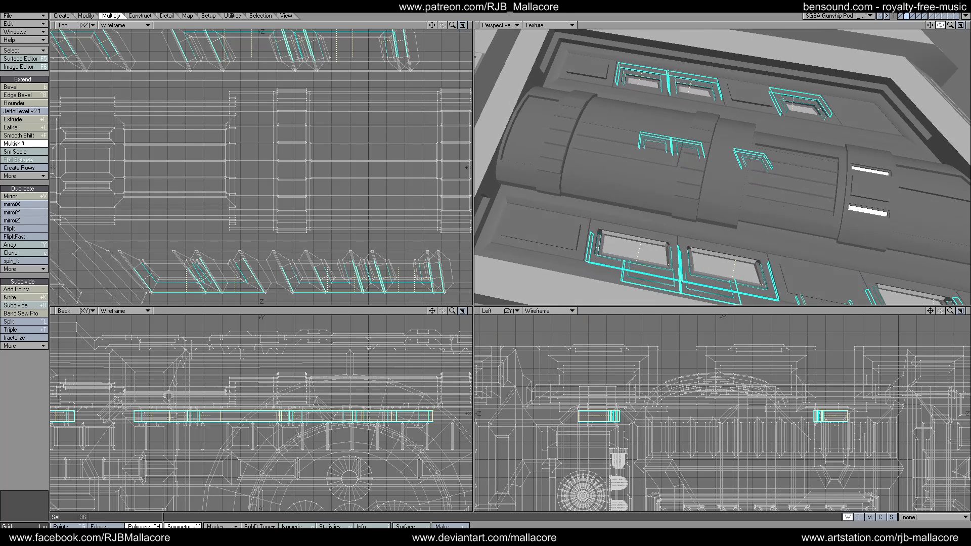
key(n)
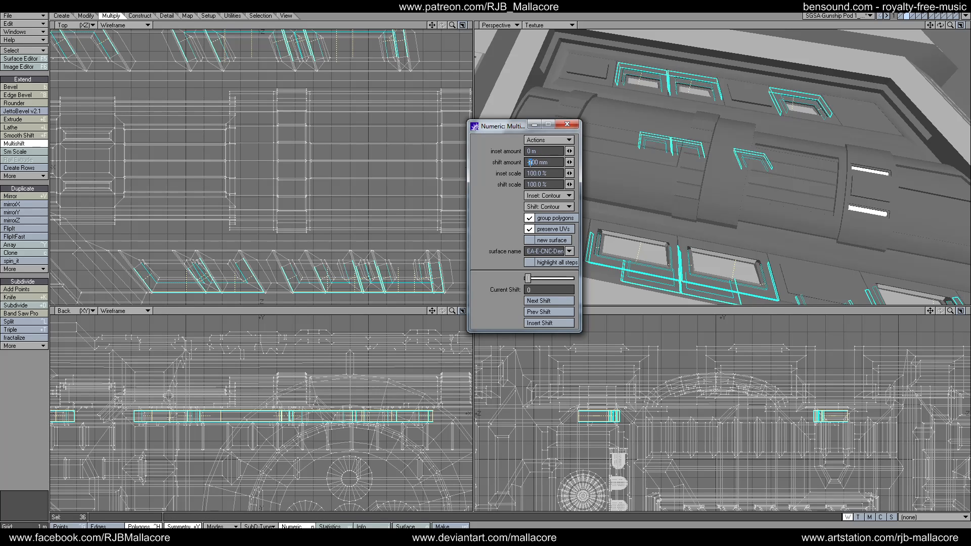
key(Tab)
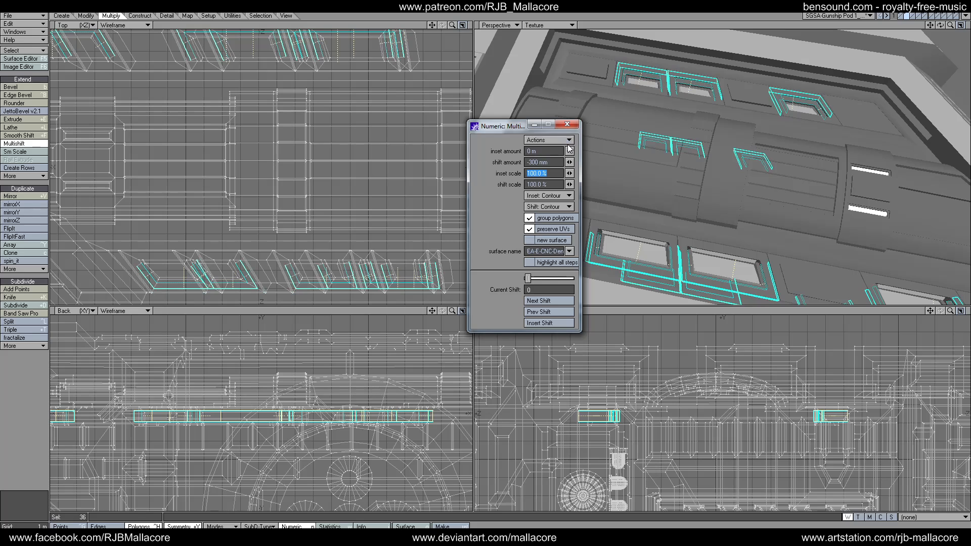
click(567, 125)
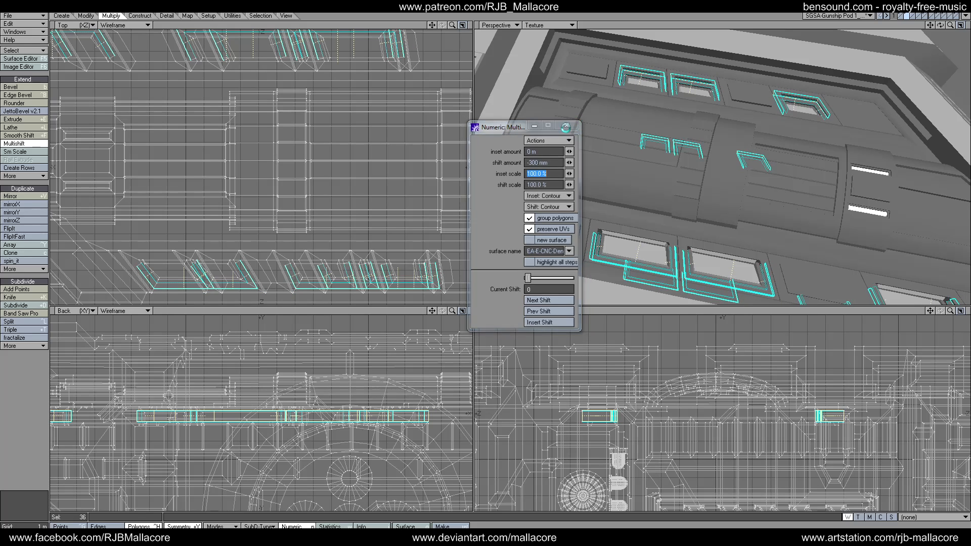
key(space)
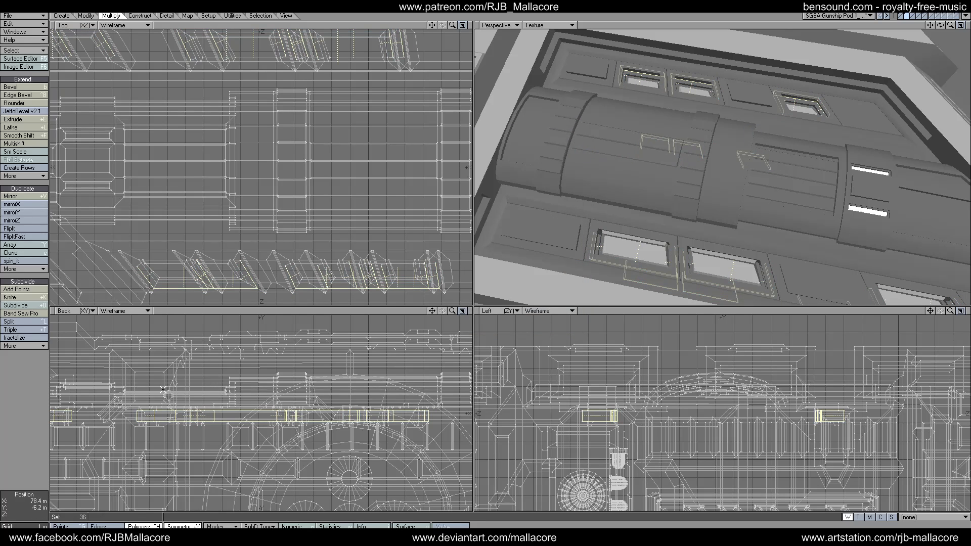
click(28, 408)
Step: Show the first layer together with the pod hull, examine the recessed bay and surrounding ship, and return to the second layer alone
mouse_move(939, 24)
mouse_down()
mouse_move(910, 51)
mouse_move(959, 23)
mouse_move(939, 28)
mouse_up()
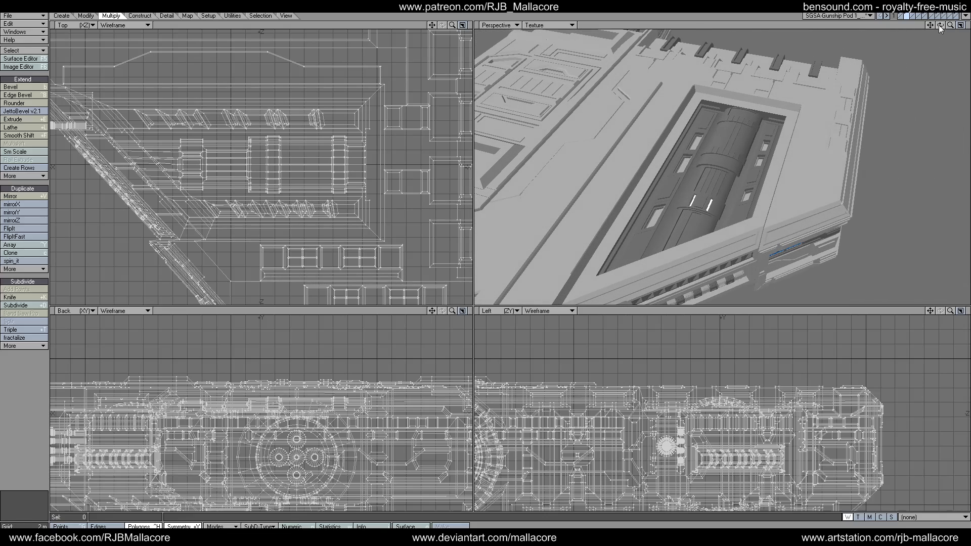
shift+click(898, 15)
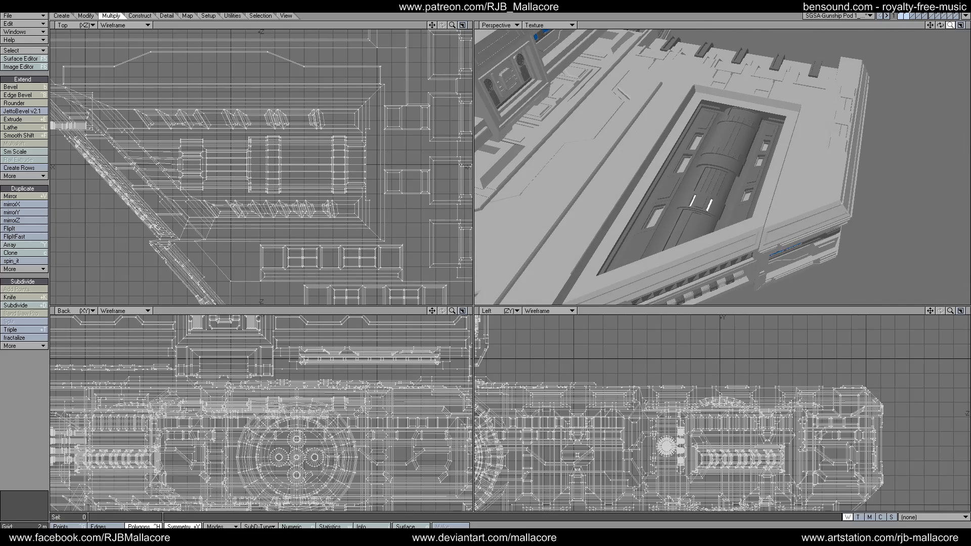
drag(950, 25, 941, 25)
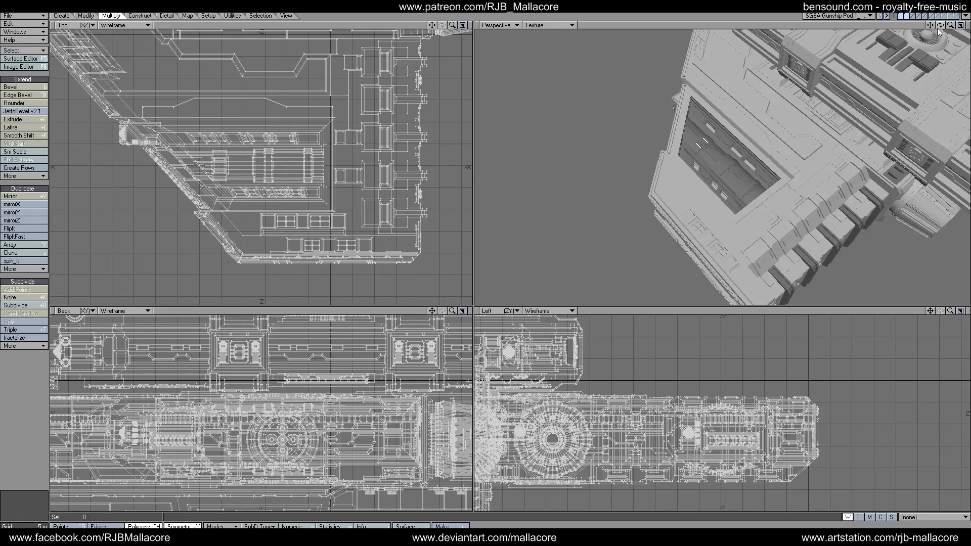
drag(940, 25, 905, 58)
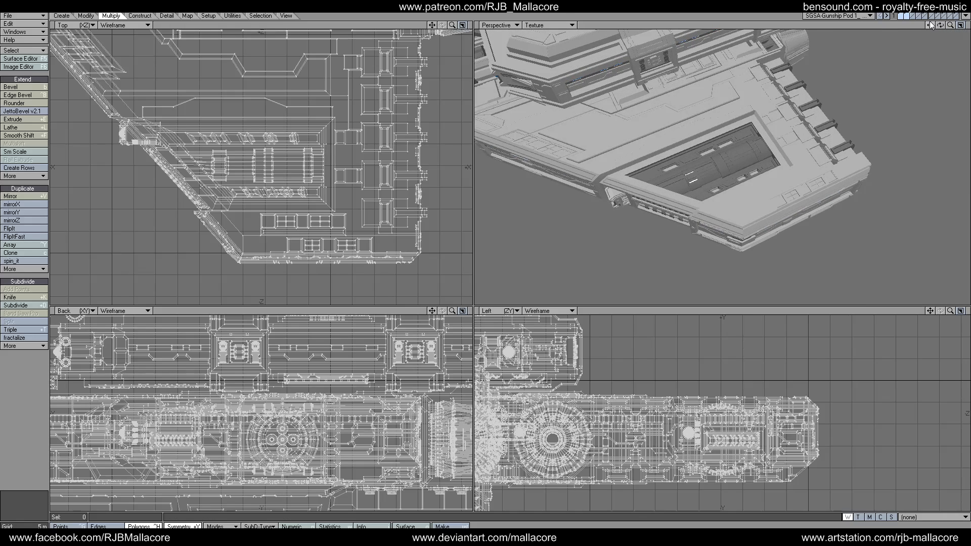
drag(930, 25, 931, 25)
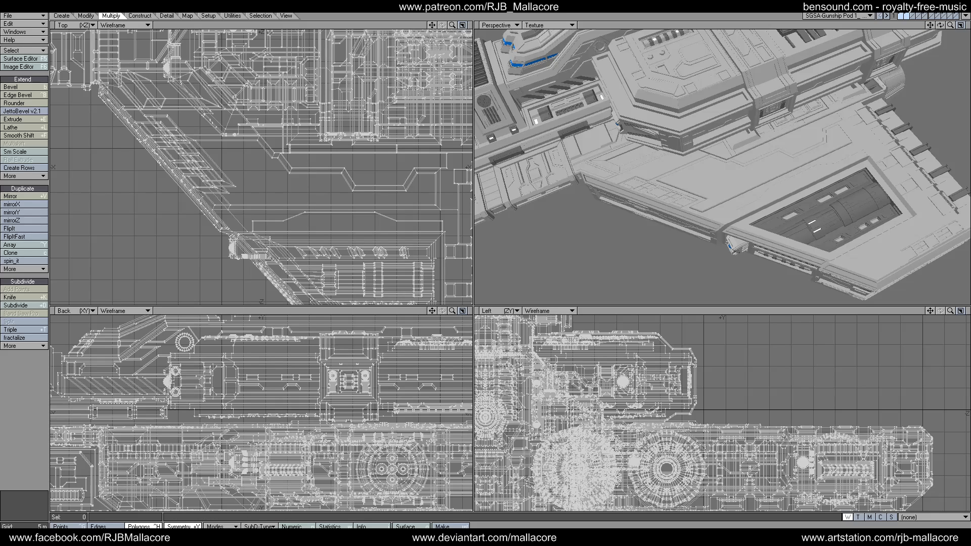
click(907, 16)
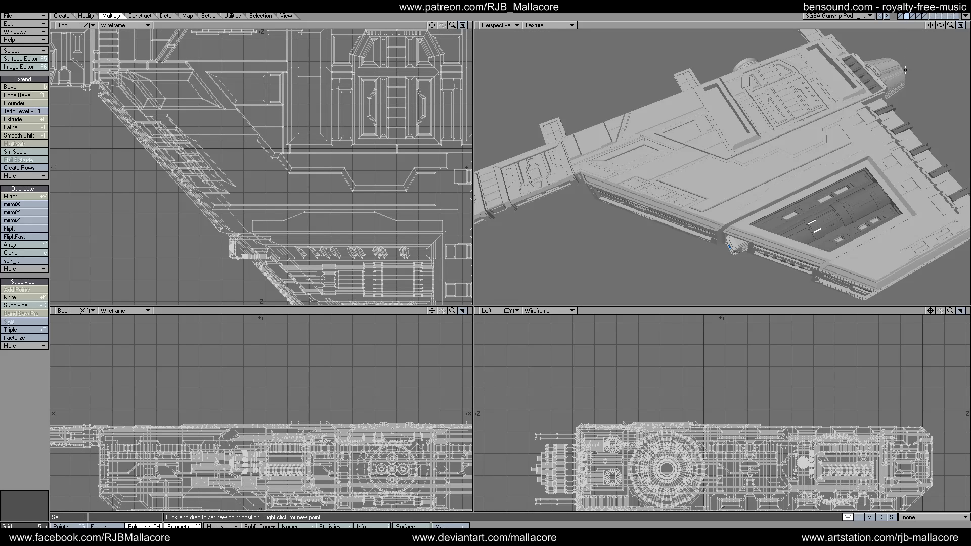
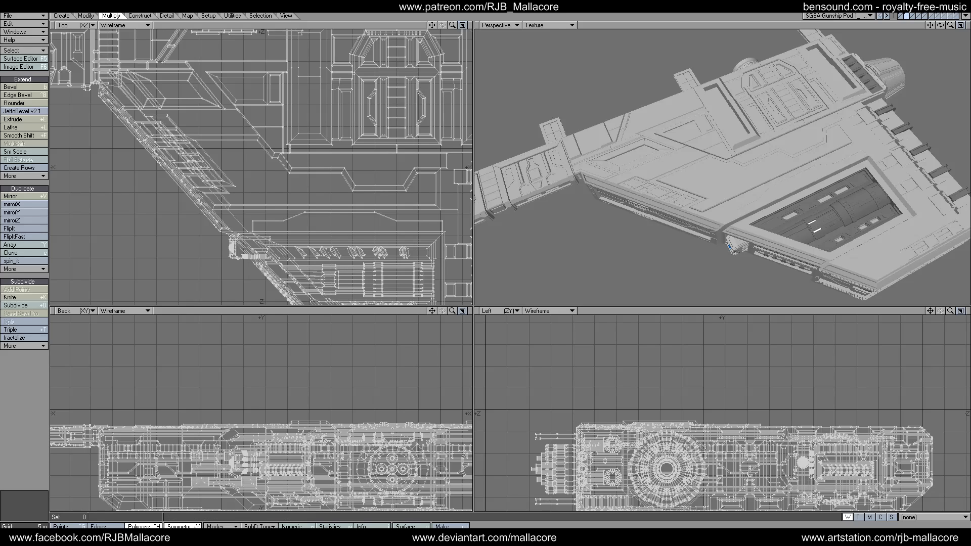
drag(949, 25, 955, 25)
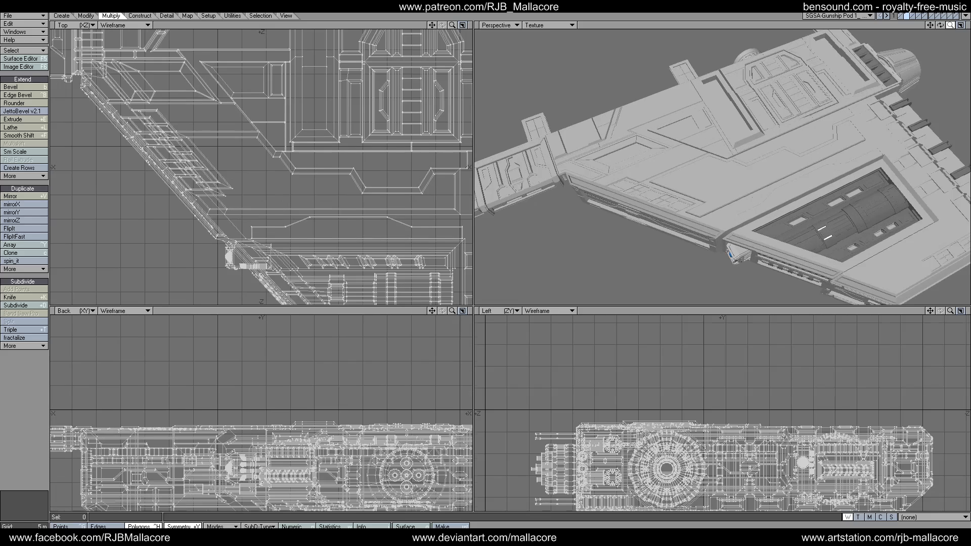
Step: Cut the large flat polygons beside the bay opening on the hull's upper and lower faces and paste them into the third layer
key(plus)
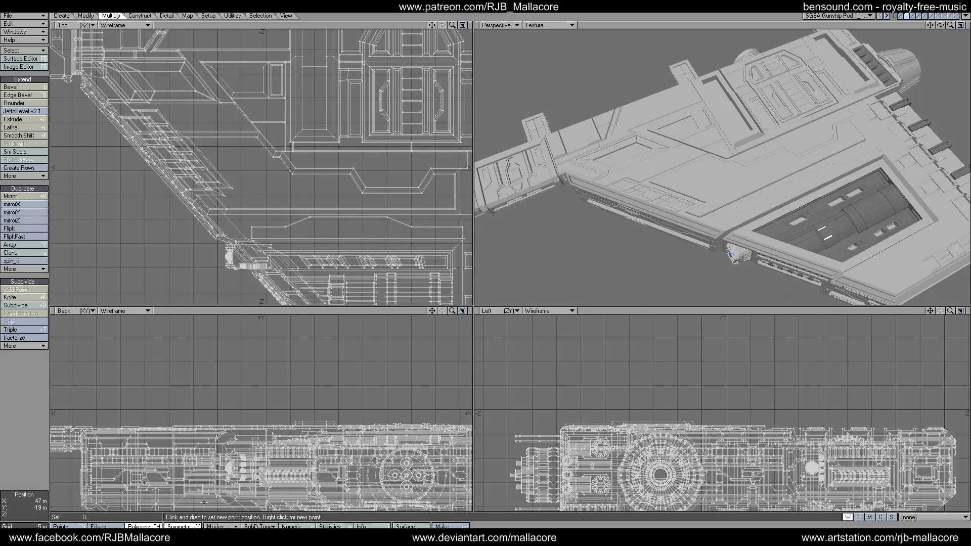
click(878, 267)
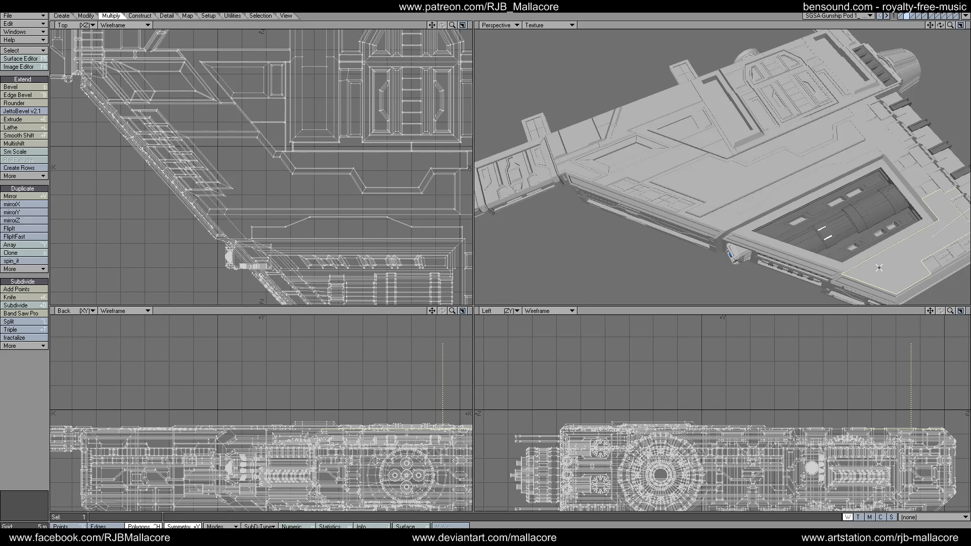
drag(929, 24, 831, 213)
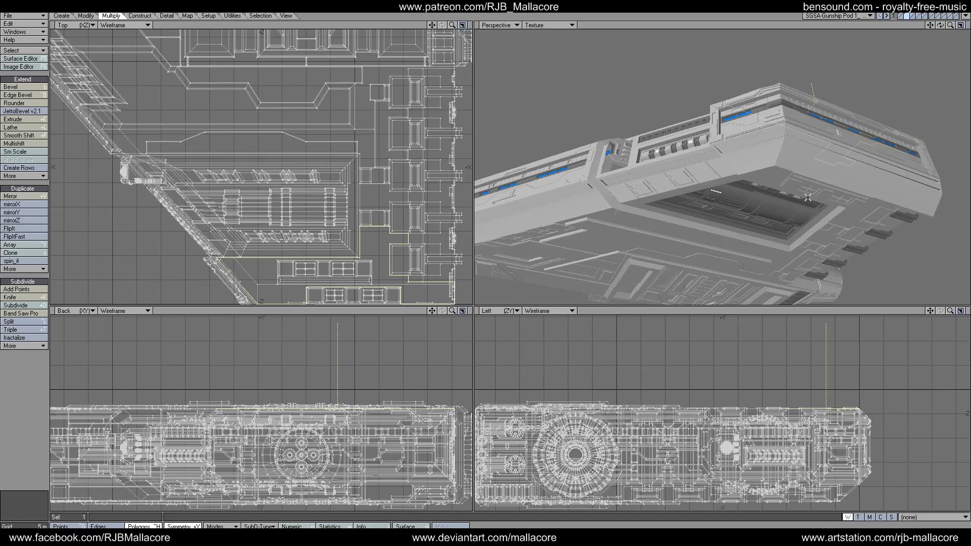
drag(939, 24, 878, 103)
click(828, 133)
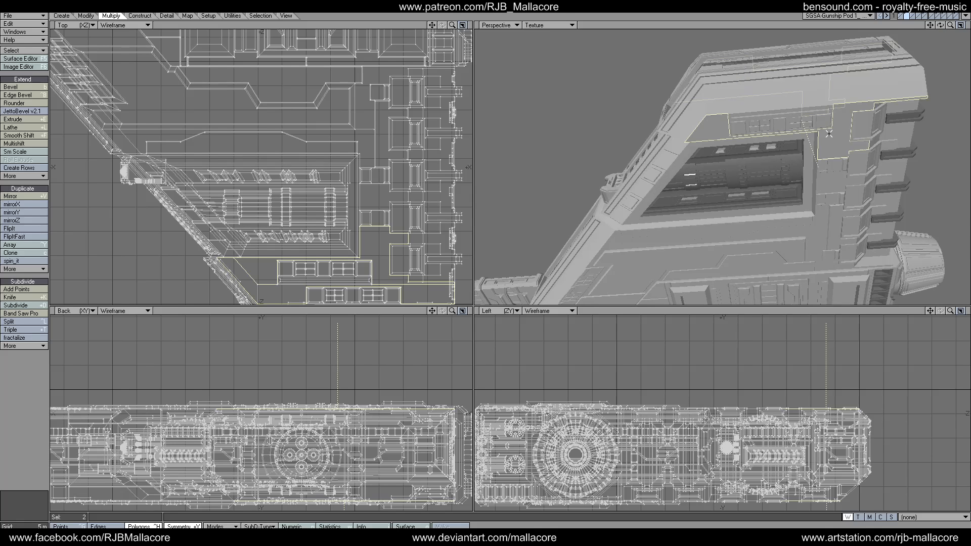
mouse_move(940, 24)
mouse_down()
mouse_move(913, 84)
mouse_move(940, 27)
mouse_up()
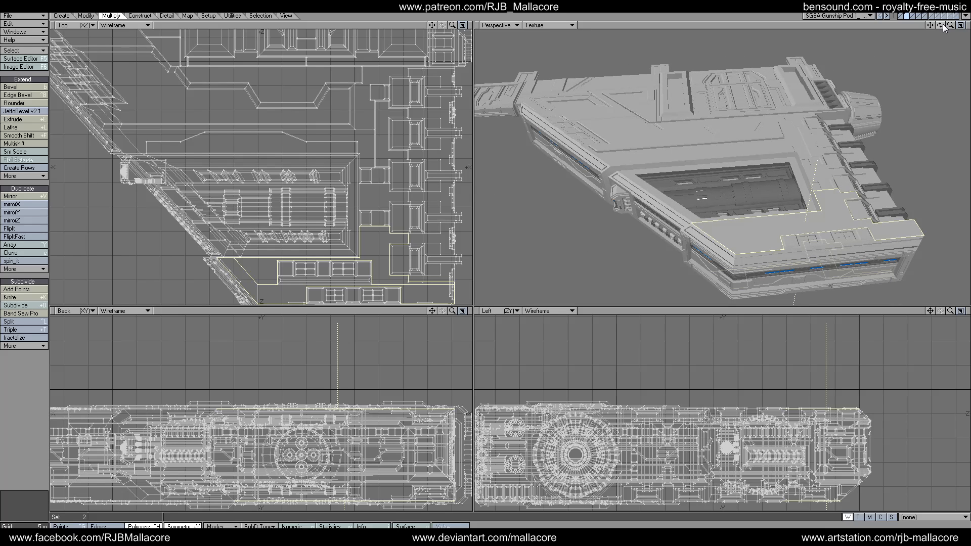
key(x)
click(915, 16)
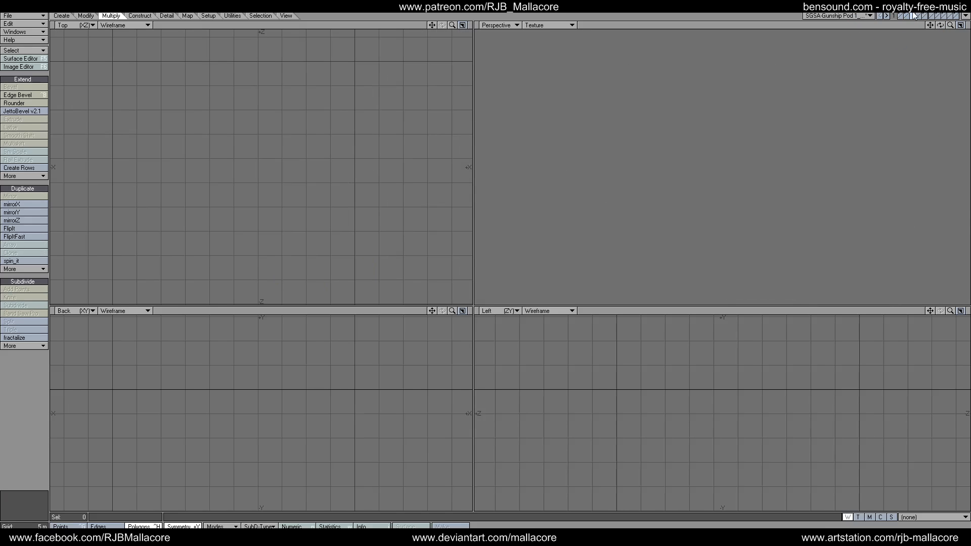
key(v)
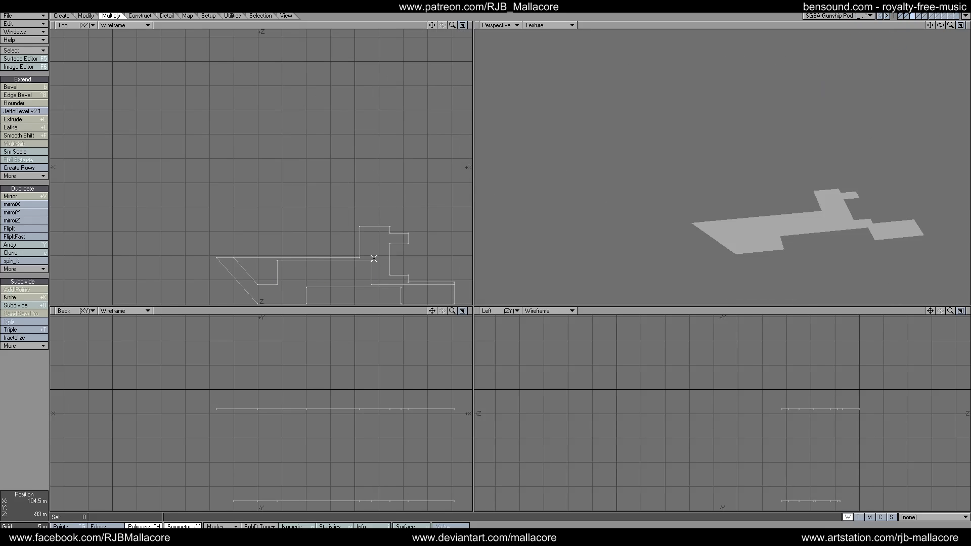
Step: Move the lower of the two hull polygons from the third layer into the fourth layer
click(781, 500)
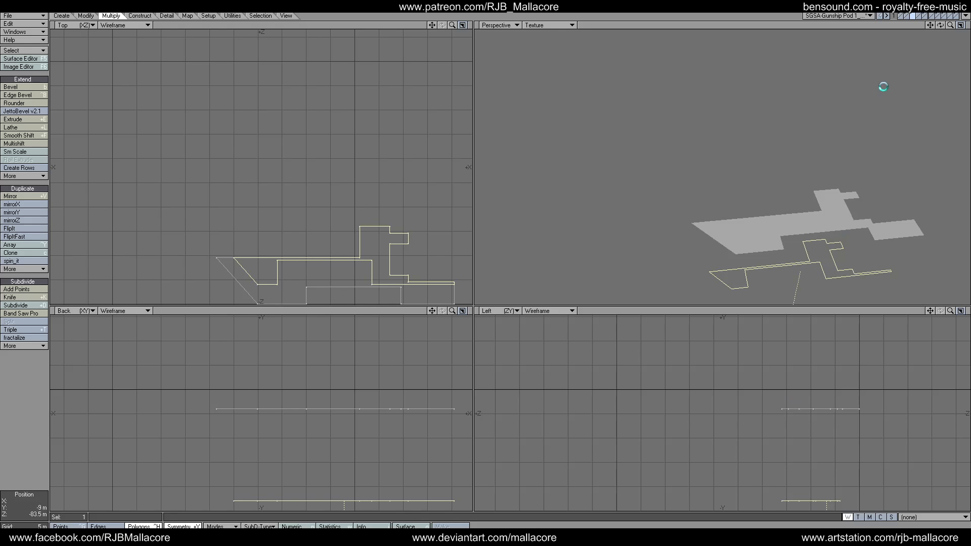
key(x)
click(918, 16)
key(v)
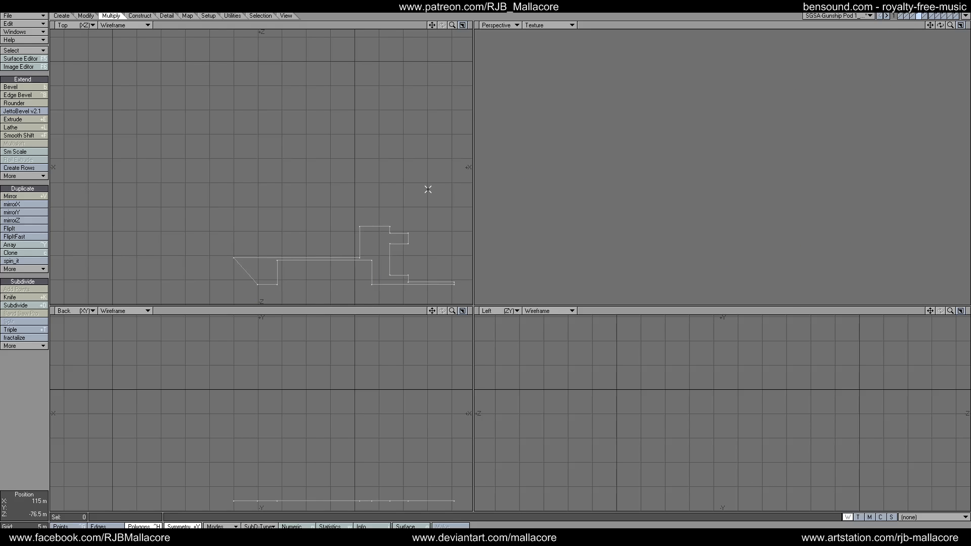
Step: Knife the polygon lengthwise in the Top view at about X 83 m near its slanted end and X 102 m near its upper arm
key(a)
click(21, 297)
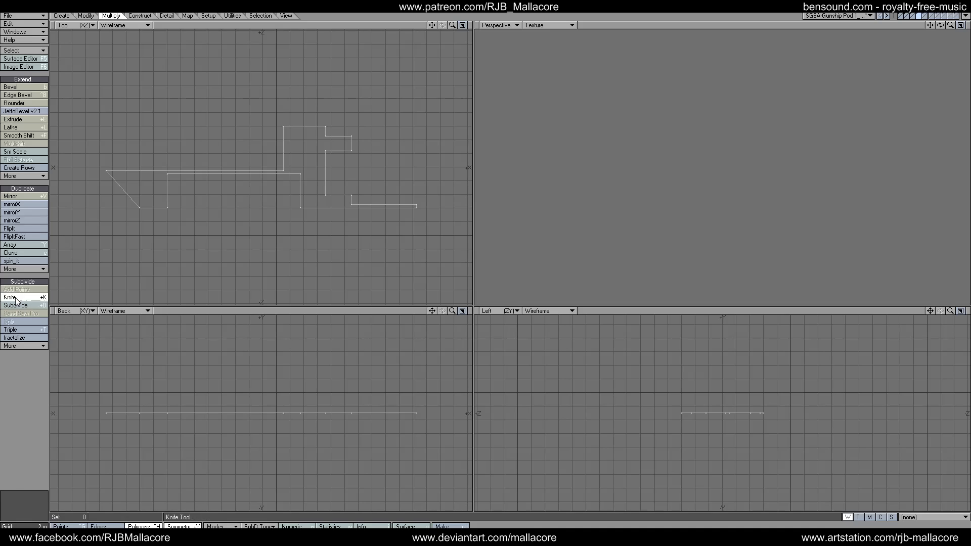
drag(161, 164, 161, 230)
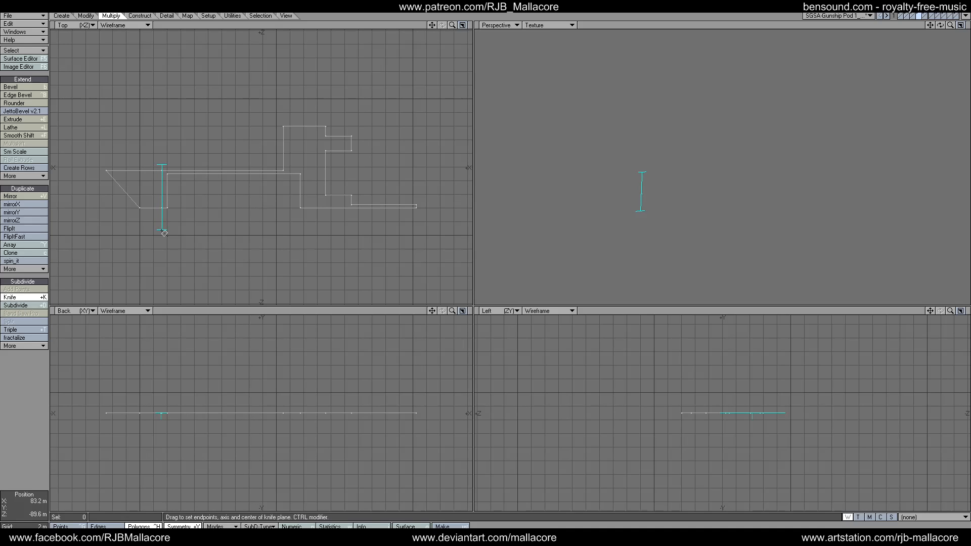
key(space)
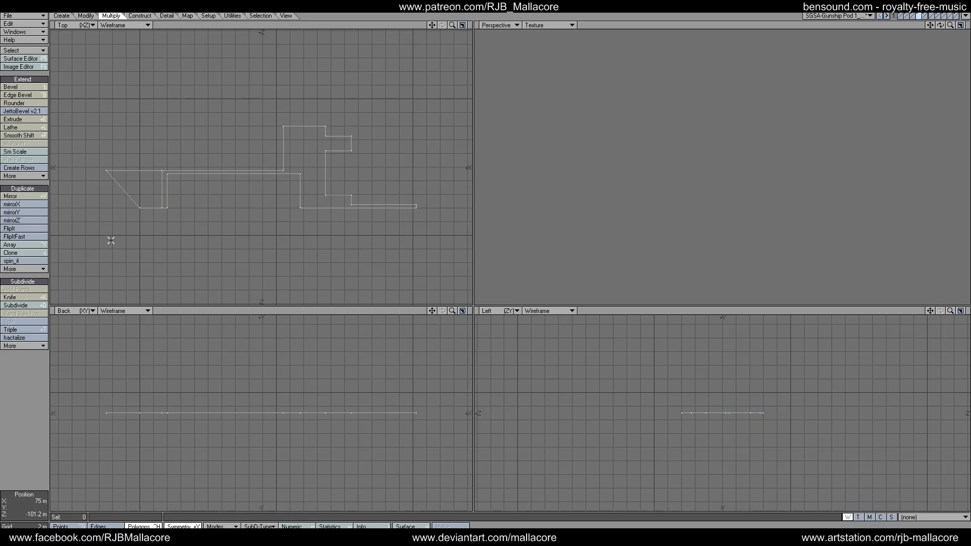
click(20, 298)
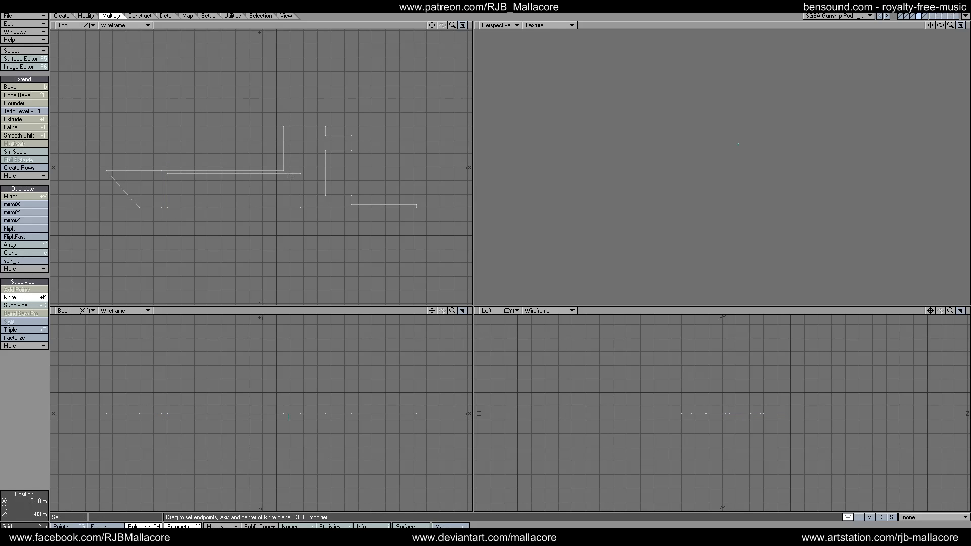
drag(289, 120, 292, 184)
key(space)
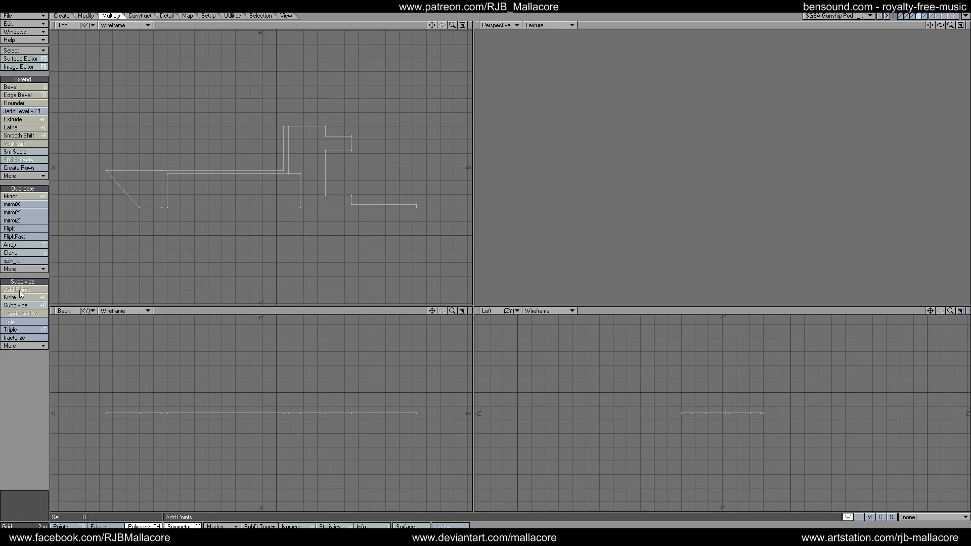
Step: Knife the polygon's lower arm at about X 110 m, just before it narrows into the thin strip
click(28, 292)
click(508, 280)
click(32, 297)
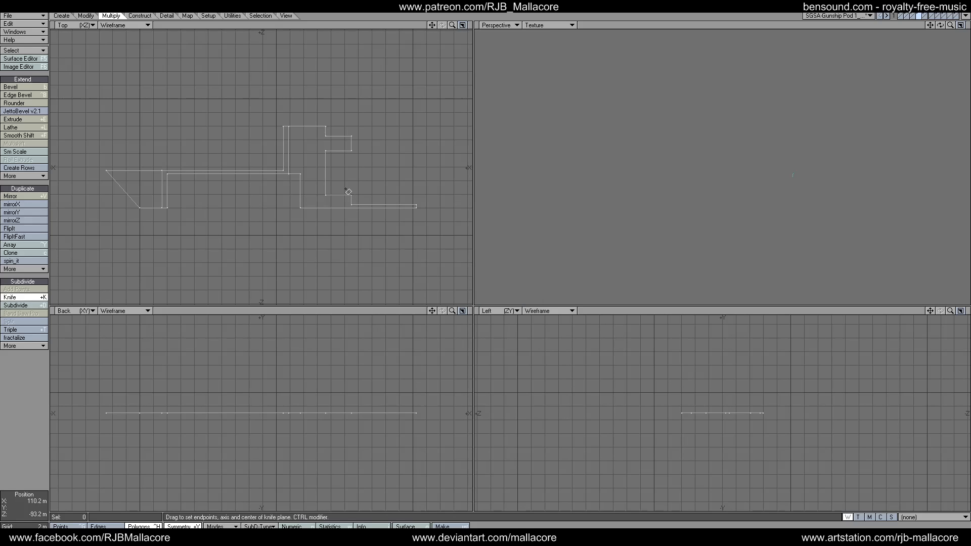
drag(348, 191, 349, 215)
key(space)
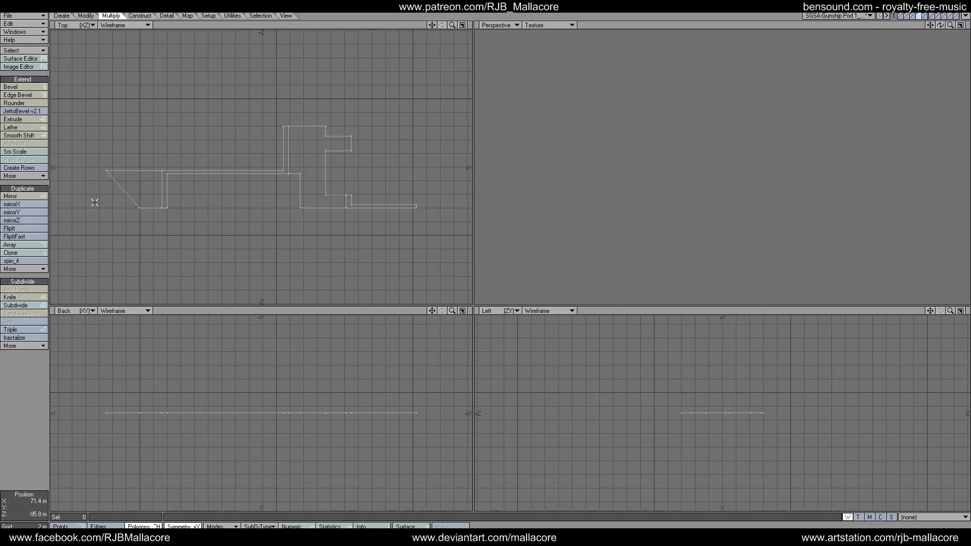
Step: Select the slanted end piece, knife it along the X direction at about Z -93 m, and clear the selection
click(136, 186)
key(shift+k)
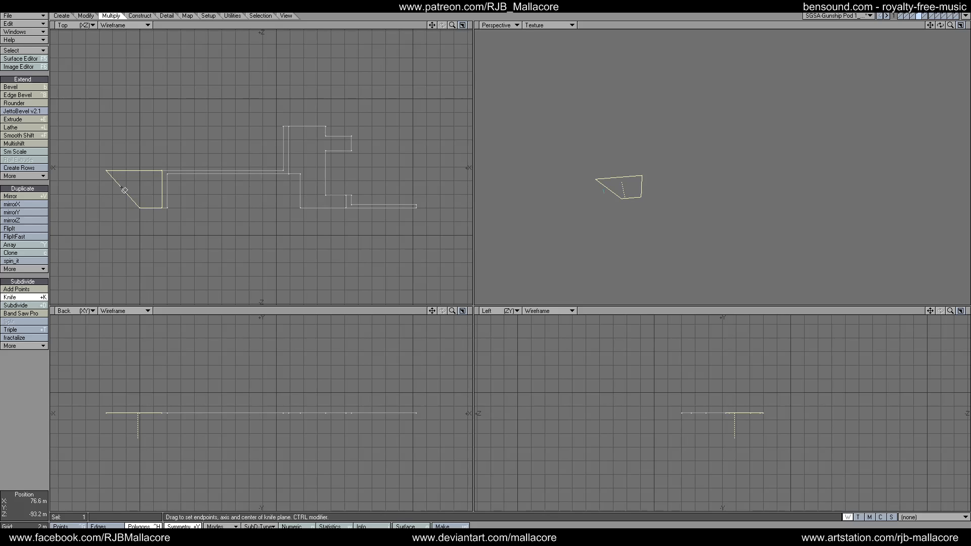
drag(117, 189, 182, 191)
key(space)
key(slash)
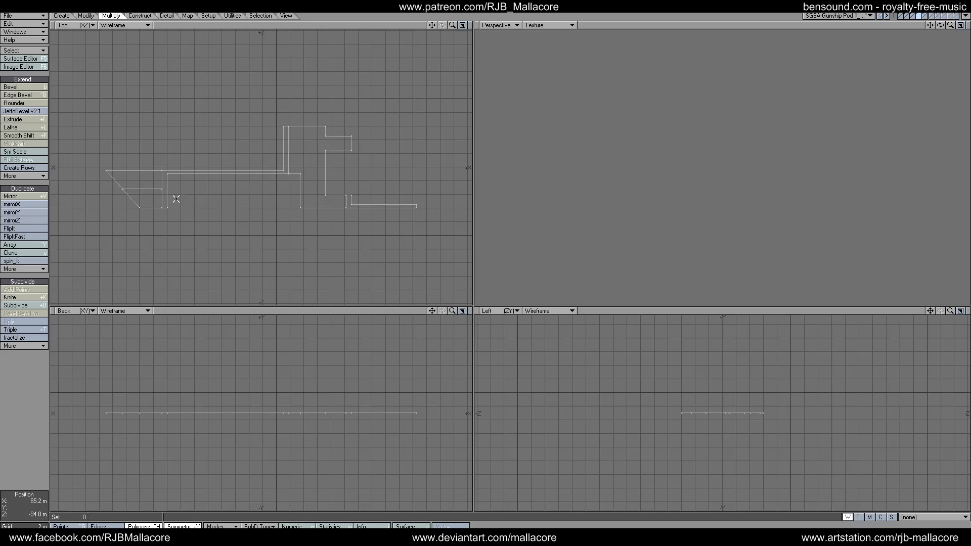
Step: Knife the C-shaped hull polygon along the X direction at about Z -89 m in the Top view, and clear the selection
click(302, 177)
key(shift+k)
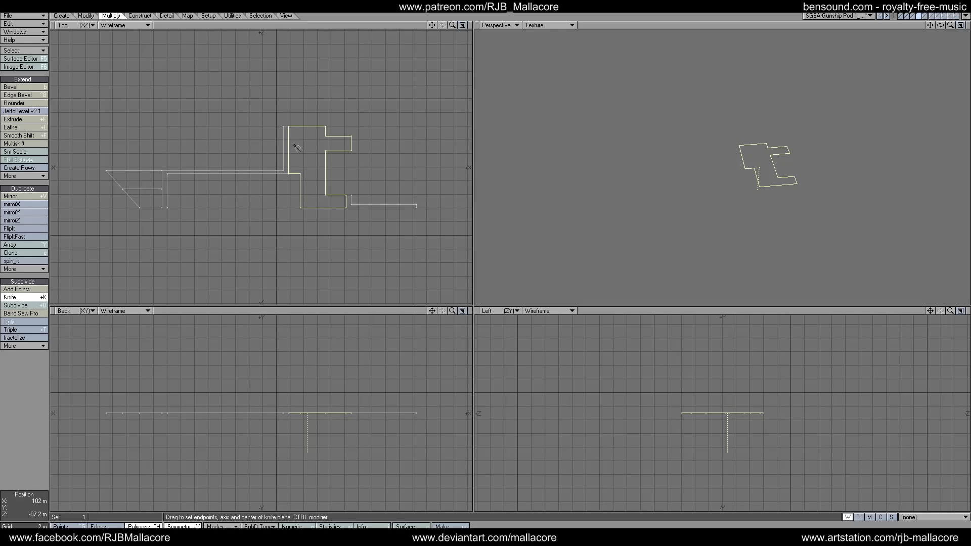
drag(280, 161, 340, 164)
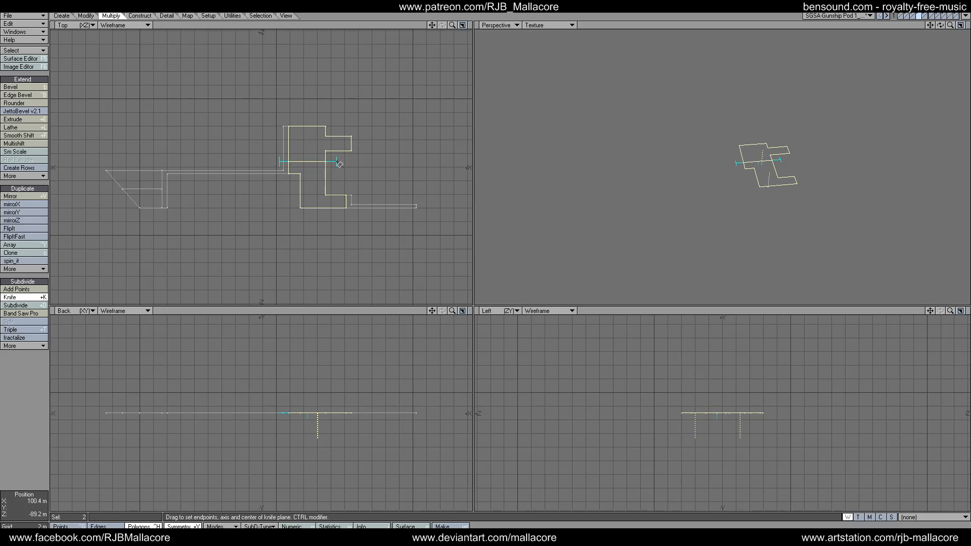
key(space)
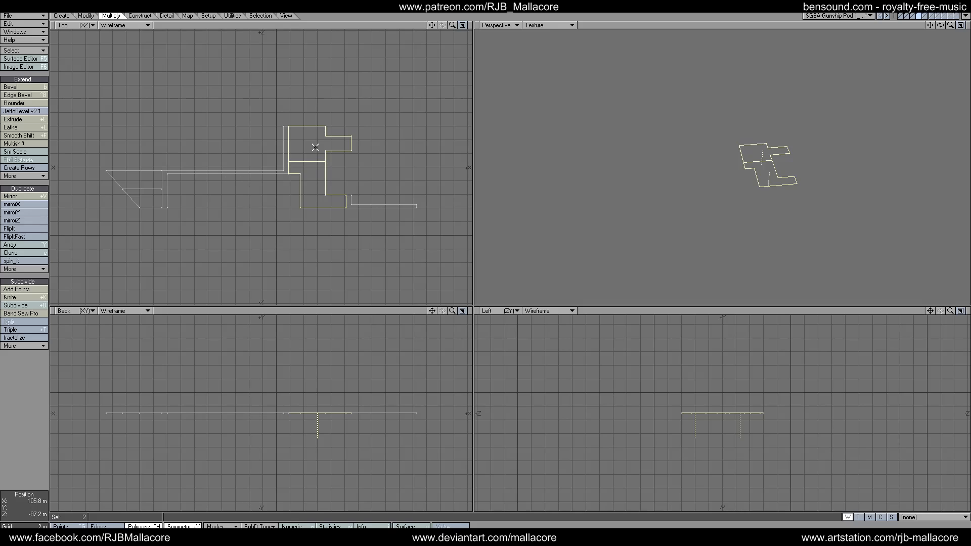
key(slash)
Step: Bevel the two thin stepped strip polygons with 50 mm shift and 50 mm inset, and clear the selection
click(219, 165)
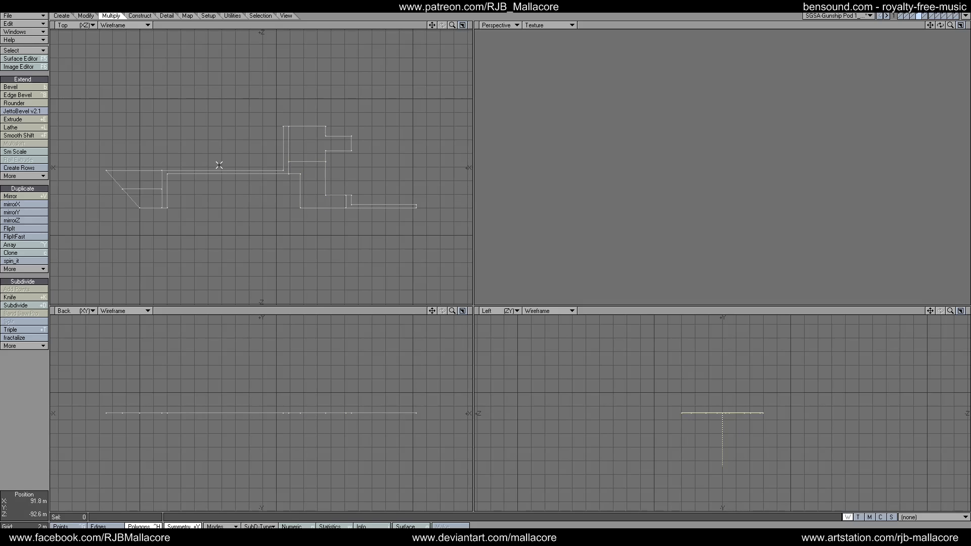
click(385, 205)
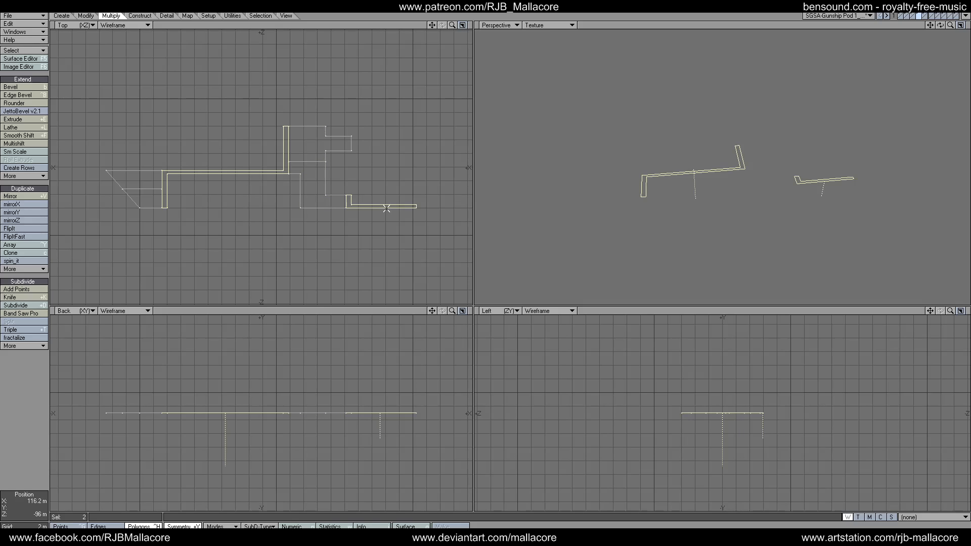
click(38, 89)
key(n)
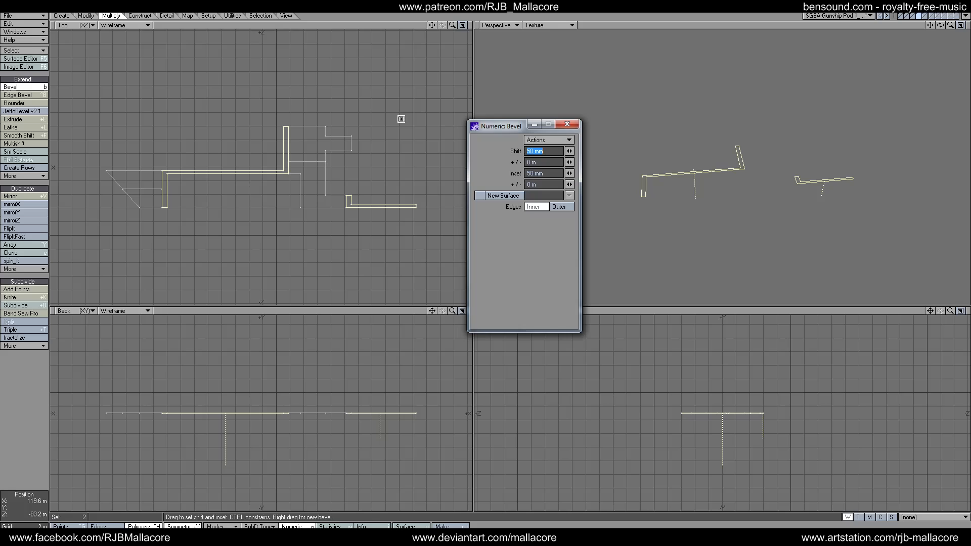
click(562, 126)
key(space)
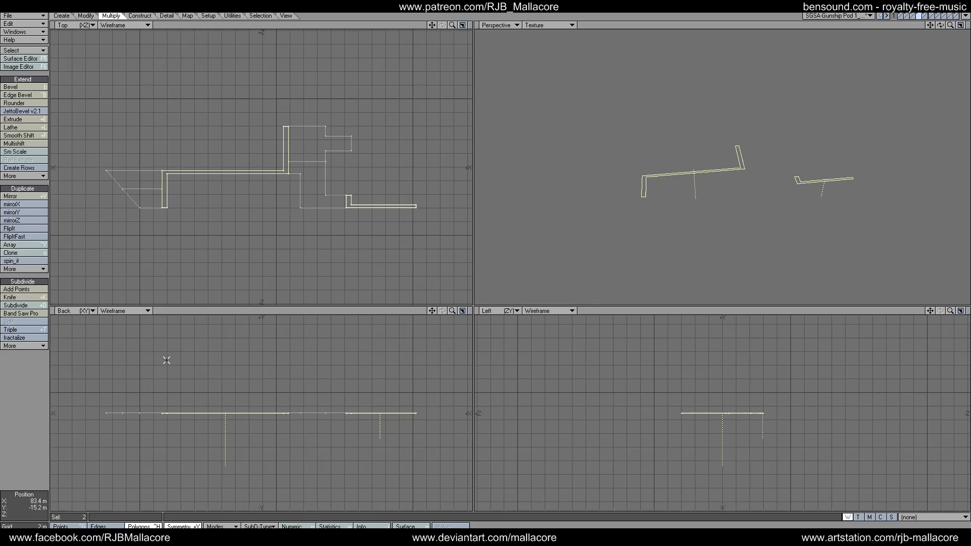
click(35, 383)
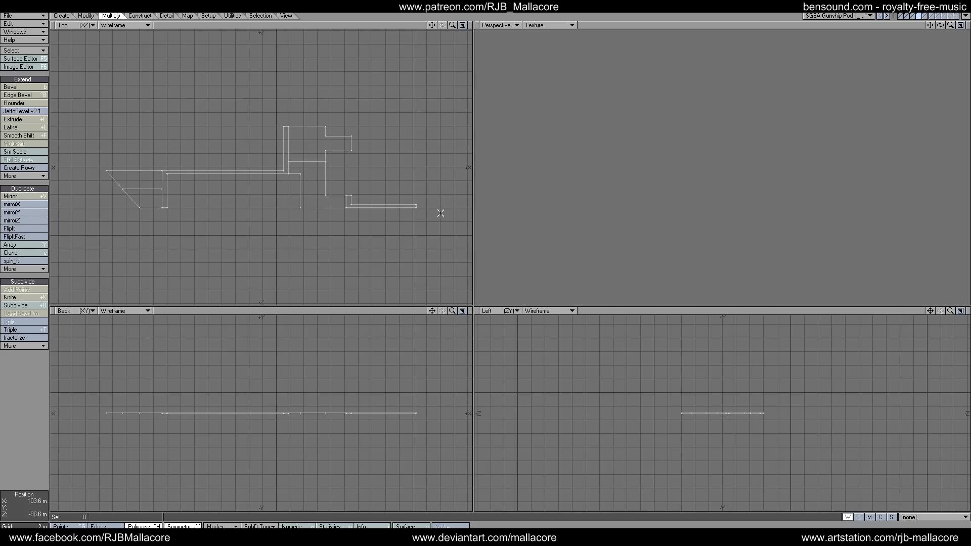
Step: Bevel both halves of the C-shaped polygon and the two slanted end pieces with 0 m shift and 200 mm inset
click(302, 165)
click(297, 148)
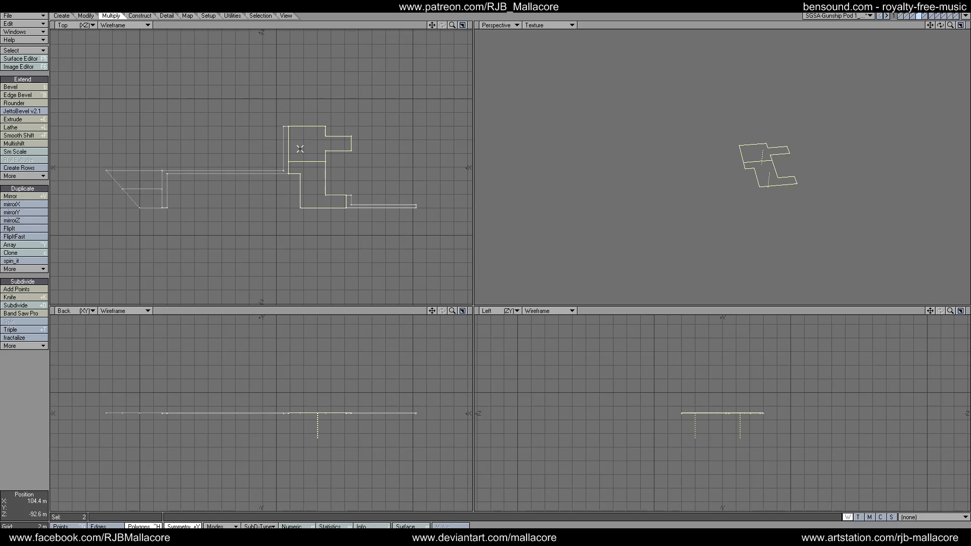
click(33, 143)
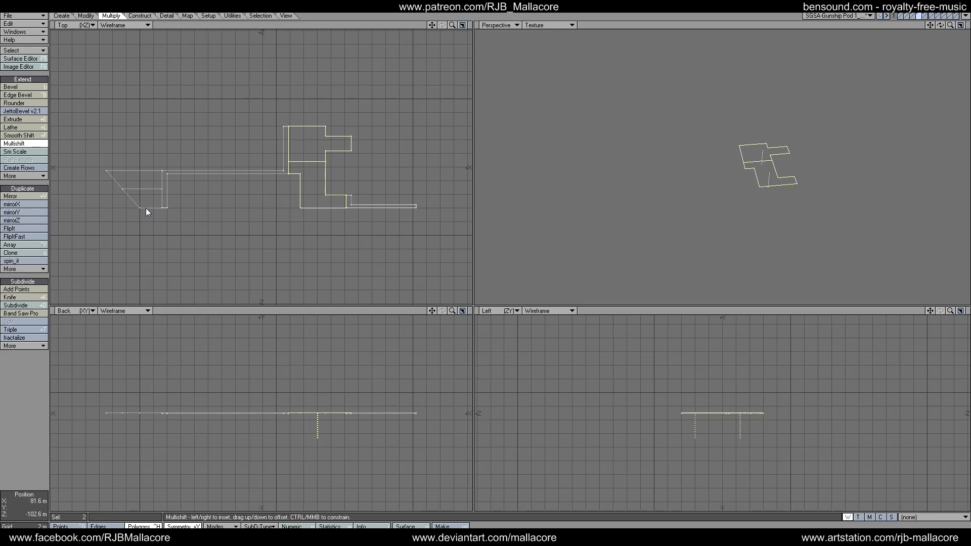
click(145, 525)
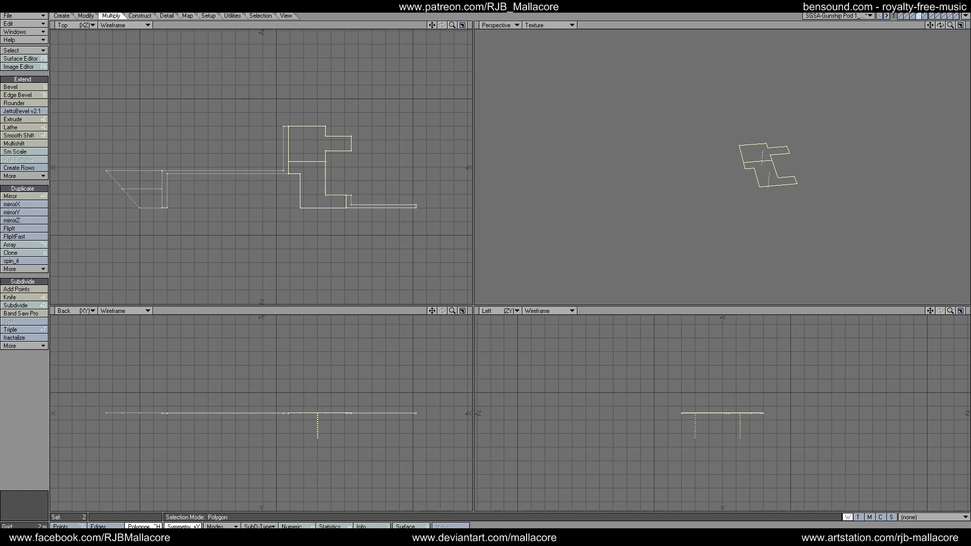
shift+drag(147, 197, 144, 186)
click(27, 96)
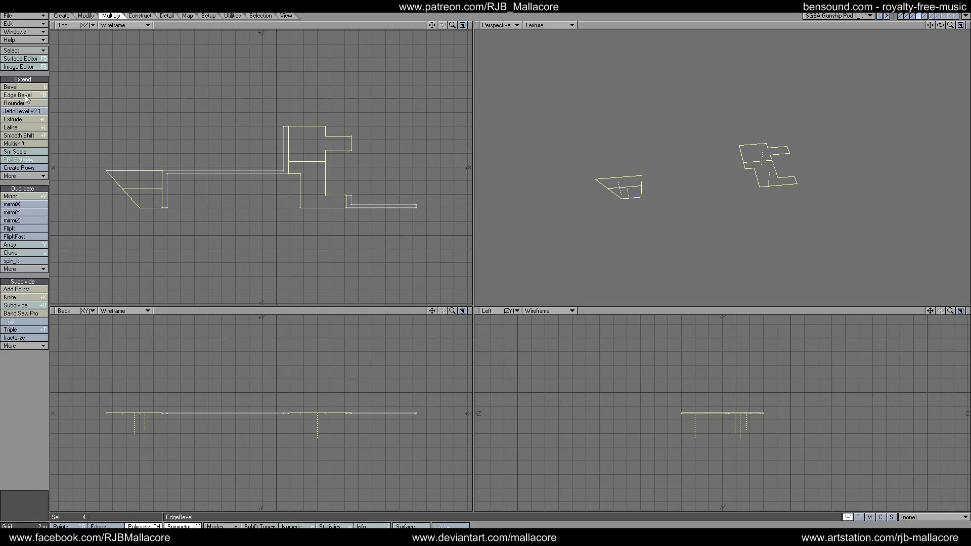
key(n)
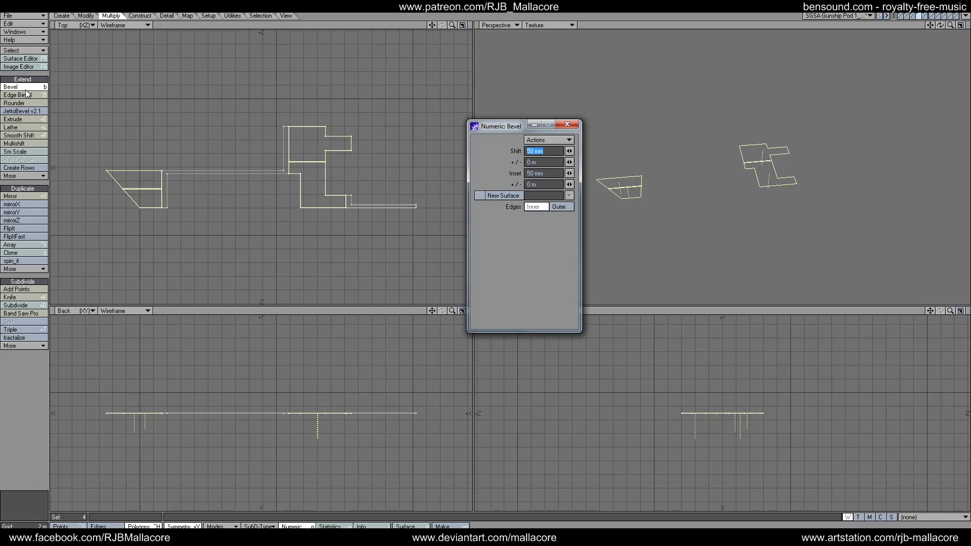
key(Tab)
key(Tab)
text(200)
key(Tab)
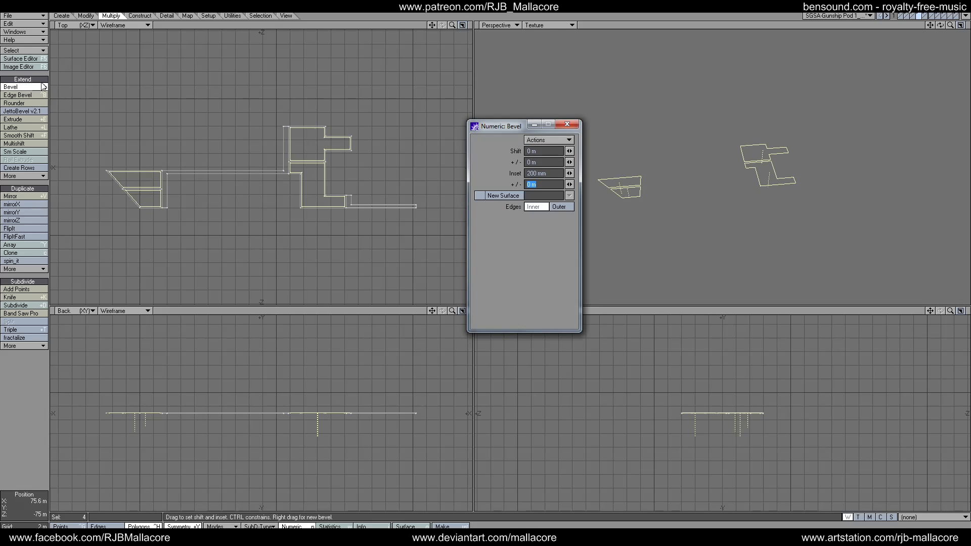
click(567, 124)
key(space)
Step: Multishift the four inset panels with 100 mm inset and 100 mm shift, and clear the selection
click(28, 144)
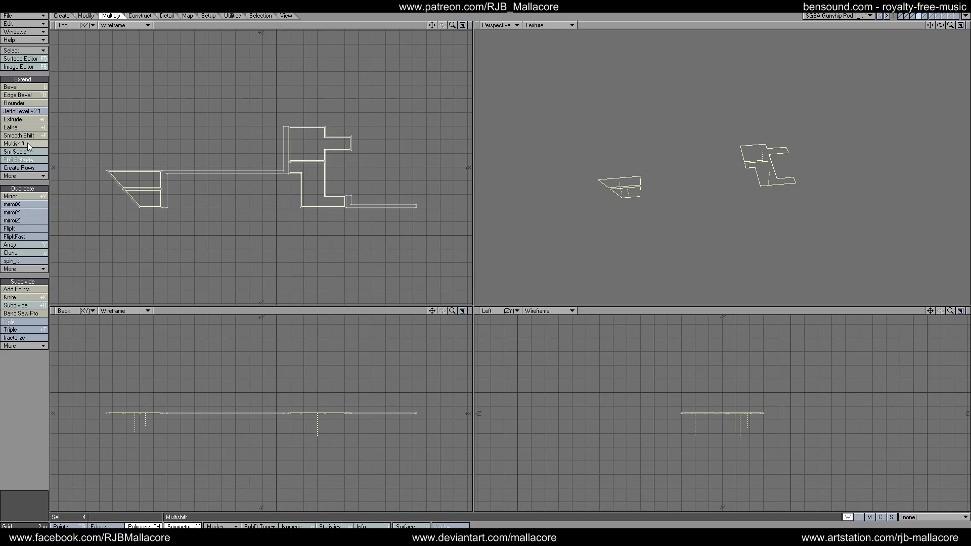
key(n)
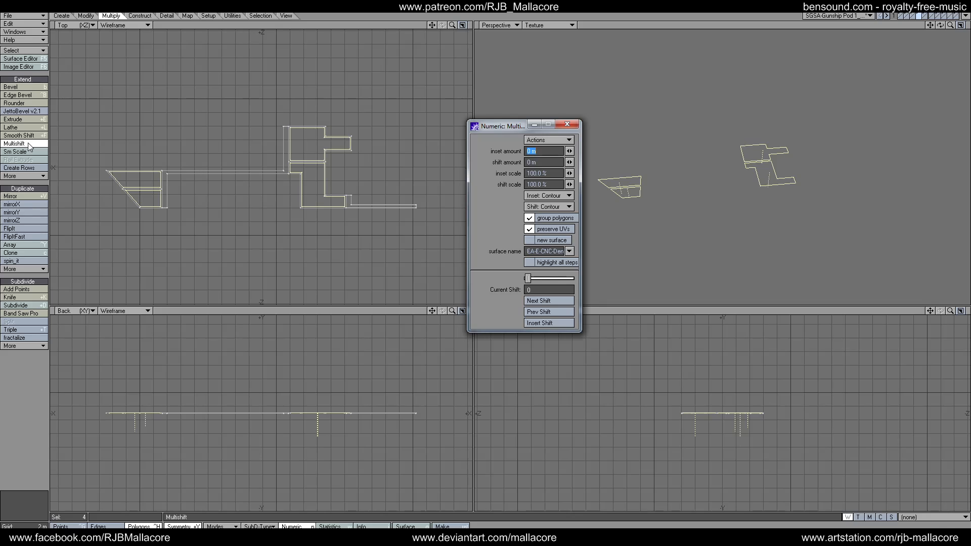
text(.1)
key(Tab)
text(.1)
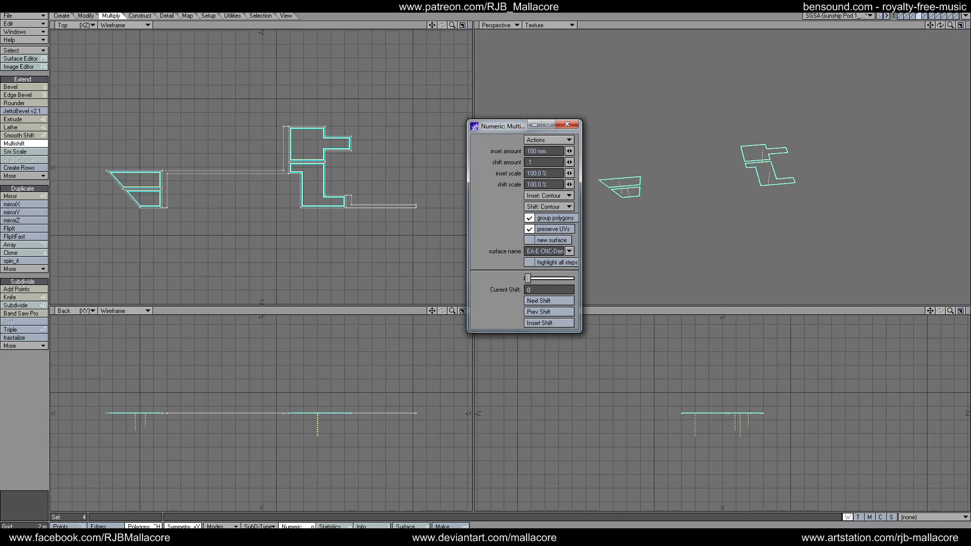
key(Tab)
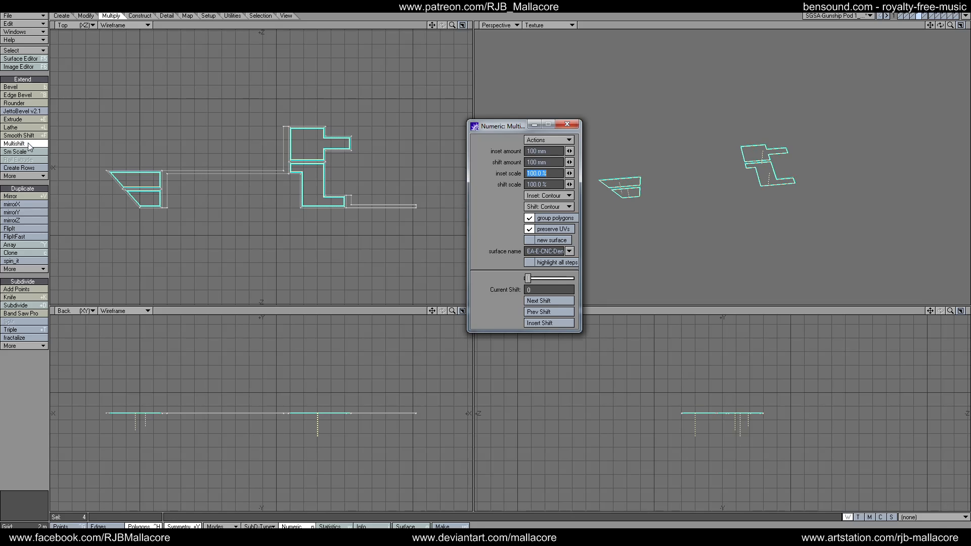
click(575, 124)
key(space)
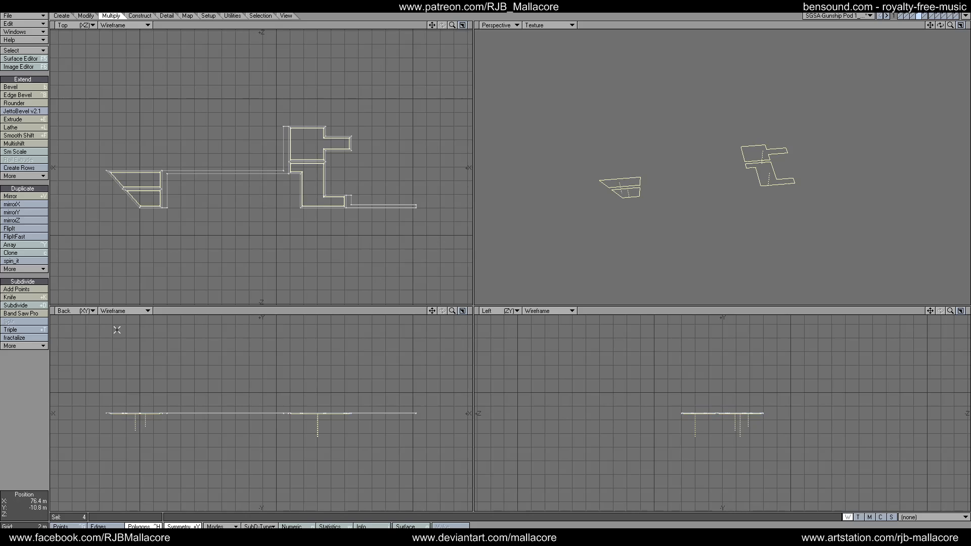
click(34, 357)
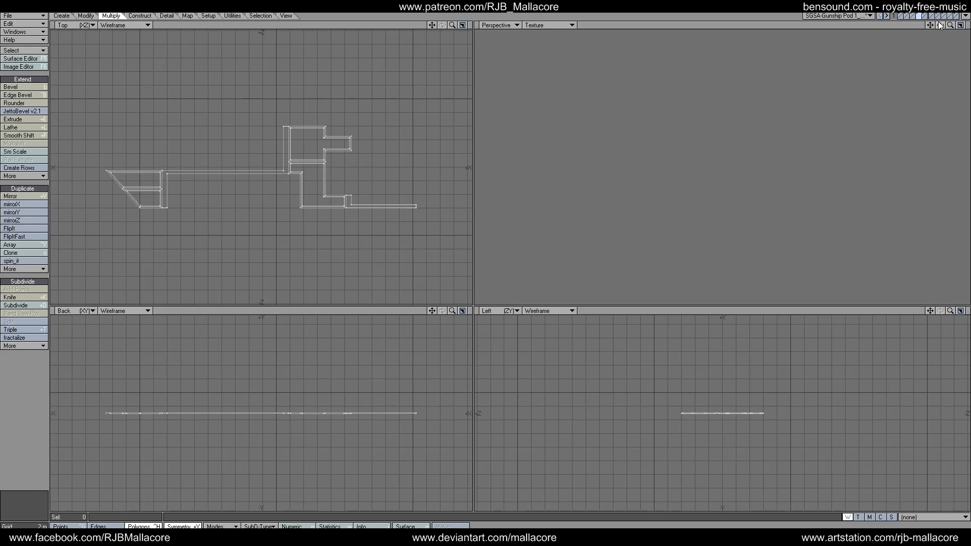
Step: Move the finished panels from the fourth layer into the second layer with the hull, and merge points using the automatic range
drag(940, 24, 938, 8)
click(908, 15)
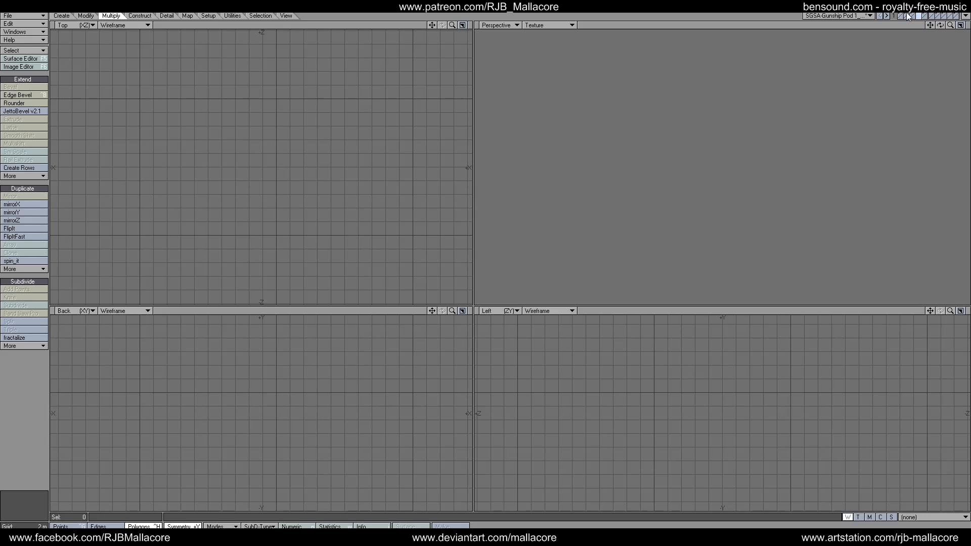
click(905, 16)
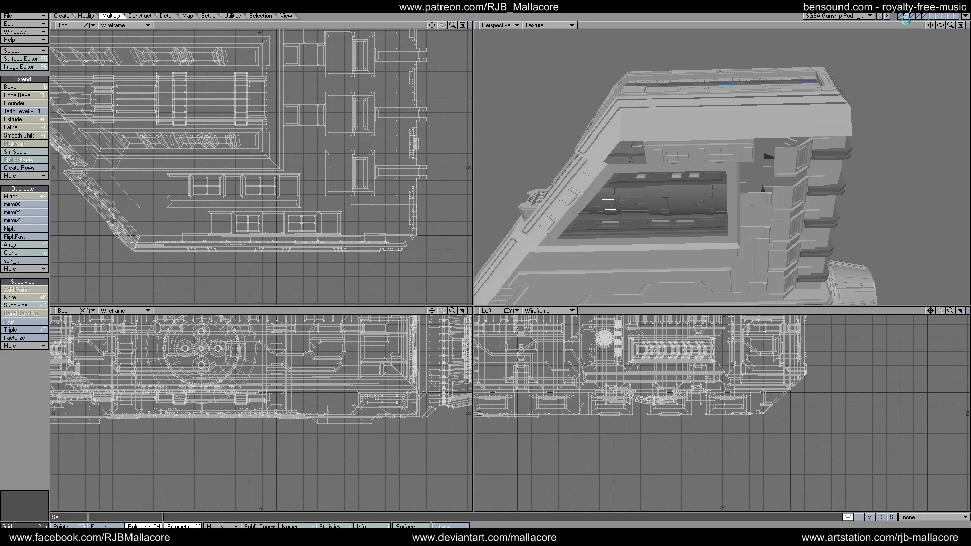
mouse_move(940, 24)
mouse_down()
mouse_move(925, 5)
mouse_move(940, 26)
mouse_up()
key(m)
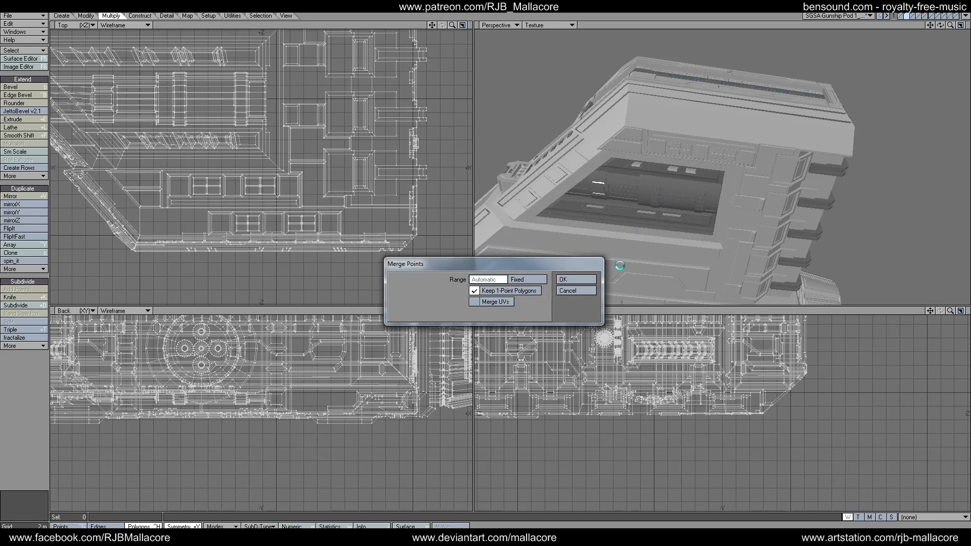
click(577, 280)
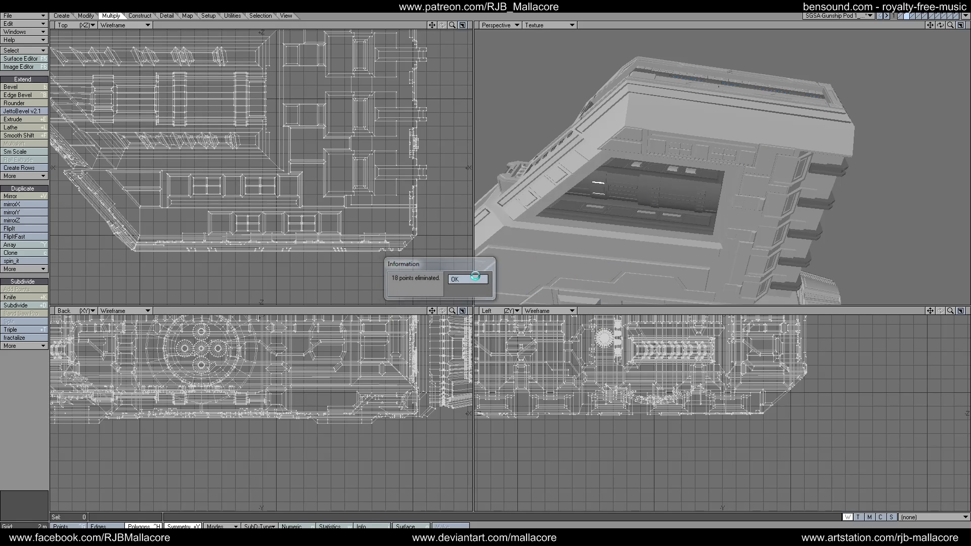
click(473, 279)
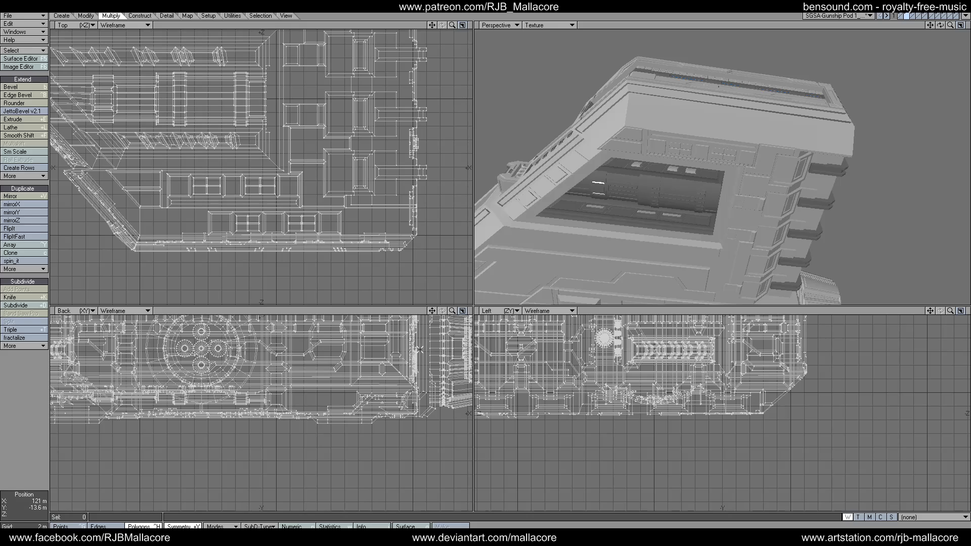
Step: Select the narrow frame strips from the underside bay's long edge around the hull side to the upper bay's long and end edges
click(143, 526)
click(666, 243)
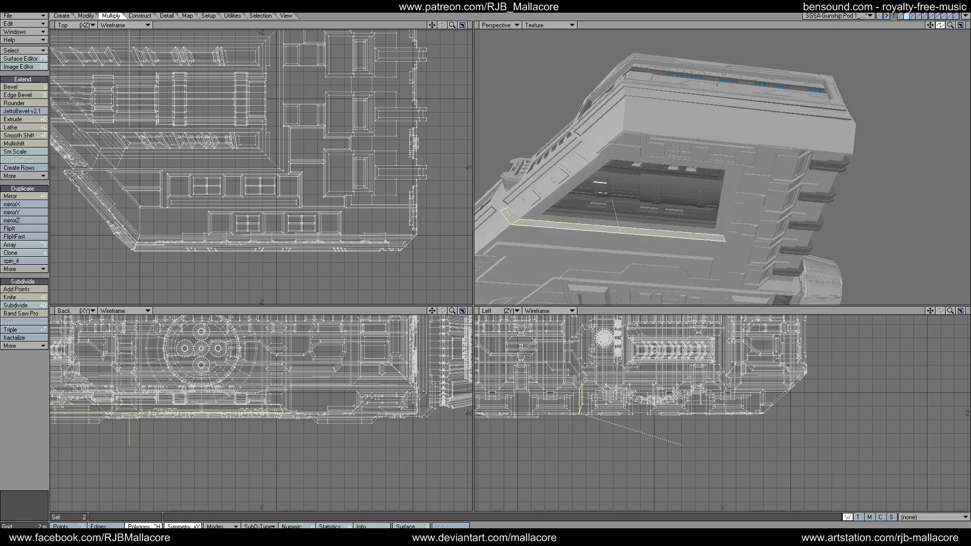
mouse_move(939, 25)
mouse_down()
mouse_move(939, 47)
mouse_move(930, 25)
mouse_move(904, 26)
mouse_move(944, 32)
mouse_up()
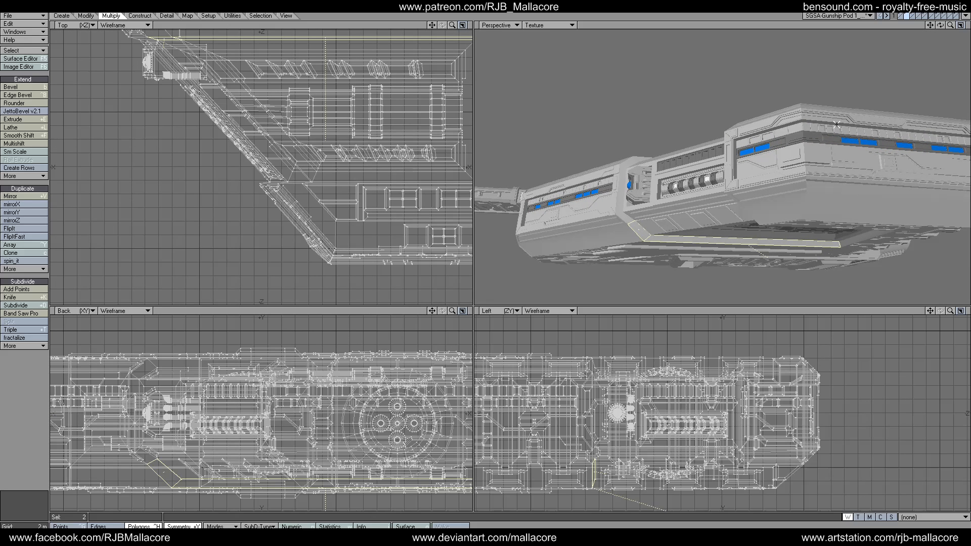
click(628, 217)
click(621, 199)
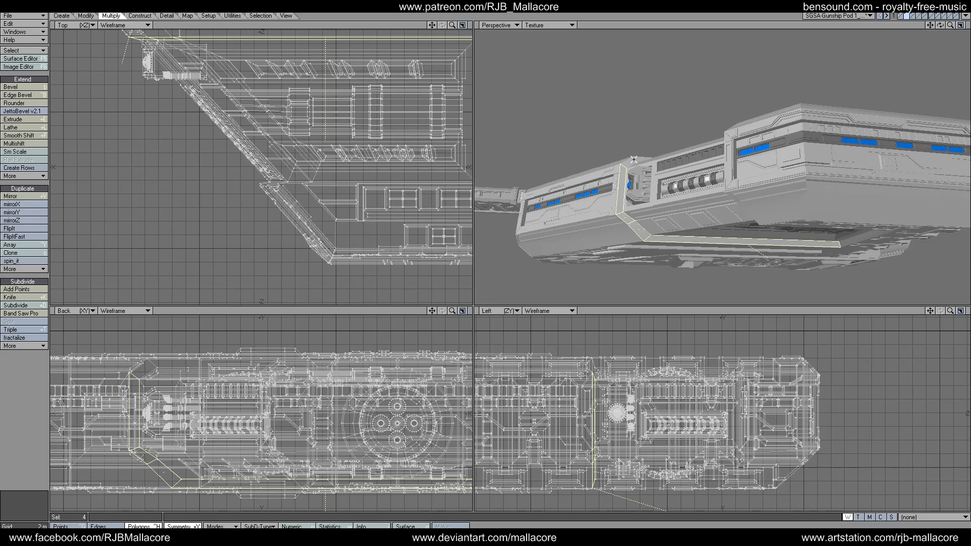
click(631, 161)
drag(939, 25, 831, 74)
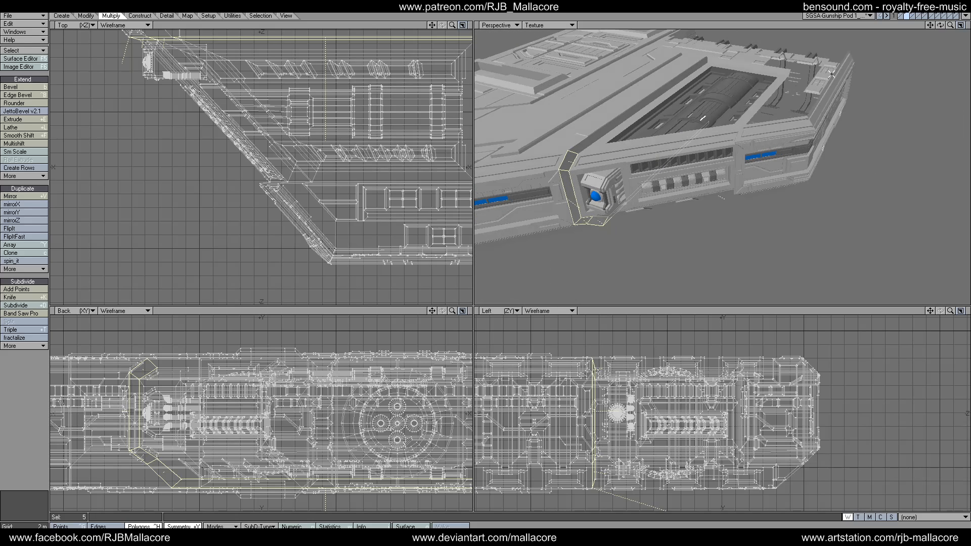
click(617, 119)
click(725, 64)
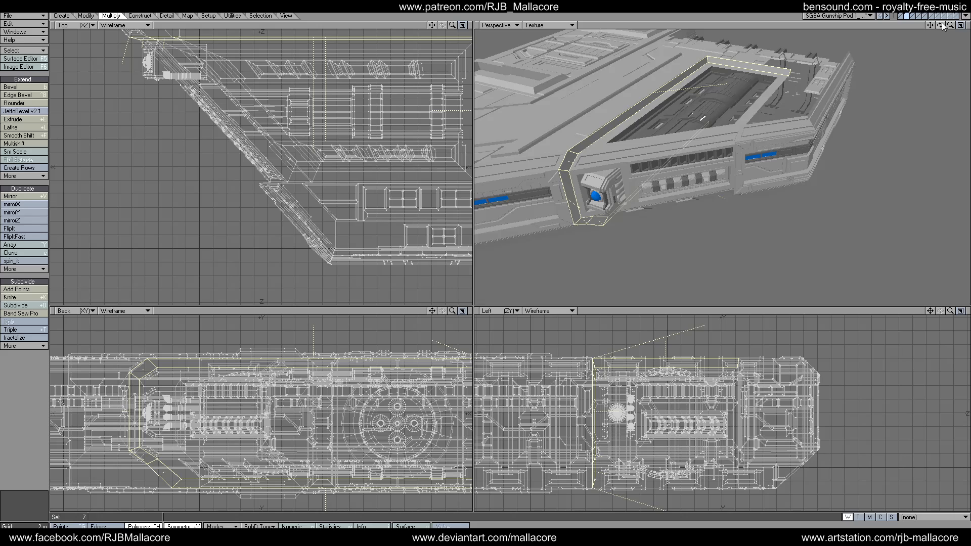
Step: Add the strips beyond the upper bay's end, down the hull side and around the underside bay's end to close the frame loop
drag(940, 26, 898, 38)
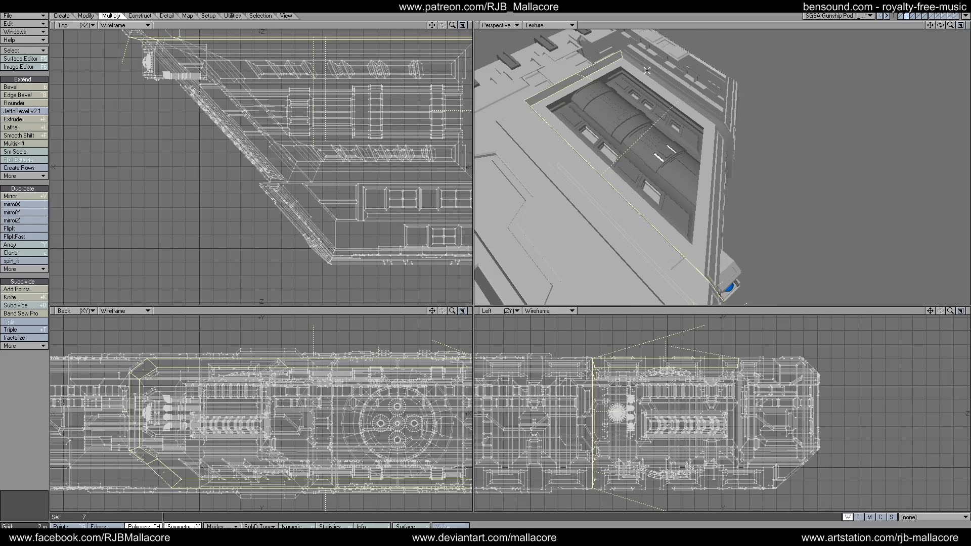
click(737, 154)
click(727, 134)
click(732, 150)
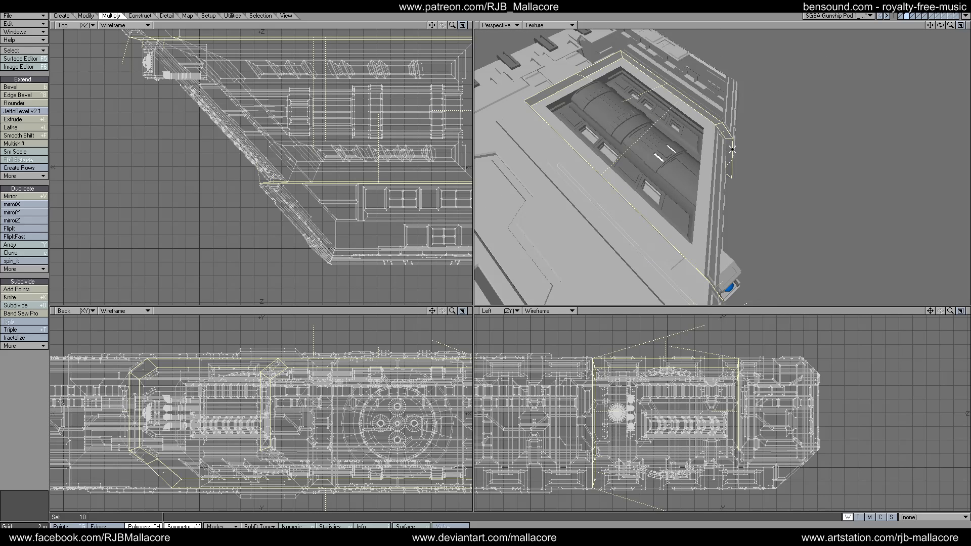
drag(940, 25, 891, 52)
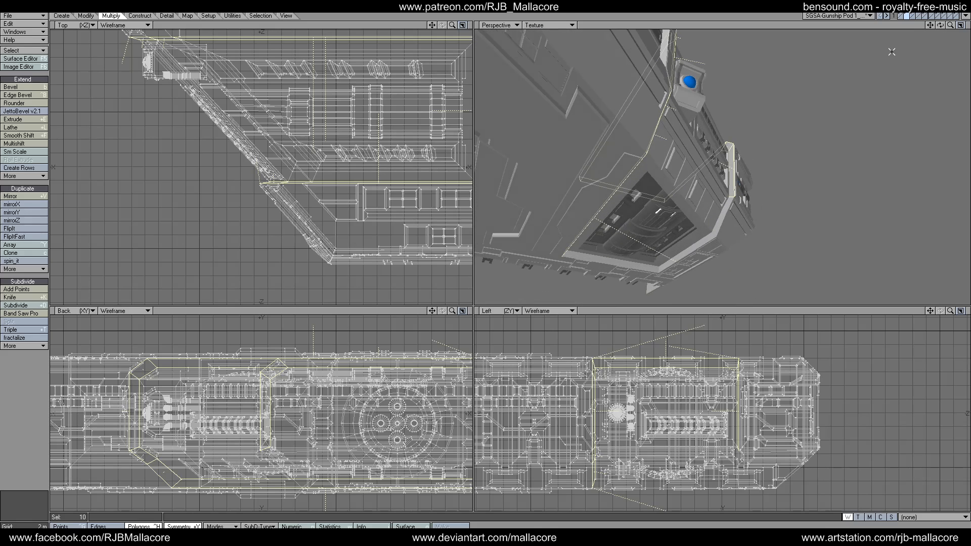
click(713, 235)
click(696, 248)
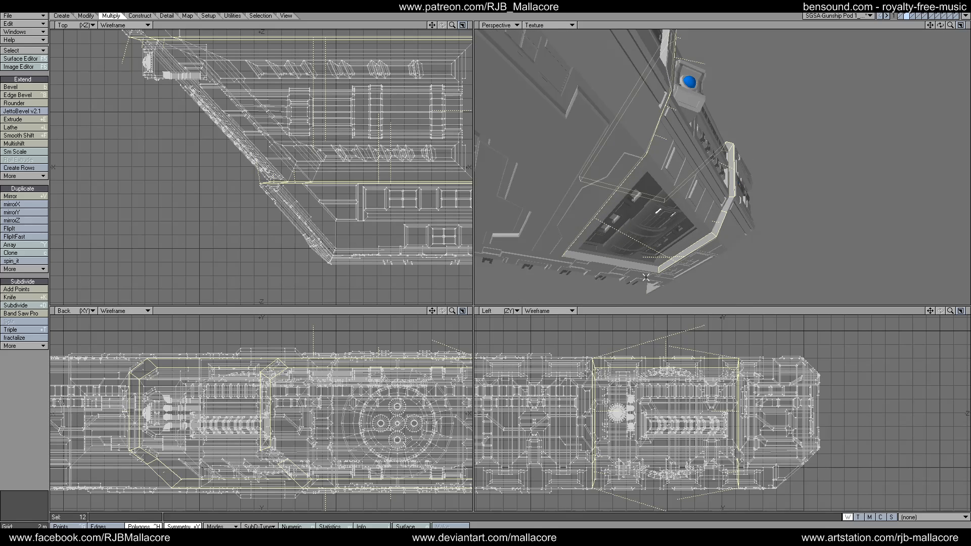
click(621, 265)
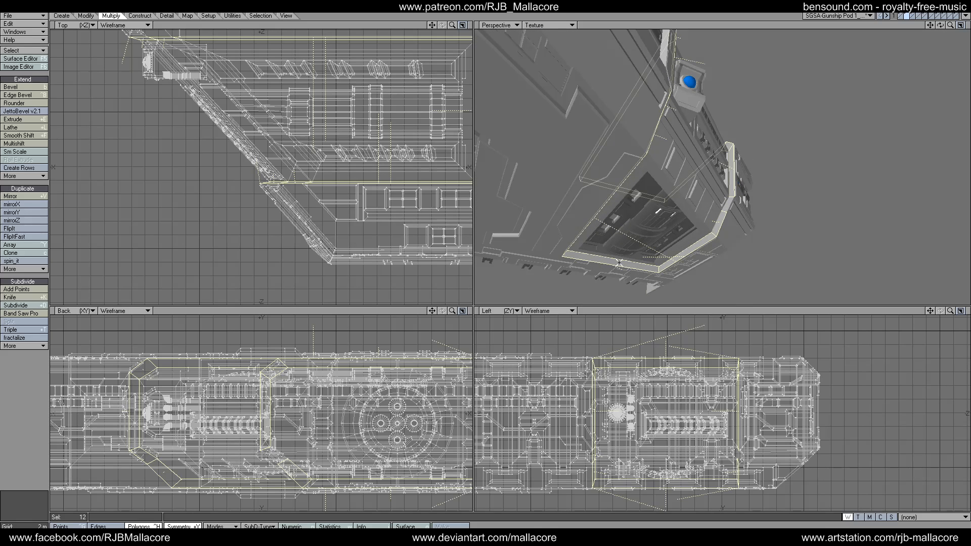
Step: Try to multishift the selected frame strips with a 300 mm inset and merge the resulting polygons
click(22, 147)
key(n)
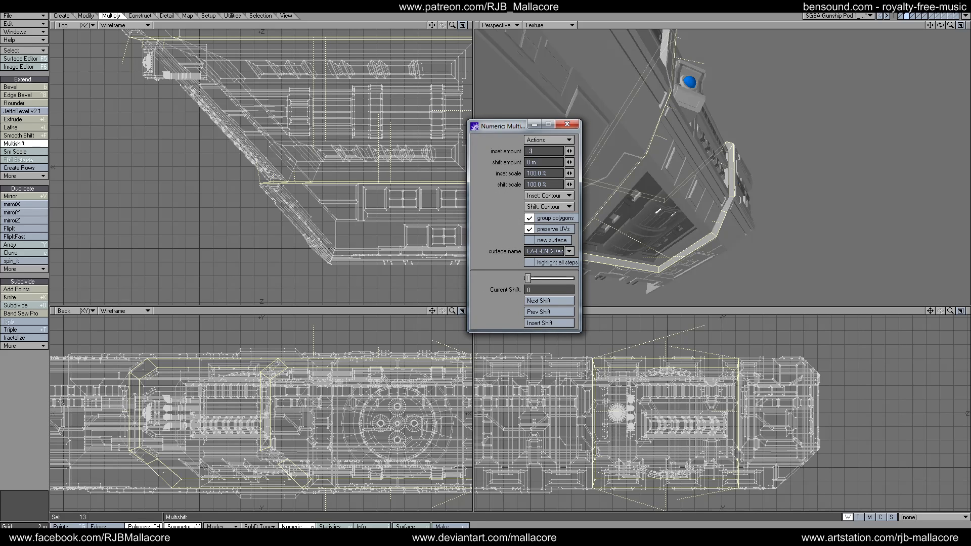
key(Tab)
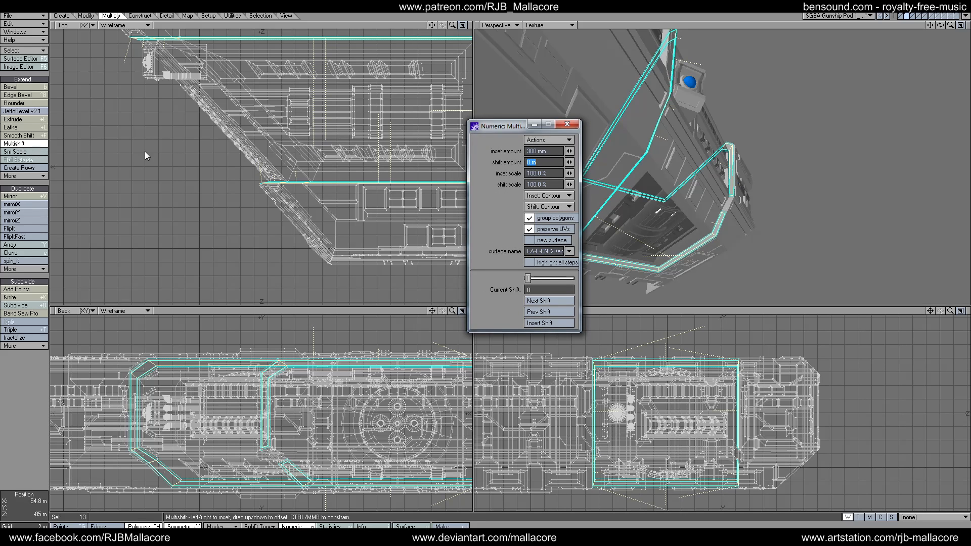
click(566, 125)
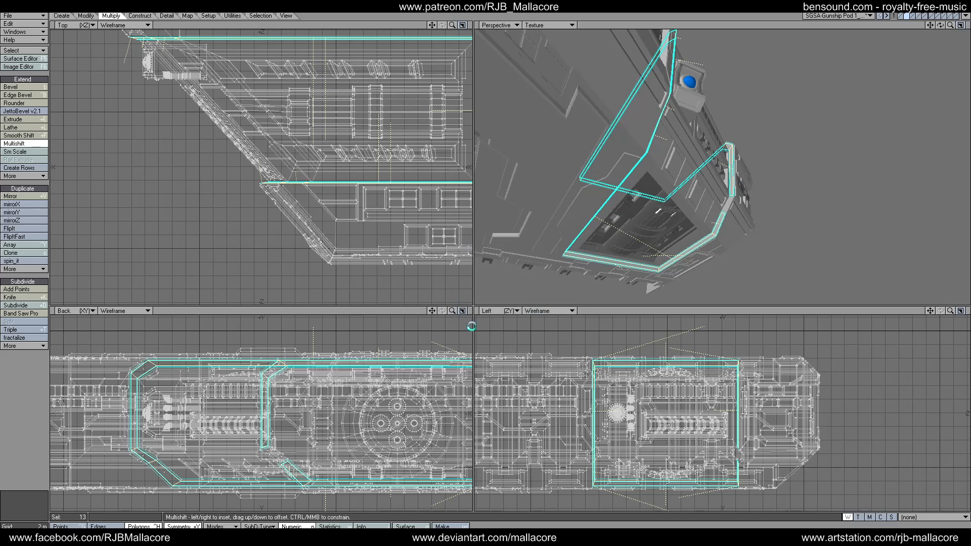
key(space)
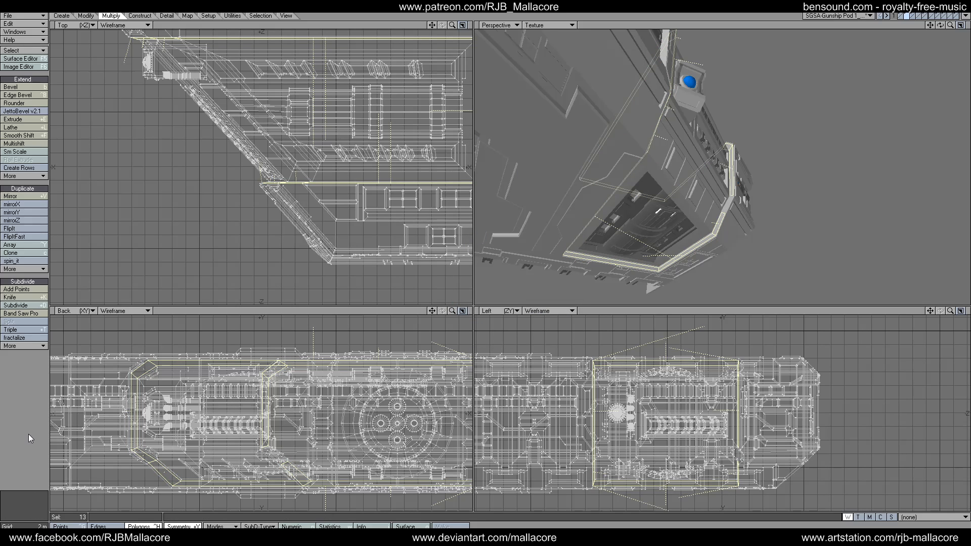
key(shift+z)
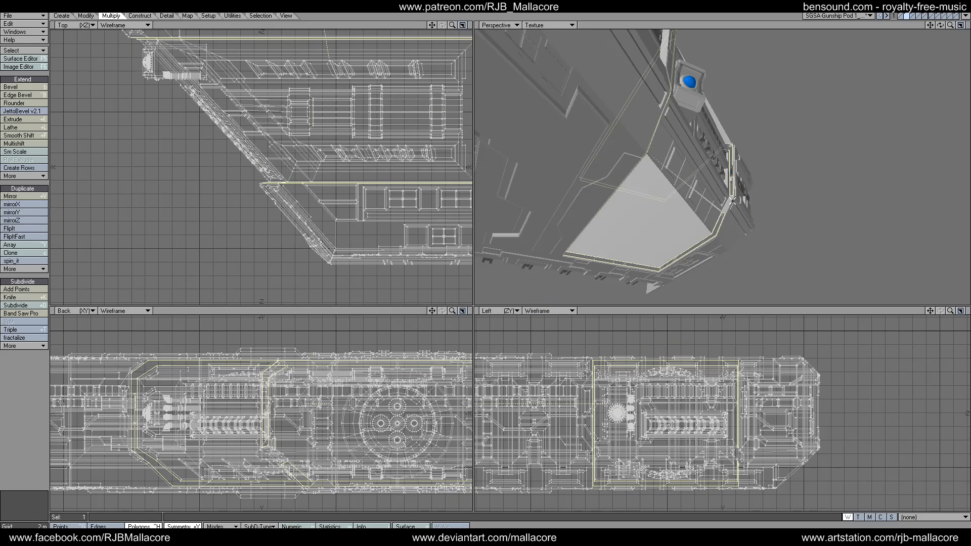
click(728, 202)
key(Delete)
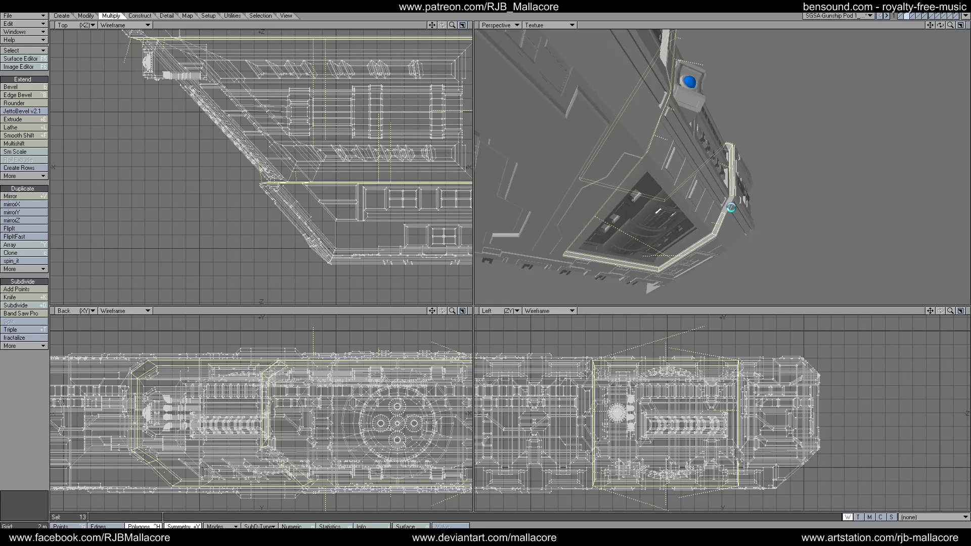
Step: Add the missing hull-side strip to the frame selection and multishift the closed loop with a 400 mm inset and 0 m shift
drag(730, 207, 729, 207)
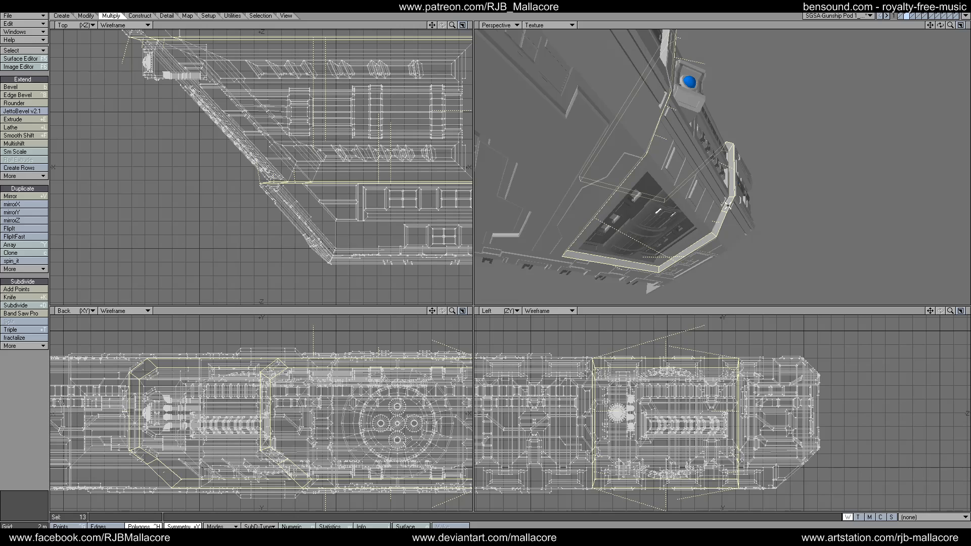
click(21, 144)
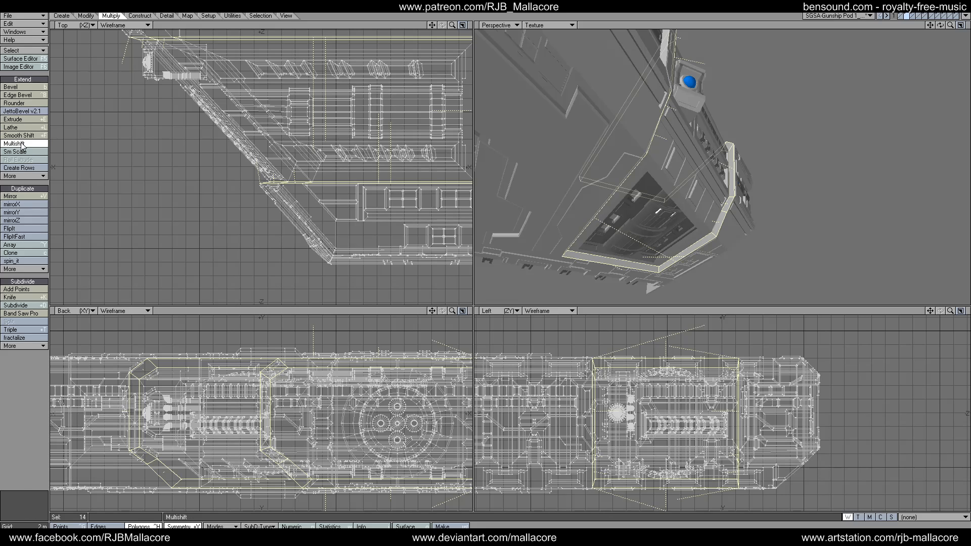
text(n300mm)
key(Tab)
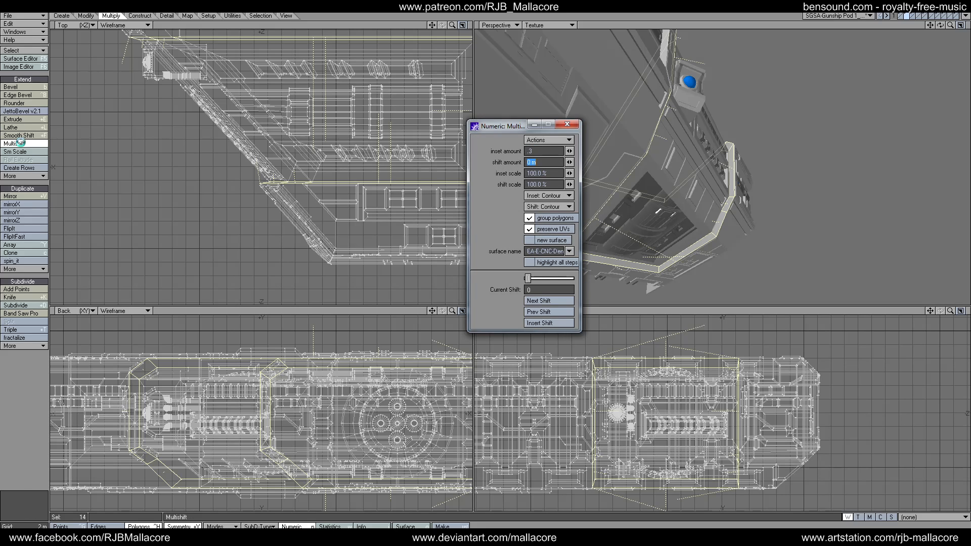
click(566, 125)
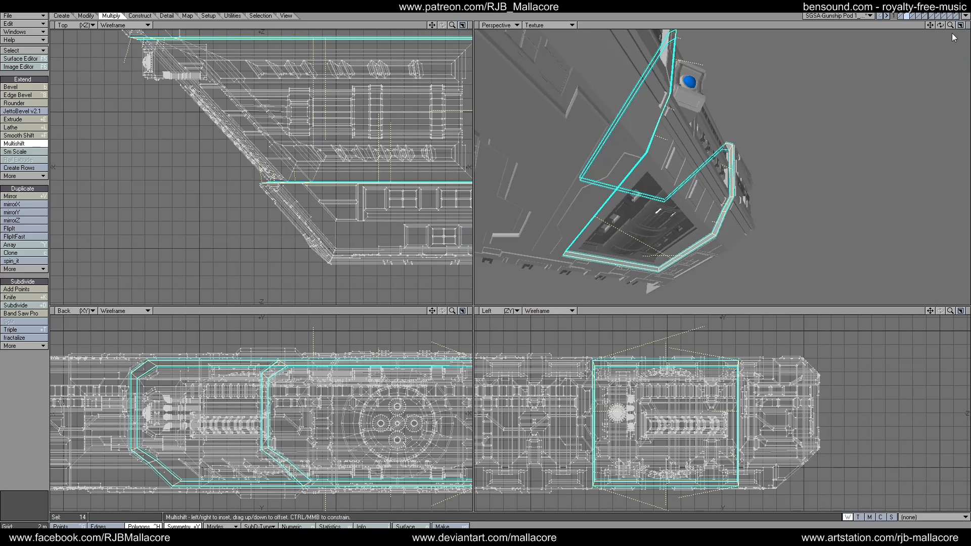
drag(940, 25, 627, 76)
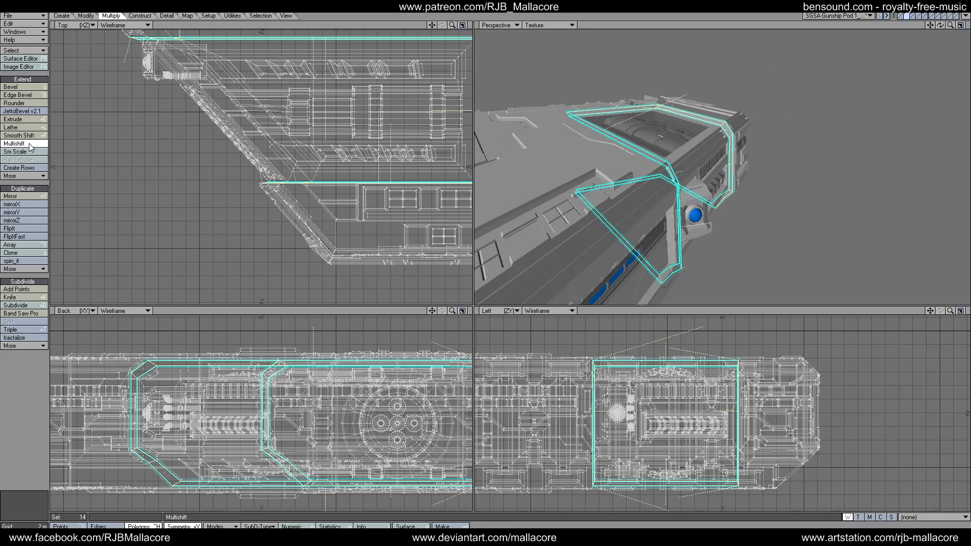
key(n)
key(Tab)
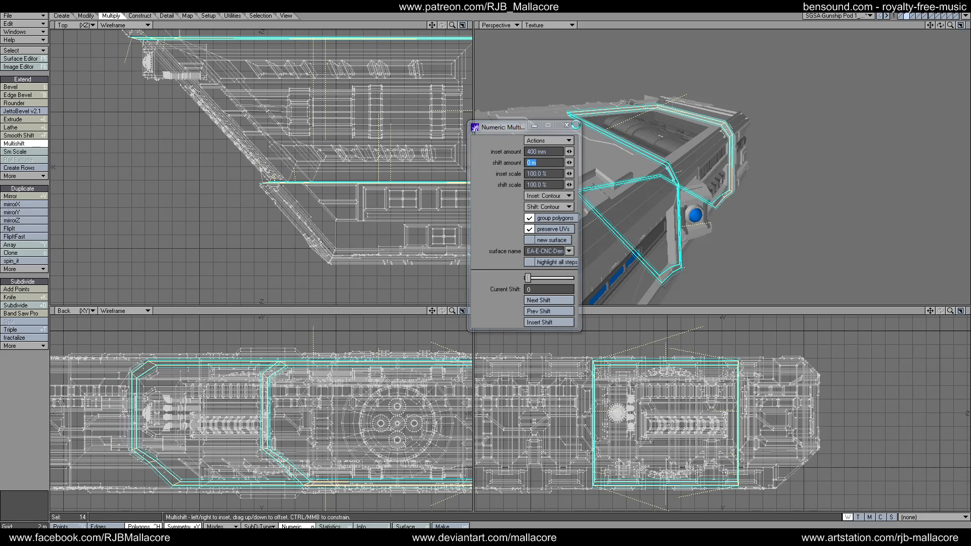
click(566, 125)
key(space)
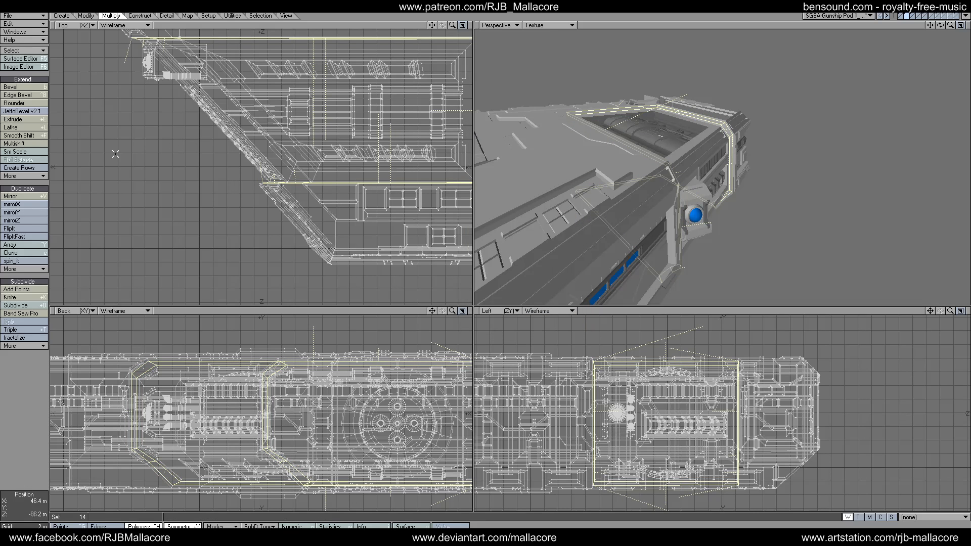
Step: Multishift the inset frame loop with 0 m inset and -300 mm shift to form a groove, and clear the selection
click(38, 144)
text(n)
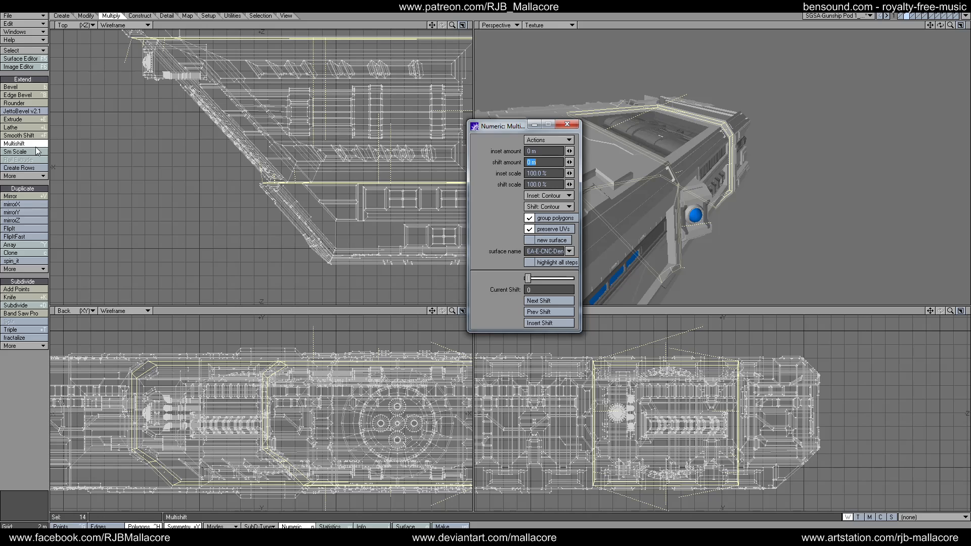
text(-.3)
key(Tab)
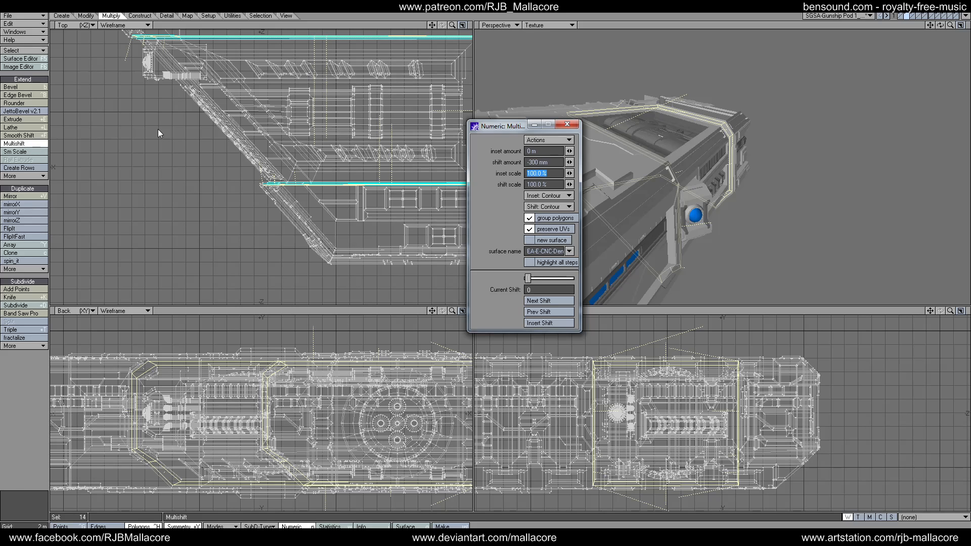
click(567, 124)
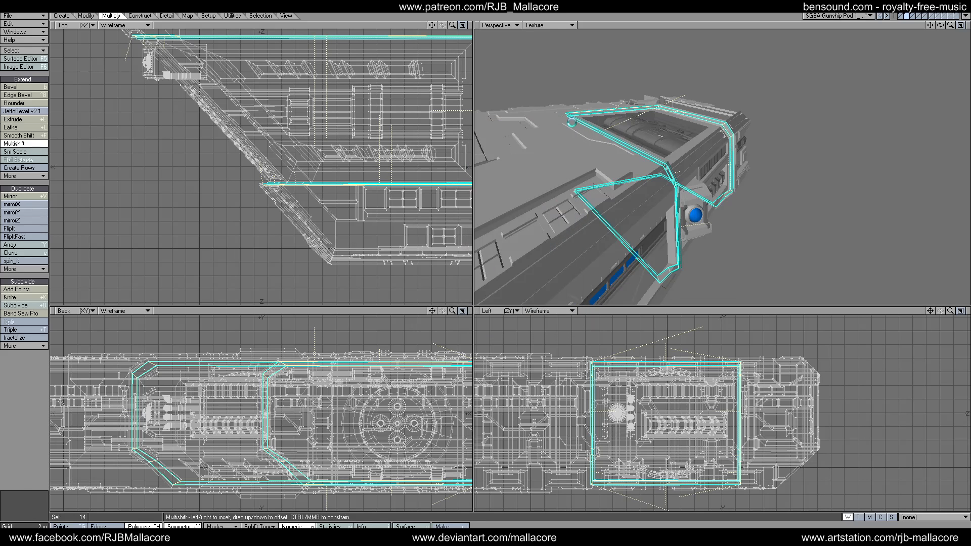
key(space)
click(35, 389)
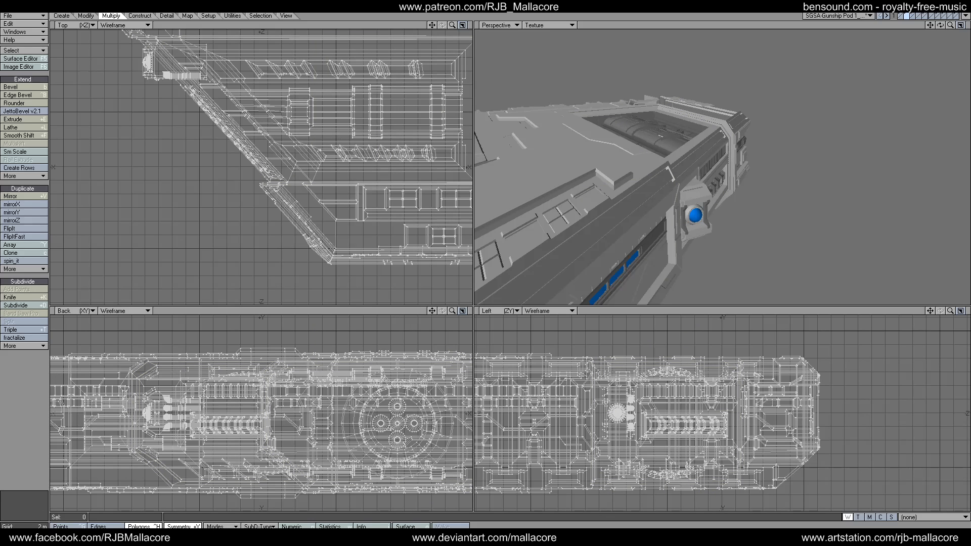
Step: Select the four border polygons surrounding the upper bay opening
drag(939, 25, 879, 61)
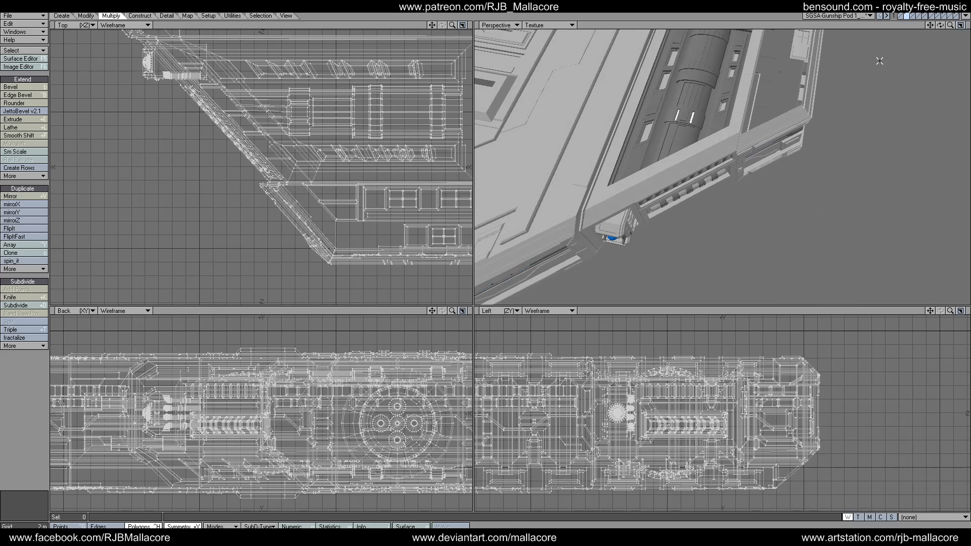
click(603, 183)
click(671, 165)
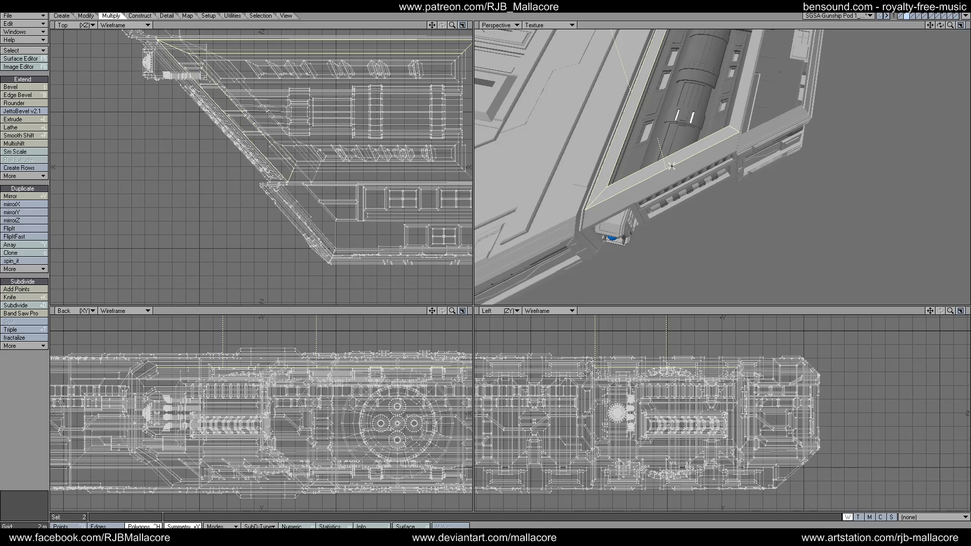
click(742, 107)
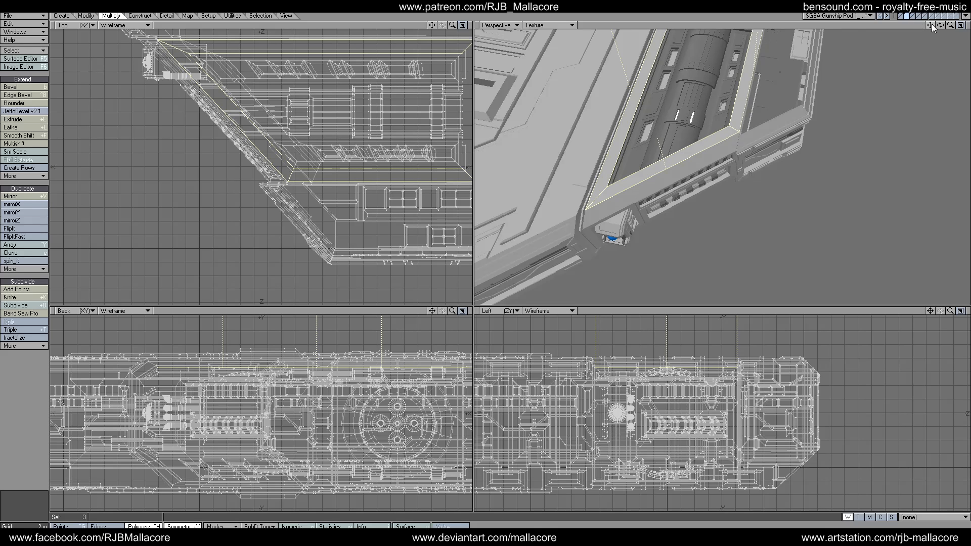
drag(931, 25, 936, 95)
click(752, 78)
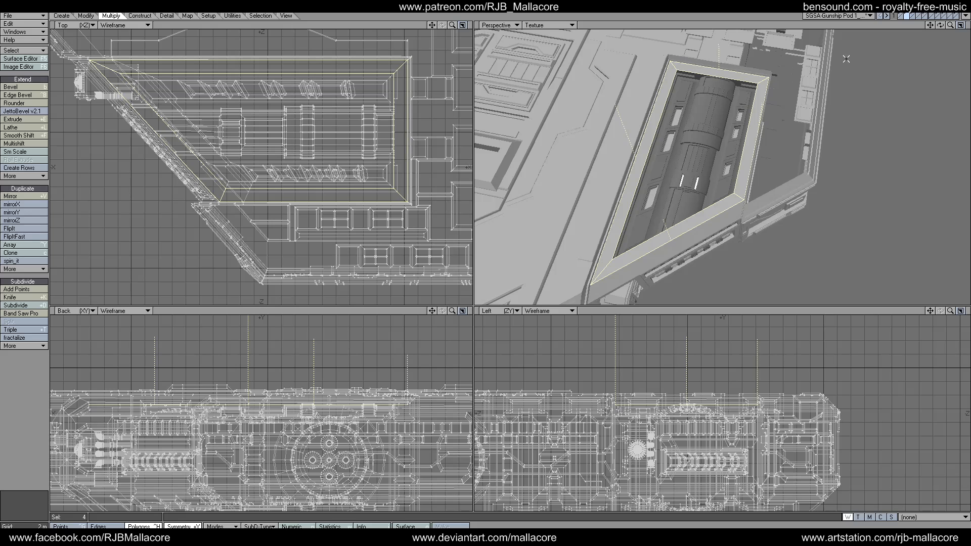
Step: Add the four border polygons surrounding the underside bay opening to the selection
mouse_move(940, 25)
mouse_down()
mouse_move(943, 70)
mouse_move(934, 32)
mouse_up()
click(688, 145)
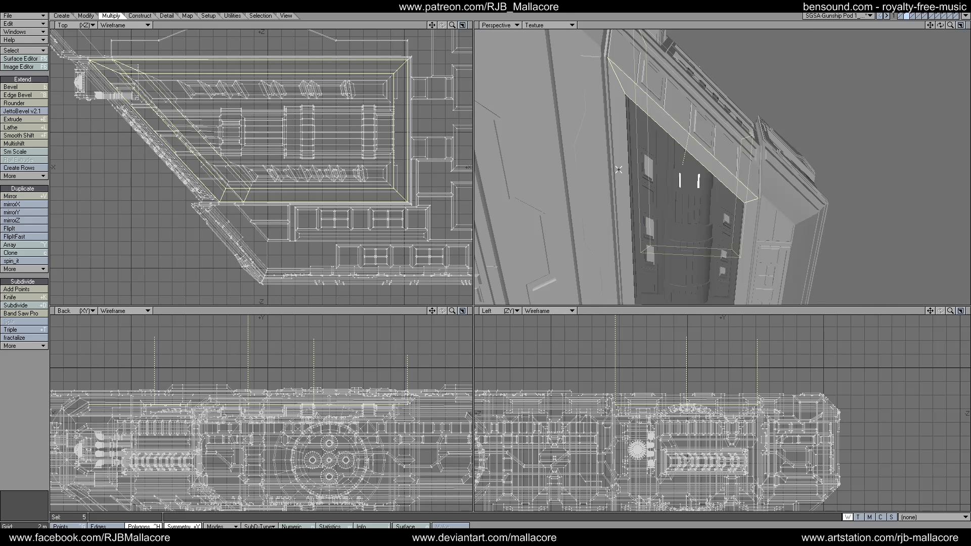
click(619, 170)
click(748, 231)
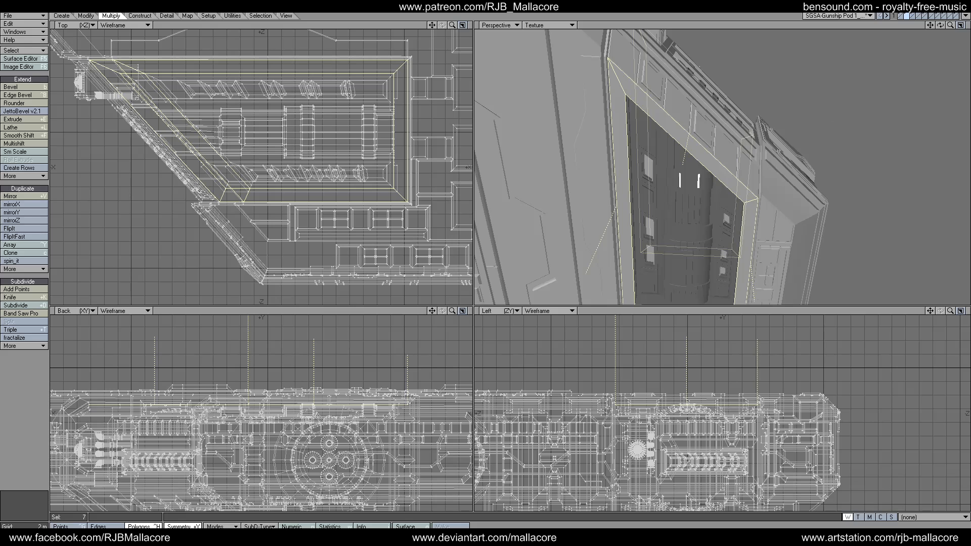
drag(930, 25, 946, 2)
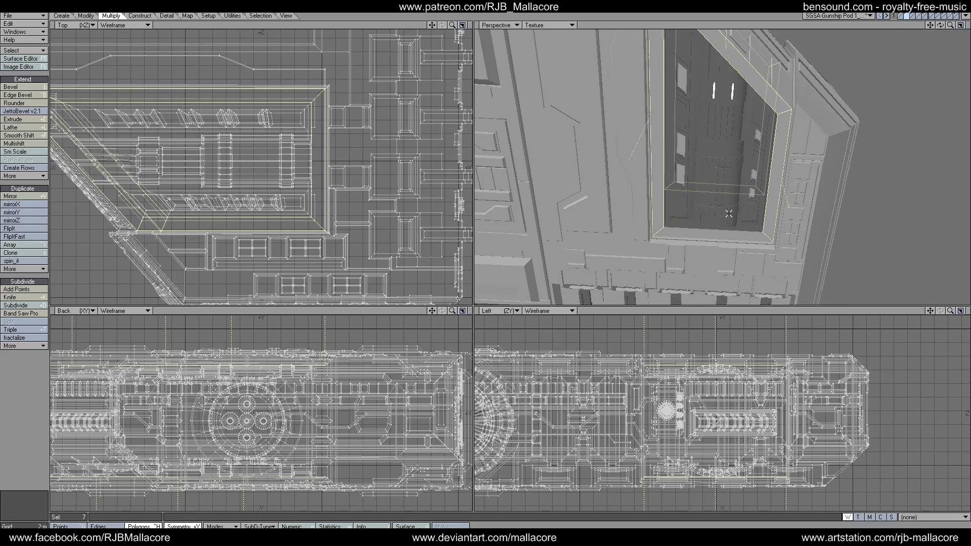
click(709, 233)
Step: Bevel the eight bay border polygons with 50 mm shift and 50 mm inset, and clear the selection
key(b)
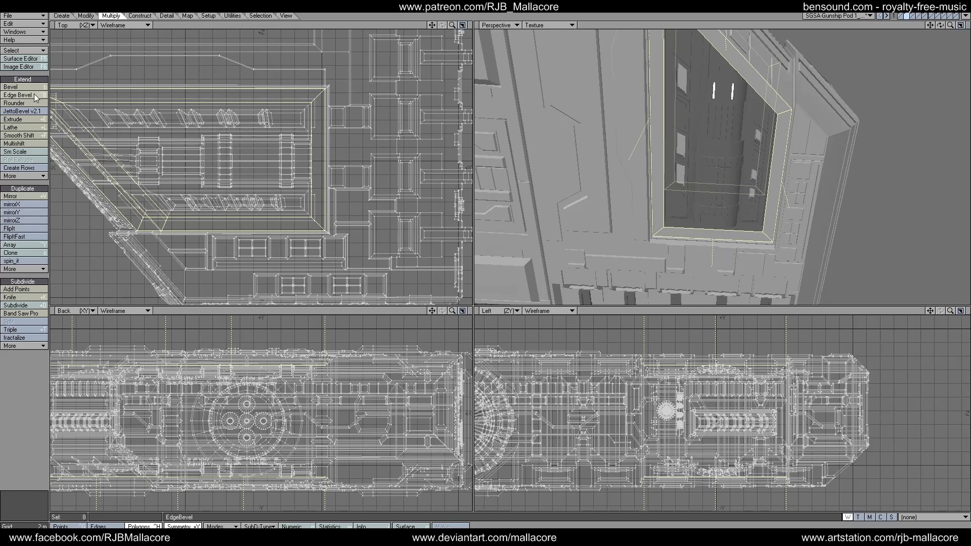
key(n)
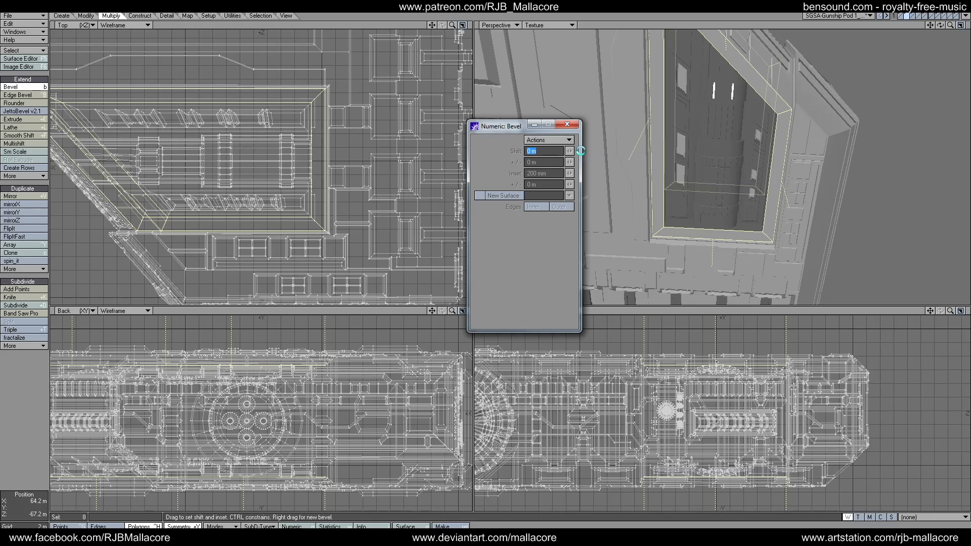
text(.5)
key(Tab)
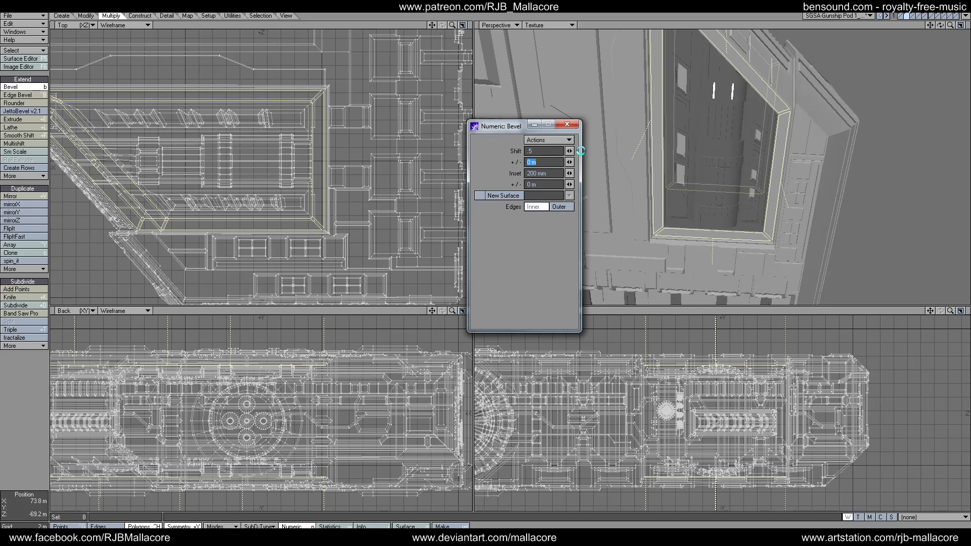
key(Tab)
key(BackSpace)
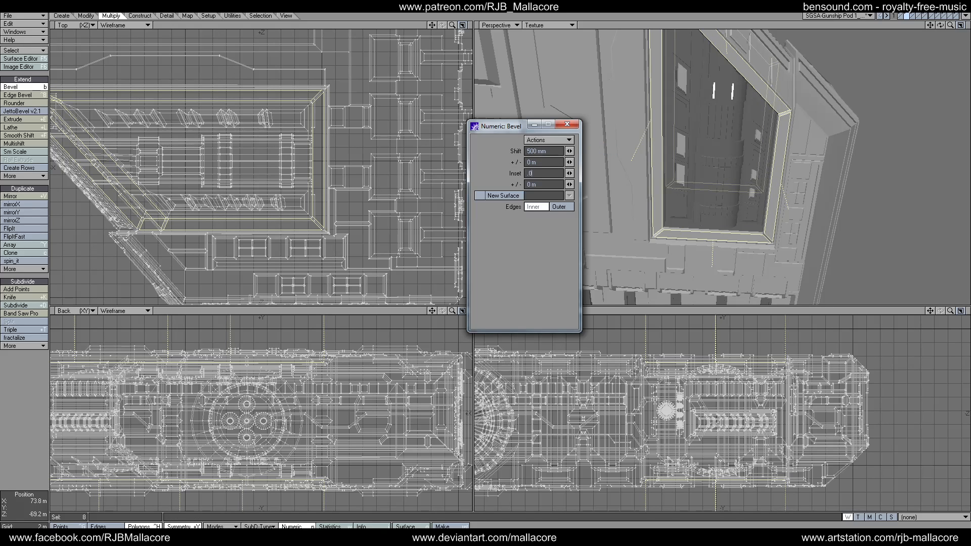
key(Tab)
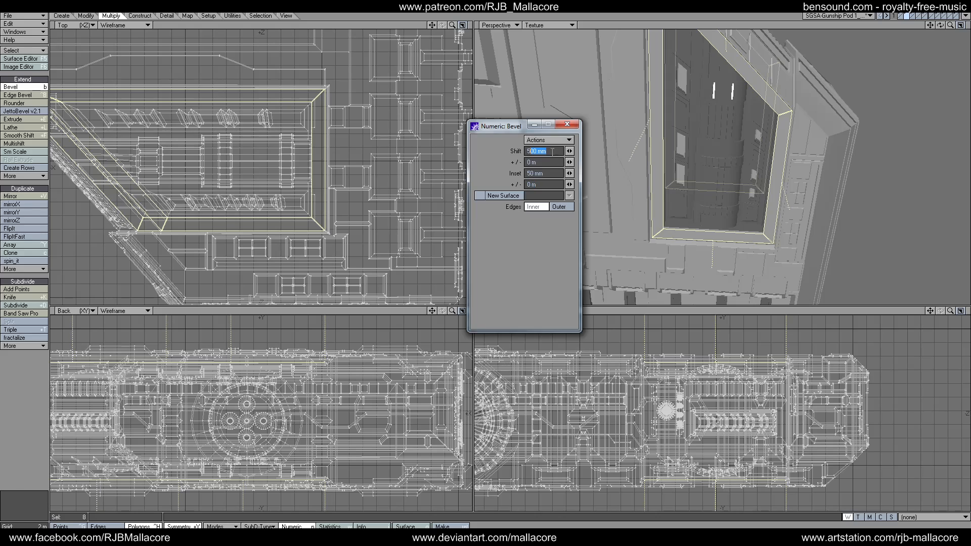
text(.05)
key(Tab)
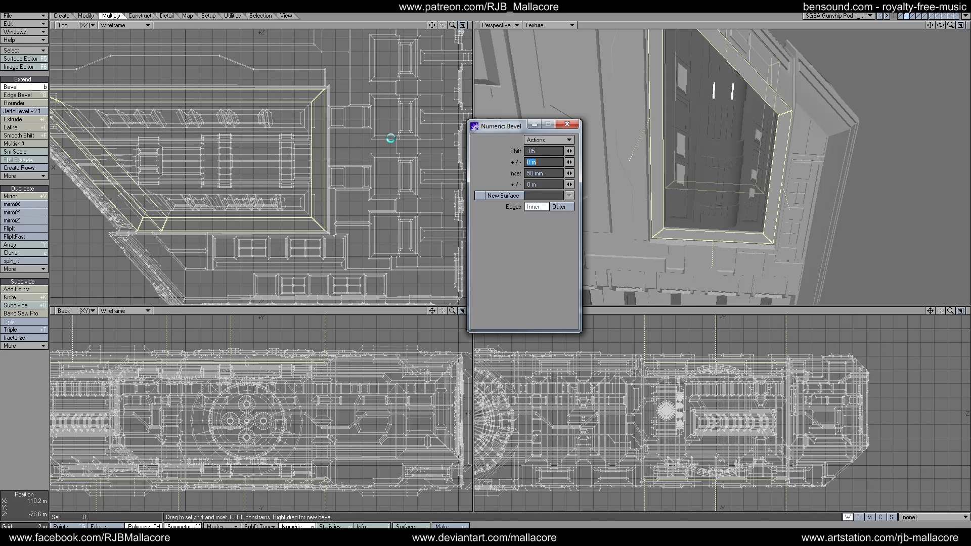
click(566, 124)
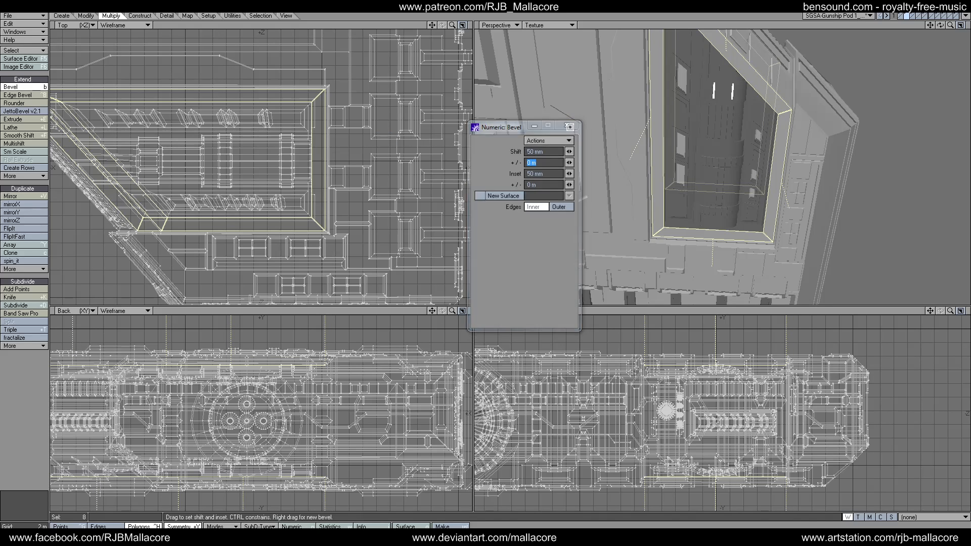
key(space)
click(22, 388)
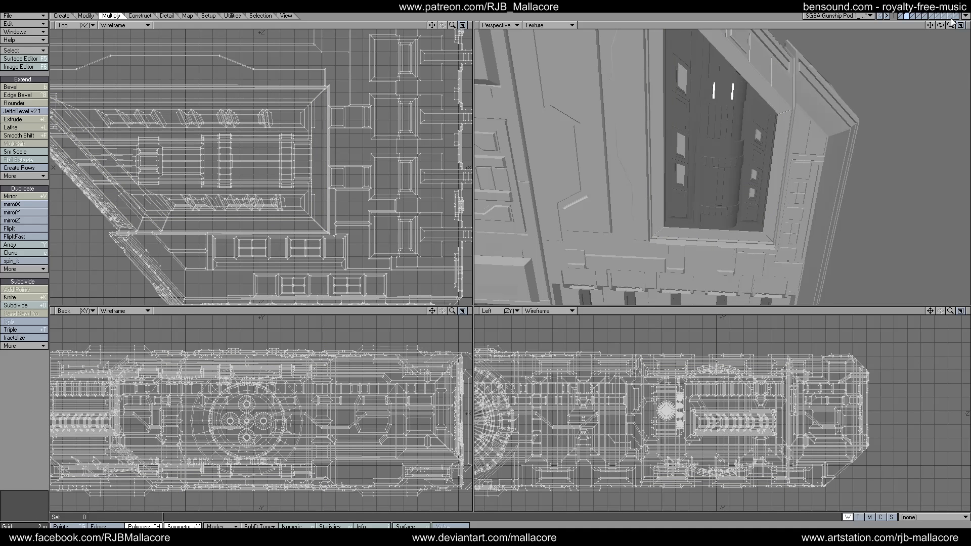
Step: Bring up the flat panel outline in the third layer, and activate the empty fourth layer with that outline as background
drag(939, 24, 911, 62)
click(908, 16)
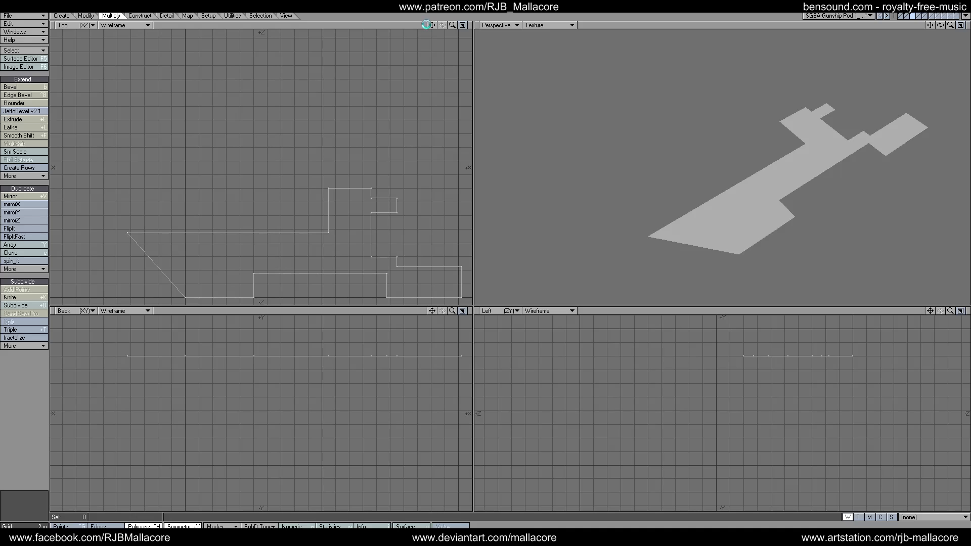
mouse_move(431, 25)
mouse_down()
mouse_move(430, 1)
mouse_move(429, 25)
mouse_up()
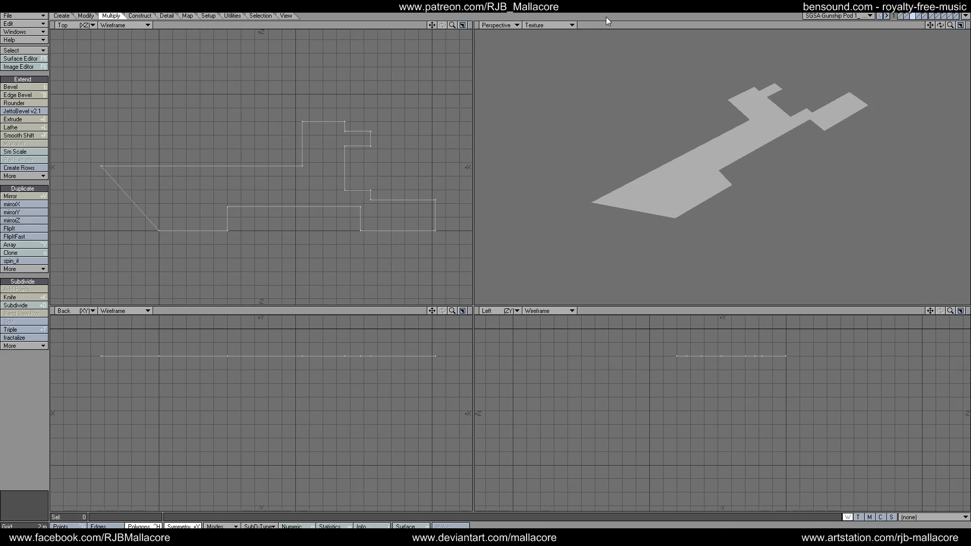
click(919, 16)
click(913, 18)
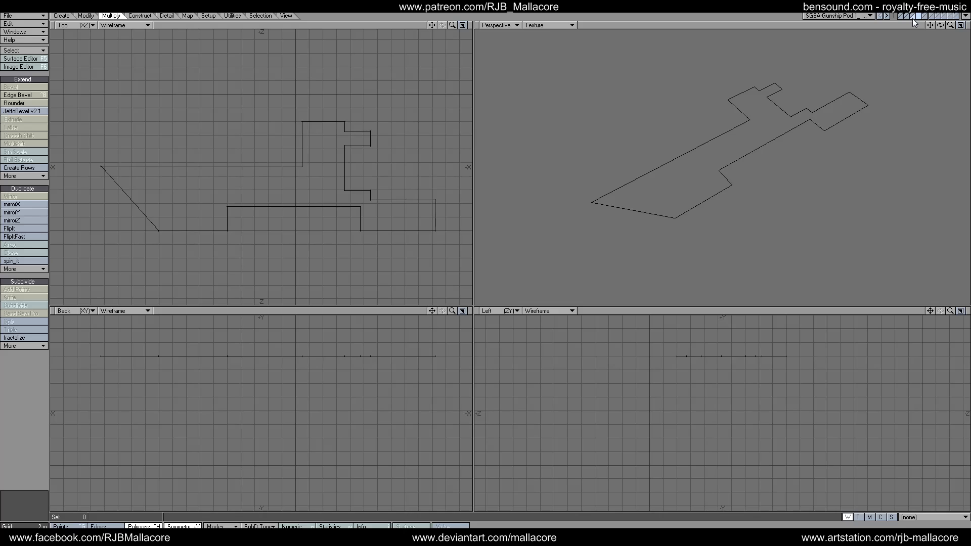
Step: Draw a flat box in the Top view overlapping the upper edge and outer end of the outline's lower-right arm
key(b)
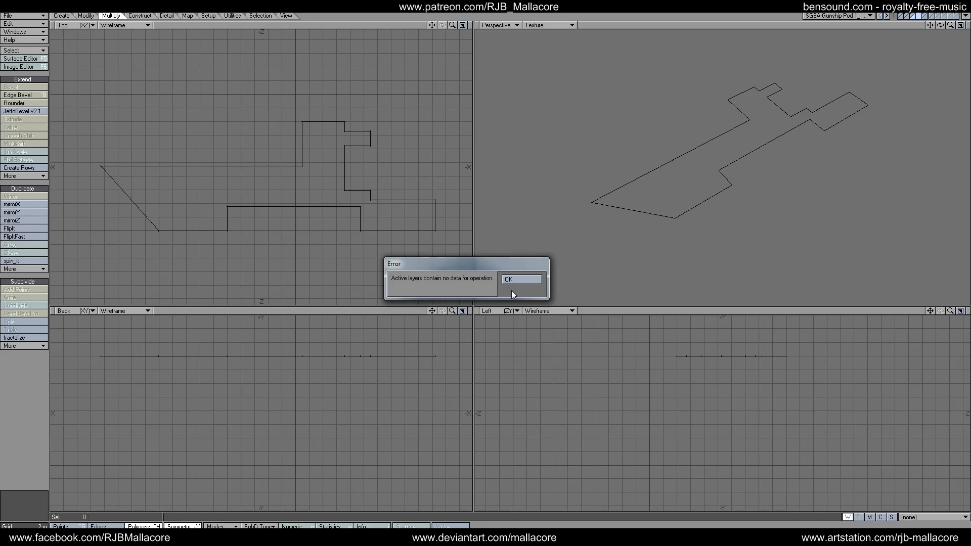
click(521, 279)
click(61, 16)
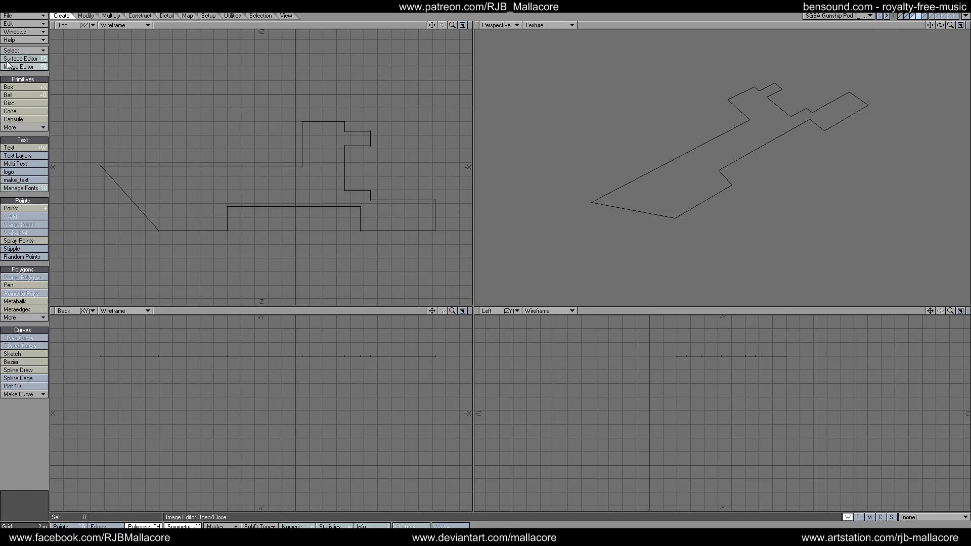
click(20, 86)
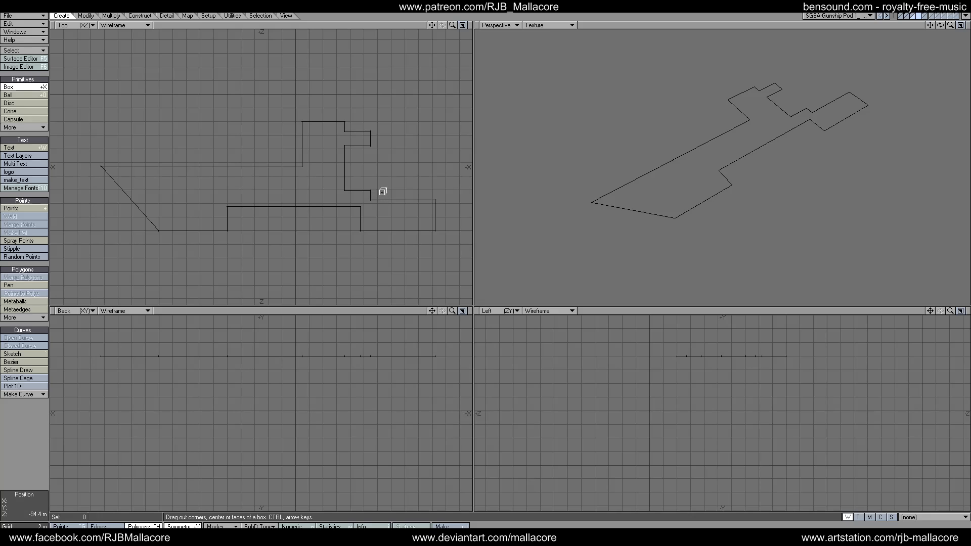
drag(381, 193, 457, 222)
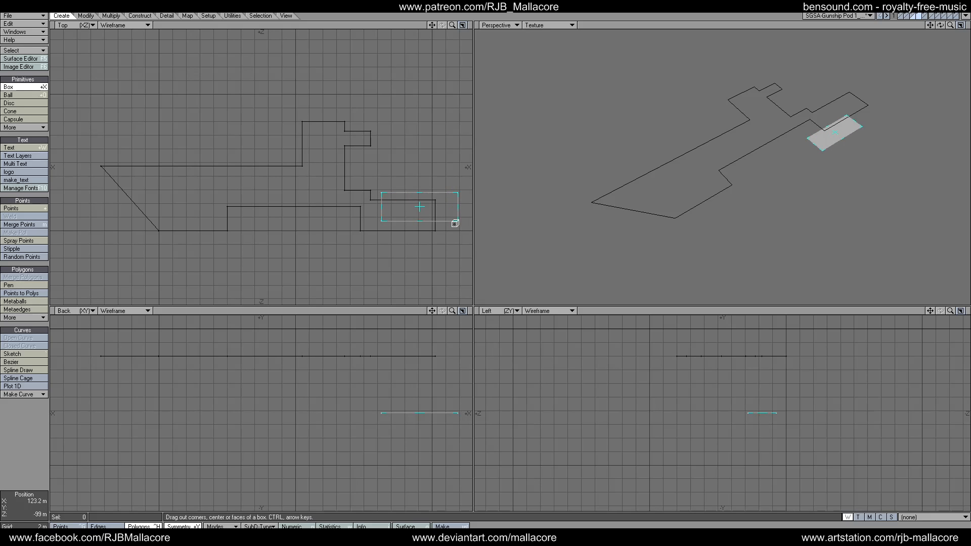
key(space)
Step: Slice the flat box lengthwise with the Knife tool, just below its middle in the Top view
click(85, 16)
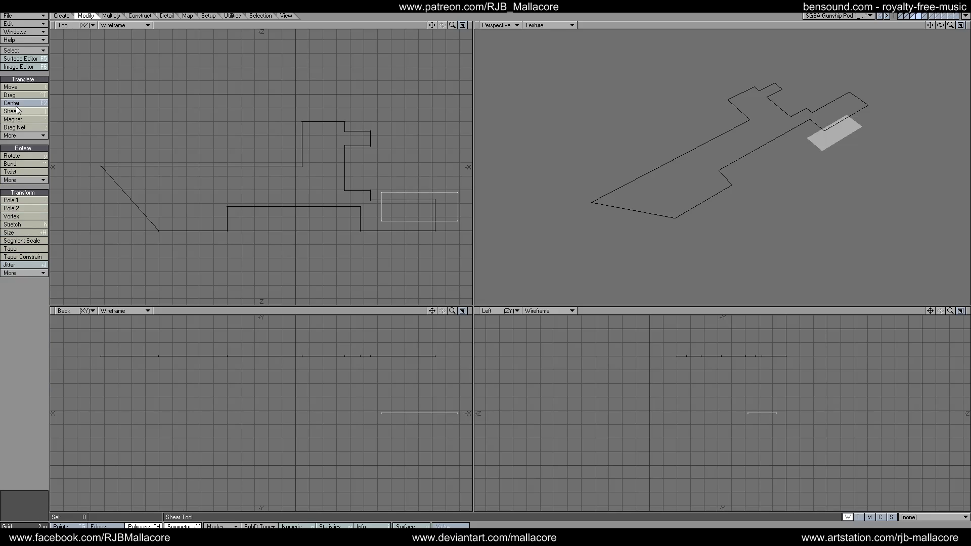
click(11, 96)
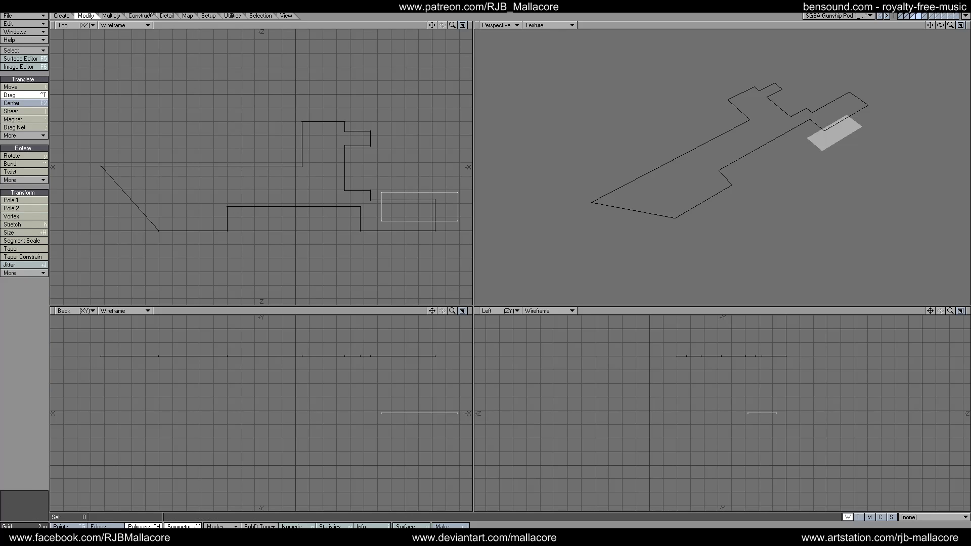
click(103, 16)
click(11, 297)
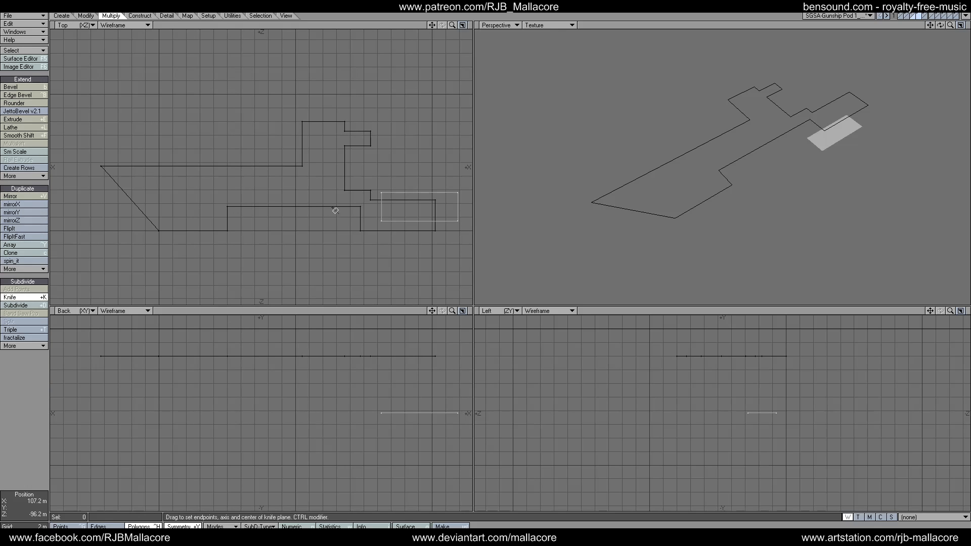
drag(475, 215, 455, 210)
key(space)
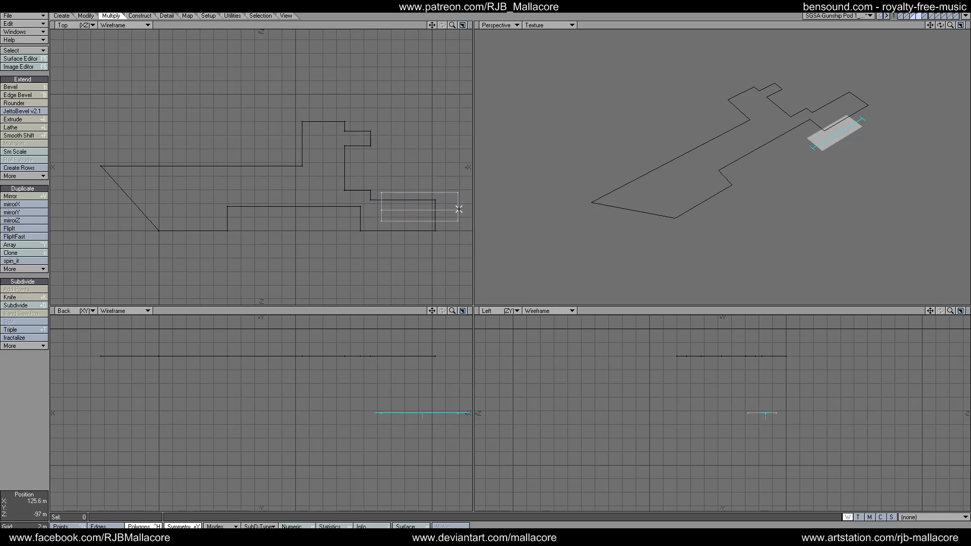
Step: Drag the box's lower-left corner point inward along the bottom edge to form a chamfered corner
click(86, 16)
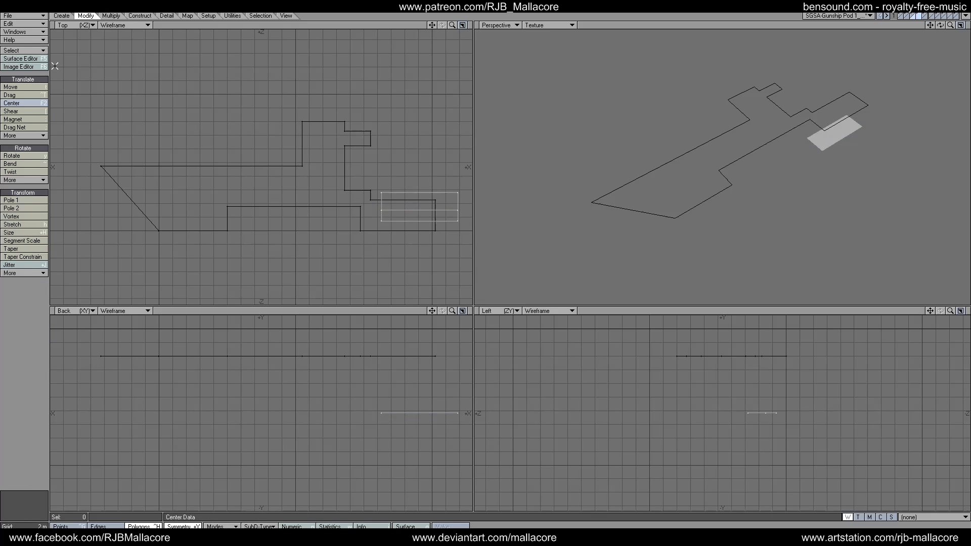
click(23, 95)
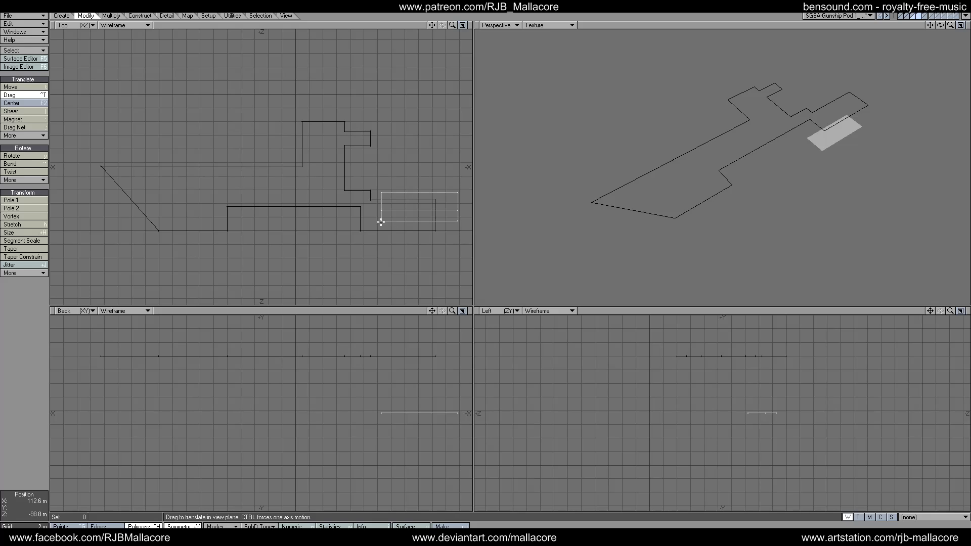
drag(381, 221, 394, 219)
click(393, 219)
drag(395, 220, 395, 221)
Step: Select the four points on the box's cut line and bottom edge, move them slightly downward, and clear the selection
key(ctrl+g)
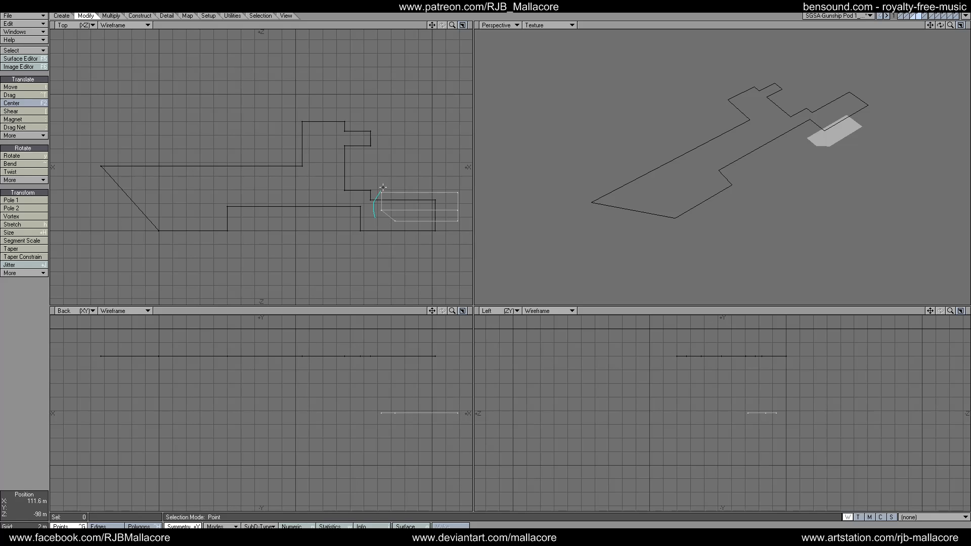
right_drag(401, 186, 401, 187)
right_drag(357, 223, 370, 207)
right_drag(461, 235, 372, 217)
key(t)
drag(376, 240, 377, 241)
drag(427, 218, 426, 219)
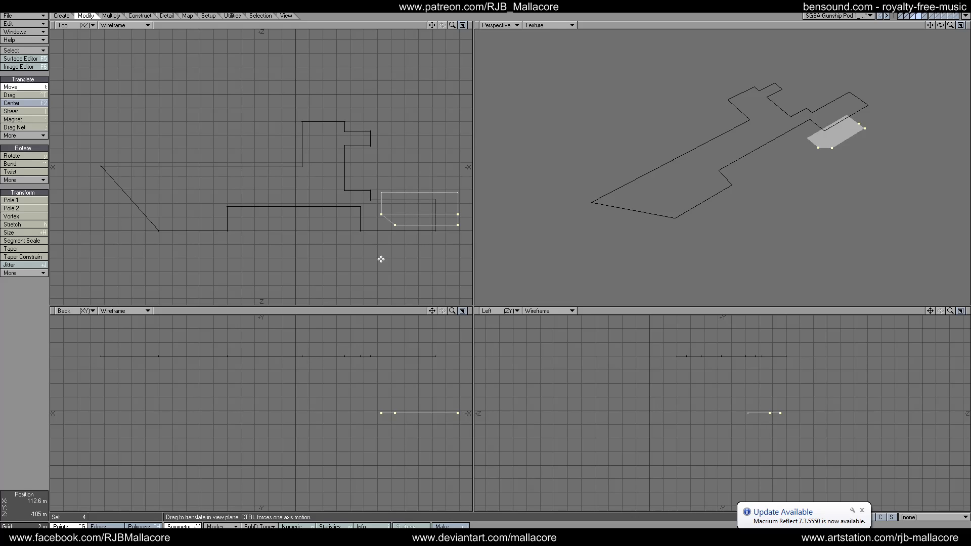
key(space)
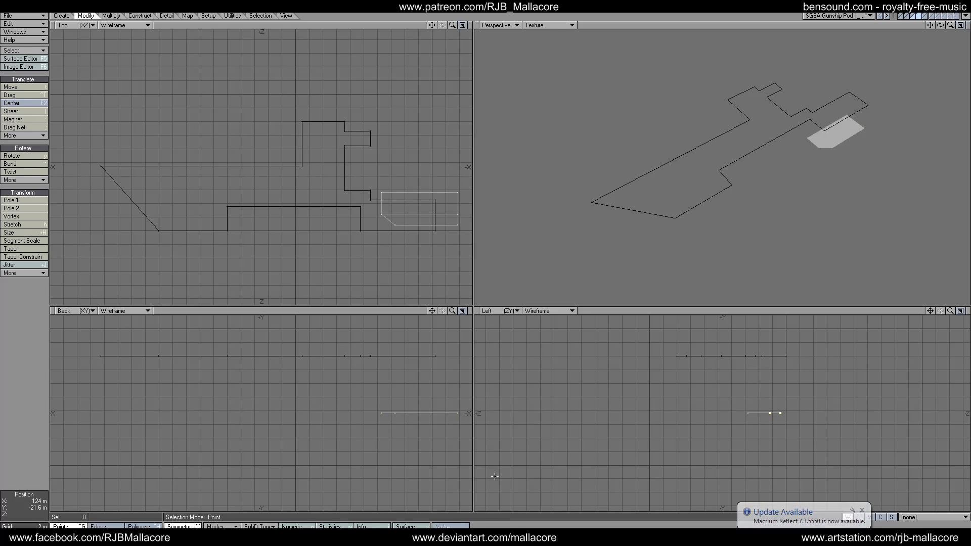
Step: Dismiss the update notification, and move the three points at the box's chamfered left end slightly outward
click(860, 510)
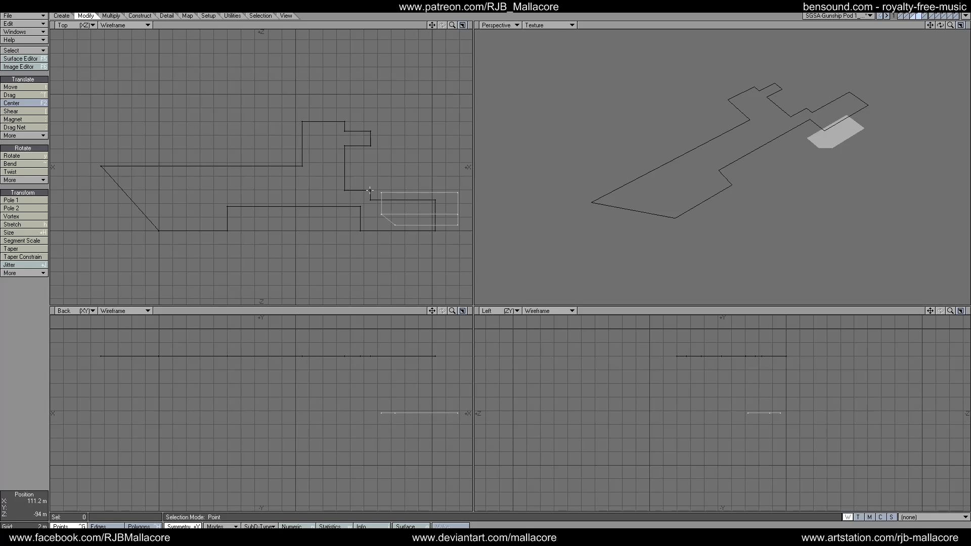
mouse_move(353, 202)
right_down()
mouse_move(390, 231)
mouse_move(390, 248)
mouse_move(383, 165)
mouse_move(402, 245)
mouse_move(361, 232)
right_up()
key(t)
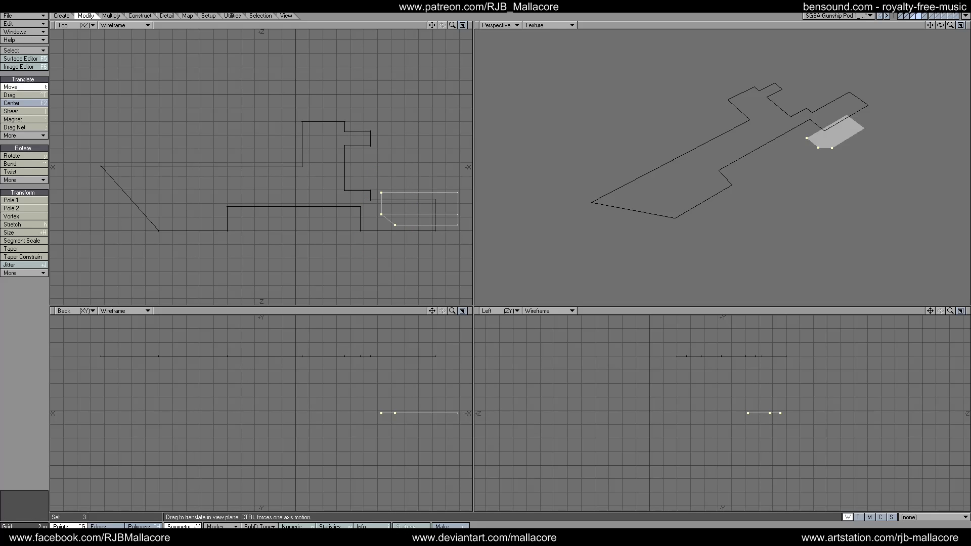
drag(367, 231, 361, 231)
Step: Merge the two polygons of the chamfered box into a single polygon, and return to point selection
click(158, 526)
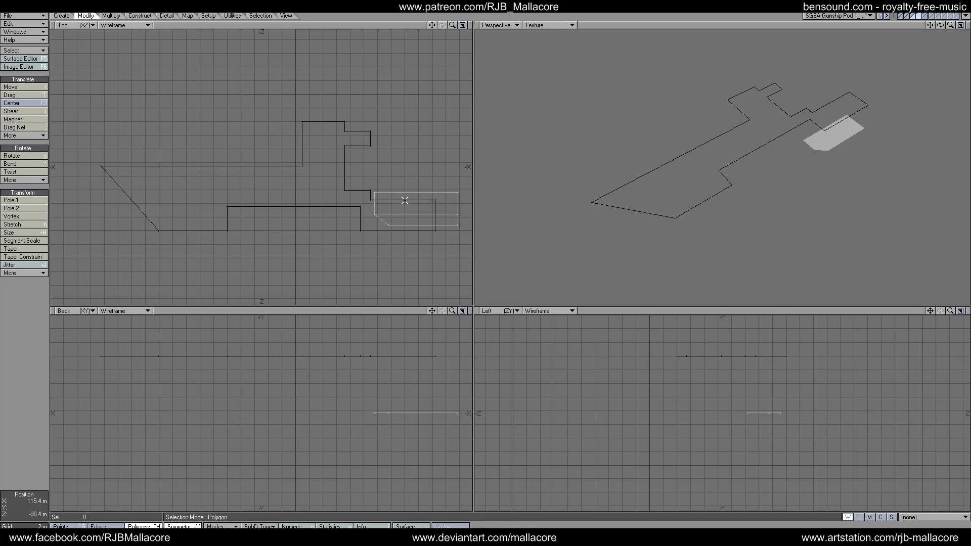
drag(401, 211, 399, 218)
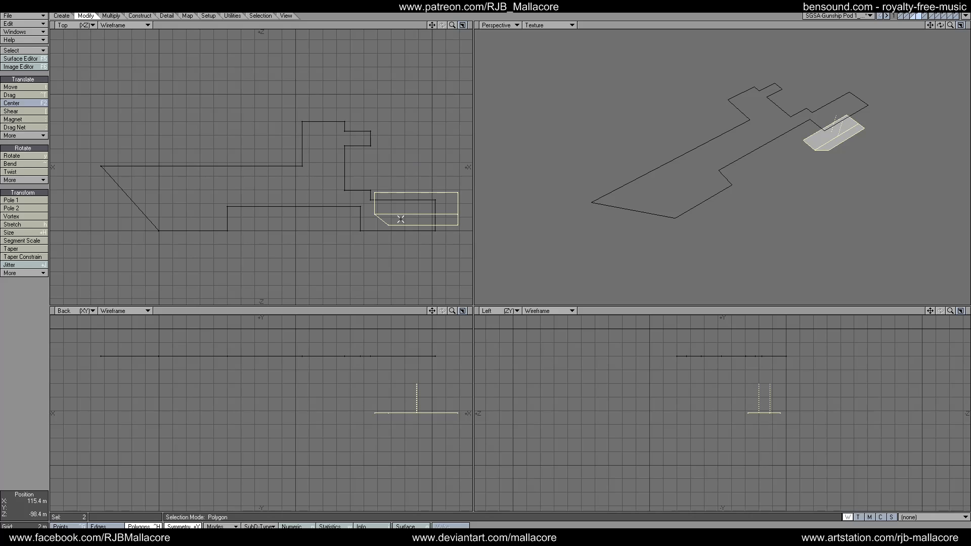
click(401, 219)
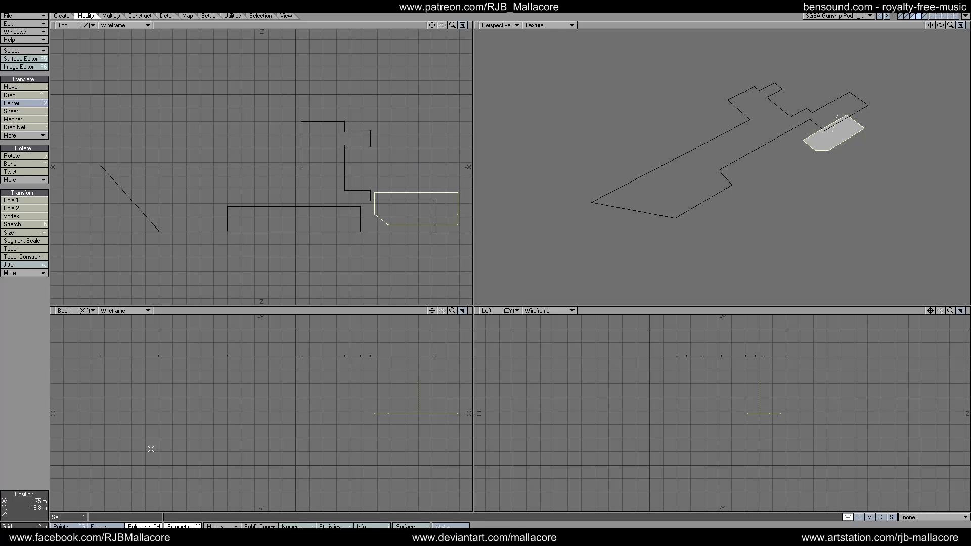
click(61, 526)
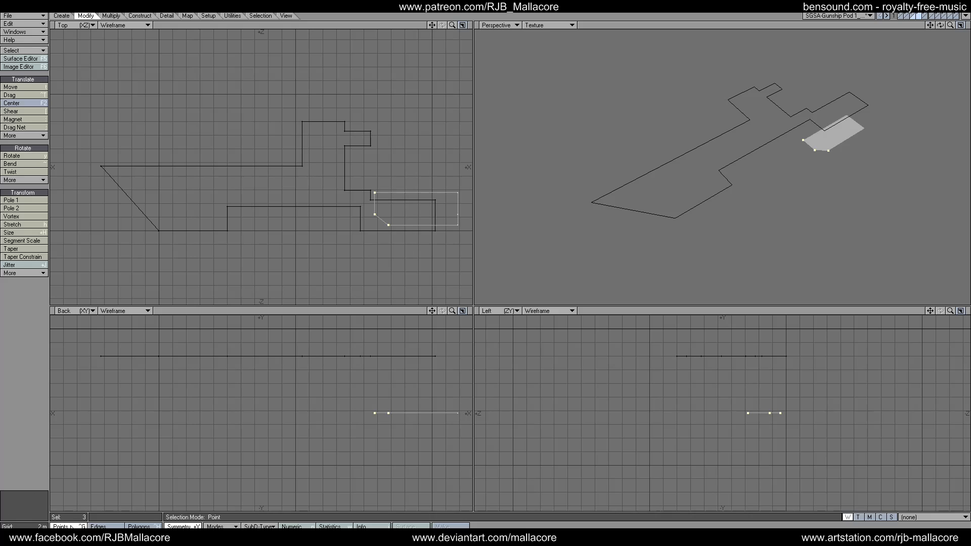
Step: Draw a tall narrow box in the Top view crossing the outline's full height through its upper block
click(61, 15)
click(21, 87)
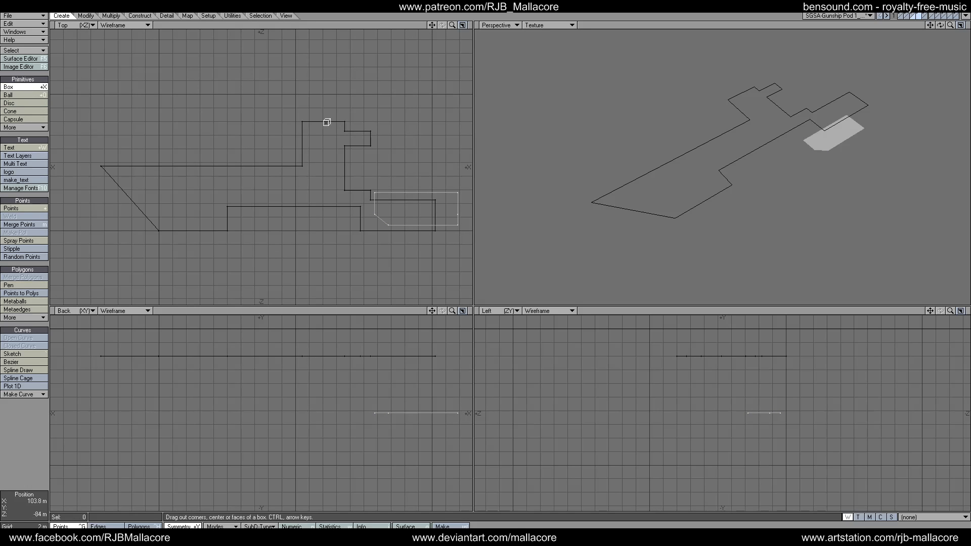
drag(308, 116, 312, 148)
drag(323, 225, 338, 241)
click(7, 87)
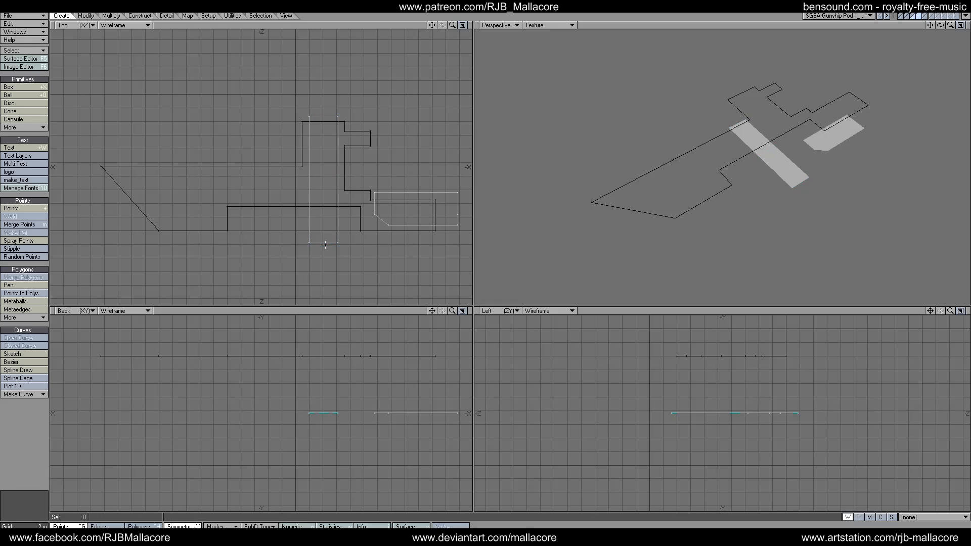
Step: Draw a long horizontal box over the outline's upper-left edge, ending just short of the tall box
click(7, 88)
drag(90, 142, 295, 191)
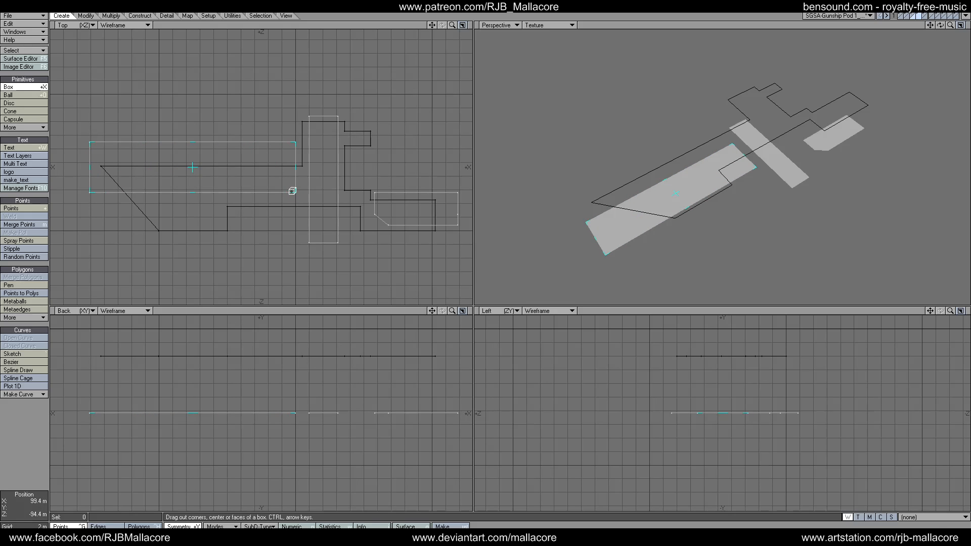
key(space)
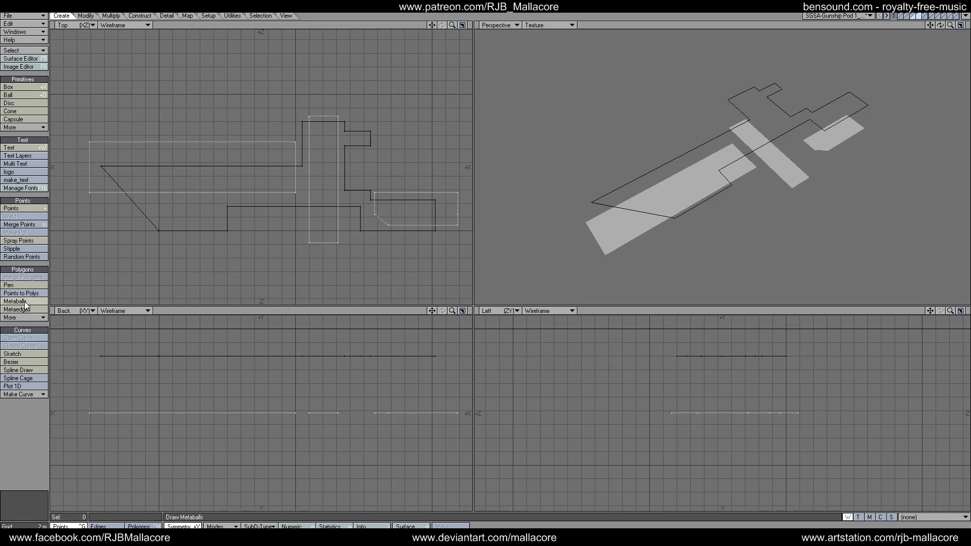
Step: Slice the long horizontal box crosswise with two closely spaced vertical Knife cuts left of its middle
click(85, 15)
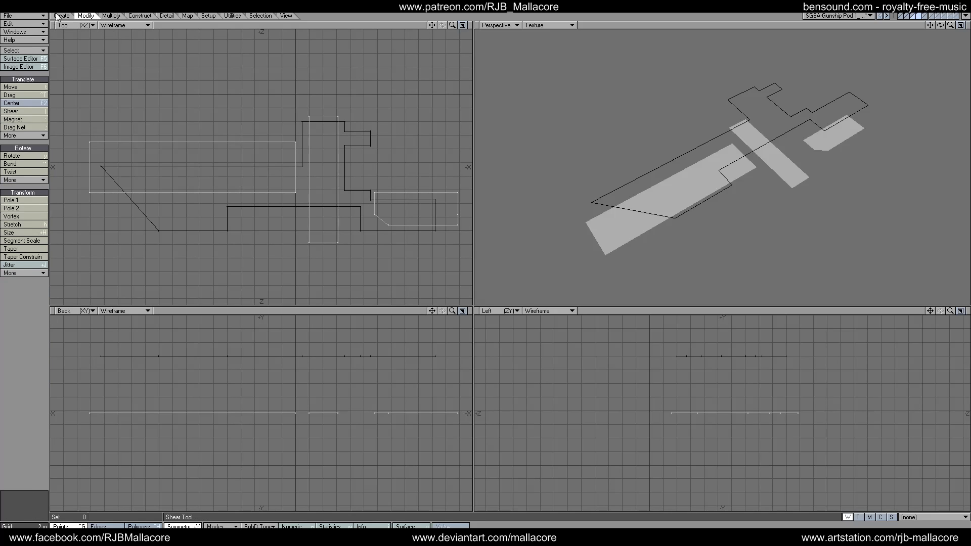
click(111, 15)
click(25, 297)
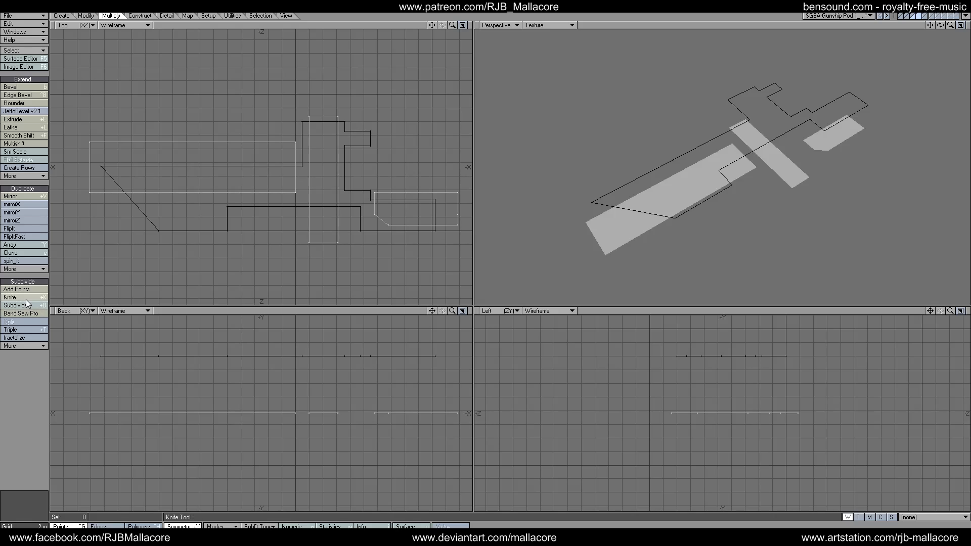
drag(167, 127, 170, 209)
key(space)
click(22, 298)
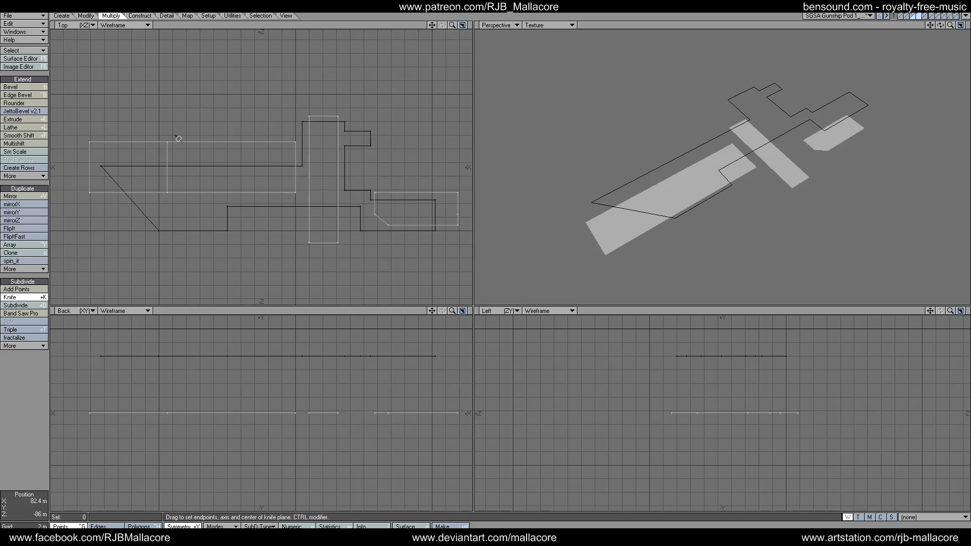
drag(178, 136, 180, 230)
key(space)
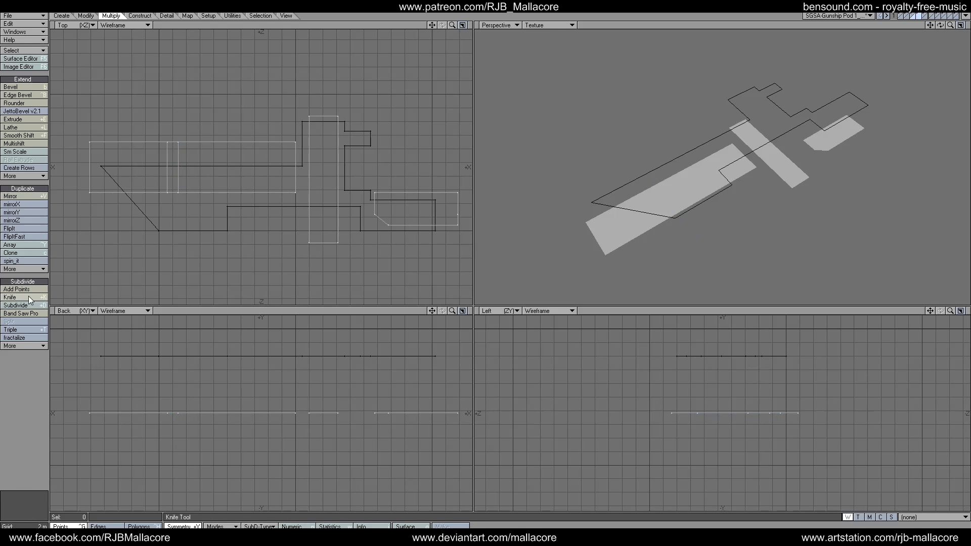
Step: Slice the long box with two more closely spaced vertical Knife cuts right of its middle
key(shift+k)
drag(224, 132, 225, 200)
key(space)
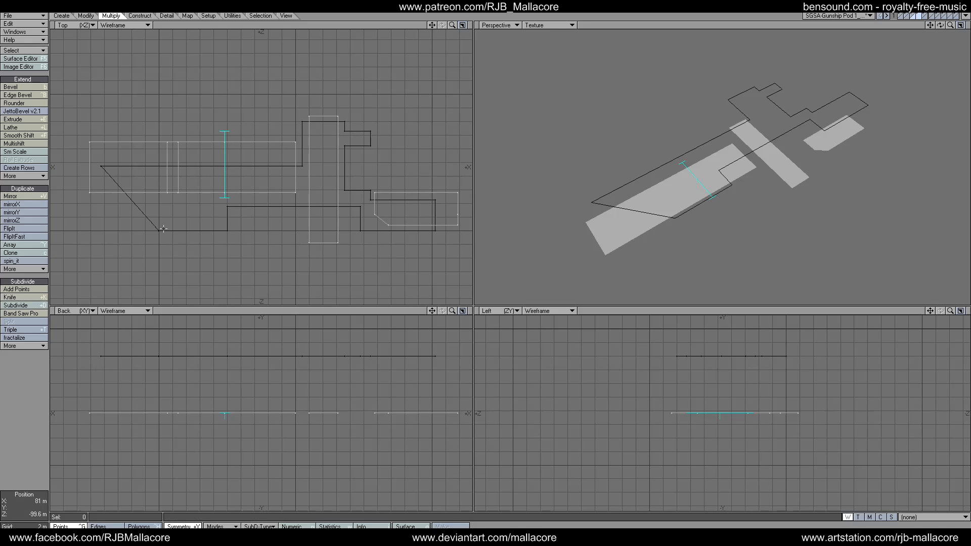
click(12, 298)
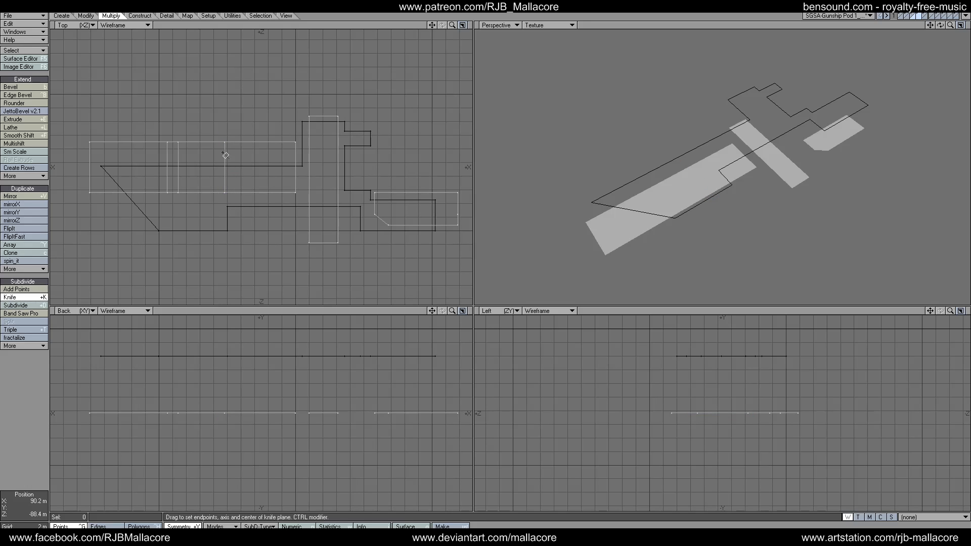
drag(236, 134, 237, 195)
key(space)
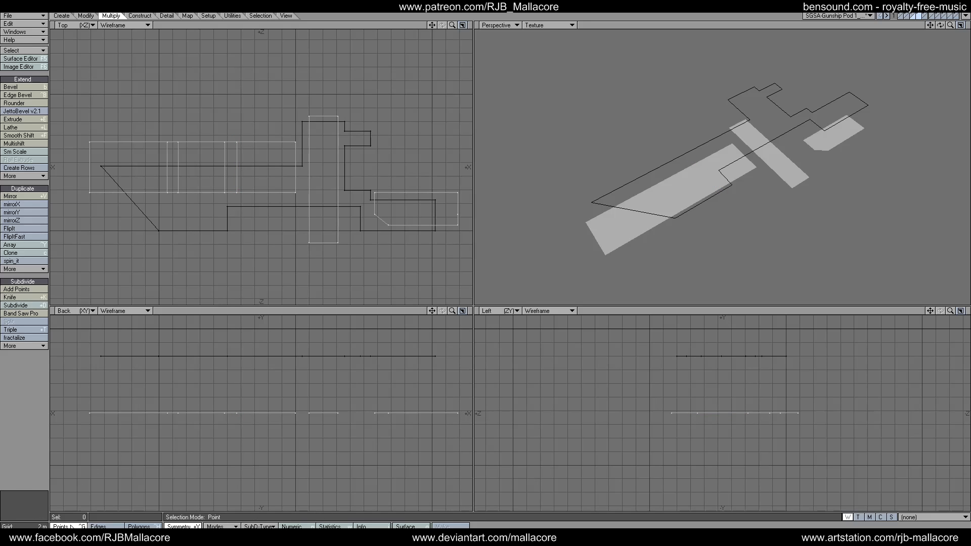
Step: Move the two inner cut points on the long box's lower edge upward to form a notch with sloped sides
click(177, 192)
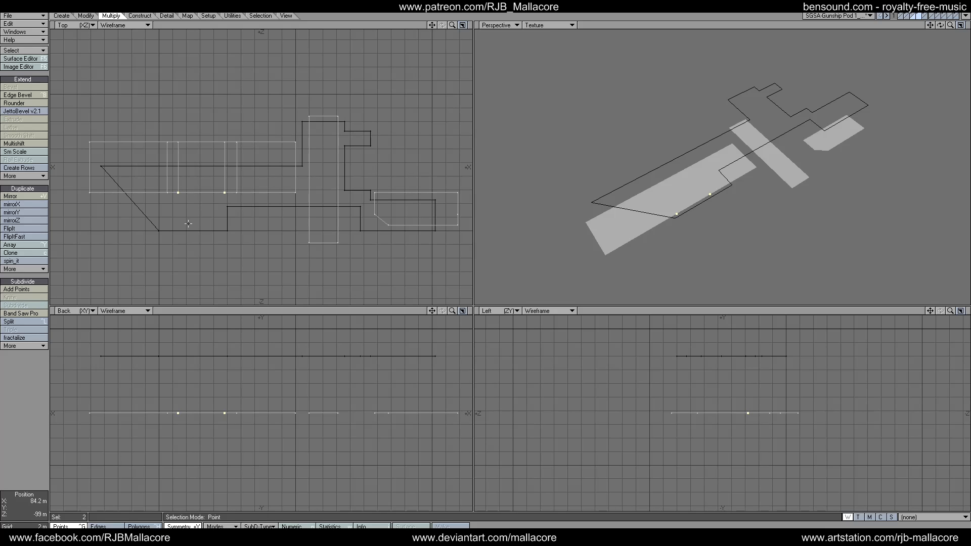
key(t)
drag(188, 223, 188, 210)
key(space)
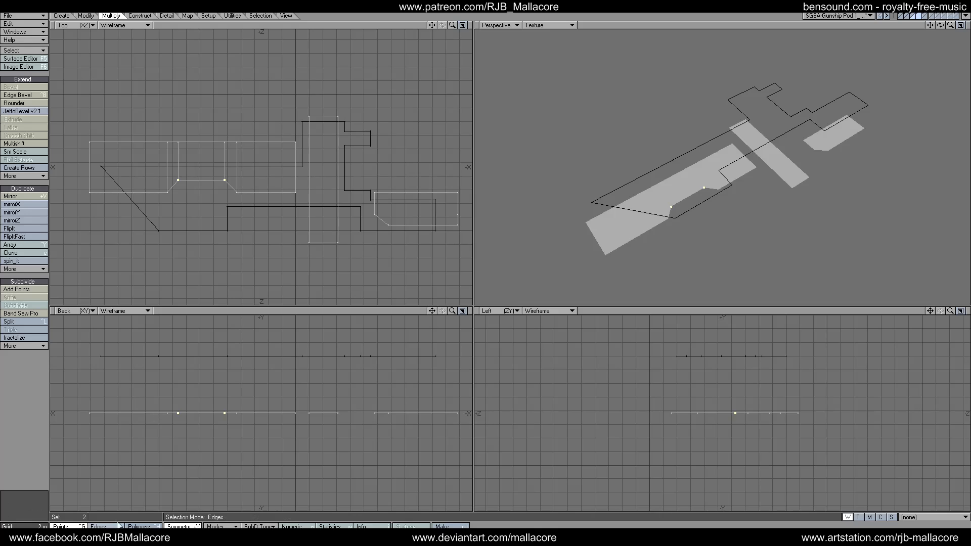
Step: Select the five polygons of the notched long box and merge them into a single polygon
click(143, 525)
click(38, 397)
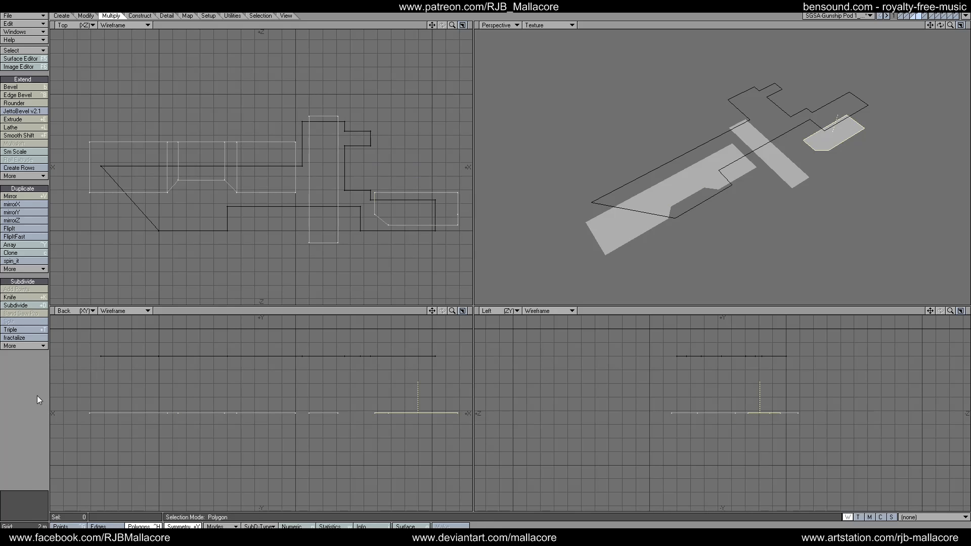
mouse_move(172, 167)
mouse_down()
mouse_move(134, 167)
mouse_move(248, 162)
mouse_up()
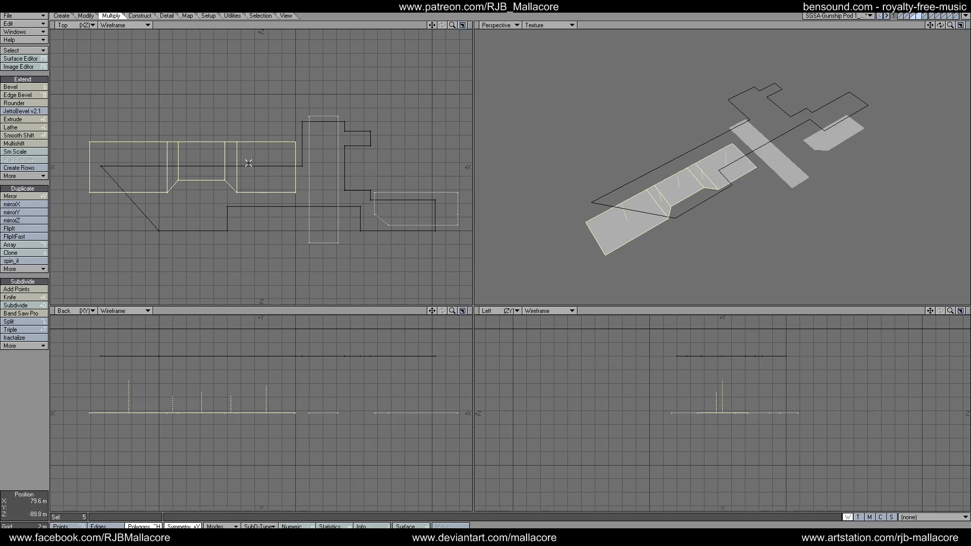
key(shift+z)
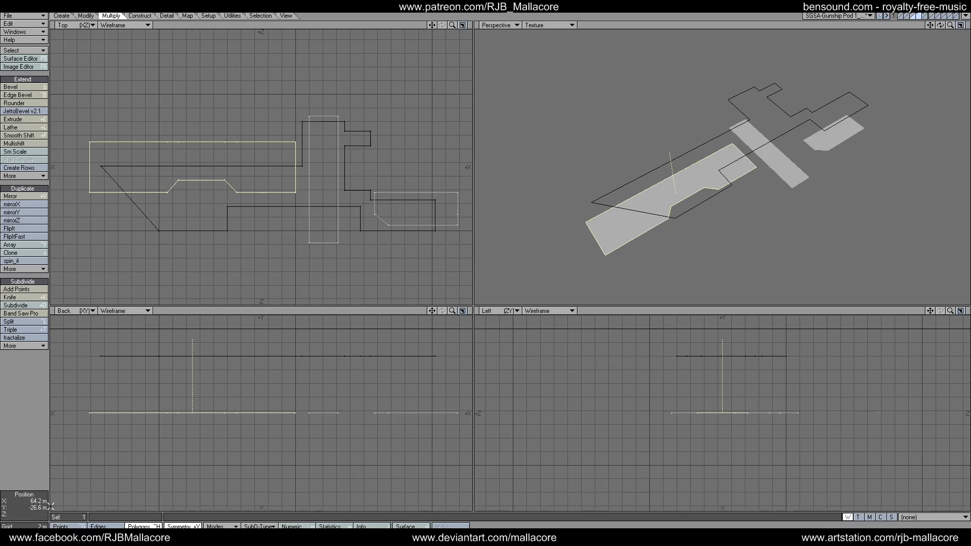
Step: Remove the four leftover cut points from the long box's upper edge and the stray point on the small box's outer edge
click(60, 526)
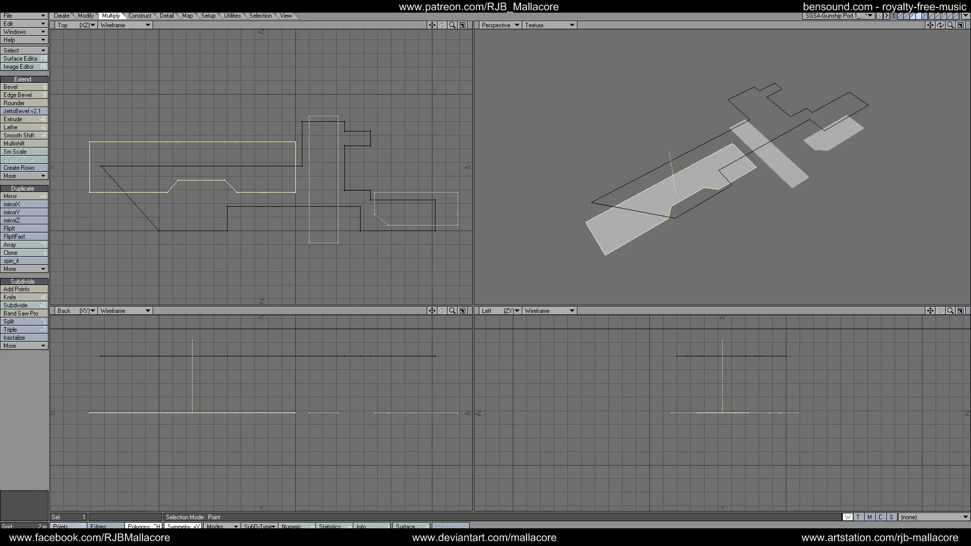
click(39, 426)
click(168, 142)
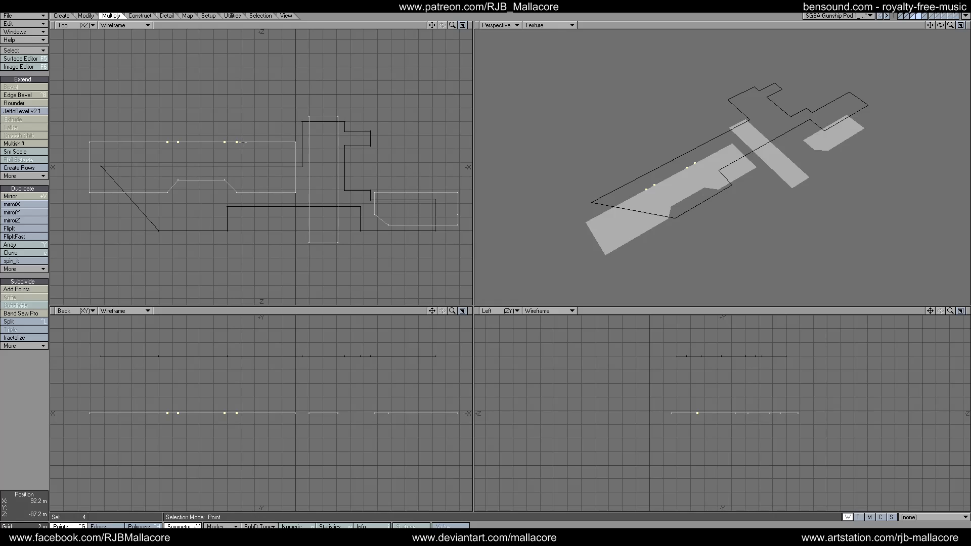
key(slash)
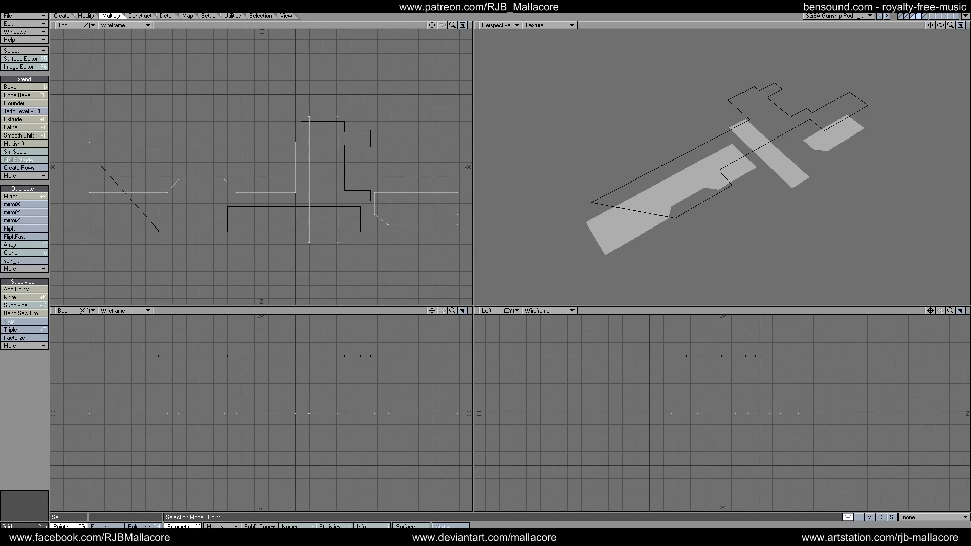
click(456, 213)
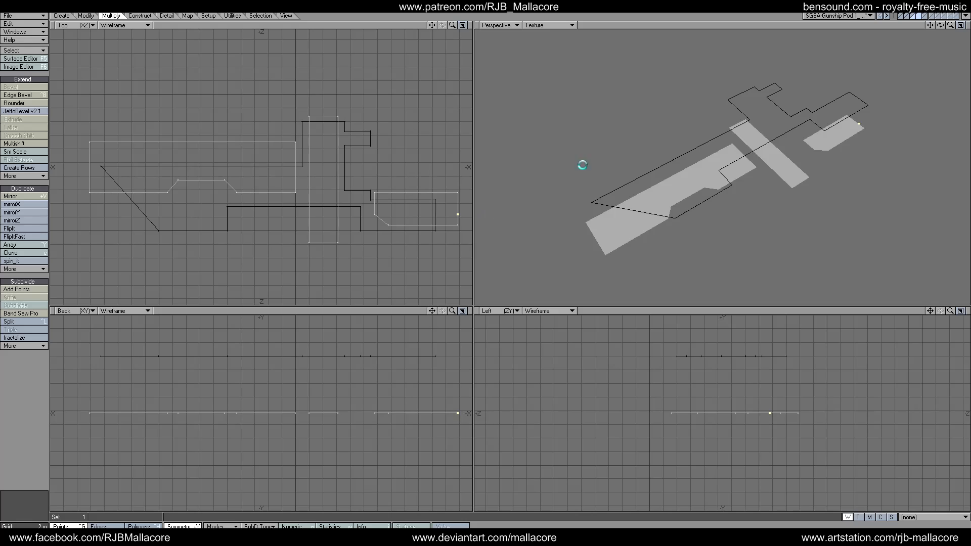
Step: Slice the hull panel with the cutting shapes in the background layer, using Template Drill on the Y axis
click(919, 16)
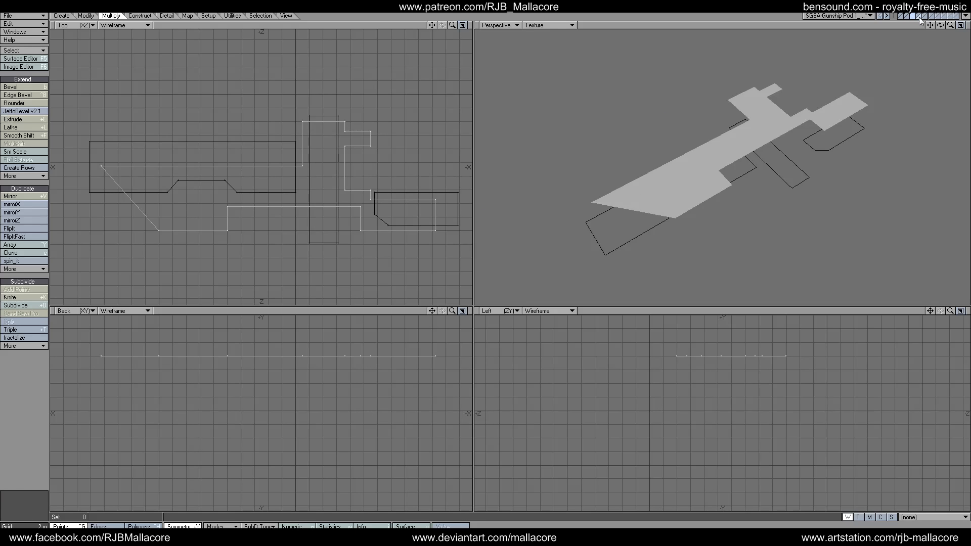
click(167, 16)
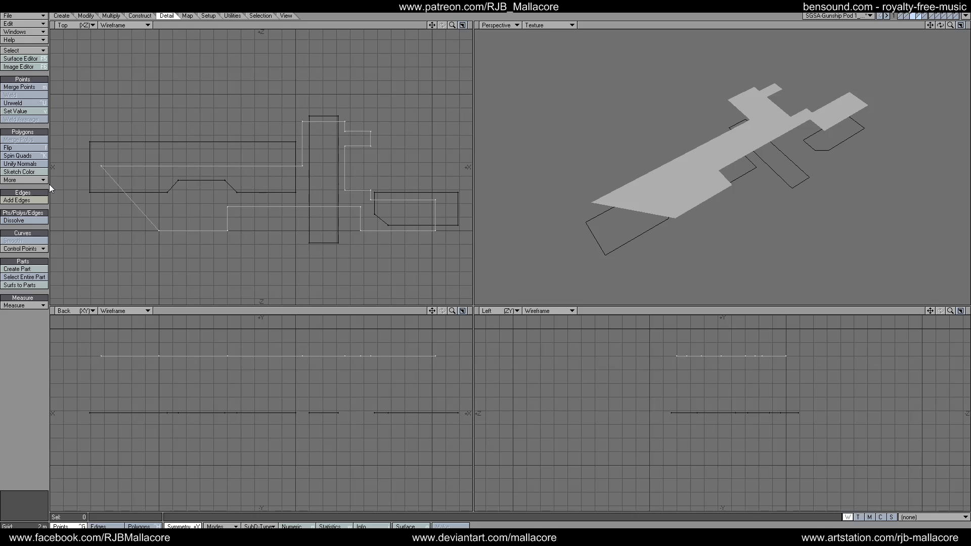
click(108, 16)
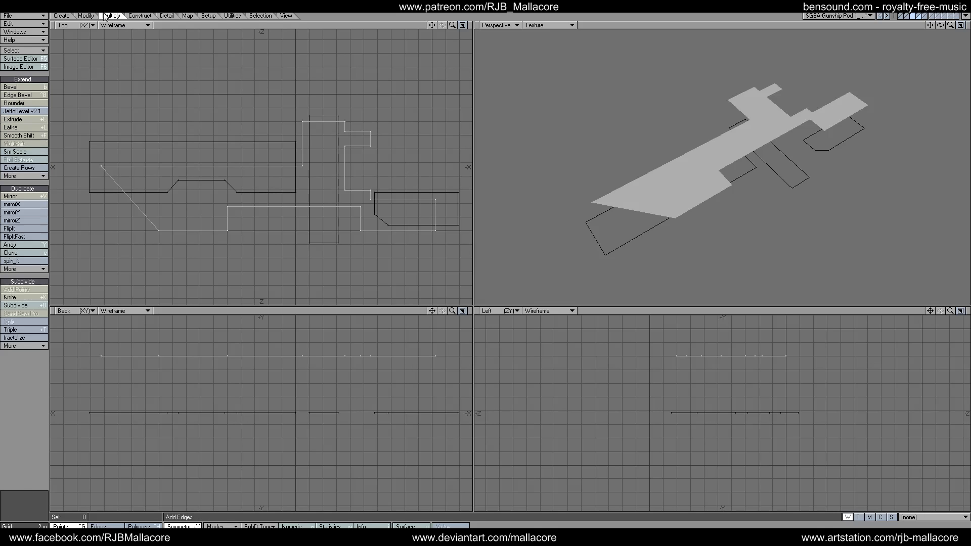
click(146, 16)
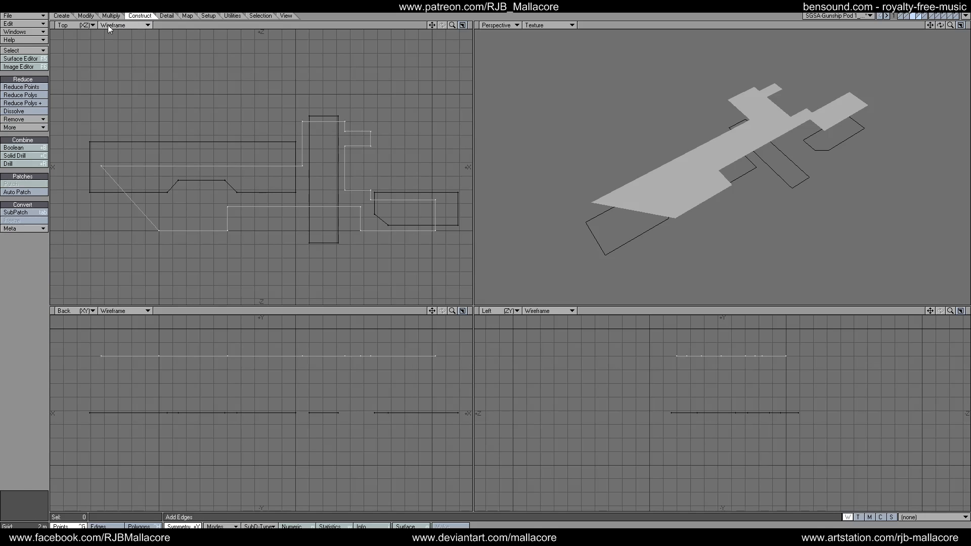
click(33, 164)
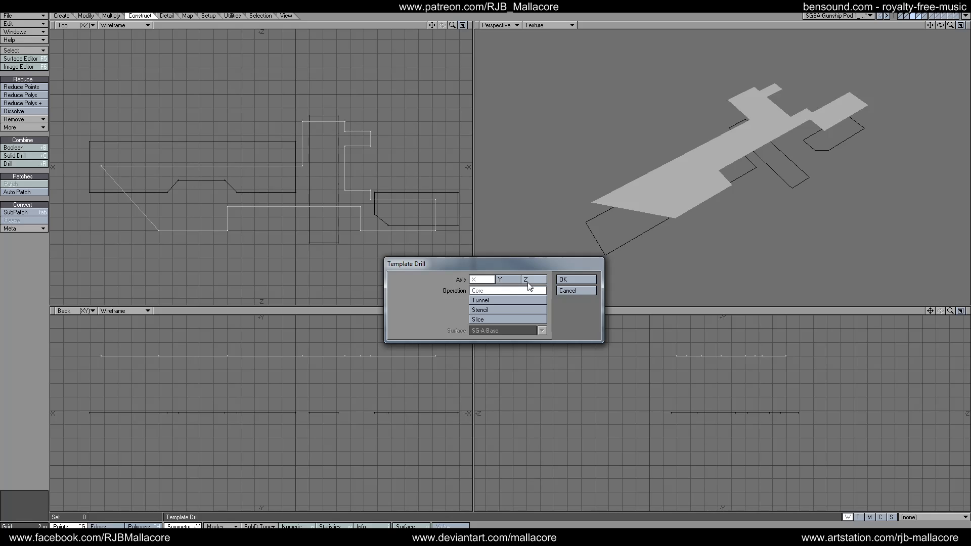
click(508, 280)
click(497, 319)
click(565, 280)
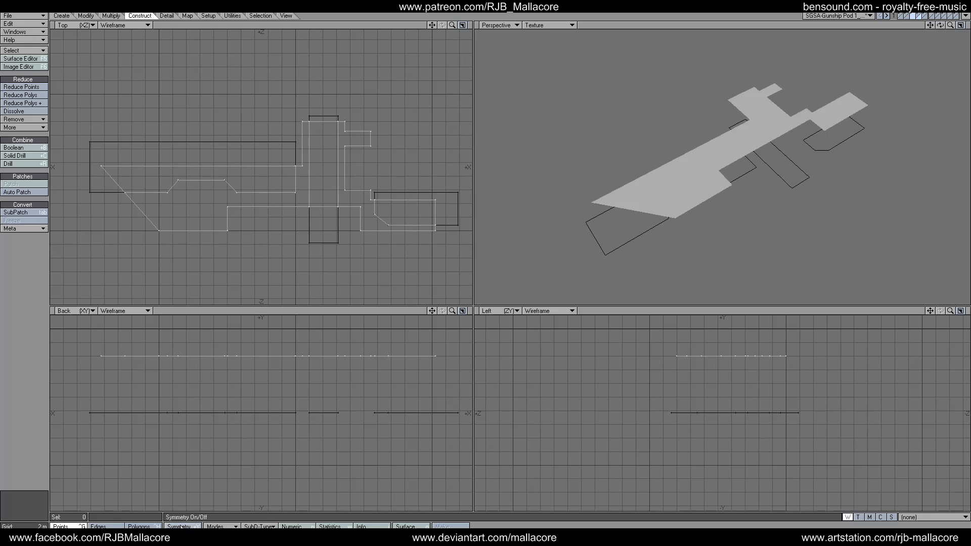
Step: Inset the small chamfered panel at the hull's narrow right end by 500 mm with Multishift
click(151, 526)
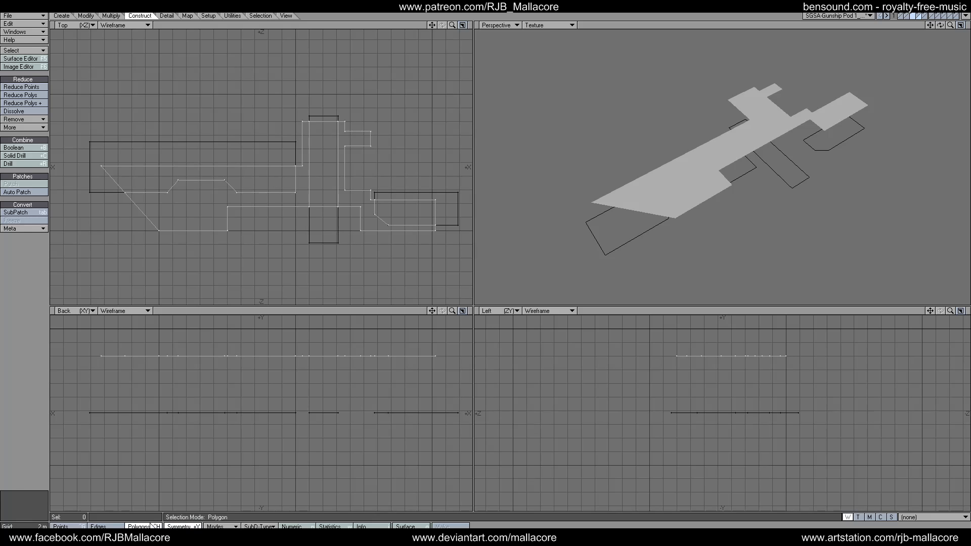
click(420, 211)
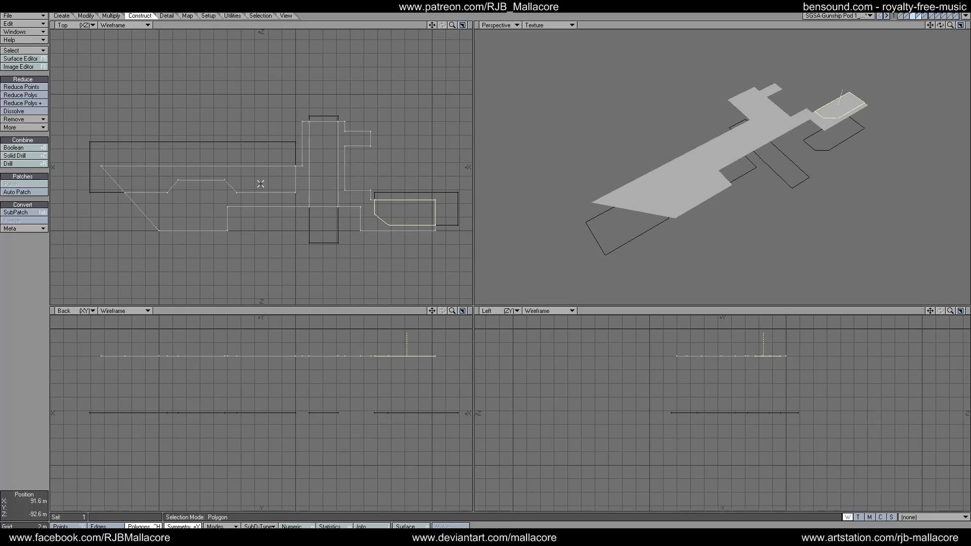
click(111, 16)
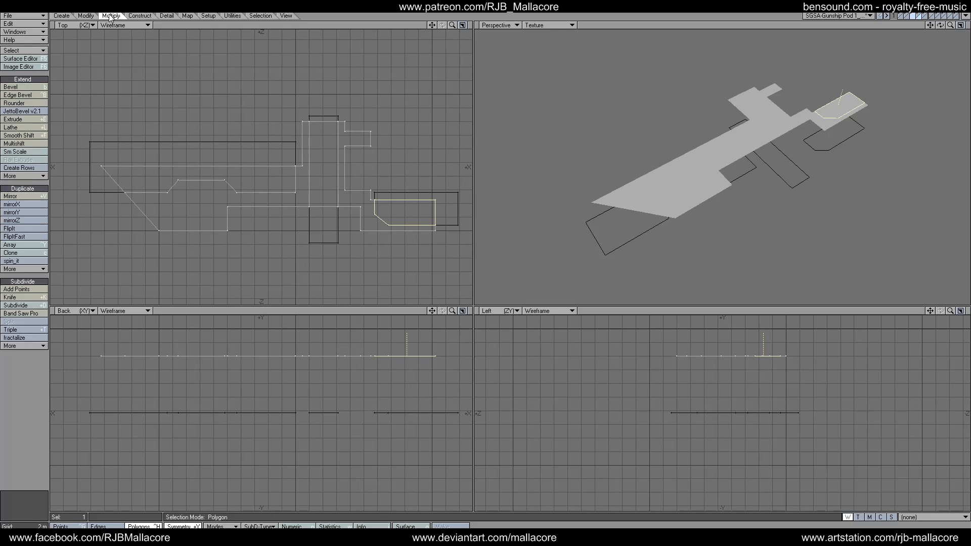
click(17, 146)
text(n)
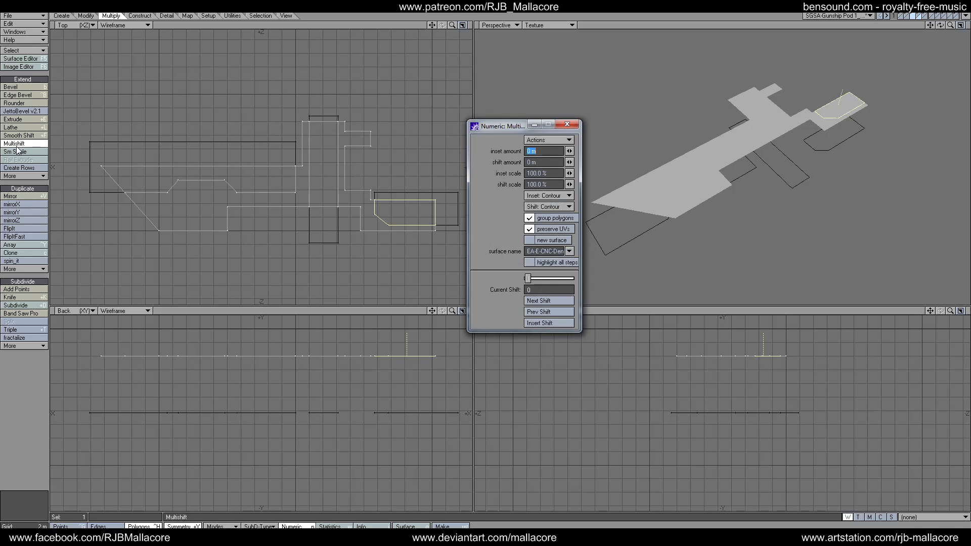
text(.5)
key(Tab)
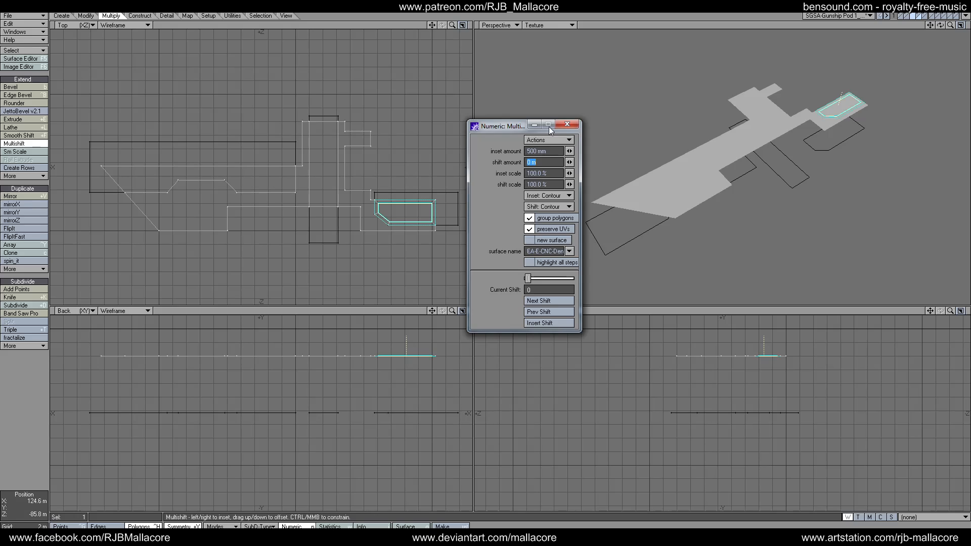
click(566, 124)
key(space)
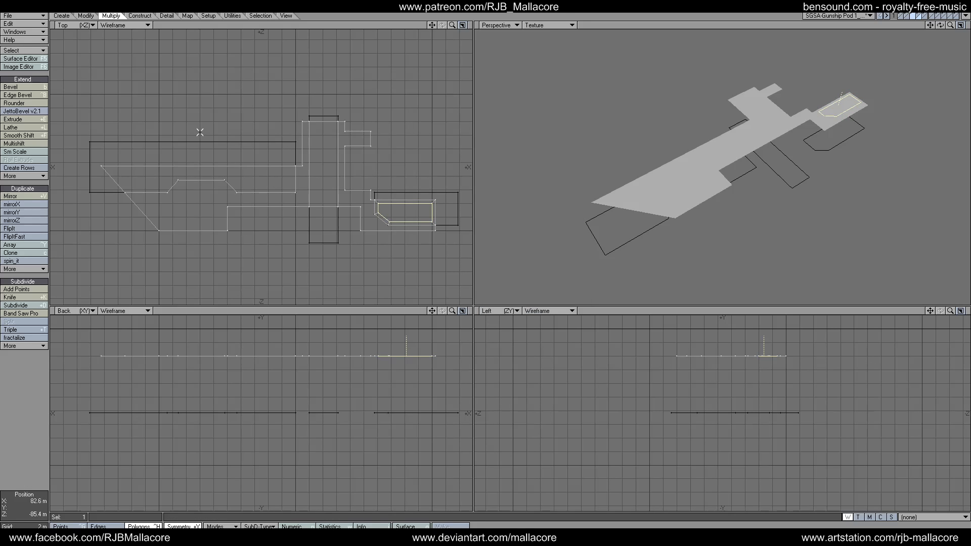
Step: Recess the inset chamfered panel with a Multishift of -300 mm and no inset, and clear the selection
click(16, 144)
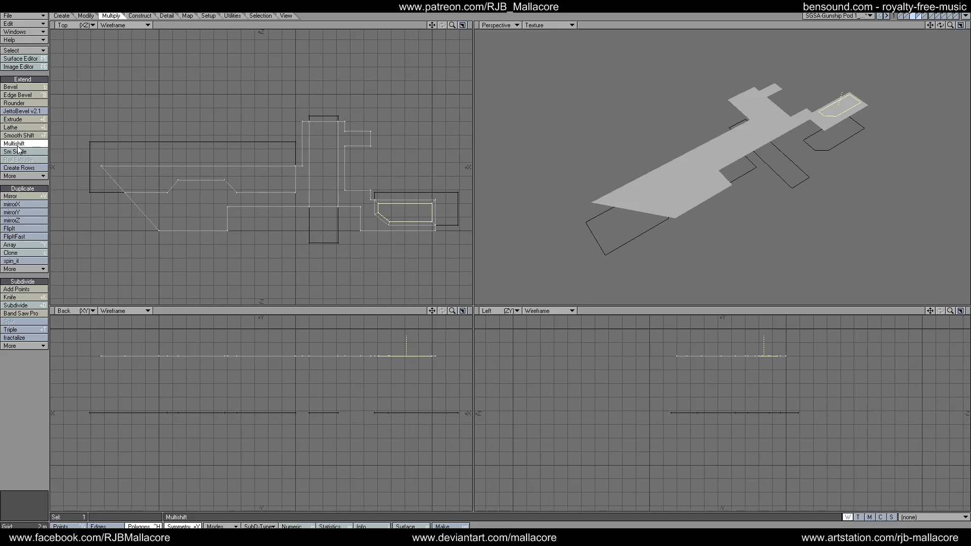
key(n)
key(Tab)
text(-)
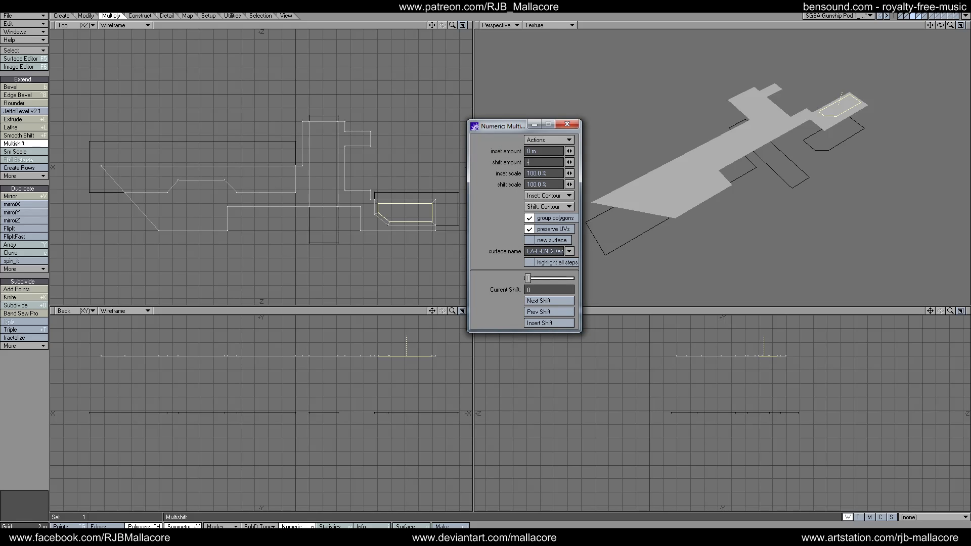
text(.3)
key(Tab)
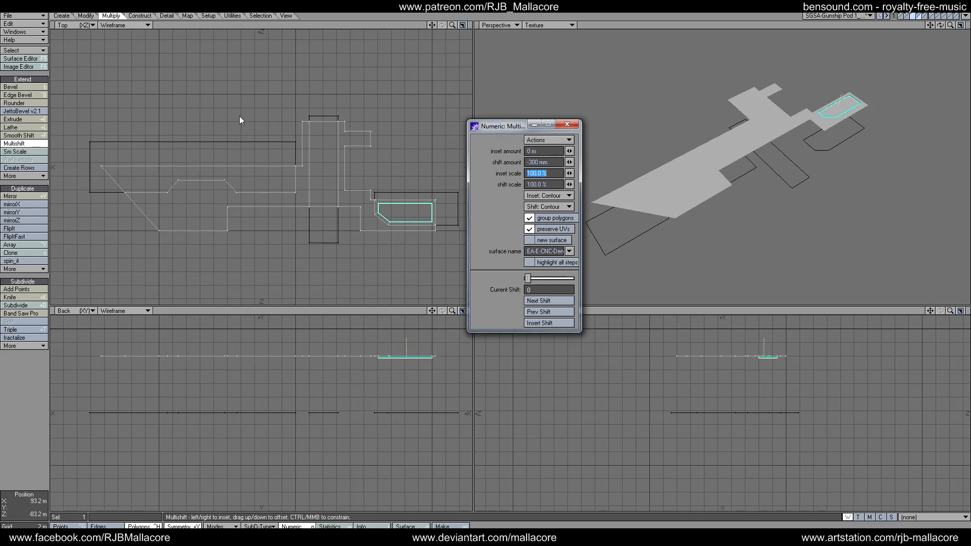
click(566, 125)
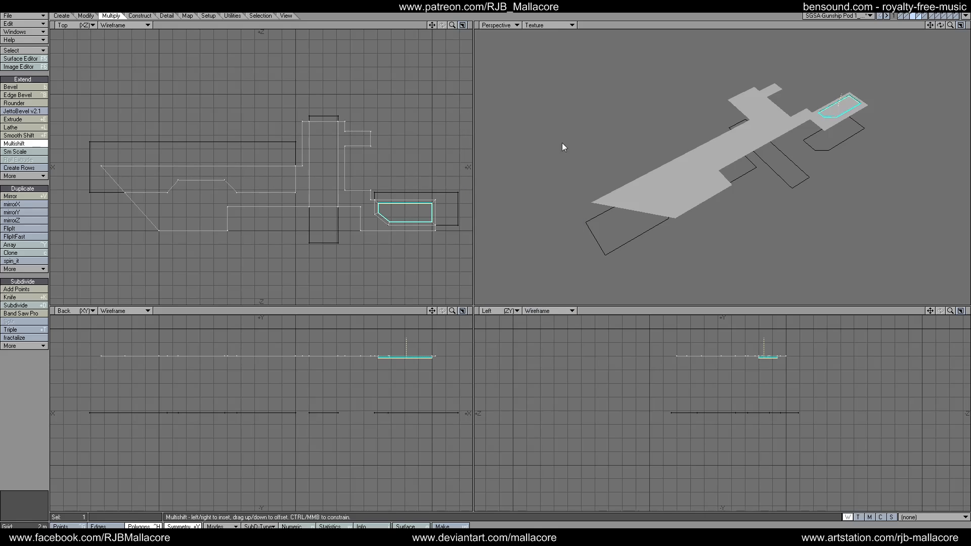
key(space)
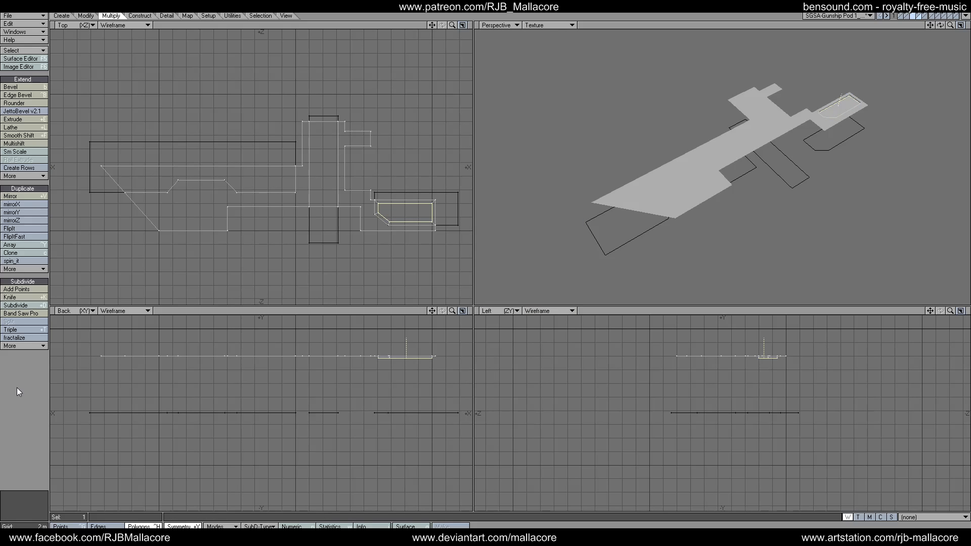
click(17, 387)
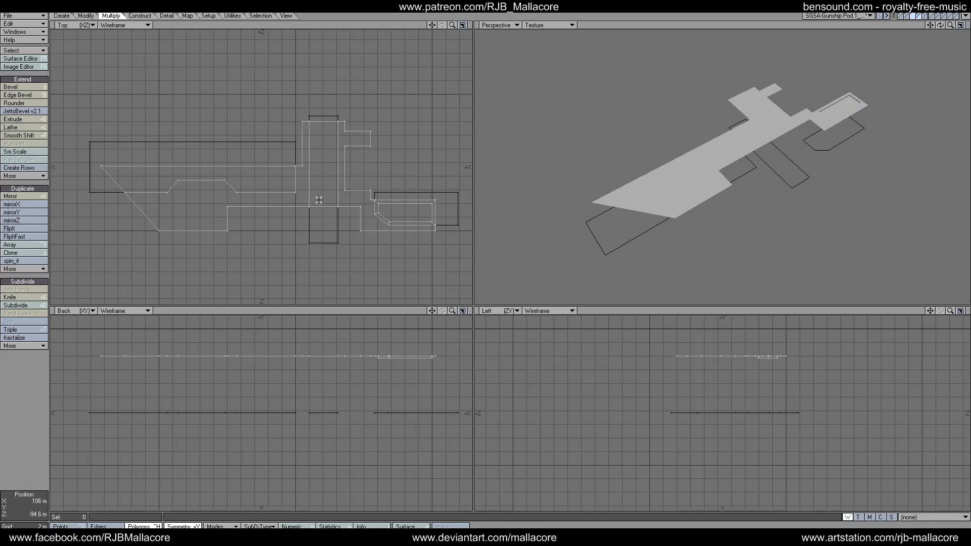
Step: Bevel the stepped panel surrounding the recess with a 50 mm shift and 50 mm inset, and clear the selection
click(348, 202)
click(30, 87)
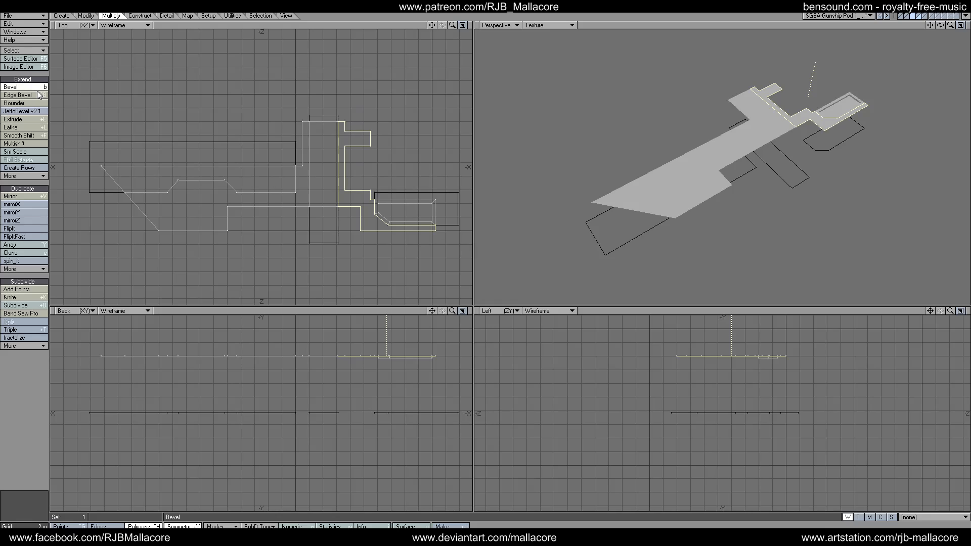
key(n)
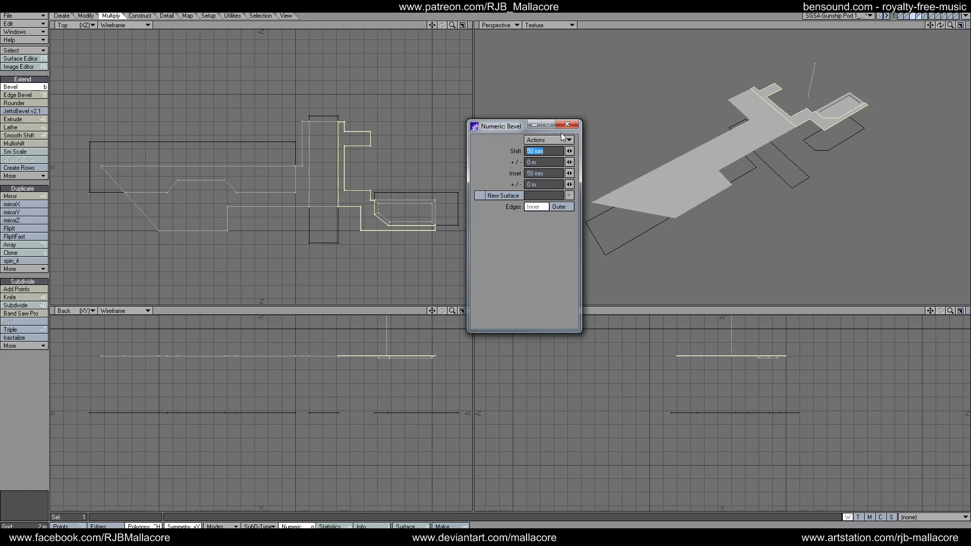
click(567, 124)
key(space)
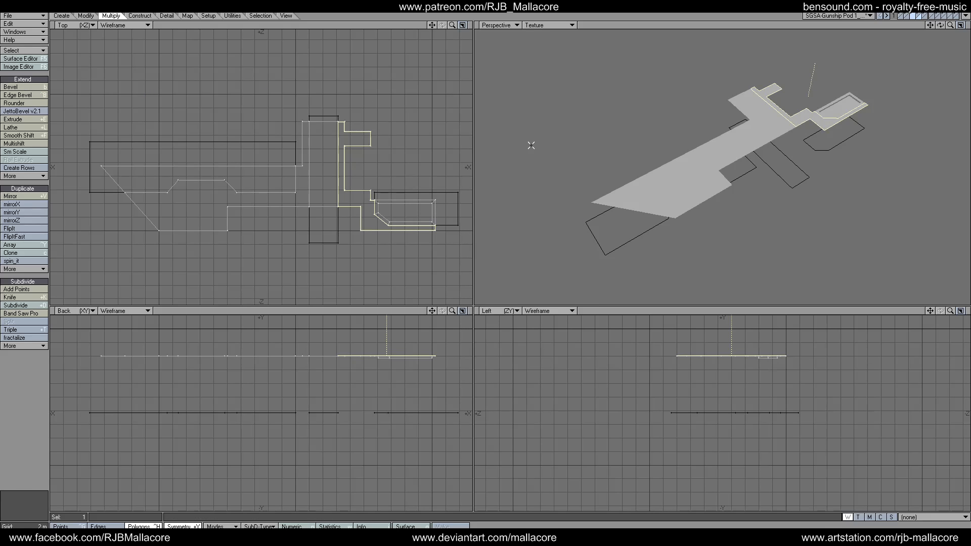
click(44, 389)
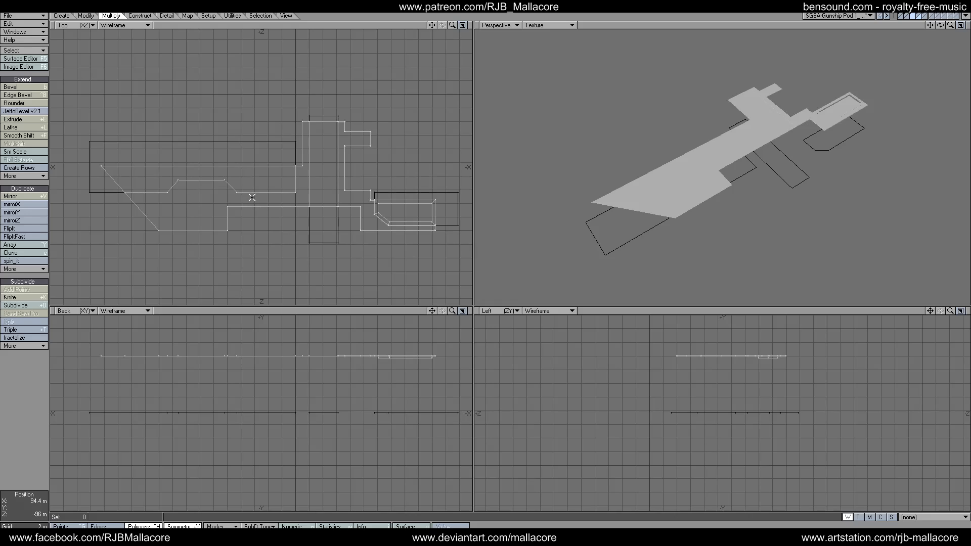
Step: Cut the large lower hull panel with a vertical Knife line through its narrow section, just left of the tall strip
click(251, 199)
click(26, 297)
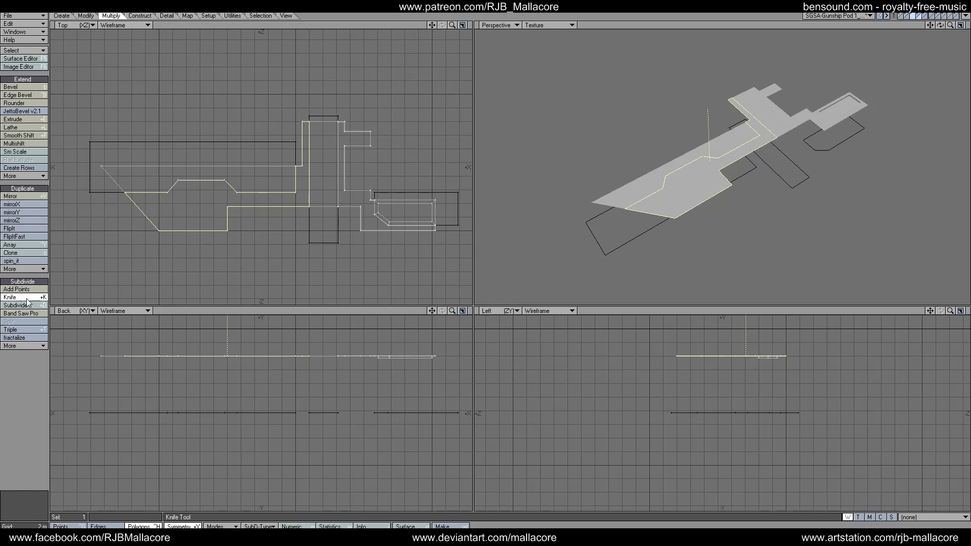
drag(287, 178, 285, 218)
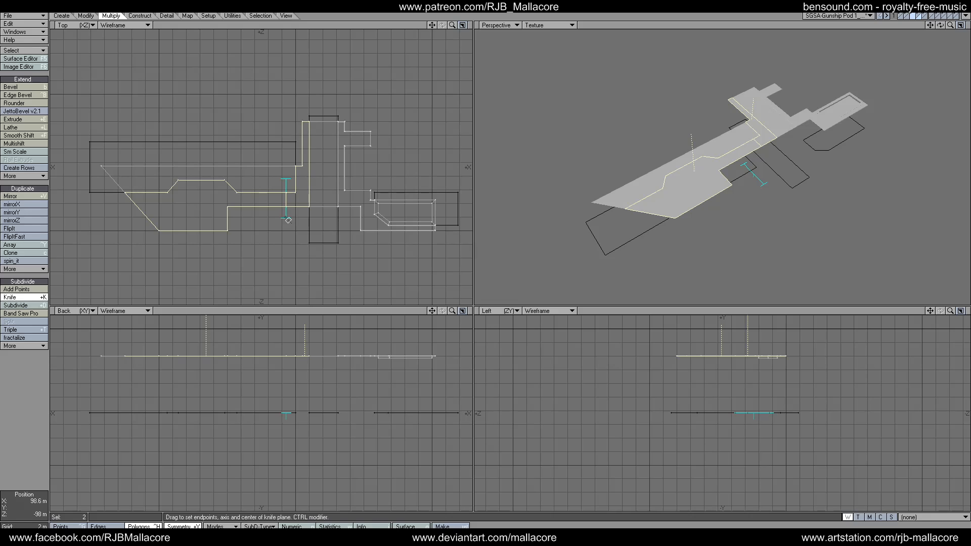
key(space)
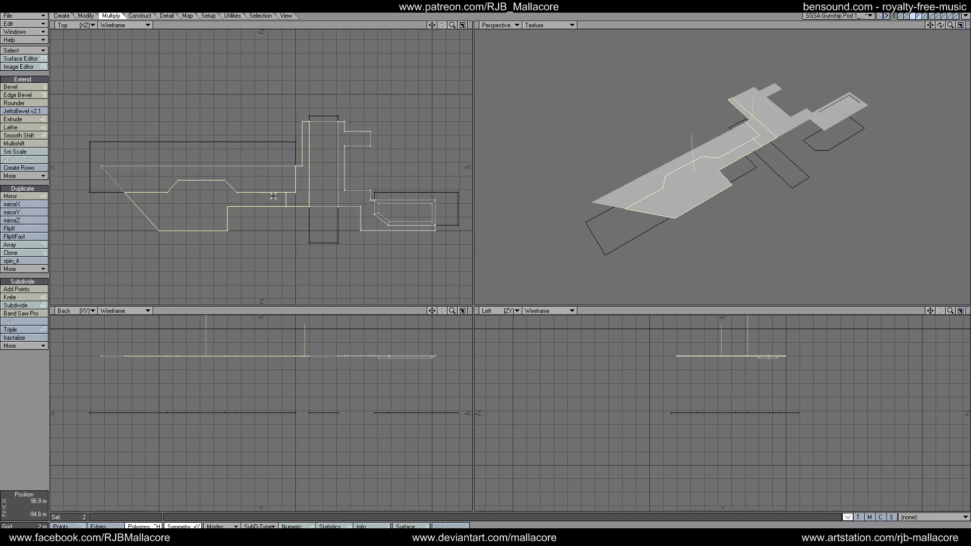
Step: Bevel only the stepped piece right of the new cut with a 50 mm shift and 50 mm inset, and clear the selection
click(264, 193)
click(30, 87)
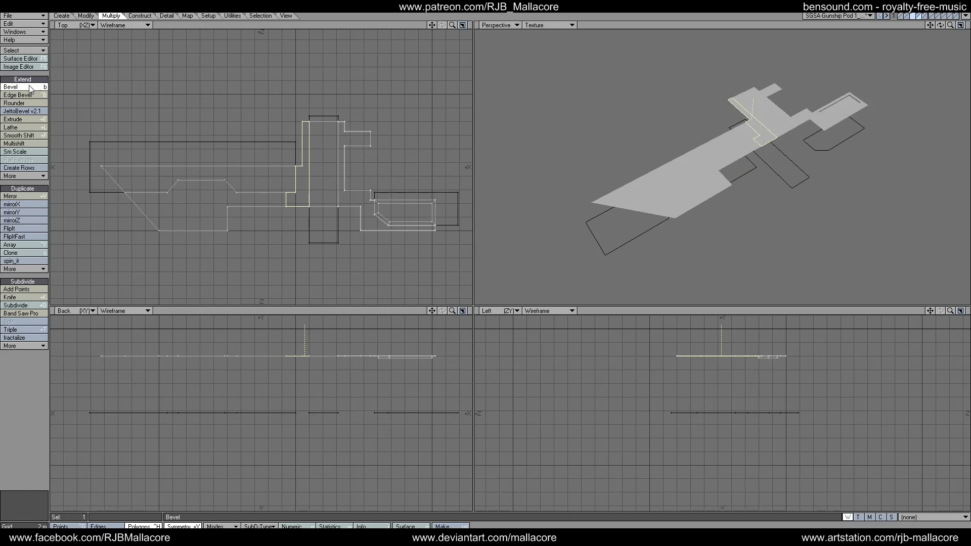
key(n)
click(568, 126)
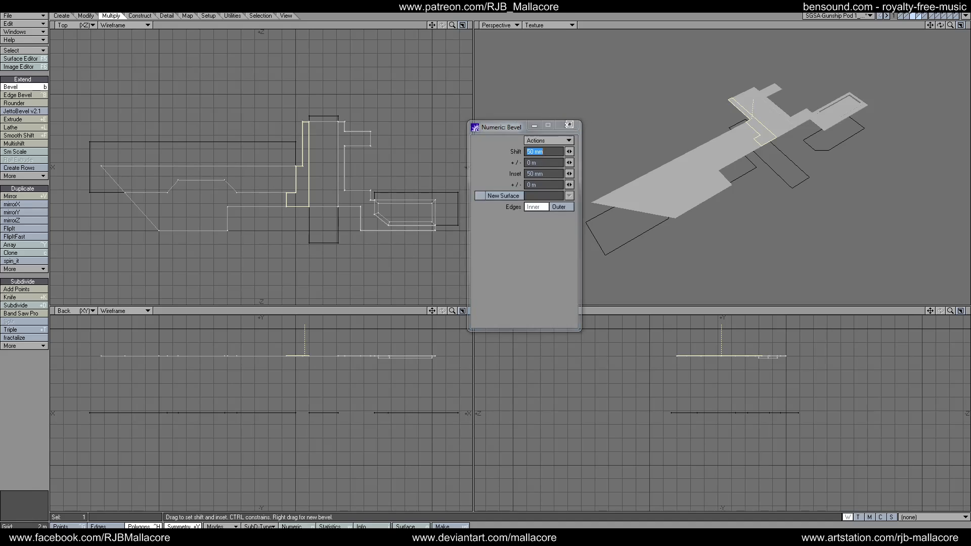
key(space)
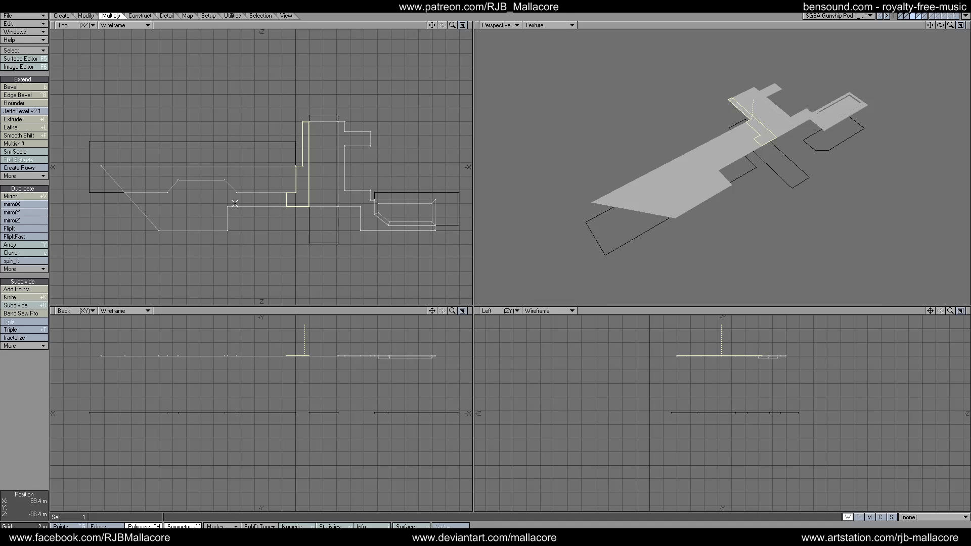
click(47, 412)
Step: Bevel both adjoining panels of the long tapered hull section with a 100 mm shift and 100 mm inset
drag(190, 187, 186, 173)
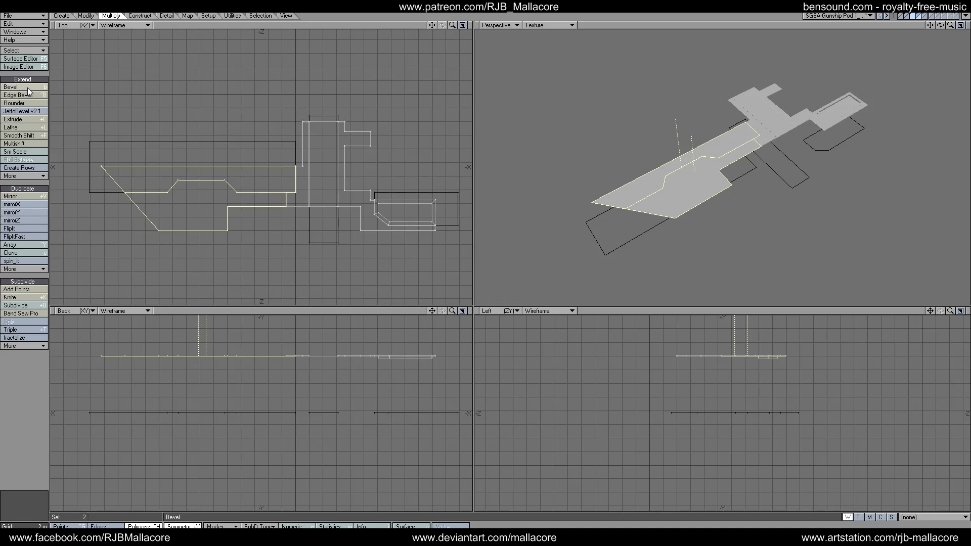
click(28, 88)
key(n)
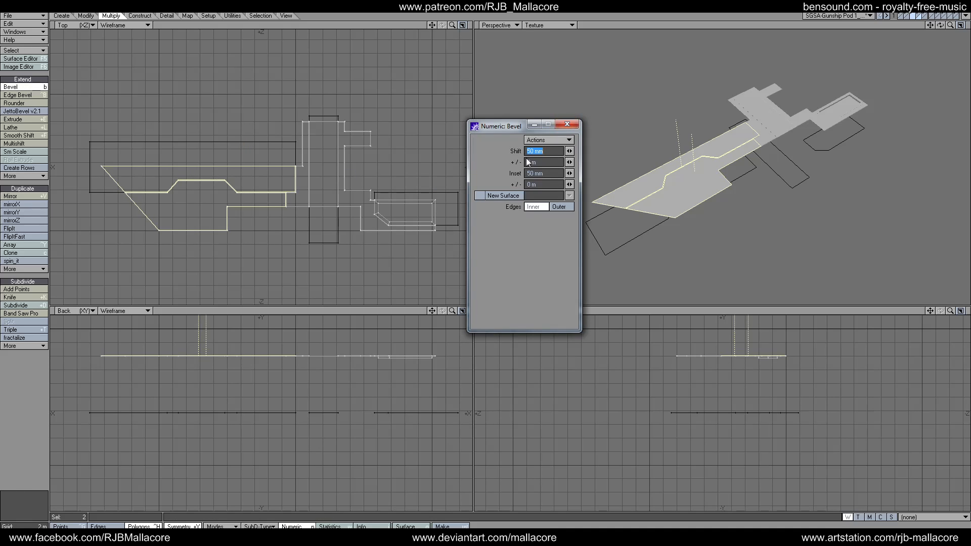
text(.1)
key(Tab)
key(Tab)
text(.1)
key(Tab)
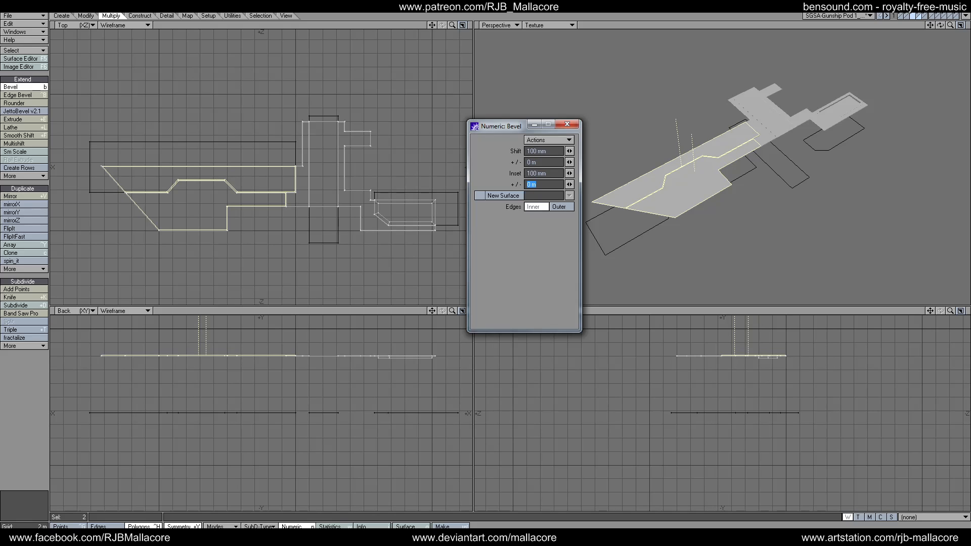
click(569, 124)
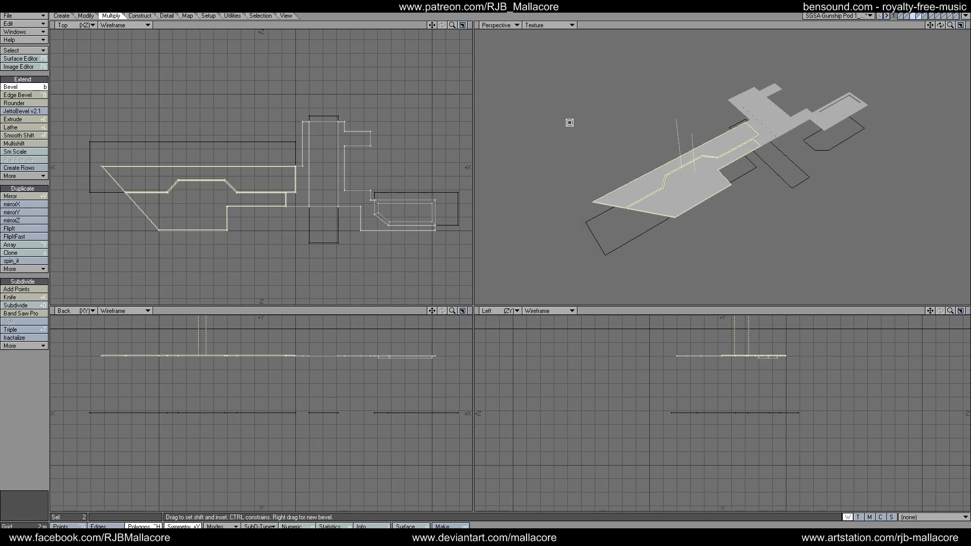
key(space)
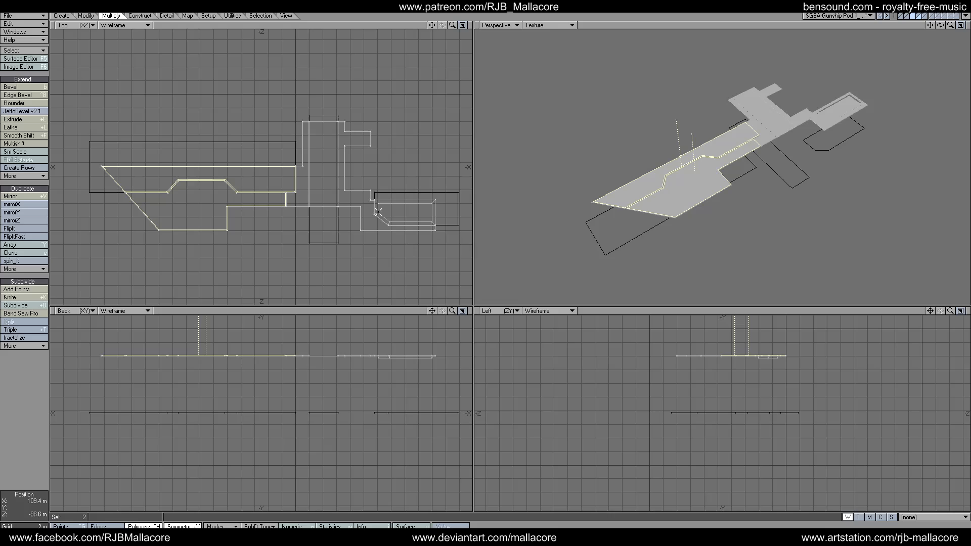
Step: Deselect the upper tapered panel and cut the lower one with a vertical Knife line just left of its step
click(283, 170)
click(10, 298)
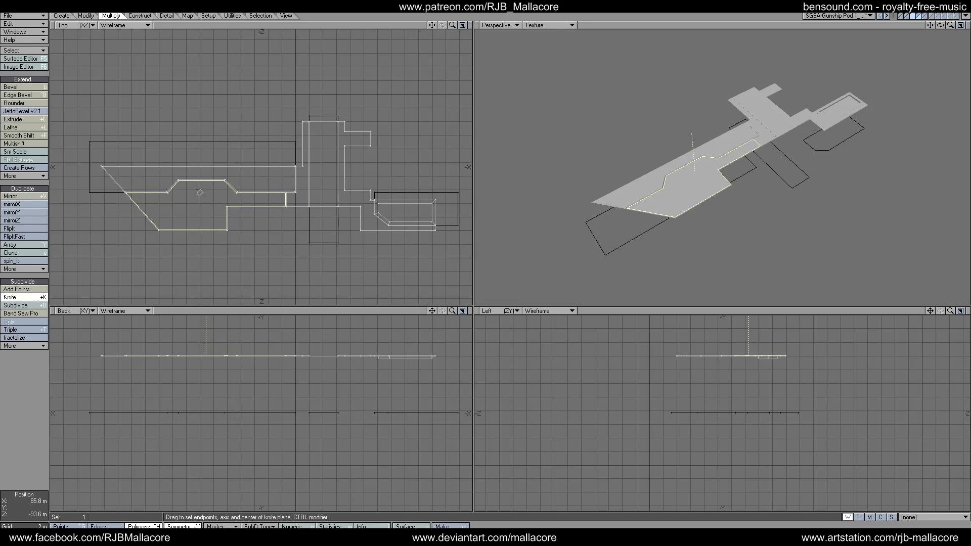
drag(217, 172, 218, 245)
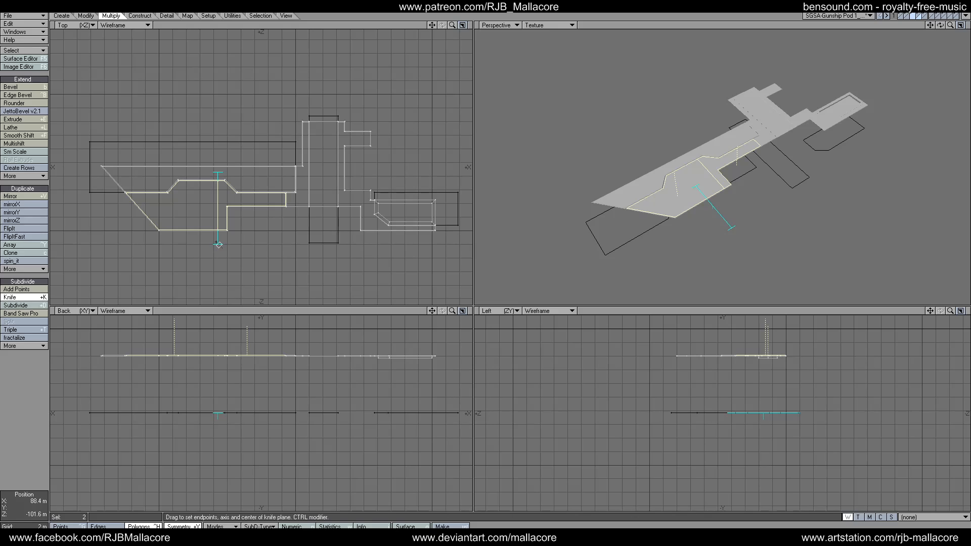
key(space)
Step: Inset only the larger piece left of the new cut with a Multishift of 500 mm inset and no shift
click(228, 189)
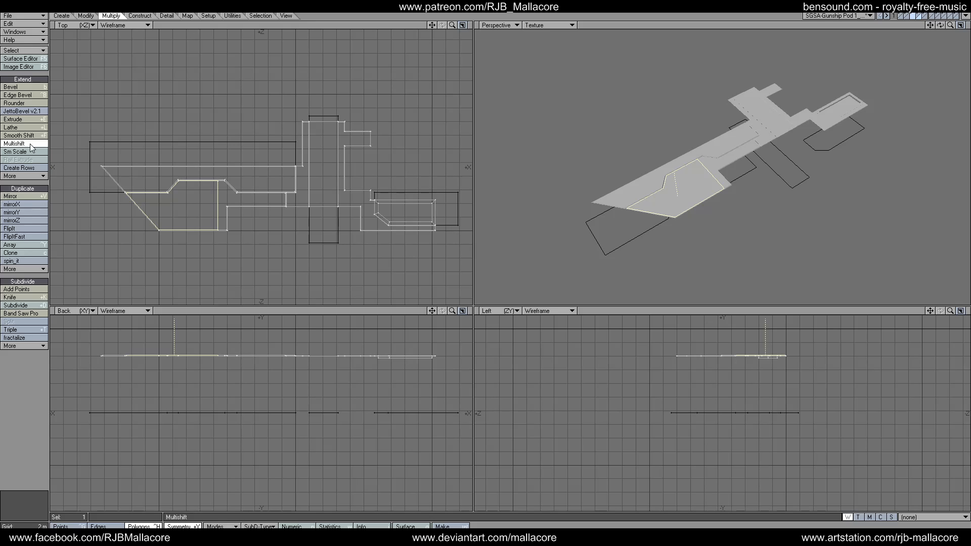
key(n)
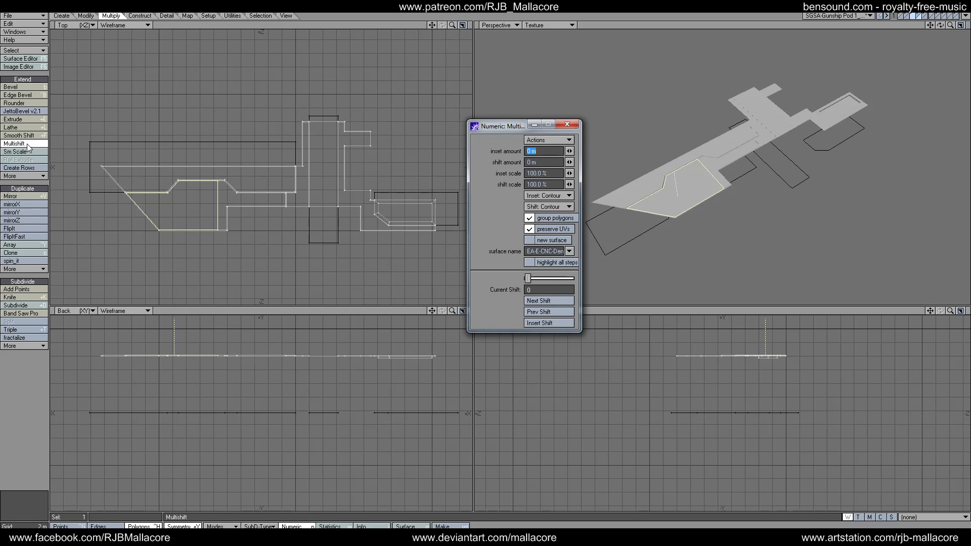
text(.05)
key(Tab)
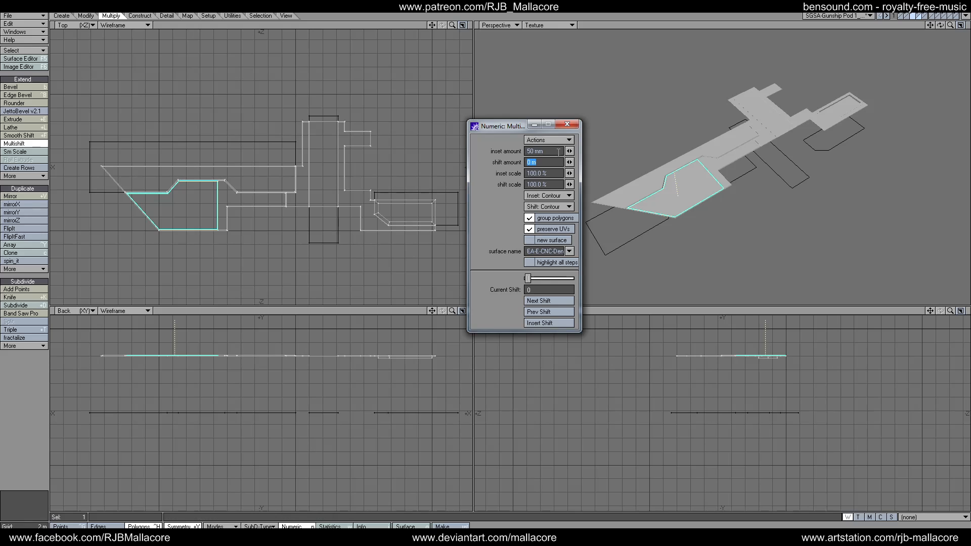
click(543, 151)
text(.5)
key(Tab)
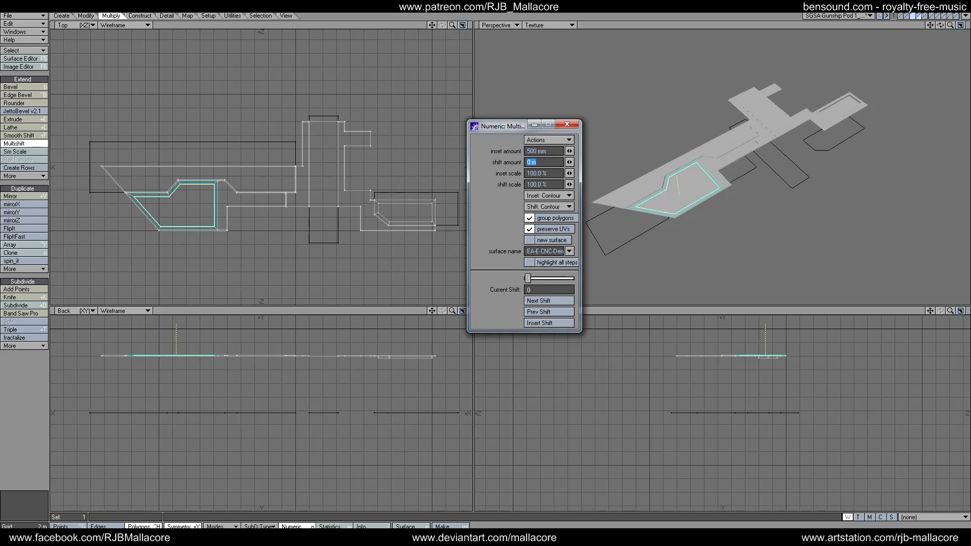
click(572, 125)
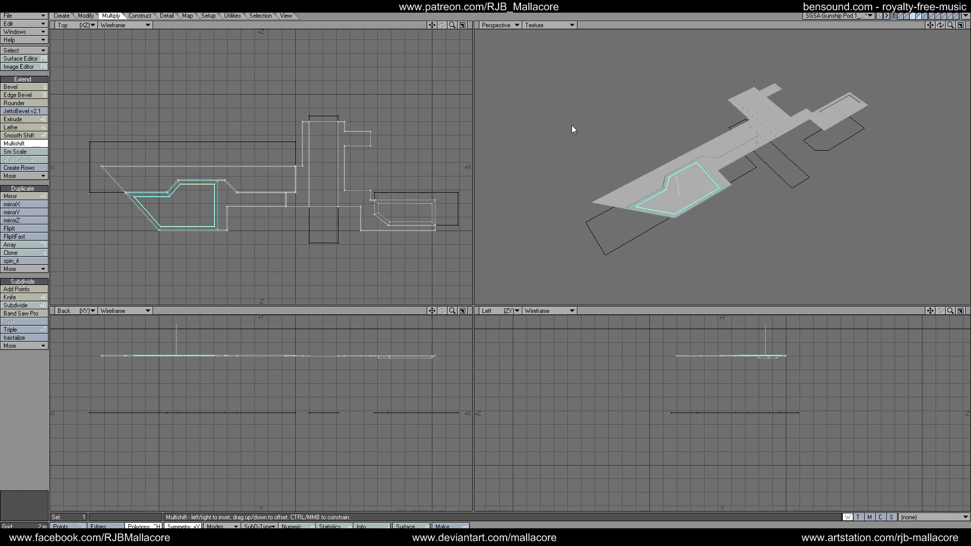
key(space)
Step: Raise the inset panel with a second Multishift of 200 mm shift and no inset
click(30, 143)
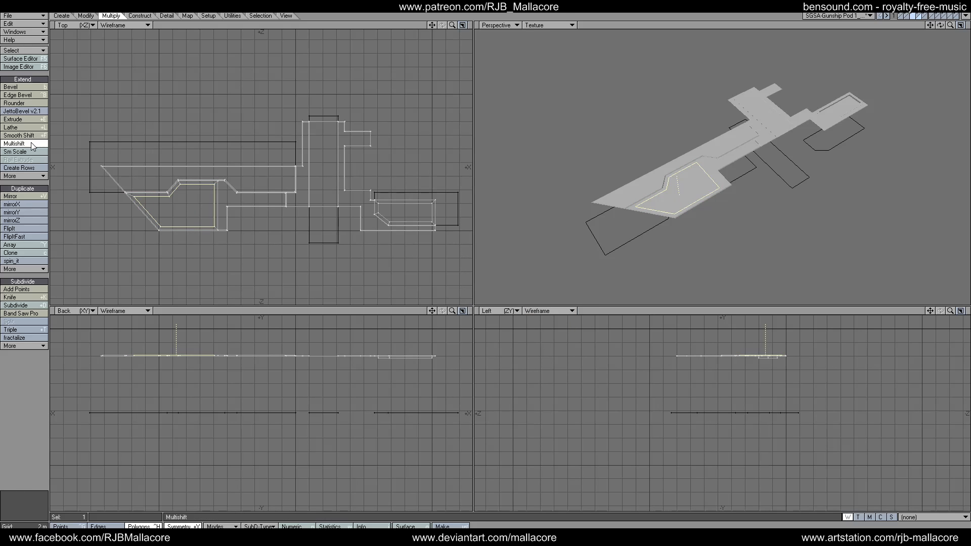
key(n)
key(Tab)
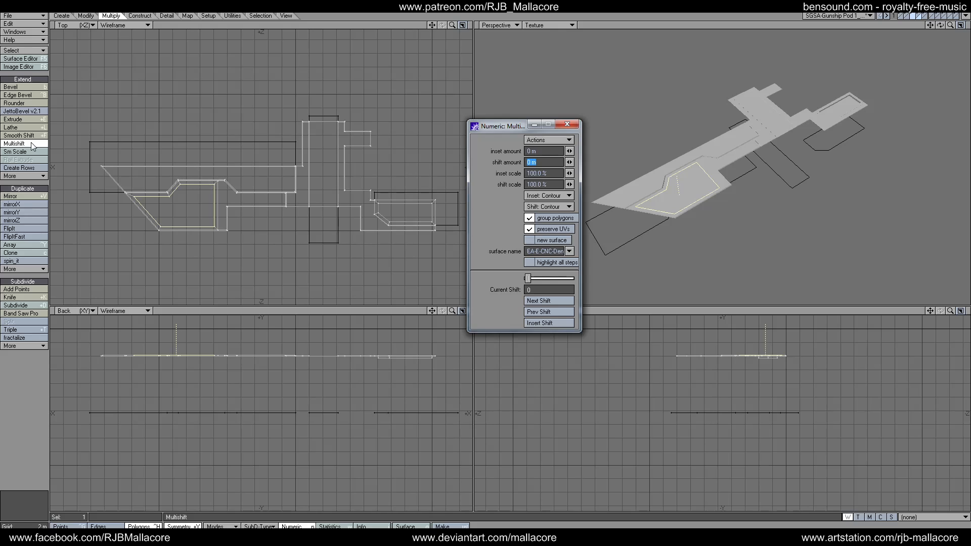
text(.2)
key(Tab)
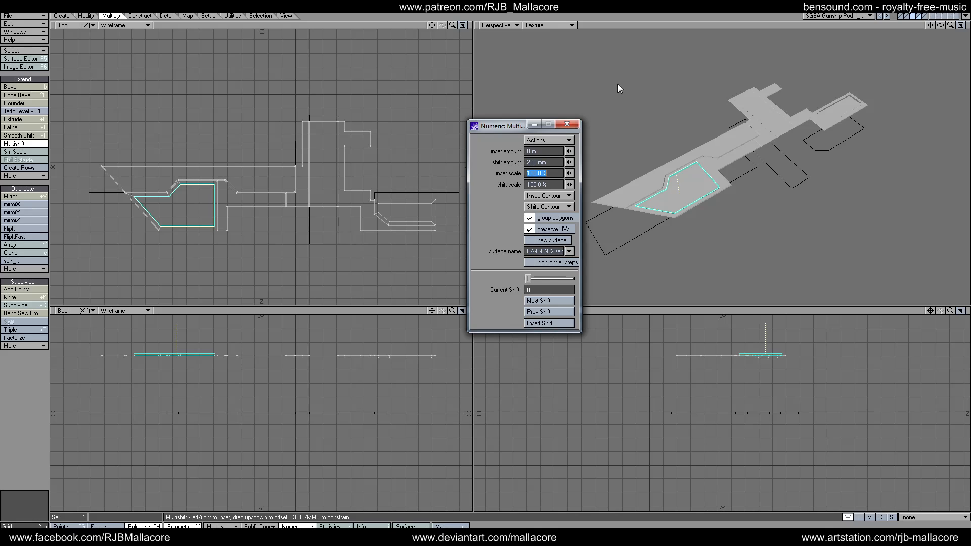
click(574, 120)
key(space)
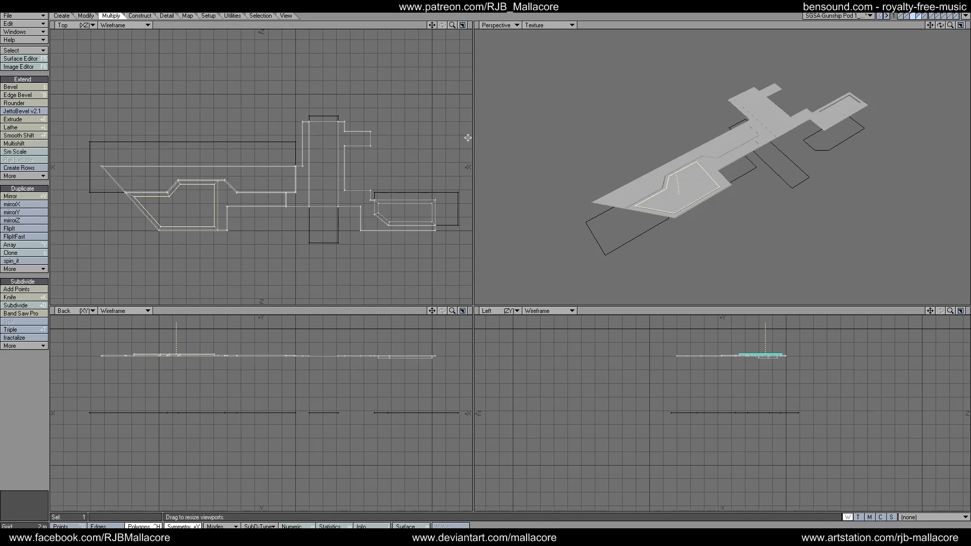
Step: Bevel the raised panel with a 100 mm shift and 100 mm inset, and clear the selection
click(29, 88)
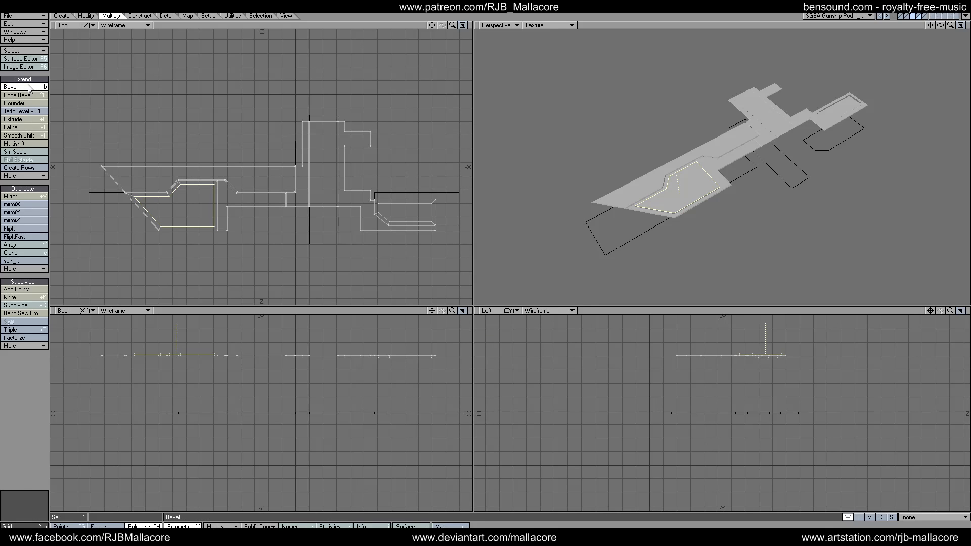
key(n)
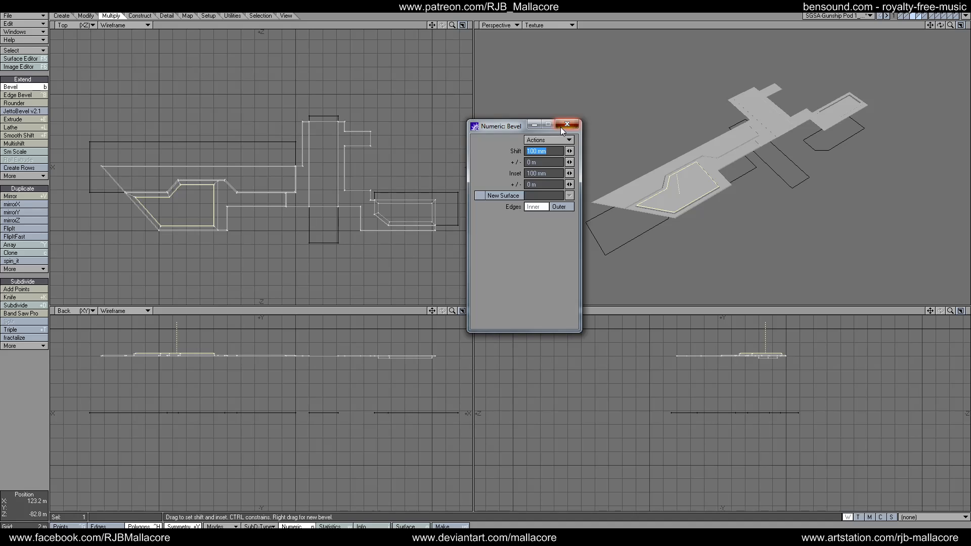
click(560, 126)
key(space)
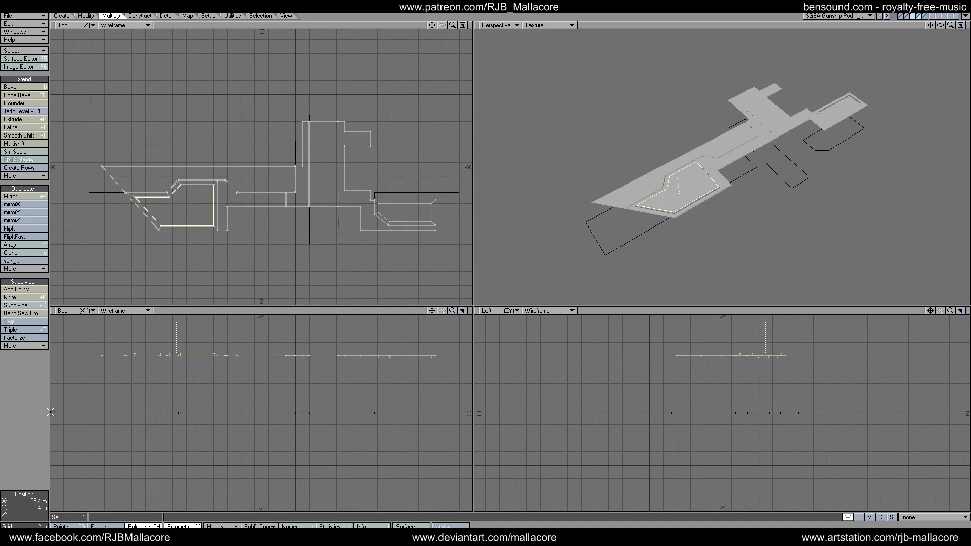
click(47, 425)
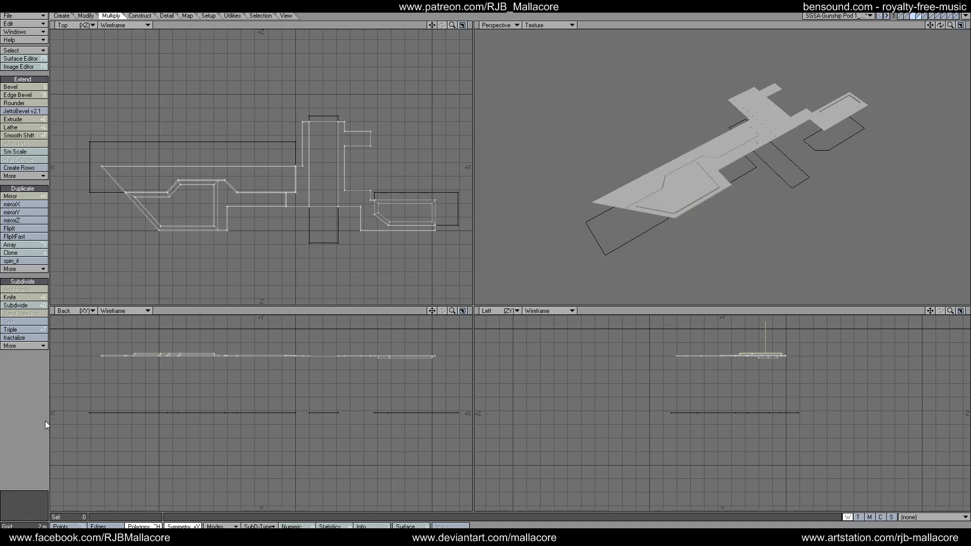
Step: Raise the tall rectangular strip with a Multishift of 500 mm inset and 500 mm shift, and clear the selection
click(323, 199)
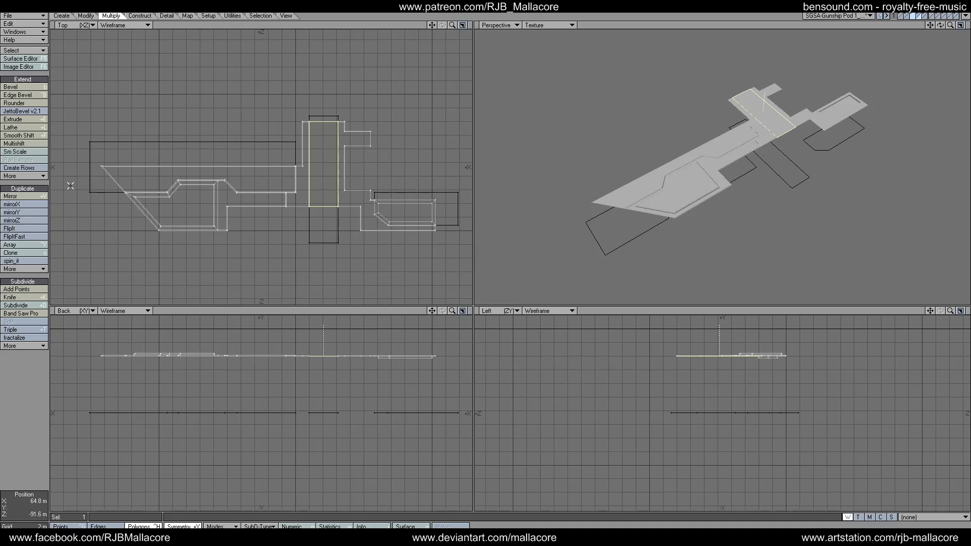
click(32, 143)
text(n)
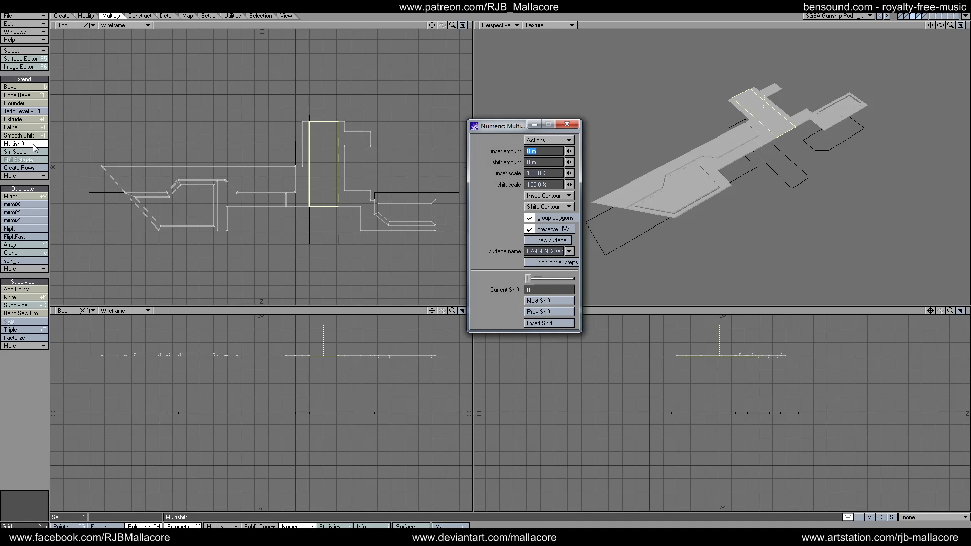
text(500mm)
key(Tab)
text(540mm)
key(Tab)
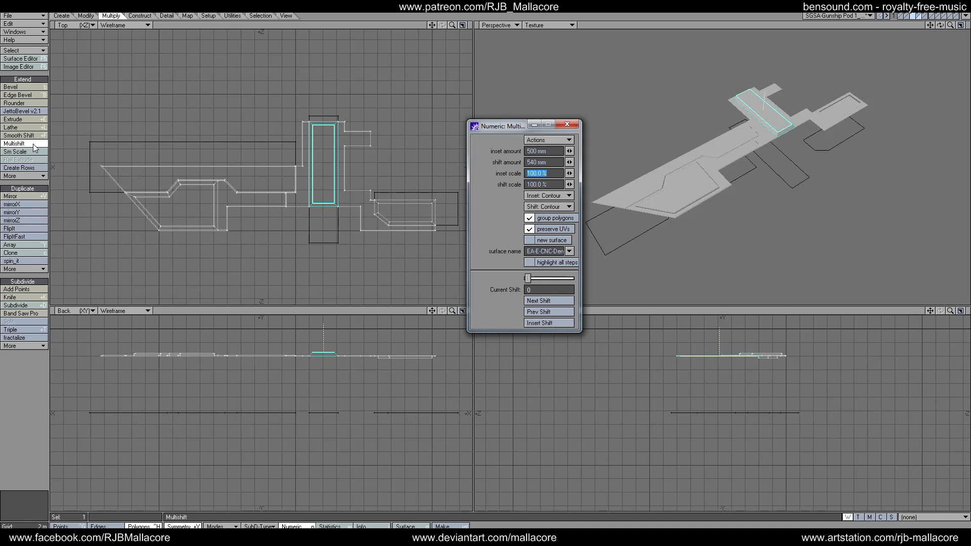
click(560, 162)
key(BackSpace)
key(BackSpace)
key(BackSpace)
key(BackSpace)
key(BackSpace)
key(BackSpace)
text(500mm)
key(Tab)
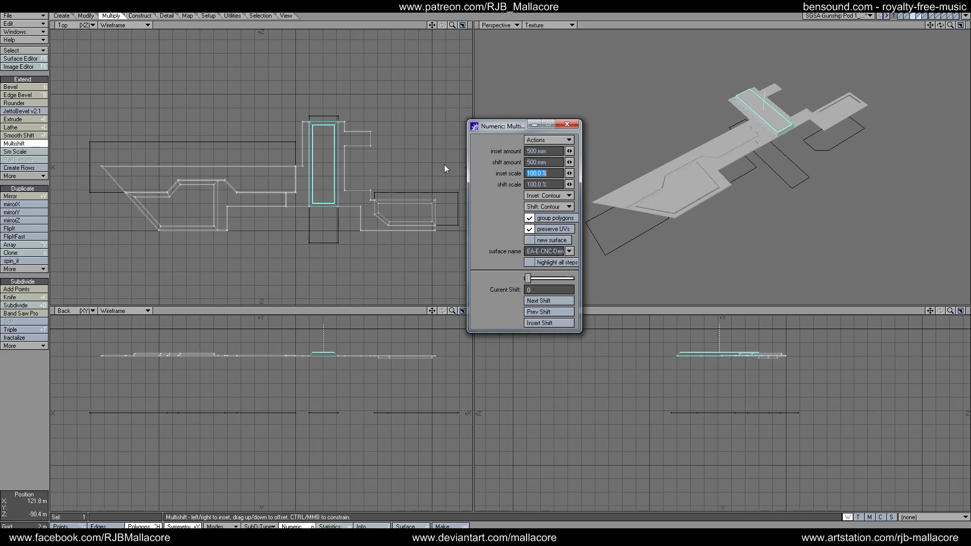
click(562, 124)
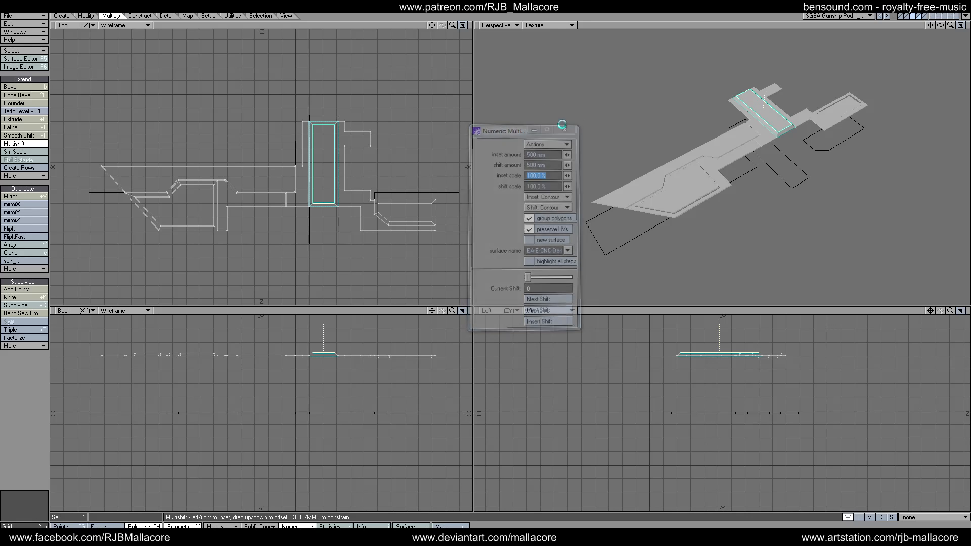
key(space)
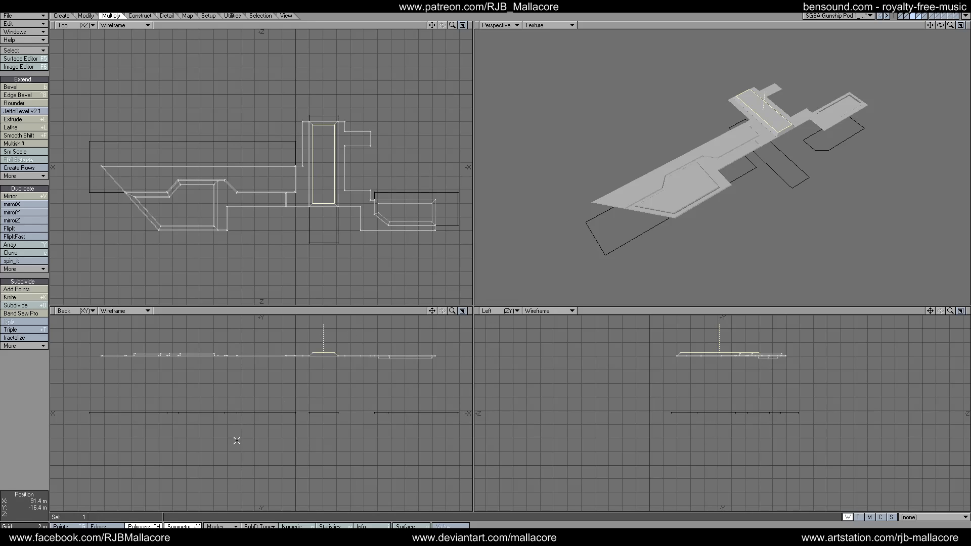
click(40, 423)
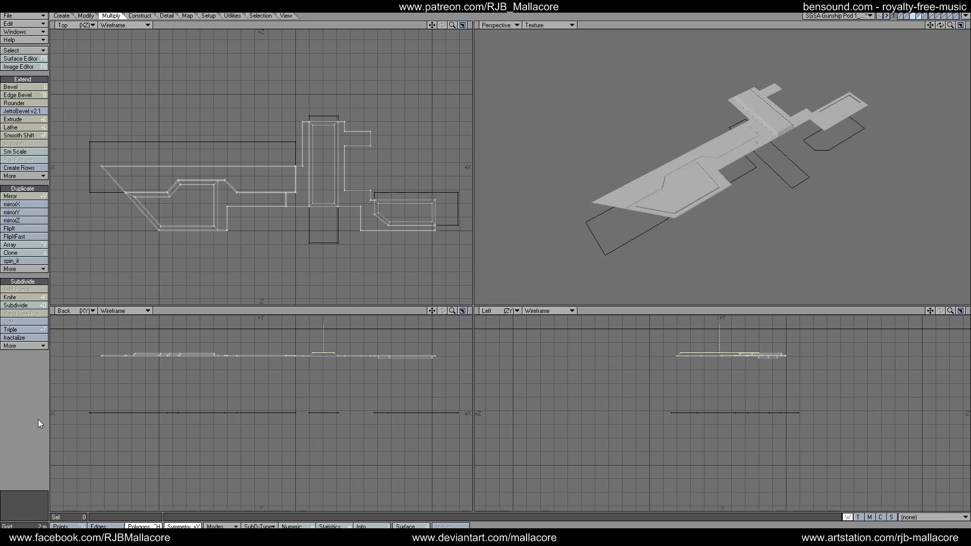
Step: Inset the raised strip's top face and two end slopes together with a Multishift of 200 mm inset and no shift
click(321, 352)
click(28, 144)
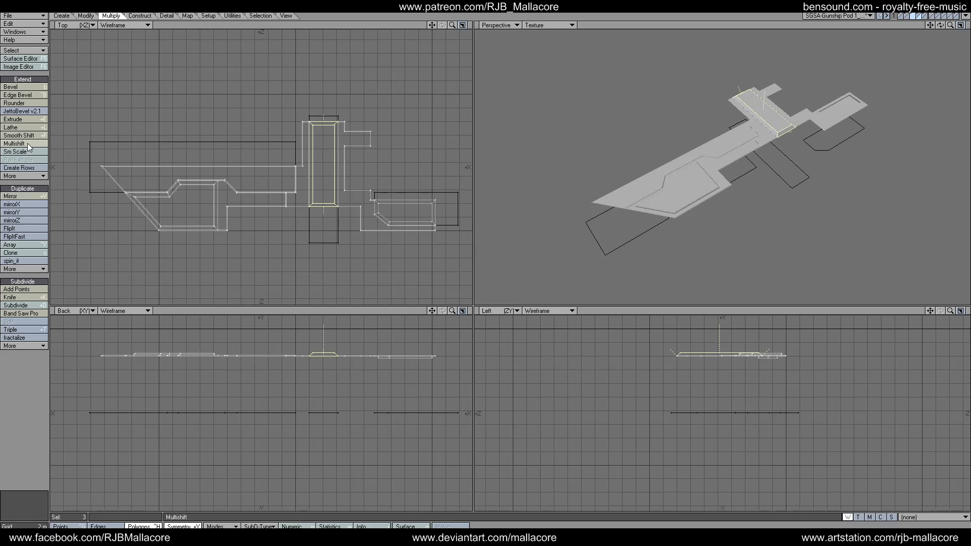
key(n)
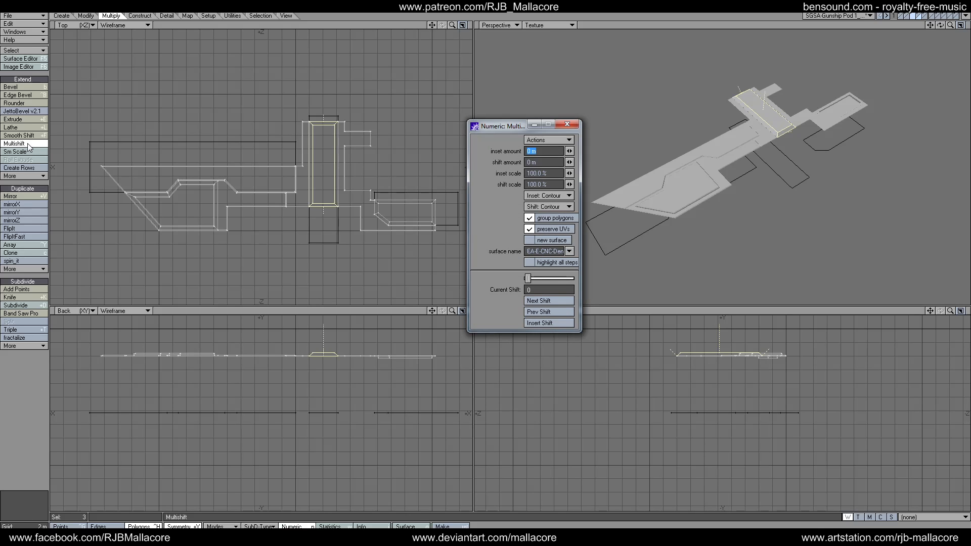
text(.2)
key(Tab)
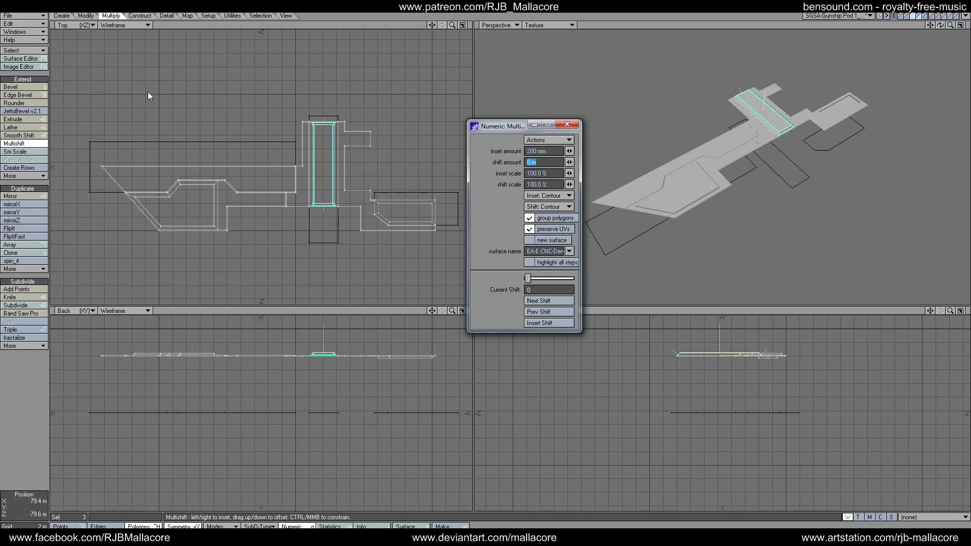
click(566, 124)
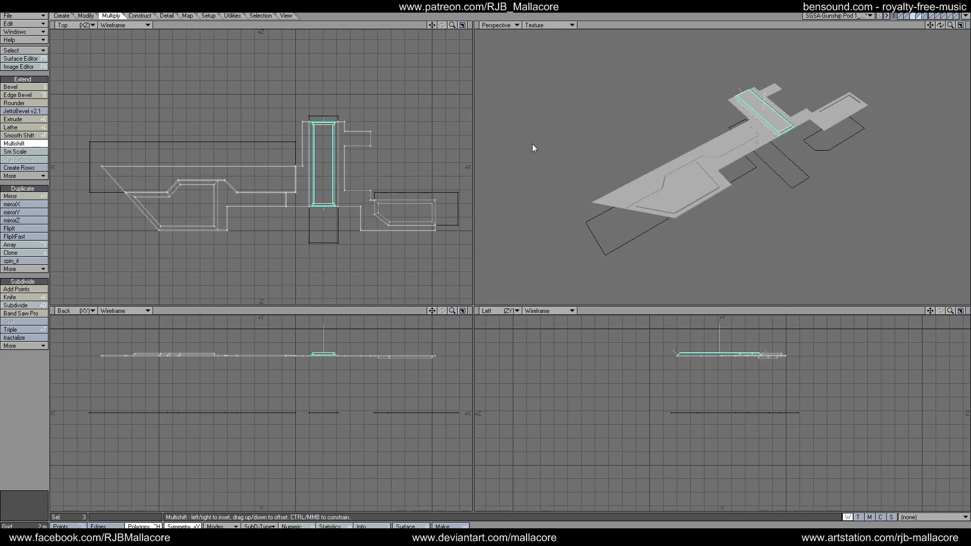
key(space)
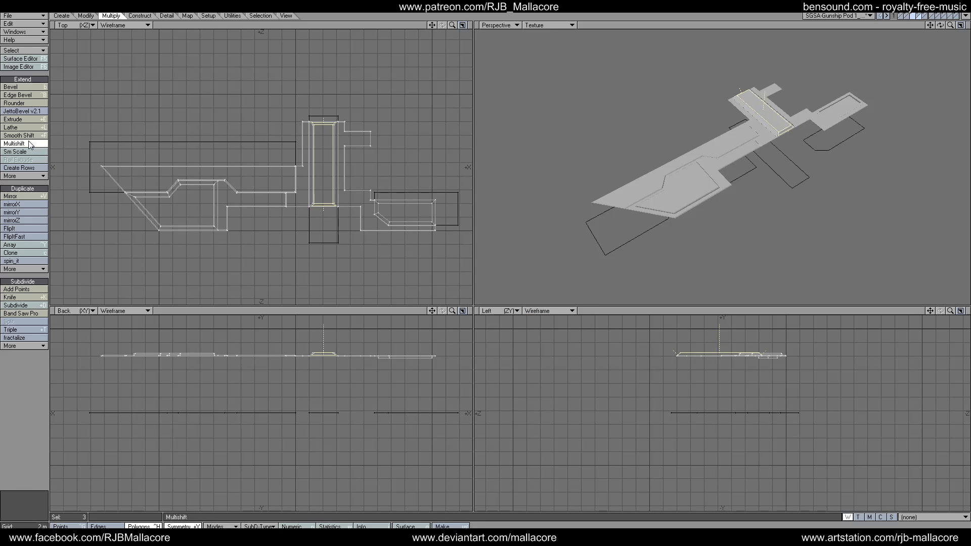
Step: Extend the inset top and end faces of the strip outward with a Multishift of 200 mm shift and no inset
key(n)
key(Tab)
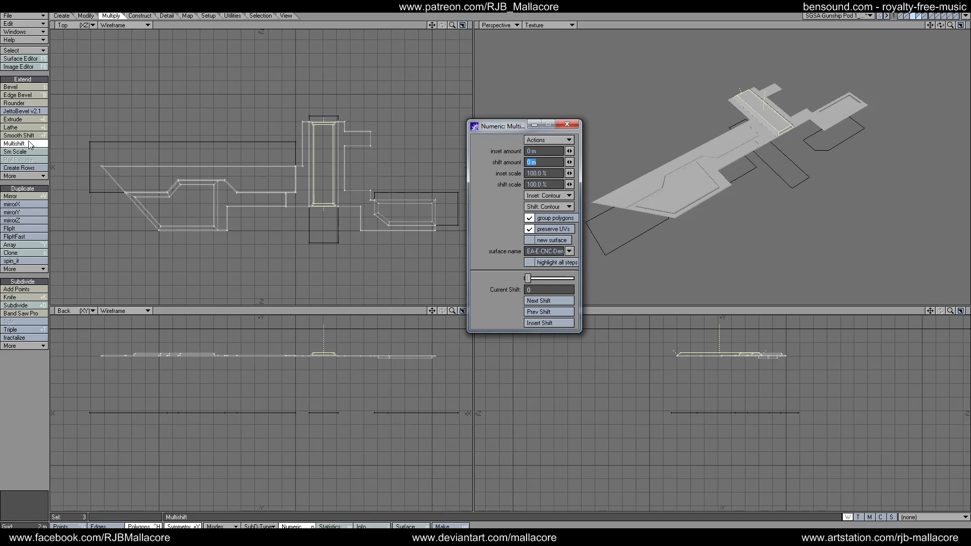
text(.2)
key(Tab)
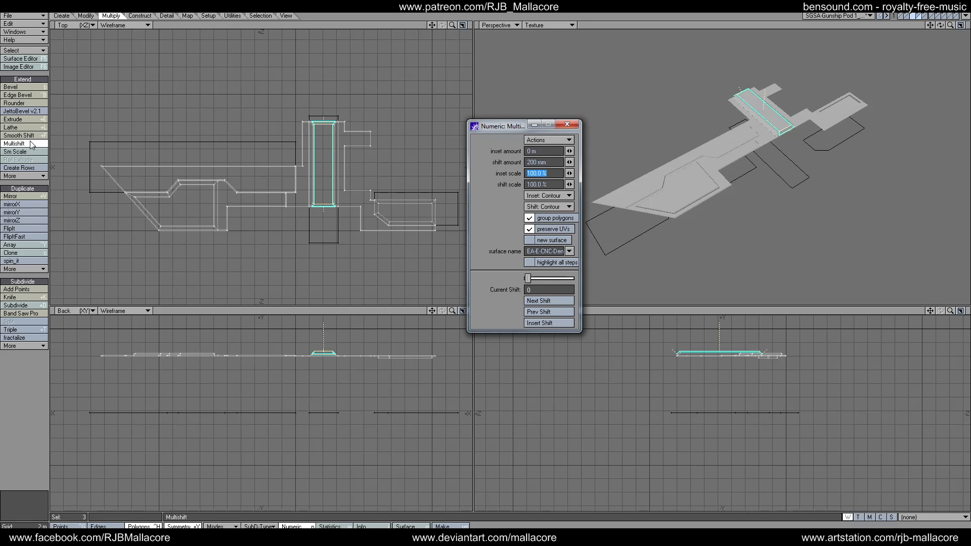
click(567, 124)
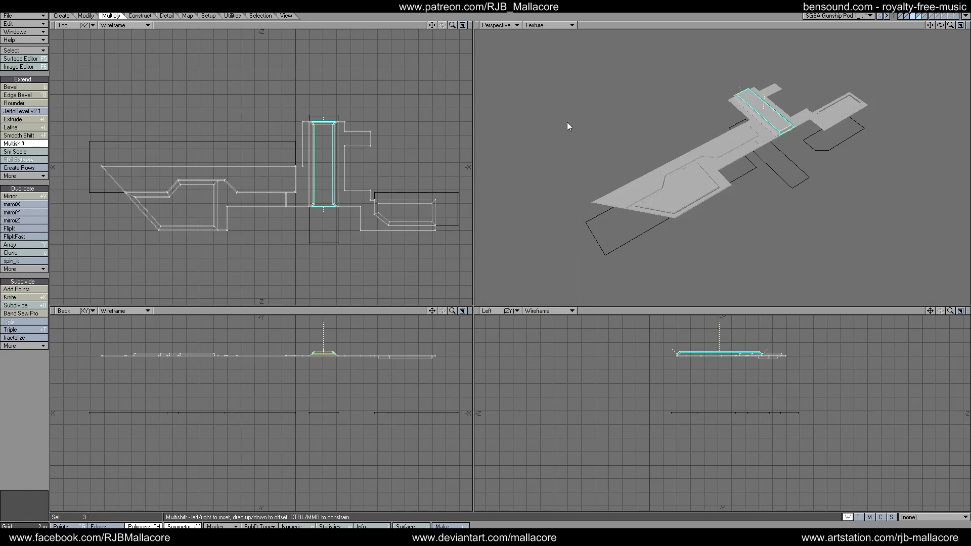
Step: Slice the raised strip's selected top and end faces lengthwise with two Knife cuts, one near each long side
key(space)
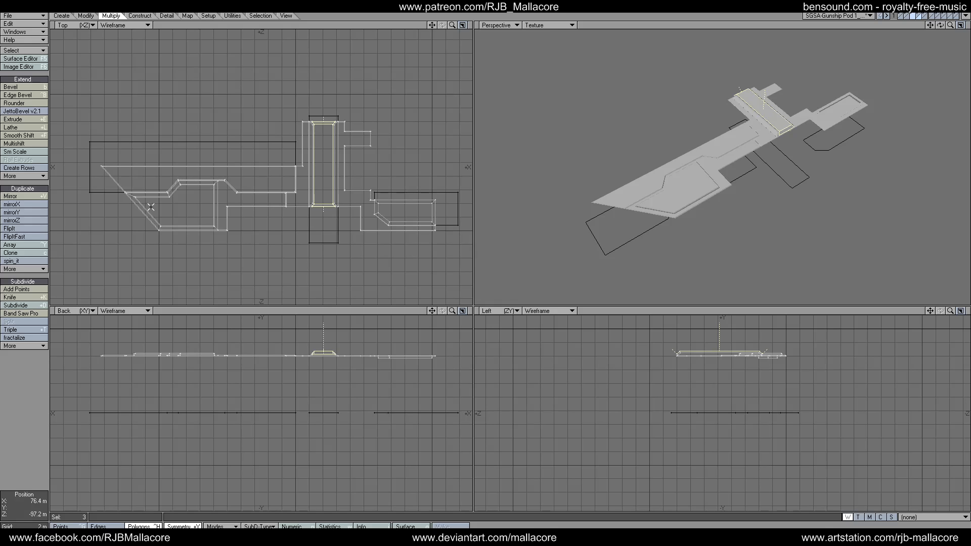
click(43, 297)
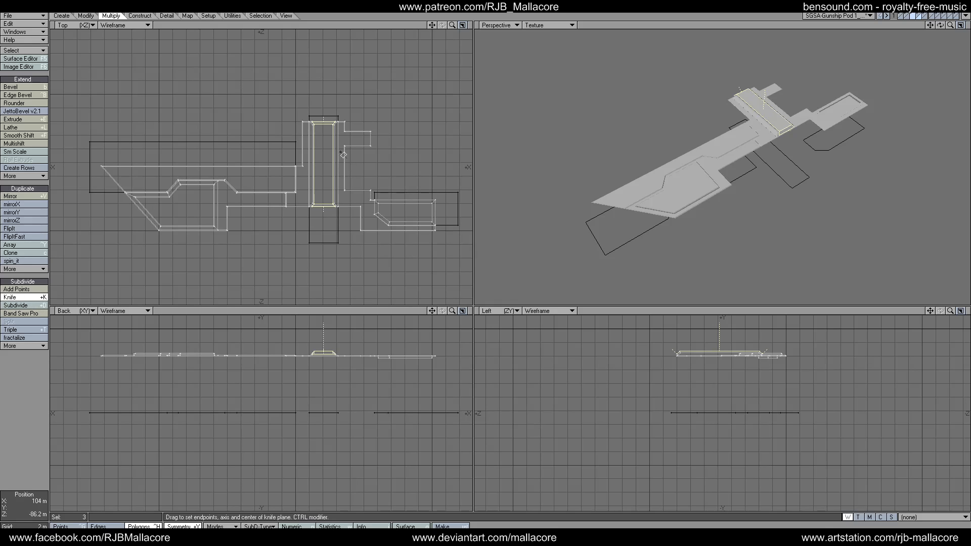
drag(318, 115, 316, 221)
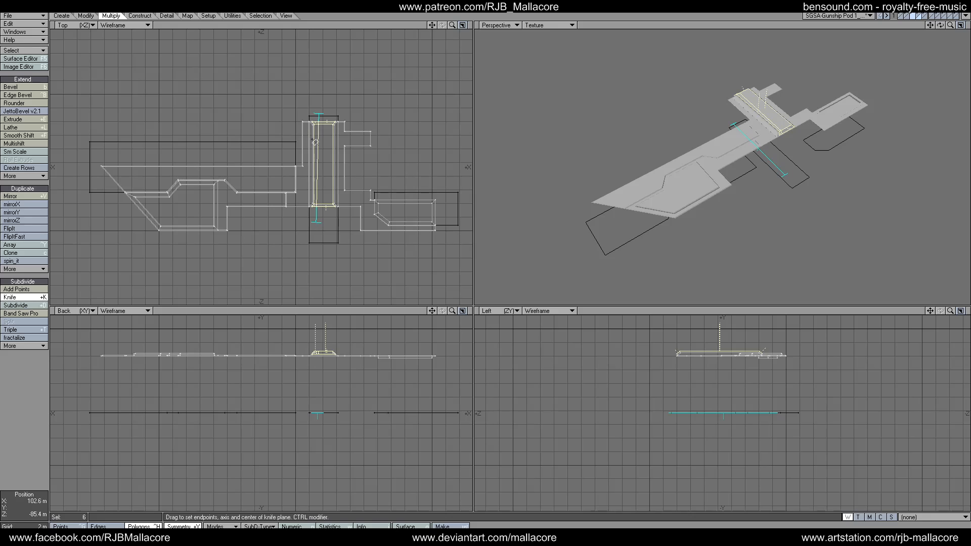
drag(319, 115, 319, 116)
click(26, 298)
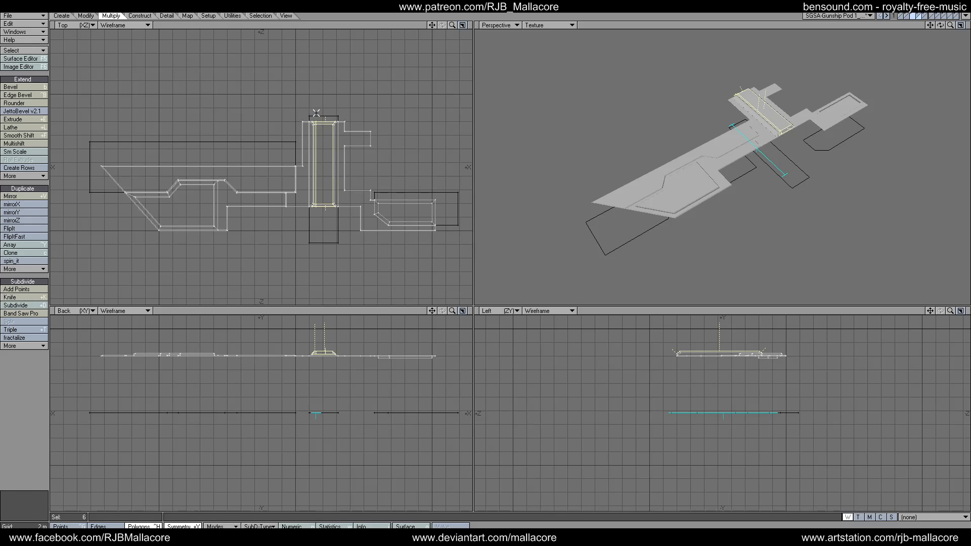
click(25, 297)
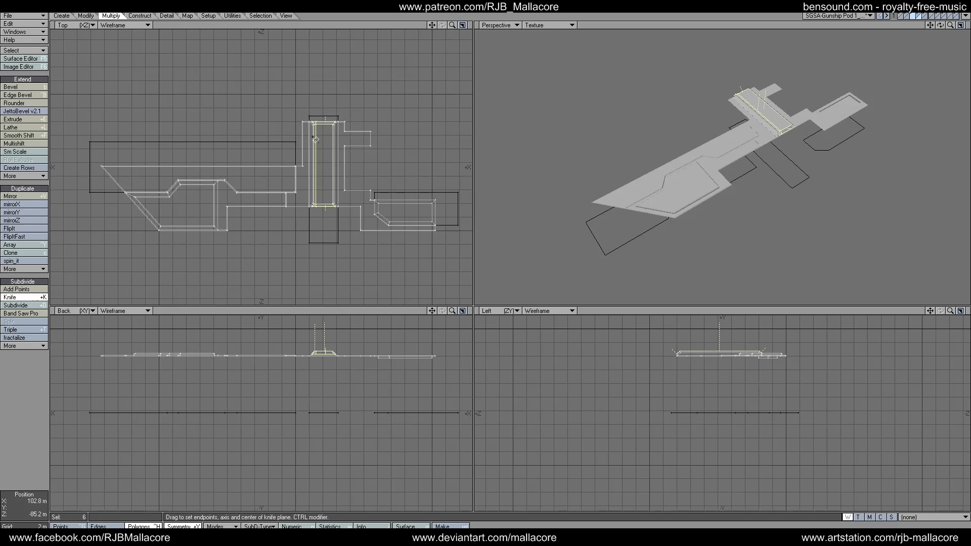
drag(332, 138, 332, 221)
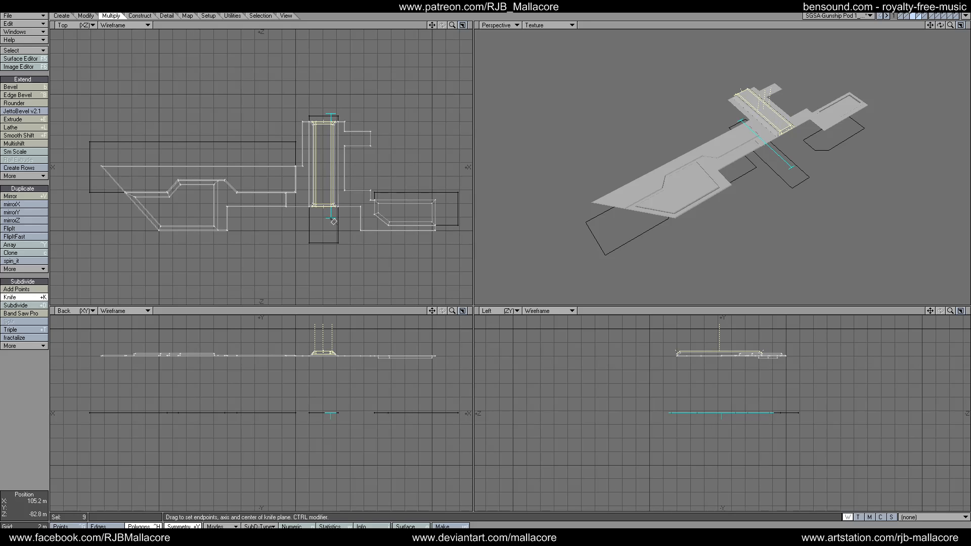
key(space)
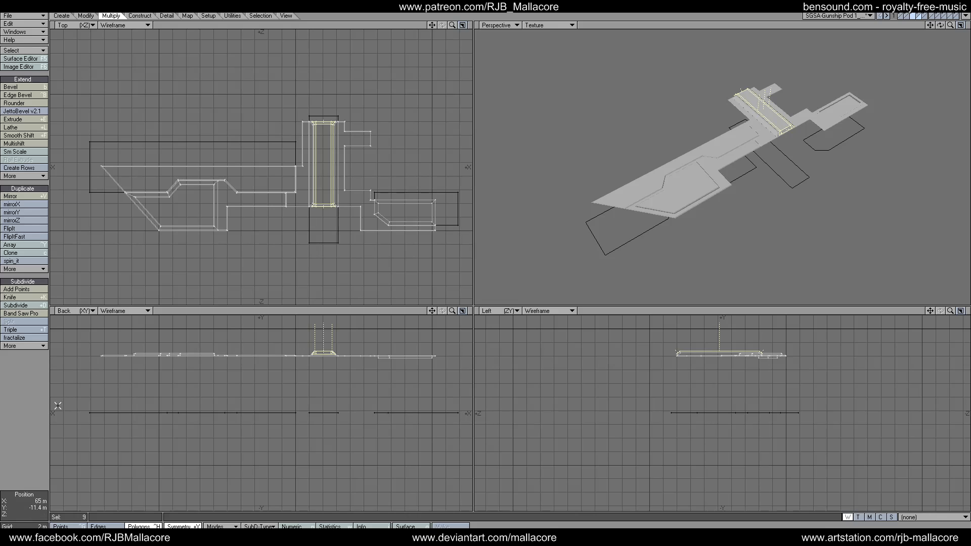
Step: Keep only the strip's middle faces selected and inset them together with a Multishift of 200 mm inset and no shift
click(125, 374)
click(321, 349)
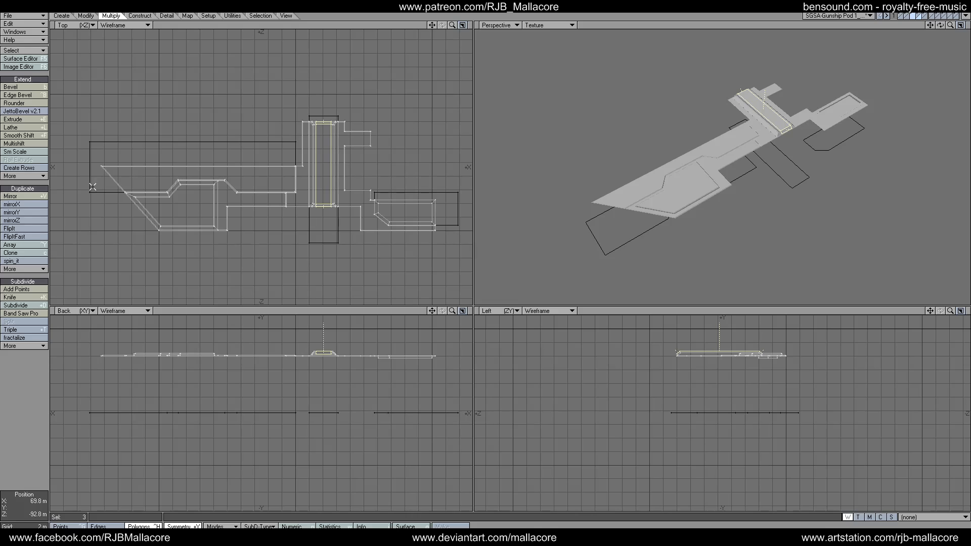
click(37, 148)
key(n)
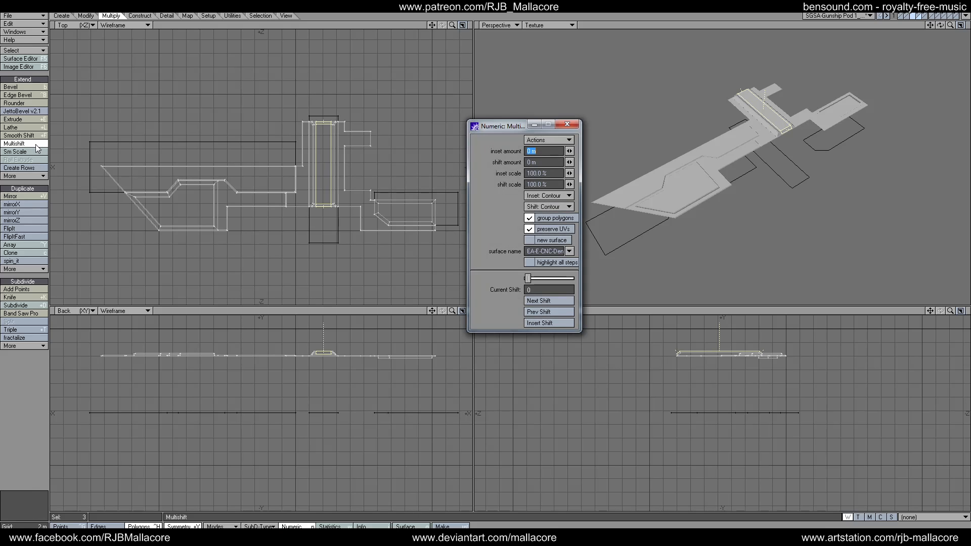
text(.2)
key(Tab)
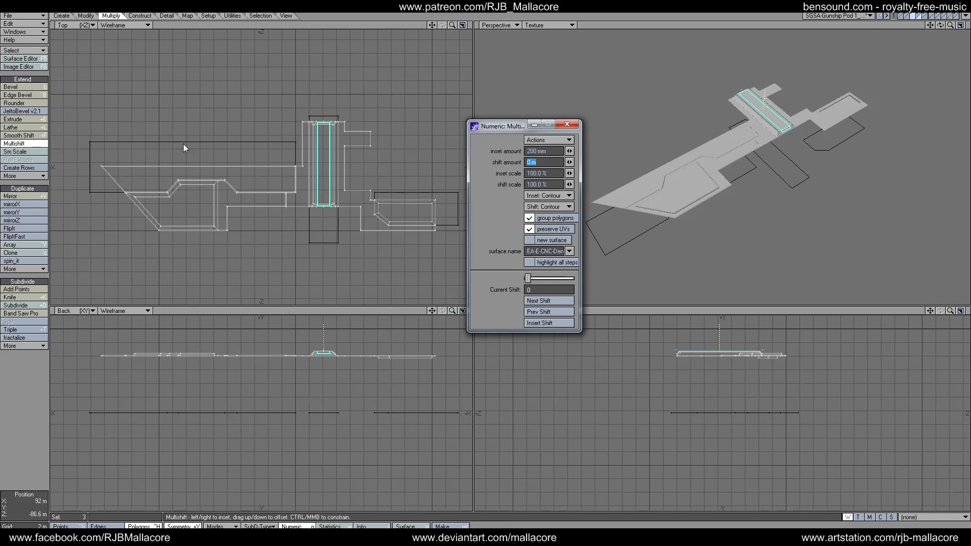
click(566, 124)
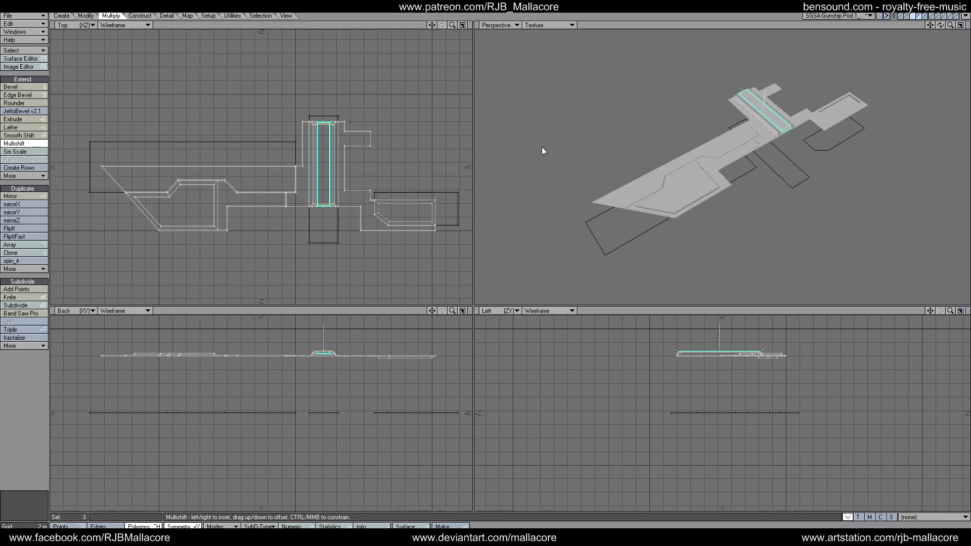
key(space)
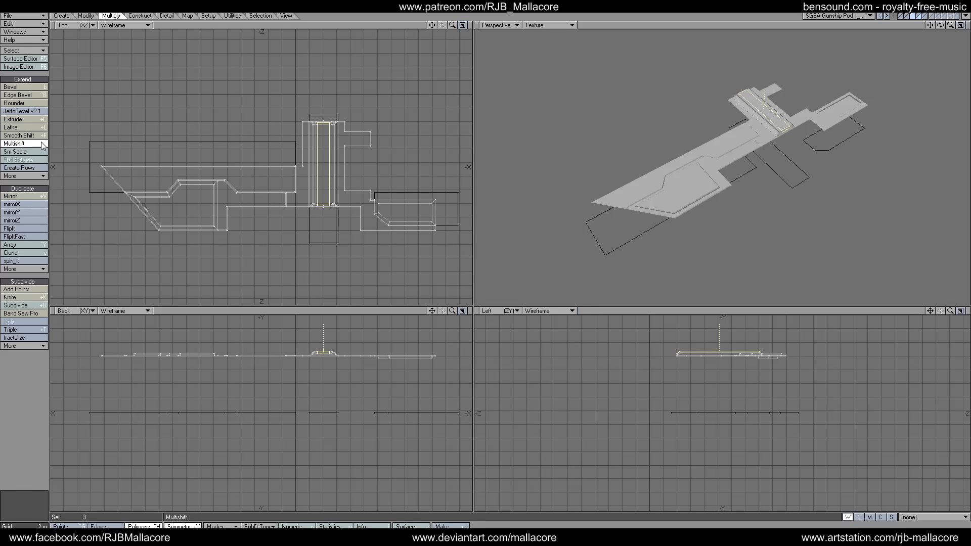
Step: Recess the inset middle faces with a Multishift of -200 mm shift and no inset, and clear the selection
key(n)
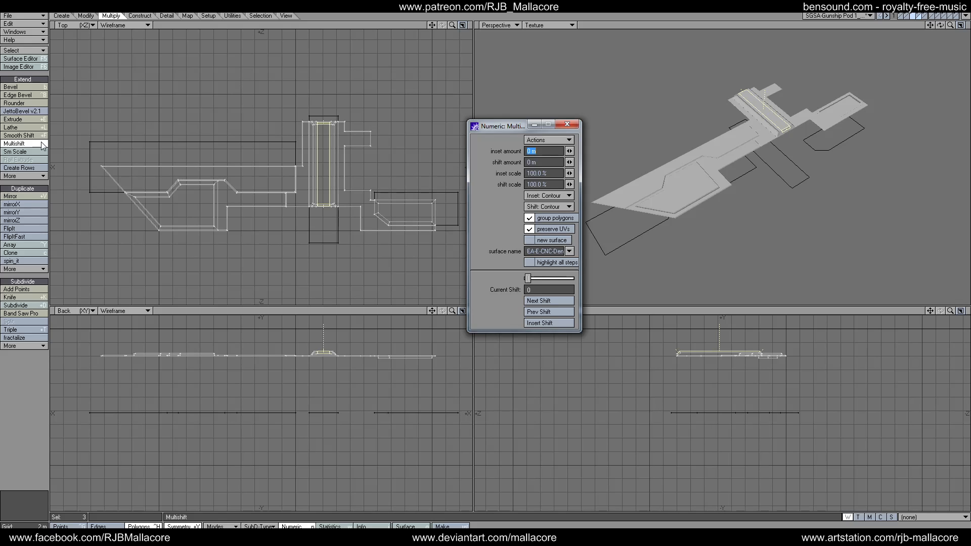
key(Tab)
text(-.2)
key(Tab)
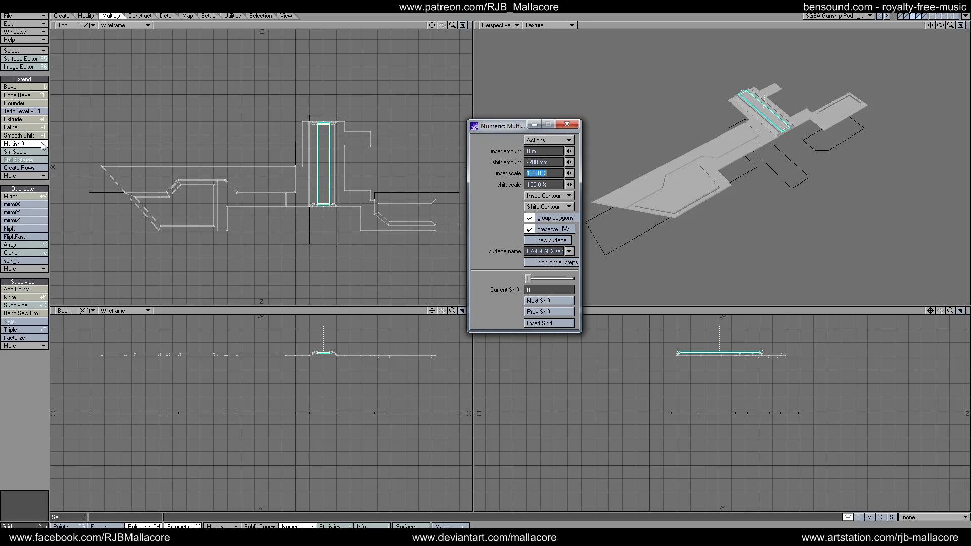
click(574, 124)
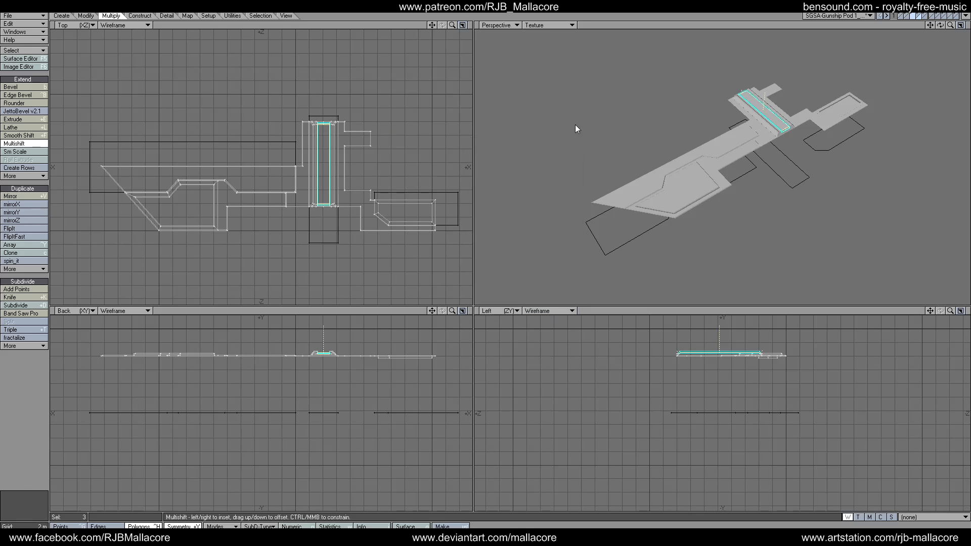
key(space)
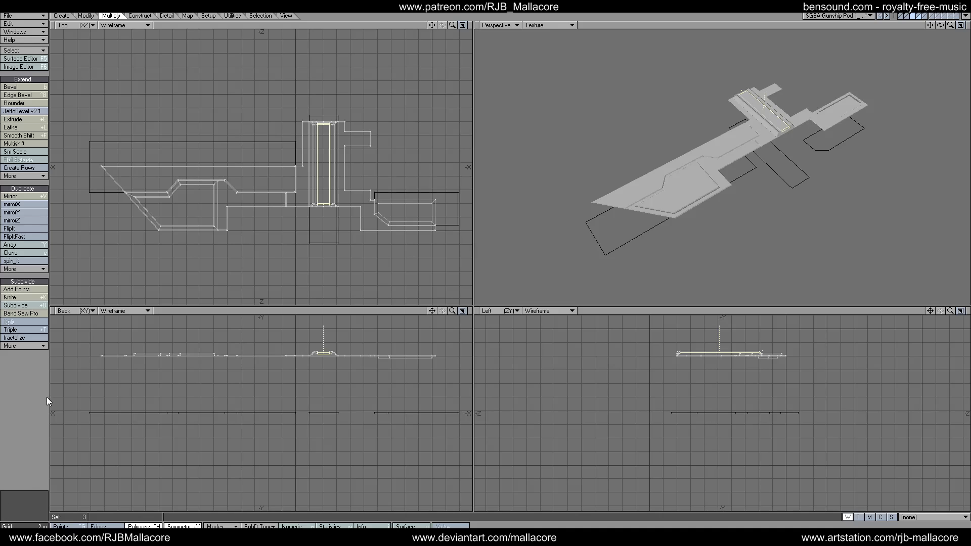
click(40, 406)
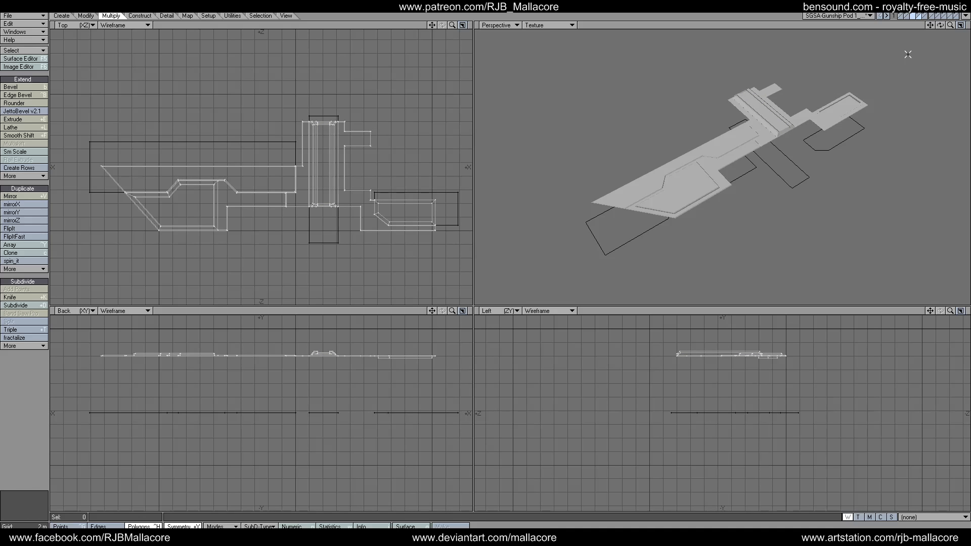
Step: Select the long top face at the bottom of the strip's recess and inset it 300 mm with Multishift
mouse_move(940, 25)
mouse_down()
mouse_move(916, 26)
mouse_move(950, 21)
mouse_up()
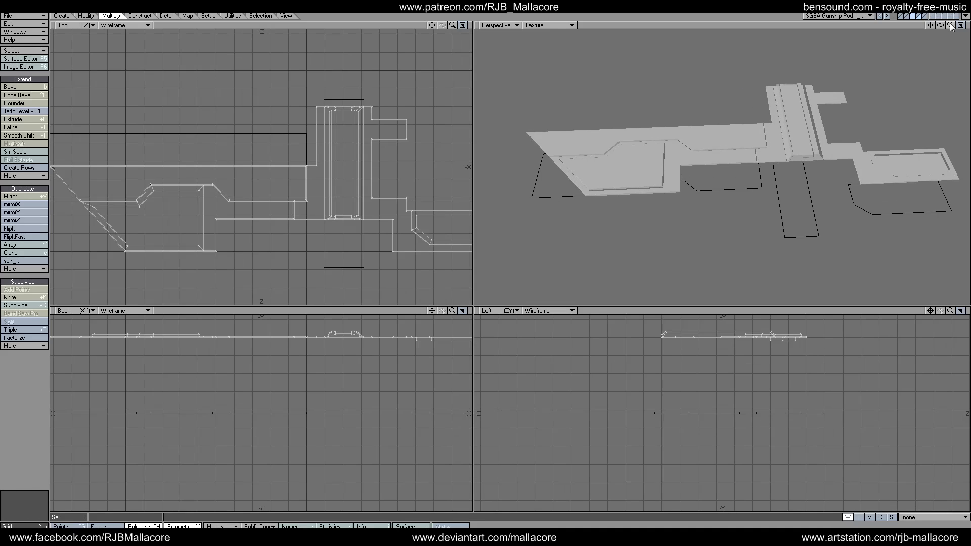
click(797, 117)
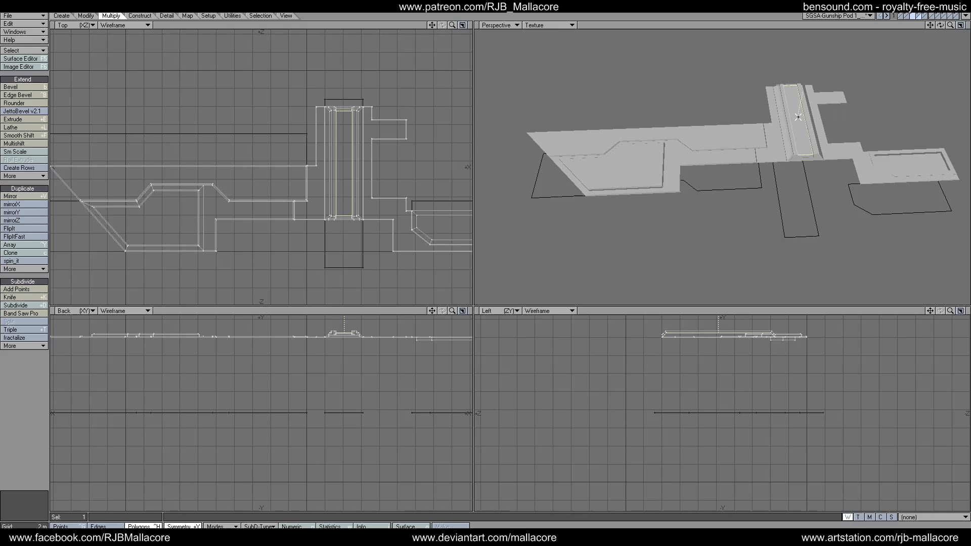
click(23, 144)
text(500)
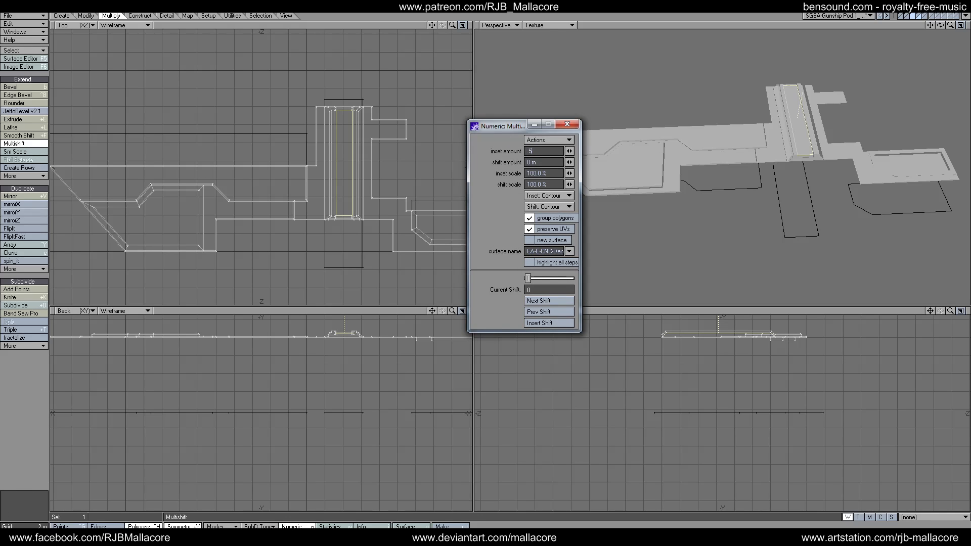
key(Tab)
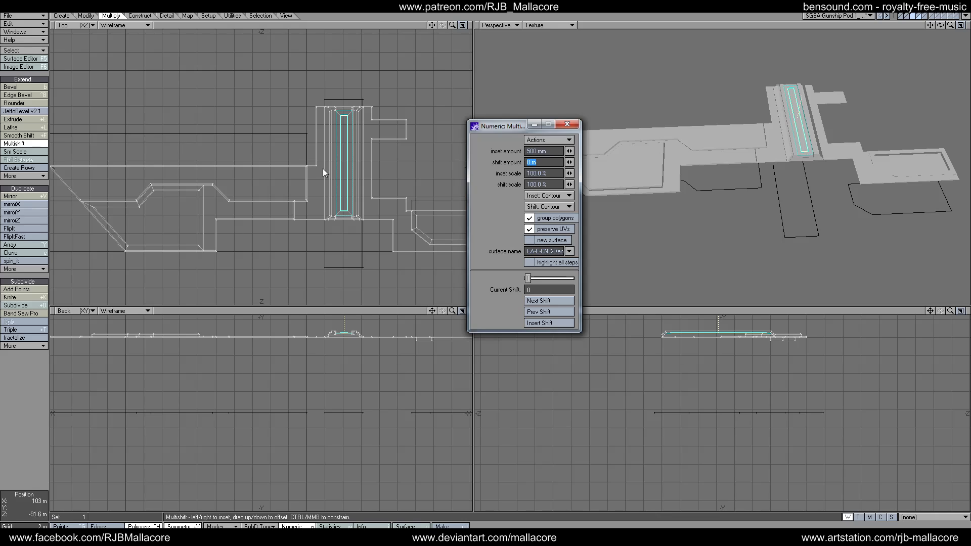
click(526, 151)
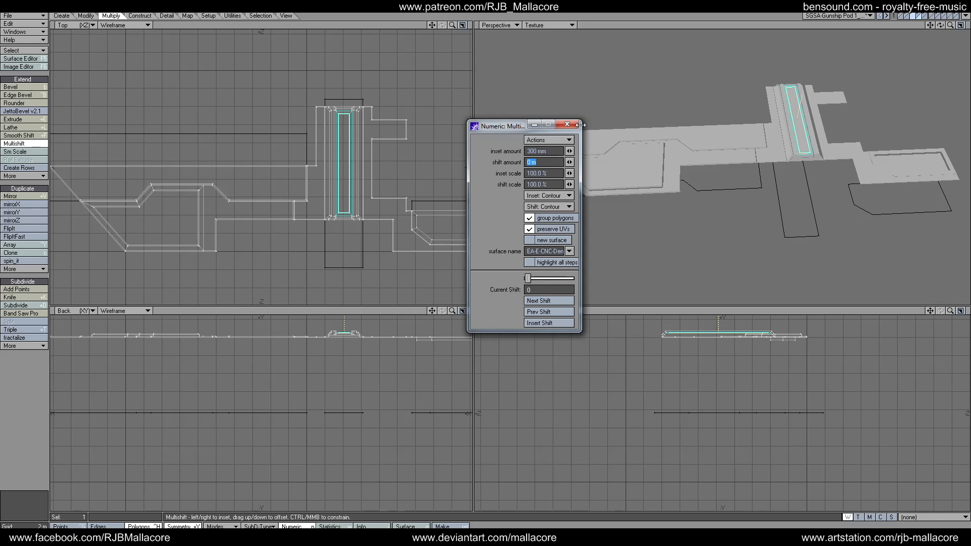
click(573, 125)
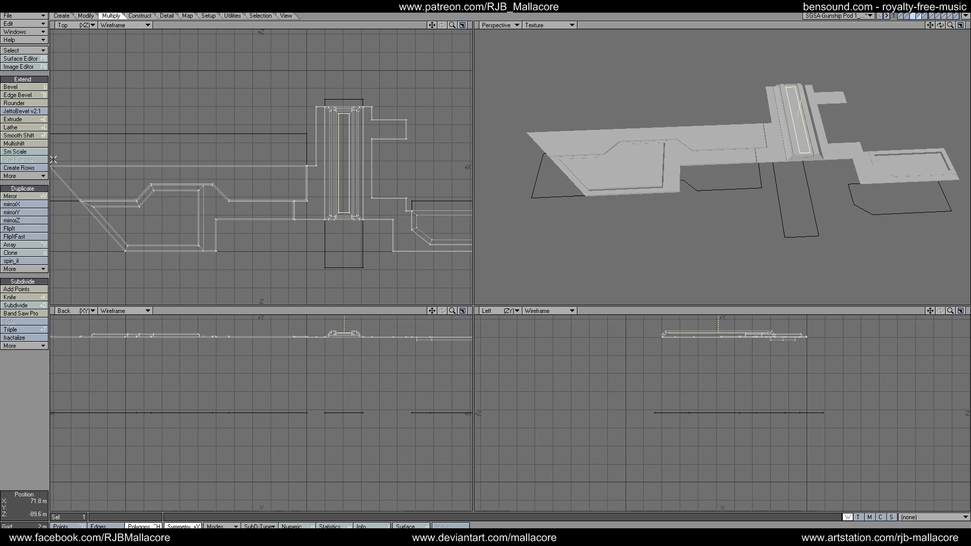
Step: Sink the inset long face with a Multishift of -300 mm shift and no inset, and clear the selection
key(n)
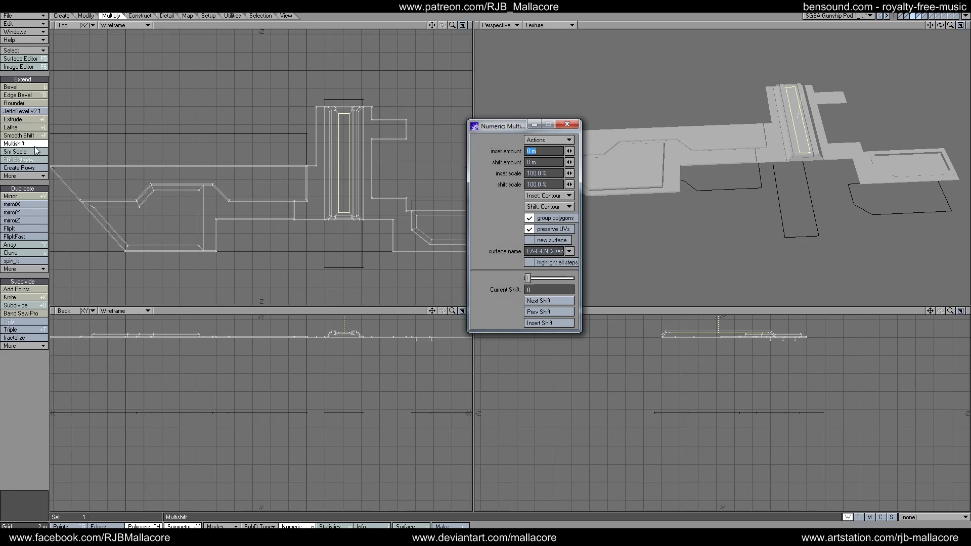
key(Tab)
text(-300)
key(Tab)
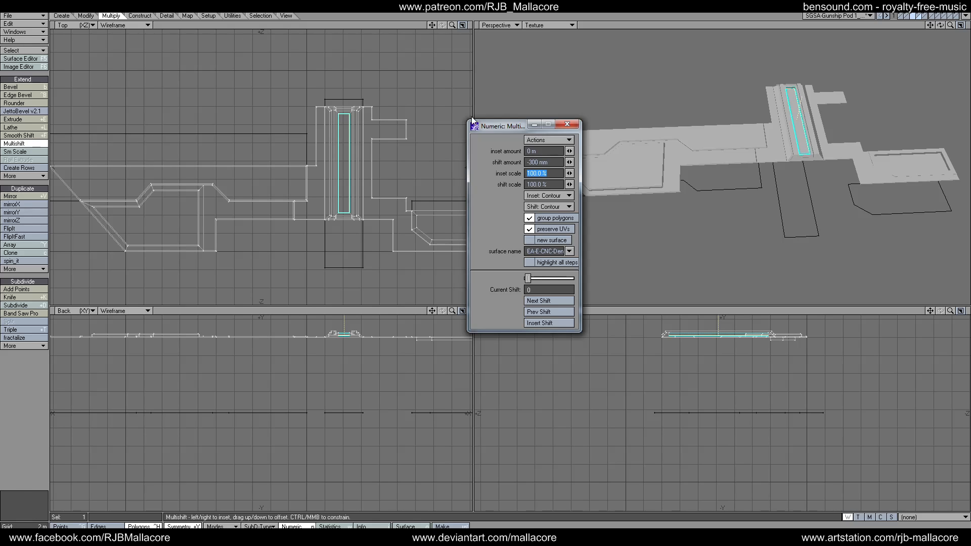
click(575, 124)
key(space)
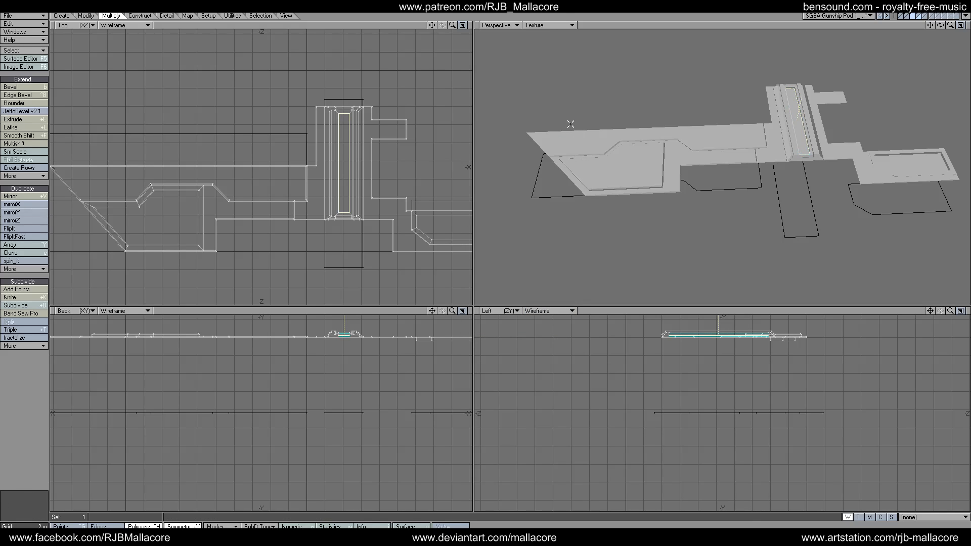
click(20, 405)
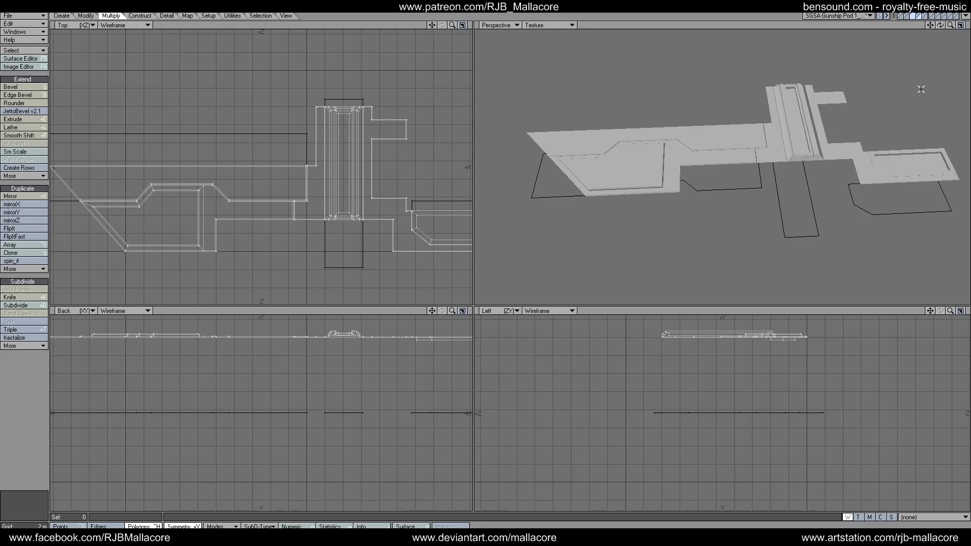
Step: Show the layer with the complete ship hull on its own, fit it in view and examine its upper side
click(900, 15)
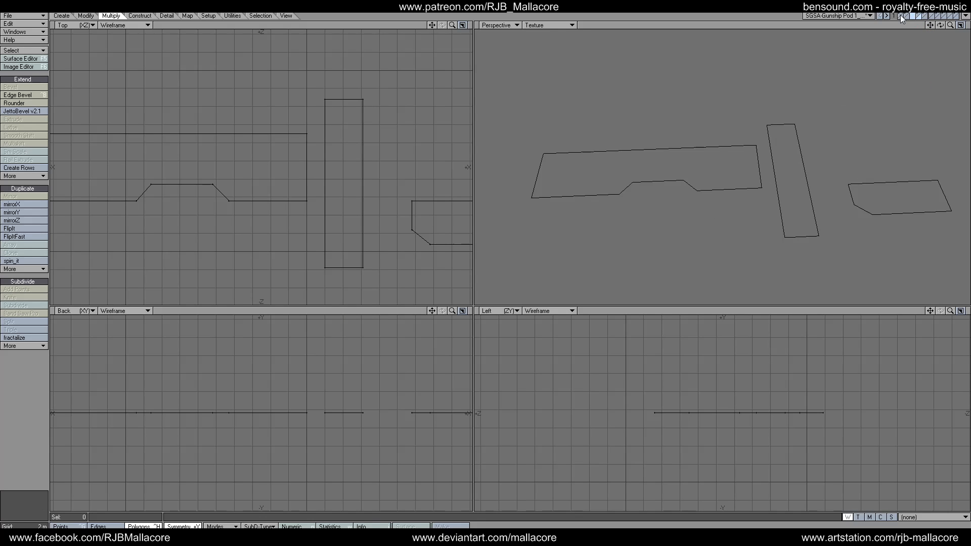
click(905, 15)
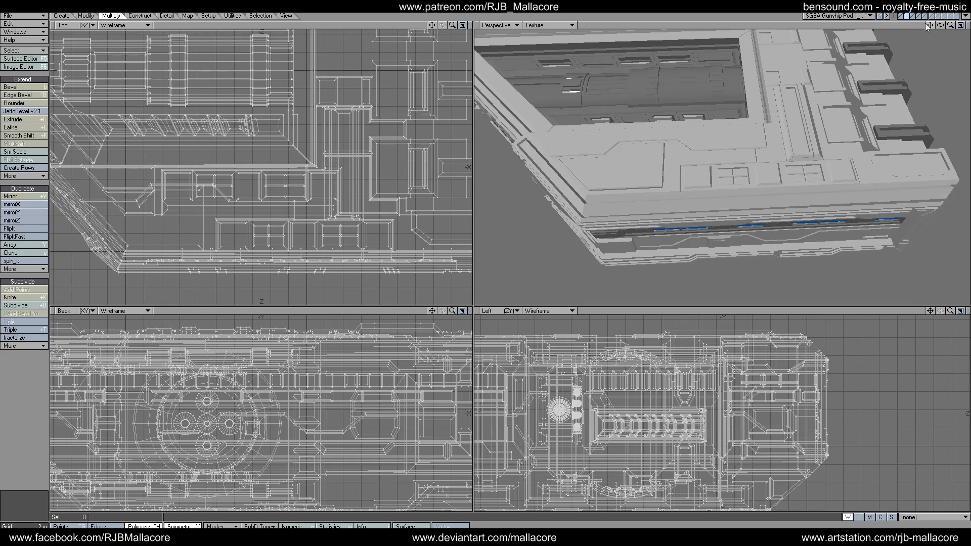
key(a)
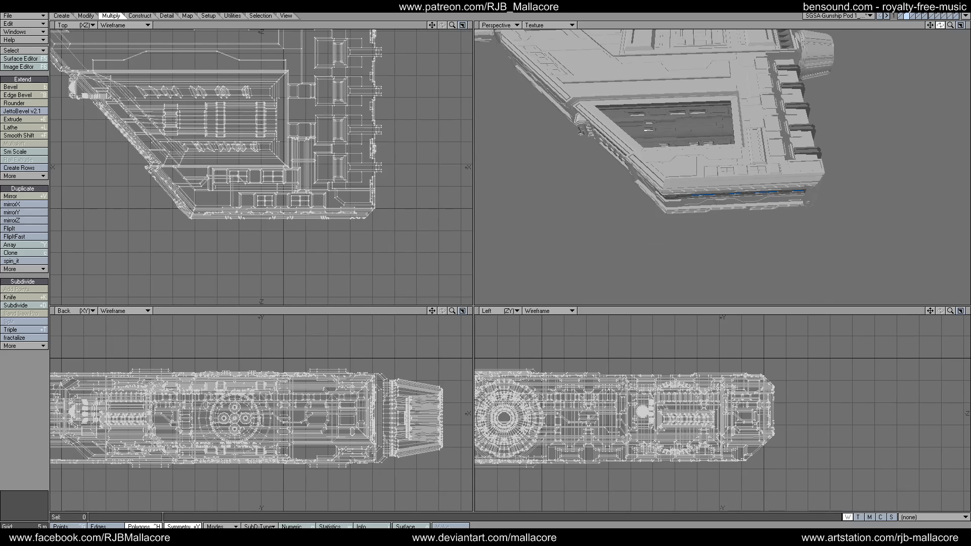
drag(940, 24, 889, 60)
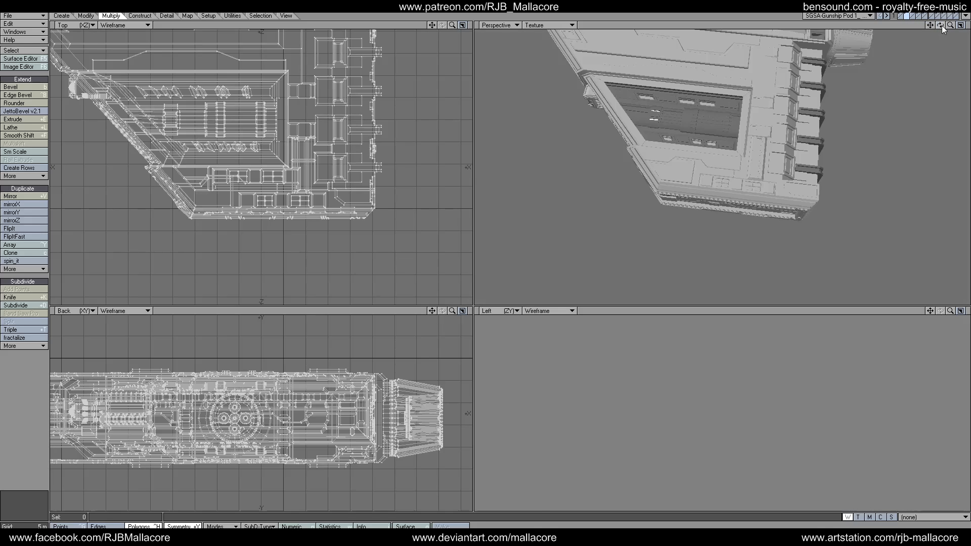
Step: Knife the panel polygon at the pod's outer rear corner into two pieces with a cut across its middle in the top view
drag(940, 26, 952, 29)
scroll(406, 400, up, 2)
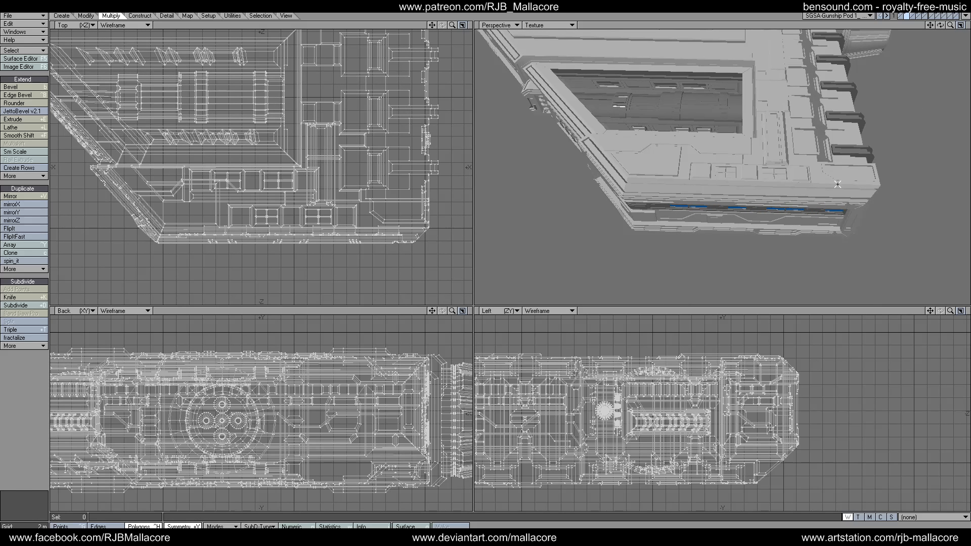
click(852, 172)
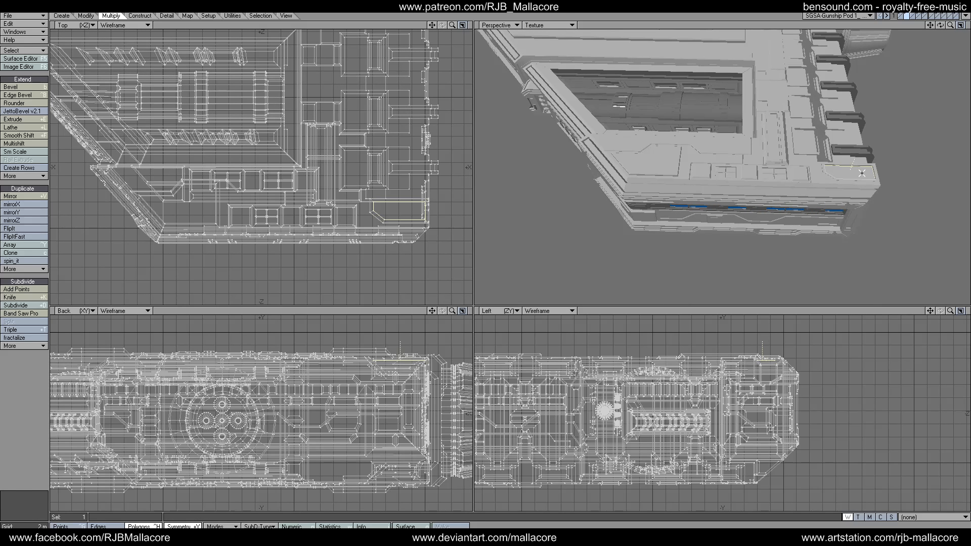
click(15, 298)
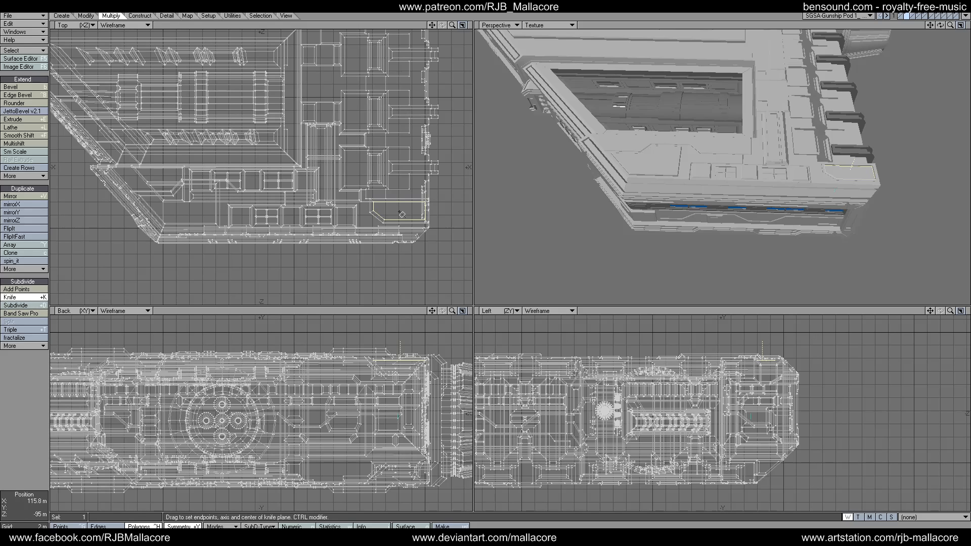
drag(398, 196, 399, 231)
key(space)
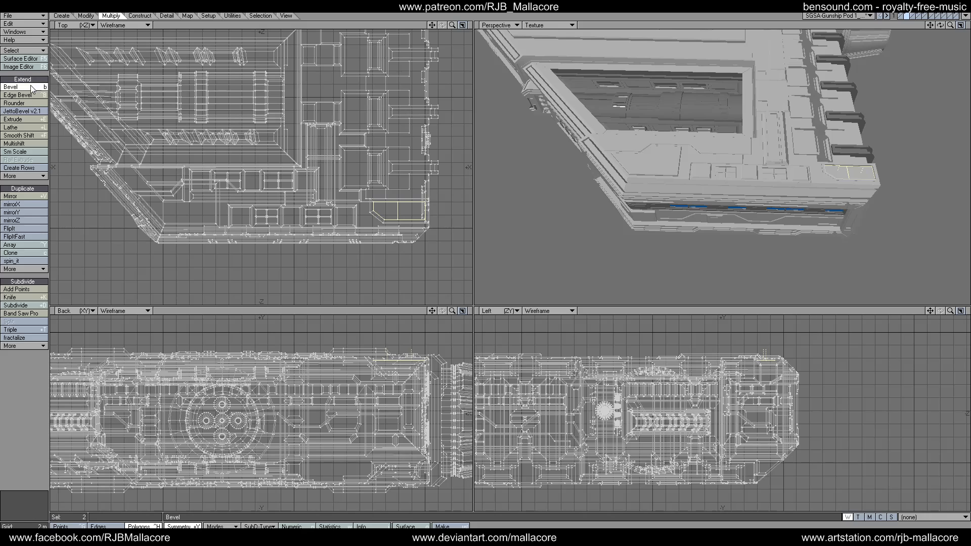
Step: Bevel the two corner panel pieces with a 100 mm shift and 100 mm inset, and deselect them
key(n)
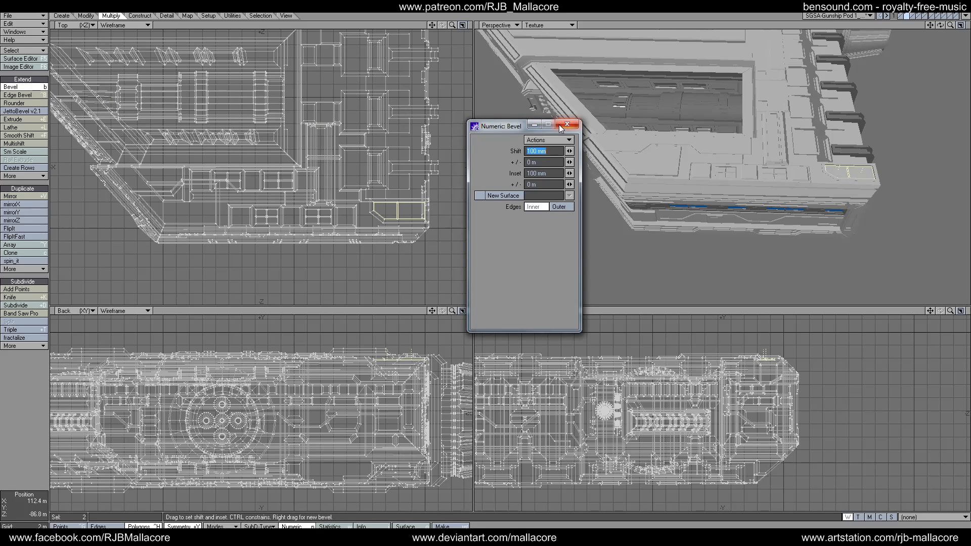
click(567, 125)
key(space)
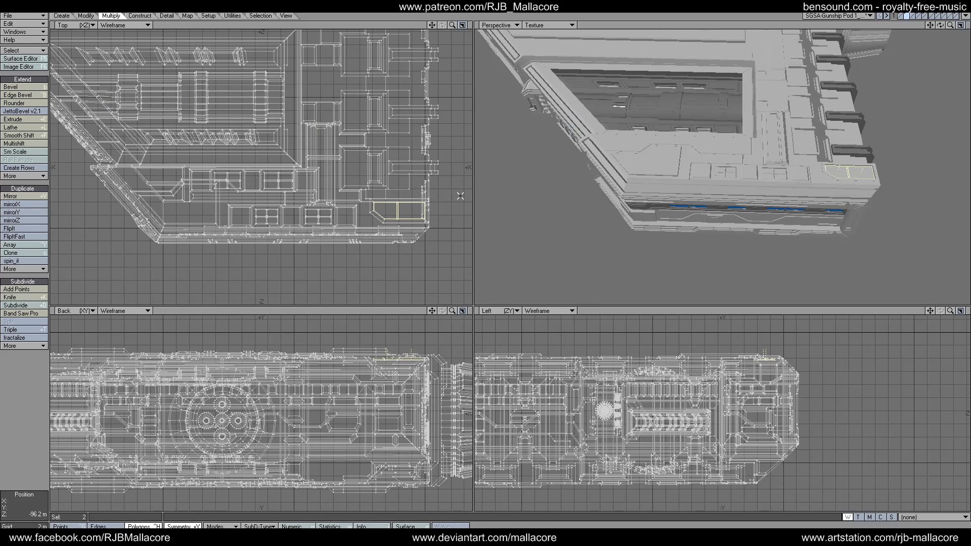
click(21, 385)
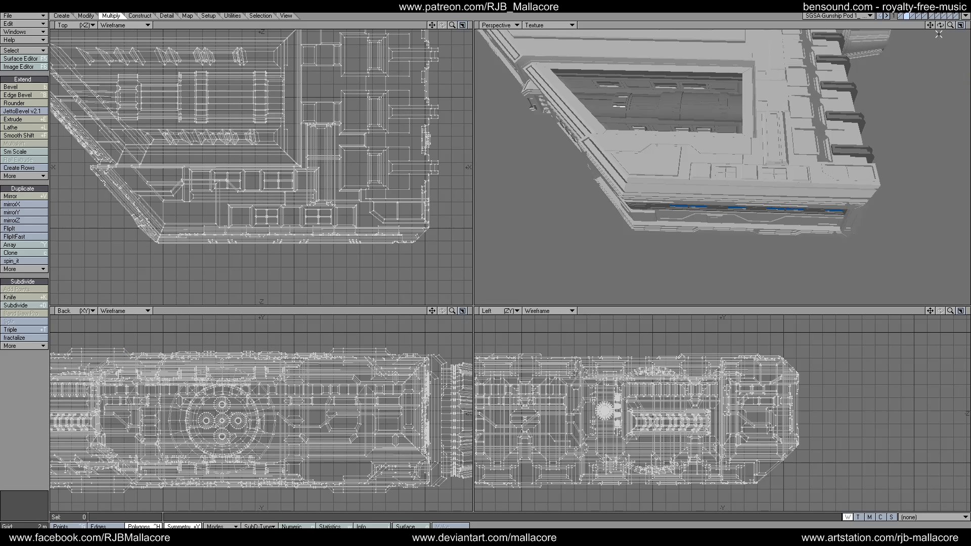
Step: Select the three sloped polygons along the pod's lower outer edge and place them in the third layer
drag(939, 25, 869, 31)
drag(950, 26, 948, 2)
click(753, 145)
click(701, 136)
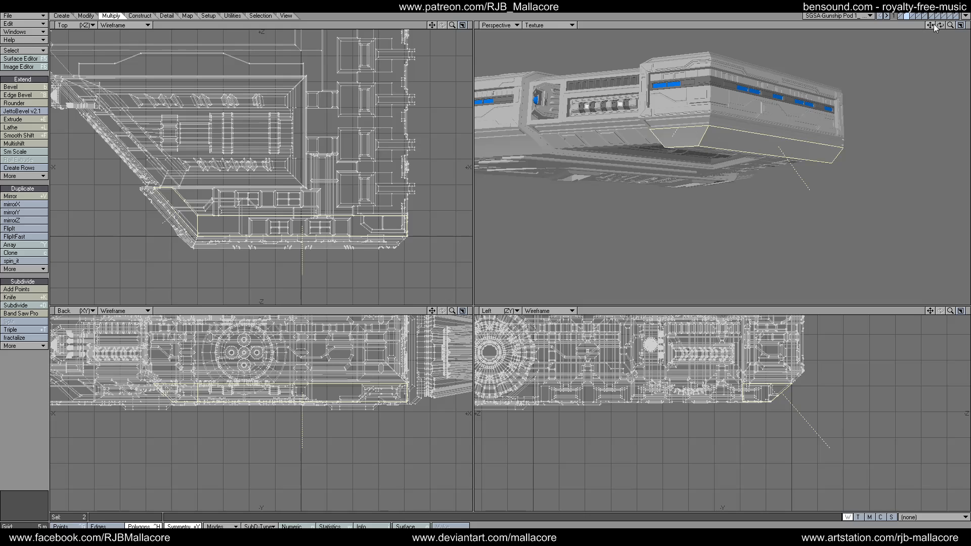
drag(930, 26, 966, 27)
shift+click(679, 136)
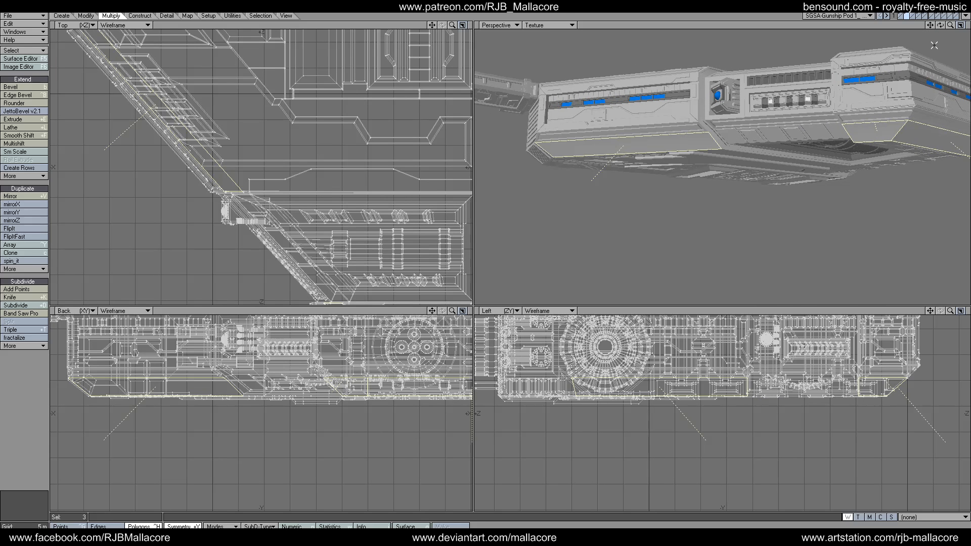
drag(940, 25, 943, 31)
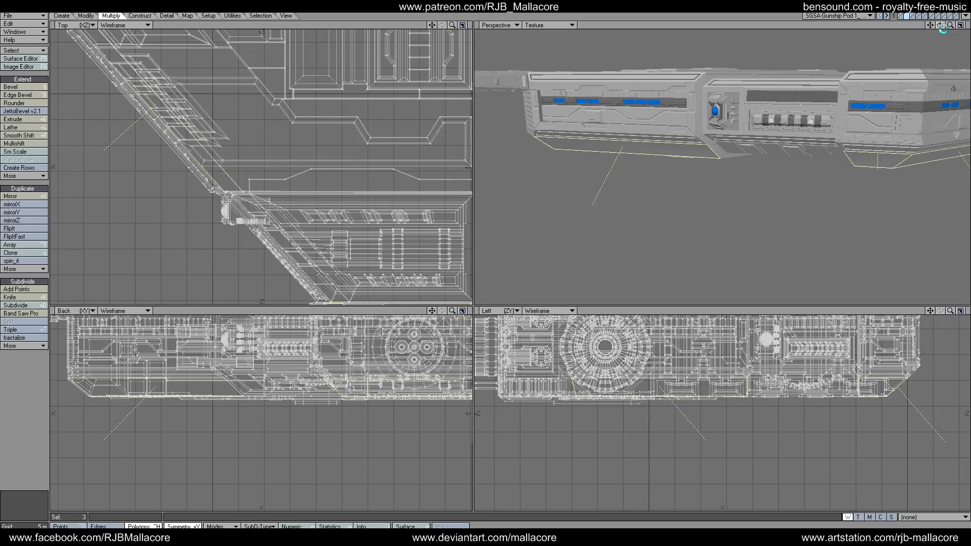
click(912, 16)
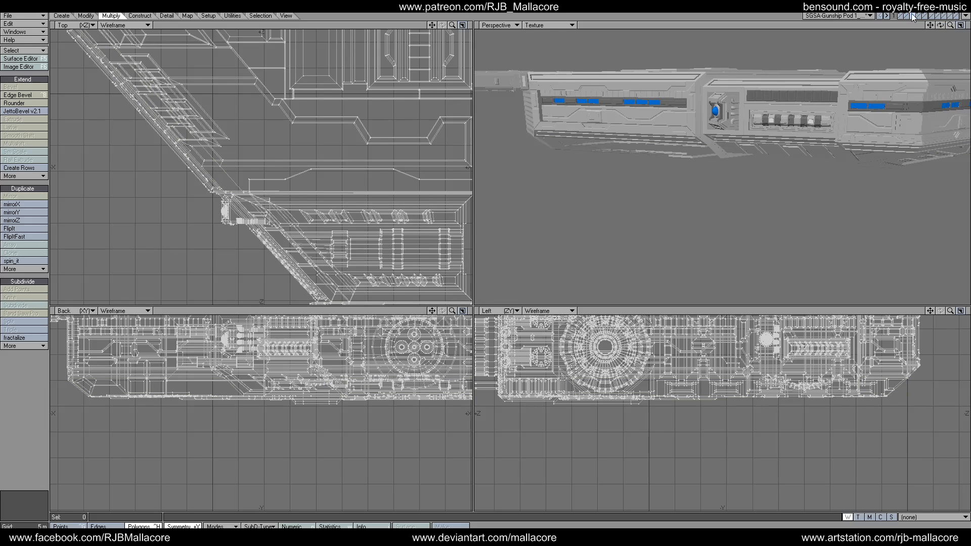
click(912, 16)
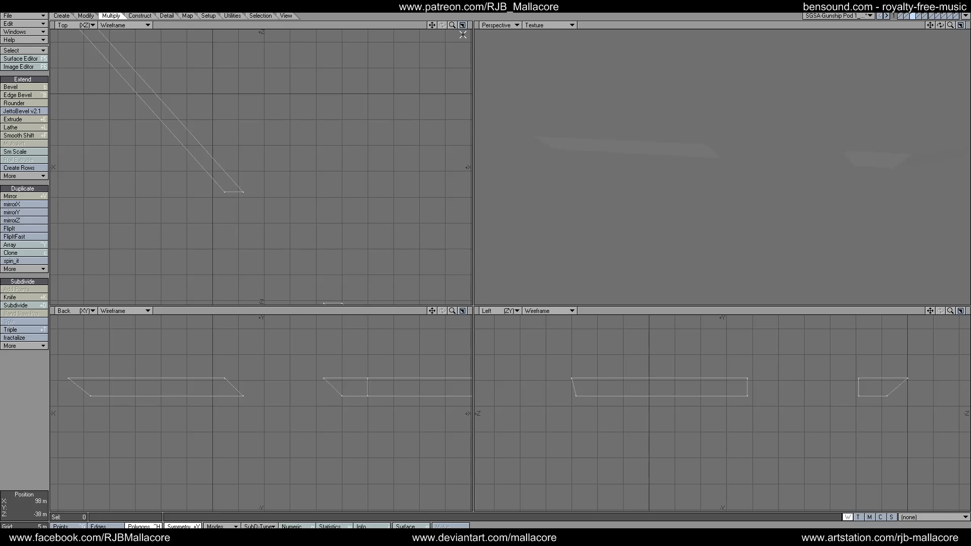
Step: Examine the main hull in the first layer and the pod's outer edge in the second layer
drag(454, 26, 447, 33)
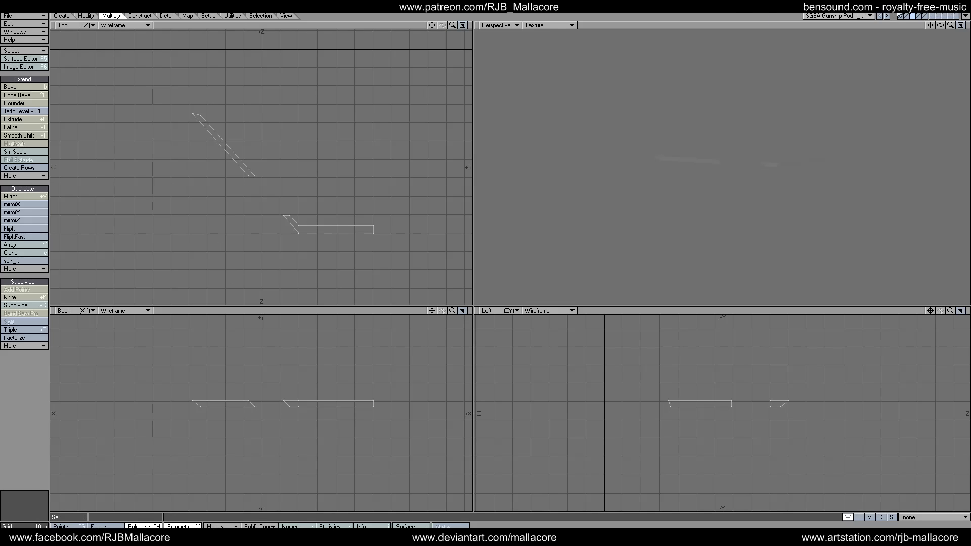
click(901, 16)
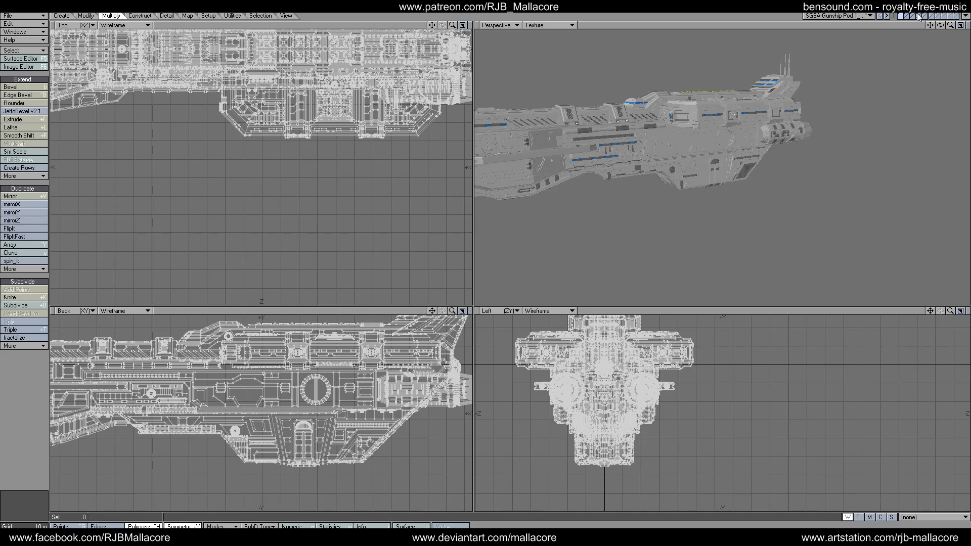
click(908, 16)
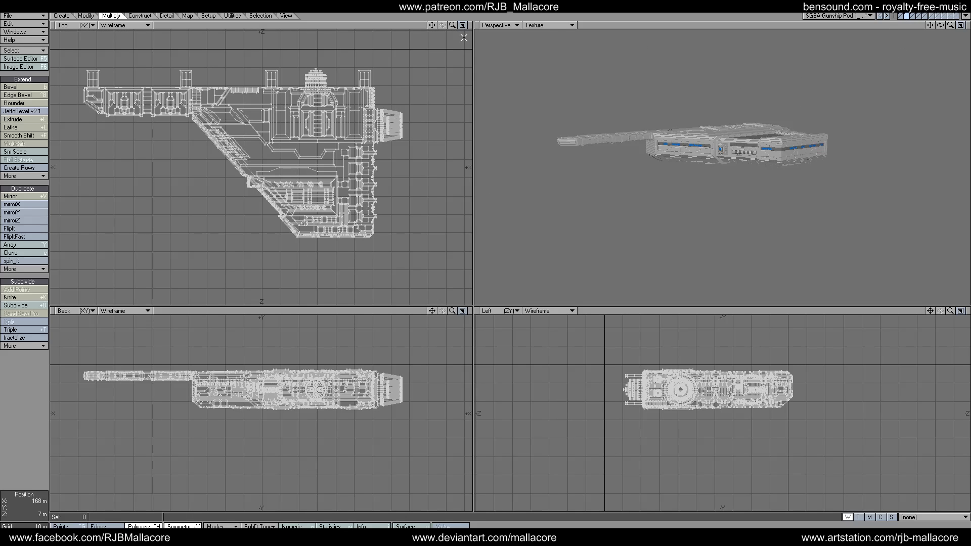
drag(451, 25, 442, 0)
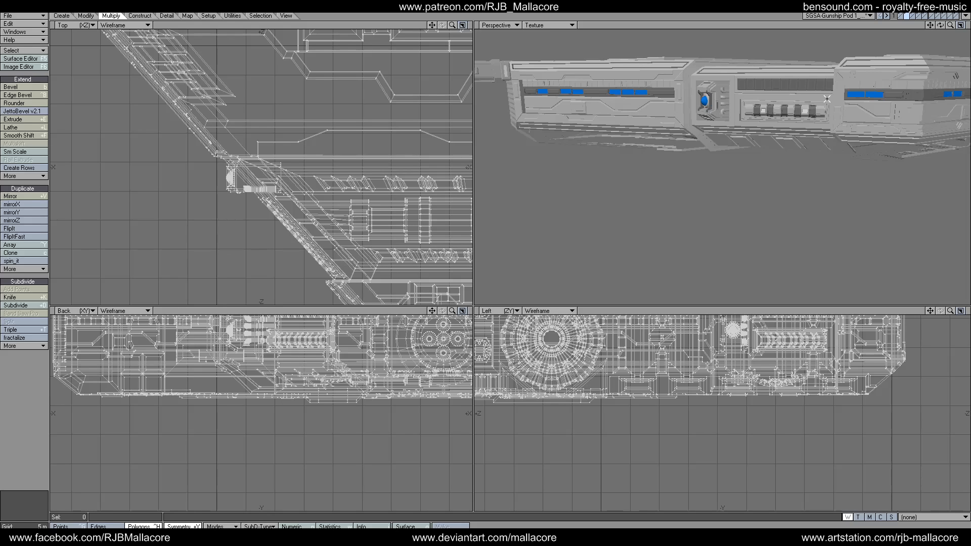
mouse_move(940, 25)
mouse_down()
mouse_move(932, 37)
mouse_move(941, 25)
mouse_move(933, 25)
mouse_up()
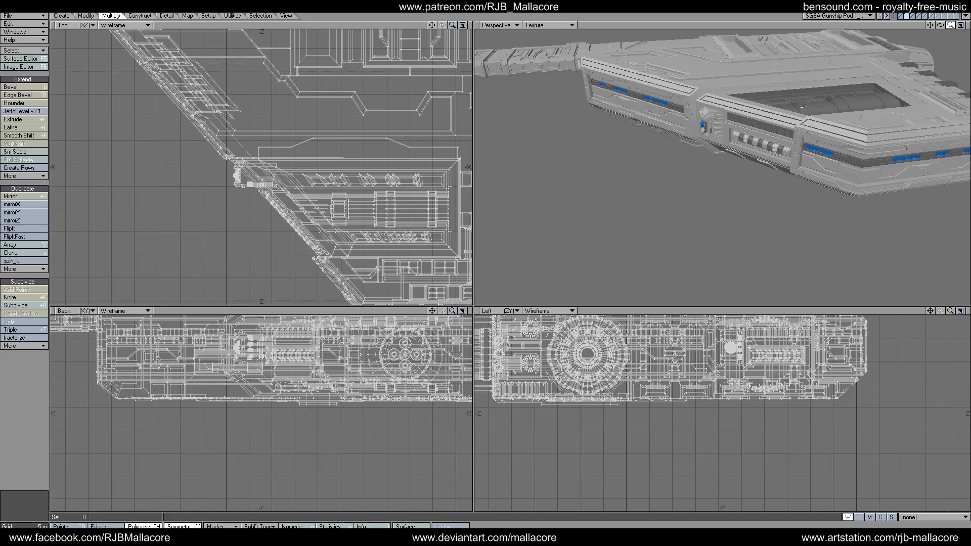
key(a)
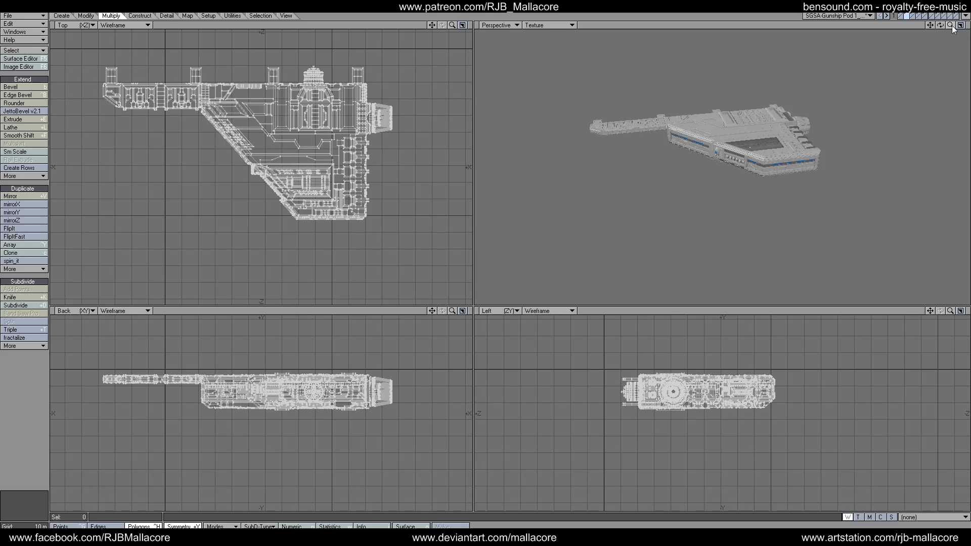
drag(951, 26, 952, 29)
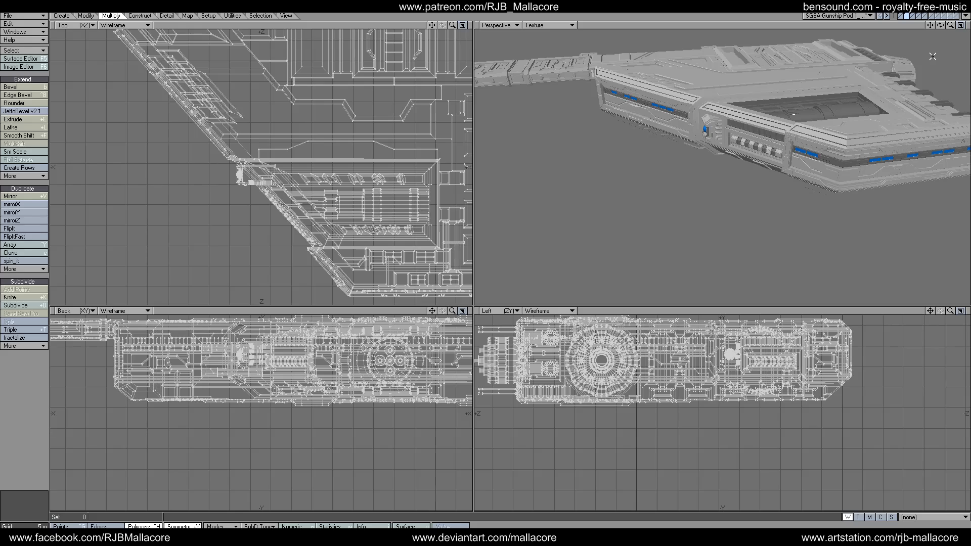
Step: Start Band Saw Pro on the short angled polygon in the third layer with Direction set to Odd
click(914, 15)
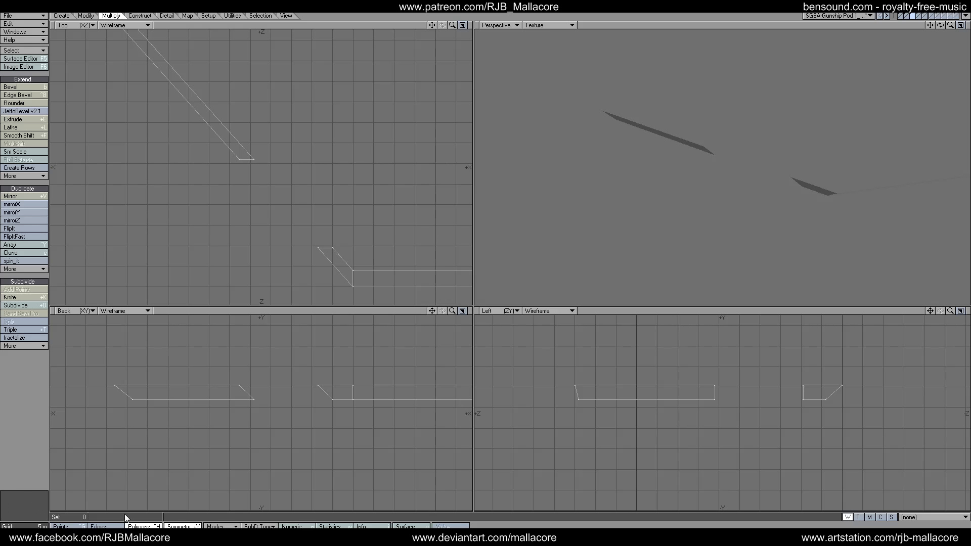
click(140, 525)
click(325, 251)
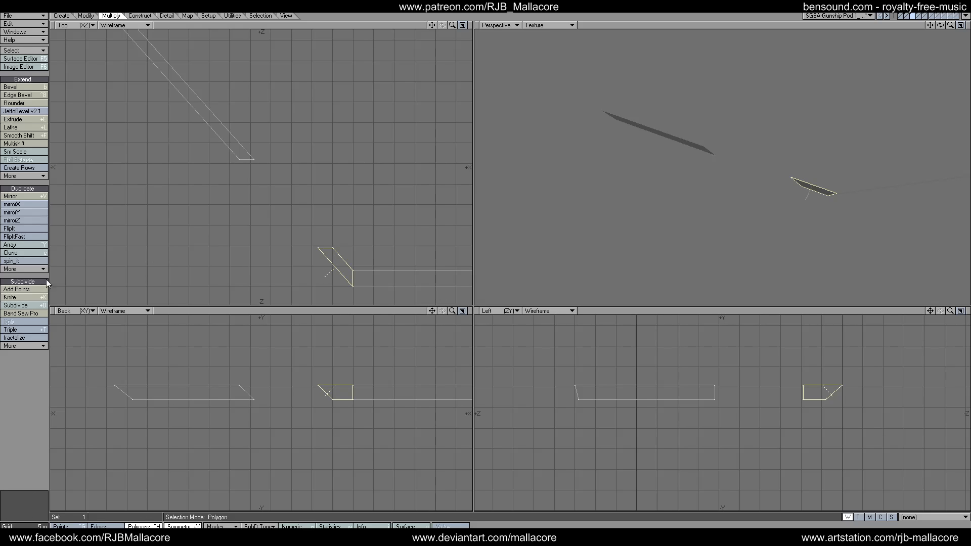
click(11, 314)
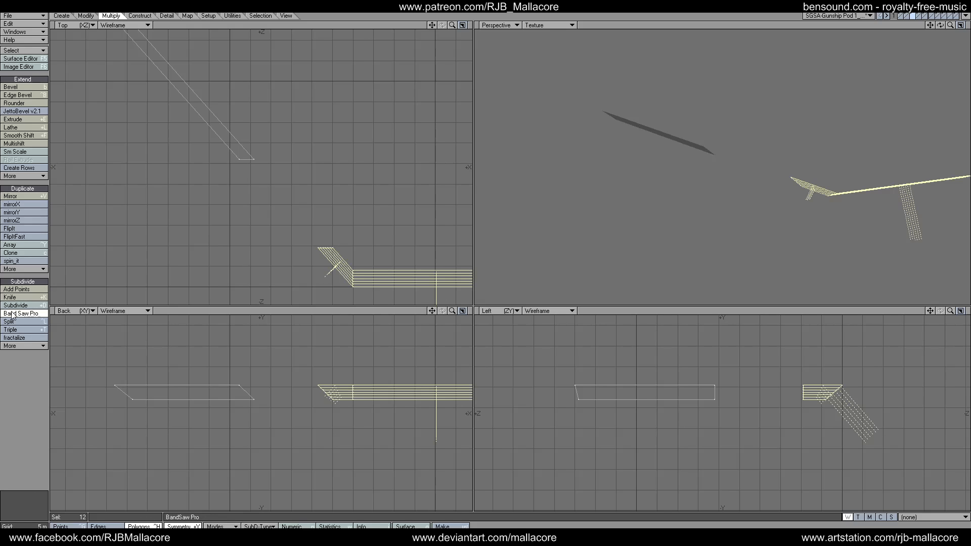
key(n)
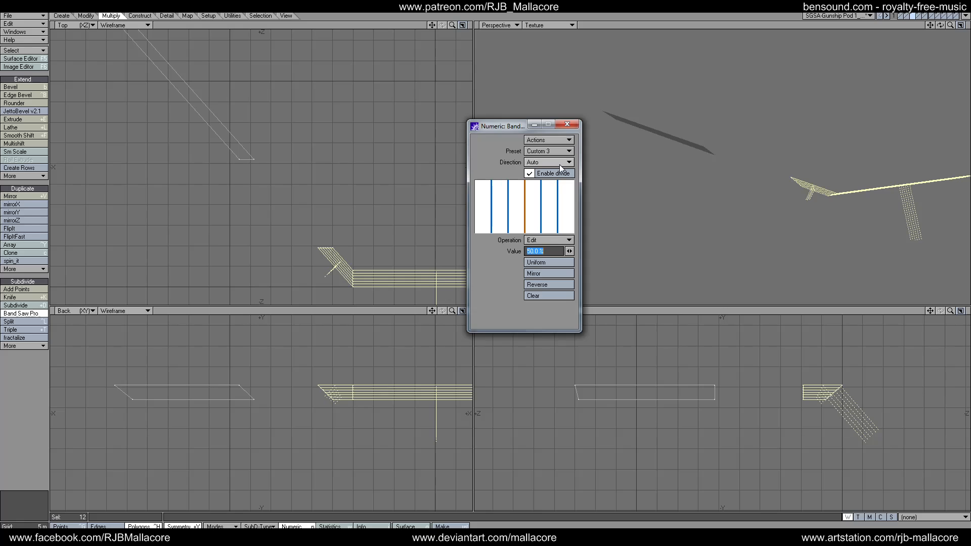
click(559, 164)
click(558, 164)
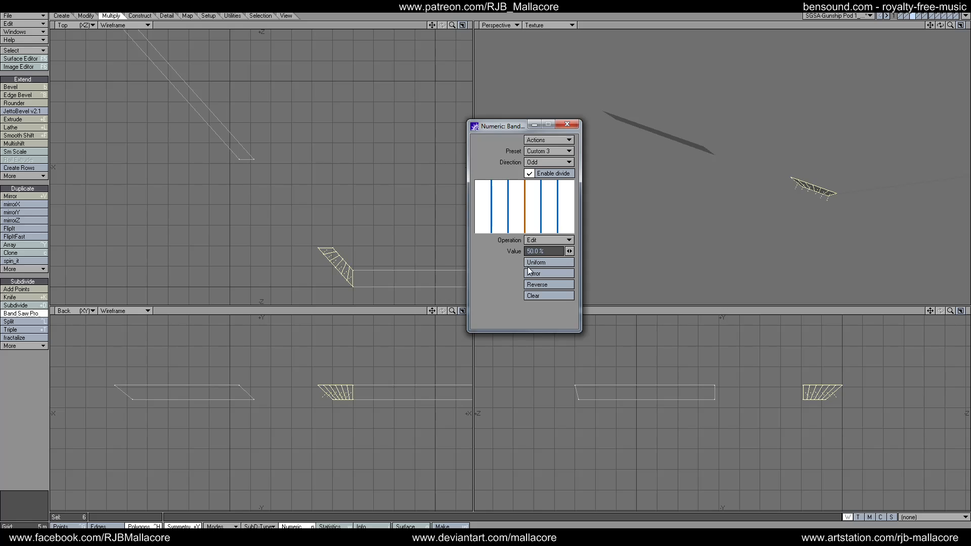
Step: Delete the outer band saw divisions so only the 50% cut splits the short angled polygon, apply it, and clear the selection
click(545, 240)
click(546, 246)
click(556, 216)
click(541, 215)
click(507, 213)
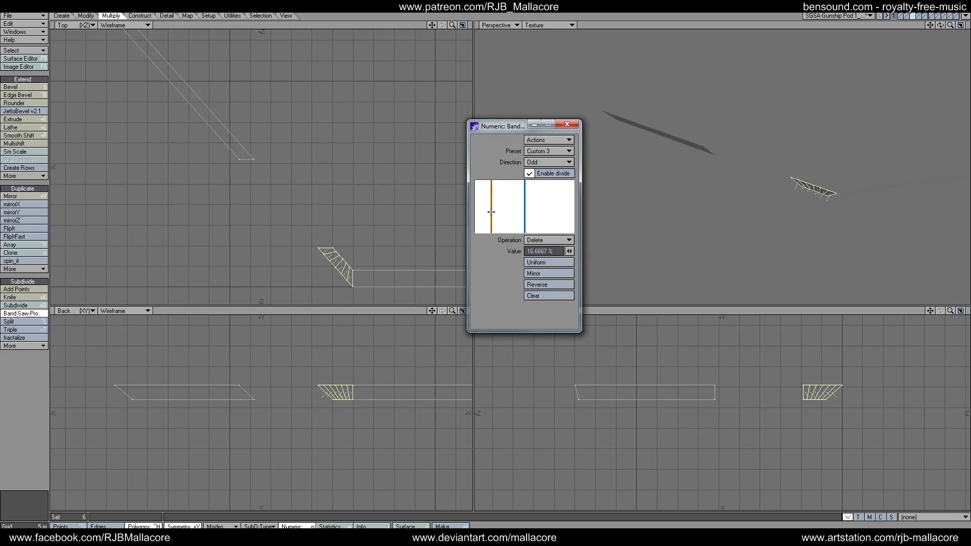
click(491, 212)
drag(500, 121, 500, 93)
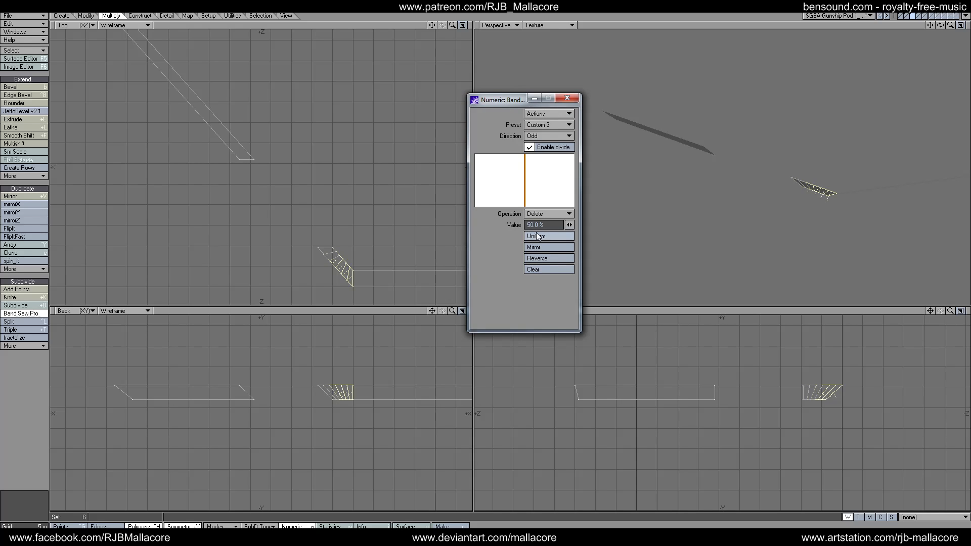
click(536, 235)
click(566, 98)
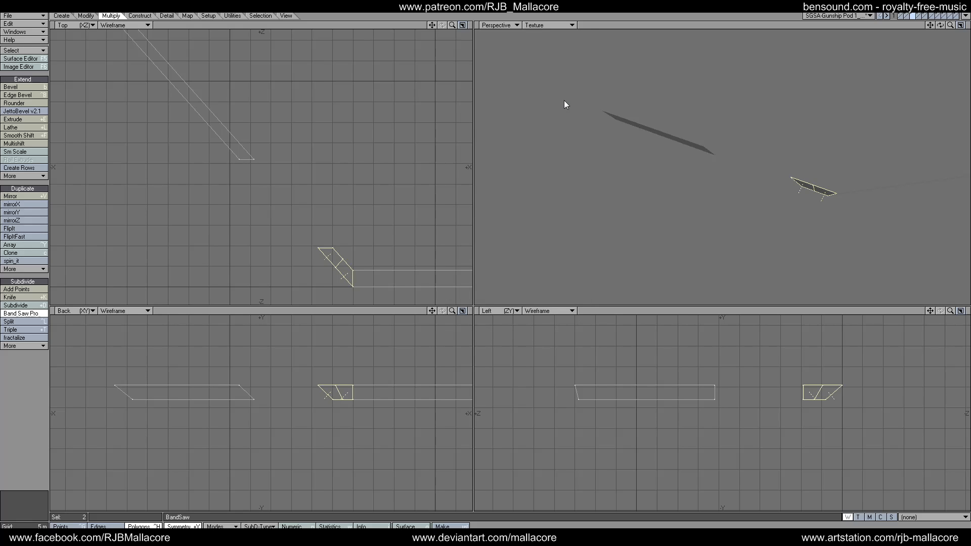
key(space)
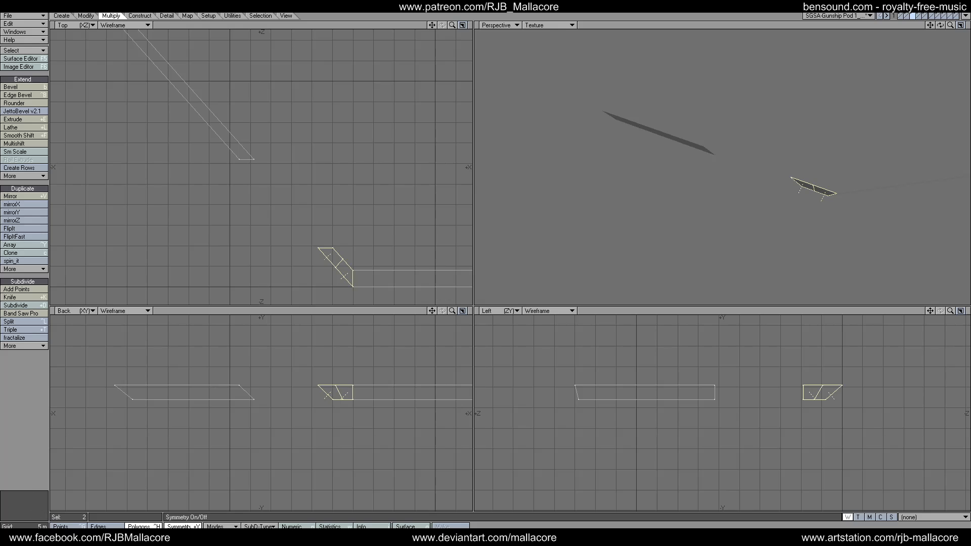
key(ctrl+h)
click(45, 460)
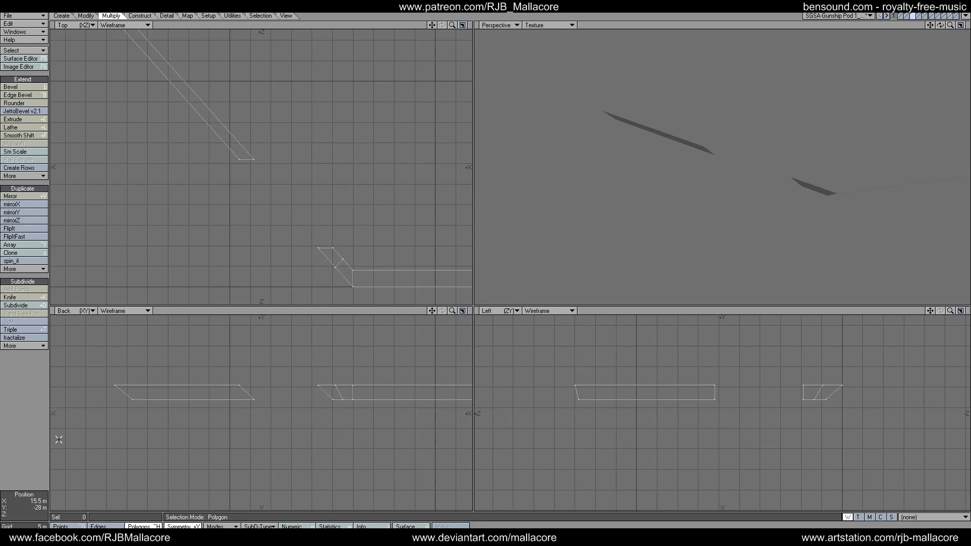
Step: Select the long rectangular polygon and start Band Saw Pro on it with Direction set to Odd
click(373, 286)
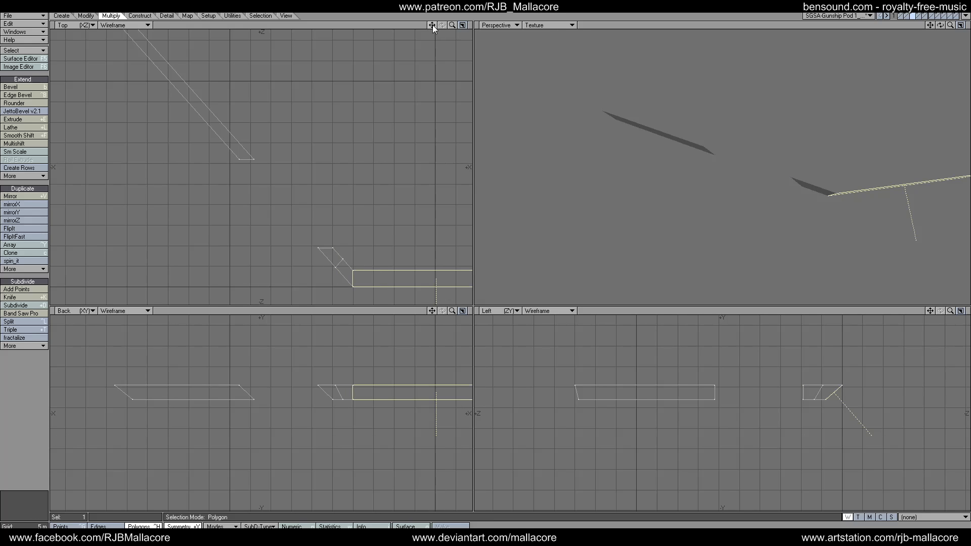
drag(432, 26, 323, 0)
drag(451, 25, 425, 24)
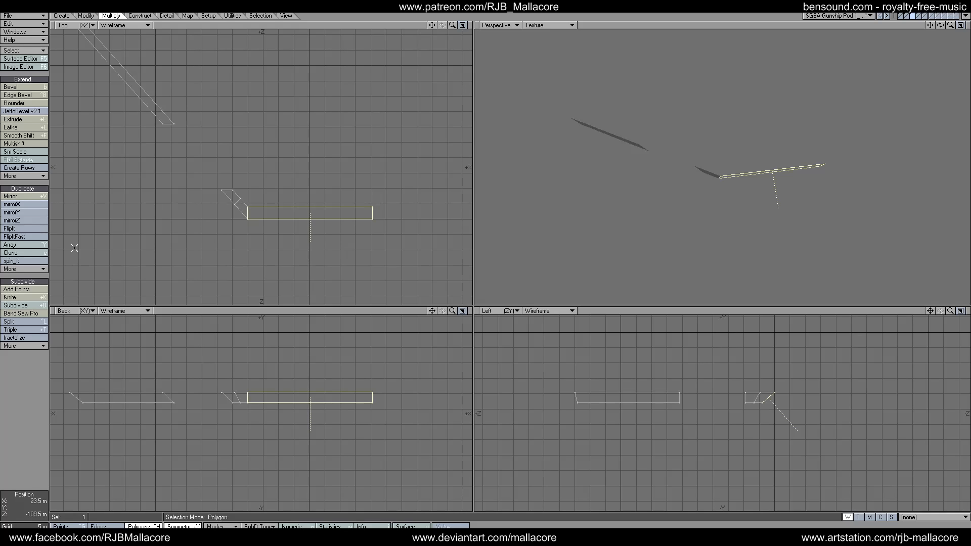
click(23, 313)
key(n)
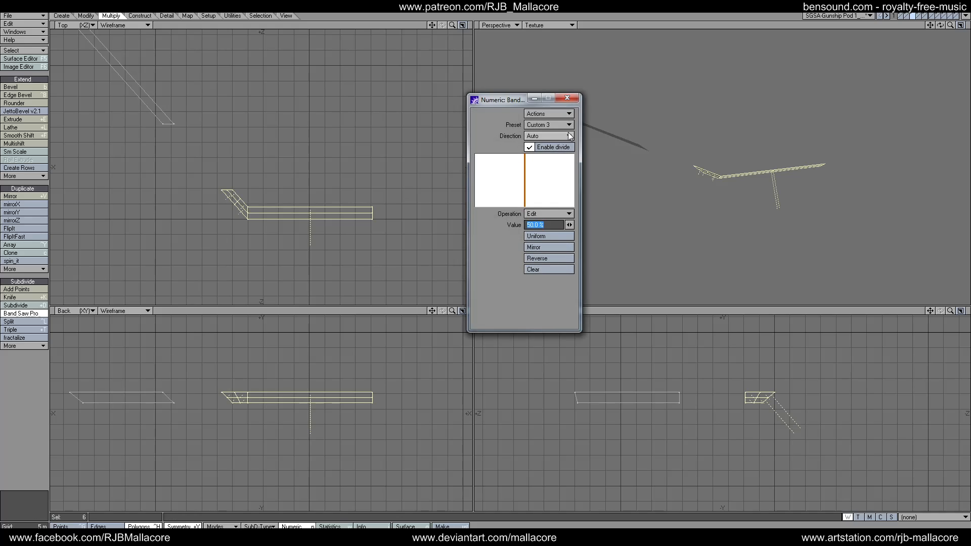
click(553, 136)
click(561, 128)
Step: Add two more Band Saw Pro divisions to the long rectangular polygon and space the three cuts uniformly
click(547, 213)
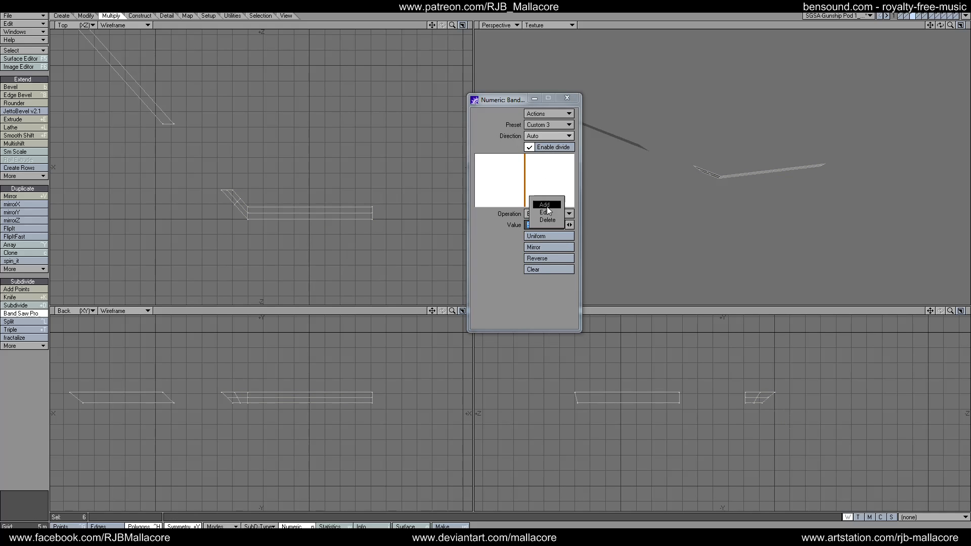
click(547, 222)
click(511, 194)
click(542, 187)
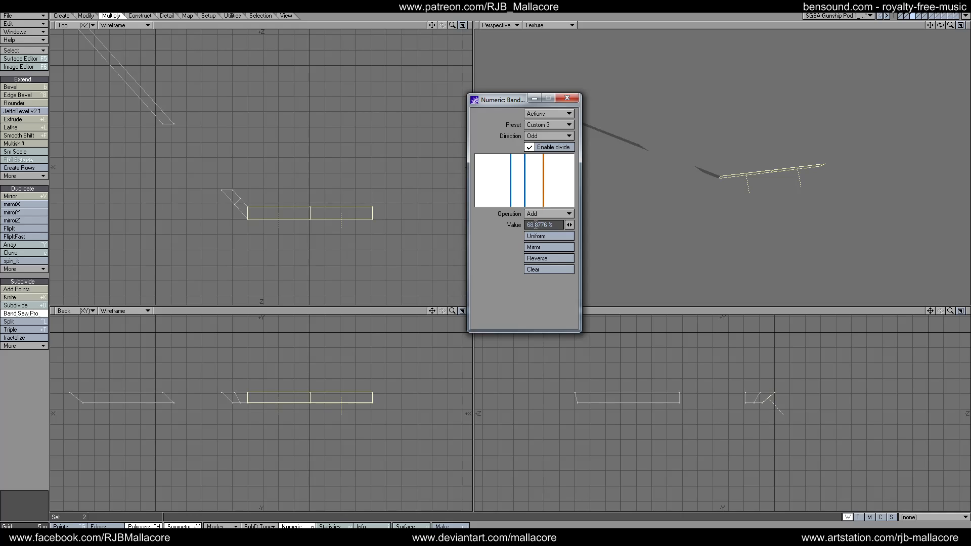
click(535, 236)
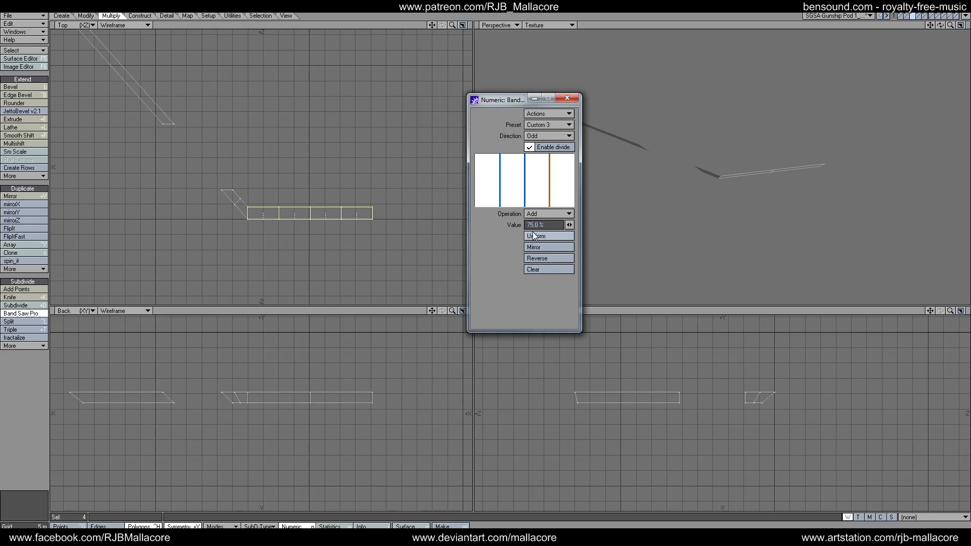
Step: Add four more uniformly spaced divisions so seven cuts split the long rectangular polygon into eight panels, apply them, and clear the selection
click(511, 188)
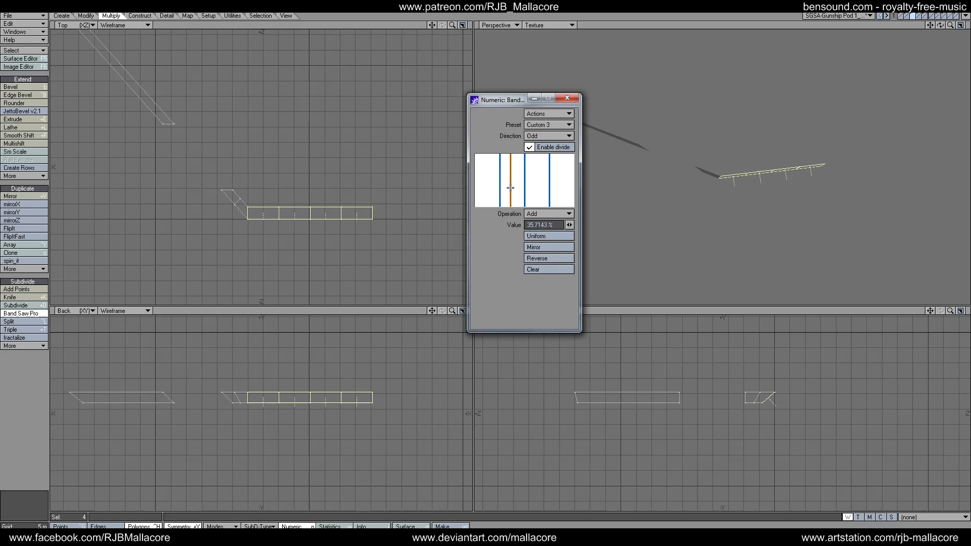
click(541, 185)
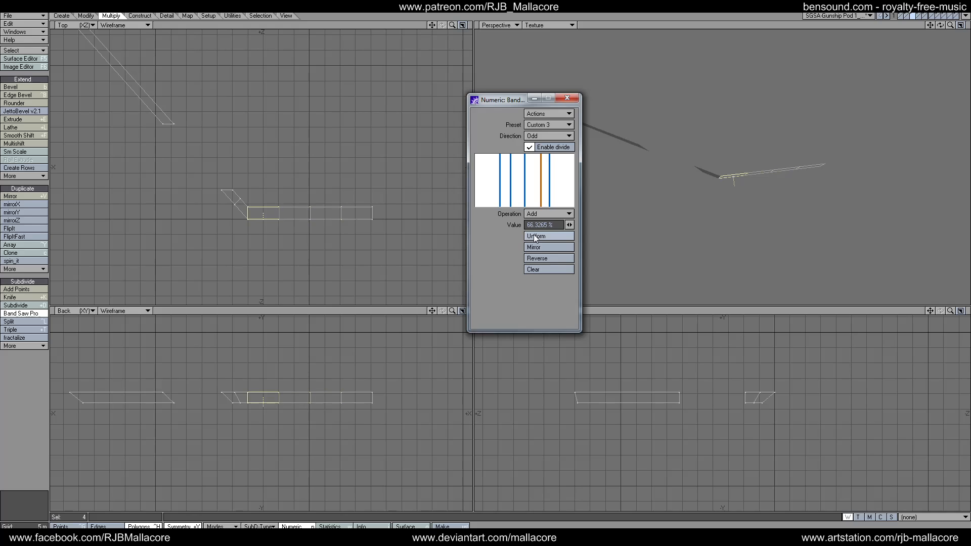
click(535, 236)
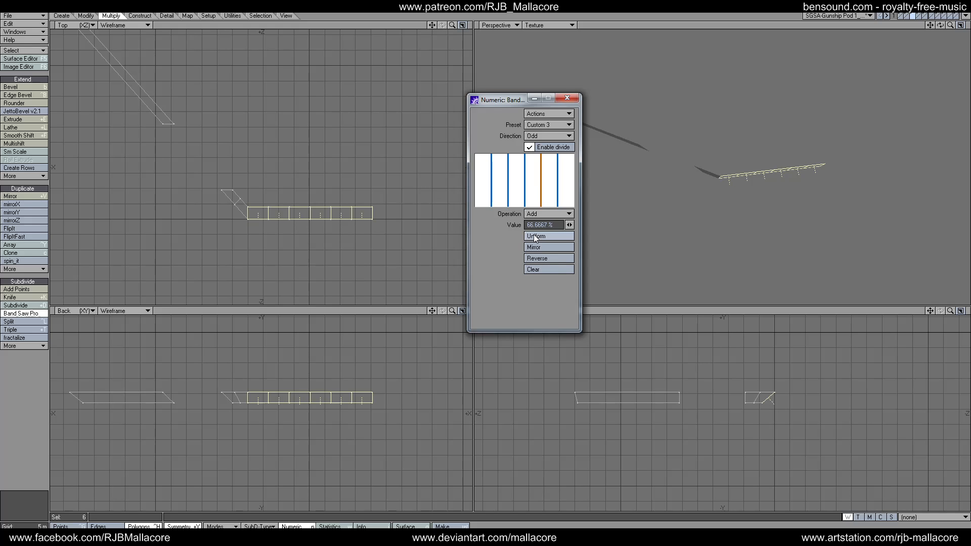
click(515, 185)
click(533, 236)
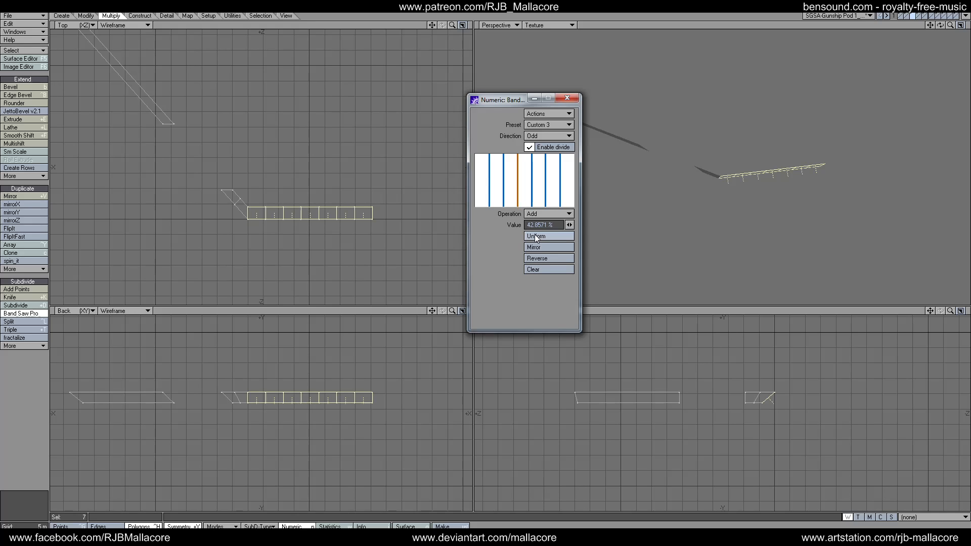
drag(520, 188, 526, 188)
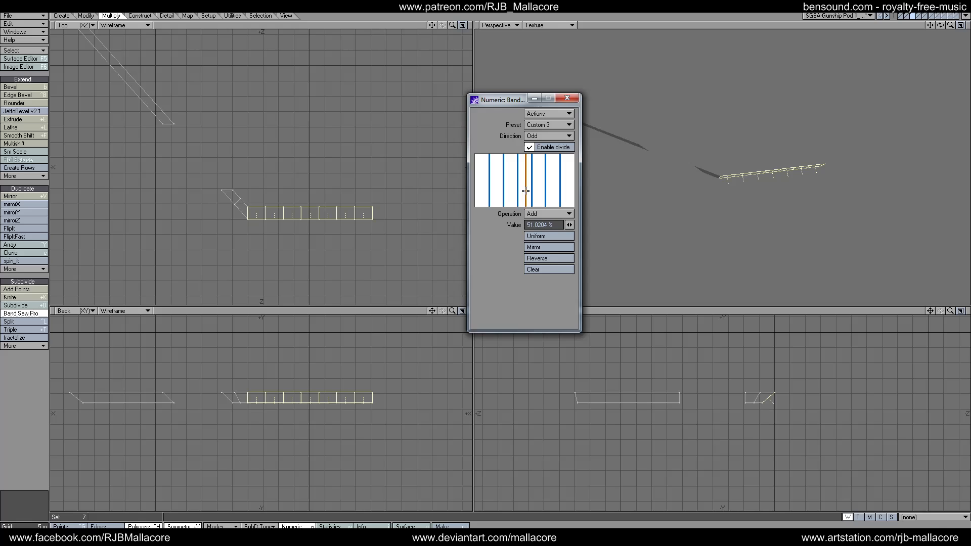
click(533, 236)
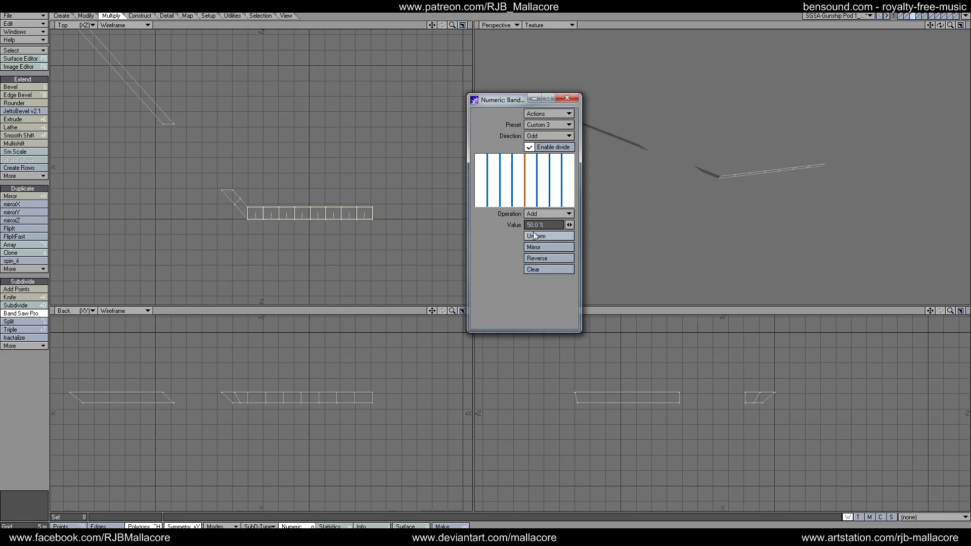
click(564, 99)
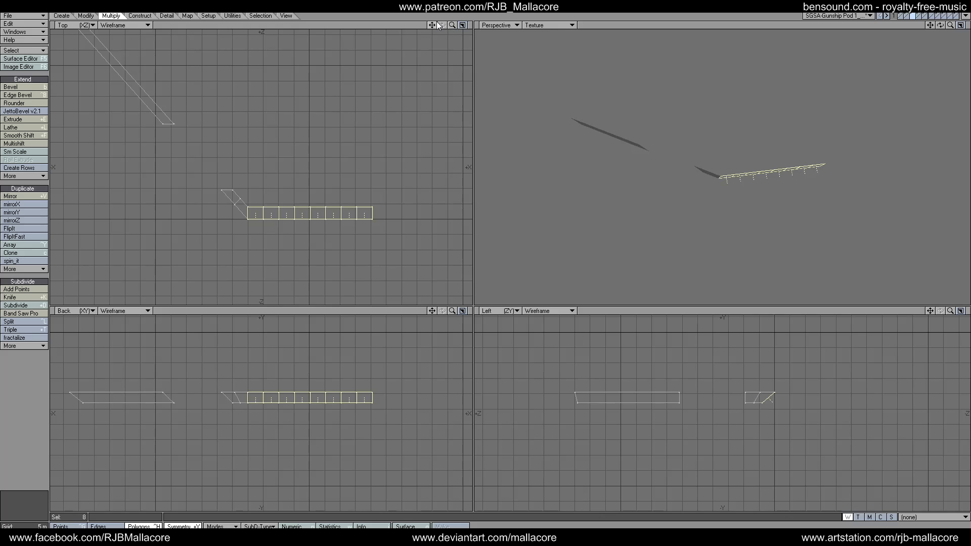
drag(433, 25, 213, 290)
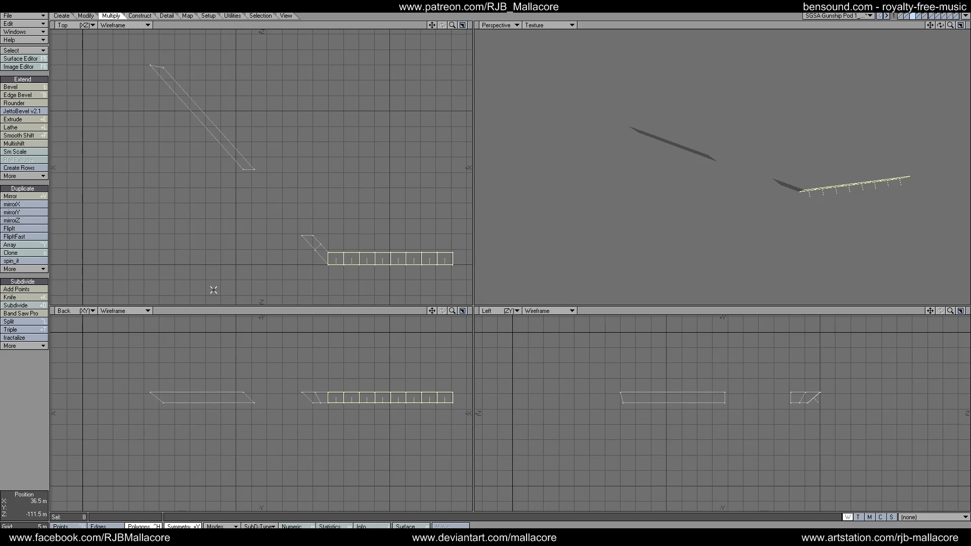
click(25, 367)
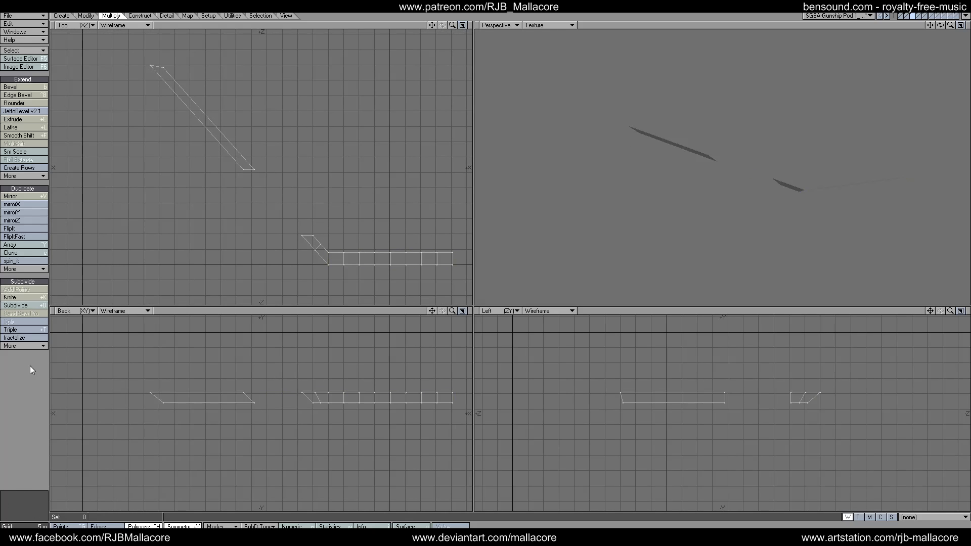
Step: Split the long diagonal polygon into eight equal panels with Band Saw Pro and clear the selection
click(228, 159)
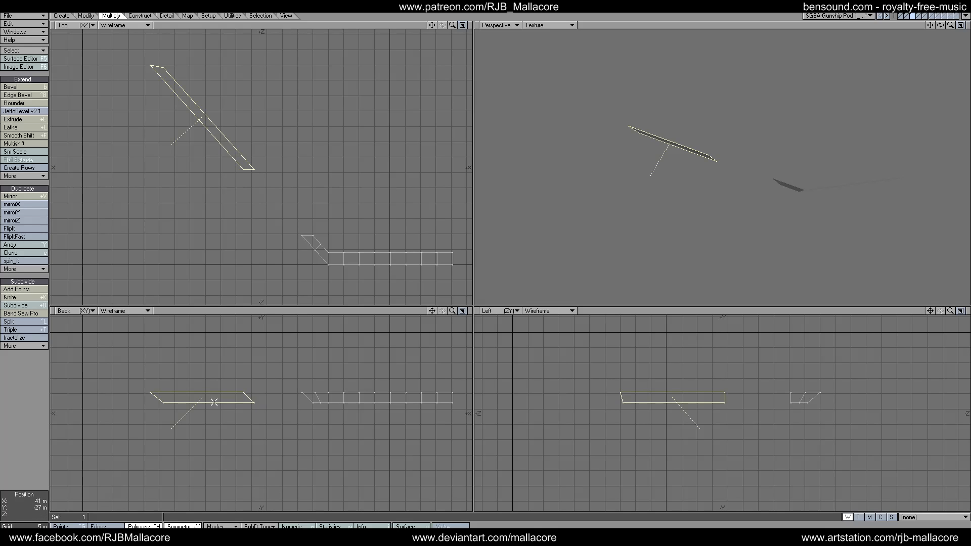
click(20, 313)
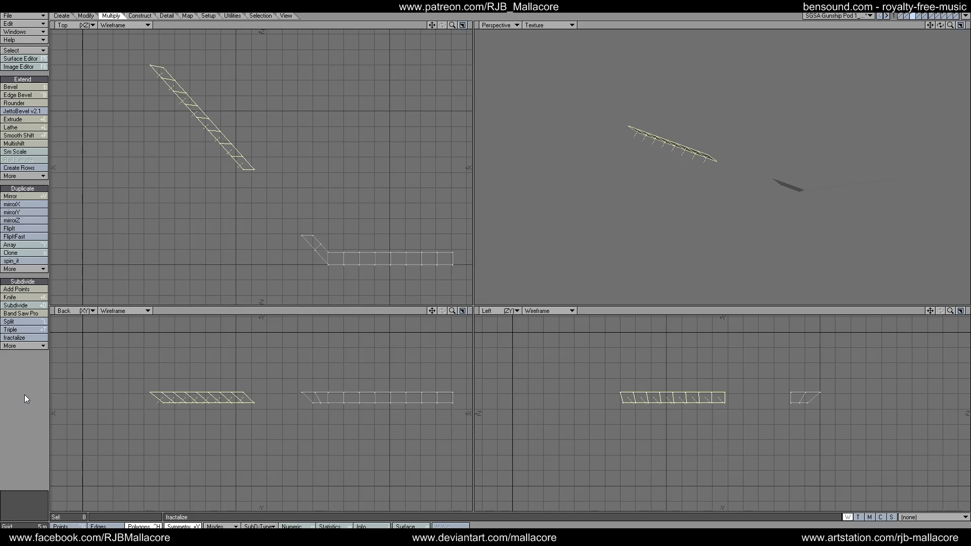
key(slash)
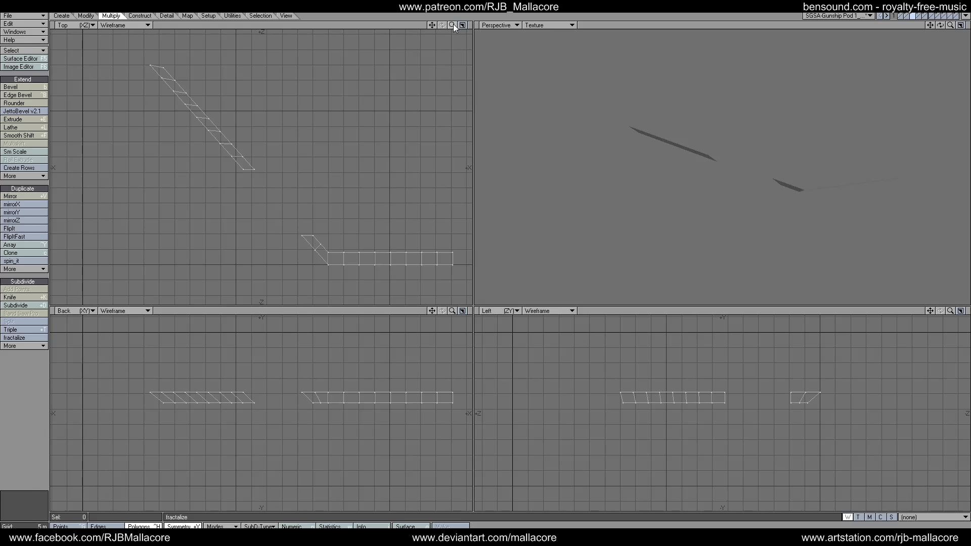
Step: Select all panels of the three strips and bevel them with a 100 mm shift and a 100 mm inset
drag(453, 24, 430, 85)
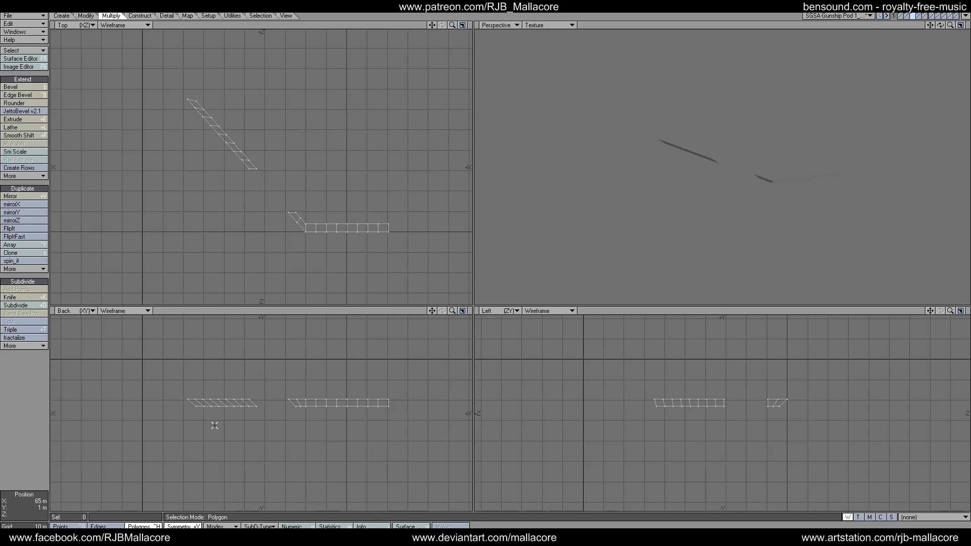
mouse_move(405, 271)
right_down()
mouse_move(135, 71)
mouse_move(448, 200)
mouse_move(403, 295)
right_up()
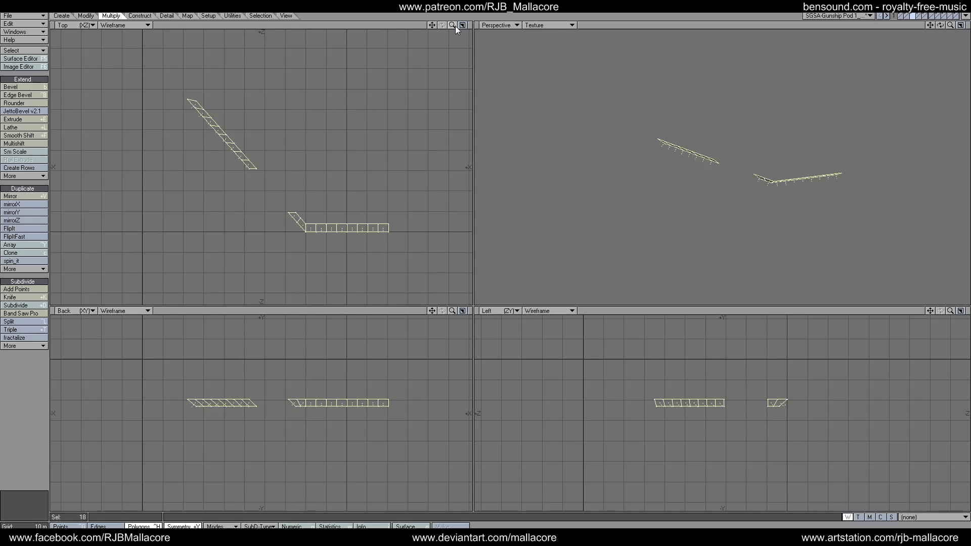
drag(455, 25, 526, 26)
click(13, 87)
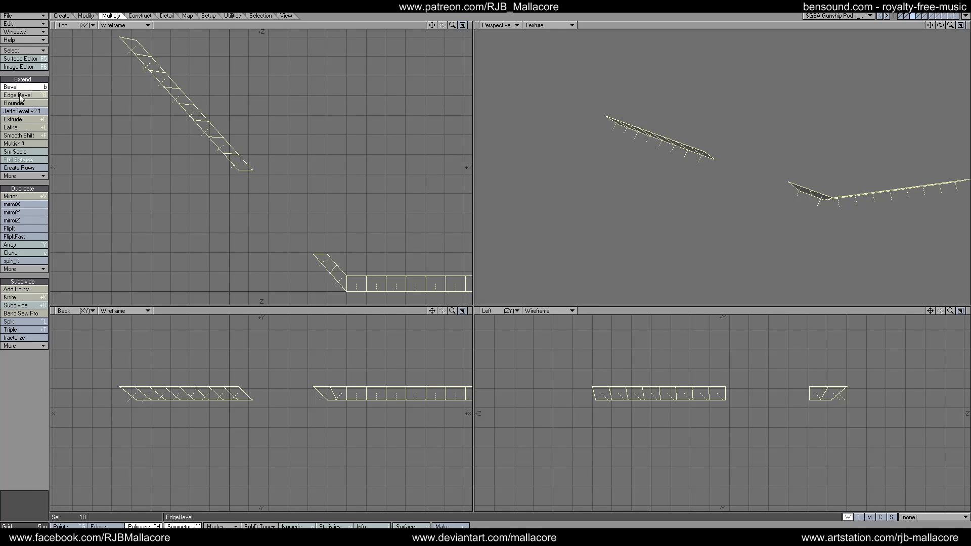
key(n)
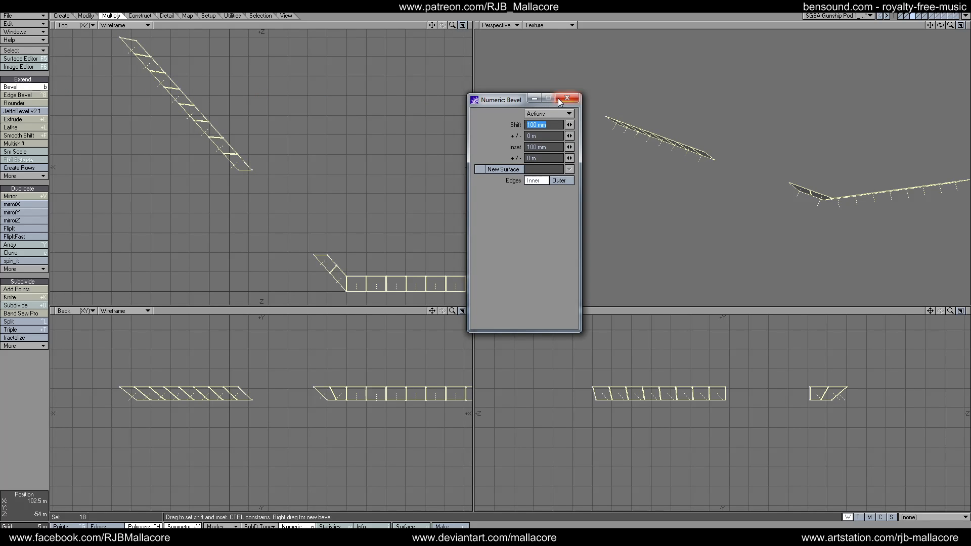
click(560, 98)
key(space)
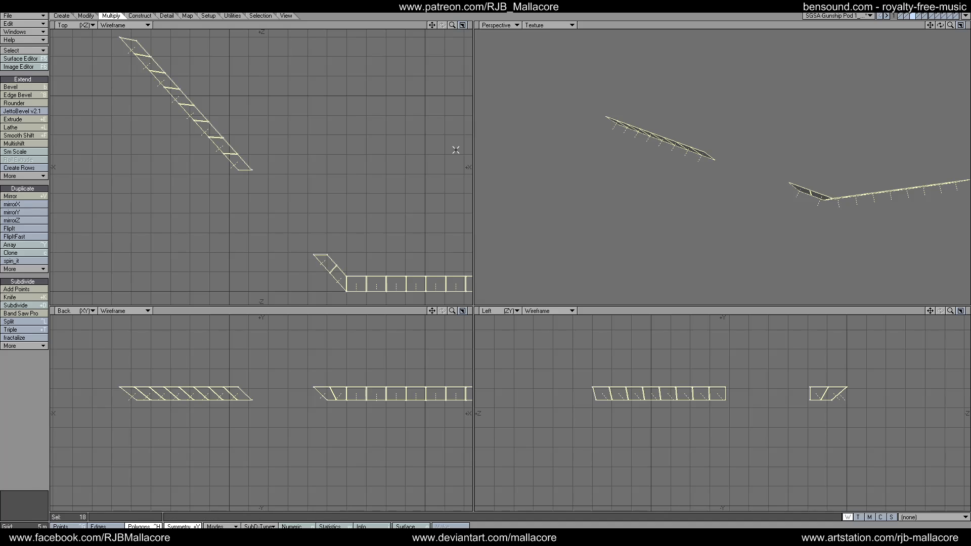
Step: Deselect both short angled panels and scattered panels on the diagonal and straight strips, keeping four irregularly spaced panels selected on each long strip
click(127, 47)
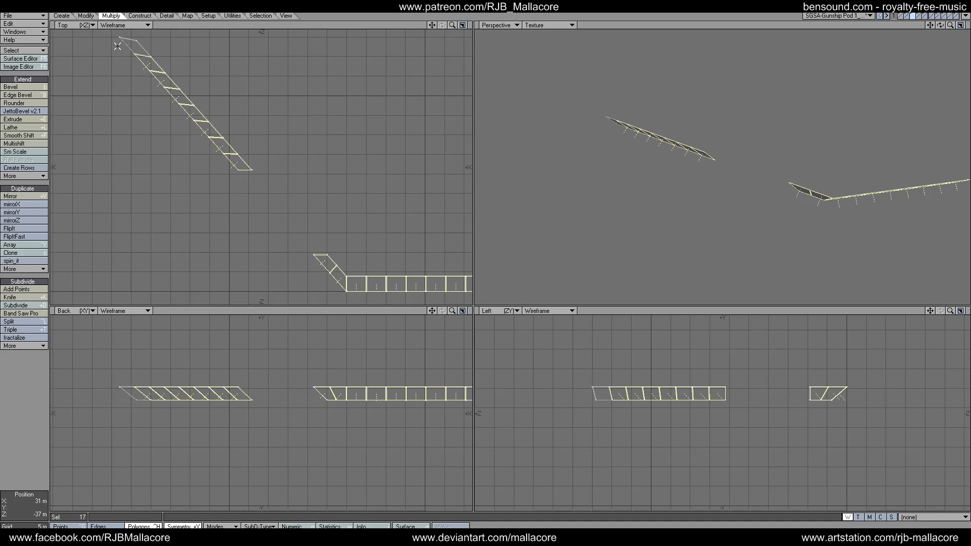
click(172, 80)
click(216, 133)
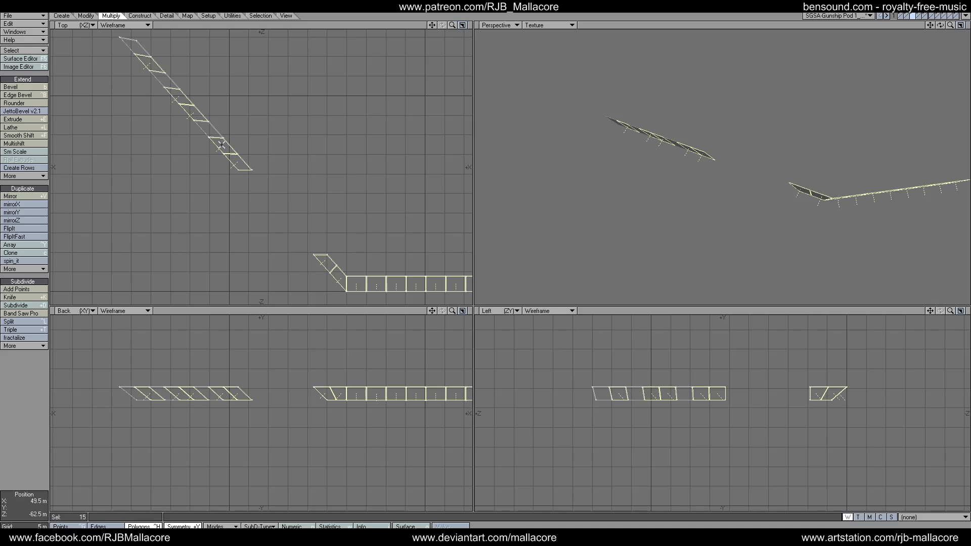
click(222, 145)
drag(331, 268, 336, 276)
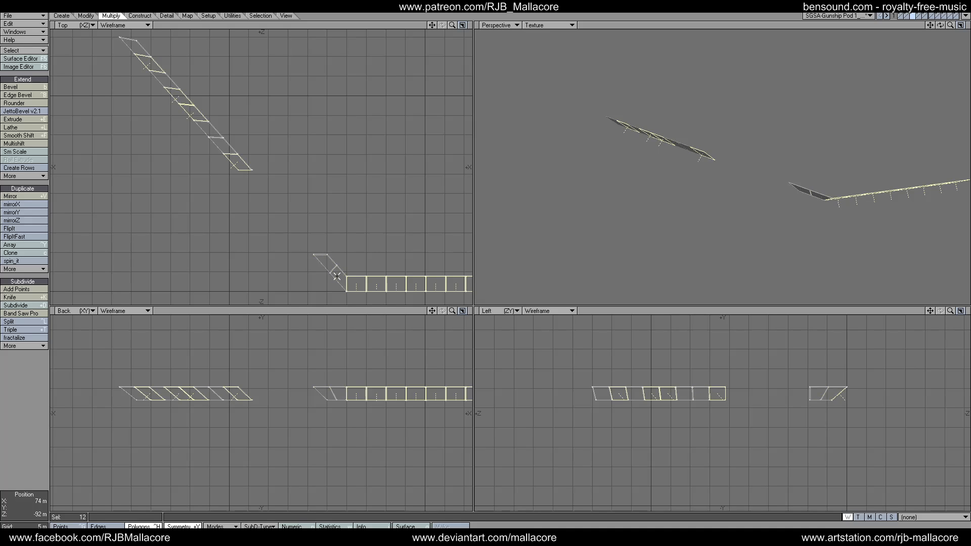
click(356, 284)
drag(398, 283, 414, 285)
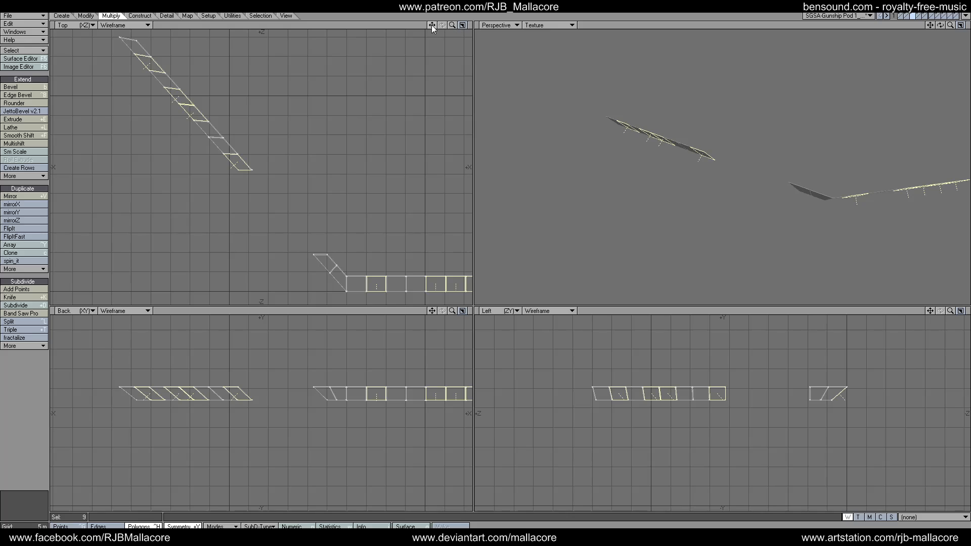
drag(431, 24, 405, 139)
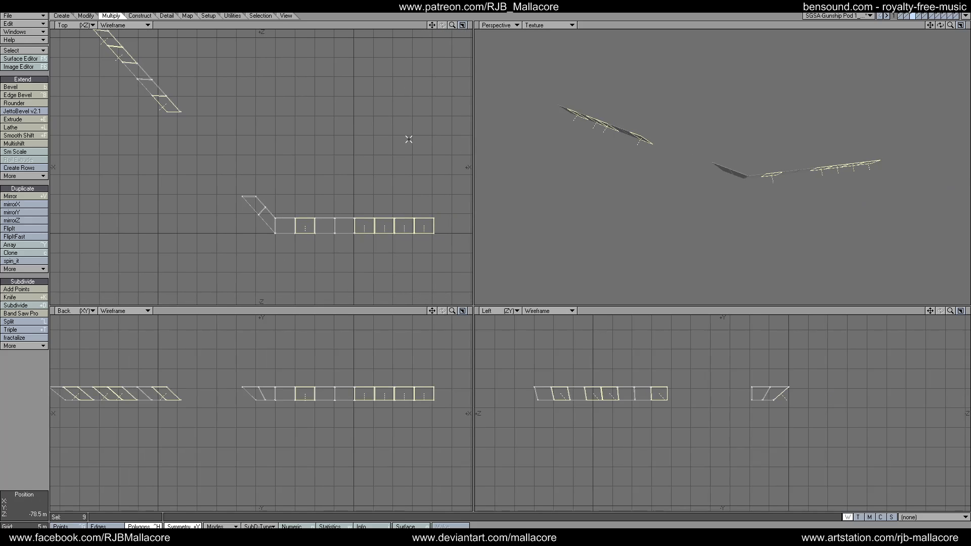
click(386, 223)
Step: Inset the selected panels by 500 mm with Multishift, keeping the shift amount at 0 m
click(41, 144)
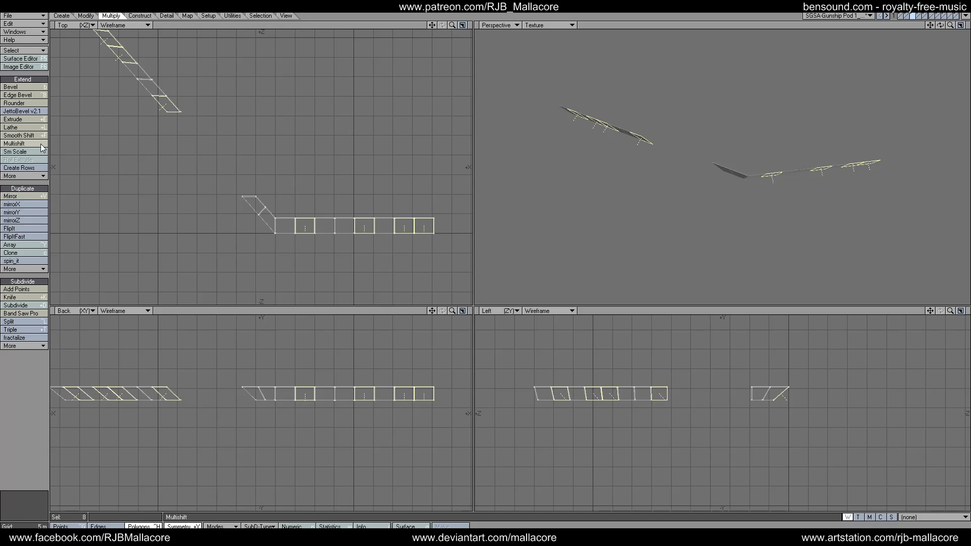
text(n)
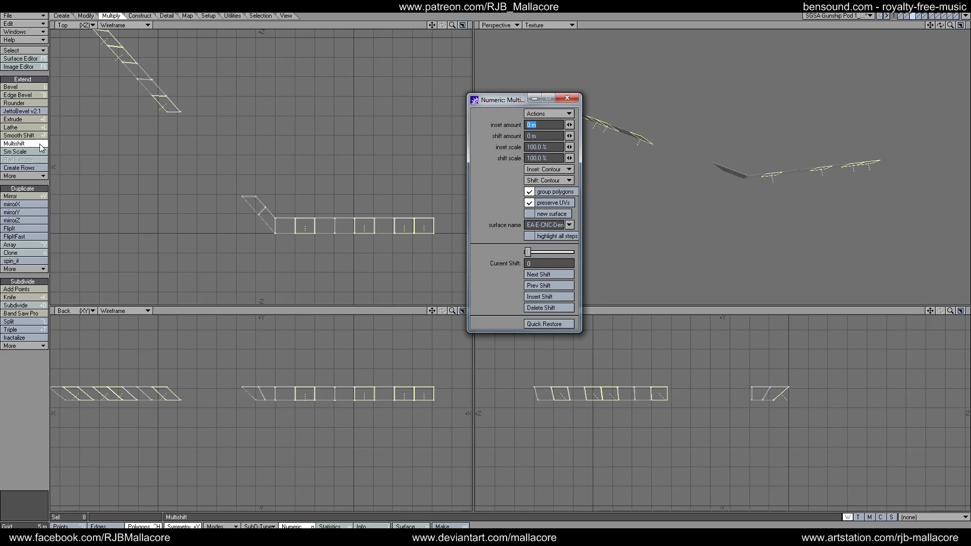
text(.3)
key(Tab)
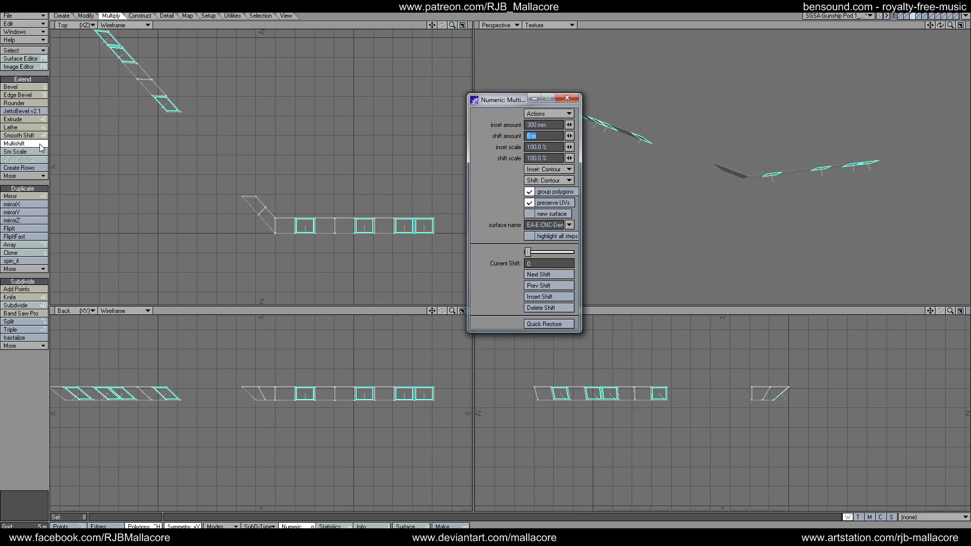
click(548, 125)
text(.5)
key(Tab)
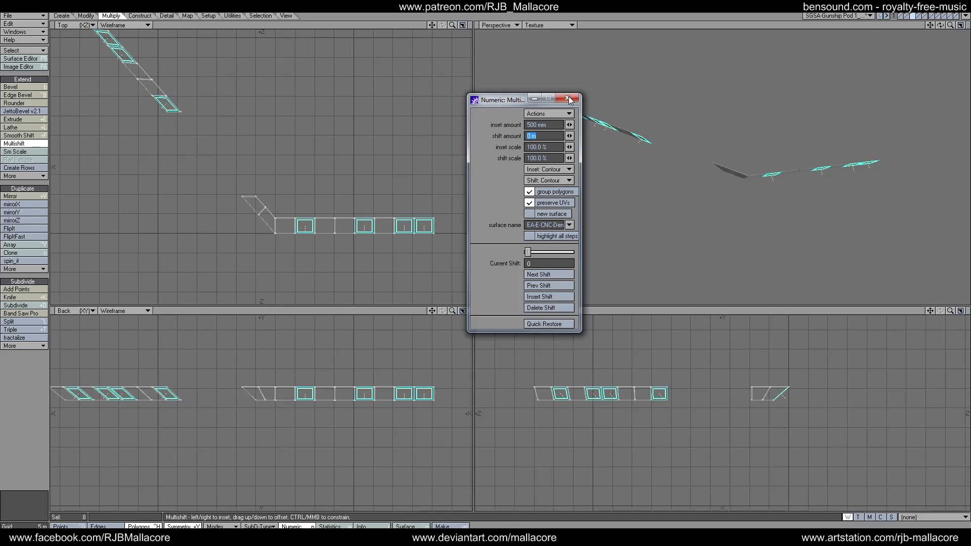
click(569, 99)
key(space)
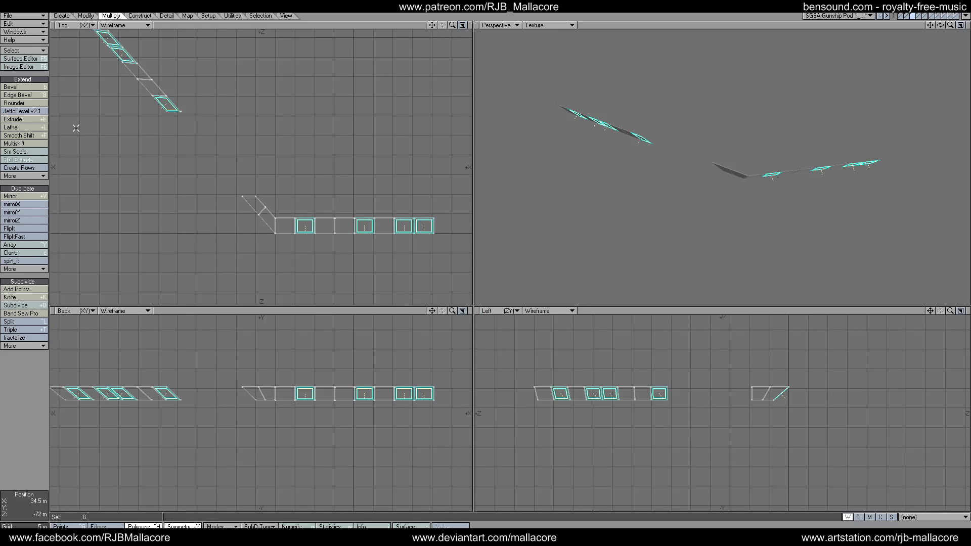
Step: Raise the inset panel faces with a second Multishift using a 200 mm shift and no inset, and clear the selection
click(14, 144)
key(n)
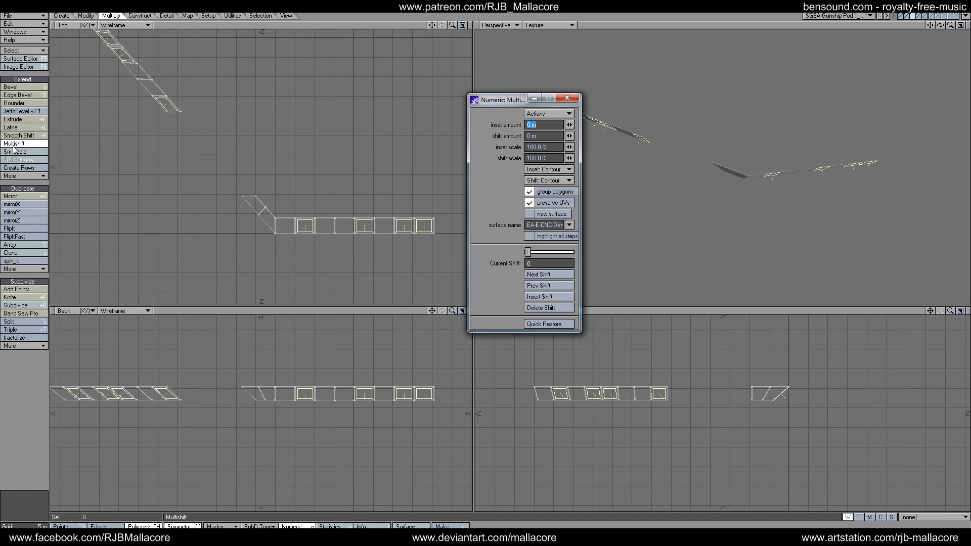
key(Tab)
text(0.2)
key(Tab)
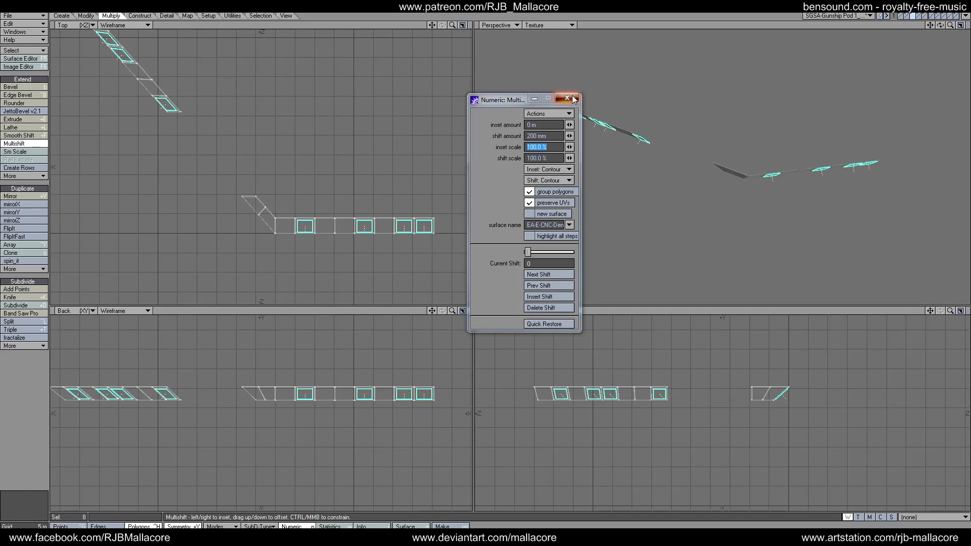
key(n)
key(space)
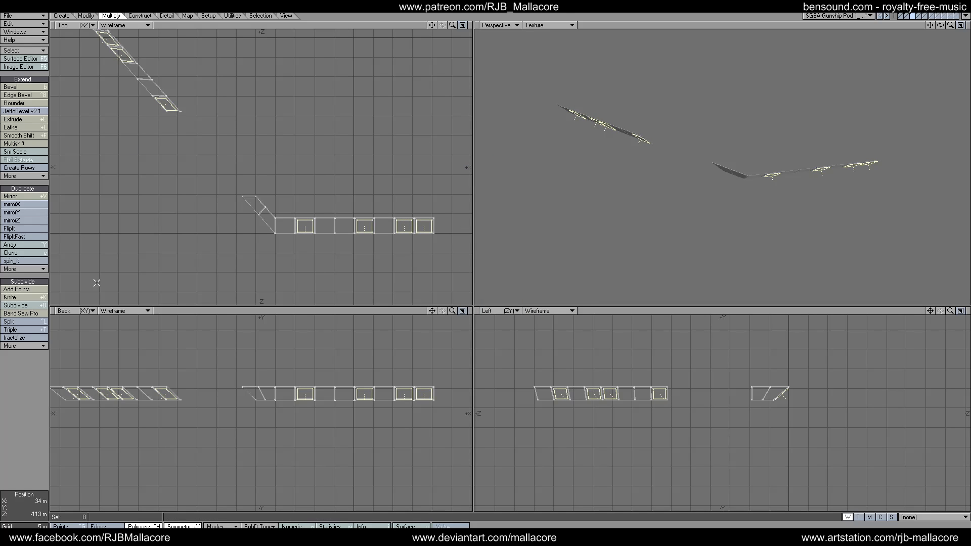
click(39, 378)
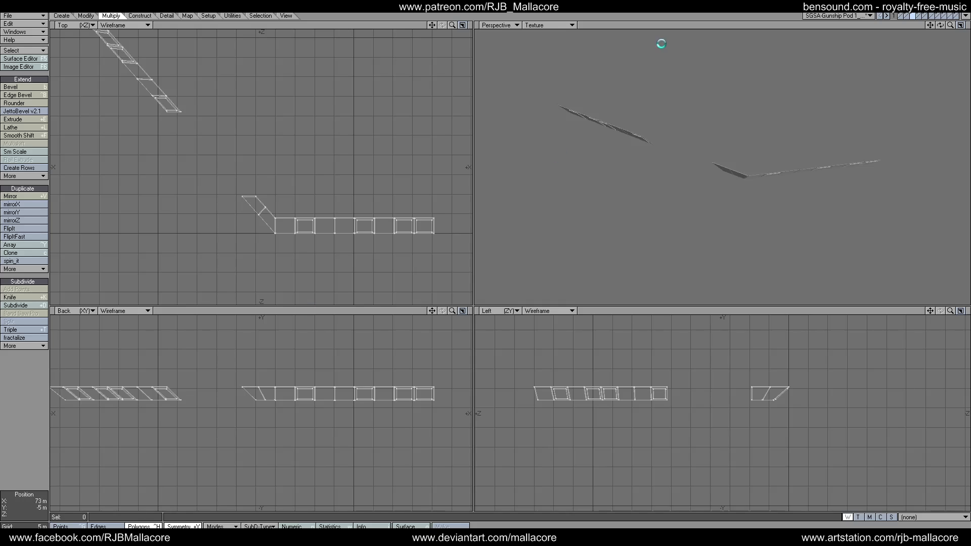
Step: Transfer the finished edge panels into the main hull layer and merge the coincident points with the automatic range
click(907, 18)
click(907, 16)
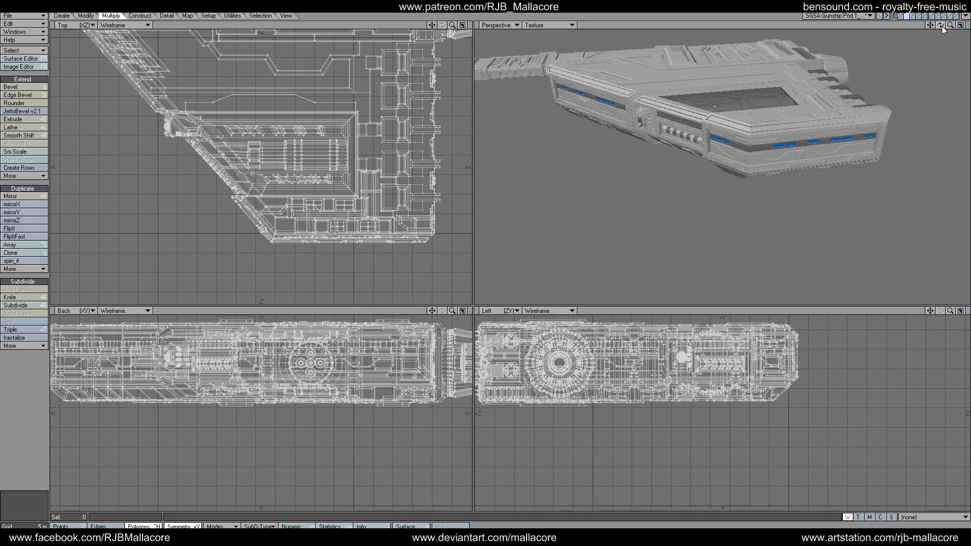
mouse_move(940, 25)
mouse_down()
mouse_move(955, 14)
mouse_move(939, 26)
mouse_move(955, 25)
mouse_up()
key(m)
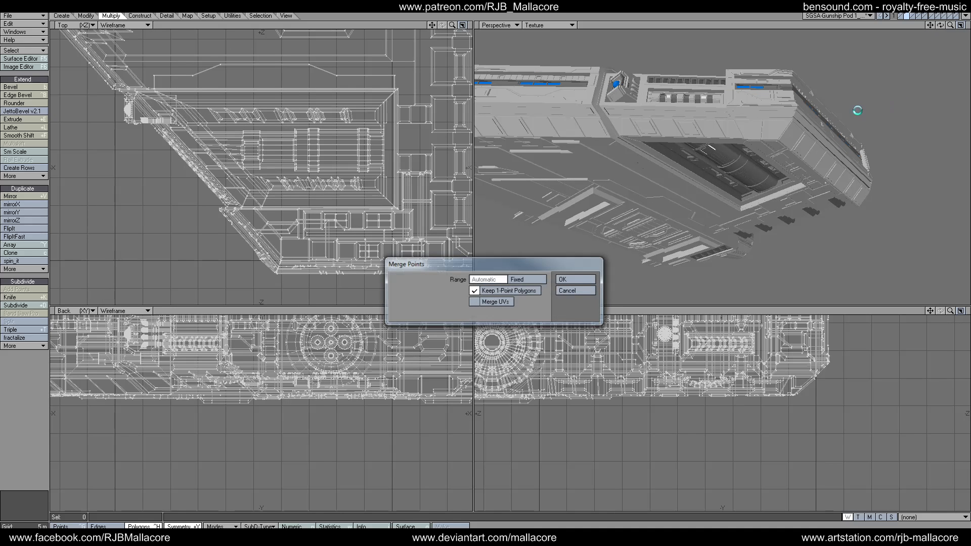
click(581, 278)
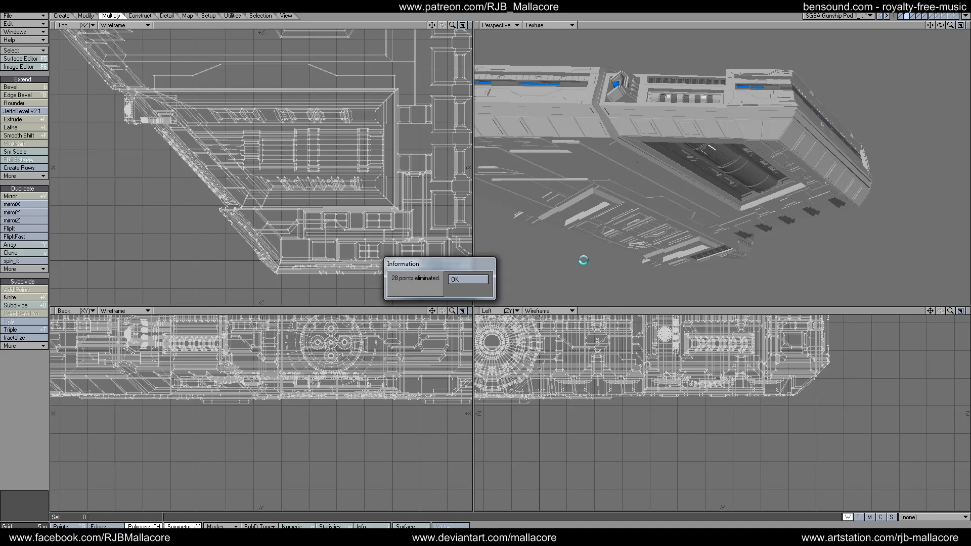
click(468, 279)
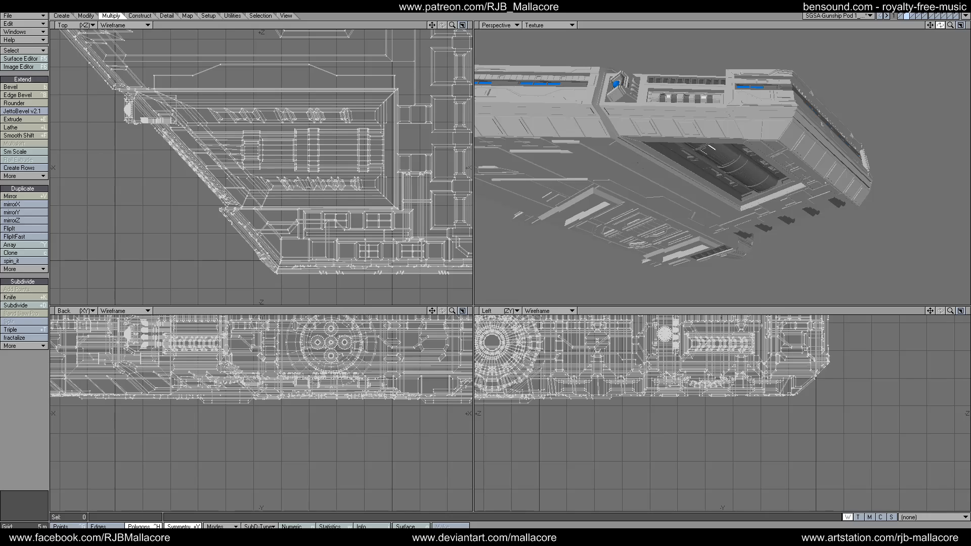
Step: Select the stepped floor and end-wall faces of the long hull recess beside the engine and copy them to the empty third layer
drag(939, 26, 930, 22)
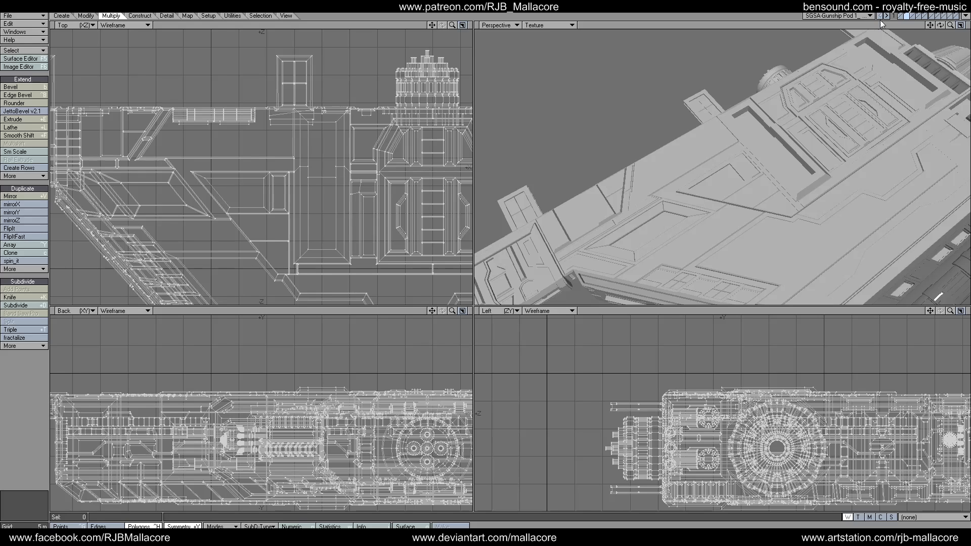
mouse_move(943, 27)
mouse_down()
mouse_move(924, 26)
mouse_move(950, 26)
mouse_up()
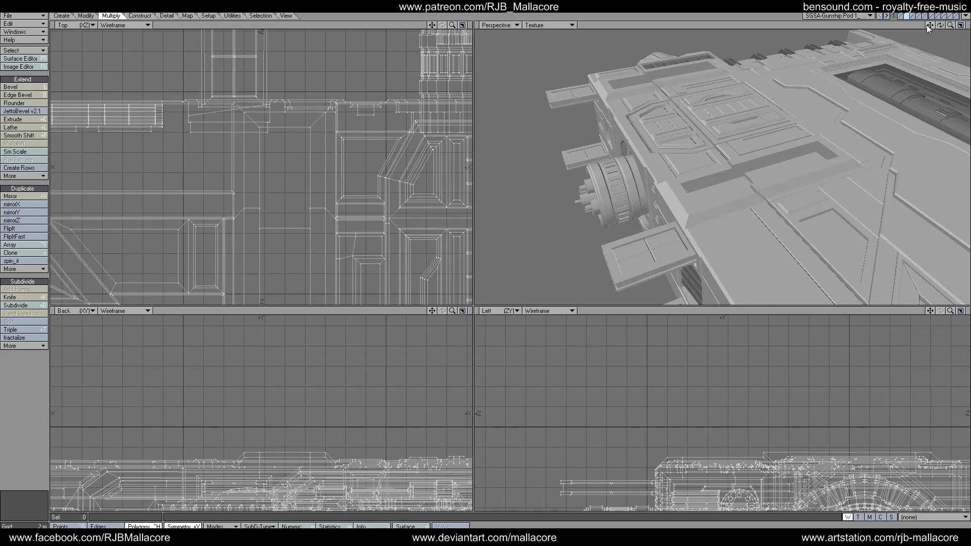
drag(929, 26, 940, 29)
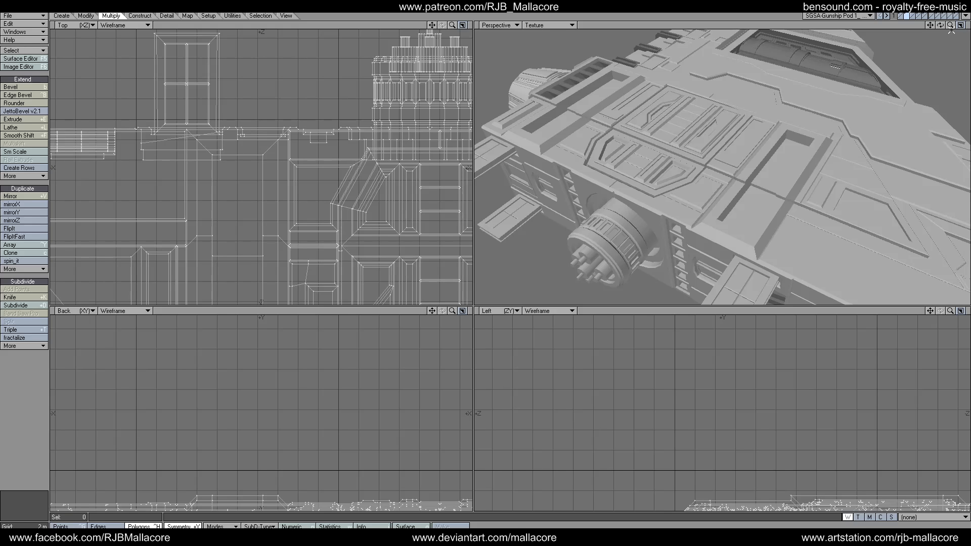
mouse_move(949, 25)
mouse_down()
mouse_move(967, 29)
mouse_move(952, 32)
mouse_up()
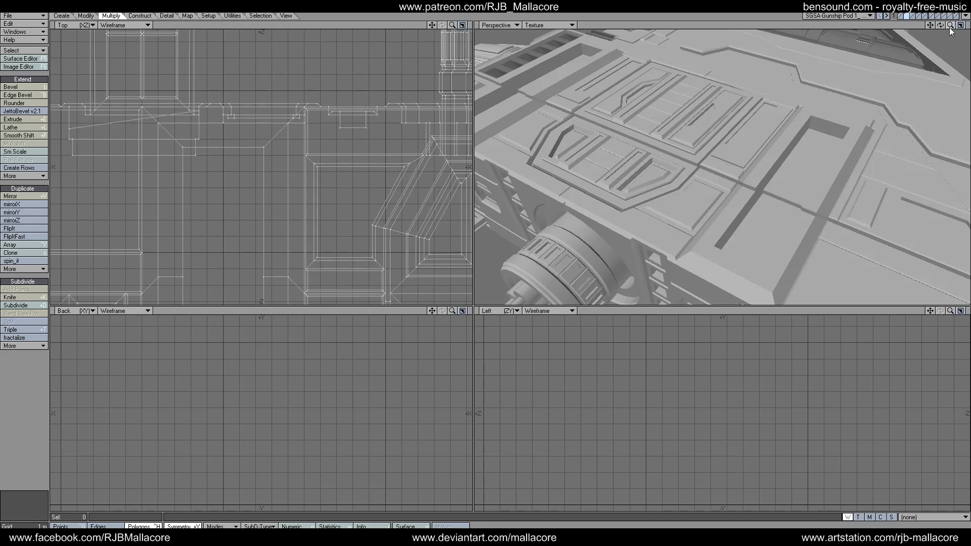
drag(933, 29, 945, 28)
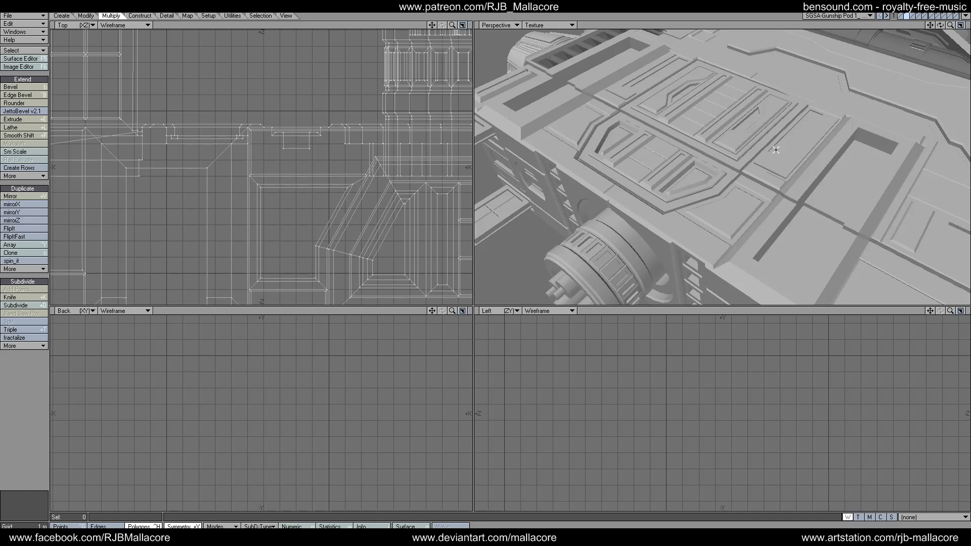
click(867, 143)
click(859, 166)
click(822, 221)
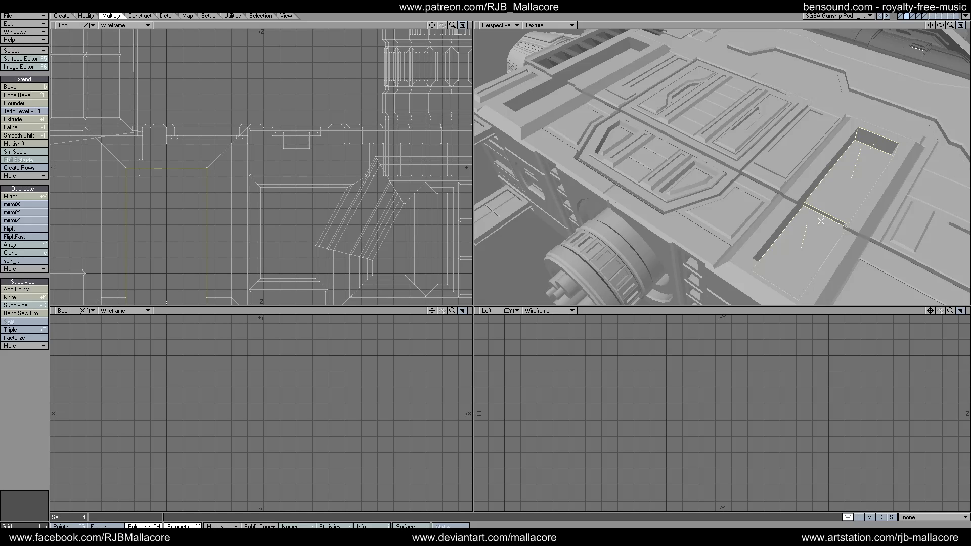
click(912, 16)
key(a)
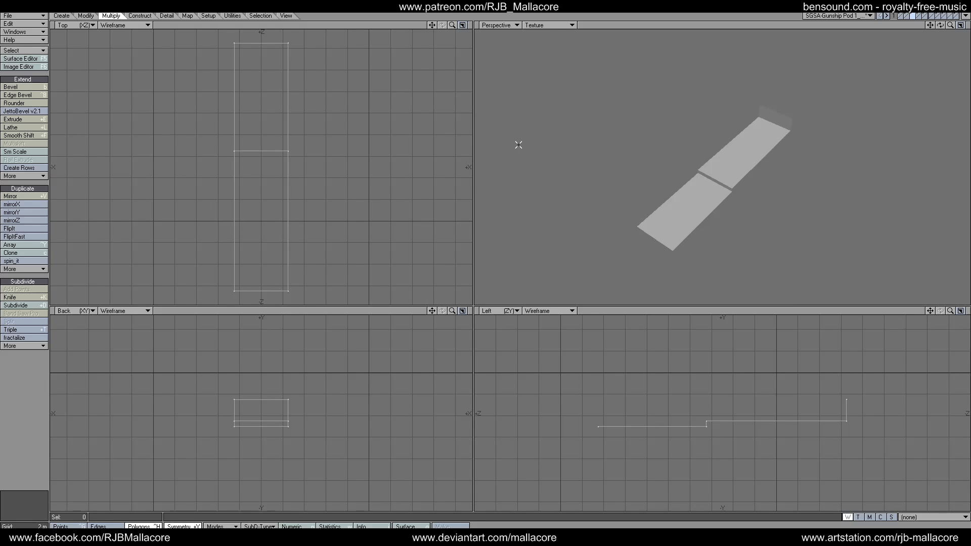
Step: Build a box in the fourth layer that fills the recess, slightly narrower than its floor, using the copied faces as background reference
click(915, 16)
click(912, 17)
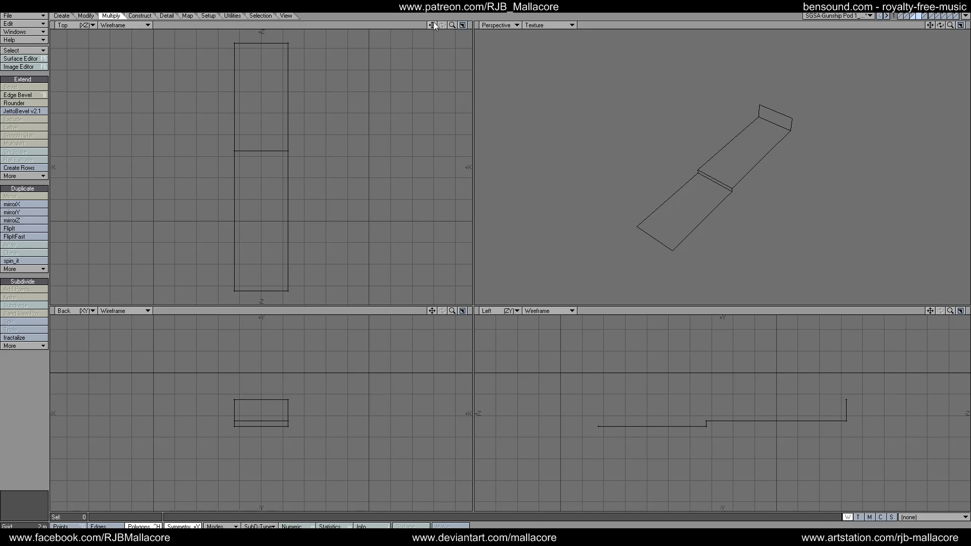
drag(429, 23, 297, 14)
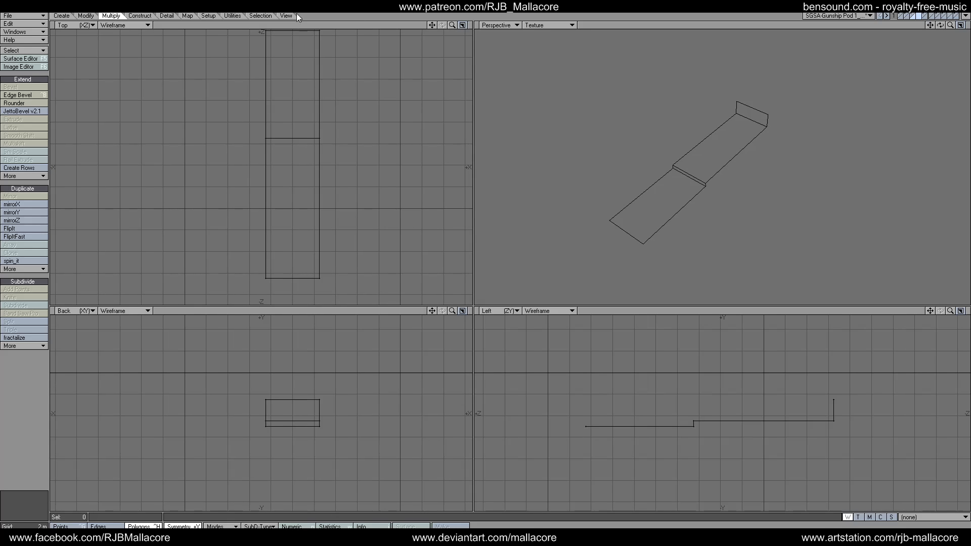
click(61, 15)
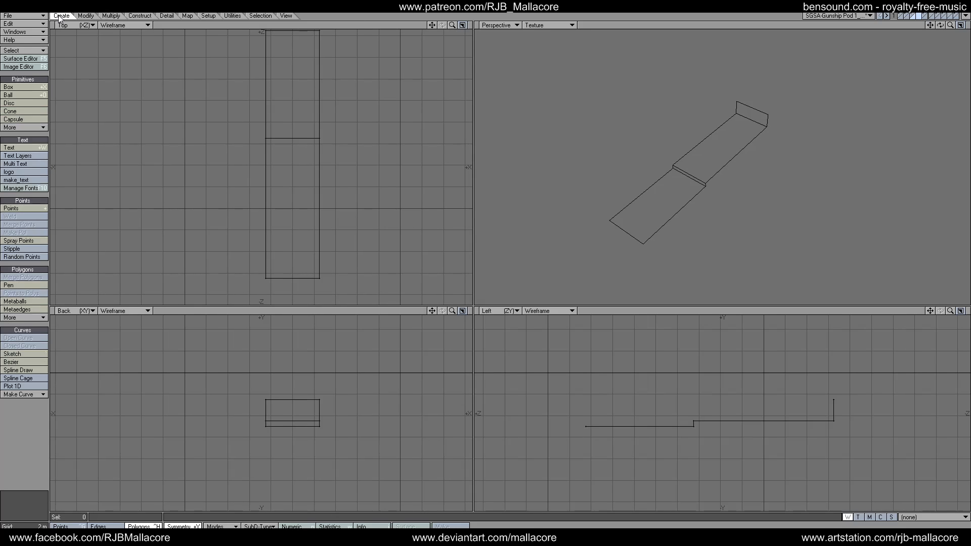
click(17, 88)
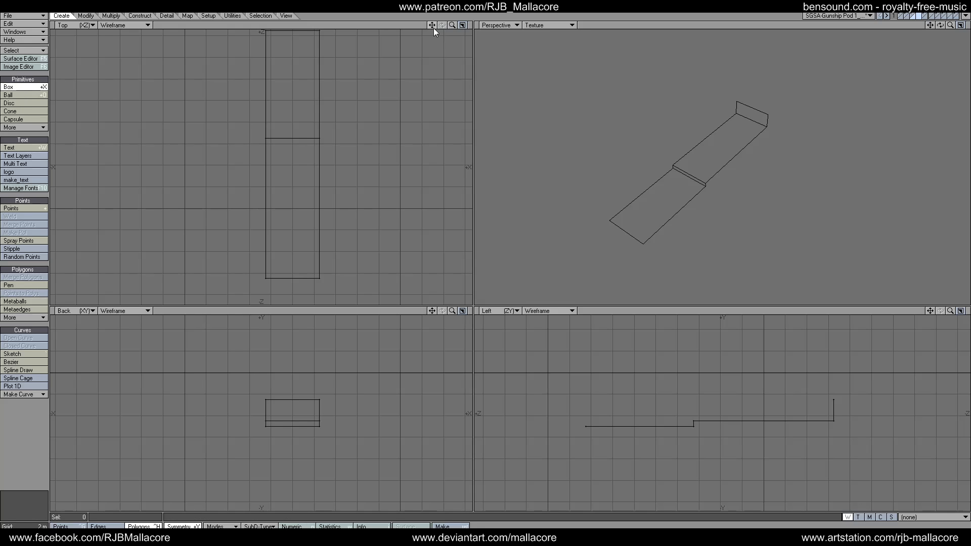
mouse_move(433, 26)
mouse_down()
mouse_move(433, 50)
mouse_move(433, 28)
mouse_up()
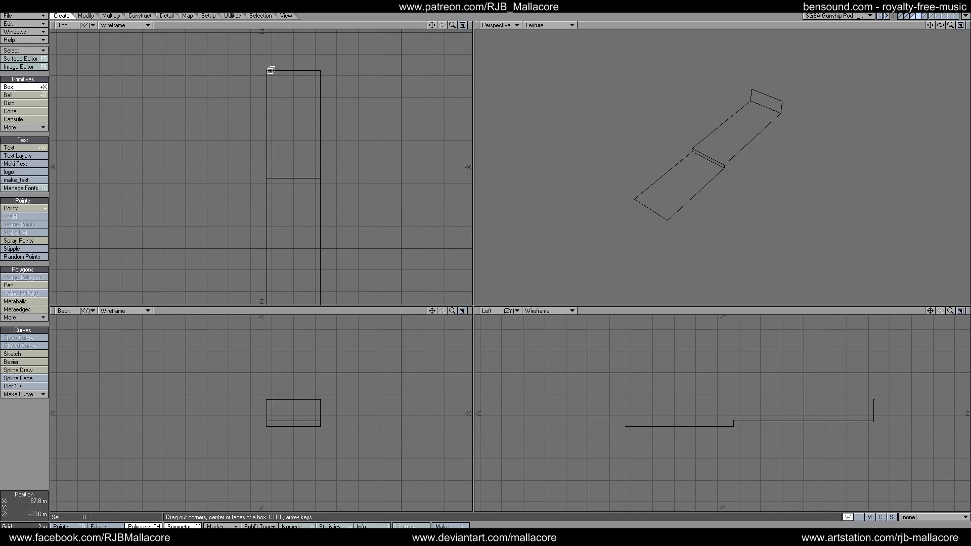
drag(272, 68, 319, 246)
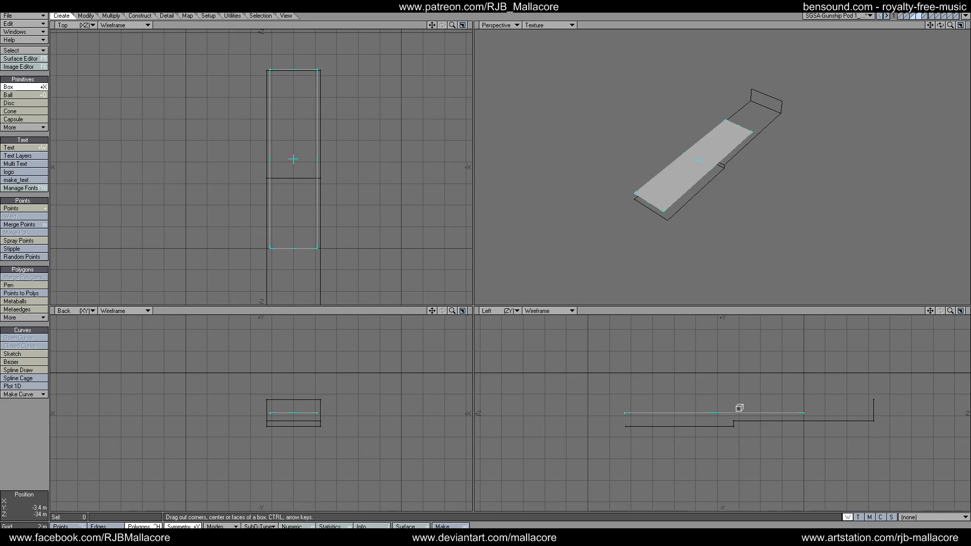
drag(736, 408, 775, 405)
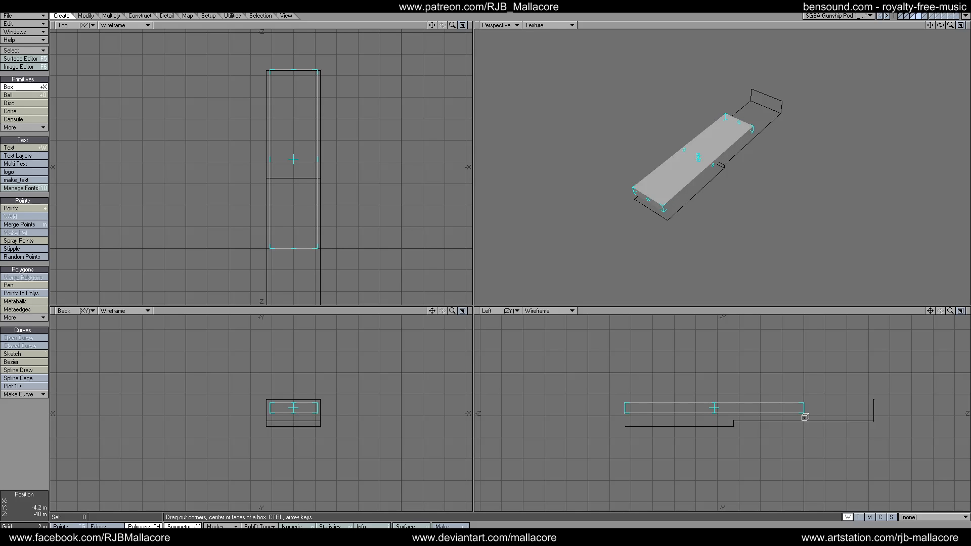
drag(824, 429, 878, 426)
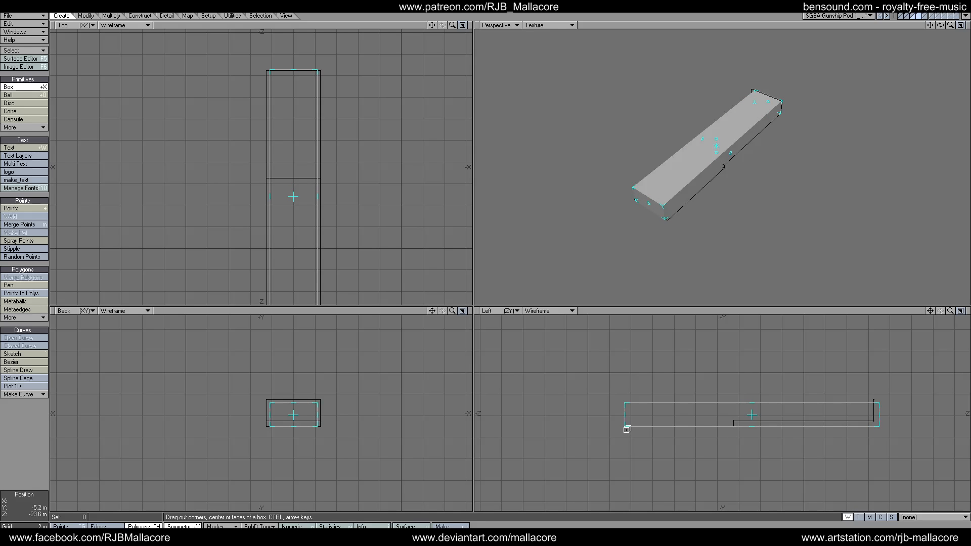
drag(627, 427, 631, 429)
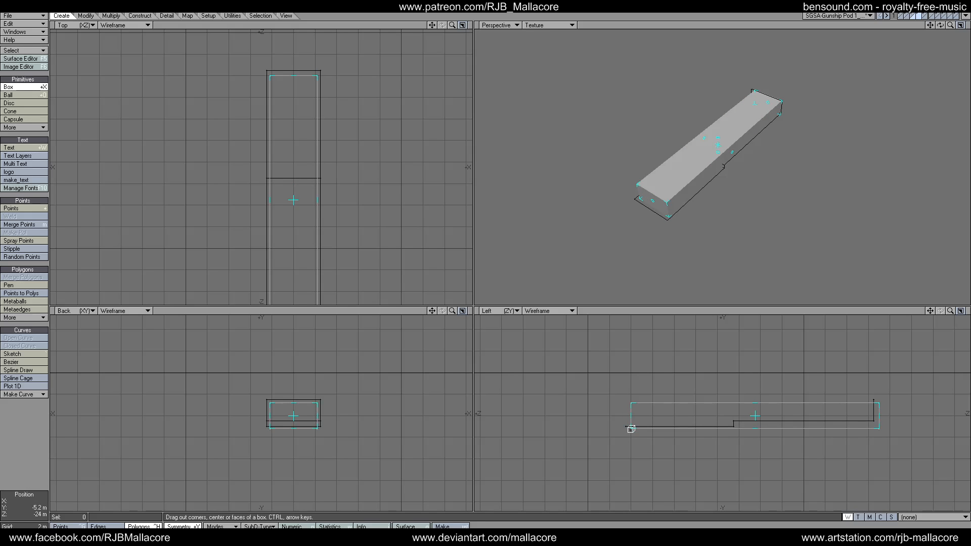
key(space)
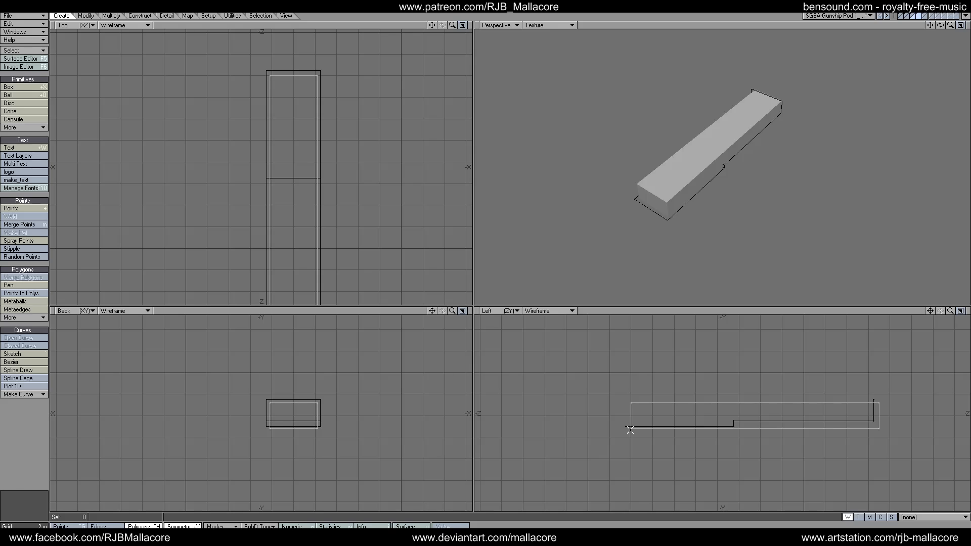
Step: Taper the box toward the recess's open end by moving its upper end edge down and slightly inward
click(86, 15)
click(15, 96)
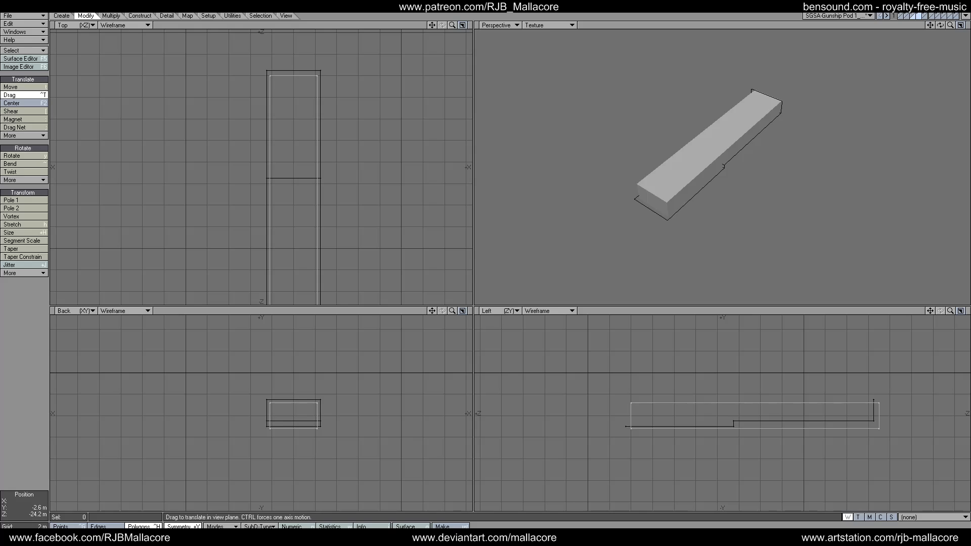
mouse_move(630, 403)
mouse_down()
mouse_move(630, 424)
mouse_move(637, 419)
mouse_up()
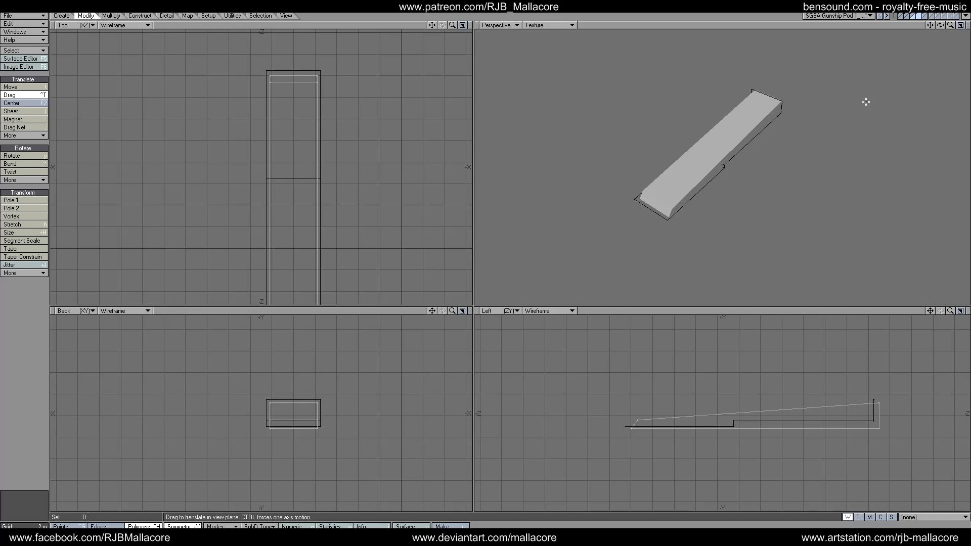
mouse_move(939, 27)
mouse_down()
mouse_move(955, 32)
mouse_move(933, 39)
mouse_move(939, 26)
mouse_up()
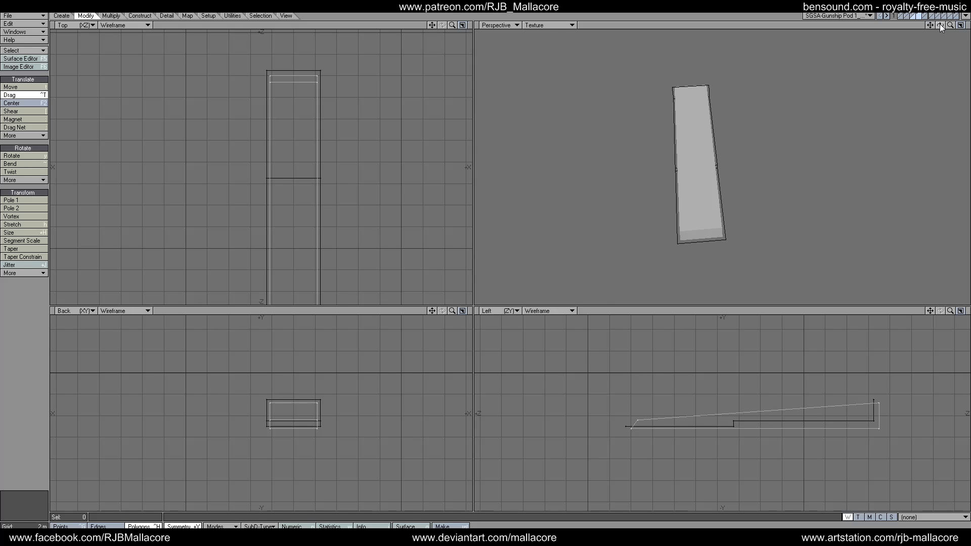
Step: Assign the SG-A-Base surface to the tapered block and keep it as the default surface
key(q)
click(541, 279)
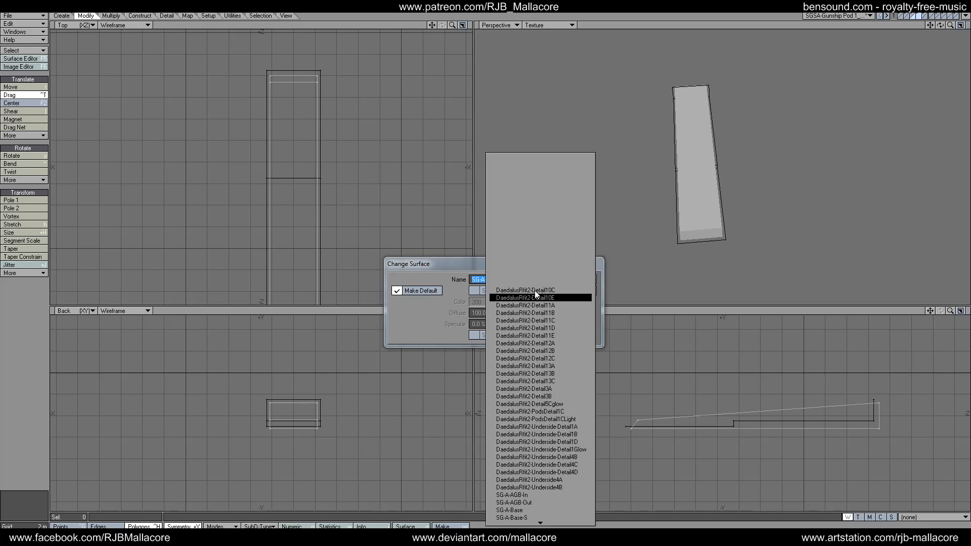
click(532, 437)
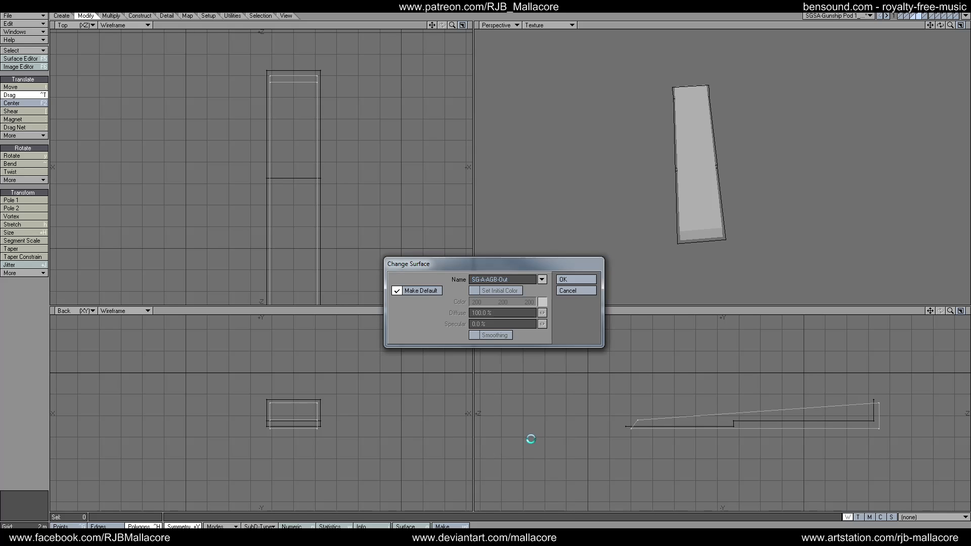
click(545, 278)
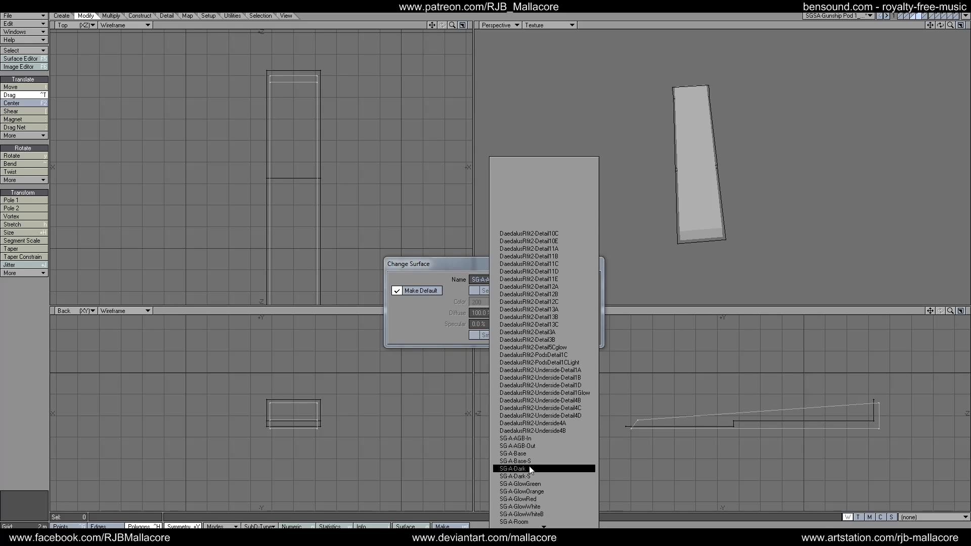
click(530, 453)
click(576, 279)
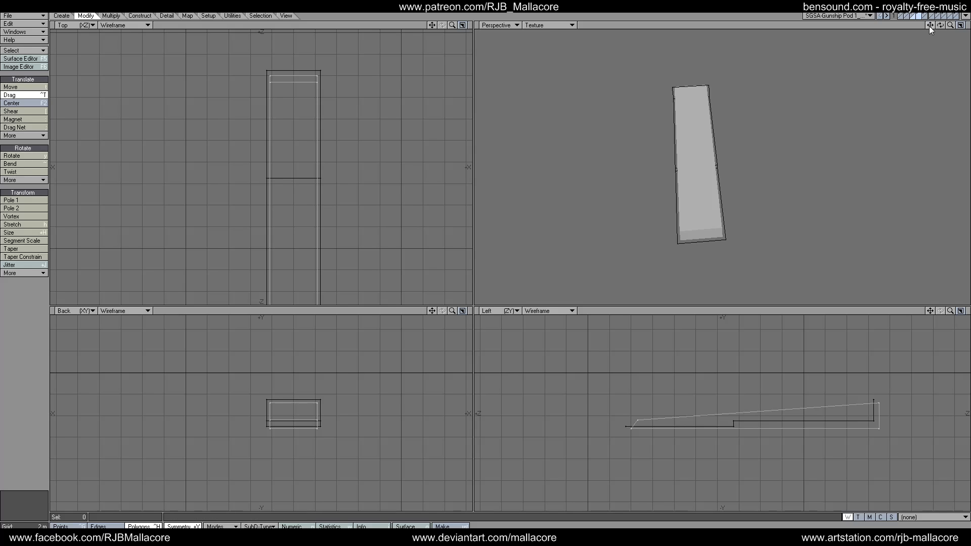
Step: Clear the leftover box from the fifth layer and show the tapered block behind it as background reference
drag(938, 25, 939, 24)
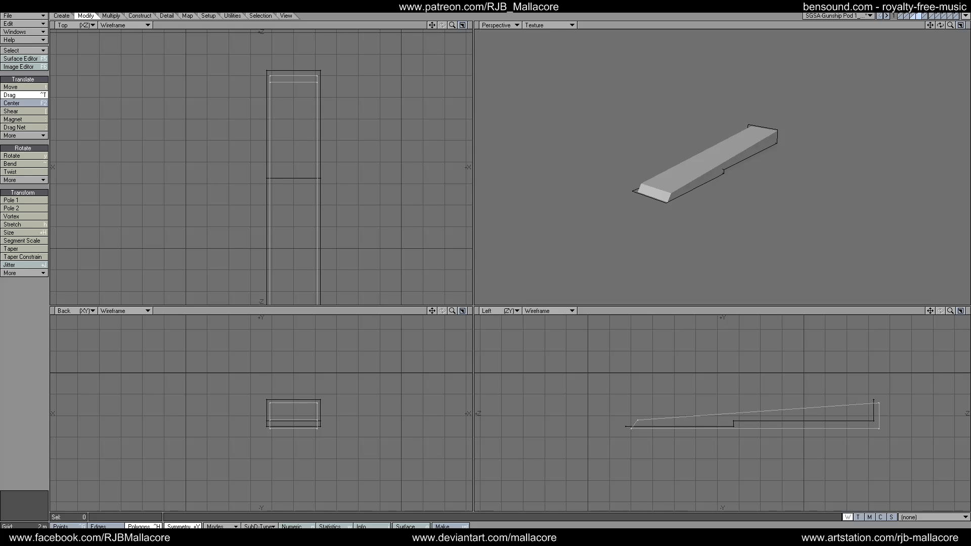
drag(939, 25, 938, 23)
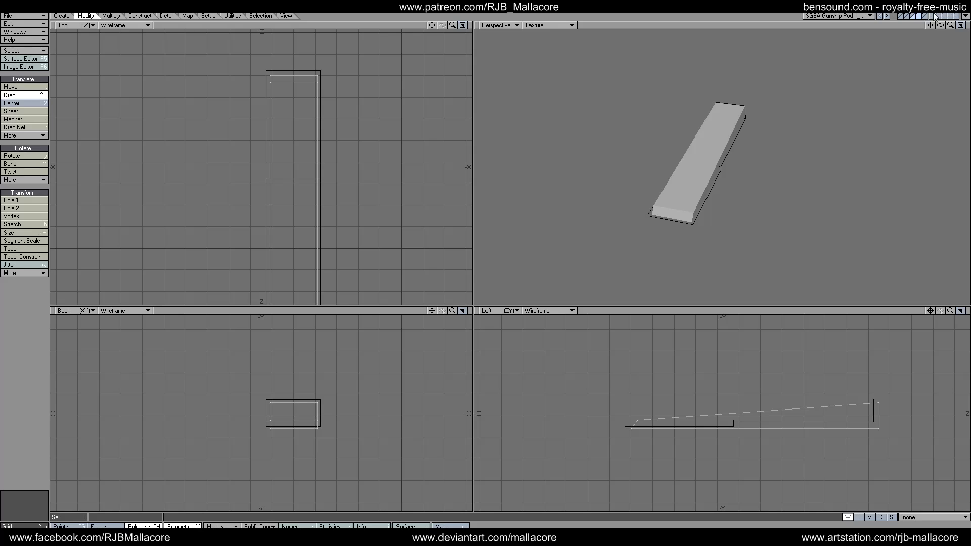
click(923, 17)
click(919, 20)
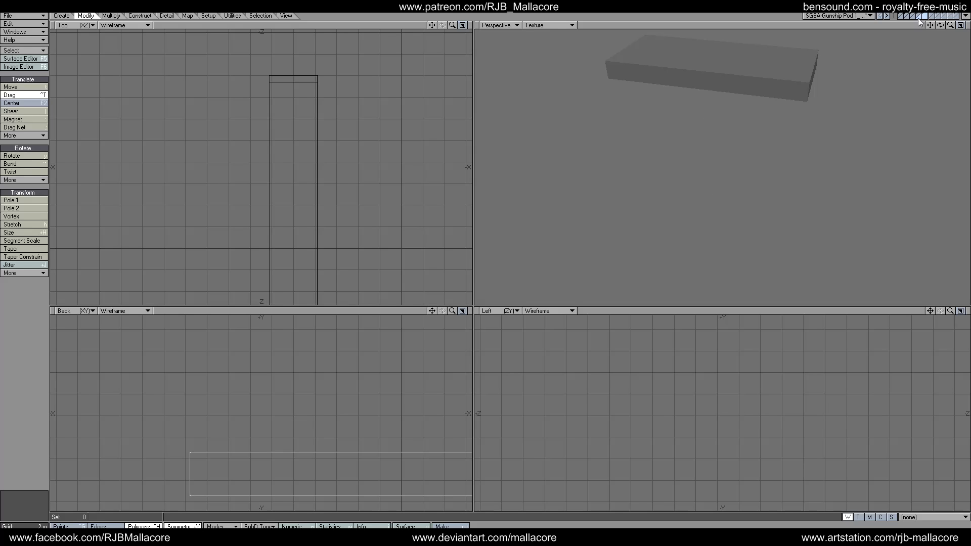
click(919, 20)
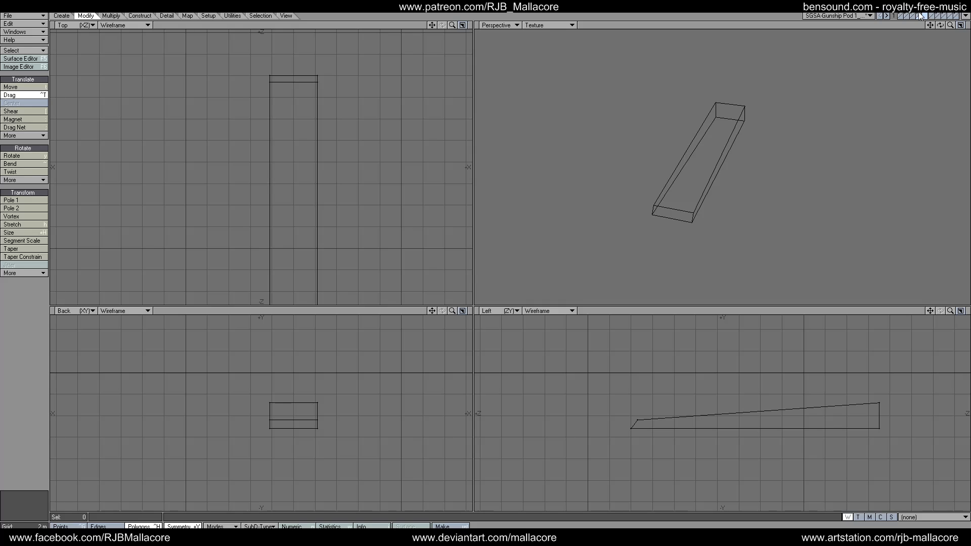
click(920, 18)
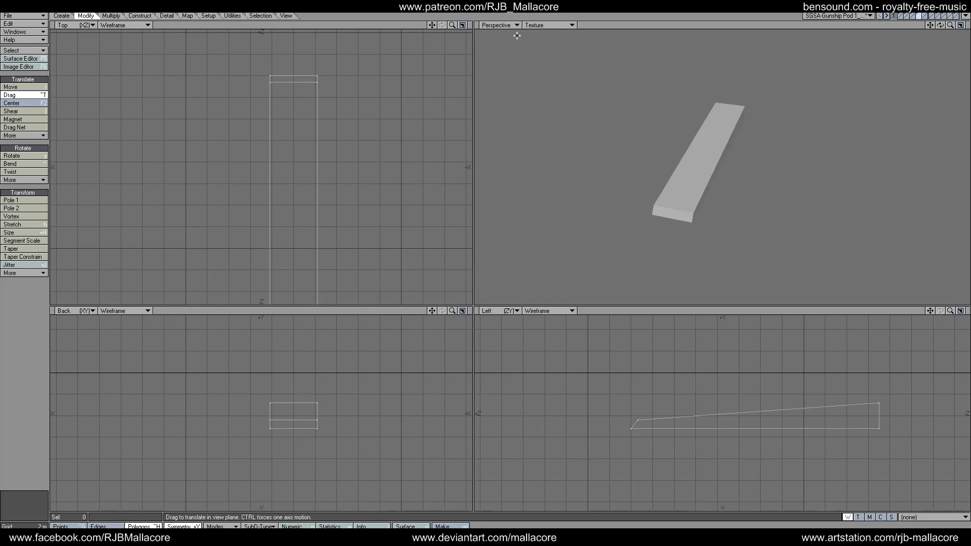
drag(451, 27, 436, 22)
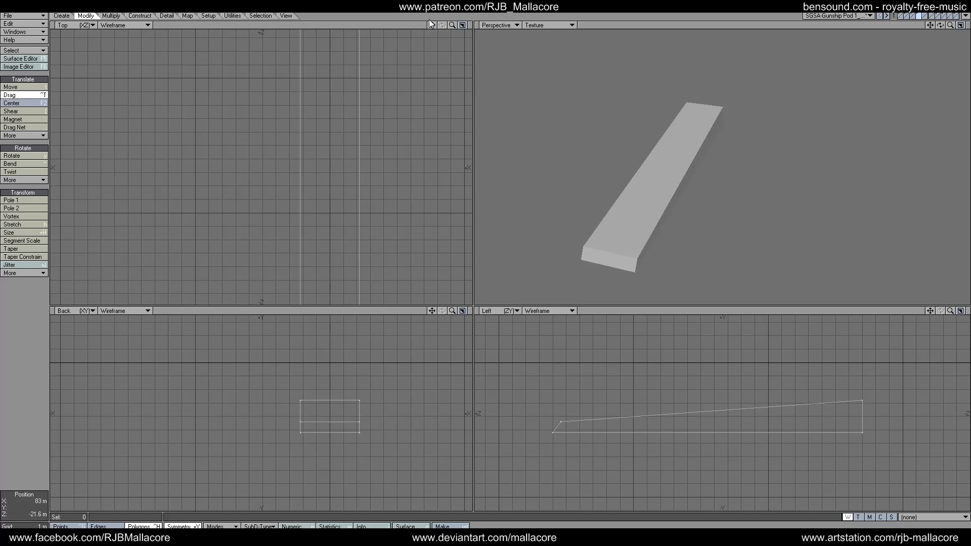
click(923, 14)
click(919, 17)
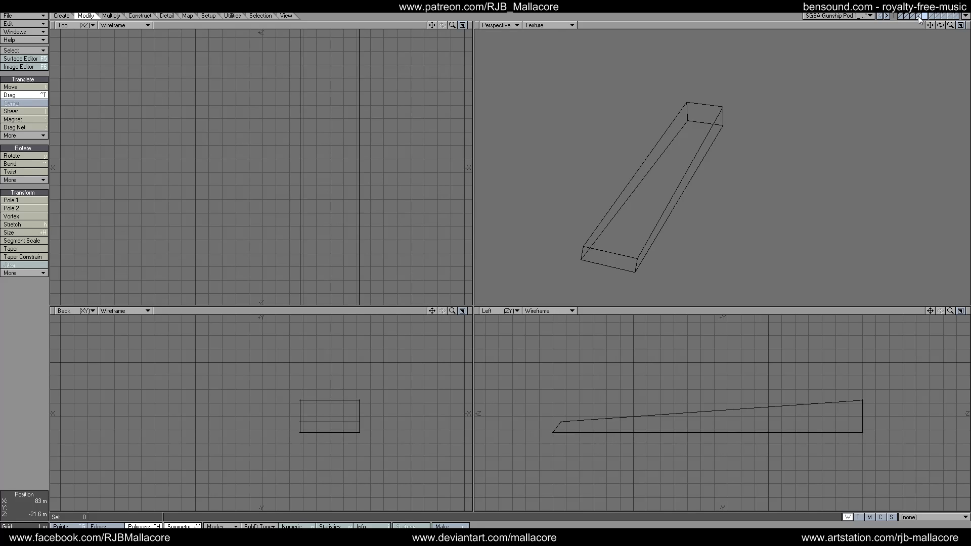
Step: Build a long box over the tapered background block, slightly narrower than it and centred across its width
click(61, 16)
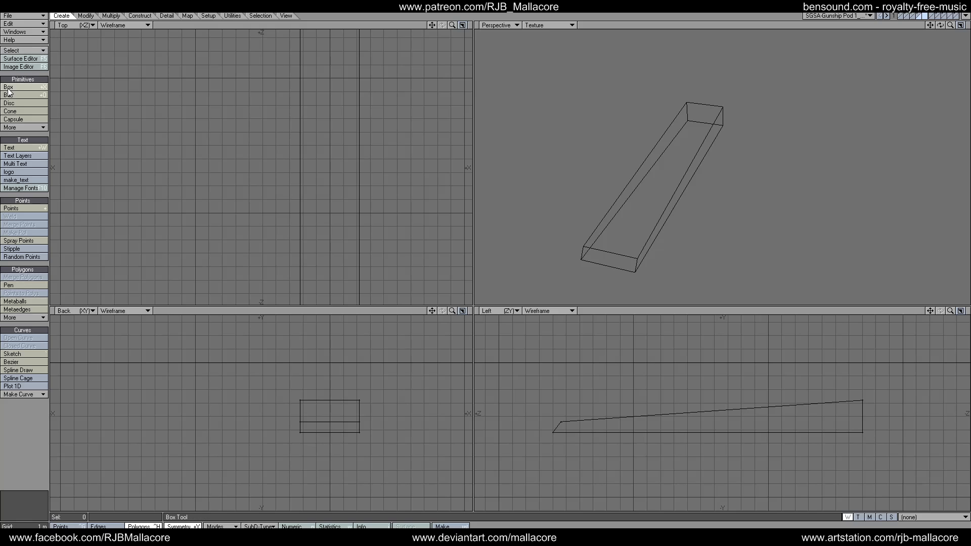
click(40, 88)
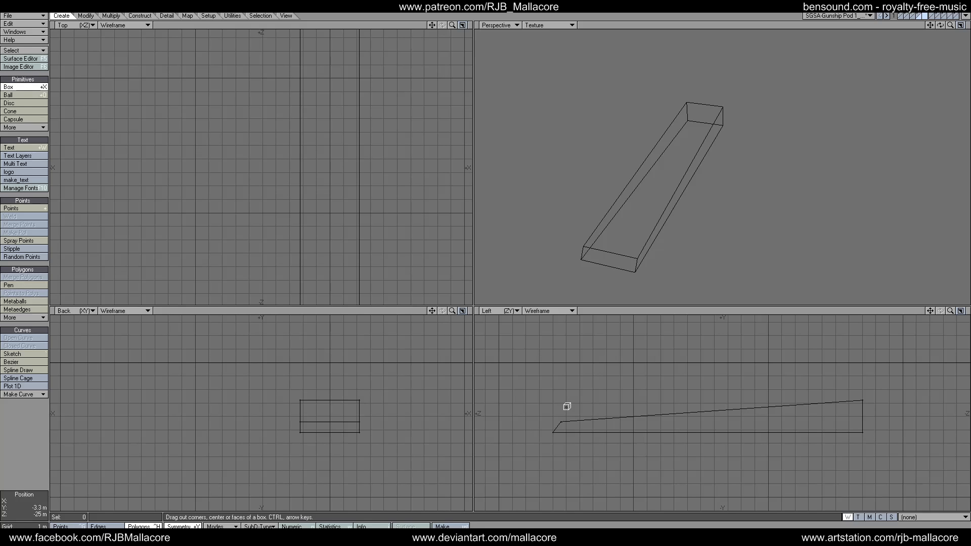
drag(619, 415, 860, 401)
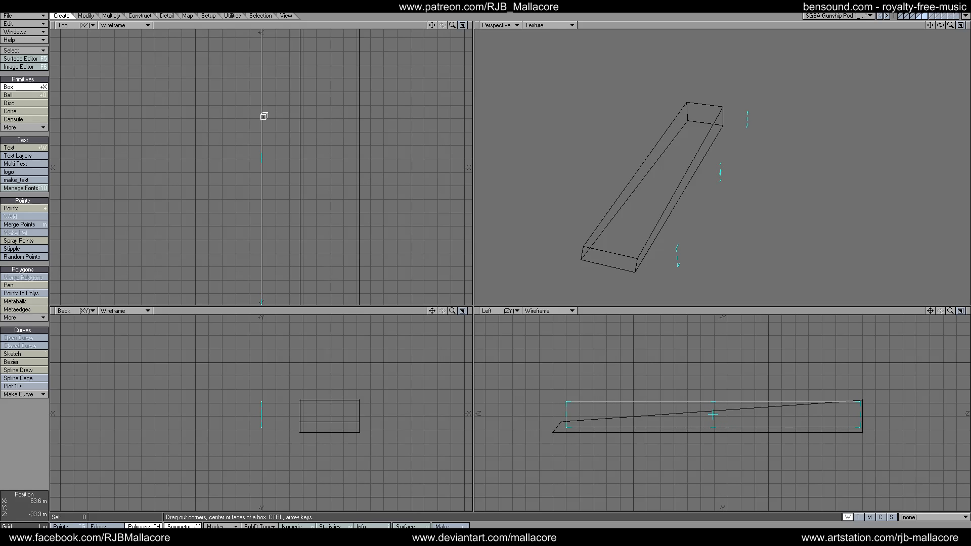
drag(262, 131, 355, 139)
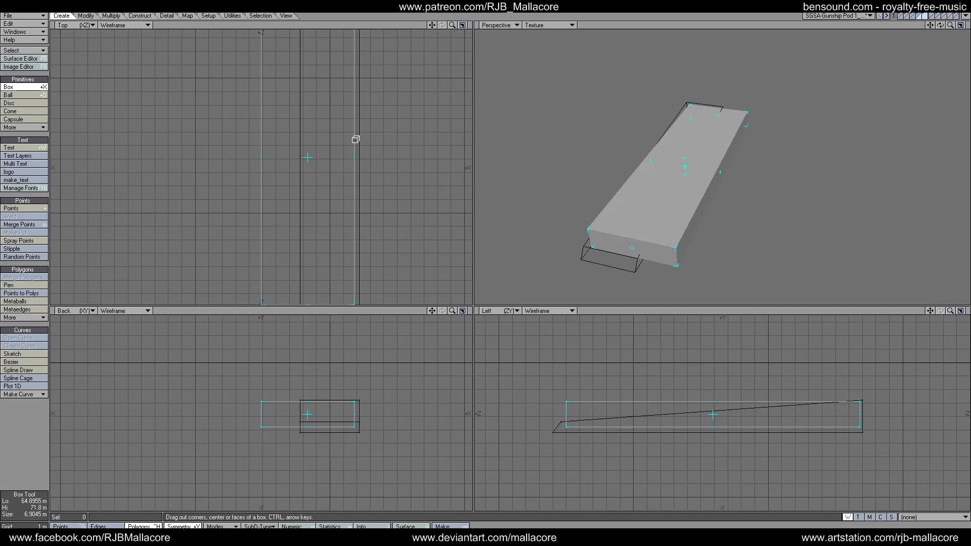
drag(272, 152, 306, 159)
key(space)
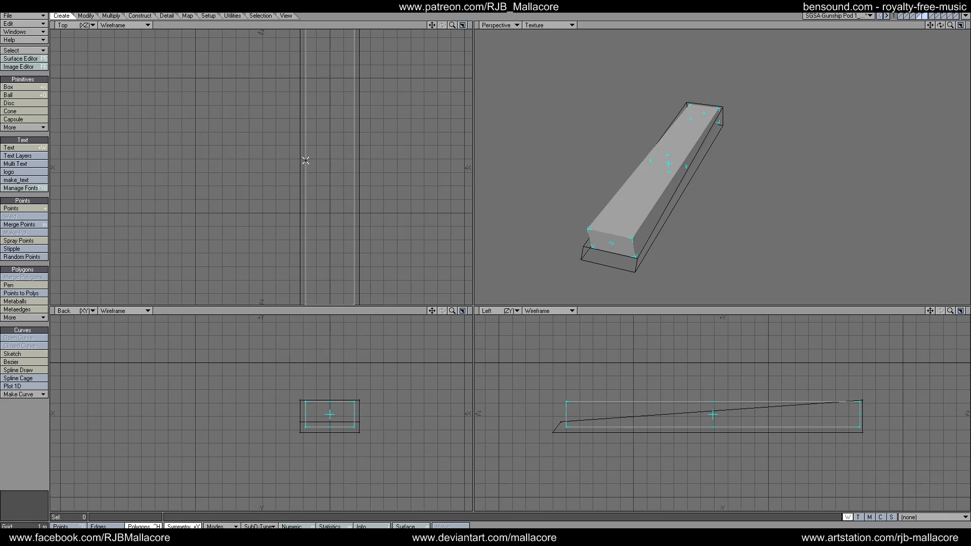
Step: Slice the new box horizontally along its full length, slightly above mid-height, with the Knife
click(114, 17)
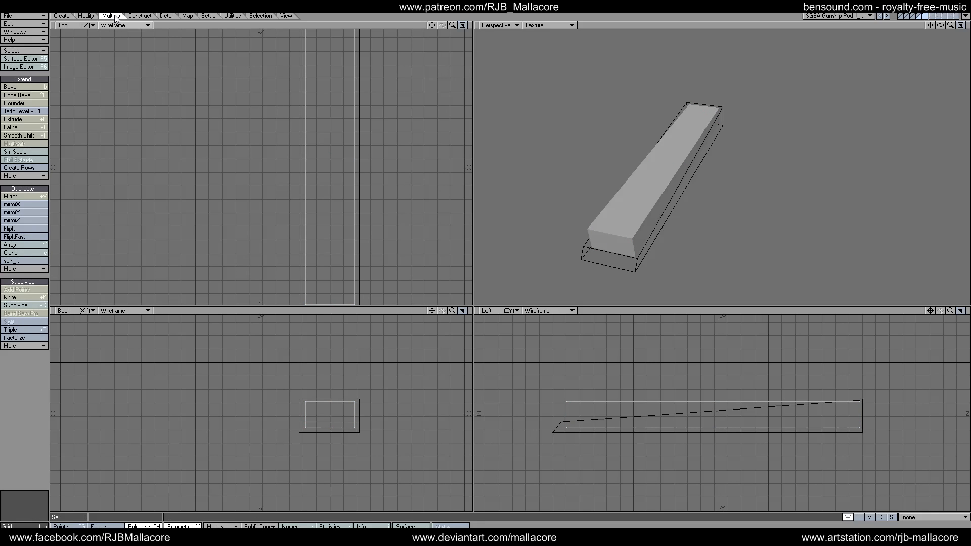
click(11, 298)
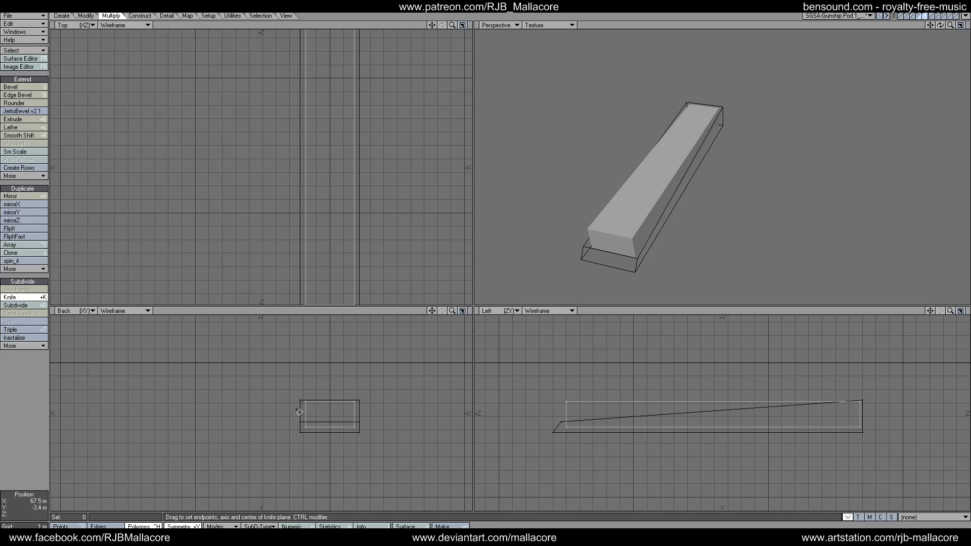
drag(299, 411, 379, 414)
key(space)
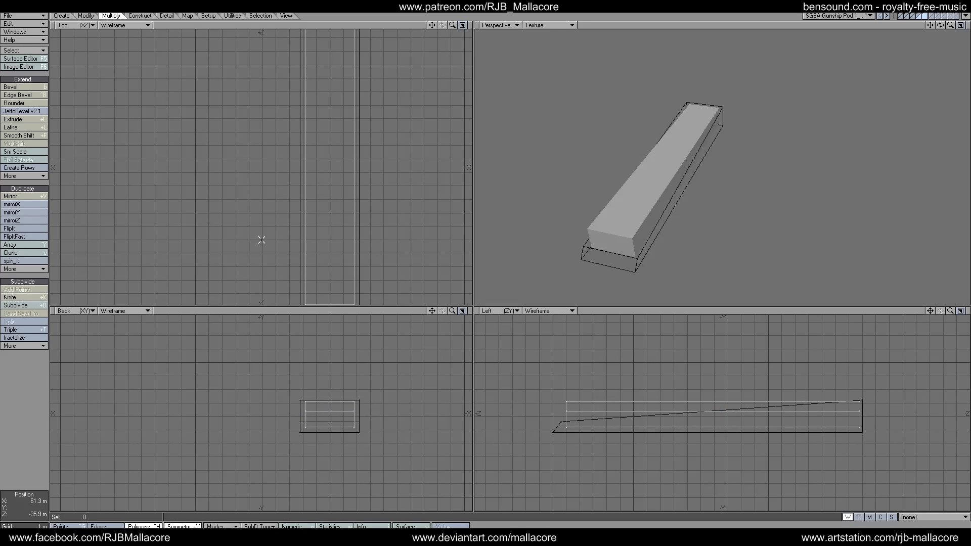
Step: Chamfer the box's two long upper edges by moving its upper corners inward toward the centre, keeping them level
click(86, 15)
click(23, 95)
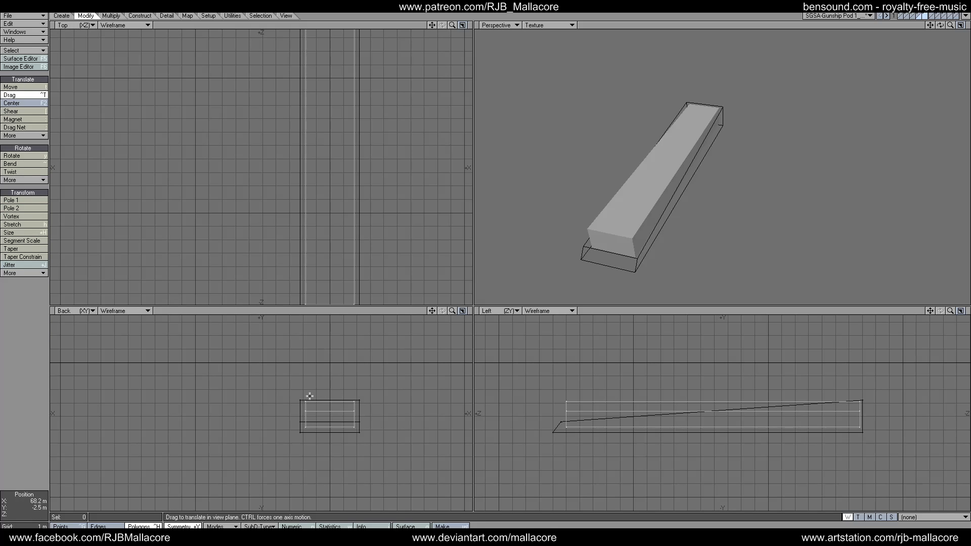
drag(306, 403, 345, 403)
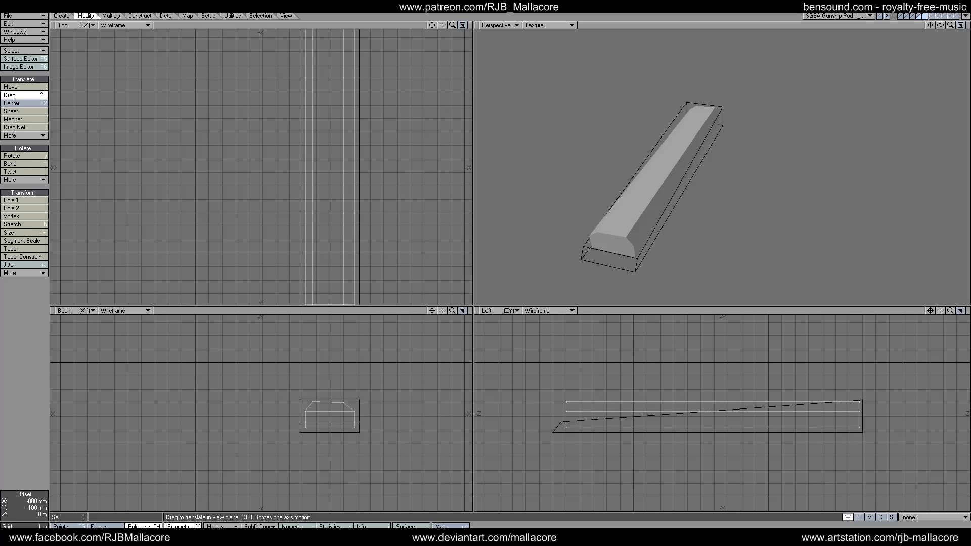
drag(346, 403, 347, 401)
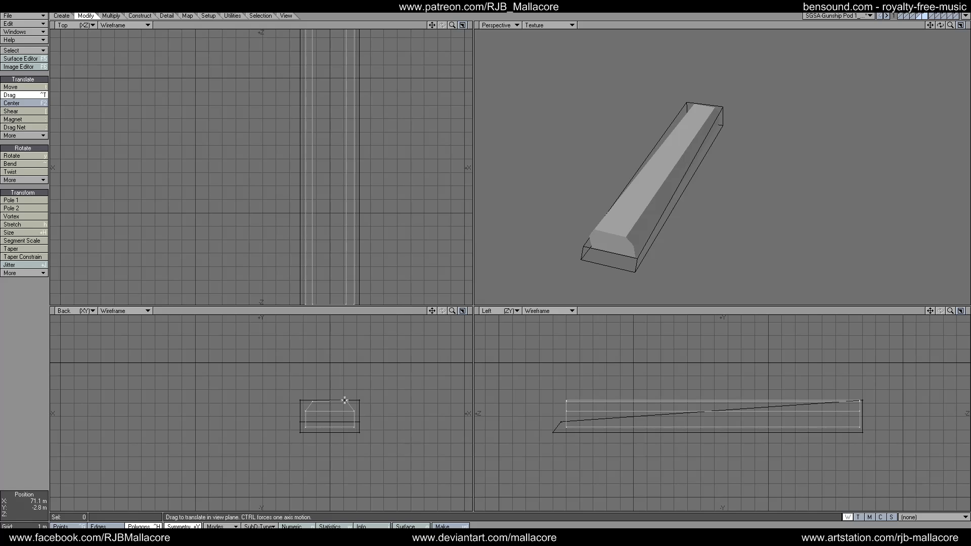
drag(344, 399, 345, 401)
key(space)
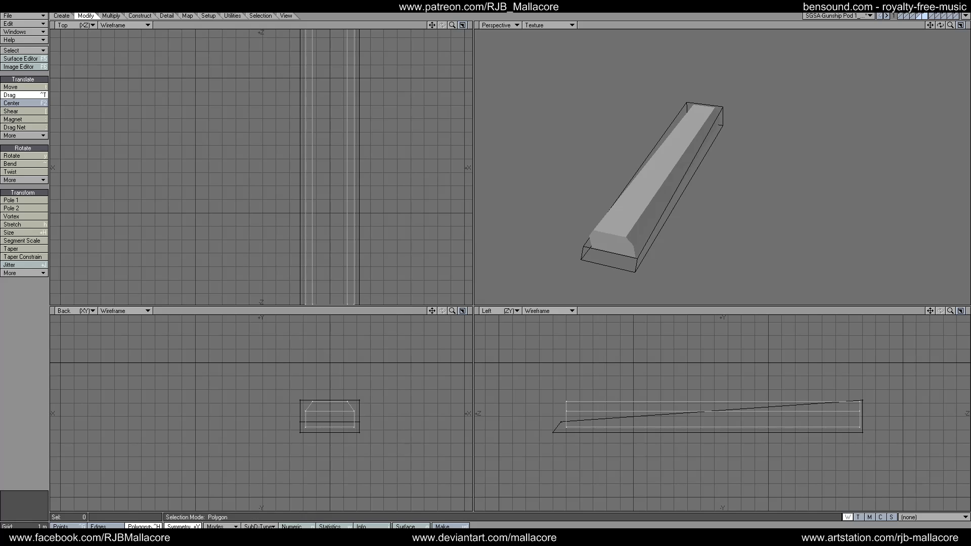
Step: Inset only the chamfered box's end face at the block's low end by 300 mm with Multishift
drag(332, 414, 333, 405)
key(shift+z)
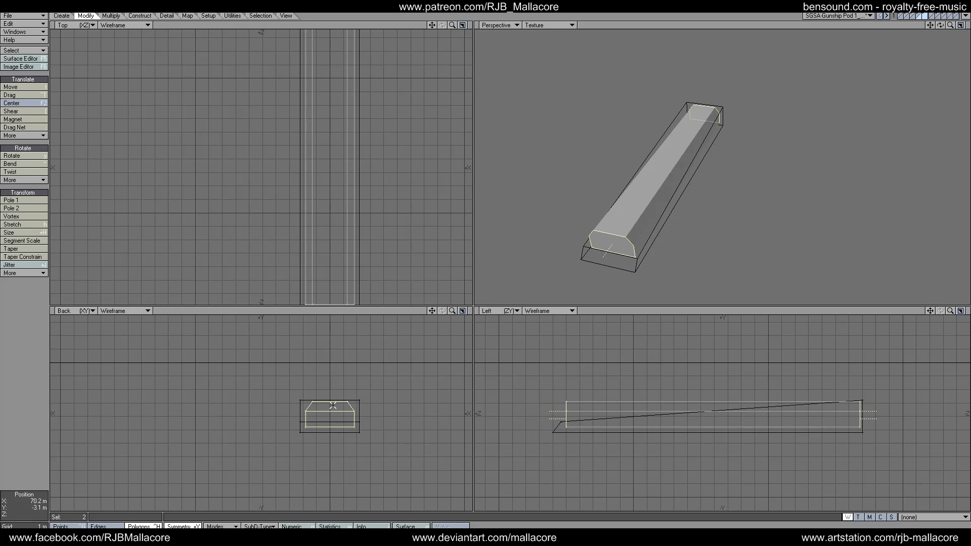
shift+click(863, 415)
click(111, 16)
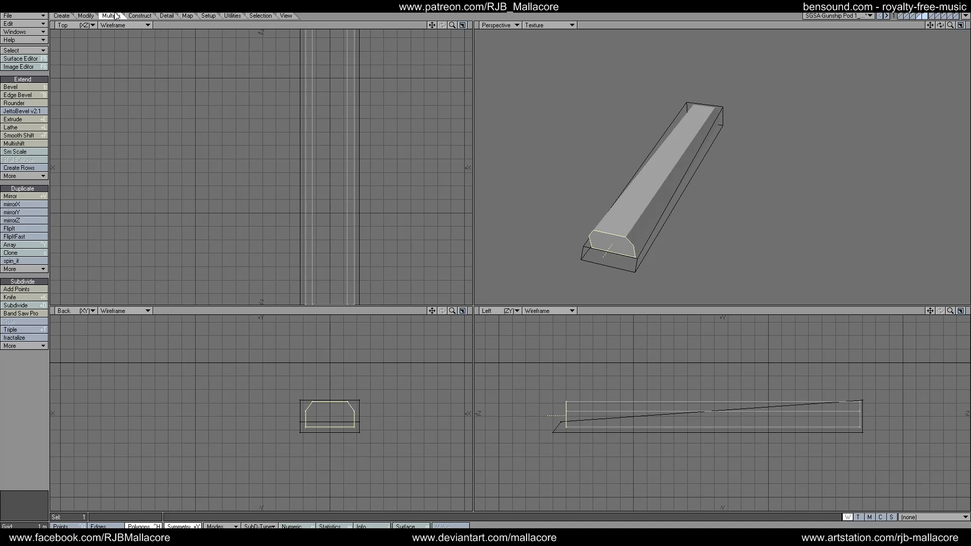
text(n)
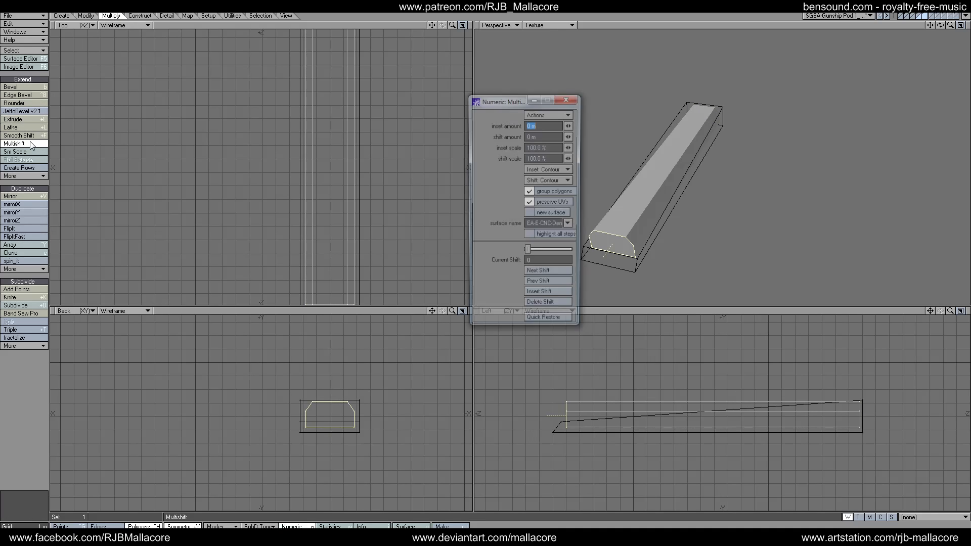
text(.5)
key(Tab)
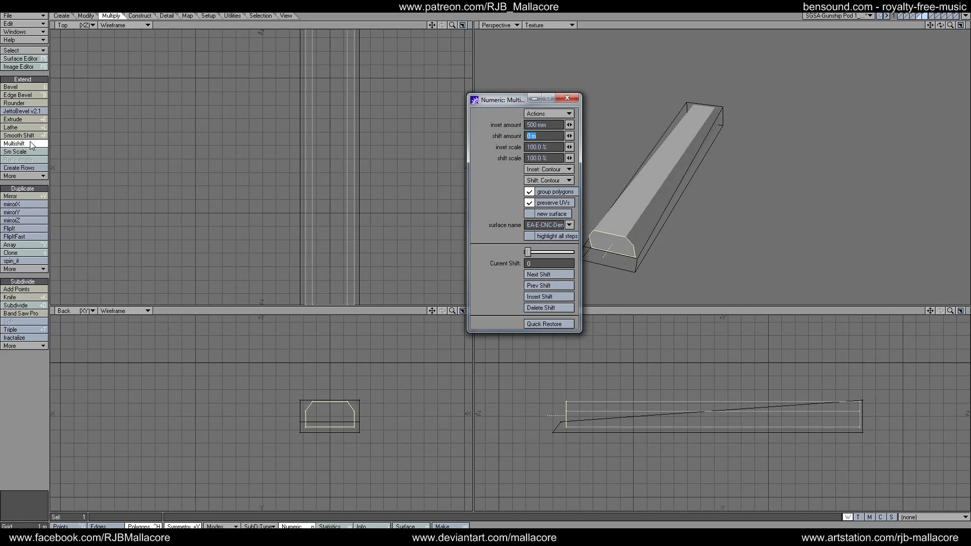
click(528, 125)
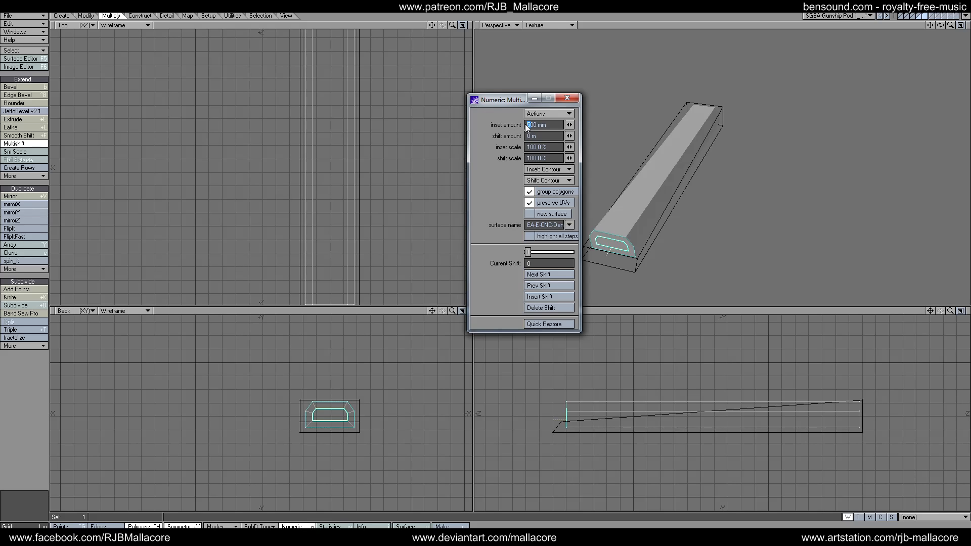
click(567, 98)
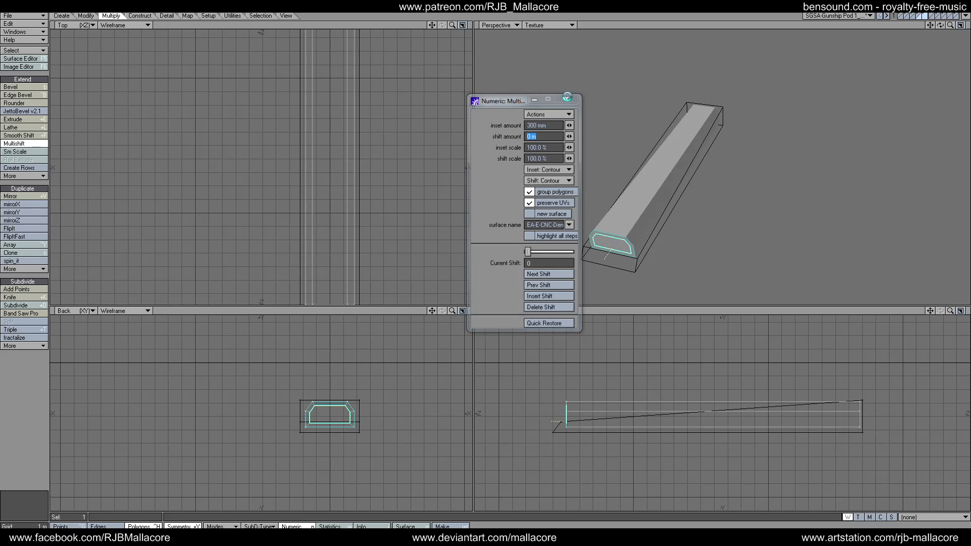
key(space)
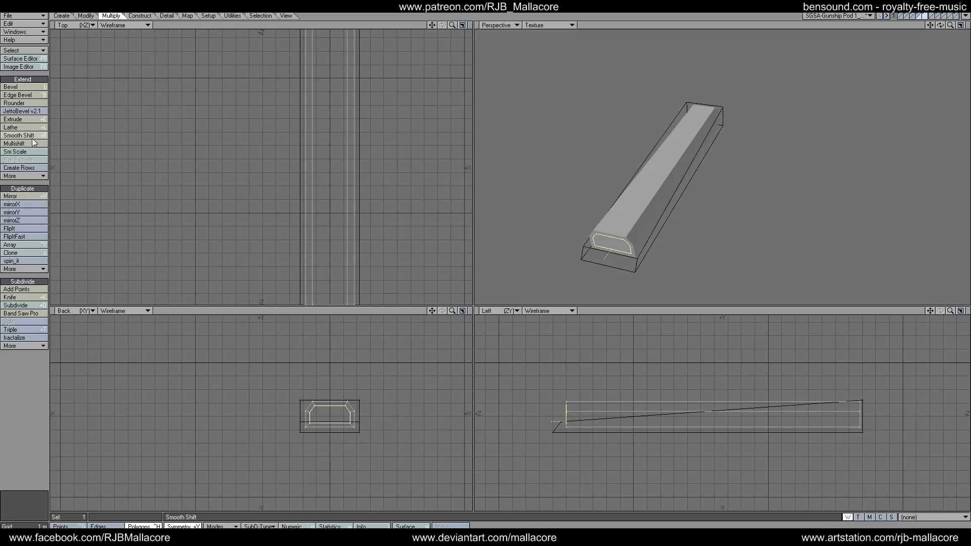
Step: Recess the inset end face into the box with a Multishift shift of -500 mm
key(n)
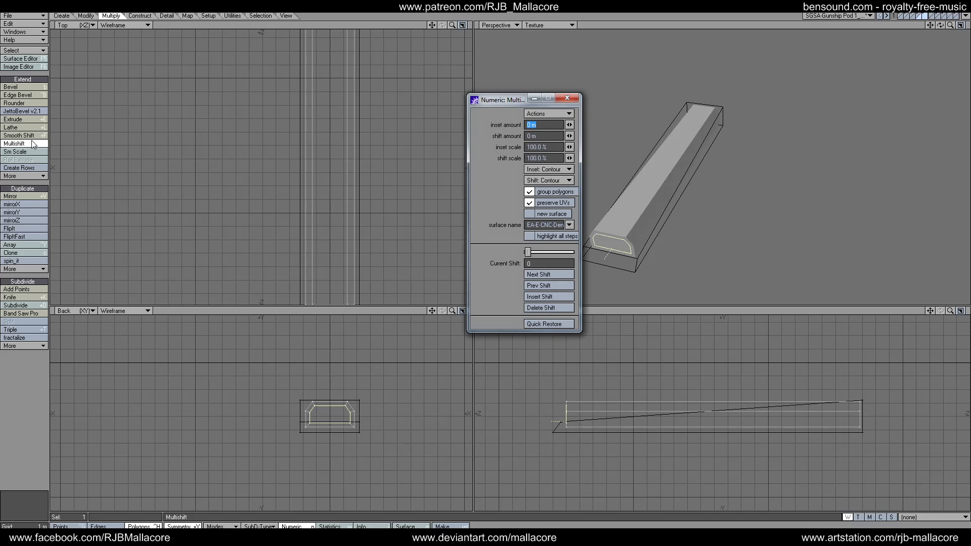
key(Tab)
text(-0.5)
key(Tab)
click(566, 97)
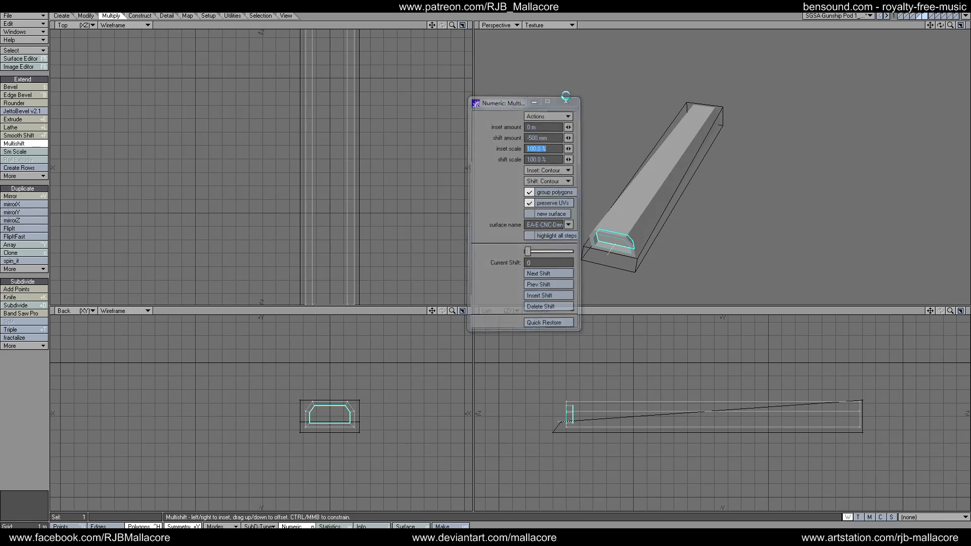
Step: Join the chamfered box to the tapered block with a Boolean Union, keeping the block in the foreground layer
click(923, 15)
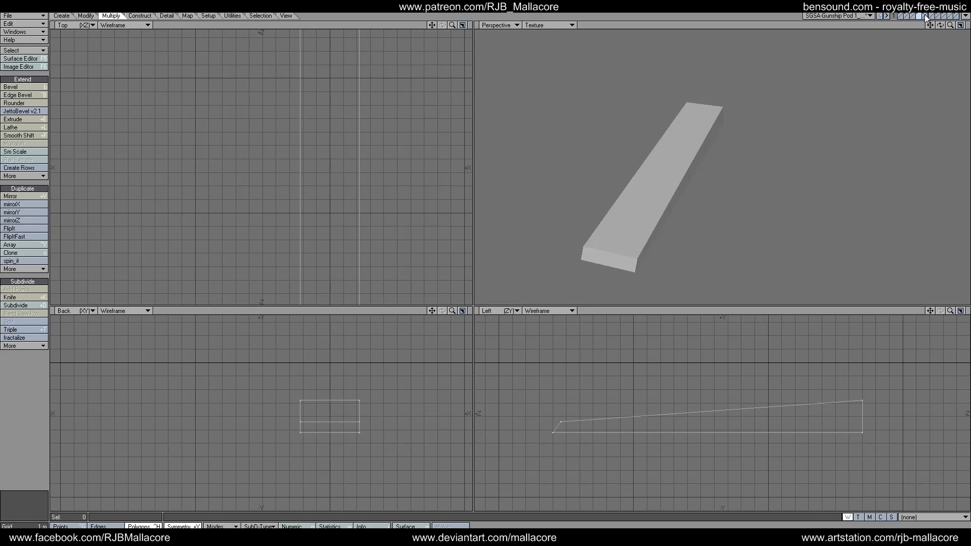
click(923, 15)
click(923, 16)
click(924, 15)
click(924, 18)
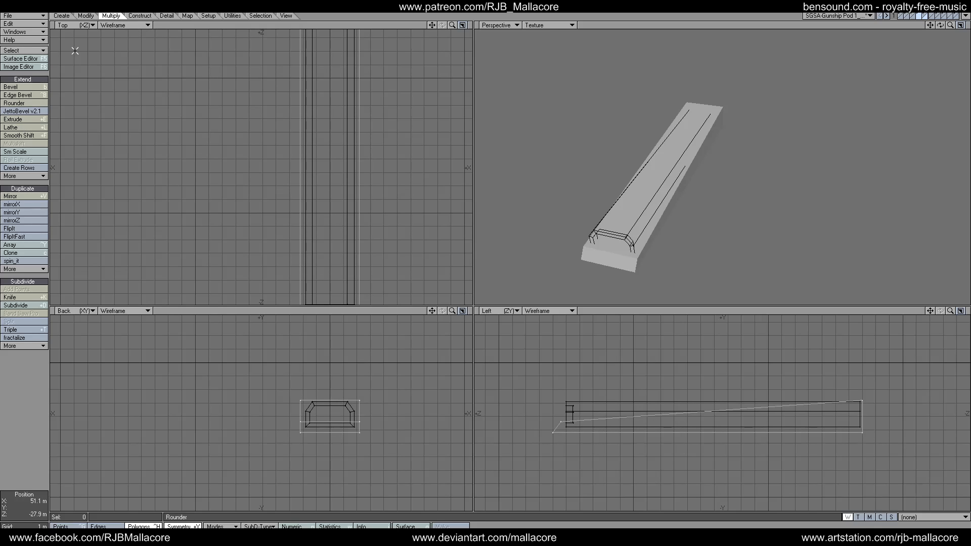
click(144, 15)
click(15, 147)
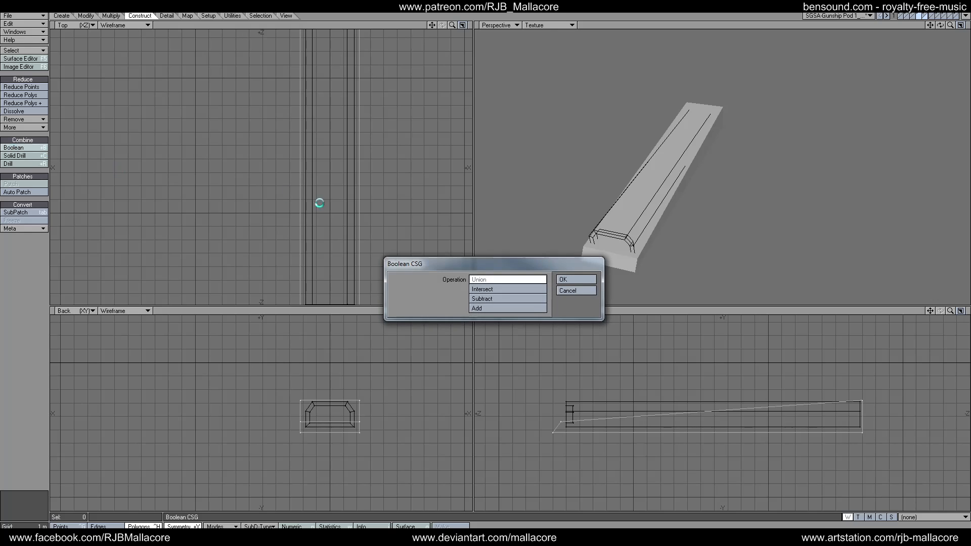
click(575, 280)
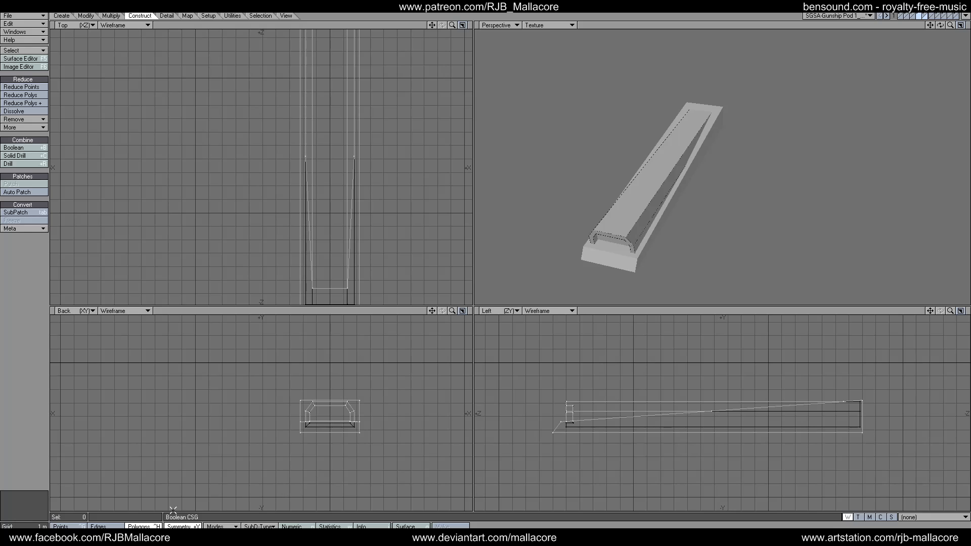
Step: Select the merged block's raised top and two chamfer faces and slice them crosswise at the middle of their length
click(601, 400)
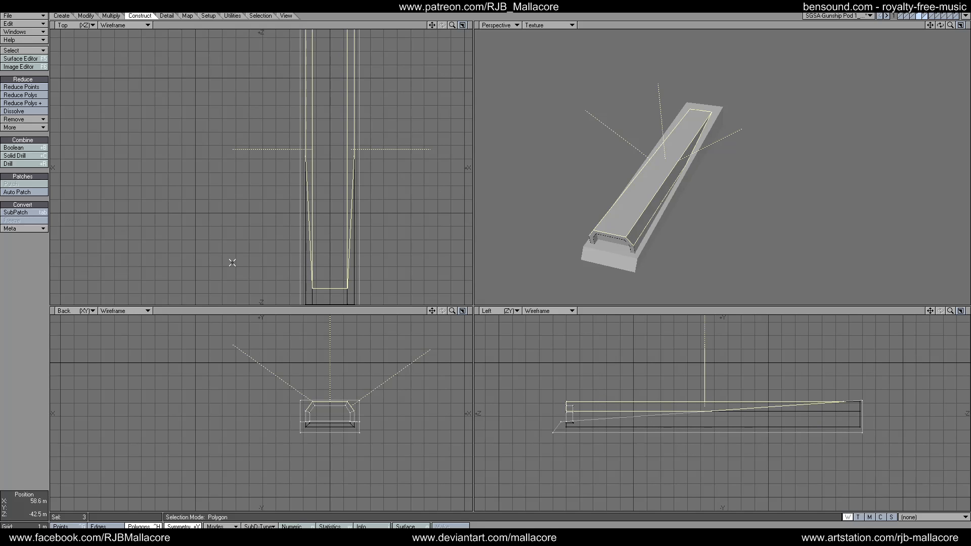
click(110, 16)
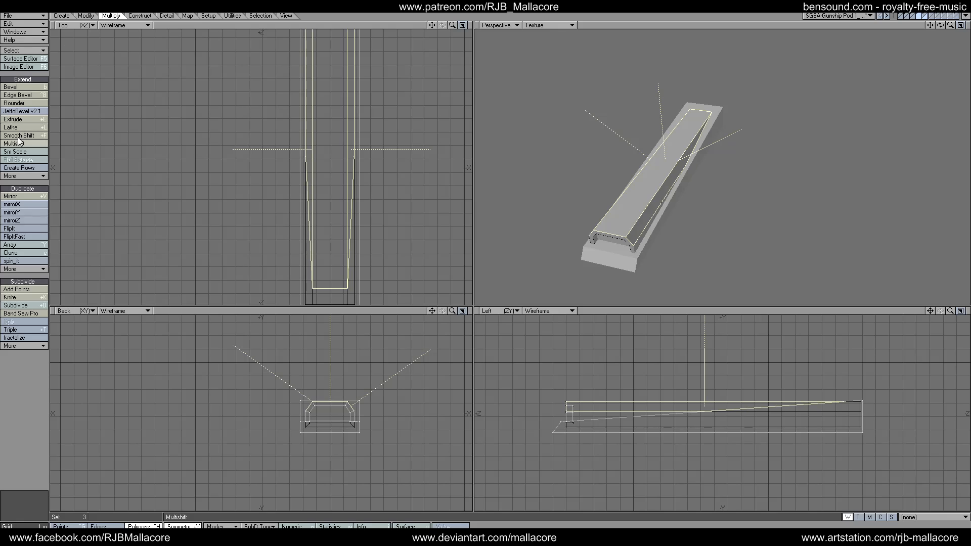
click(21, 299)
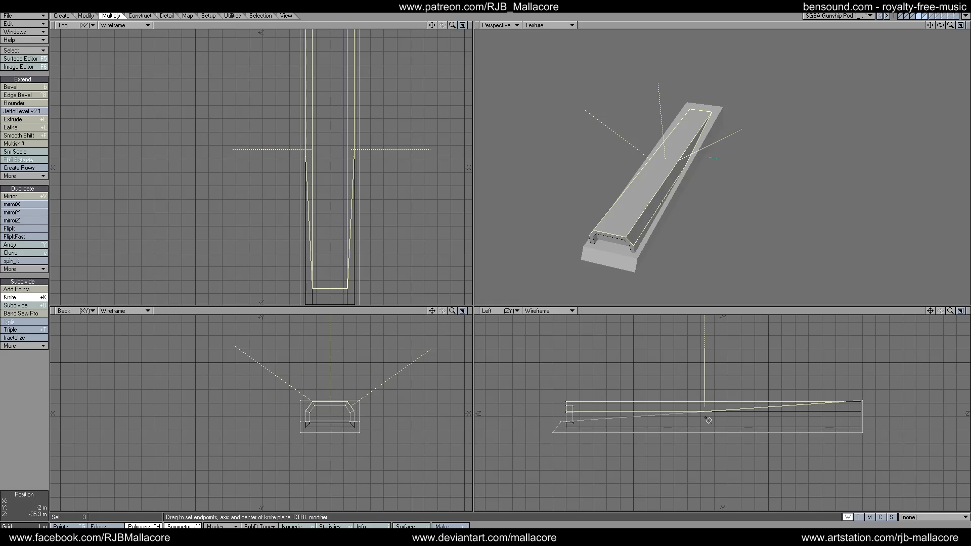
drag(704, 416, 705, 389)
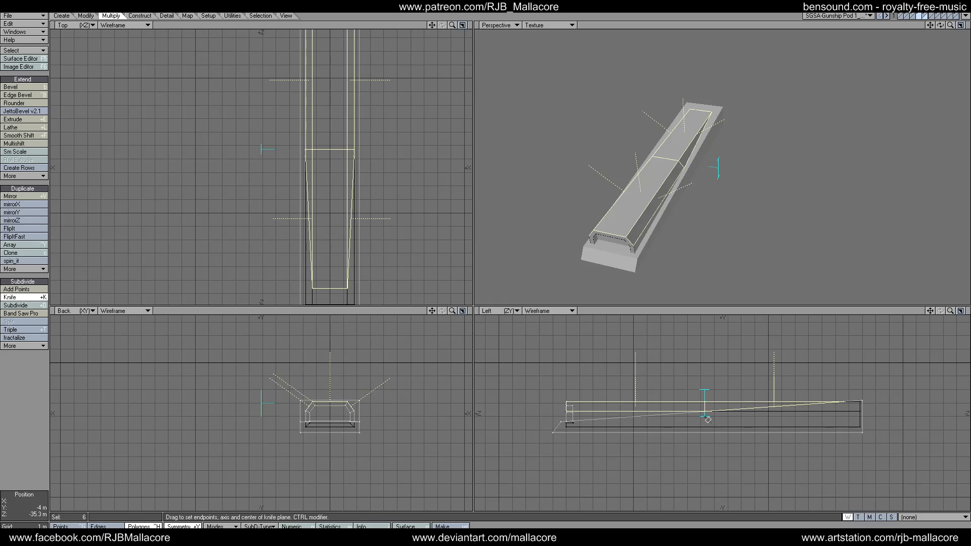
key(space)
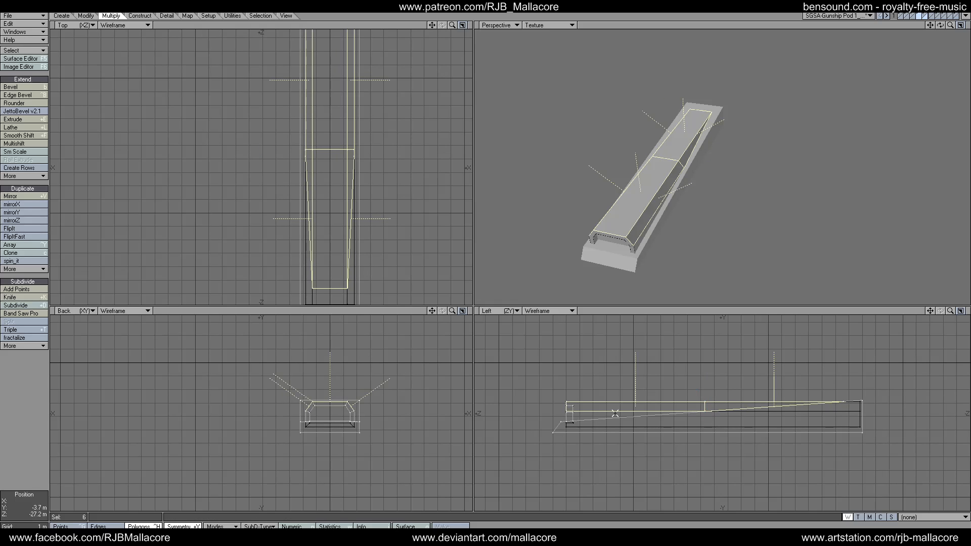
Step: Slice the selected top and chamfer faces crosswise at the middle of each half, dividing the raised section into four lengthwise segments
click(32, 298)
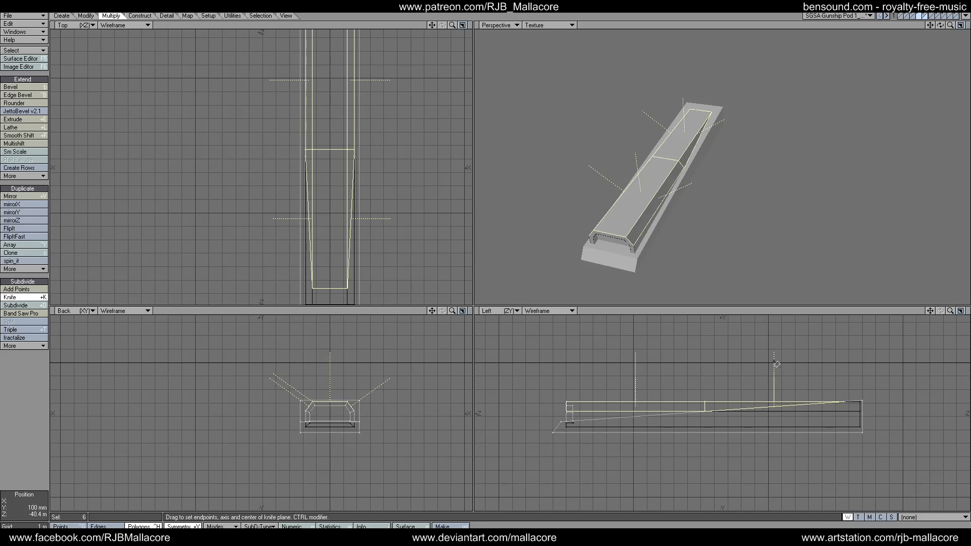
drag(774, 362, 775, 420)
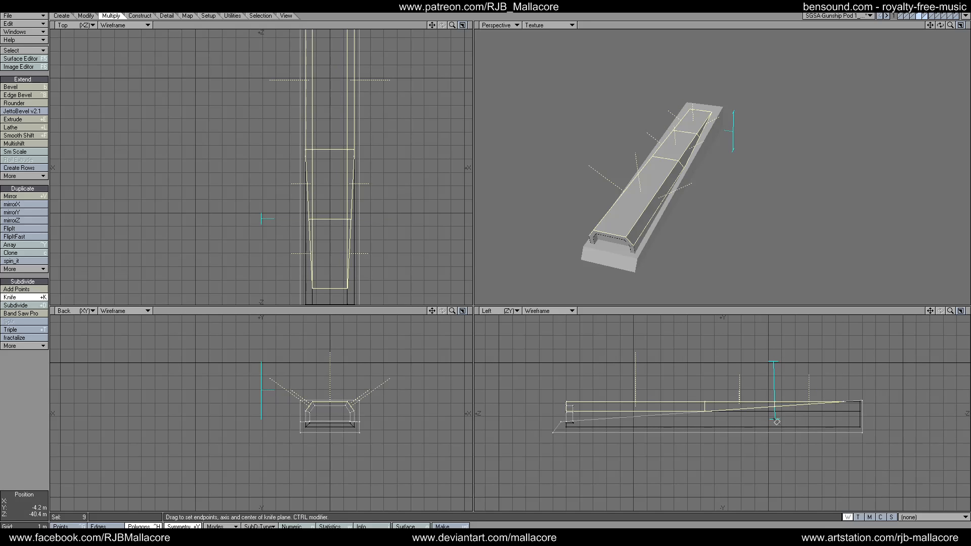
drag(774, 420, 773, 422)
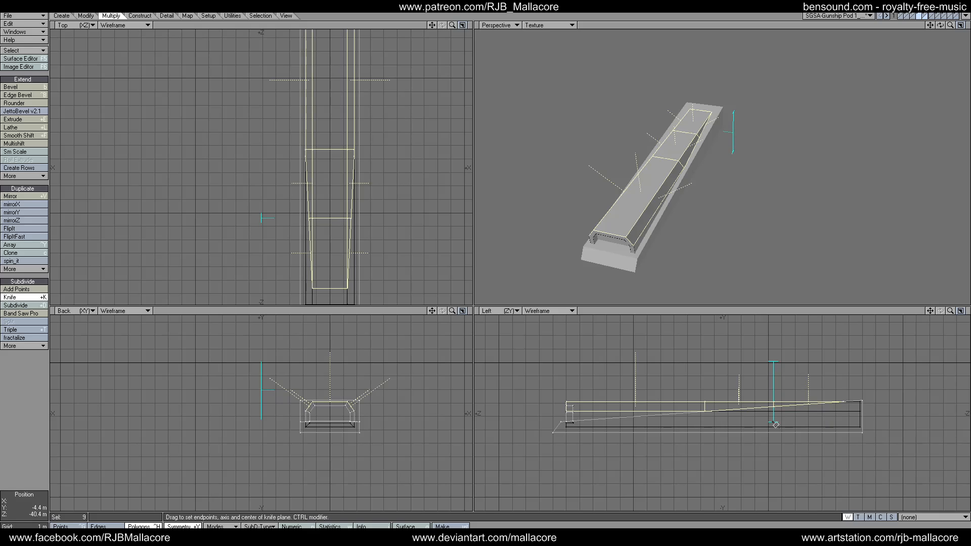
key(space)
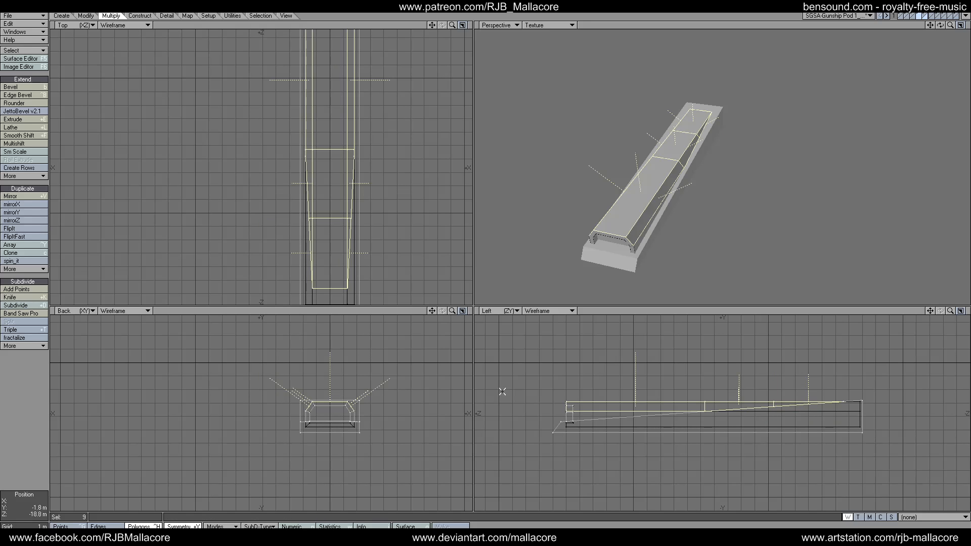
click(29, 298)
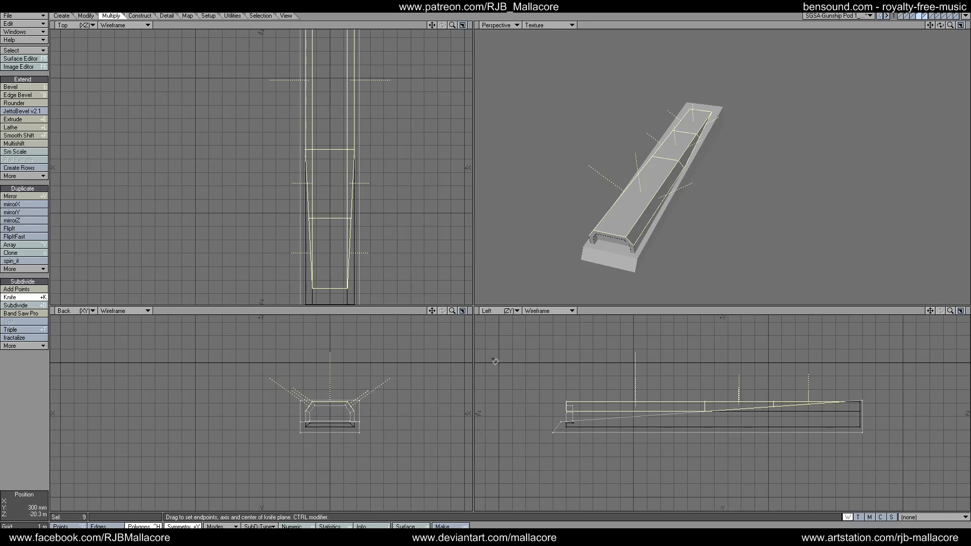
drag(636, 387, 637, 435)
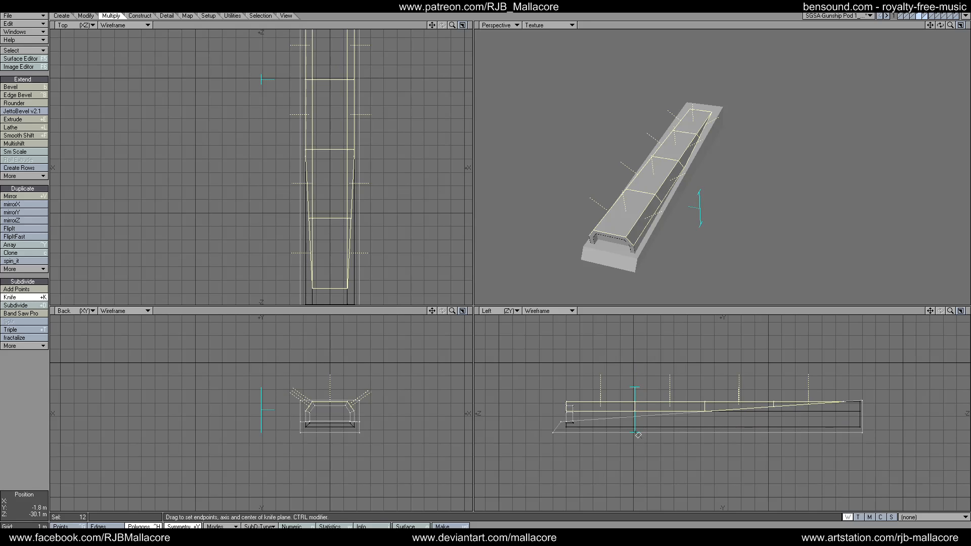
key(space)
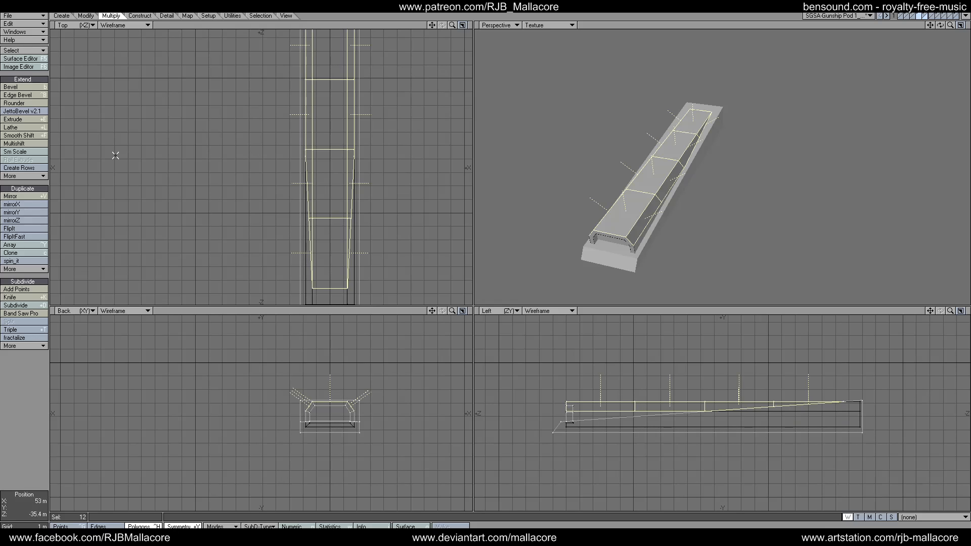
Step: Raise the selected top and chamfer faces of all four segments with a Multishift shift of 200 mm
click(13, 144)
key(n)
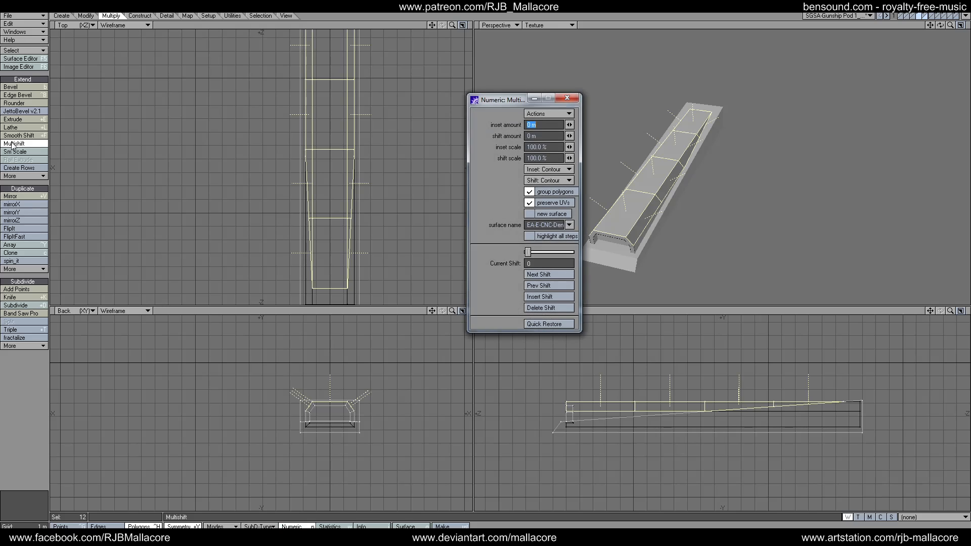
key(Tab)
text(200mm)
key(Tab)
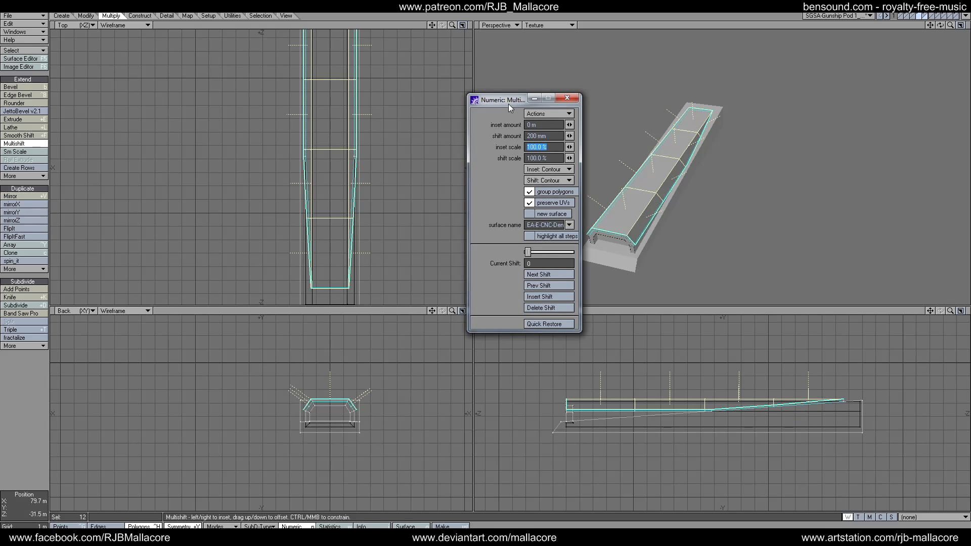
click(566, 97)
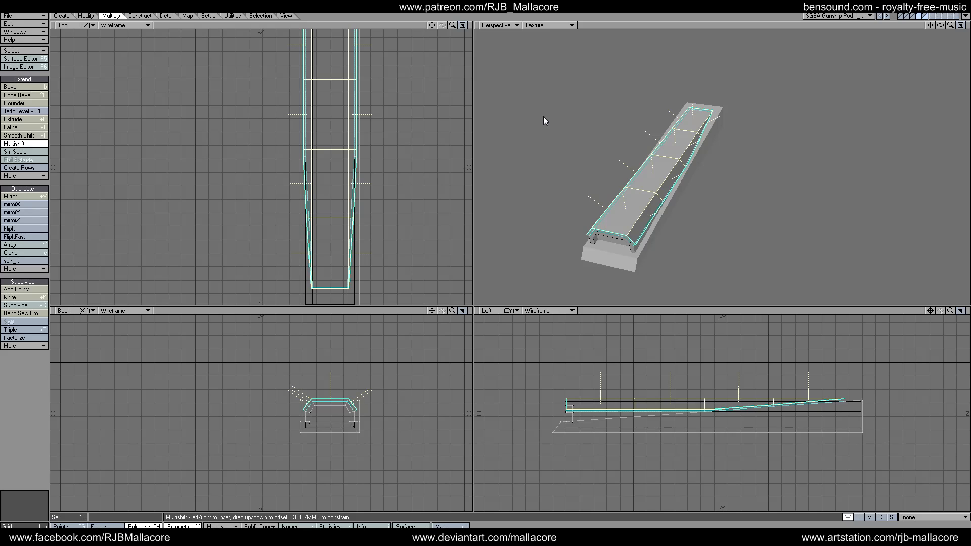
key(space)
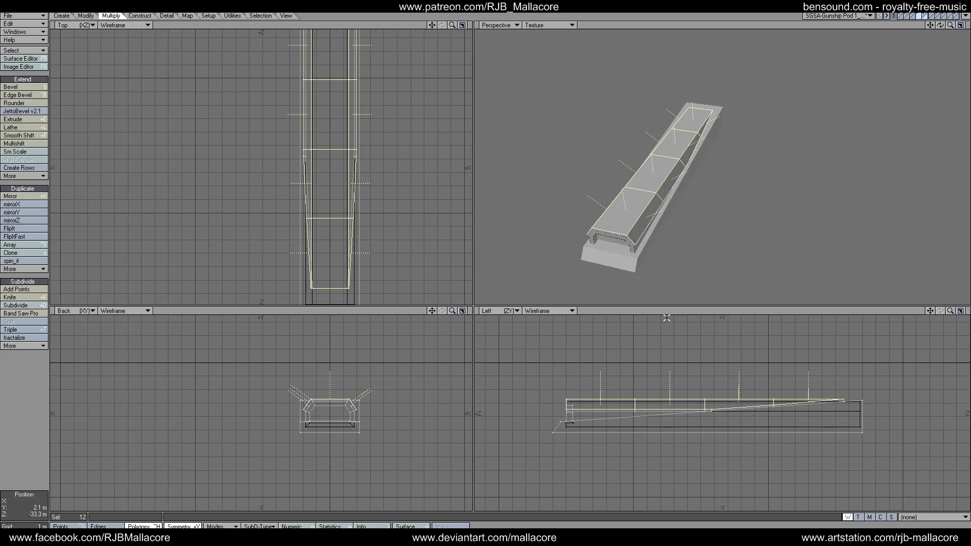
Step: Keep only the first and third segments from the block's low end selected and inset their faces by 200 mm with Multishift
mouse_move(671, 385)
mouse_down()
mouse_move(672, 421)
mouse_move(675, 404)
mouse_up()
drag(786, 393, 789, 405)
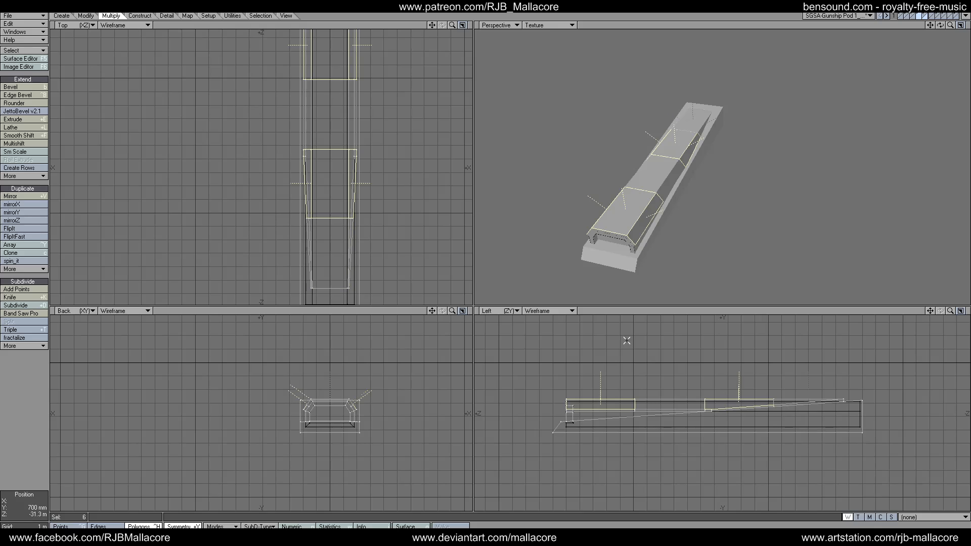
click(43, 135)
click(33, 144)
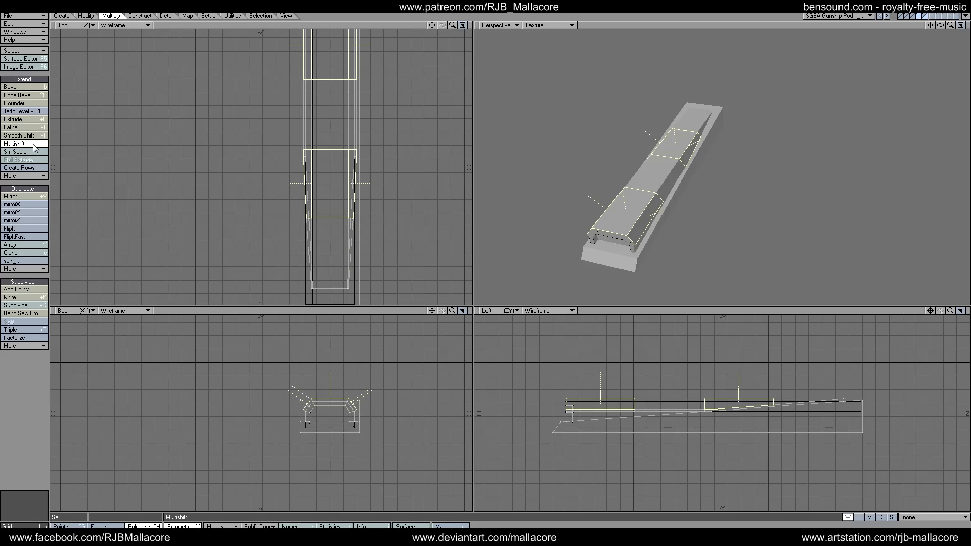
text(n.2)
key(Tab)
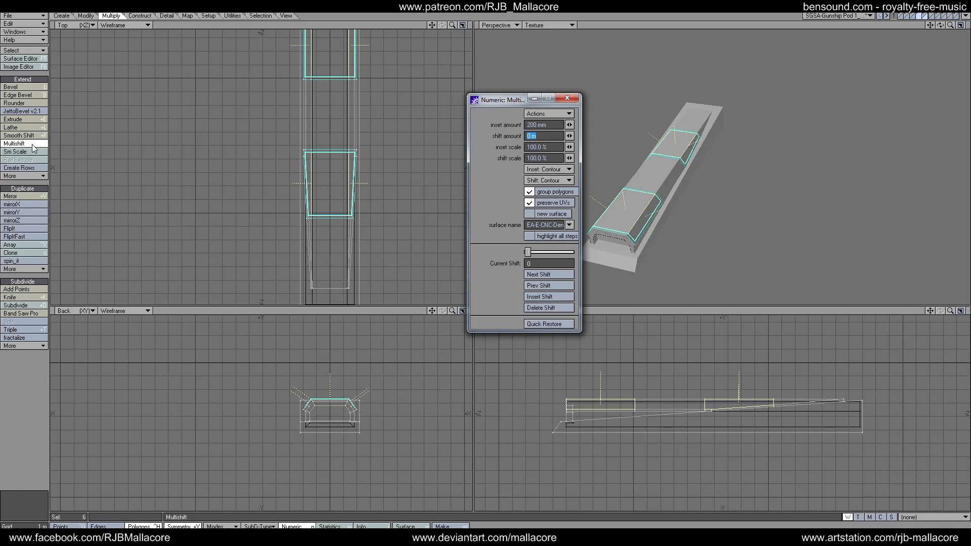
click(567, 98)
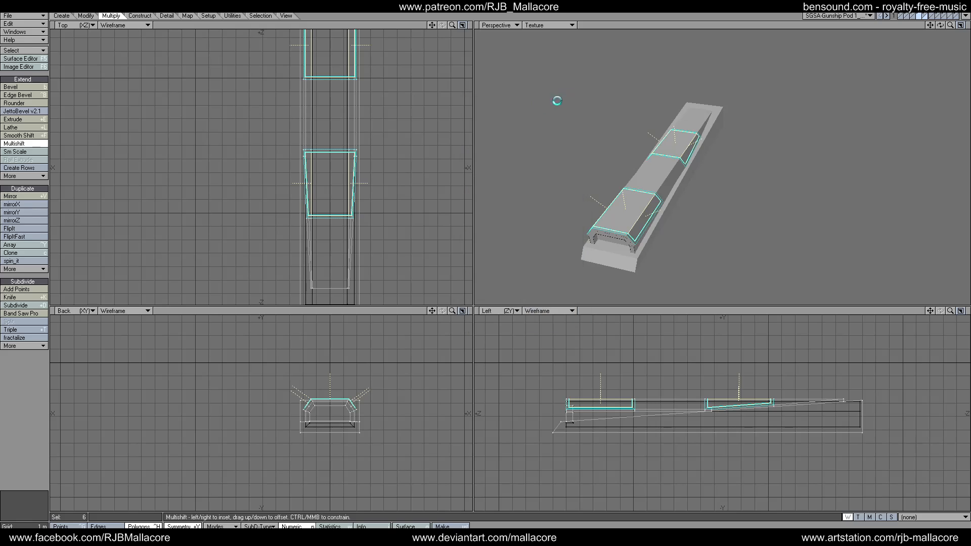
key(space)
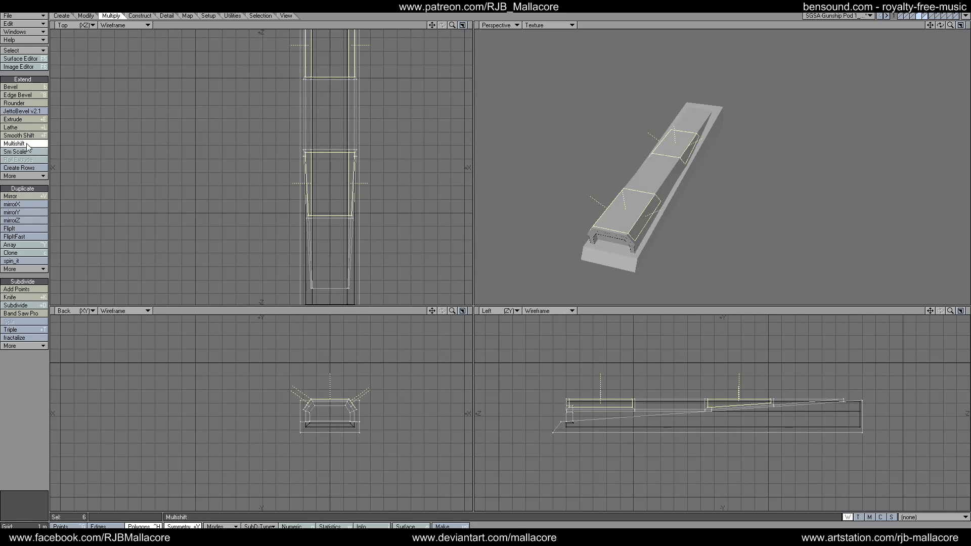
Step: Raise the inset faces of the first and third segments with a Multishift shift of 200 mm
key(n)
key(Tab)
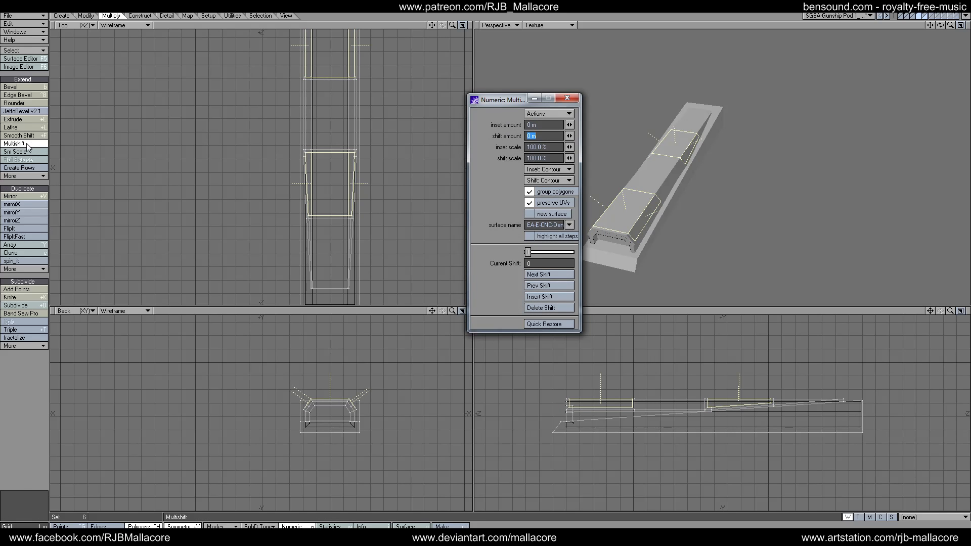
text(200mm)
key(Tab)
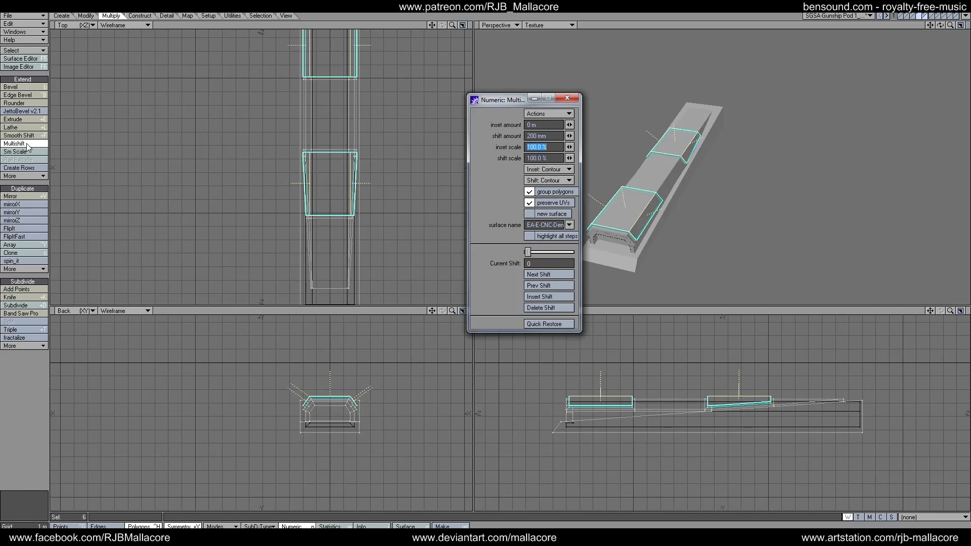
click(572, 96)
key(space)
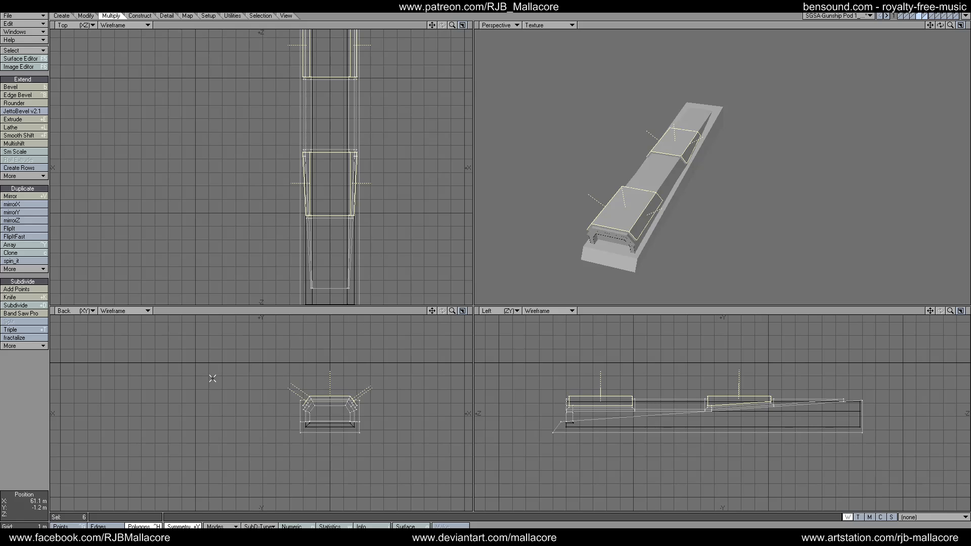
Step: Select the second segment's top and chamfer faces plus the fourth segment's top face, and inset them by 200 mm with Multishift
click(16, 410)
drag(656, 392, 672, 407)
click(691, 117)
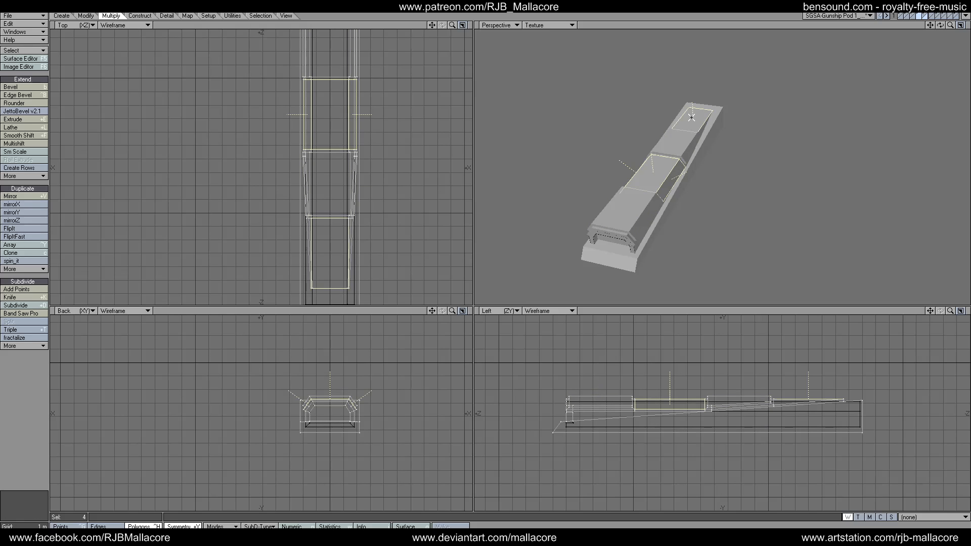
click(29, 144)
text(n)
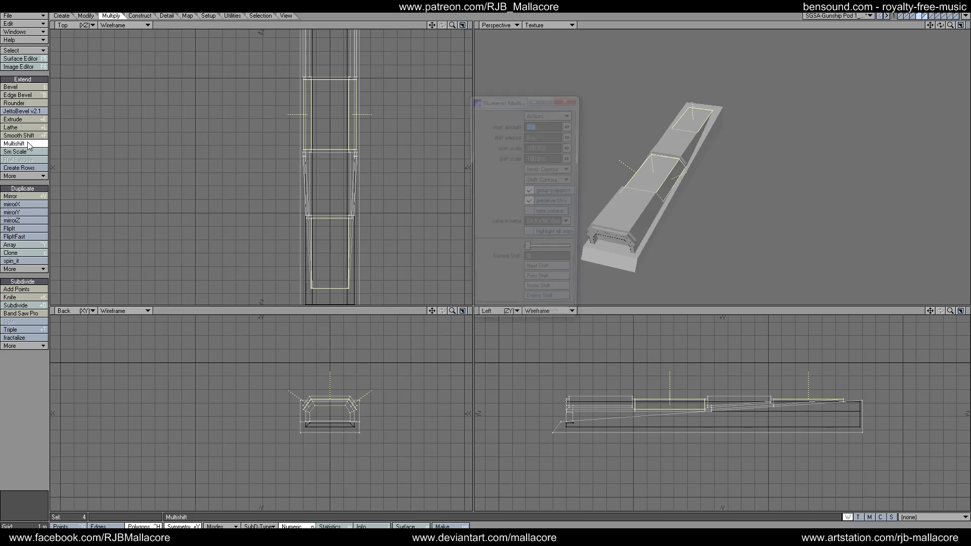
text(.2)
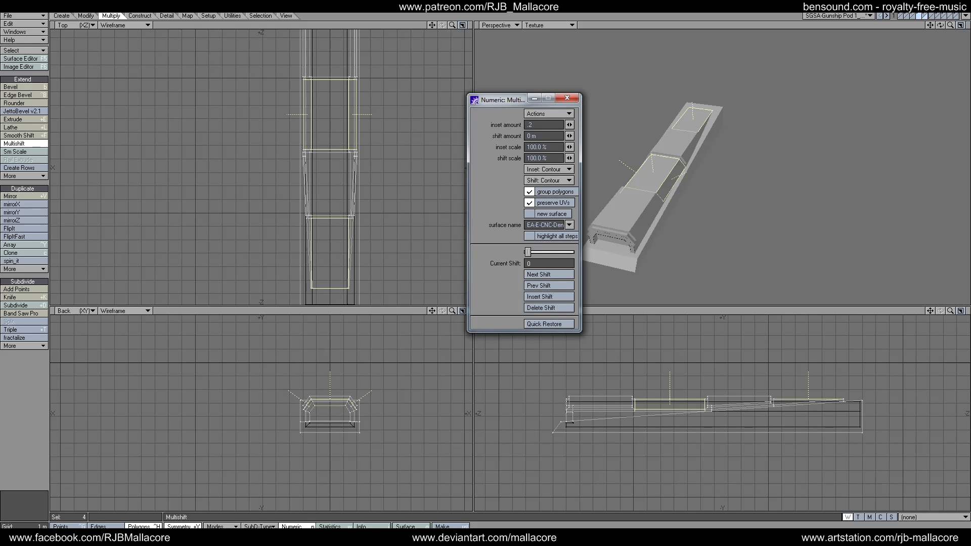
key(Tab)
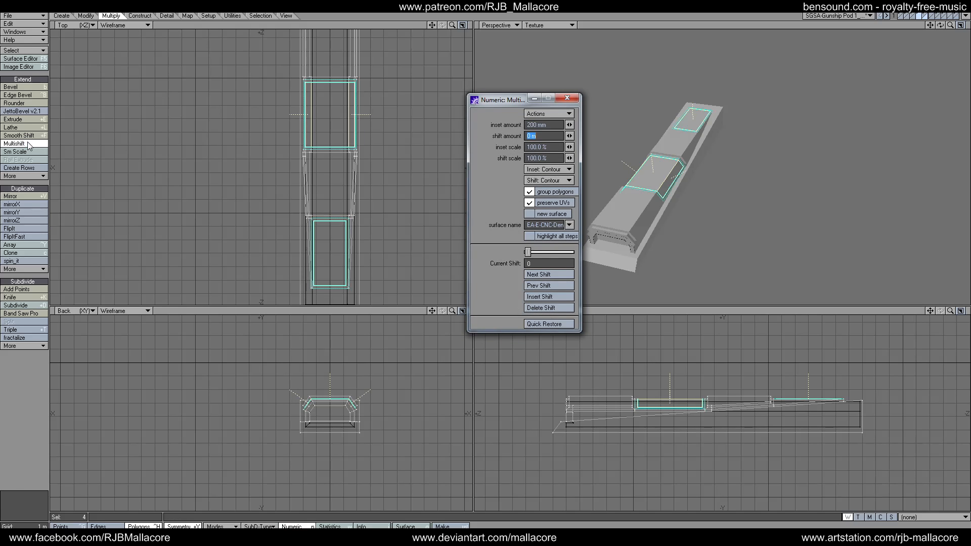
click(566, 98)
Step: Raise the inset faces of the second and fourth segments with a Multishift shift of 200 mm and clear the selection
click(15, 145)
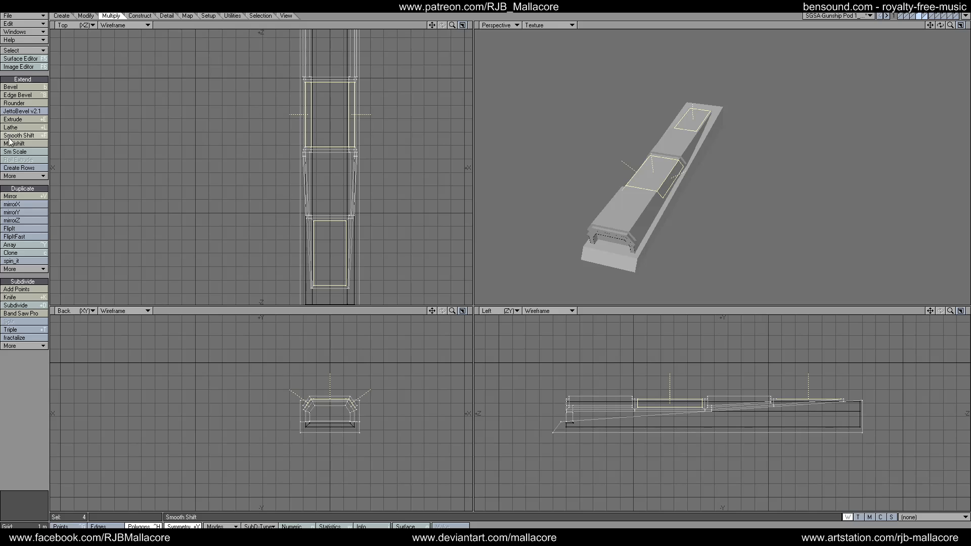
key(n)
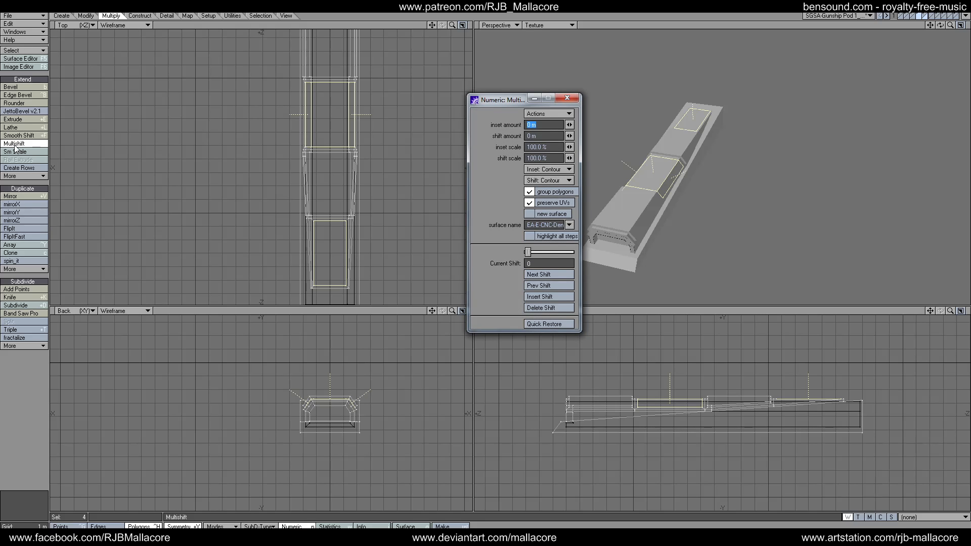
key(Tab)
text(.2)
key(Tab)
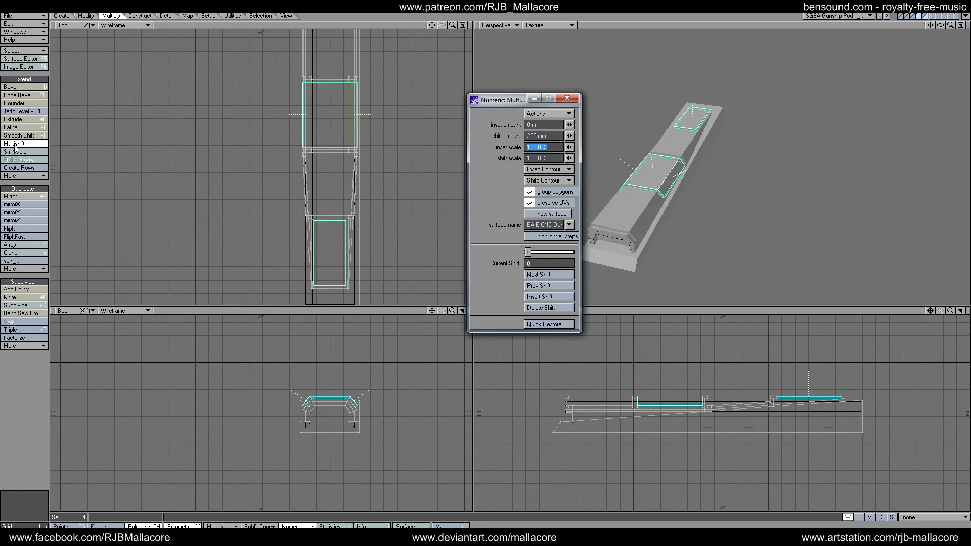
click(566, 98)
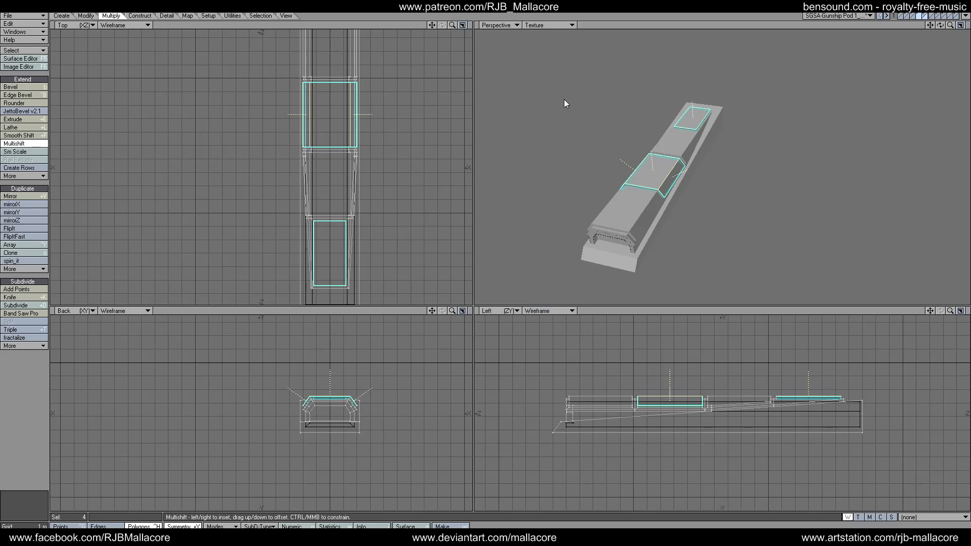
key(space)
click(28, 407)
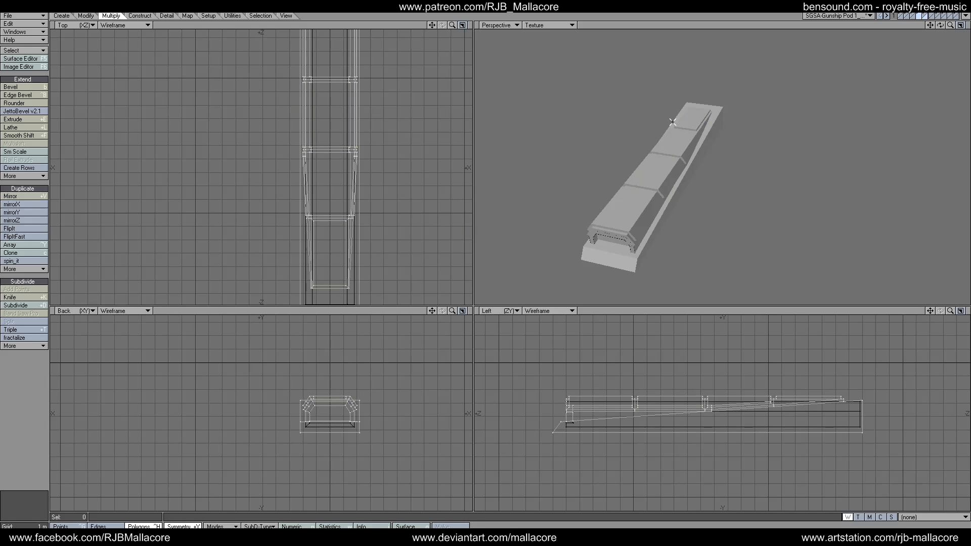
Step: Check the segmented block in its hull recess with the layers shown together, and set the block as foreground over the hull in the background
click(913, 17)
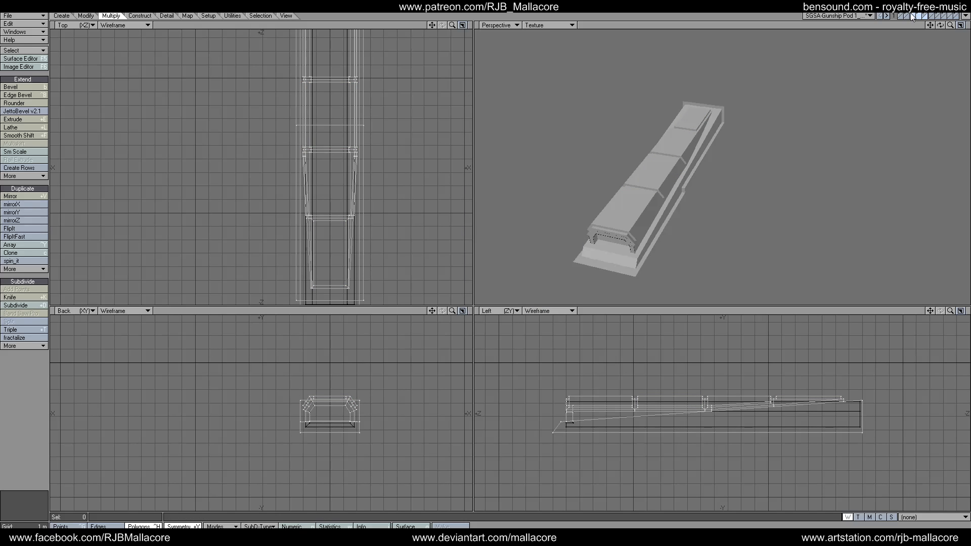
click(917, 16)
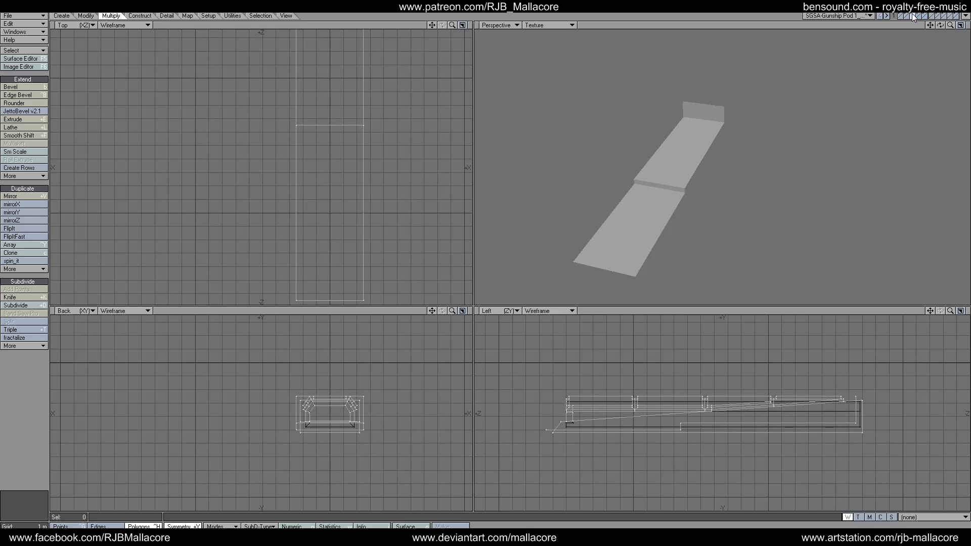
click(914, 17)
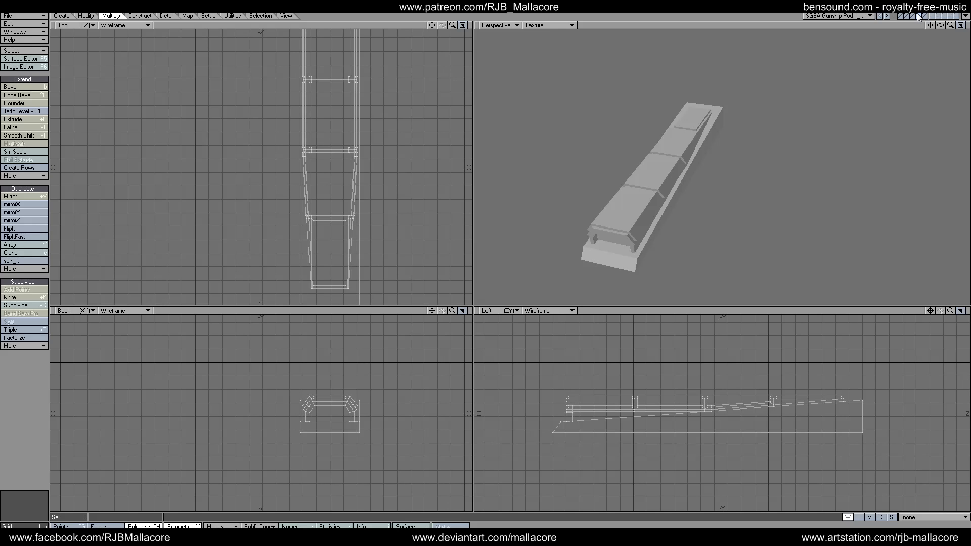
click(913, 17)
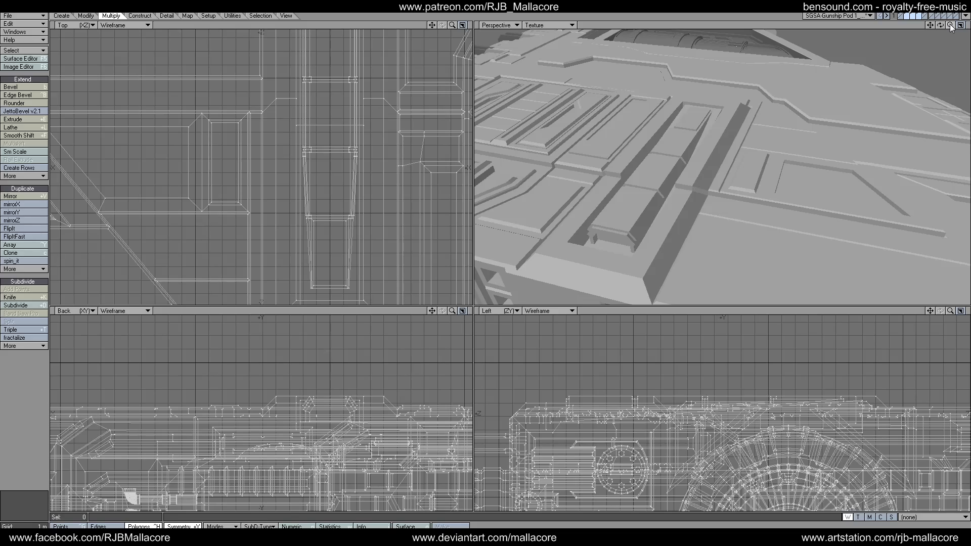
mouse_move(950, 27)
mouse_down()
mouse_move(897, 27)
mouse_move(940, 25)
mouse_move(932, 29)
mouse_up()
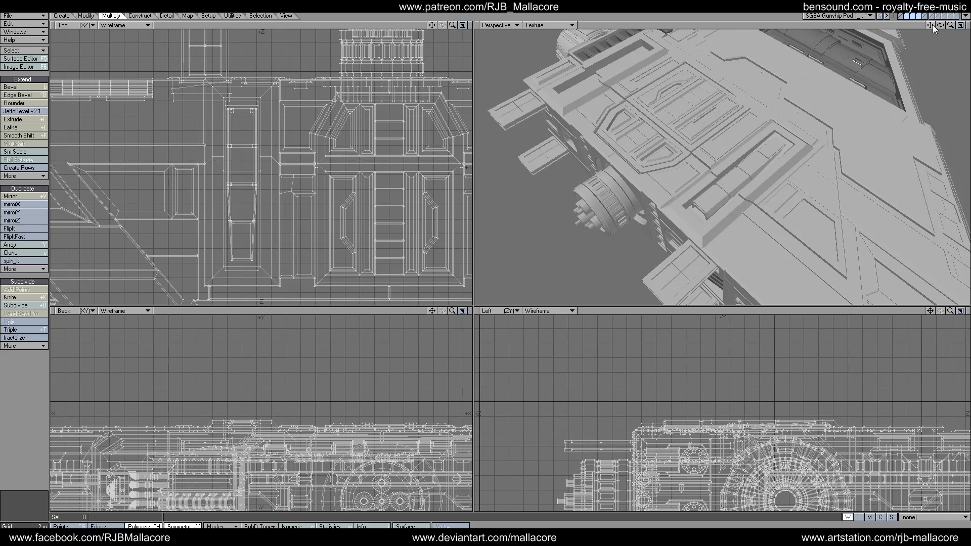
click(918, 16)
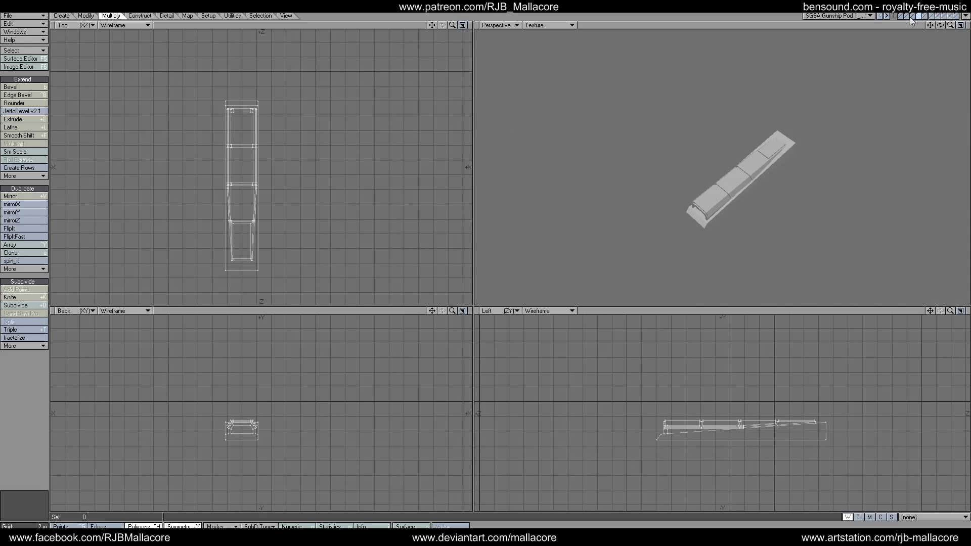
click(912, 19)
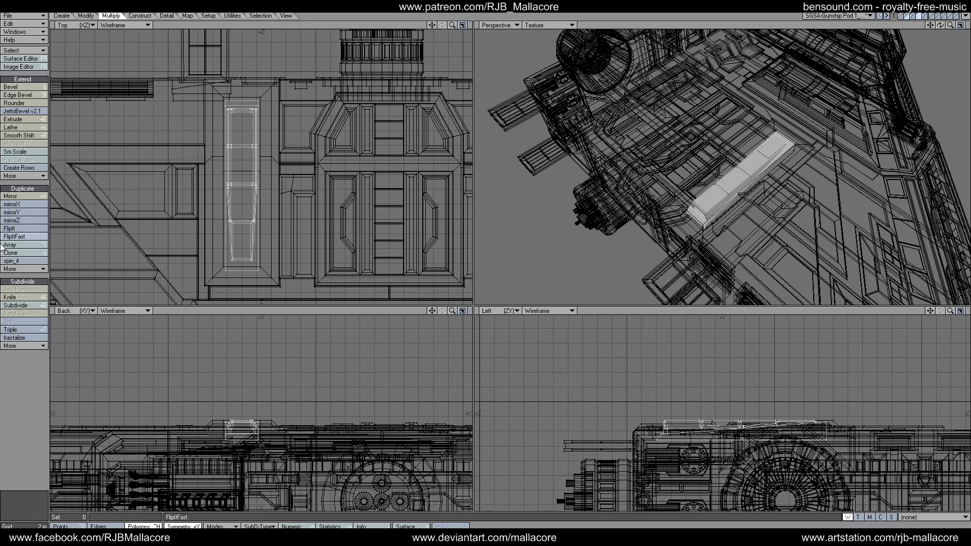
Step: Mirror the segmented insert block across the middle of the central hull panel so a copy fills the matching recess on its far side
click(23, 196)
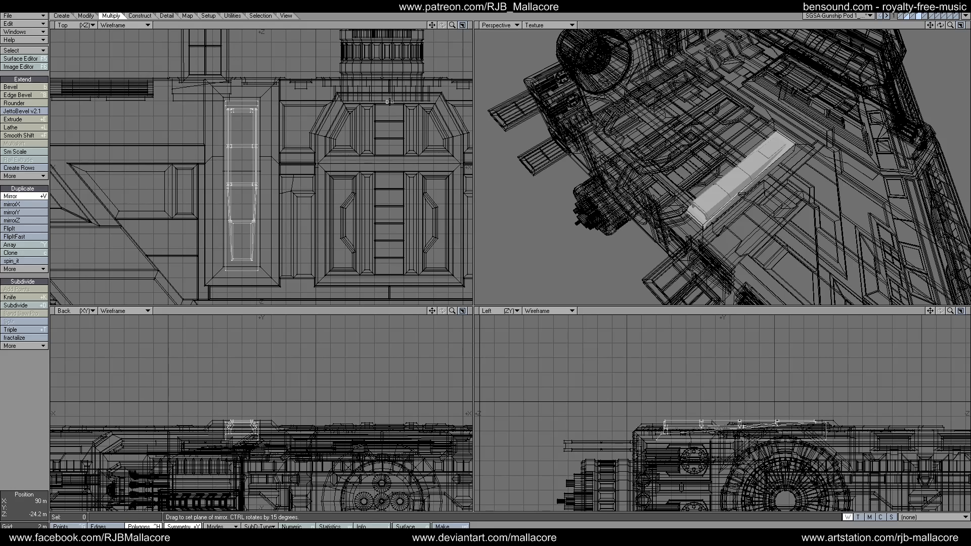
drag(388, 103, 389, 141)
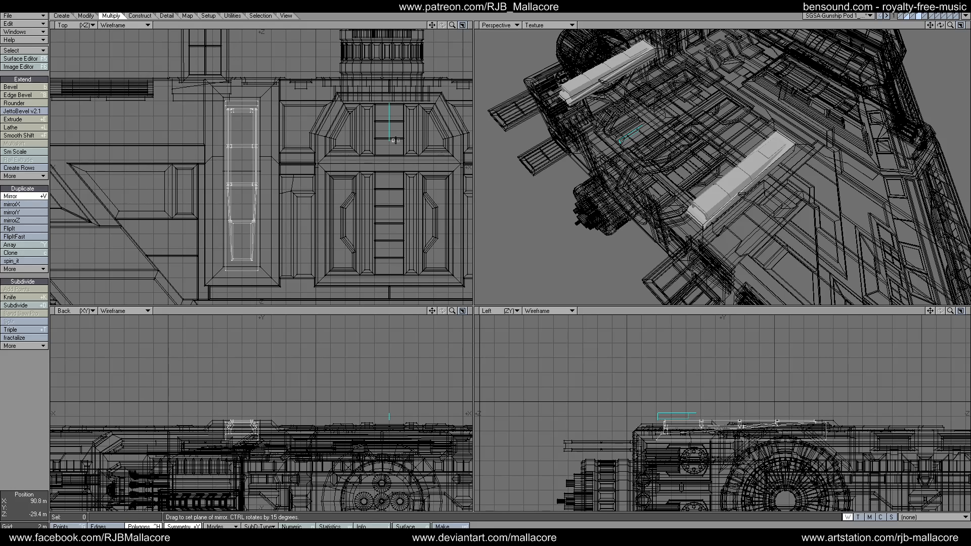
key(space)
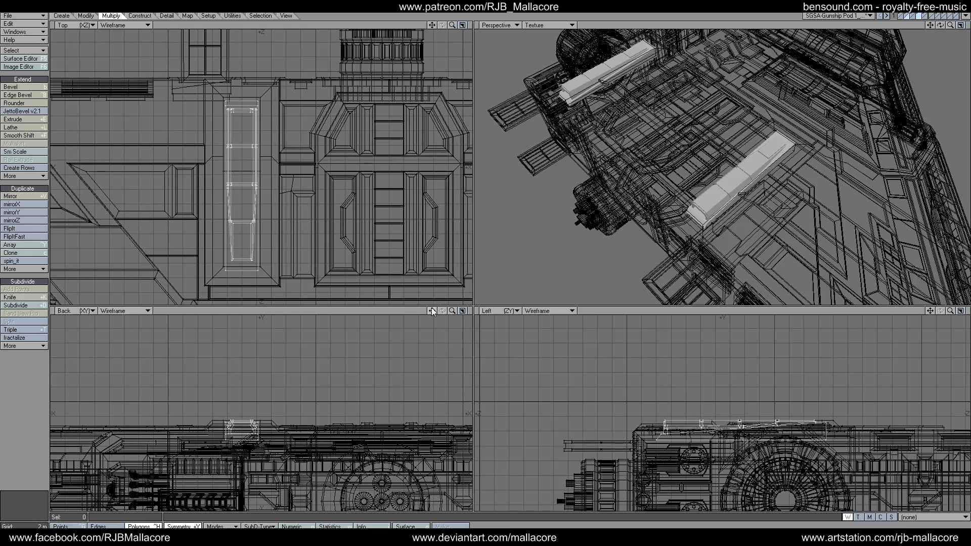
drag(433, 311, 424, 313)
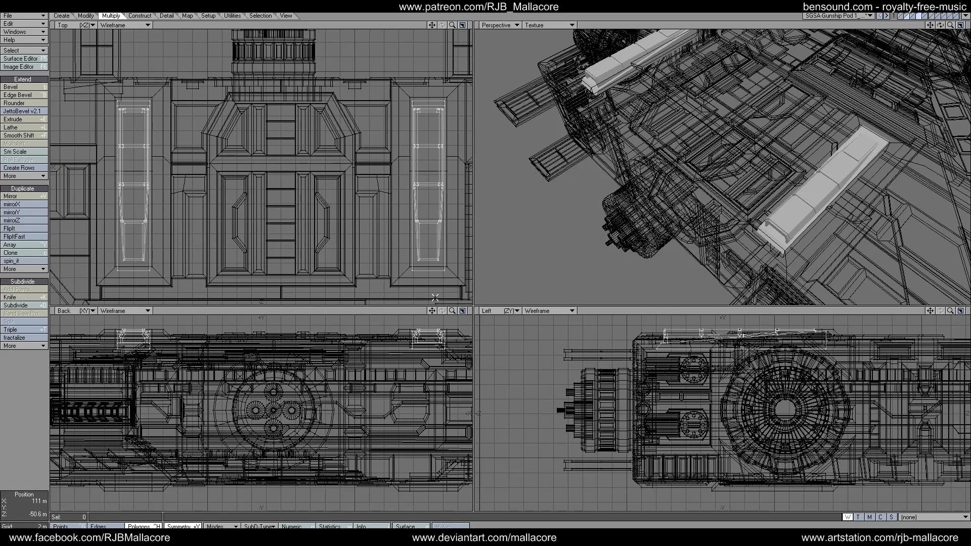
Step: Mirror both insert blocks vertically across the hull's mid-height plane onto the underside, aligning the mirror plane with the engine's centre, and check their fit
click(21, 196)
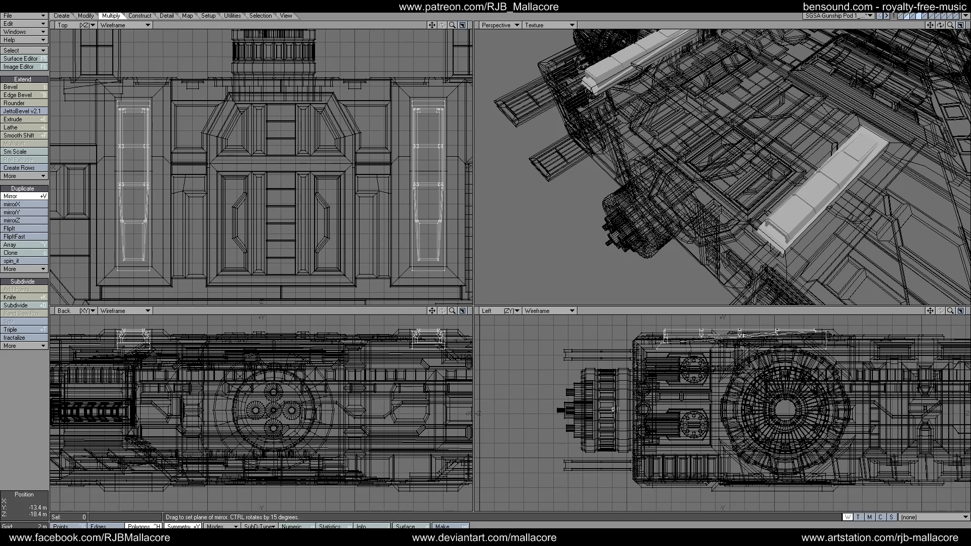
drag(615, 409, 673, 412)
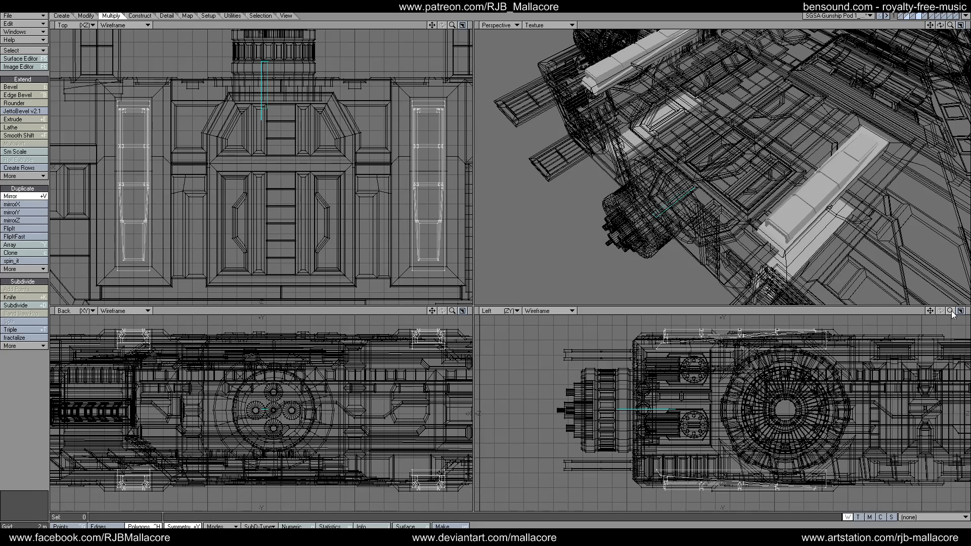
key(.)
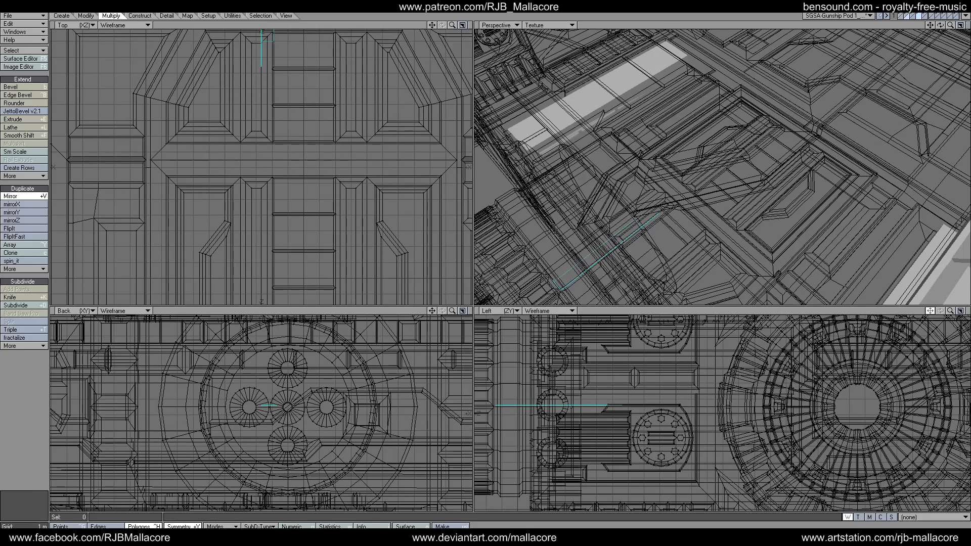
drag(930, 311, 967, 309)
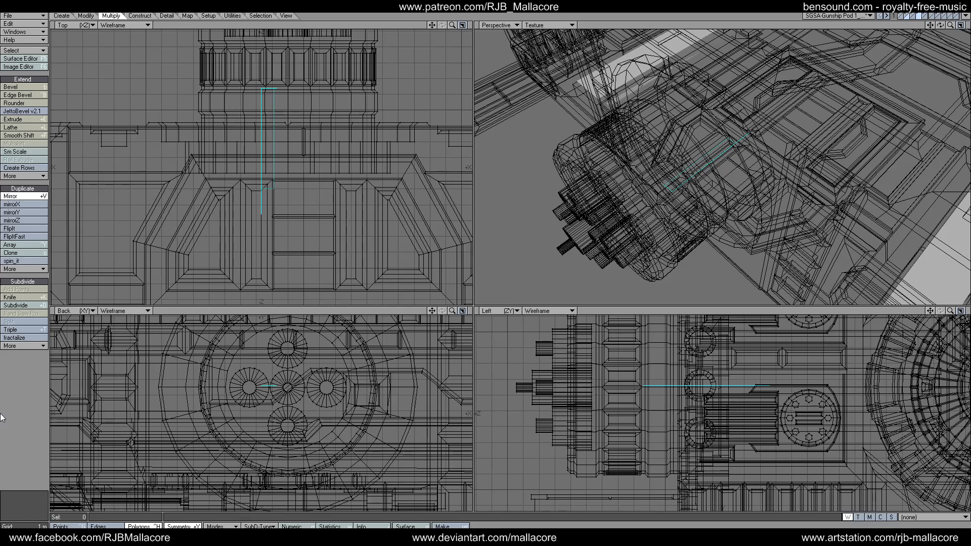
drag(635, 388, 689, 387)
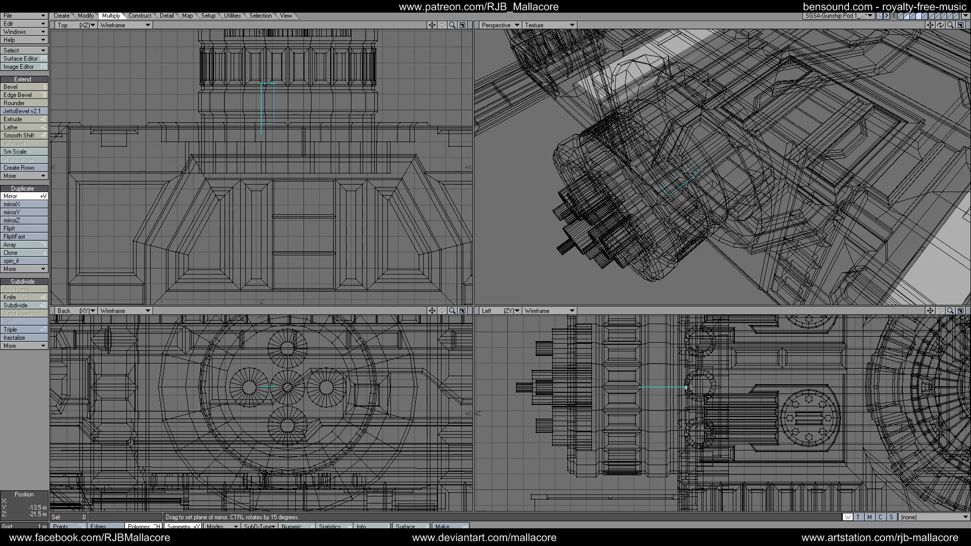
key(space)
drag(929, 310, 762, 222)
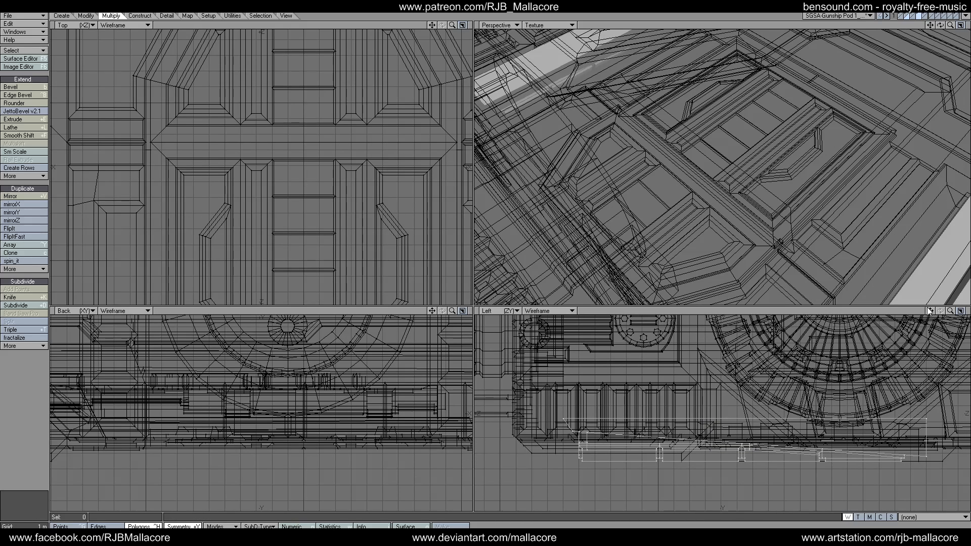
mouse_move(452, 311)
mouse_down()
mouse_move(447, 328)
mouse_move(444, 311)
mouse_move(435, 310)
mouse_move(454, 307)
mouse_up()
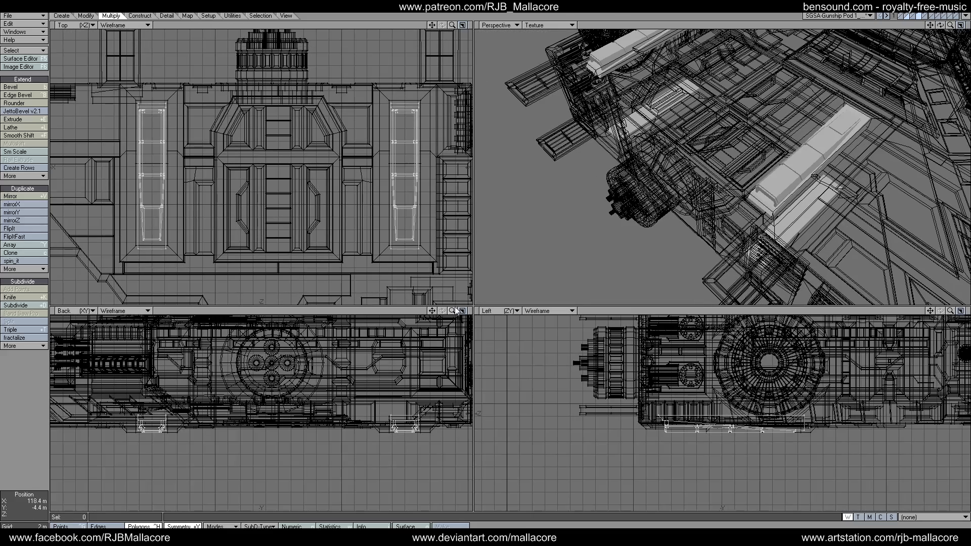
Step: Set the hull layer as foreground with the mirrored segmented blocks in the background, viewing the recesses from an angle
click(905, 16)
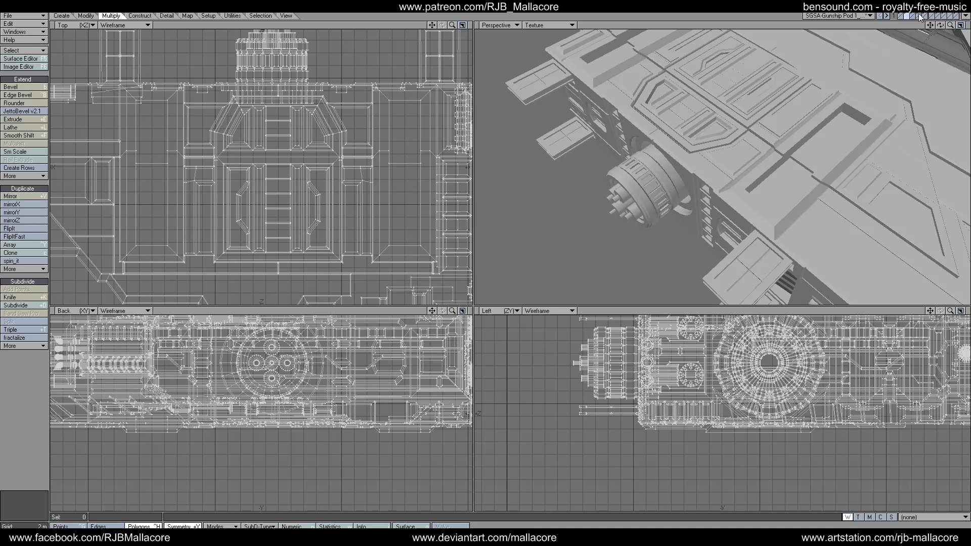
click(919, 15)
mouse_move(939, 24)
mouse_down()
mouse_move(965, 31)
mouse_move(969, 71)
mouse_move(967, 50)
mouse_move(942, 26)
mouse_up()
click(906, 15)
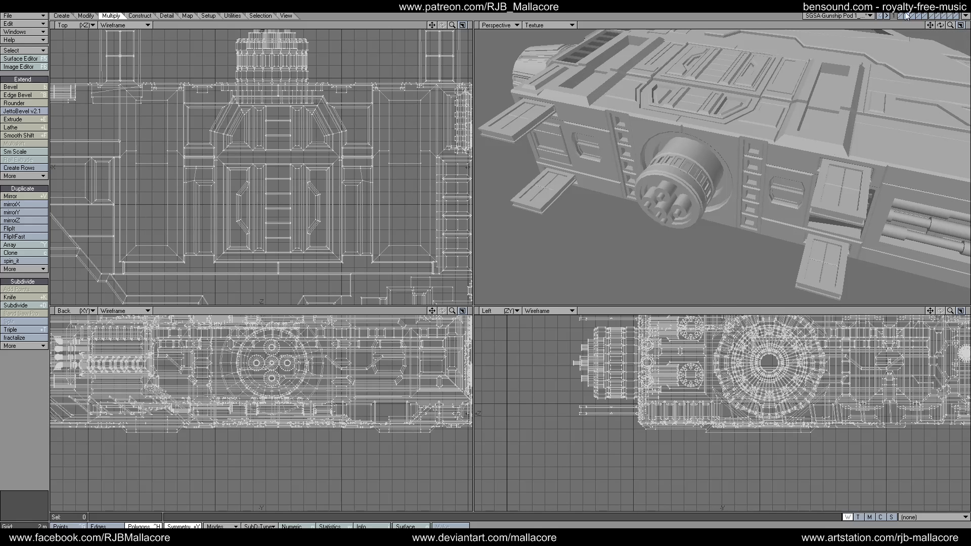
click(920, 18)
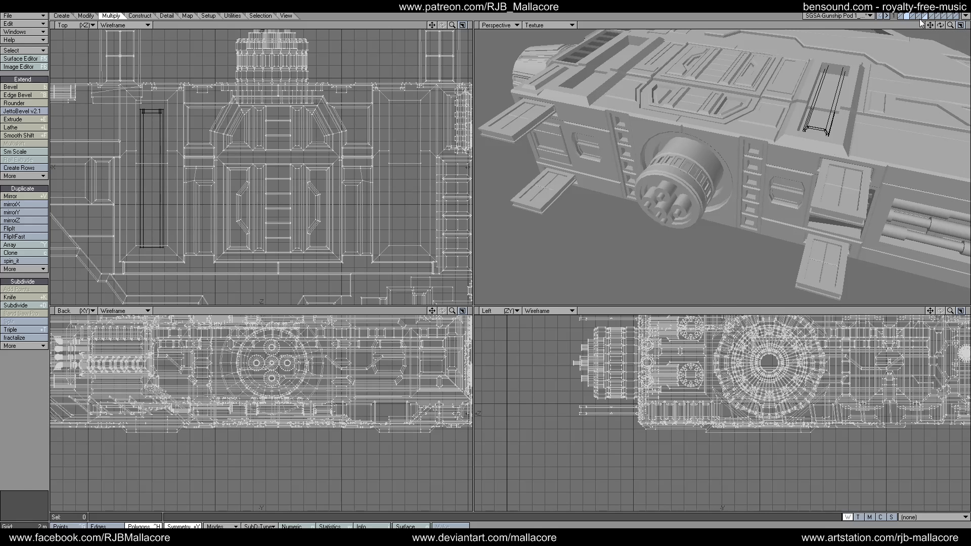
click(921, 20)
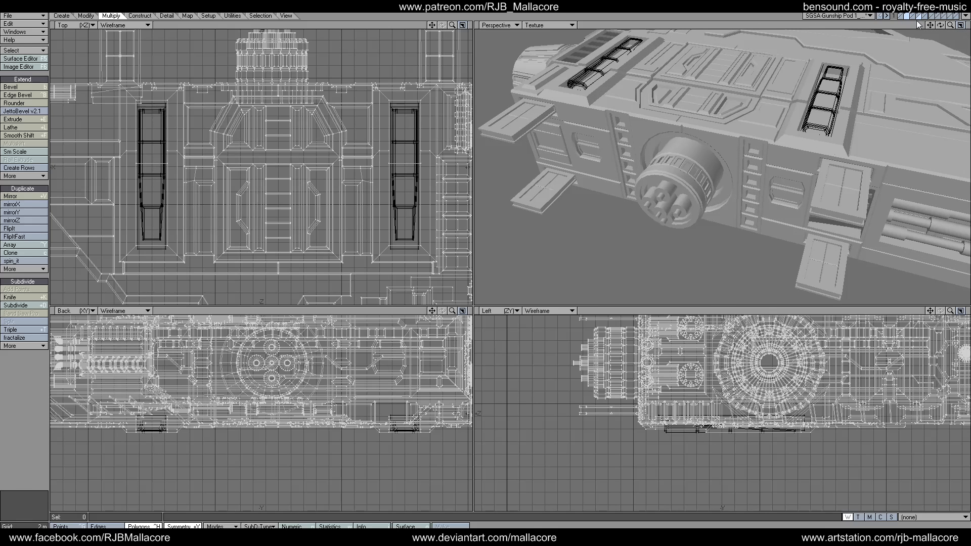
Step: Combine the hull with the background blocks using a Boolean Union, and merge duplicate points with the Automatic range
click(146, 18)
click(13, 147)
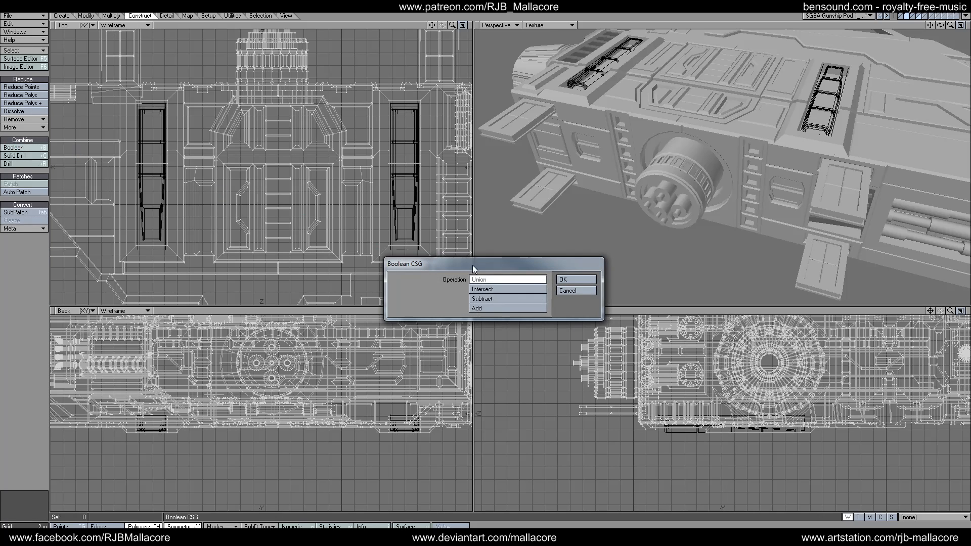
click(567, 279)
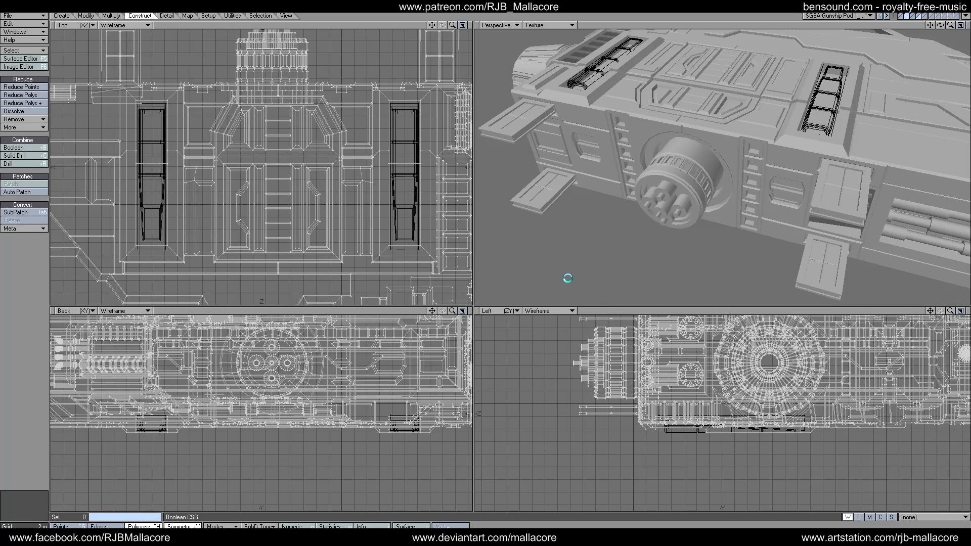
key(m)
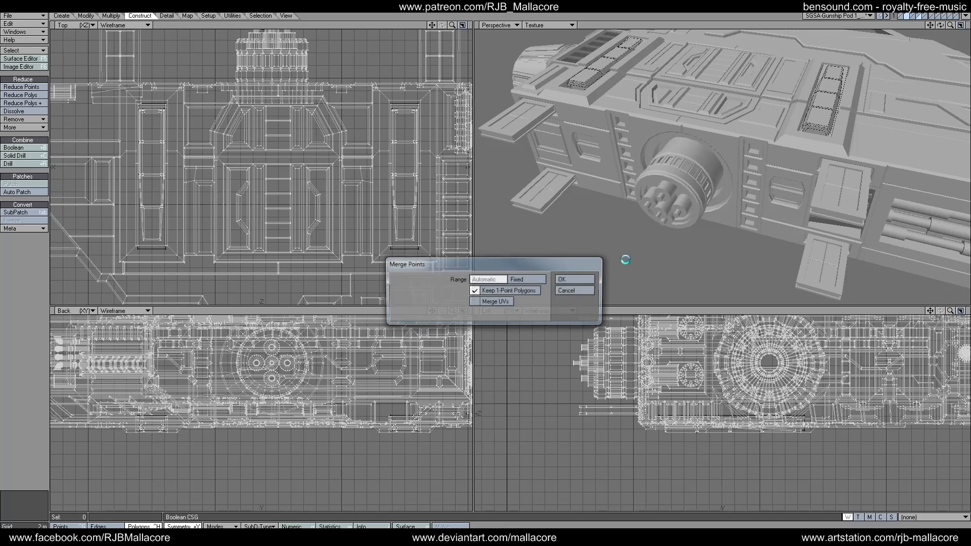
click(576, 279)
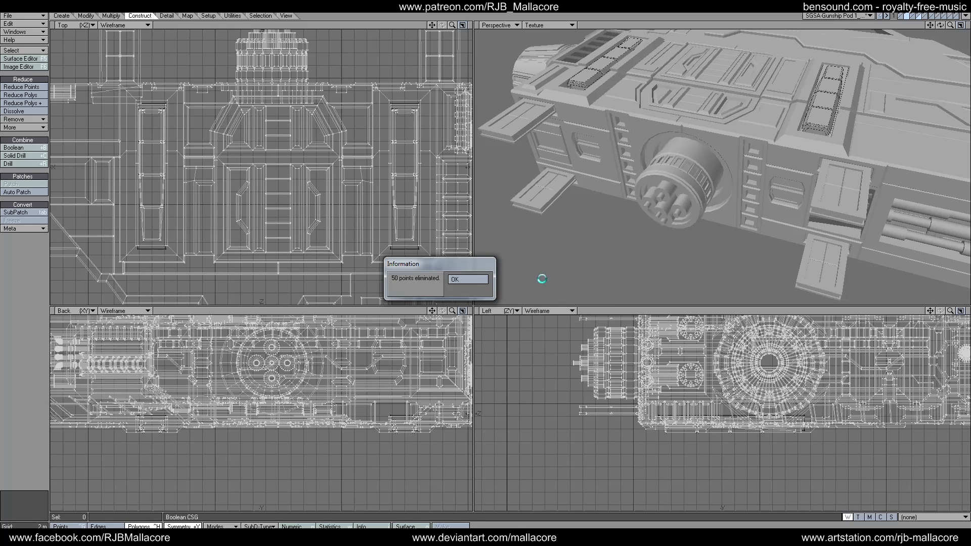
click(462, 279)
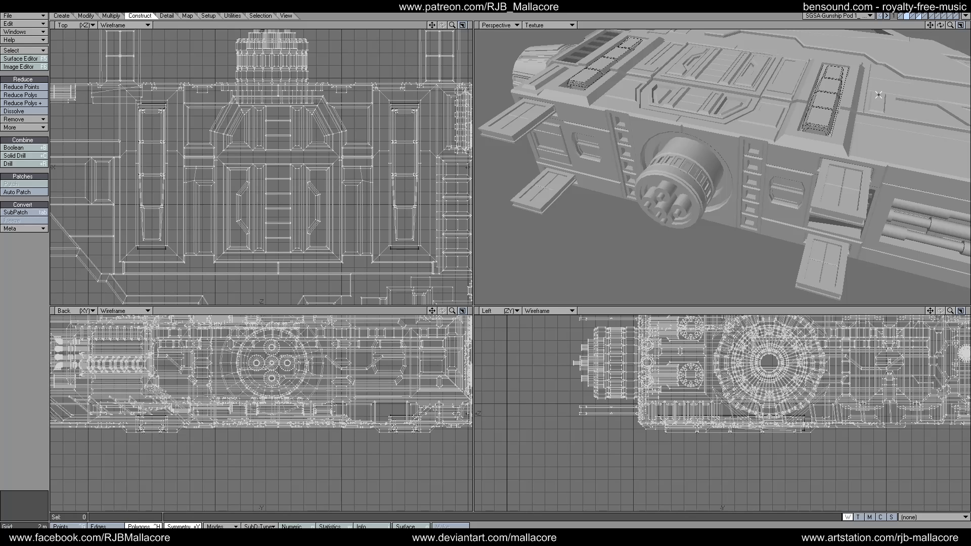
Step: Select the long sloped side faces along both edges of the two raised recess frames on the hull's upper side
mouse_move(940, 25)
mouse_down()
mouse_move(912, 34)
mouse_move(940, 29)
mouse_up()
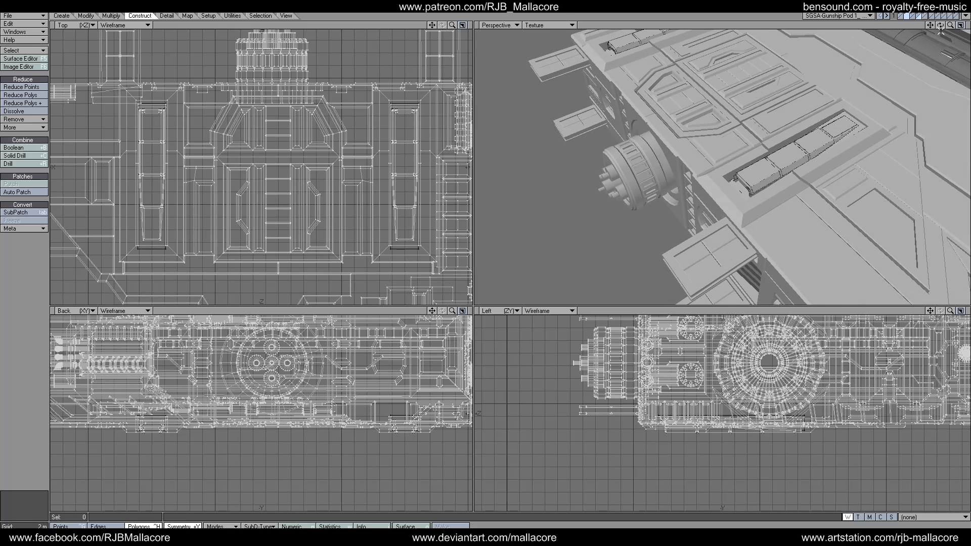
click(778, 190)
click(777, 196)
drag(837, 151, 840, 160)
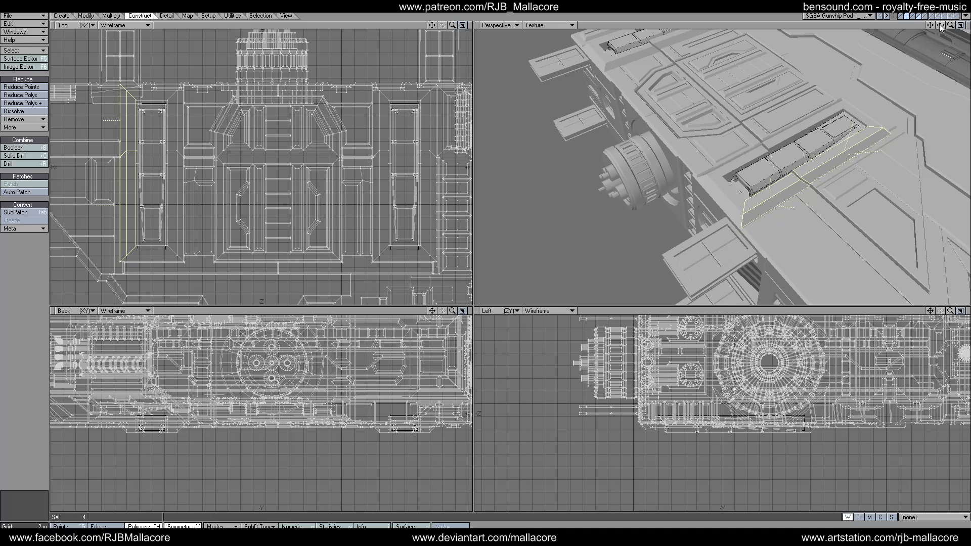
drag(940, 25, 824, 93)
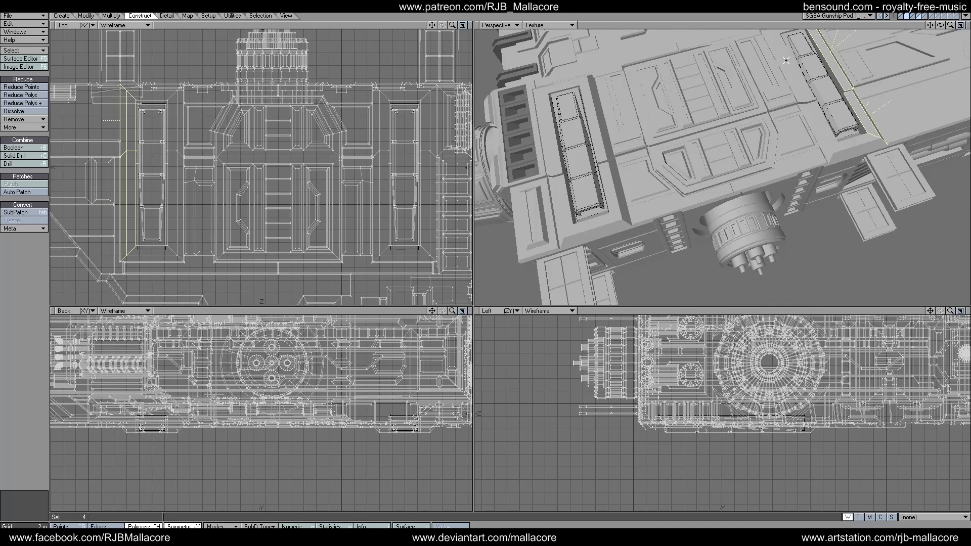
drag(785, 60, 785, 63)
drag(819, 131, 822, 132)
drag(597, 124, 601, 127)
drag(615, 185, 614, 186)
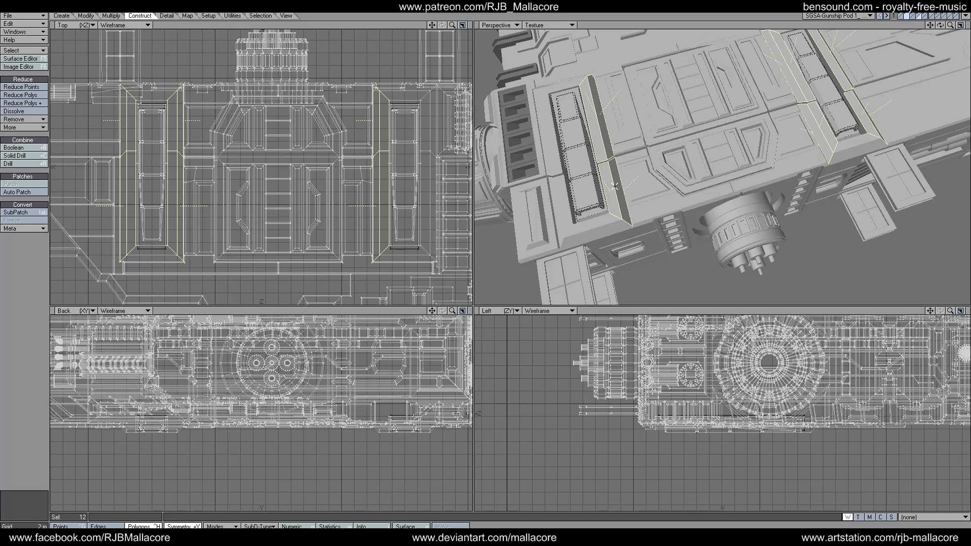
drag(554, 211, 555, 187)
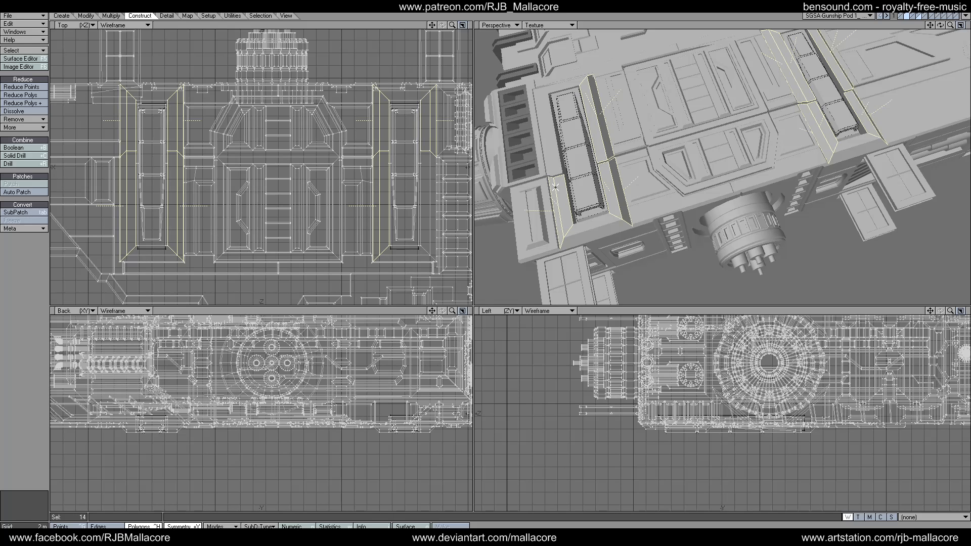
drag(552, 153, 547, 153)
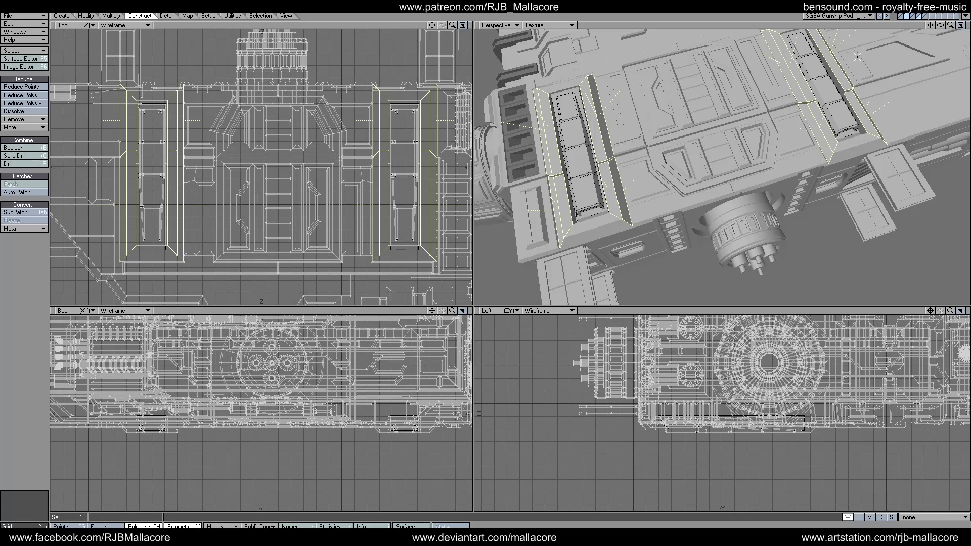
Step: Add the long sloped faces along one side of each of the two underside recess frames to the selection
drag(939, 26, 809, 73)
drag(717, 100, 711, 99)
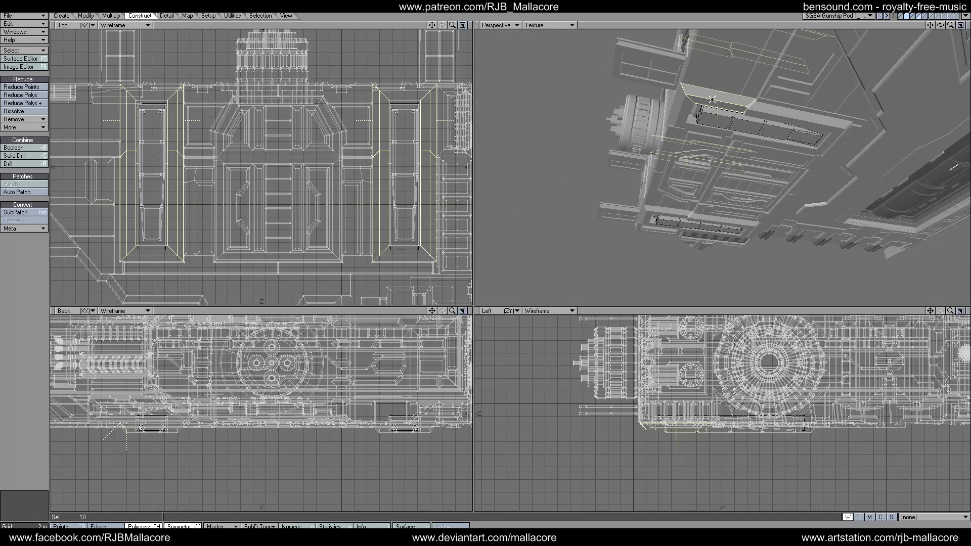
drag(767, 117, 762, 115)
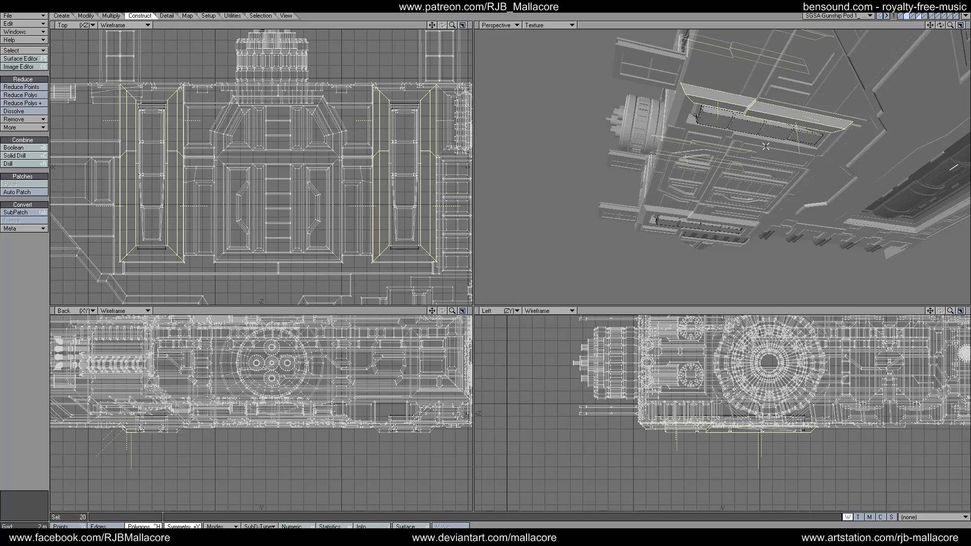
click(670, 212)
click(708, 221)
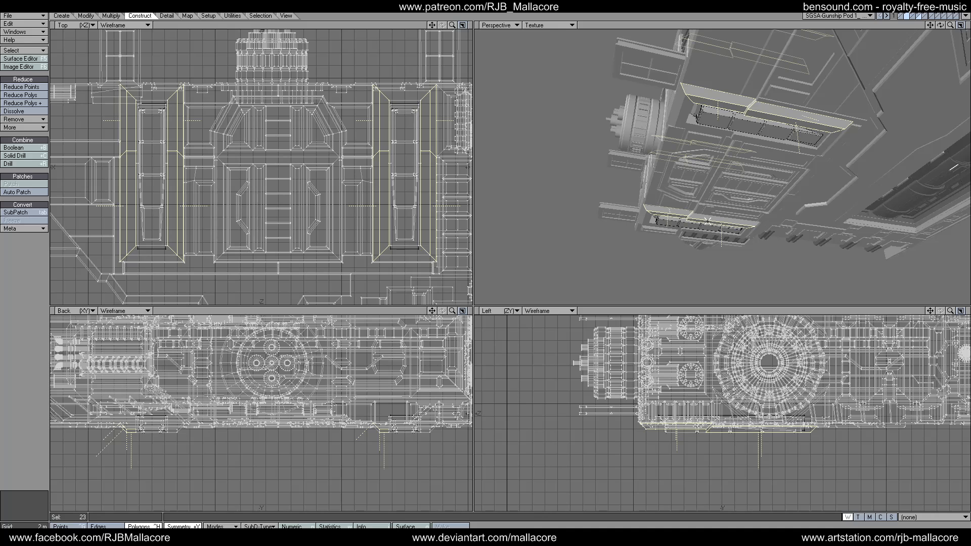
click(707, 218)
Step: Add the sloped faces along the remaining side of both underside recess frames to the selection, and bring up the Multiply tools
drag(940, 25, 965, 31)
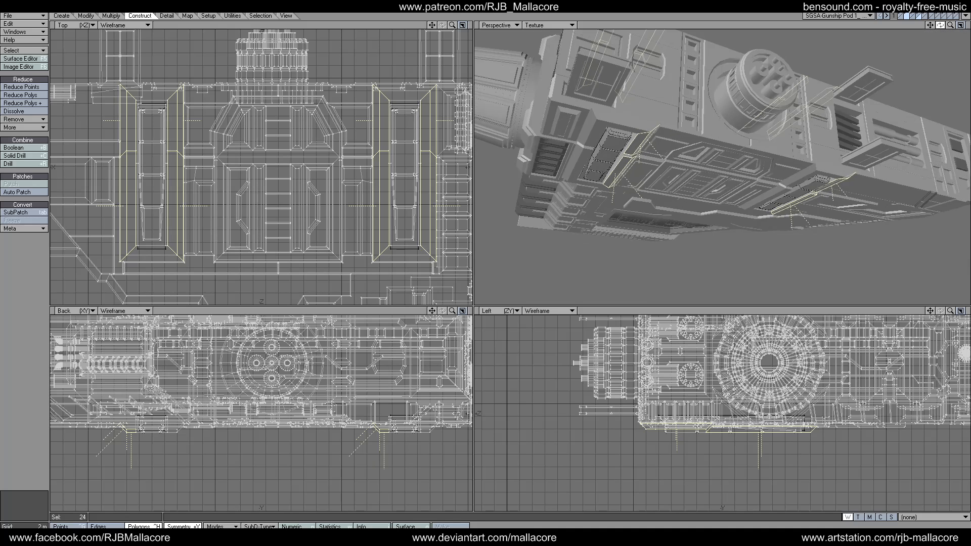
alt+drag(844, 162, 841, 164)
click(801, 179)
click(797, 180)
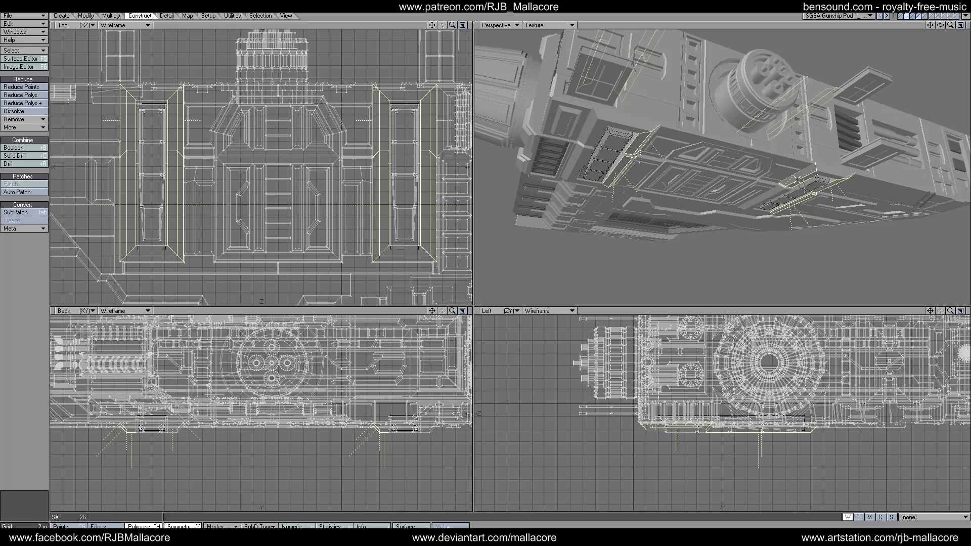
click(778, 195)
click(775, 194)
click(596, 138)
click(588, 130)
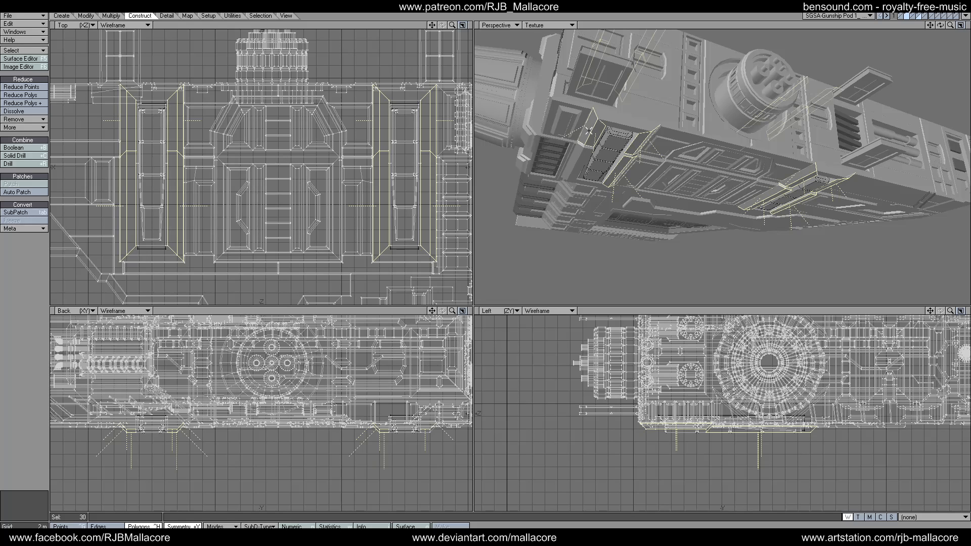
click(575, 162)
click(572, 160)
drag(939, 25, 931, 76)
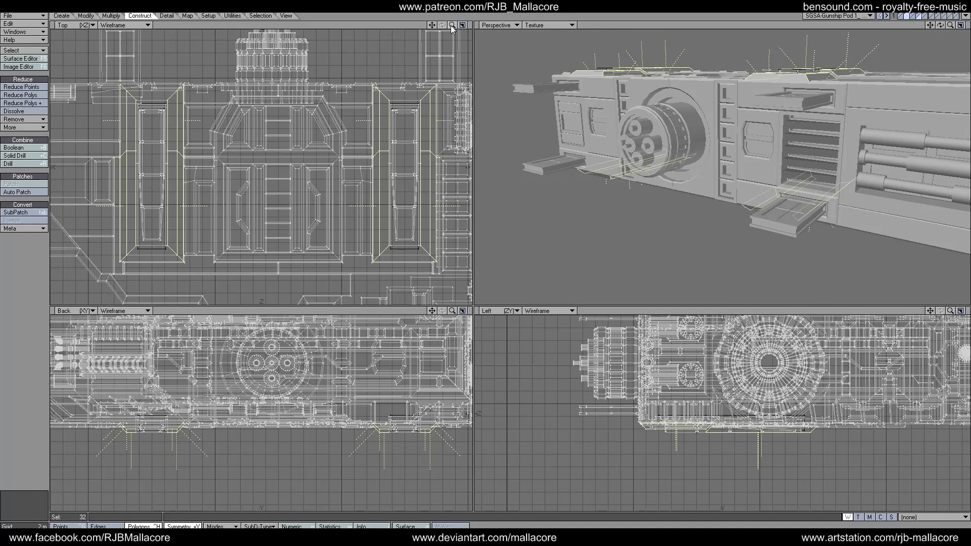
drag(452, 25, 415, 25)
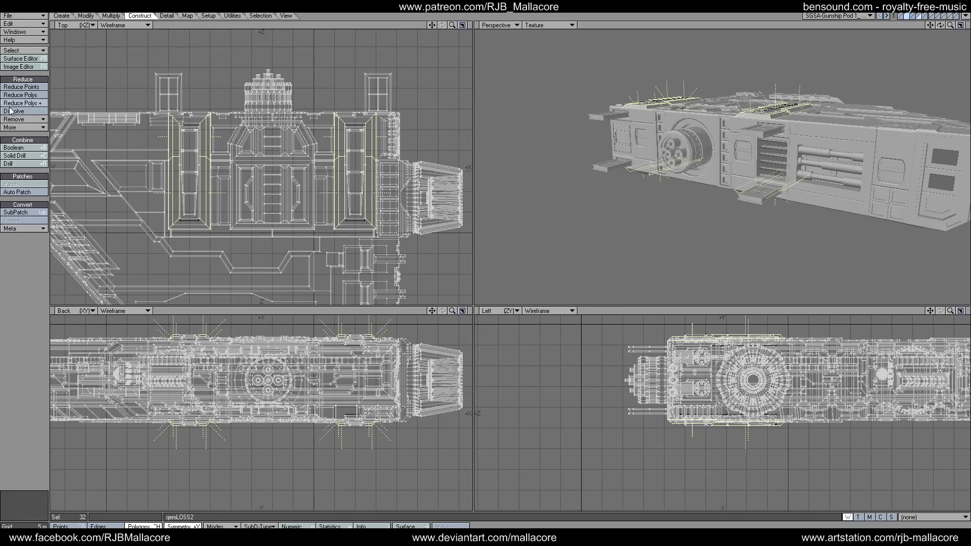
click(111, 15)
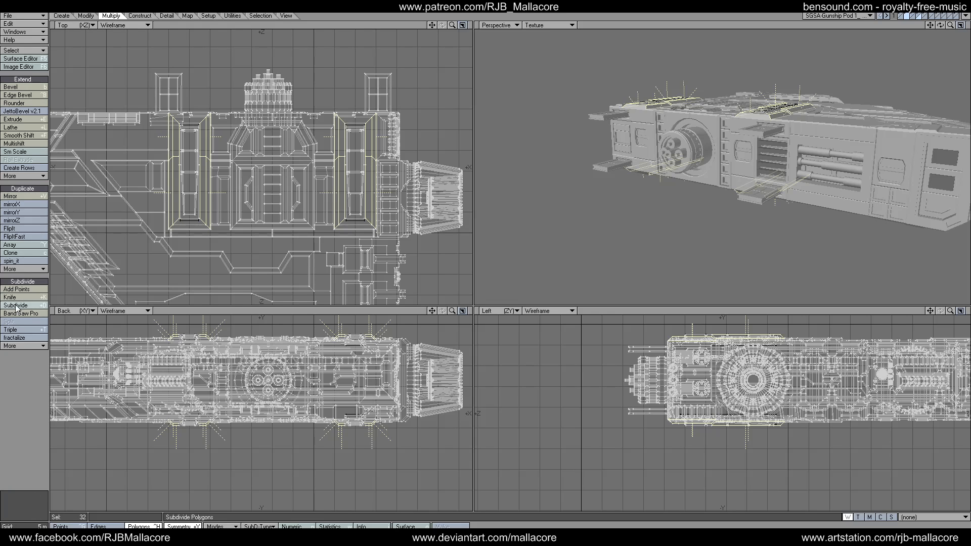
Step: Knife the selected sloped frame faces straight across both recesses at about Z -25 m and Z -29.5 m
click(15, 298)
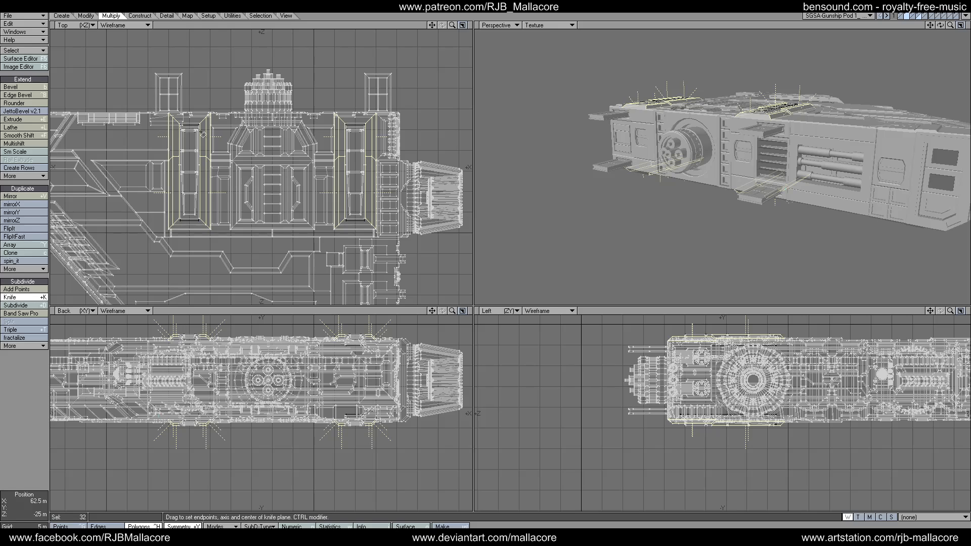
drag(158, 129, 408, 131)
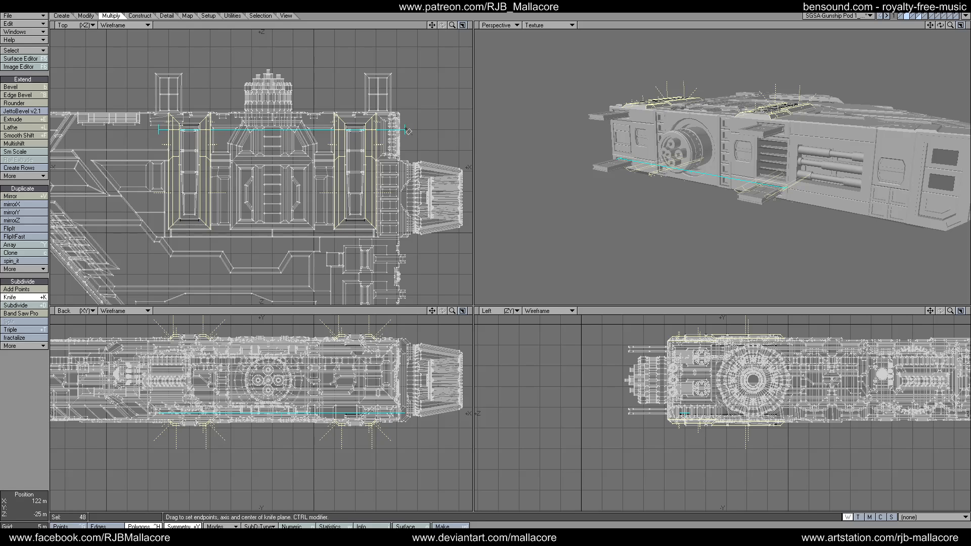
key(Return)
click(6, 297)
drag(161, 148, 398, 150)
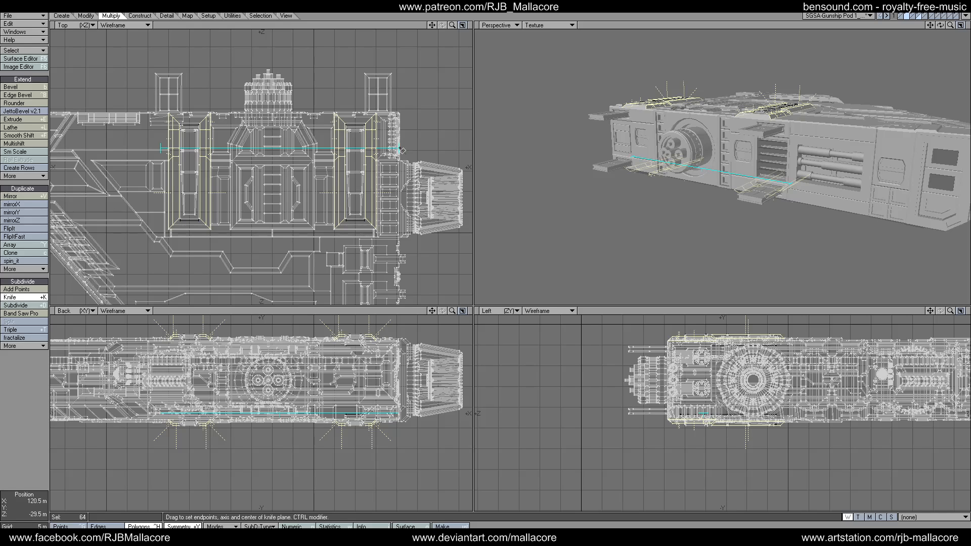
key(space)
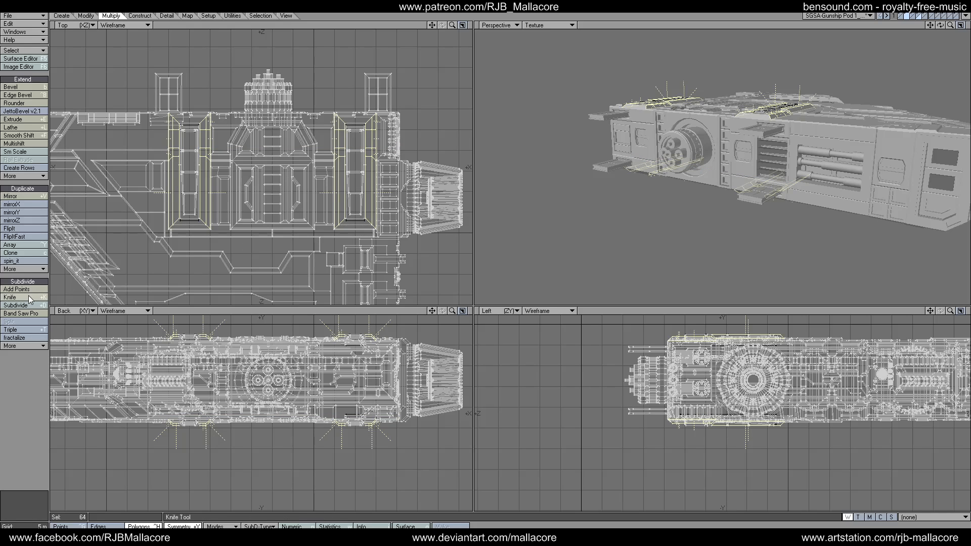
Step: Knife the selected frame faces with two more straight crosswise cuts, at about Z -35.5 m and Z -43.5 m
click(30, 298)
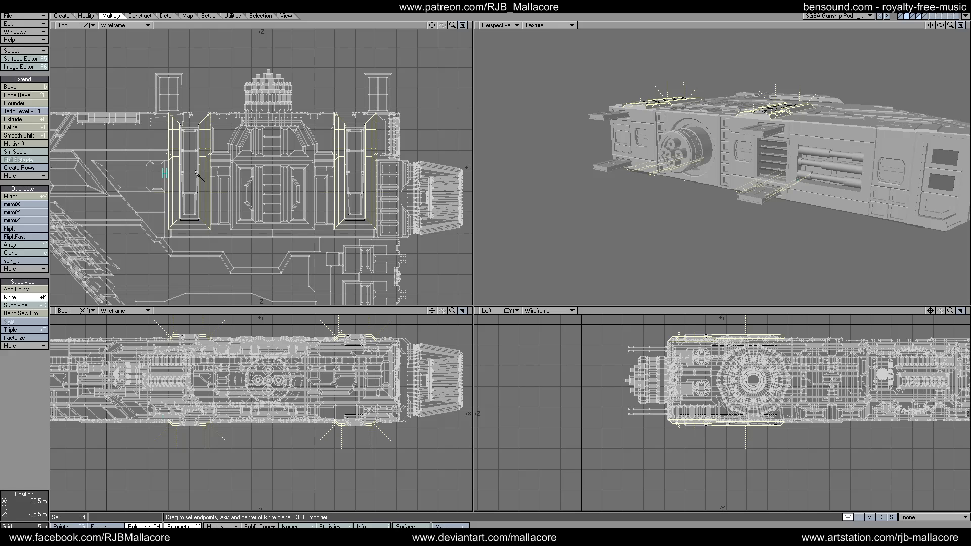
drag(381, 184, 392, 176)
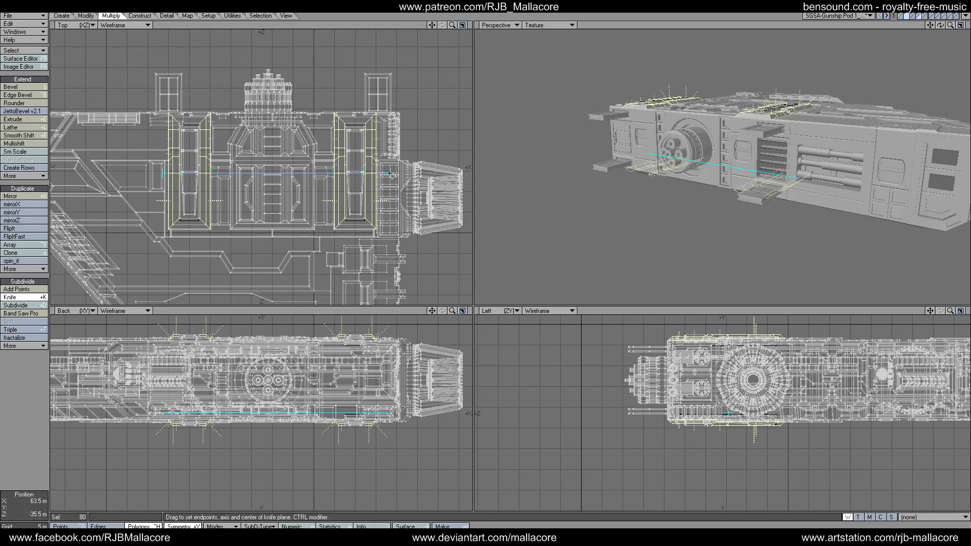
key(space)
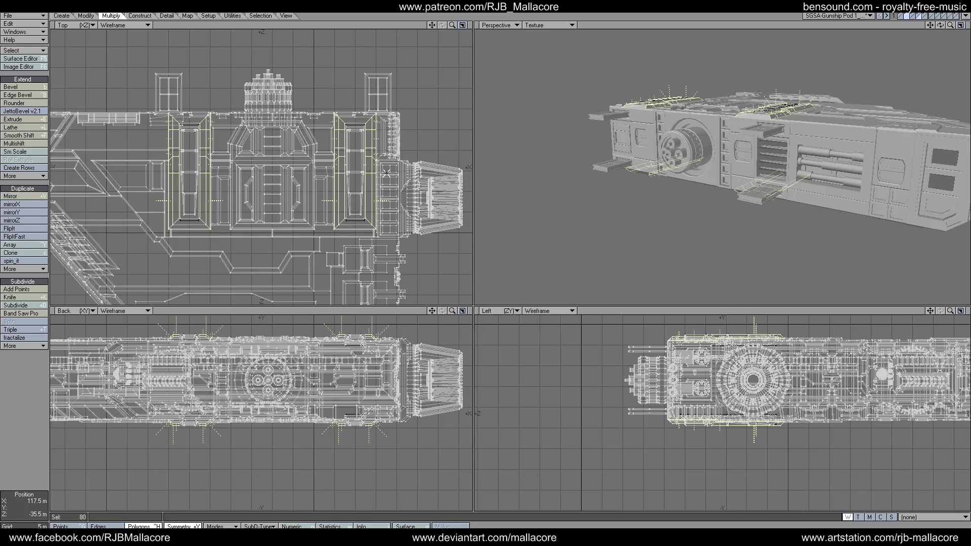
click(19, 298)
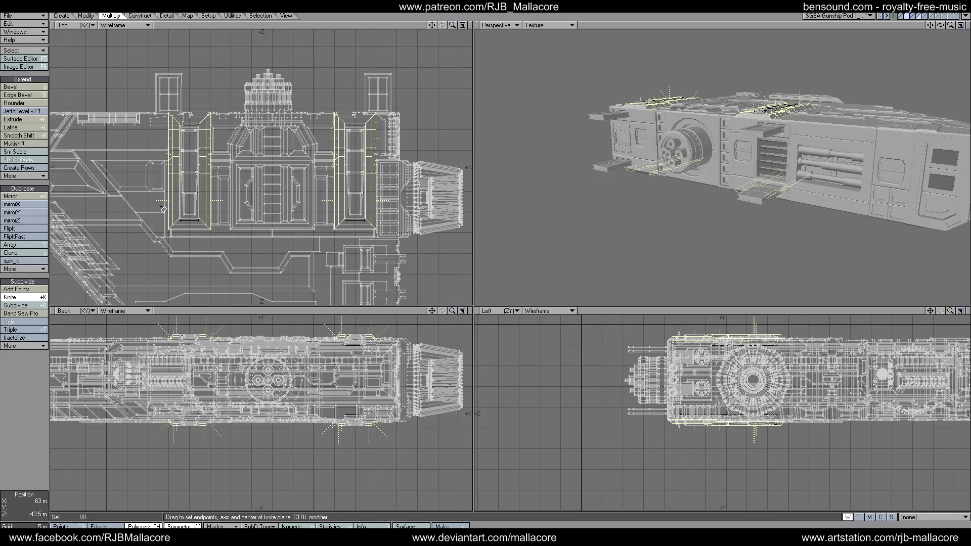
drag(232, 213, 386, 206)
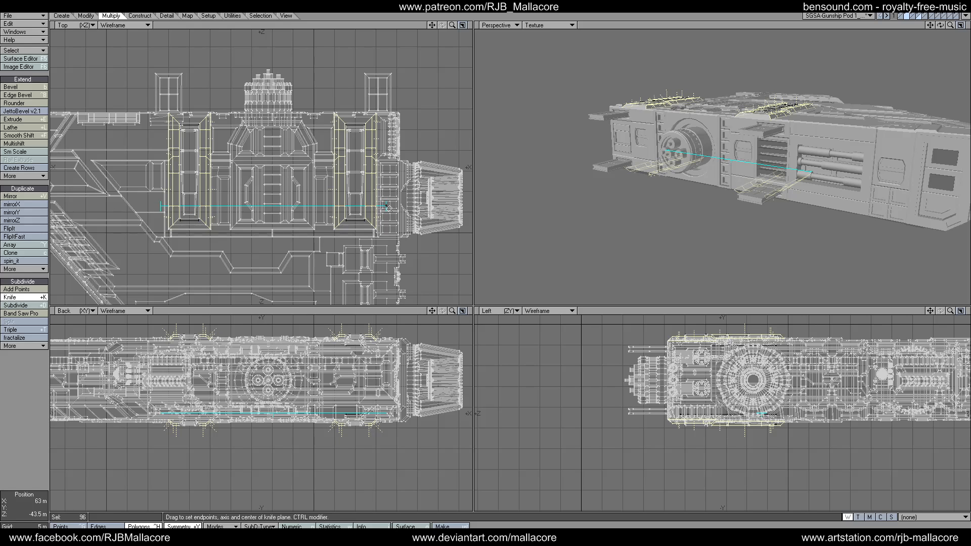
key(space)
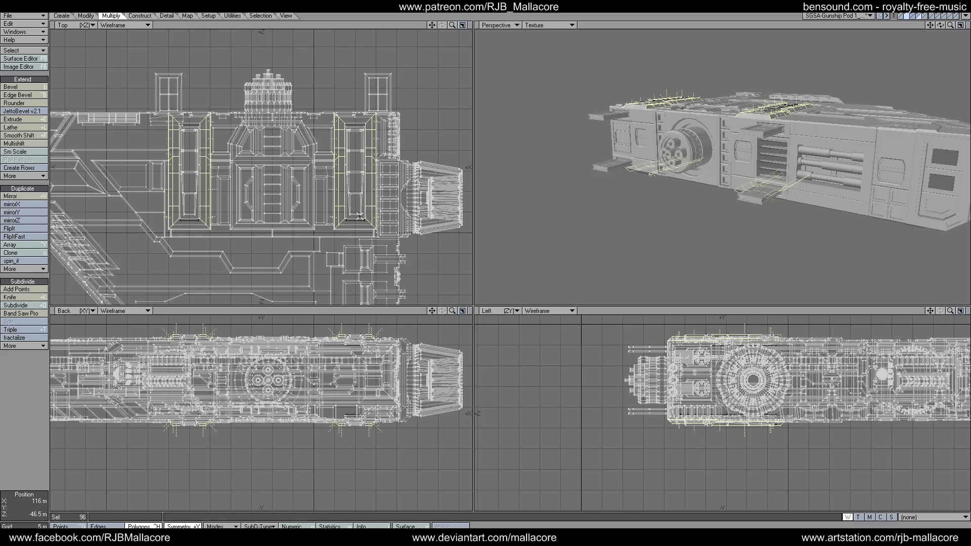
Step: Deselect the end segments of the sloped frame faces beyond the Z -43.5 m cut on both recesses
click(329, 219)
click(205, 217)
click(175, 213)
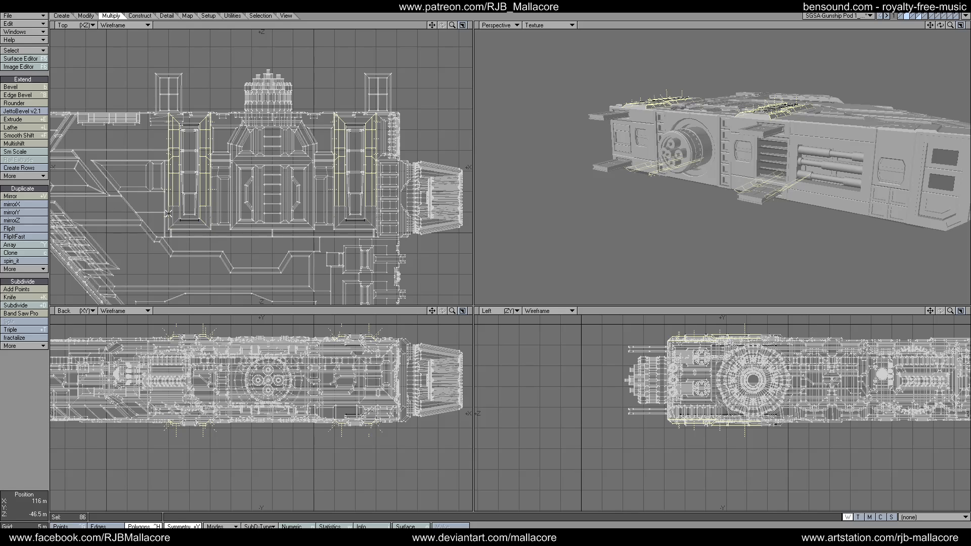
drag(169, 213, 172, 206)
Step: Deselect the middle segments and the outer end segments, keeping one short and one long segment selected per frame side
click(166, 163)
drag(212, 165, 205, 161)
mouse_move(330, 168)
mouse_down()
mouse_move(380, 165)
mouse_move(374, 154)
mouse_move(336, 153)
mouse_up()
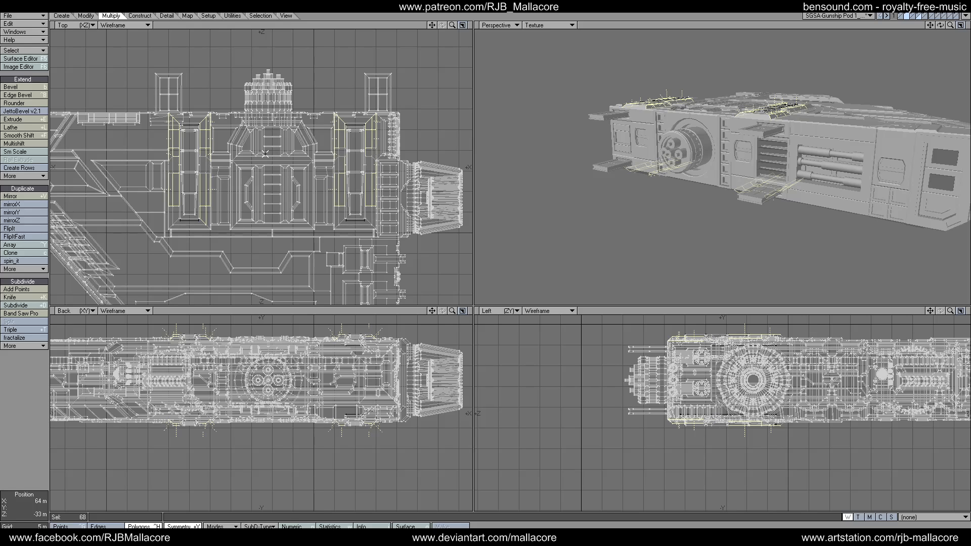
mouse_move(214, 152)
mouse_down()
mouse_move(155, 156)
mouse_move(164, 127)
mouse_up()
drag(332, 155, 343, 162)
mouse_move(372, 157)
mouse_down()
mouse_move(377, 122)
mouse_move(169, 119)
mouse_move(179, 166)
mouse_move(203, 158)
mouse_up()
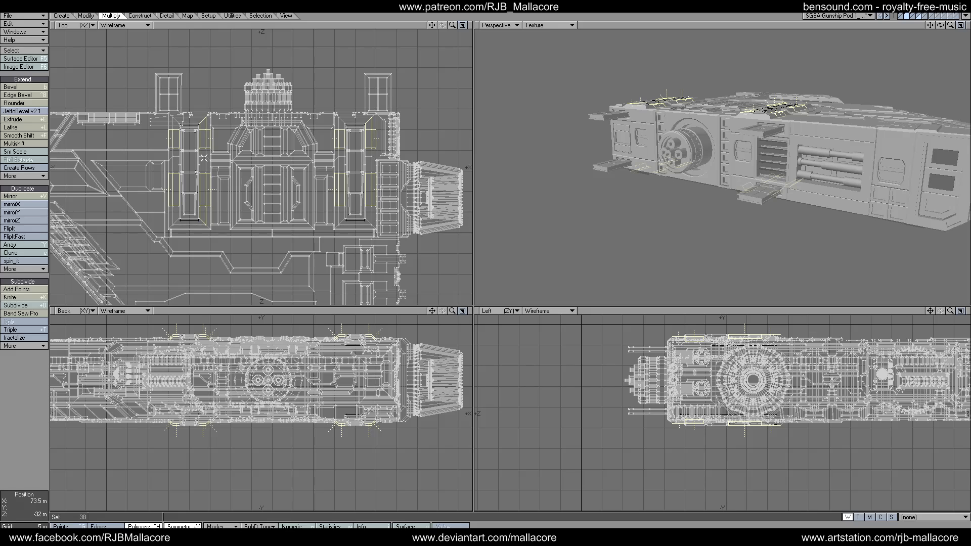
click(21, 144)
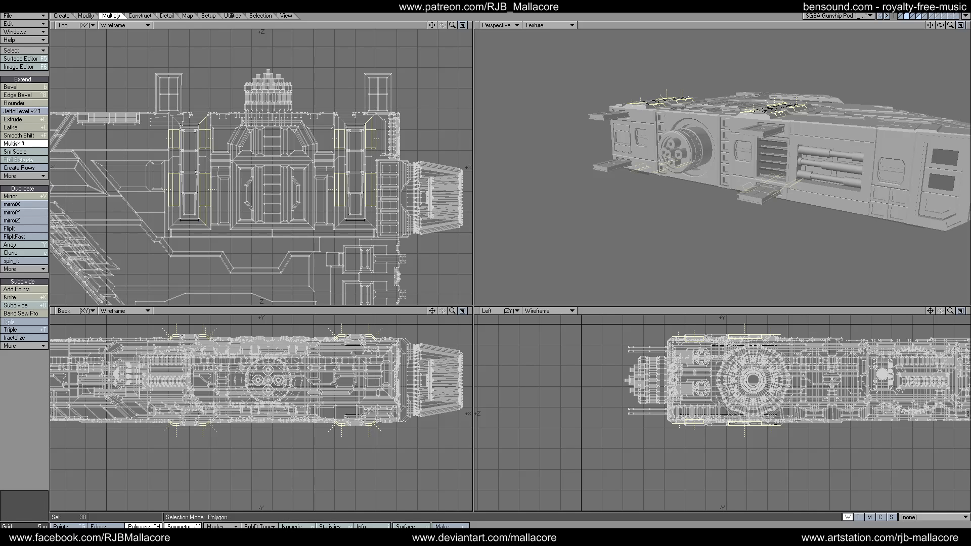
key(space)
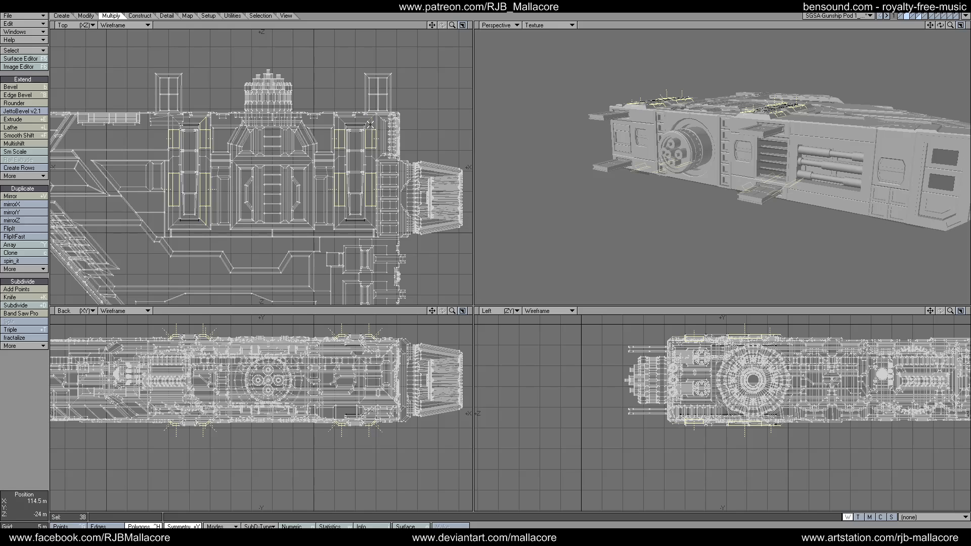
Step: Inset the selected frame segments by 0.3 m with Multishift
click(15, 152)
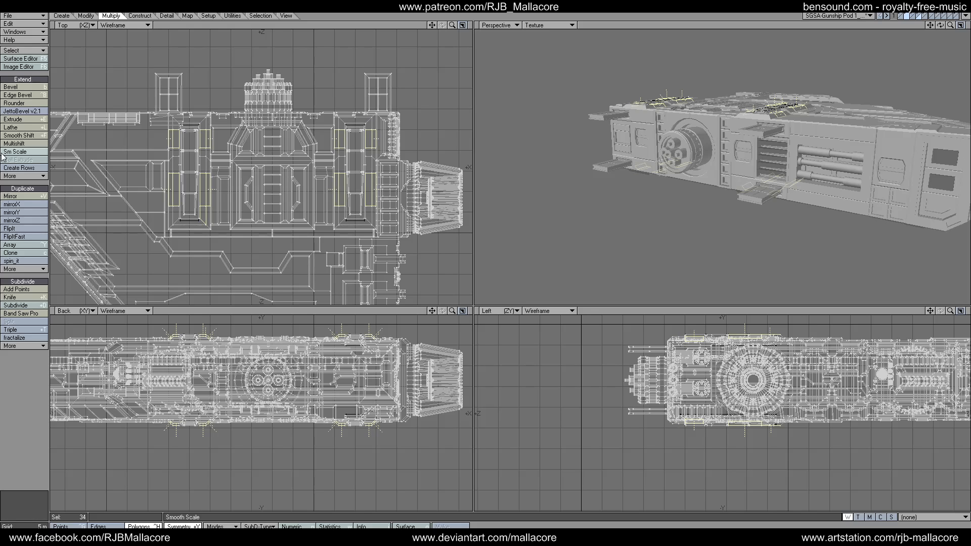
click(19, 145)
key(n)
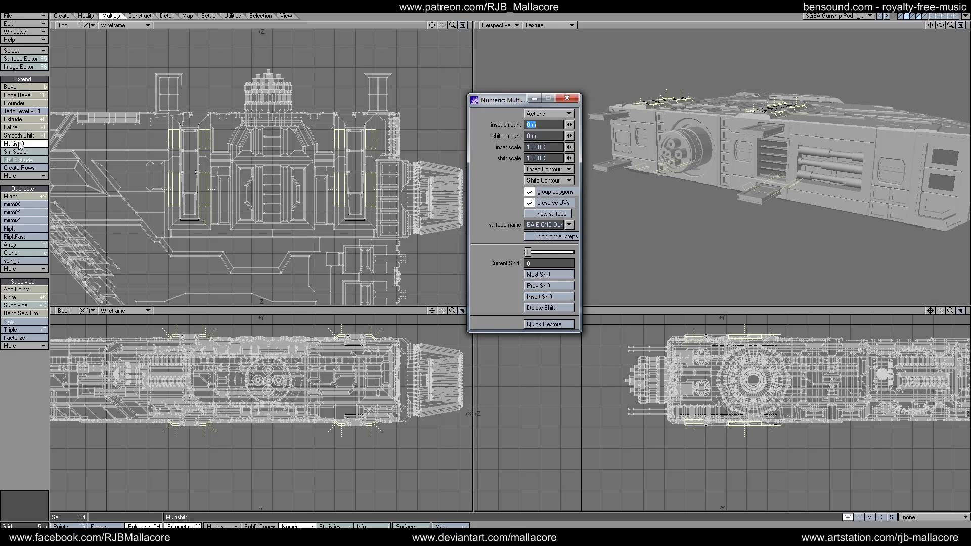
text(.3)
key(Tab)
click(567, 99)
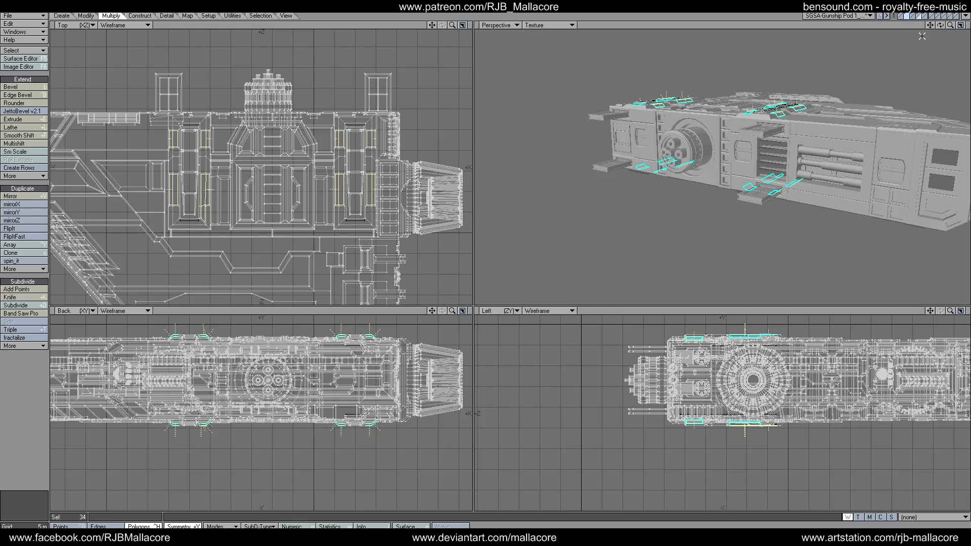
Step: Apply a second Multishift to the inset frame panels with a shift amount of 200 mm and no inset
drag(948, 24, 890, 48)
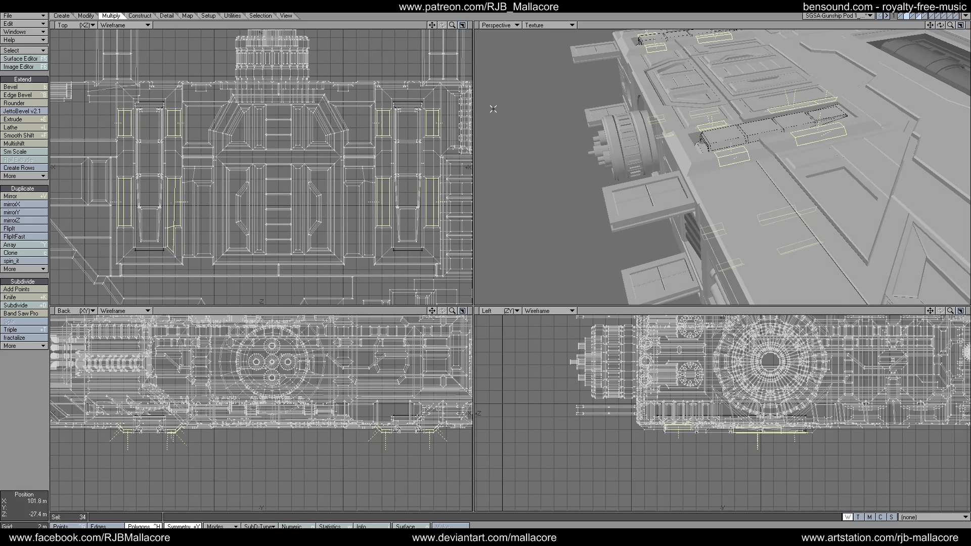
click(24, 145)
text(n)
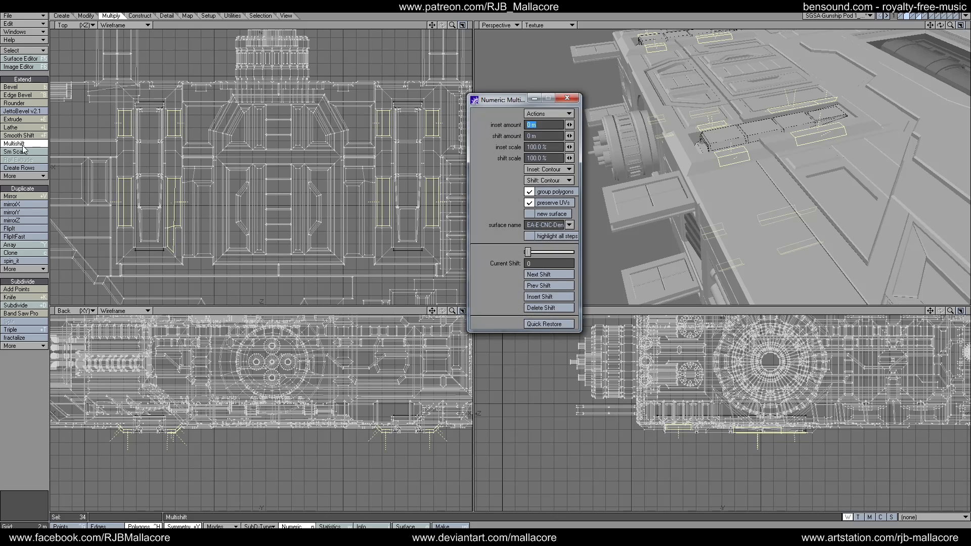
text(.2)
key(Tab)
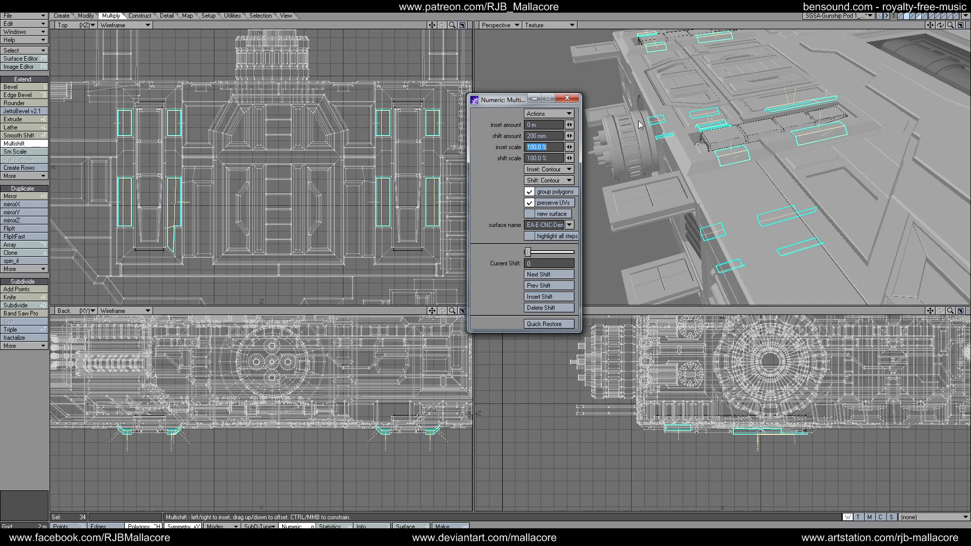
click(571, 97)
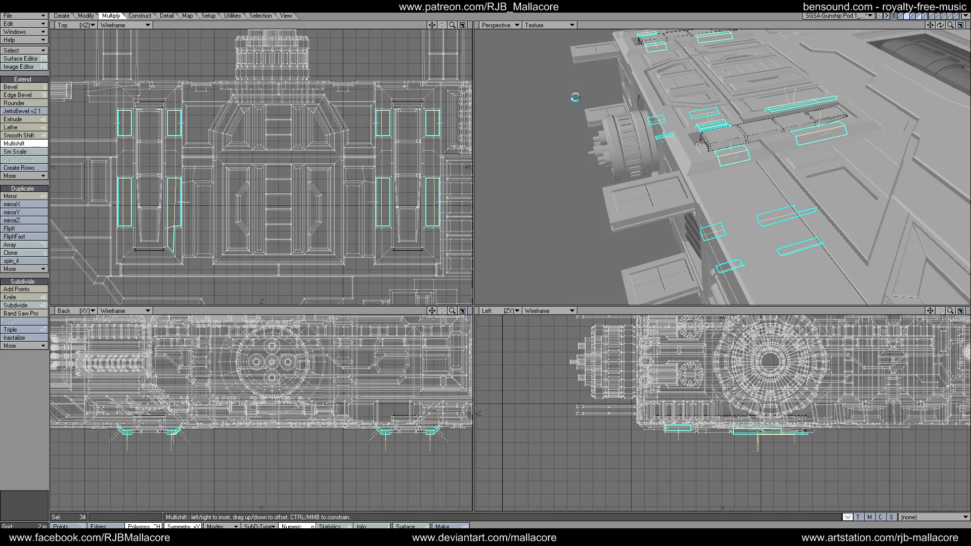
key(space)
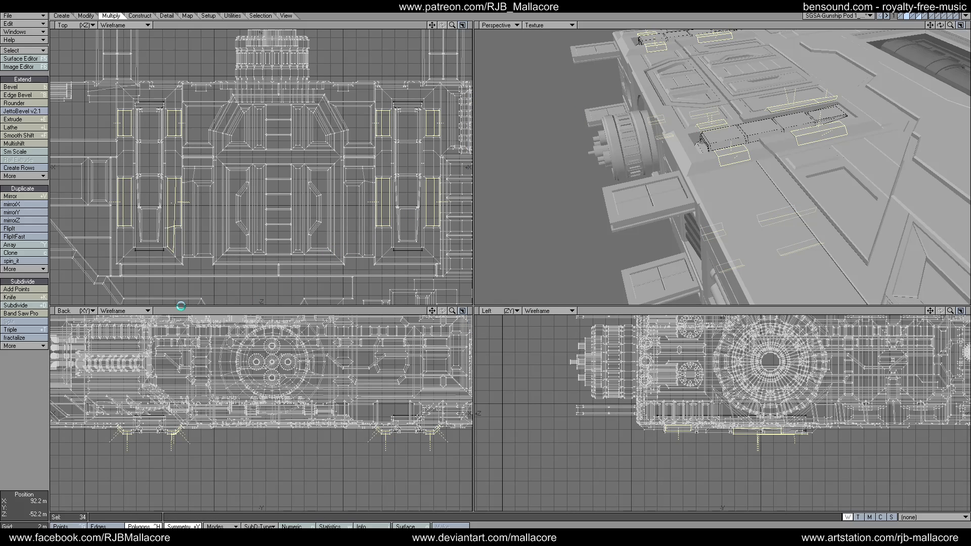
Step: Try to merge the selected frame panel polygons, and dismiss the error dialogs
key(shift+z)
key(m)
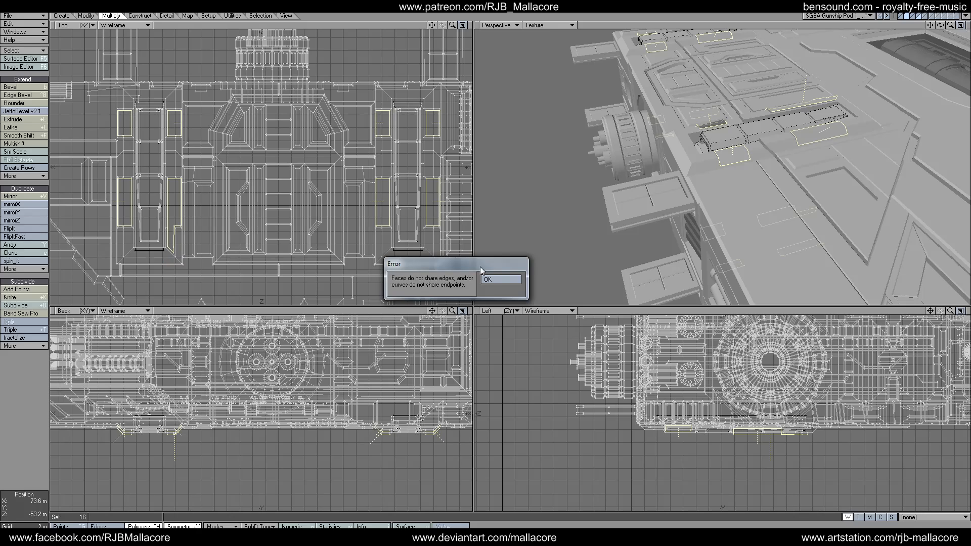
click(500, 278)
key(n)
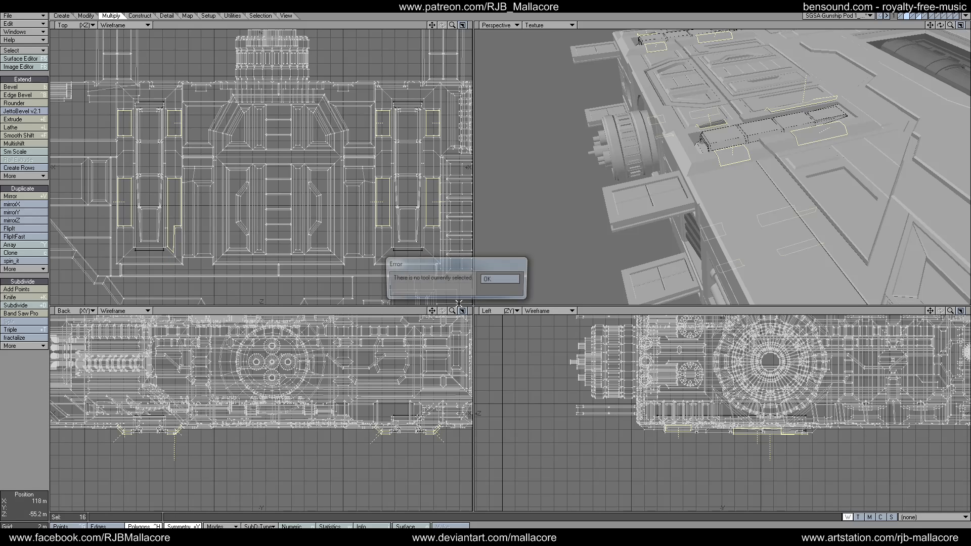
click(491, 281)
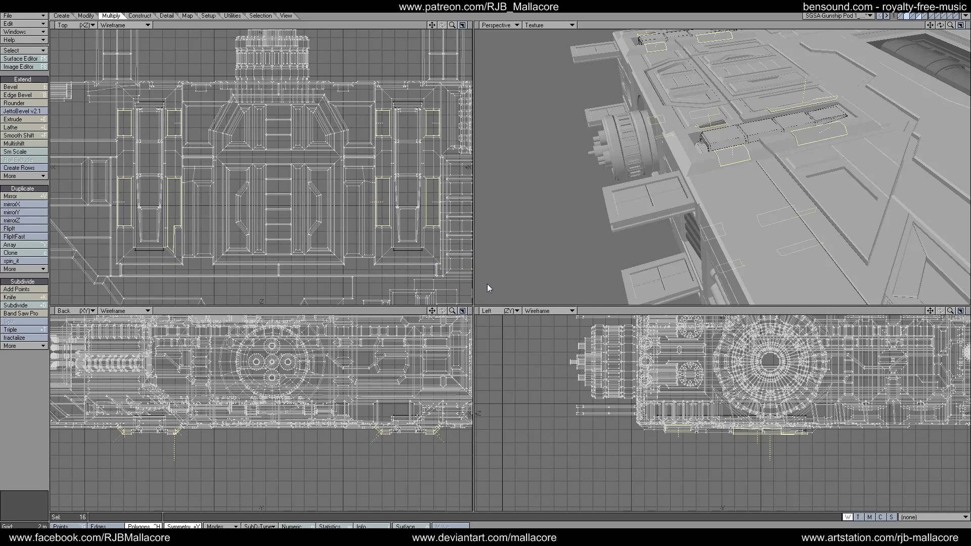
key(n)
click(487, 283)
key(n)
click(508, 280)
key(shift+z)
key(Return)
click(32, 411)
key(n)
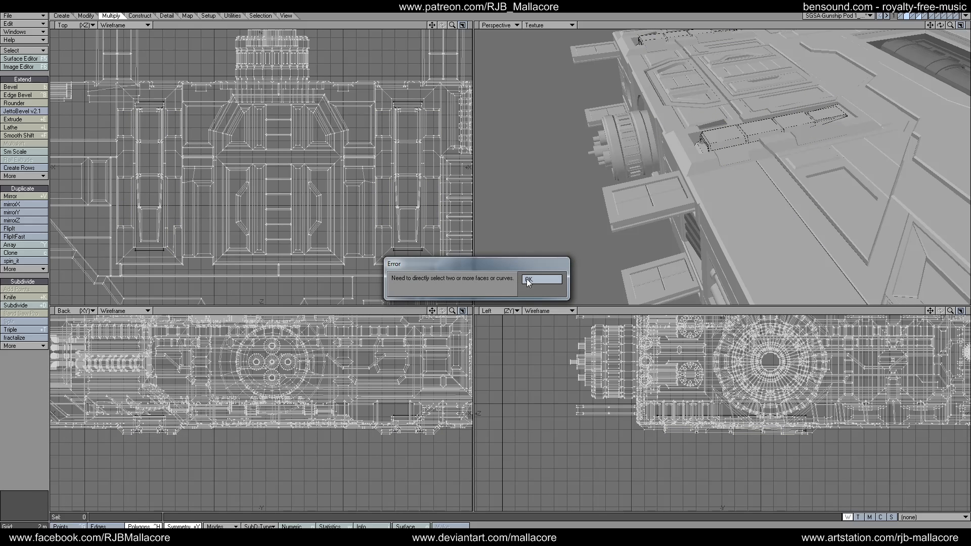
click(540, 279)
Step: Undo the polygon merge attempts and the 200 mm Multishift on the frame panels
click(40, 15)
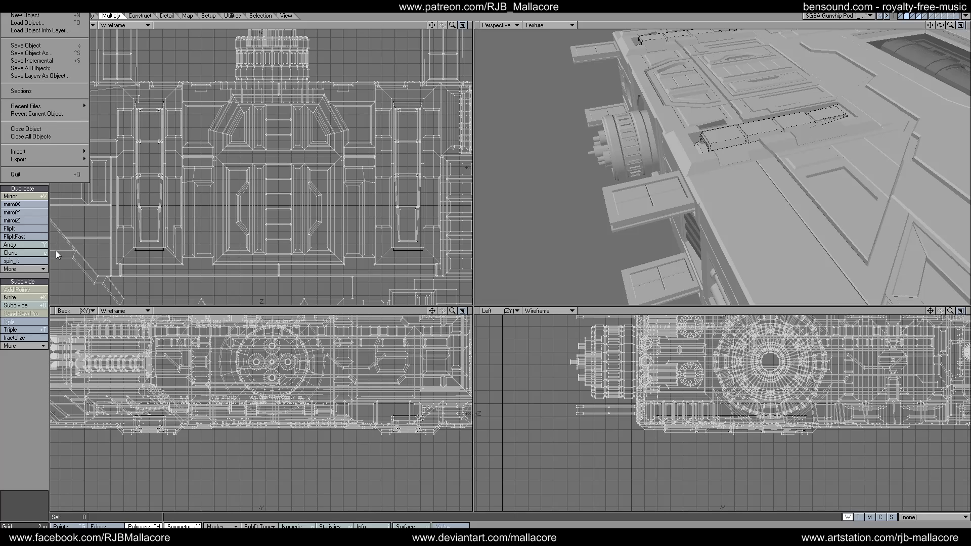
key(Escape)
click(23, 16)
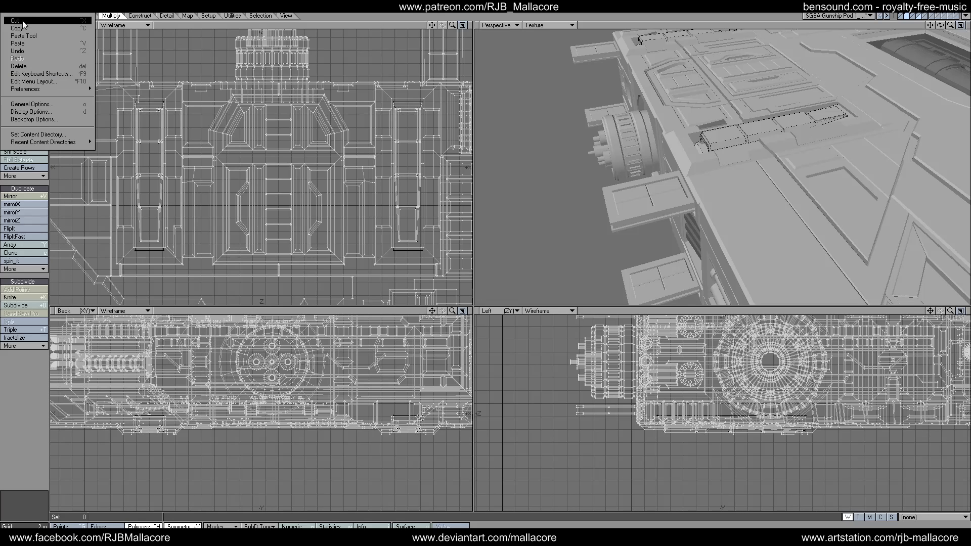
click(33, 52)
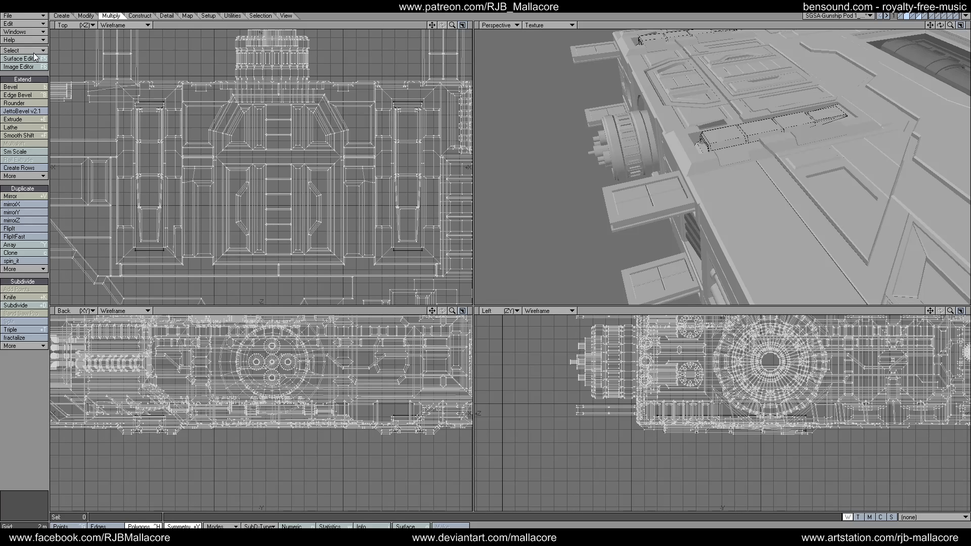
click(23, 24)
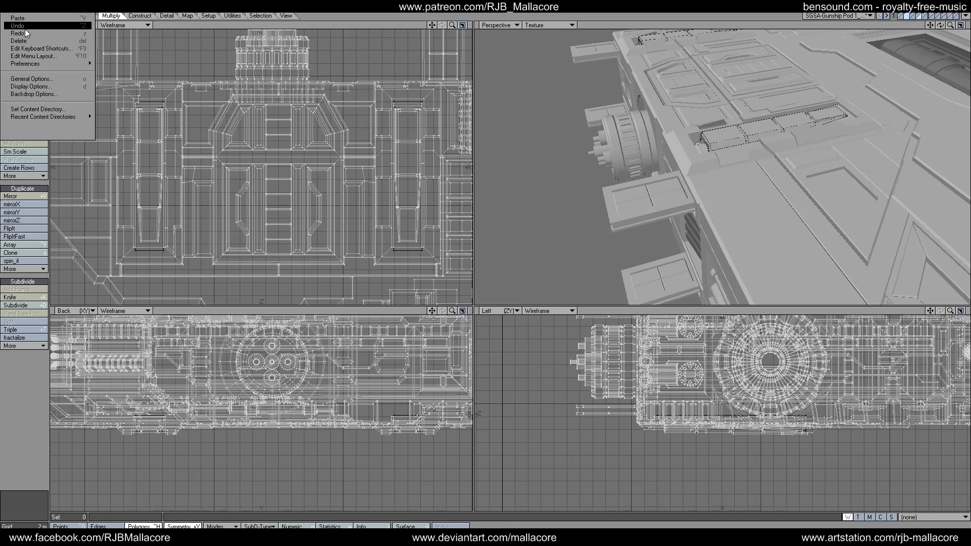
click(25, 28)
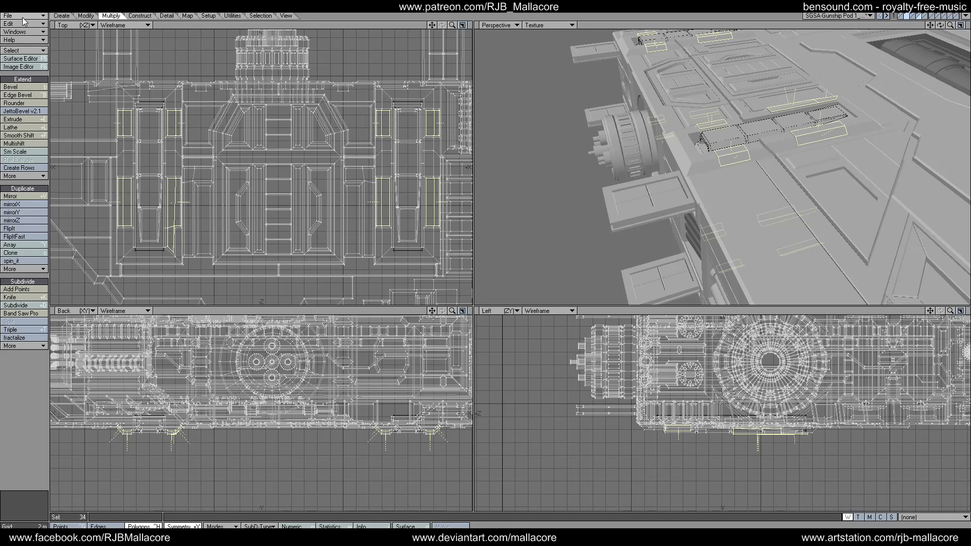
click(24, 24)
click(33, 25)
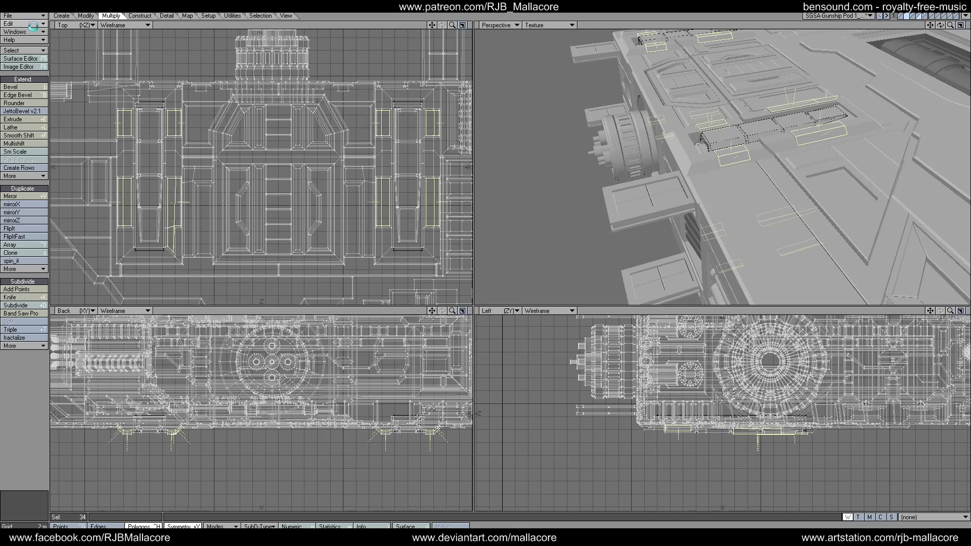
click(33, 25)
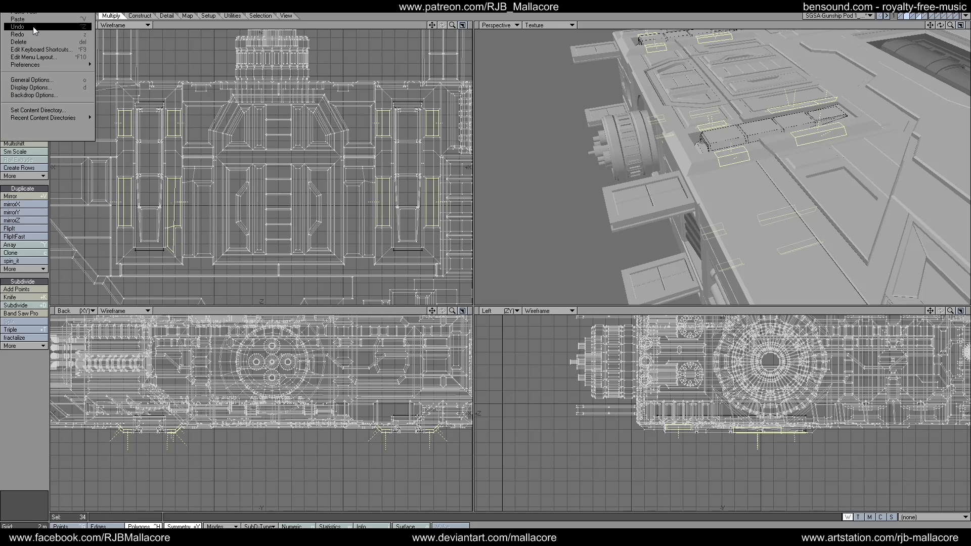
click(34, 26)
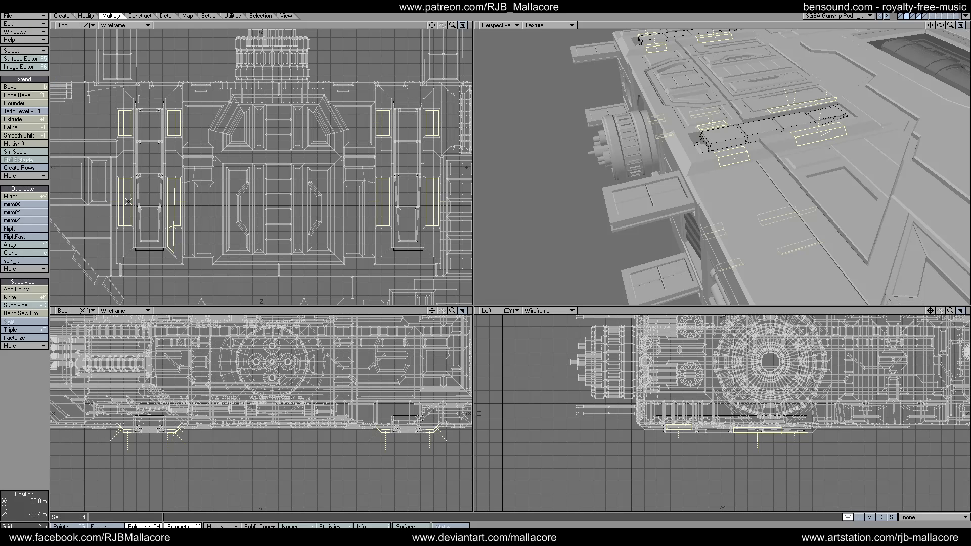
Step: Inset the selected sloped frame segments beside the recesses by 300 mm with Multishift, using no shift
click(170, 242)
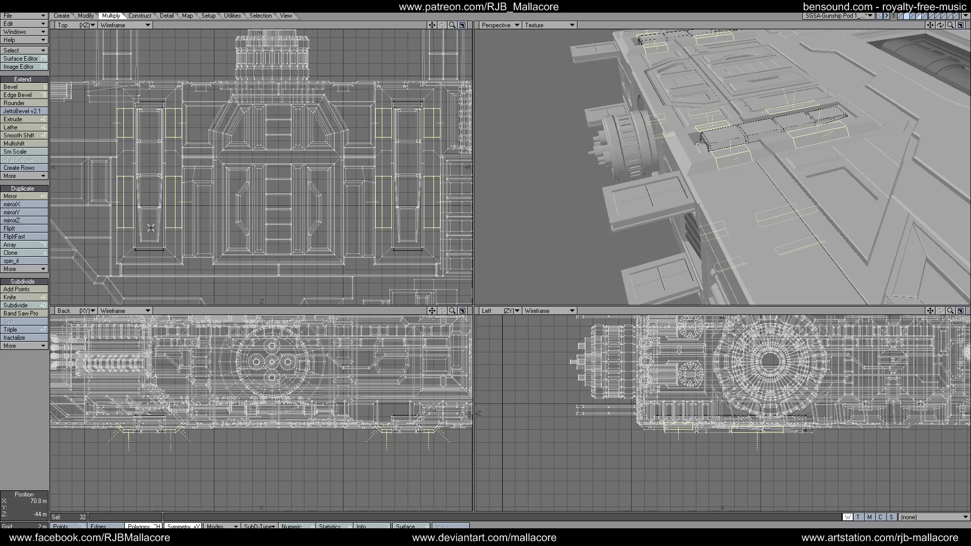
click(28, 145)
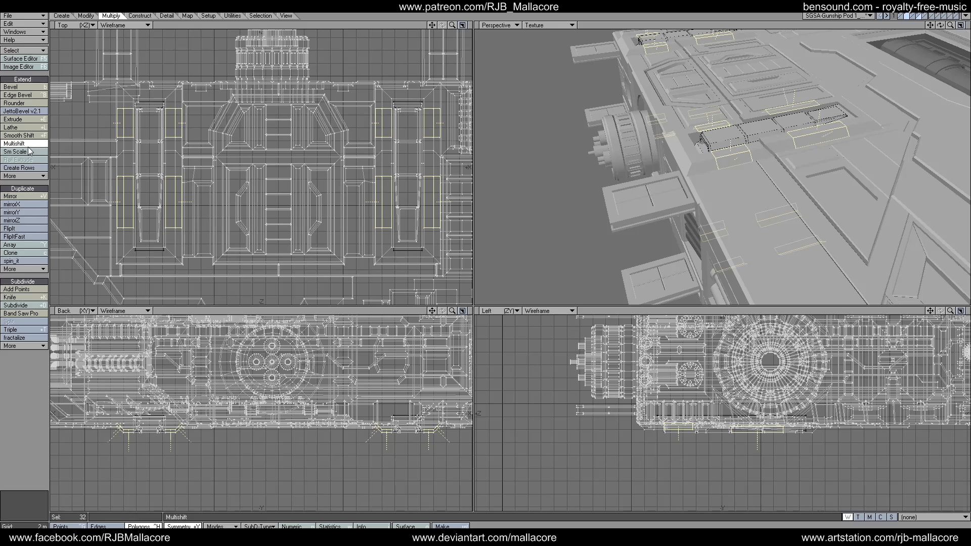
key(n)
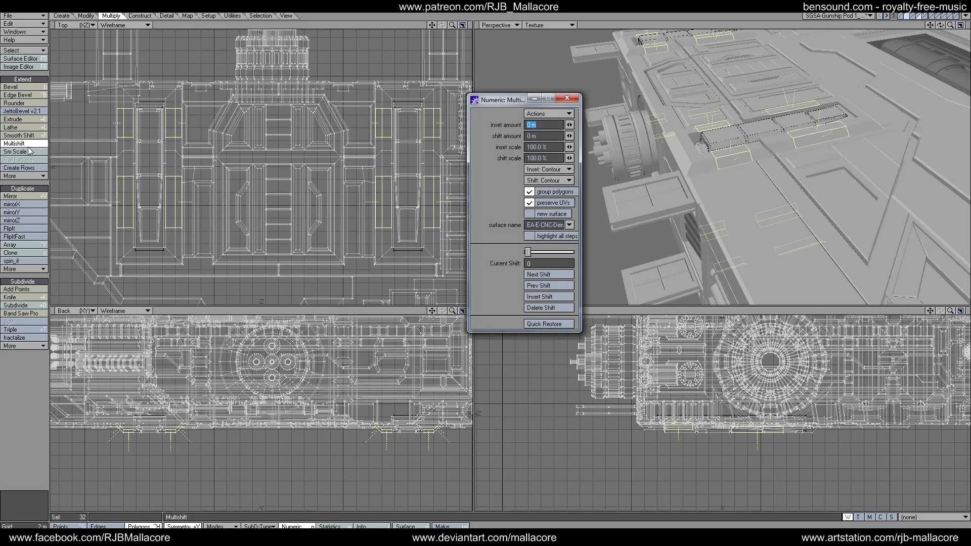
text(.3)
key(Tab)
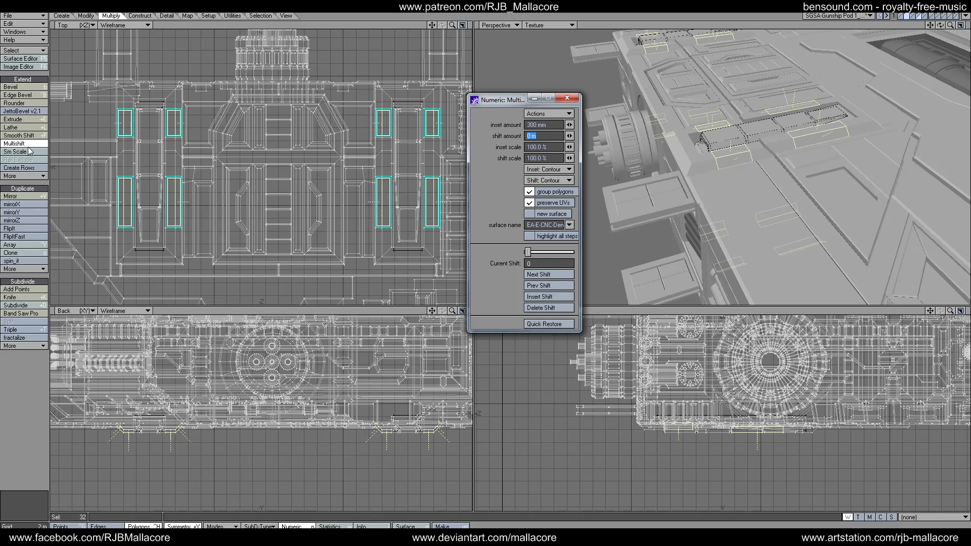
click(567, 98)
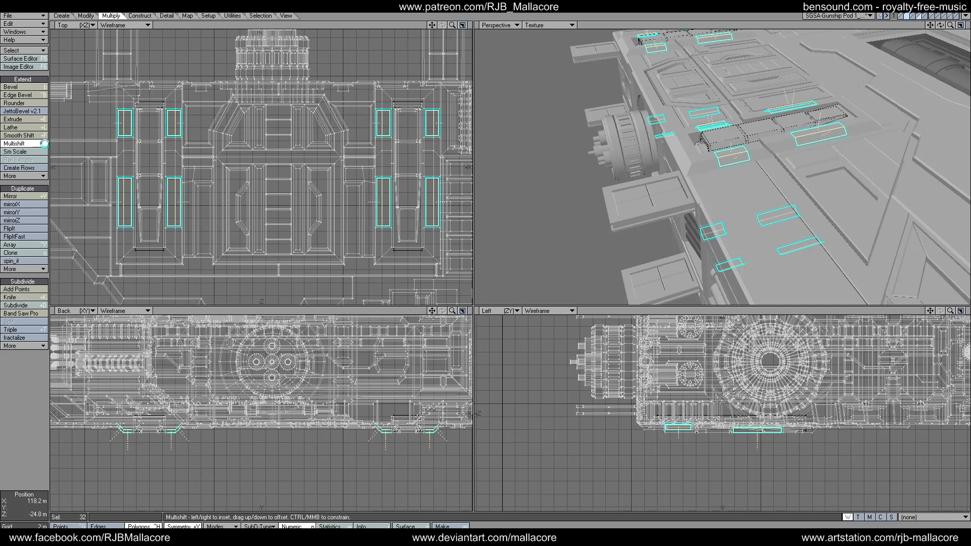
Step: Apply a second Multishift to the inset panels with a 200 mm shift and no inset, and clear the selection
click(25, 145)
key(n)
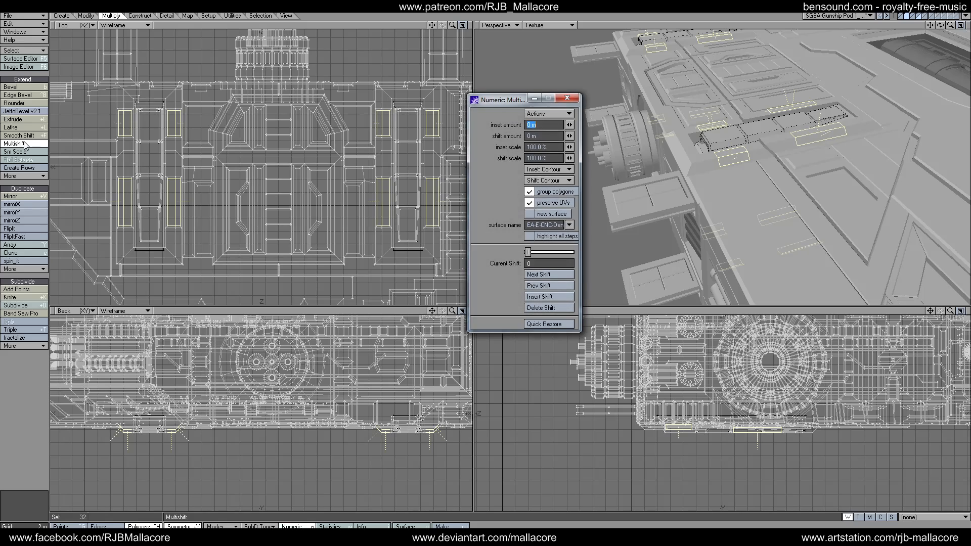
key(Tab)
text(.2)
key(Tab)
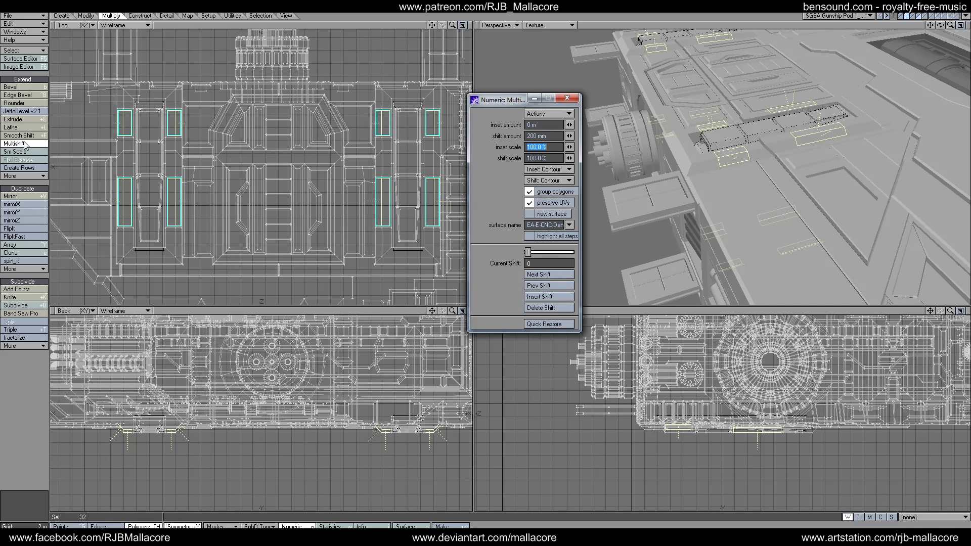
click(567, 97)
click(44, 360)
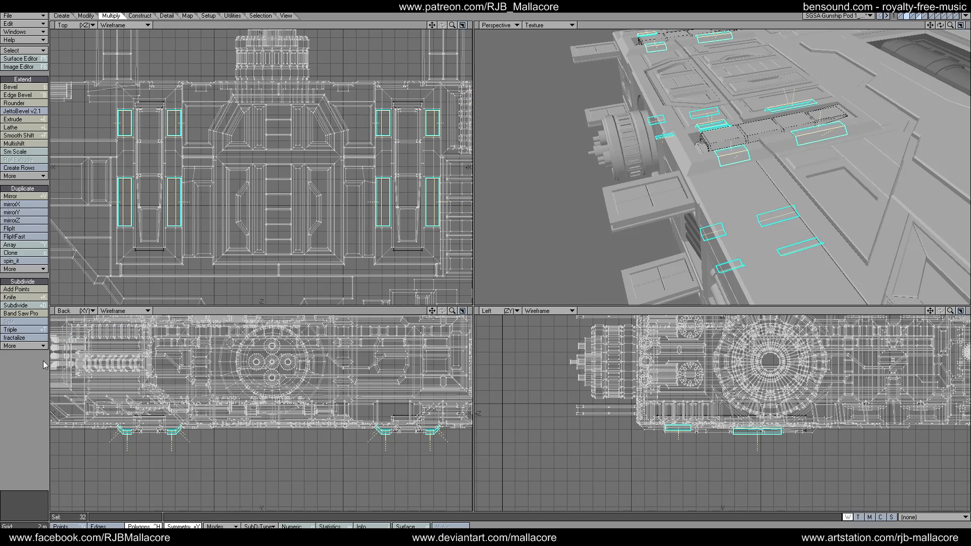
click(31, 373)
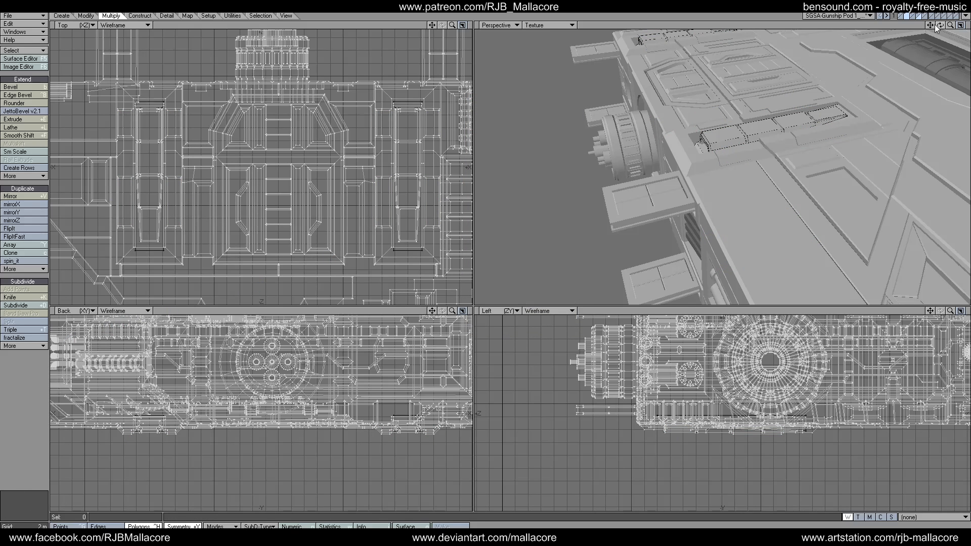
Step: Select the sloped end polygons at both ends of the two recess frames on the pod's upper face
mouse_move(939, 25)
mouse_down()
mouse_move(907, 38)
mouse_move(953, 29)
mouse_up()
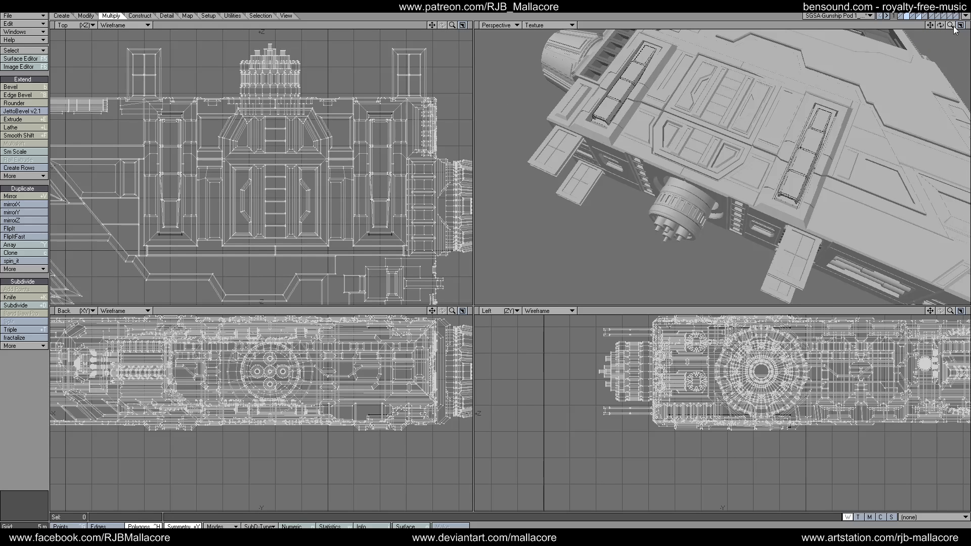
drag(939, 25, 915, 39)
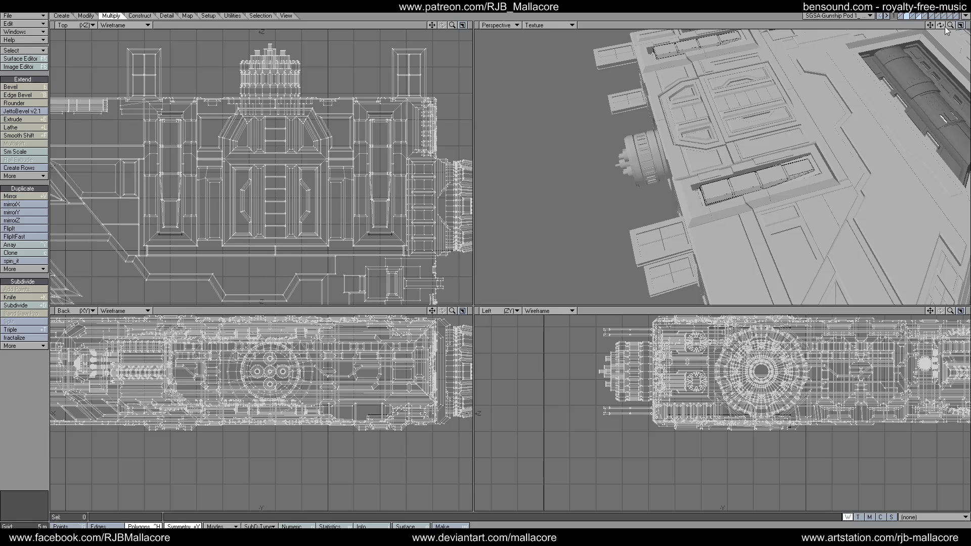
key(a)
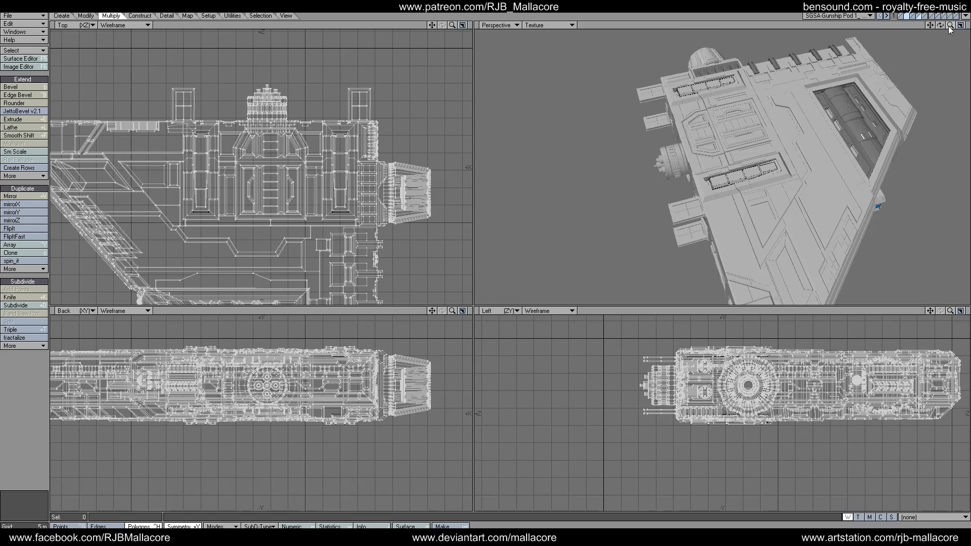
mouse_move(939, 25)
mouse_down()
mouse_move(963, 8)
mouse_move(941, 19)
mouse_move(903, 16)
mouse_move(945, 20)
mouse_move(946, 29)
mouse_up()
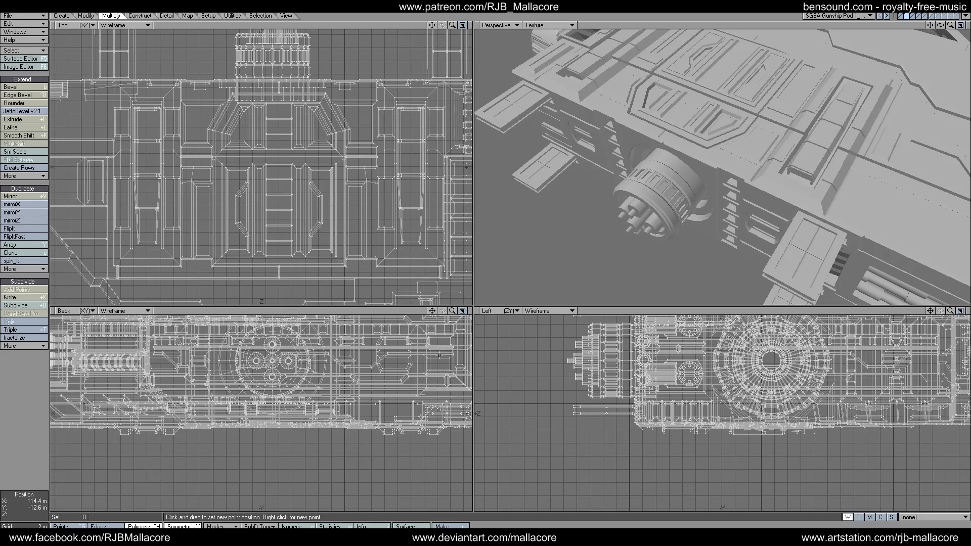
key(space)
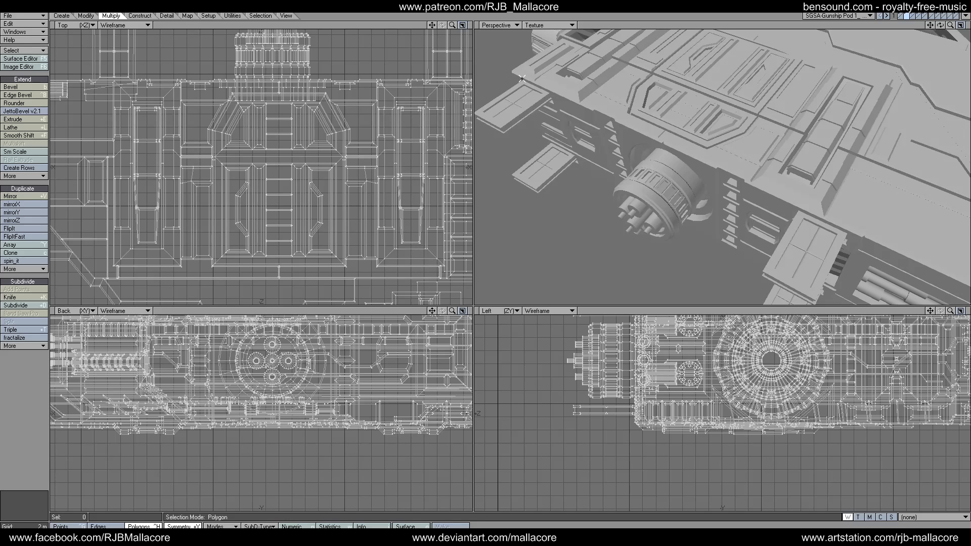
drag(555, 77, 551, 80)
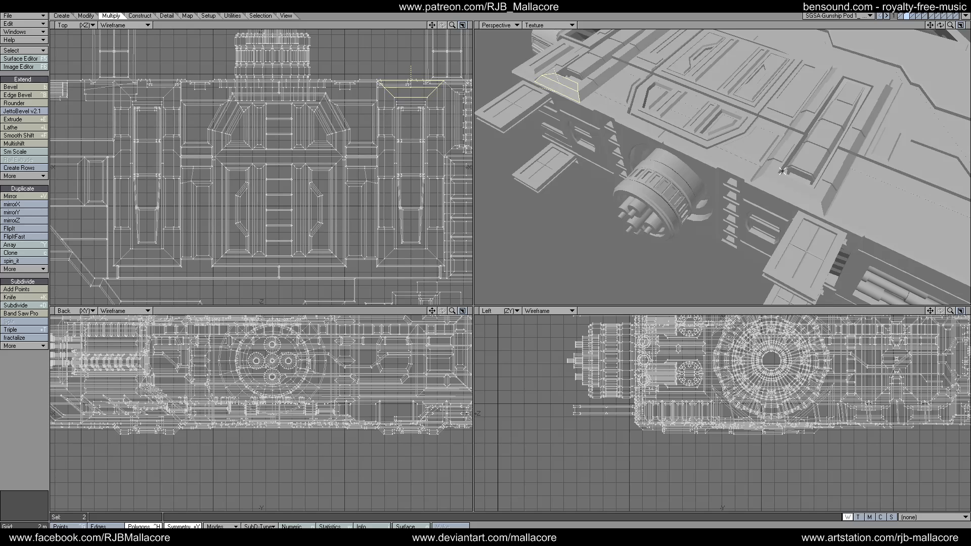
drag(792, 187, 784, 191)
drag(940, 25, 950, 32)
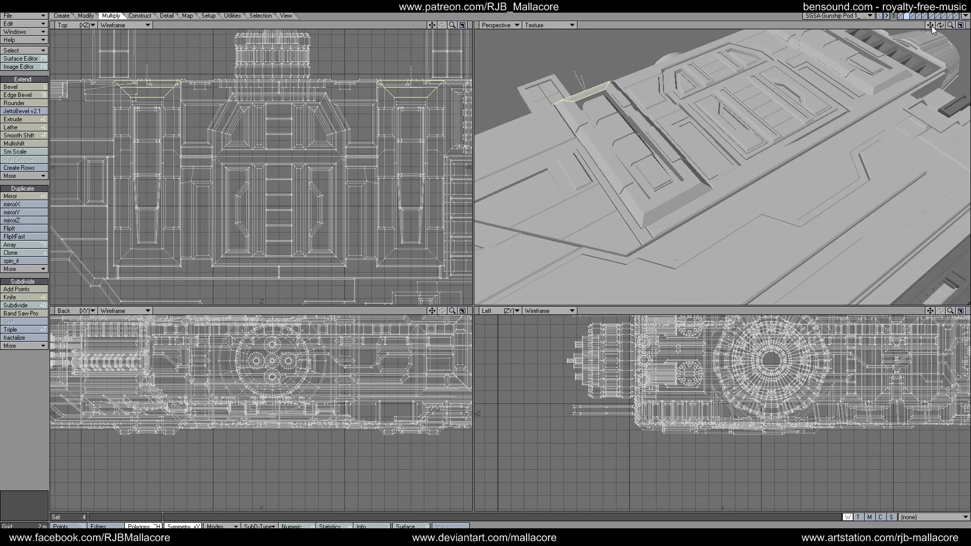
click(891, 75)
click(893, 79)
drag(663, 200, 666, 204)
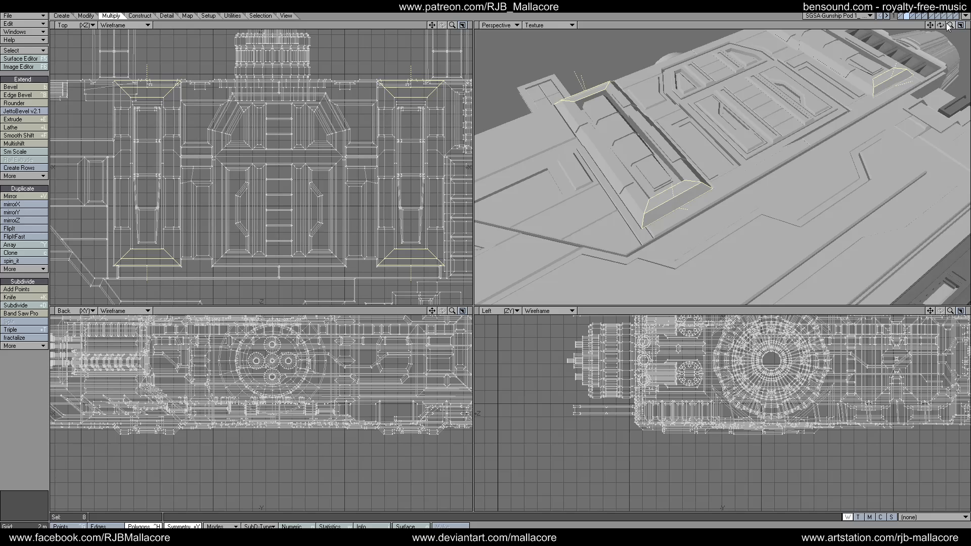
Step: Add the matching sloped end polygons of both recess frames on the pod's underside to the selection
drag(939, 25, 945, 33)
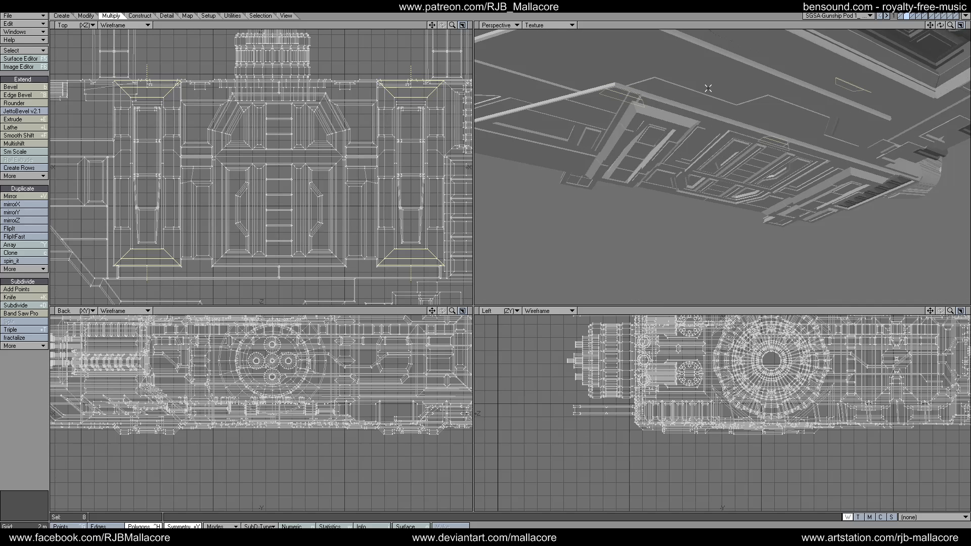
click(666, 119)
click(666, 124)
drag(847, 163, 864, 179)
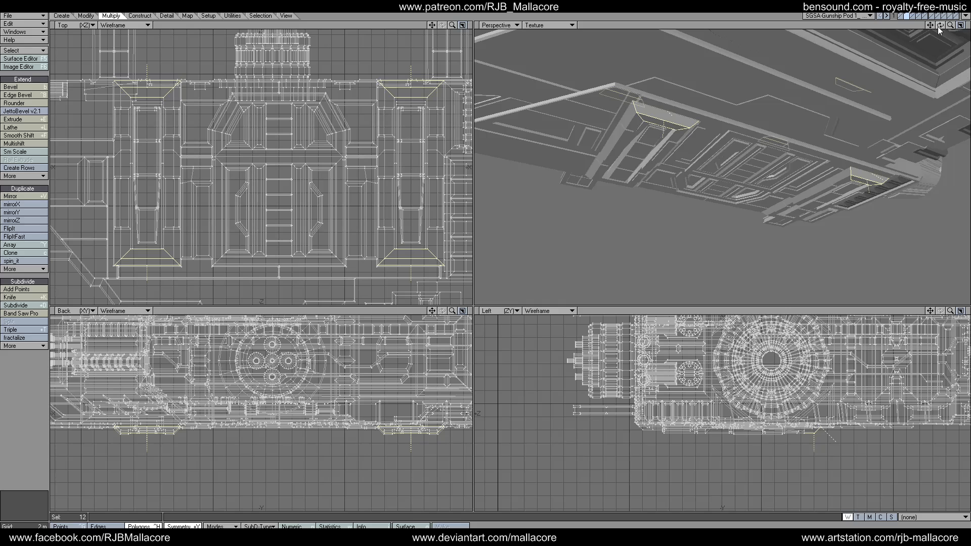
drag(940, 25, 910, 69)
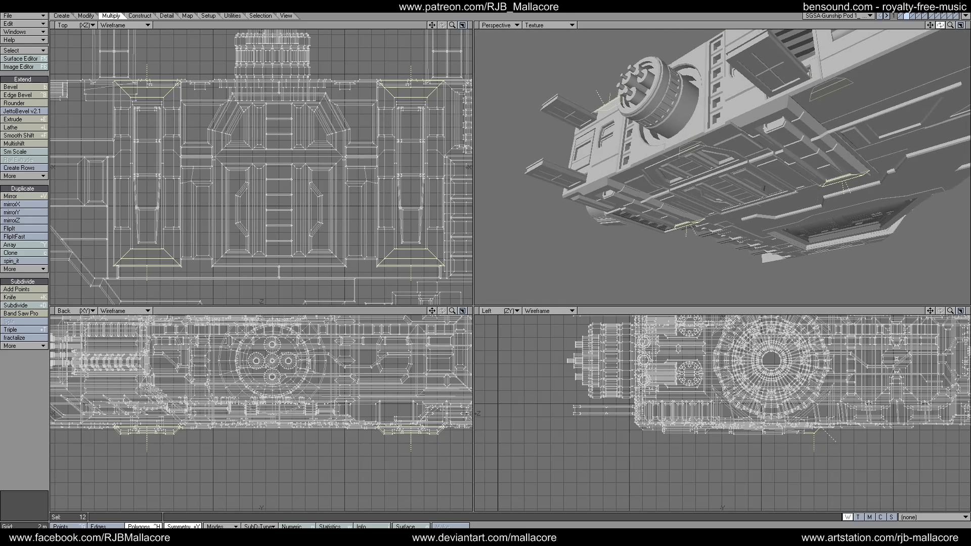
shift+drag(769, 118, 764, 117)
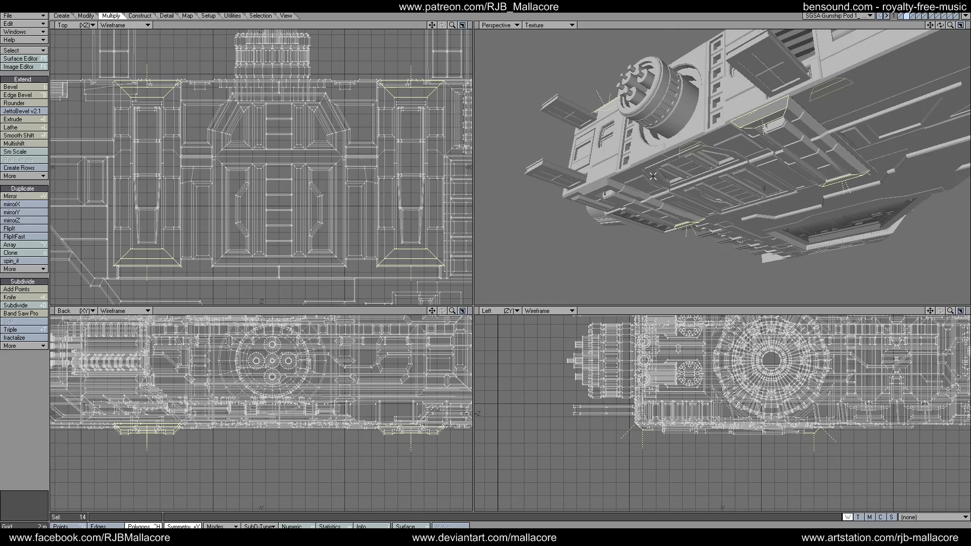
shift+drag(596, 192, 593, 189)
Step: Bevel the selected frame end polygons with a 100 mm shift and 100 mm inset, and clear the selection
click(20, 87)
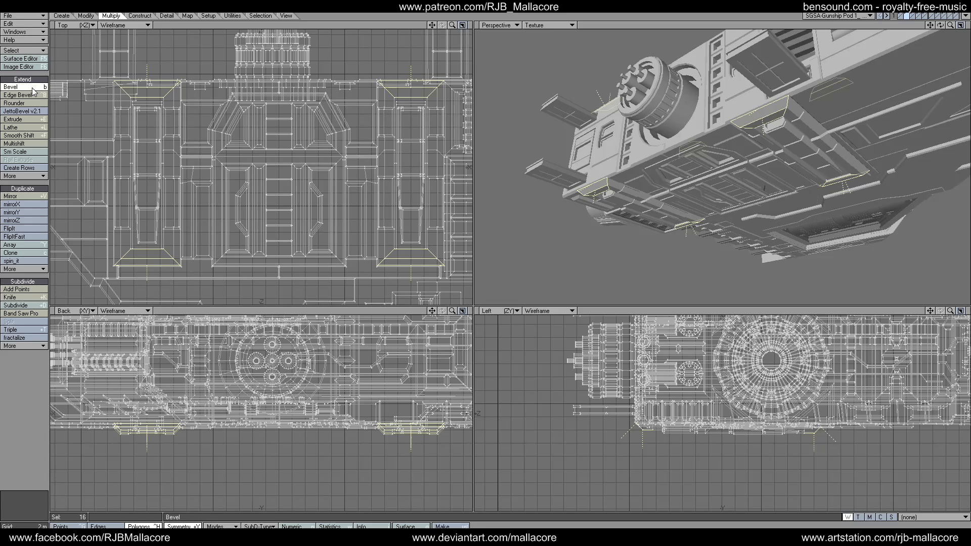
key(n)
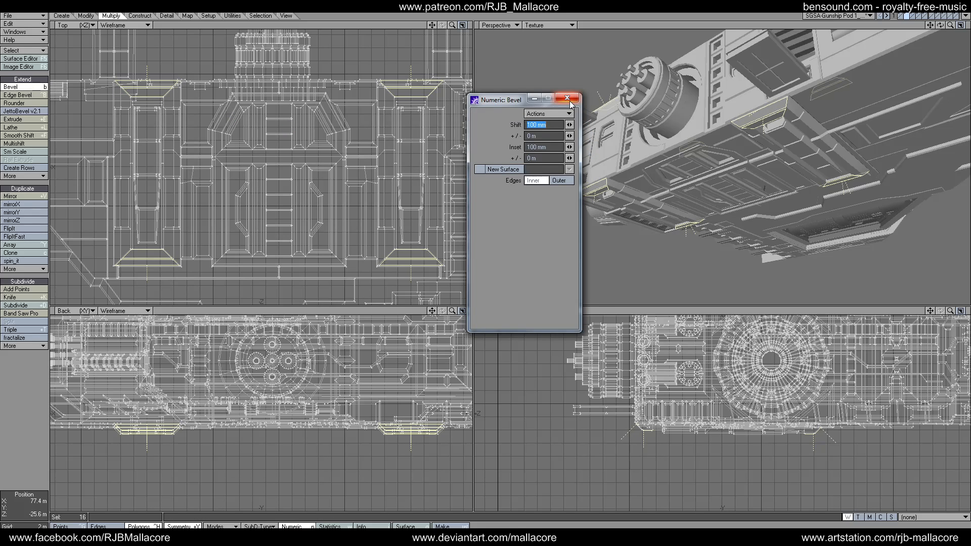
click(570, 100)
key(space)
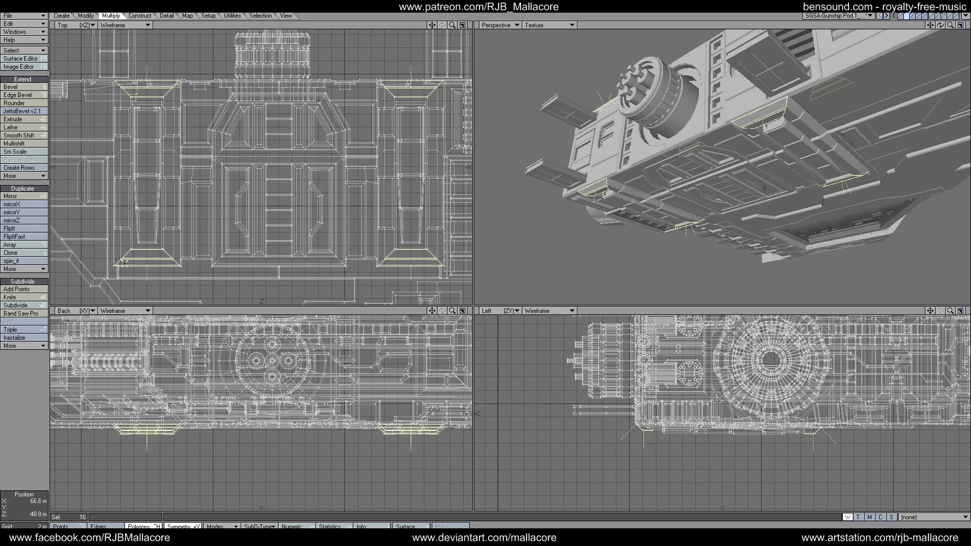
click(43, 370)
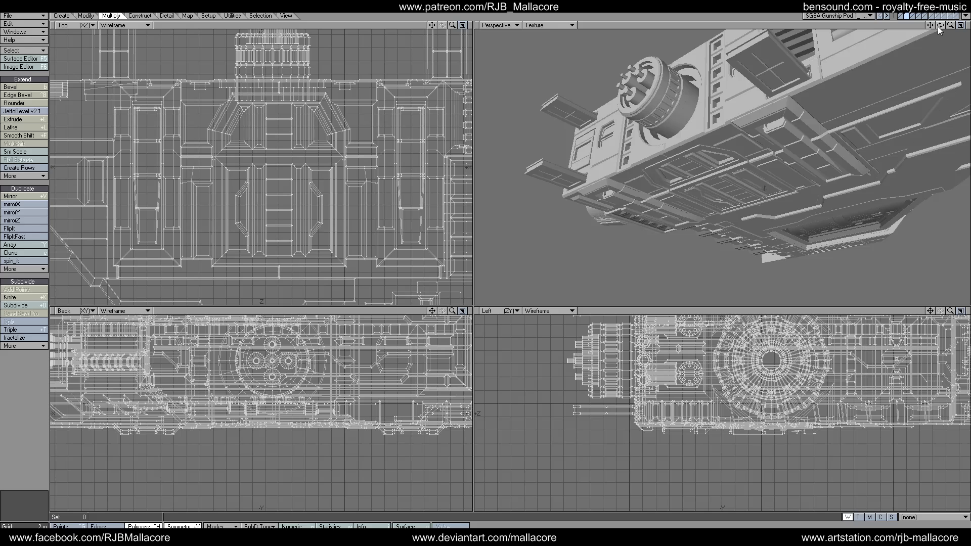
Step: Inspect the gunship pod's hull from several angles, covering the rear, side windows, front and upper surface
drag(937, 26, 900, 53)
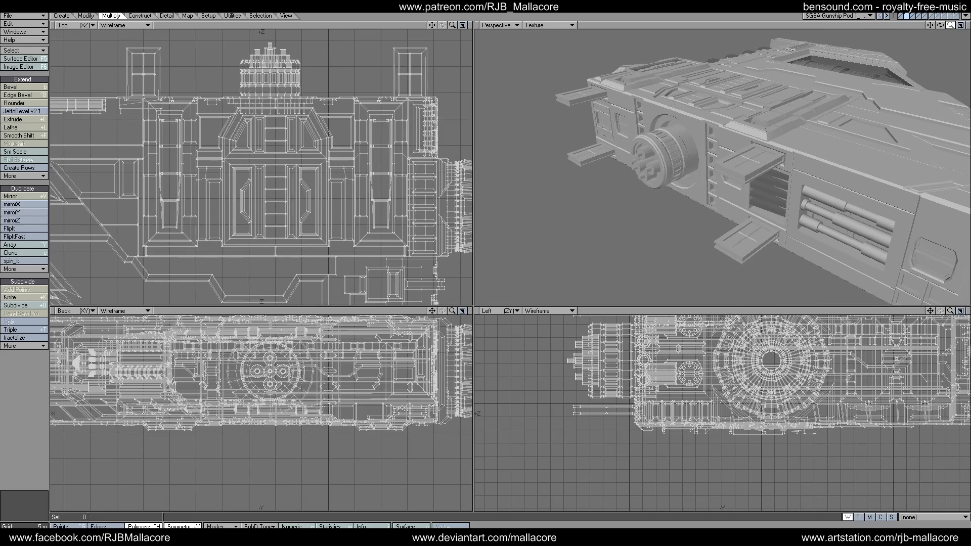
drag(940, 25, 942, 23)
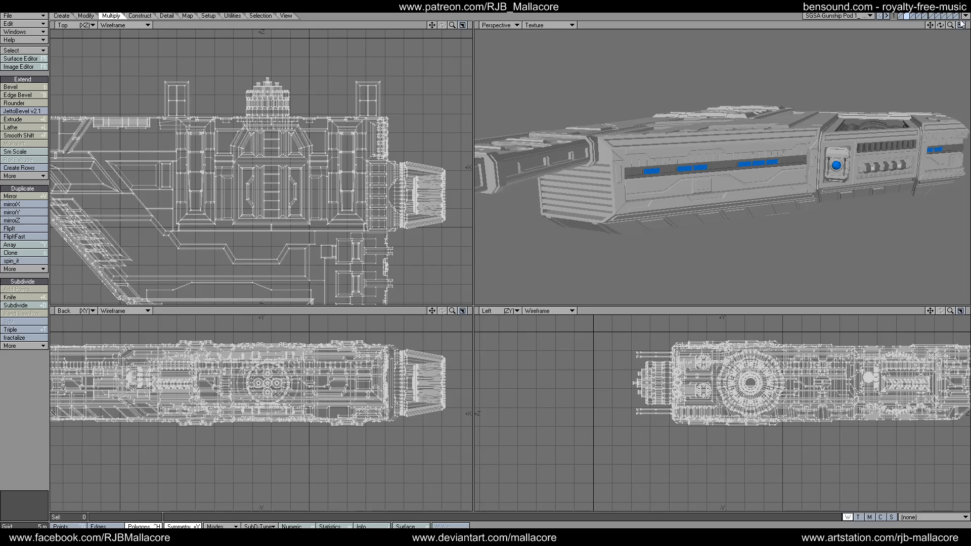
drag(942, 25, 941, 24)
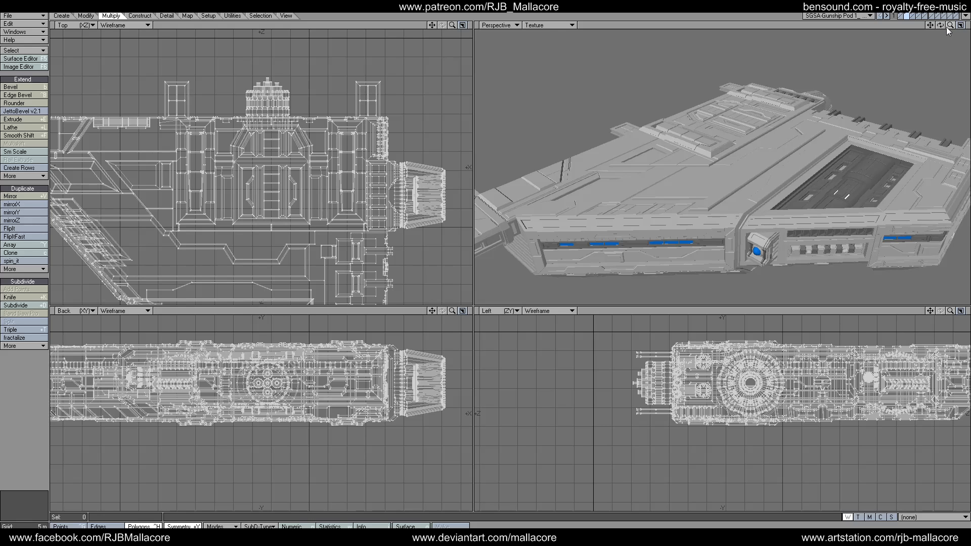
drag(948, 25, 948, 27)
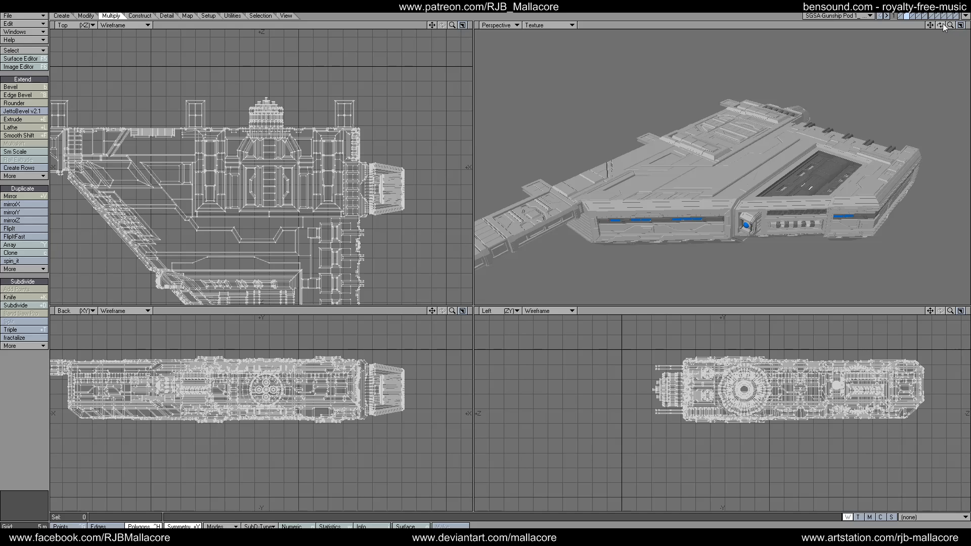
drag(940, 25, 933, 31)
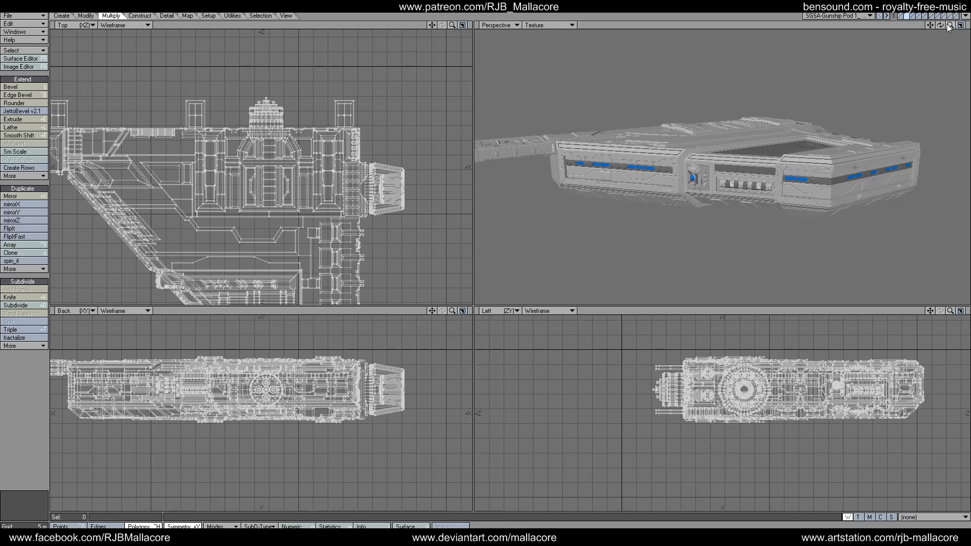
drag(948, 28, 942, 26)
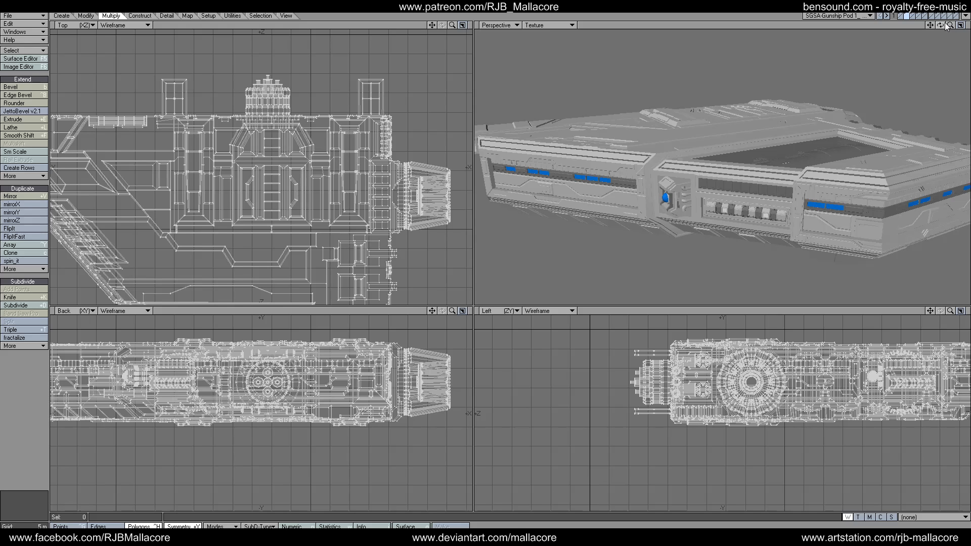
mouse_move(940, 26)
mouse_down()
mouse_move(890, 223)
mouse_move(939, 25)
mouse_up()
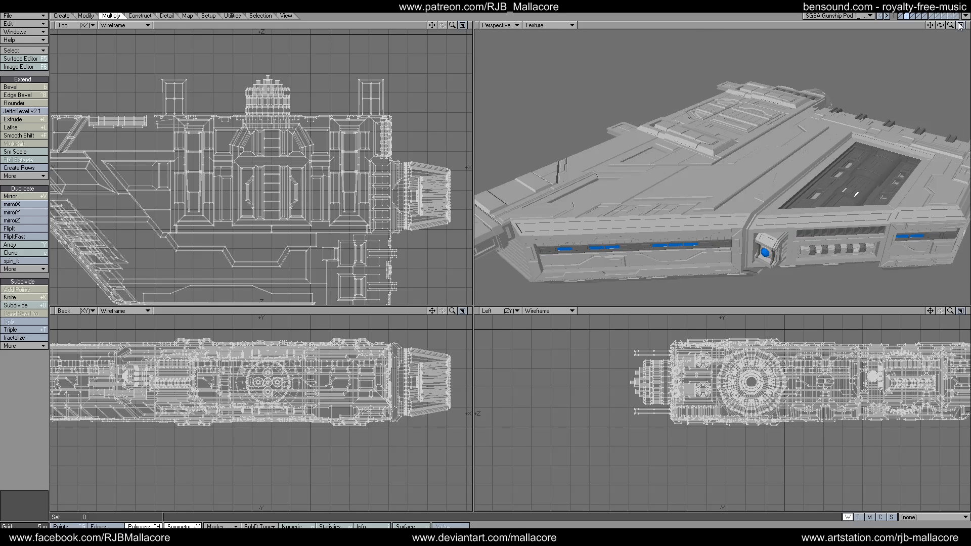
mouse_move(940, 25)
mouse_down()
mouse_move(933, 35)
mouse_move(938, 28)
mouse_up()
key(a)
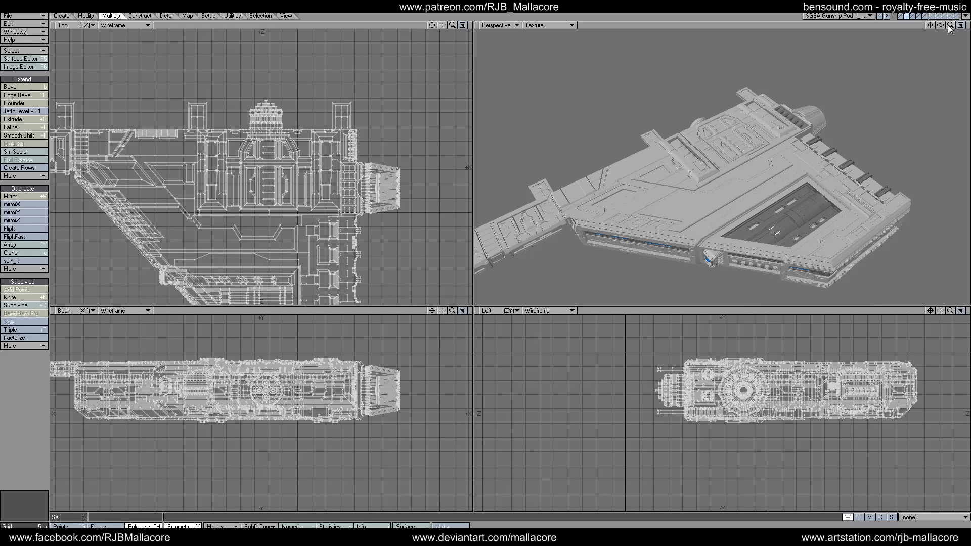
drag(936, 27, 936, 28)
Step: Copy the small dome details from the last layer into the gunship pod layer
click(912, 15)
click(912, 16)
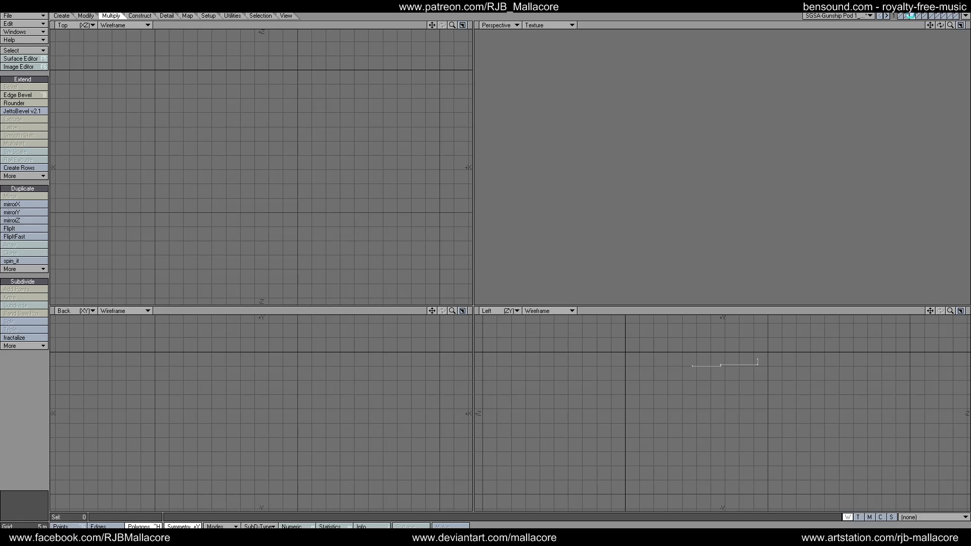
click(957, 16)
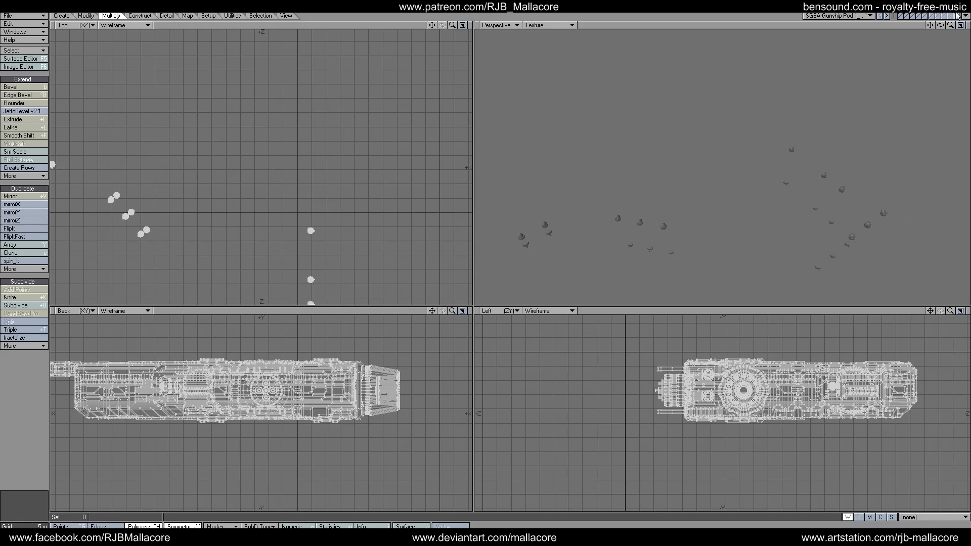
click(912, 16)
click(910, 17)
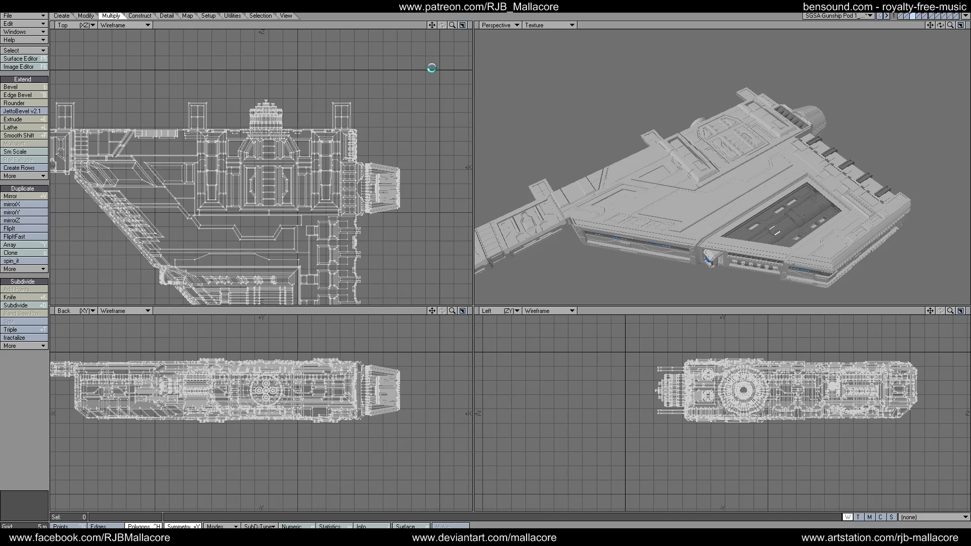
Step: Mirror the gunship pod with its domes across the ship's lengthwise centreline at Z = 0 m
click(11, 198)
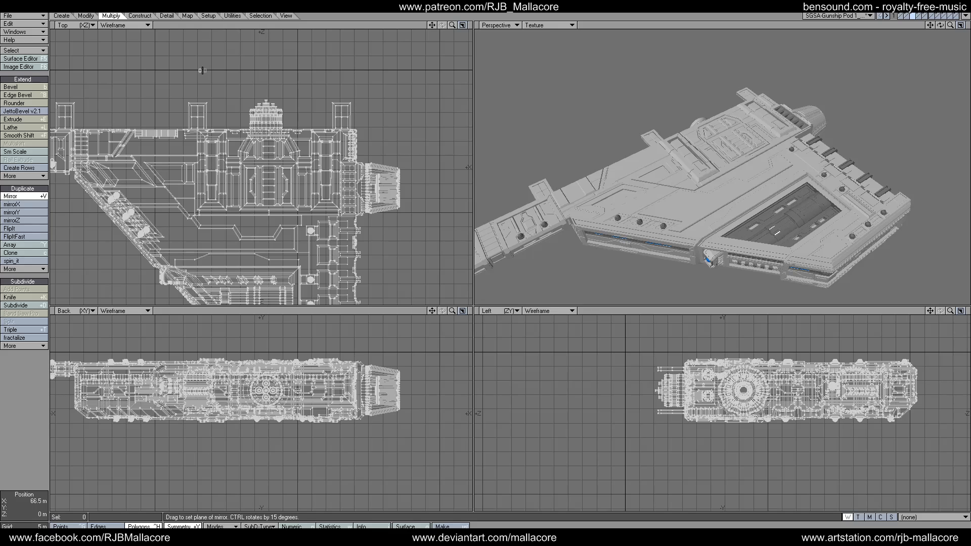
drag(253, 67, 276, 73)
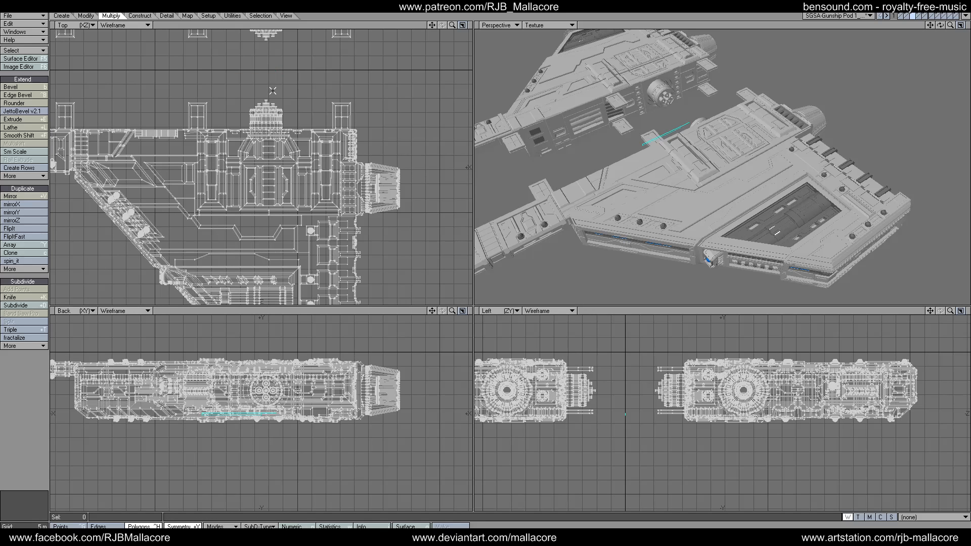
key(space)
Step: Show the main ship's layer together with the two pods and check how they fit from above and below
mouse_move(940, 25)
mouse_down()
mouse_move(966, 26)
mouse_move(942, 27)
mouse_up()
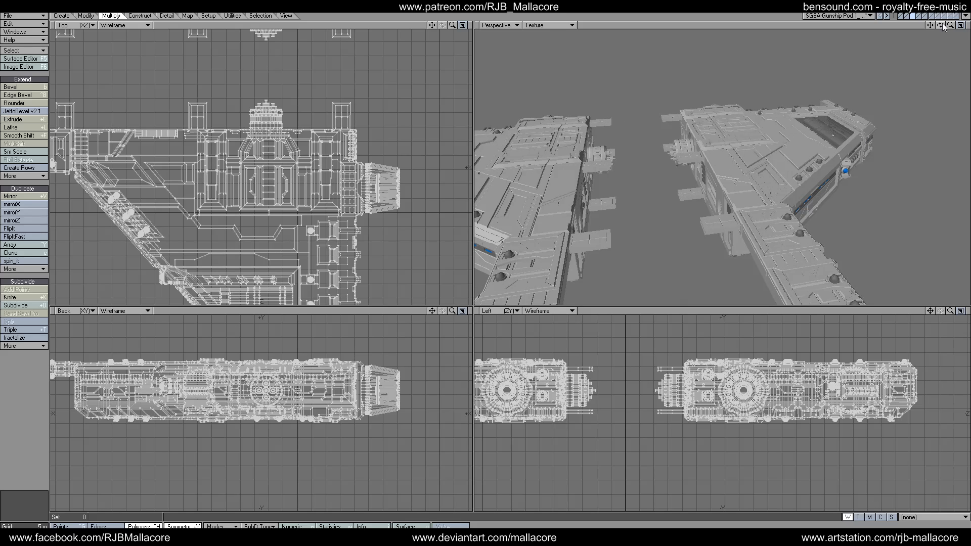
drag(930, 26, 951, 25)
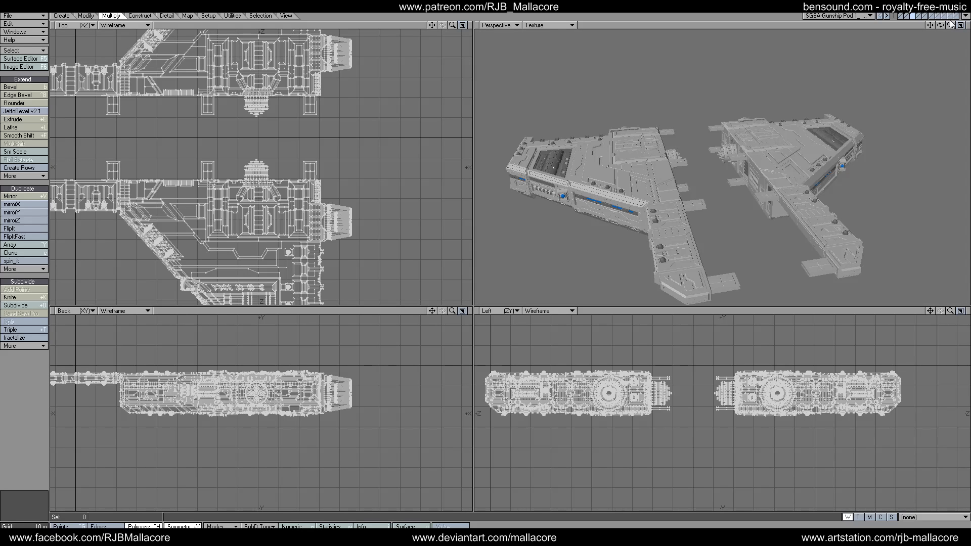
drag(939, 25, 940, 28)
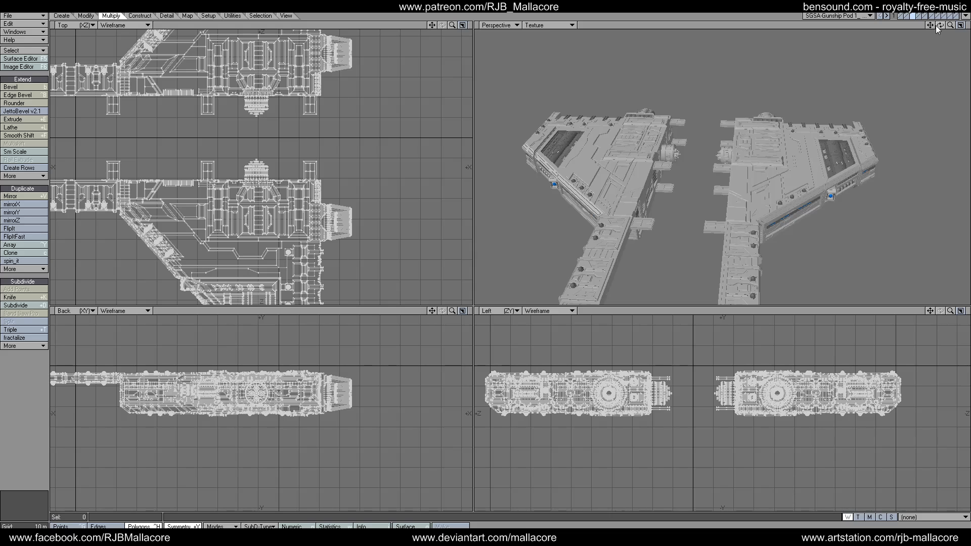
drag(939, 26, 903, 19)
shift+click(902, 16)
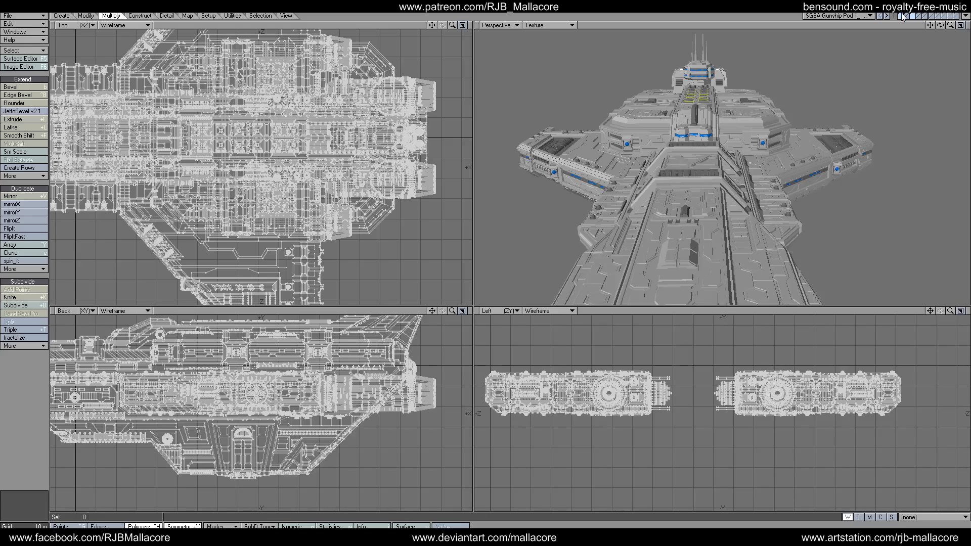
mouse_move(939, 25)
mouse_down()
mouse_move(915, 26)
mouse_move(939, 31)
mouse_move(925, 20)
mouse_move(939, 11)
mouse_move(941, 28)
mouse_up()
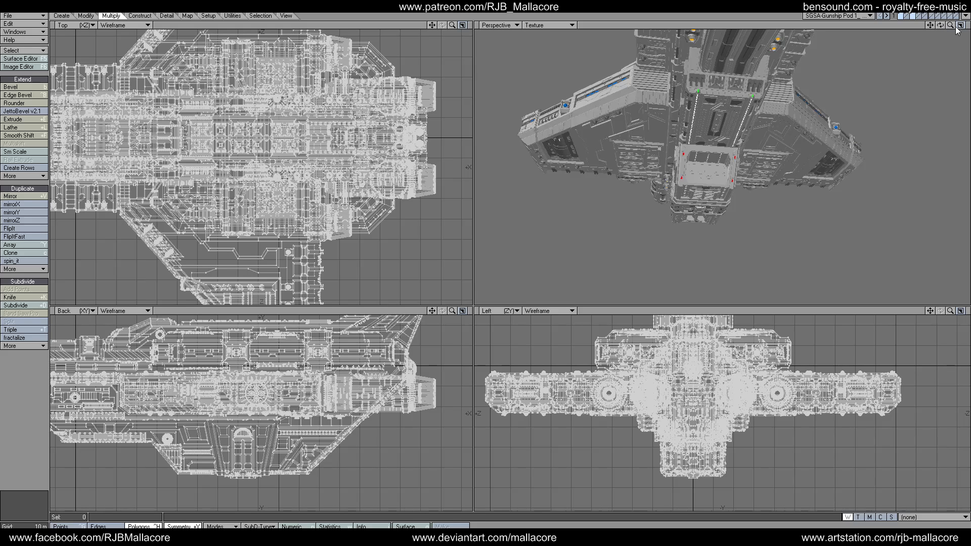
mouse_move(939, 25)
mouse_down()
mouse_move(932, 32)
mouse_move(944, 10)
mouse_up()
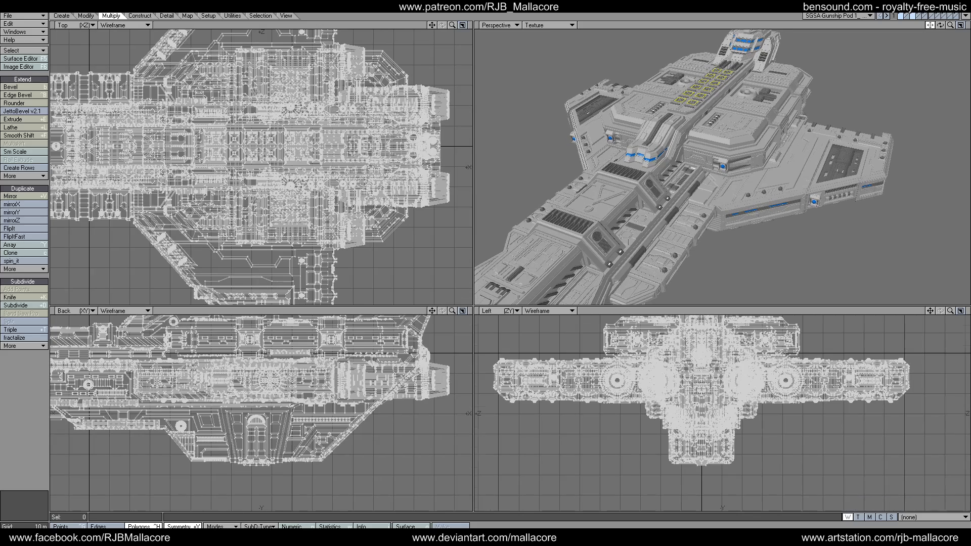
Step: Enlarge the perspective view to full size and examine the assembled ship from the bow, both sides and the rear
click(958, 24)
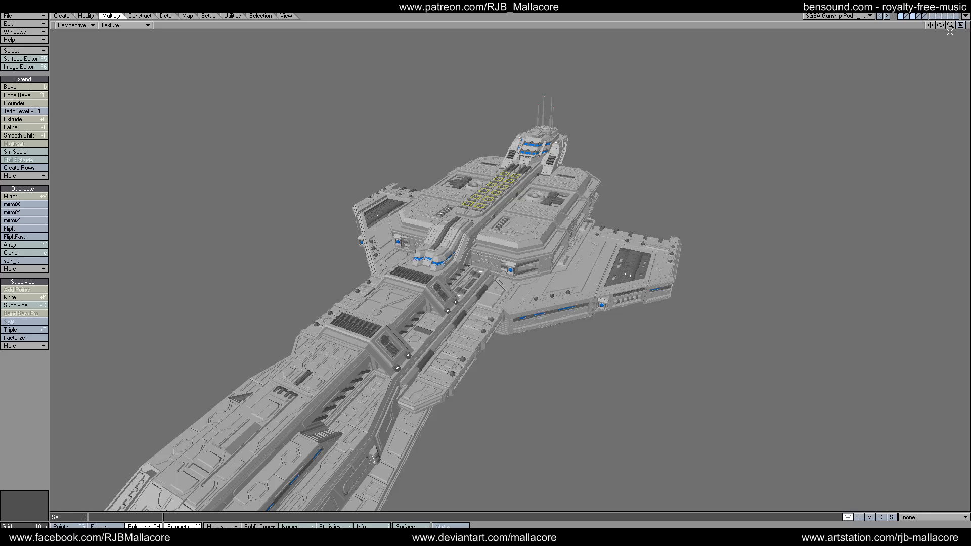
mouse_move(950, 26)
mouse_down()
mouse_move(942, 31)
mouse_move(938, 14)
mouse_move(929, 24)
mouse_move(959, 23)
mouse_move(940, 33)
mouse_move(934, 23)
mouse_move(954, 16)
mouse_up()
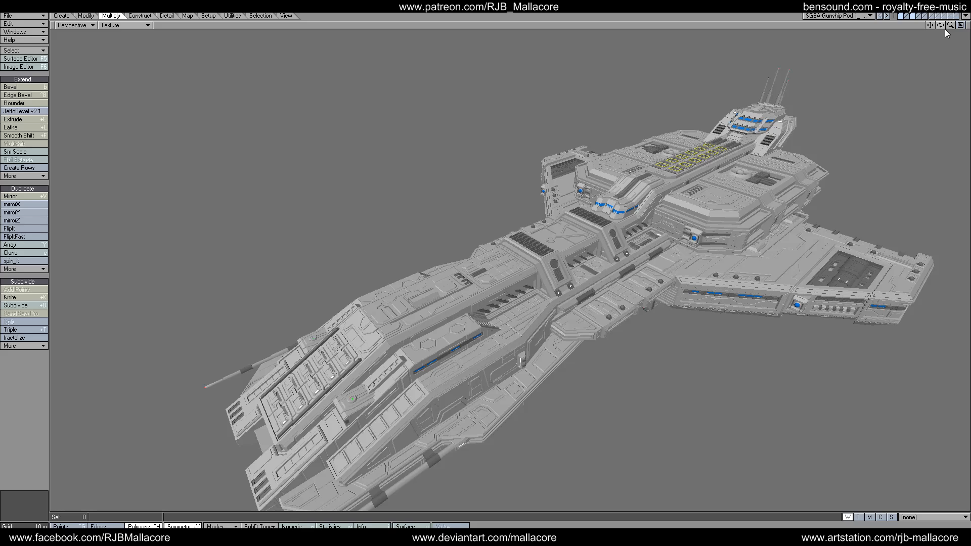
drag(940, 26, 940, 9)
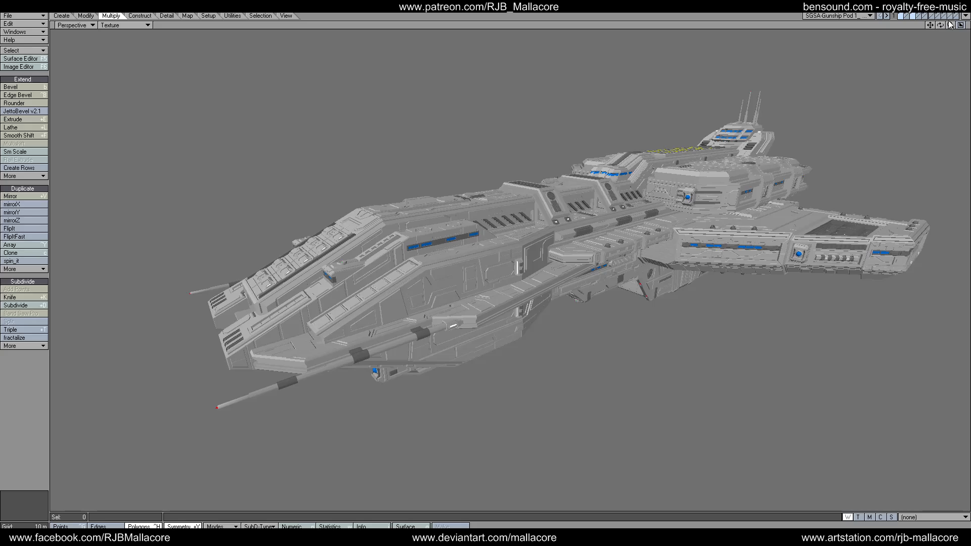
drag(940, 25, 670, 38)
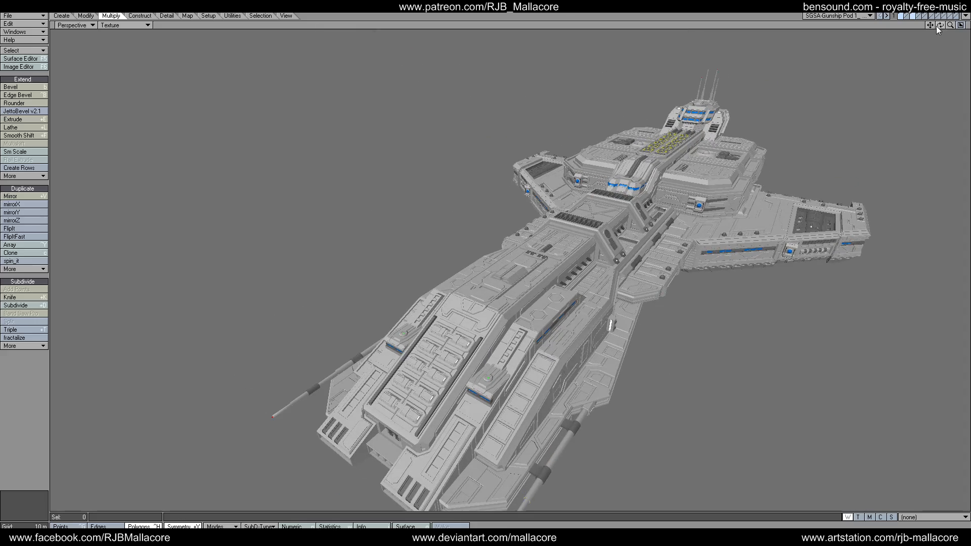
mouse_move(939, 25)
mouse_down()
mouse_move(960, 66)
mouse_move(955, 36)
mouse_move(956, 48)
mouse_move(941, 27)
mouse_up()
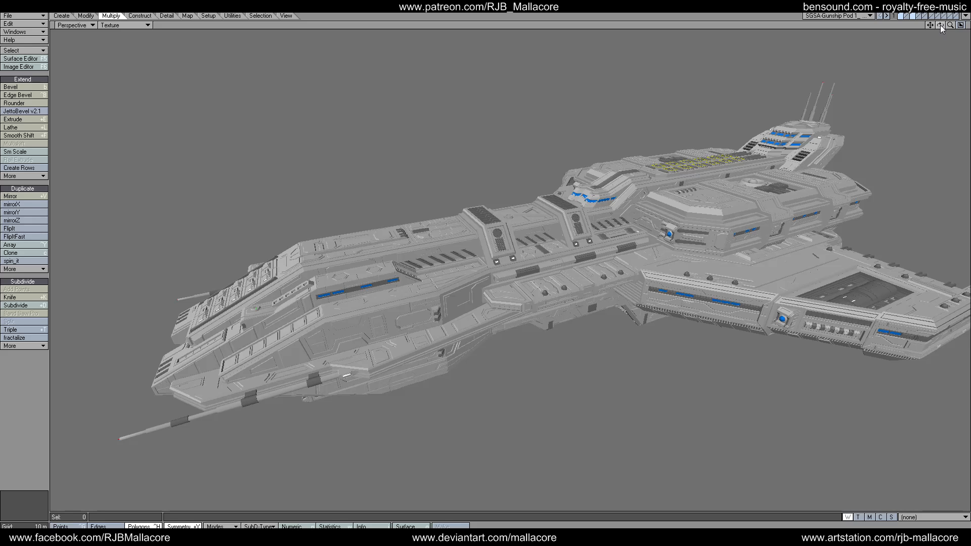
drag(941, 27, 874, 22)
drag(950, 28, 944, 28)
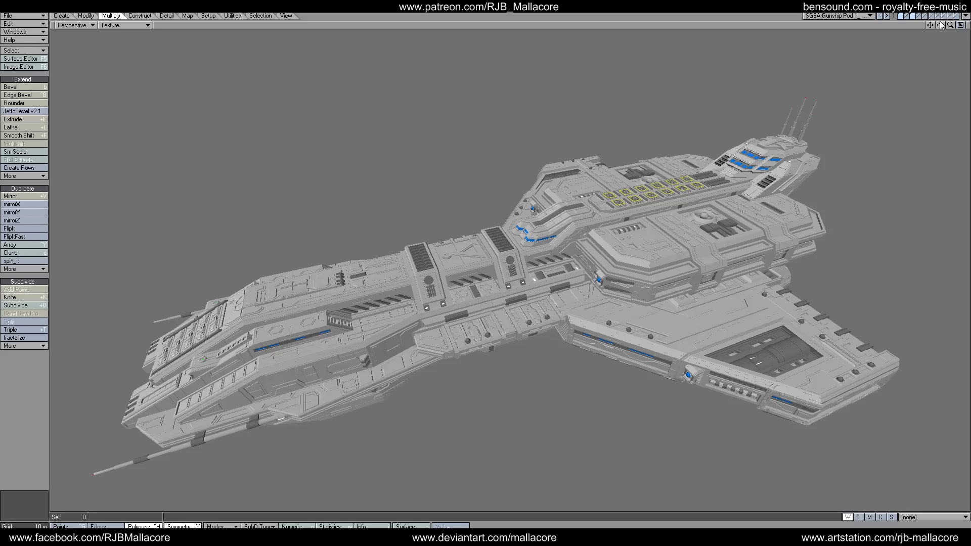
drag(941, 25, 930, 103)
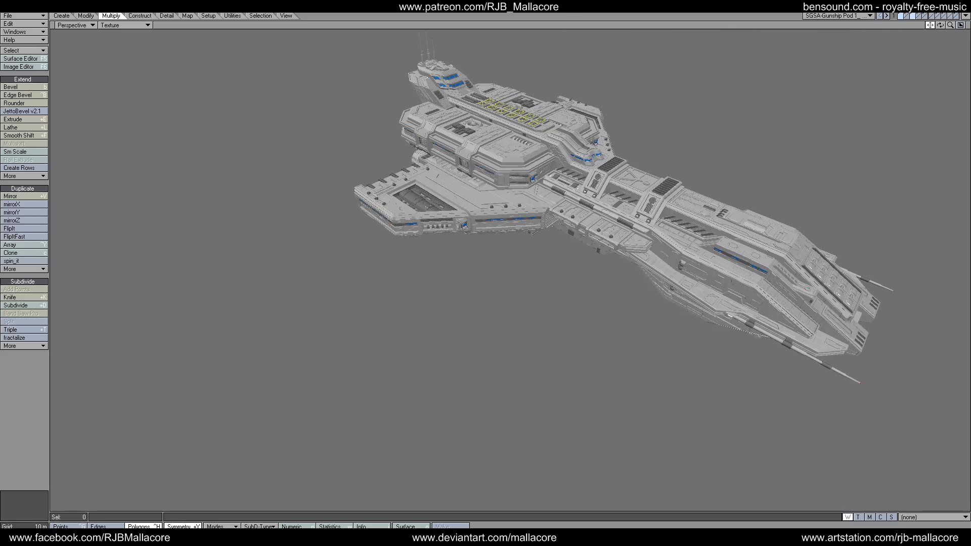
drag(929, 24, 931, 70)
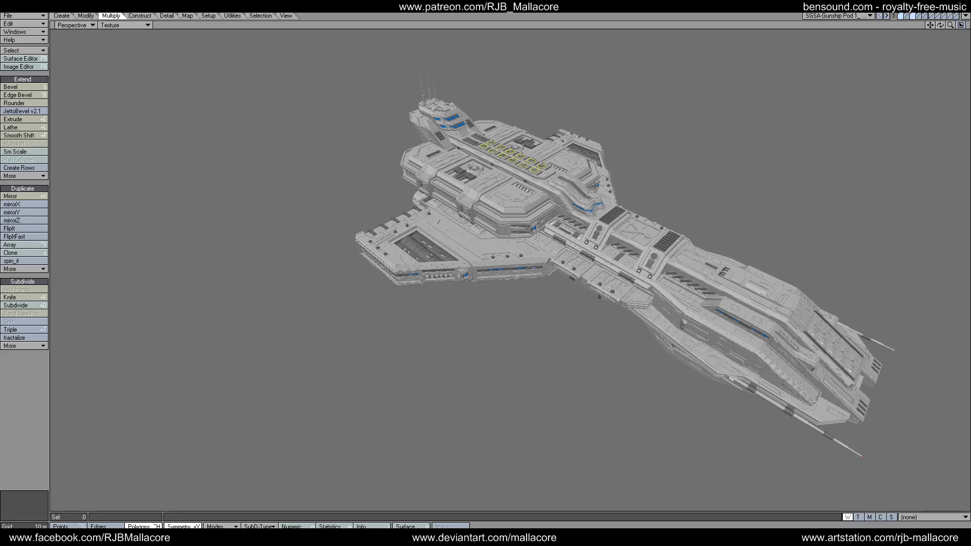
drag(949, 26, 945, 100)
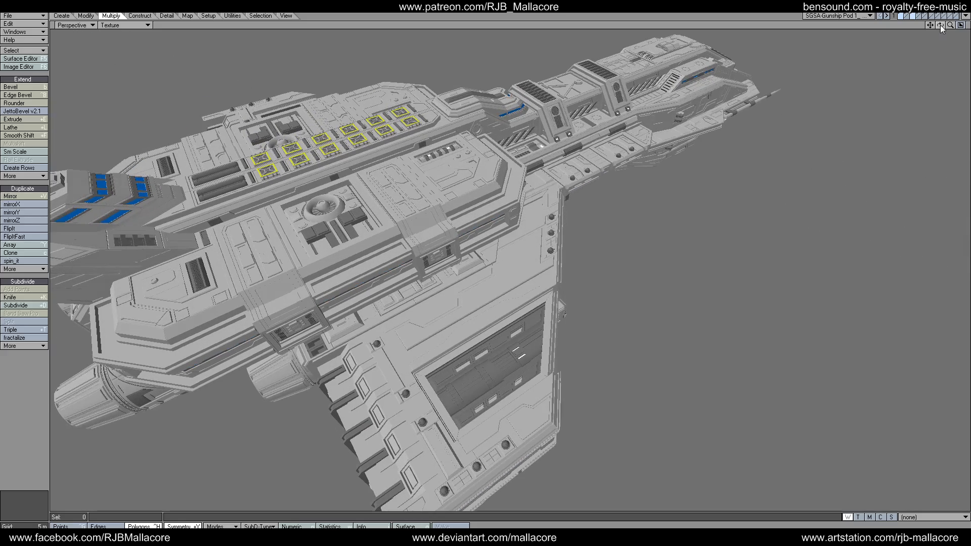
mouse_move(929, 23)
mouse_down()
mouse_move(963, 28)
mouse_move(939, 31)
mouse_move(939, 43)
mouse_move(889, 33)
mouse_move(939, 36)
mouse_move(939, 45)
mouse_move(944, 27)
mouse_move(957, 28)
mouse_move(960, 47)
mouse_move(943, 26)
mouse_move(952, 20)
mouse_move(944, 36)
mouse_move(935, 27)
mouse_move(968, 37)
mouse_move(957, 39)
mouse_move(950, 25)
mouse_move(923, 14)
mouse_move(959, 31)
mouse_move(941, 16)
mouse_move(947, 30)
mouse_move(949, 15)
mouse_move(939, 30)
mouse_move(936, 18)
mouse_move(929, 23)
mouse_up()
Step: Compare the pods and main hull shown separately and together, and examine the assembled ship from the side, above and below
click(911, 14)
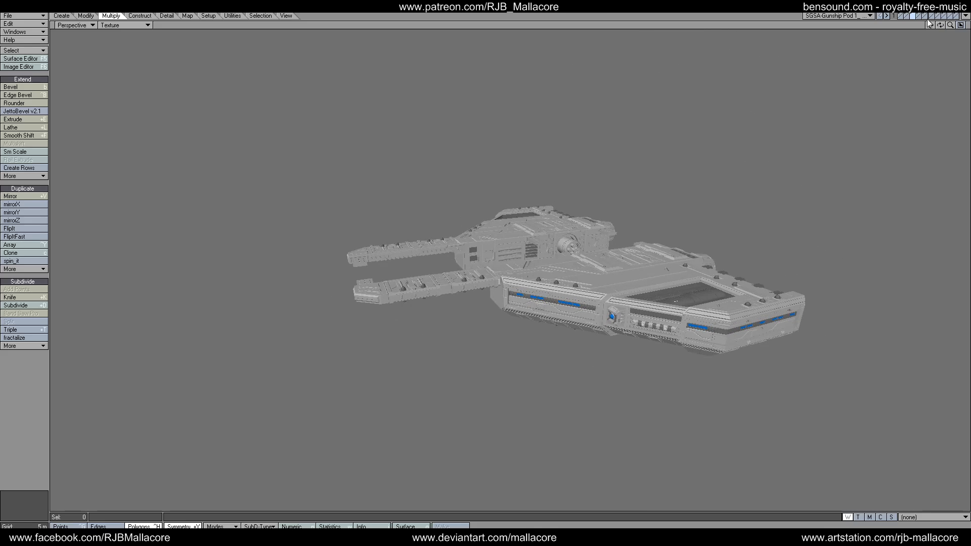
click(900, 16)
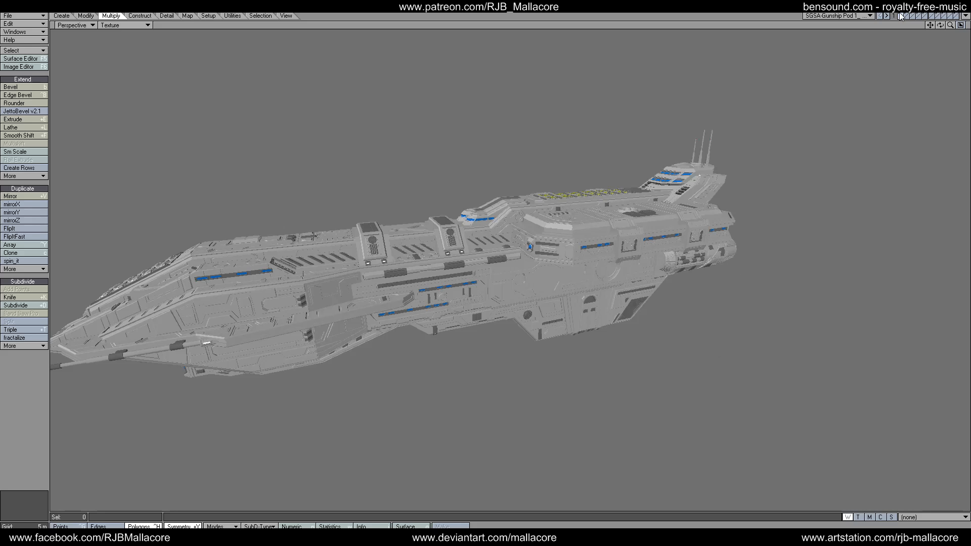
shift+click(913, 16)
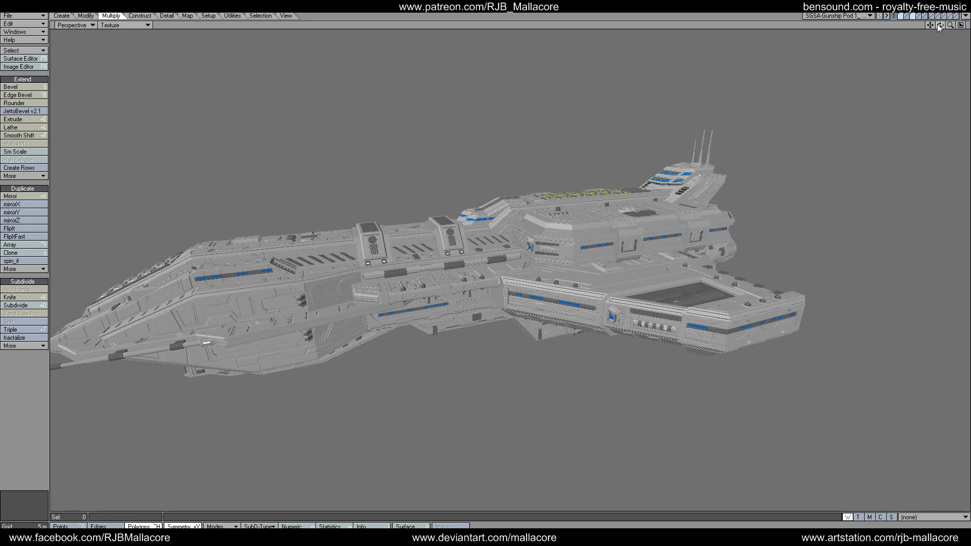
drag(950, 25, 963, 25)
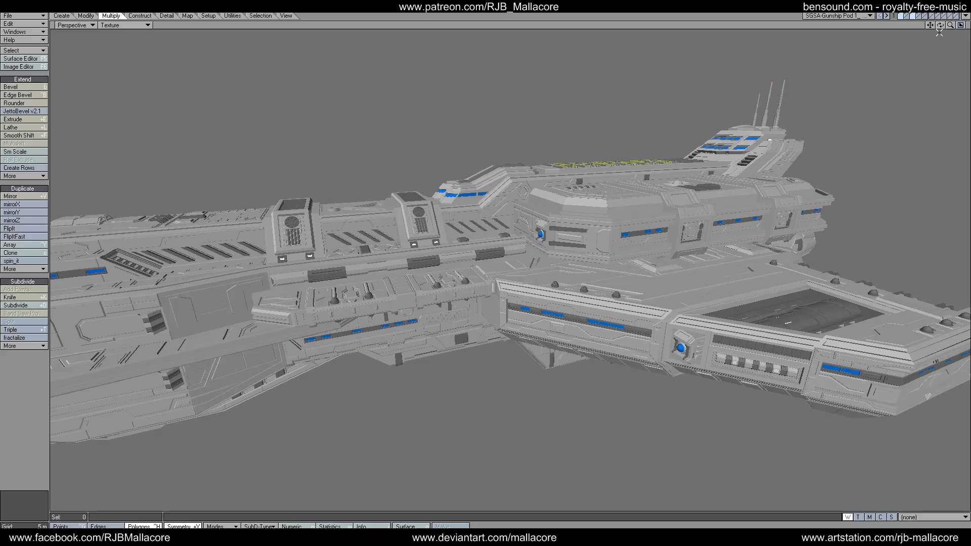
mouse_move(940, 25)
mouse_down()
mouse_move(940, 56)
mouse_move(950, 28)
mouse_up()
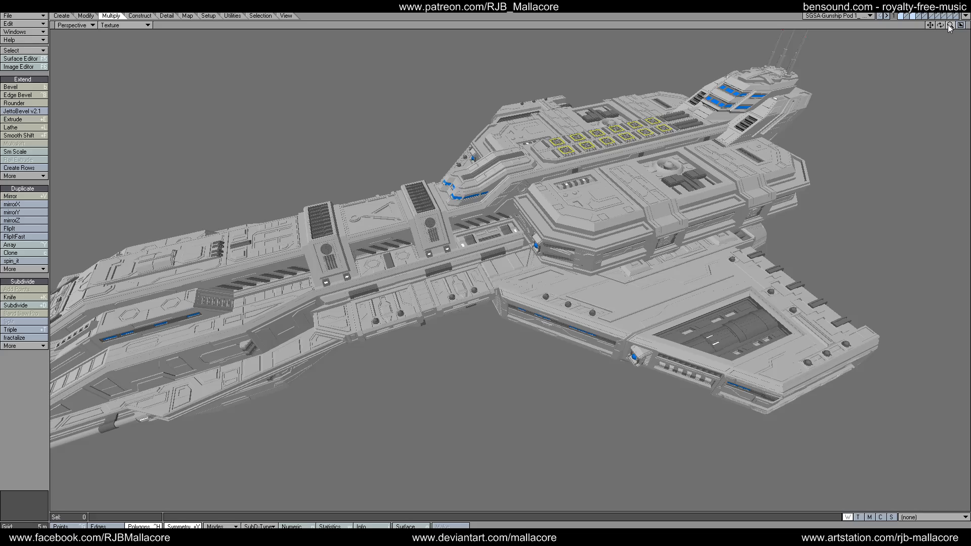
drag(930, 25, 951, 26)
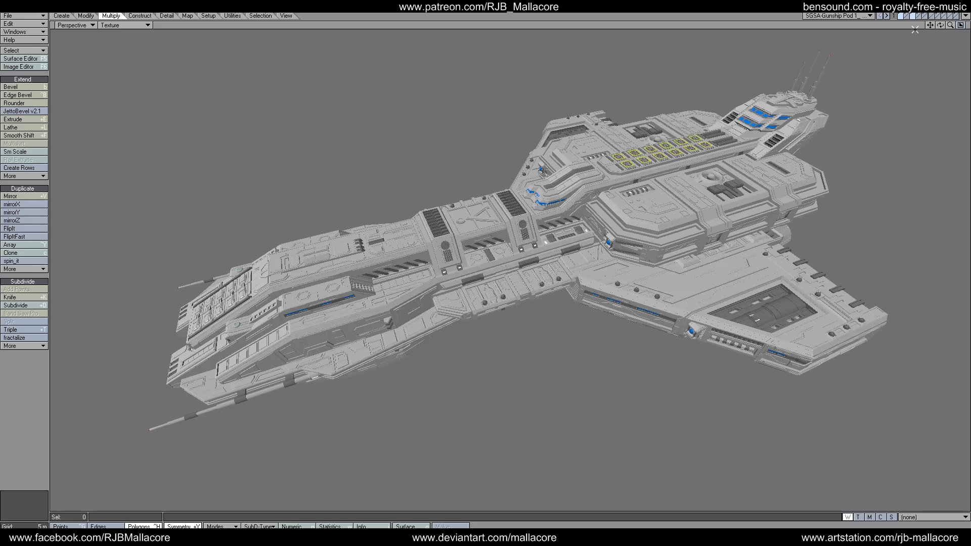
mouse_move(939, 25)
mouse_down()
mouse_move(925, 31)
mouse_move(940, 28)
mouse_up()
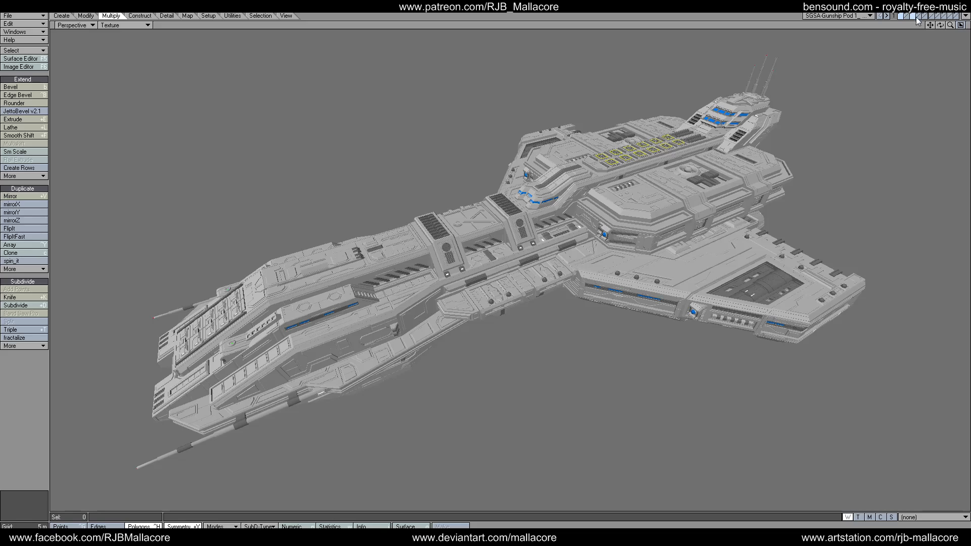
mouse_move(940, 25)
mouse_down()
mouse_move(965, 86)
mouse_move(941, 29)
mouse_up()
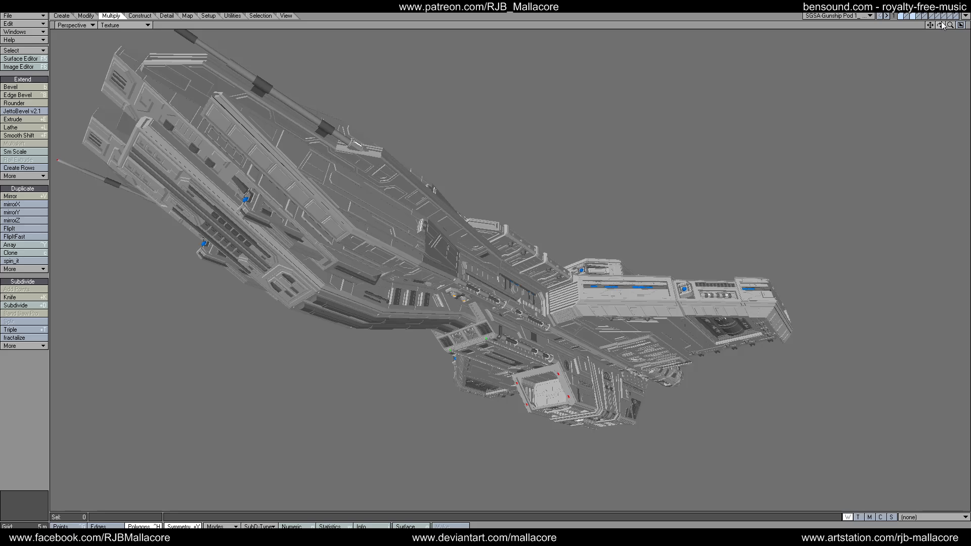
drag(950, 25, 915, 24)
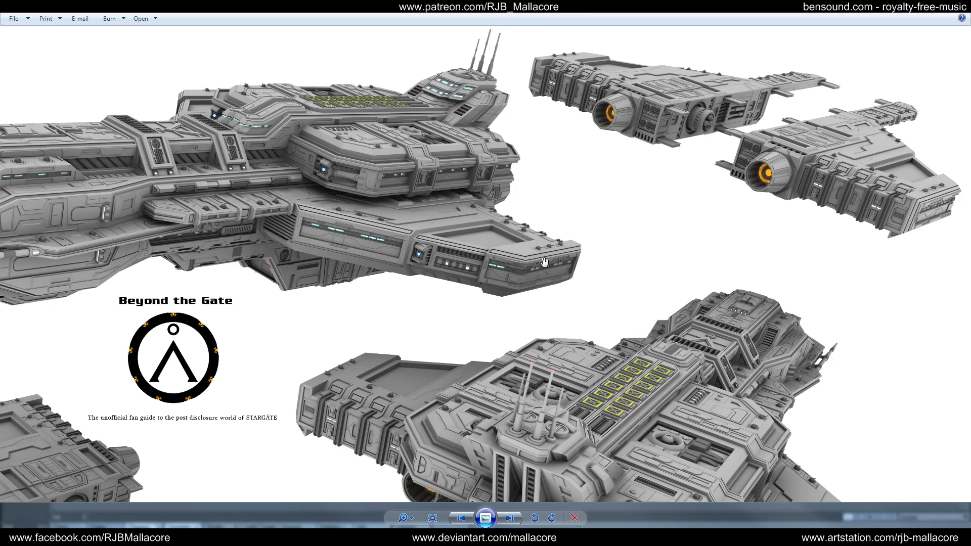
Step: Examine the rendered Abydos Class sheet in the image viewer, covering the ship's rear and side and the separate gunship pods
scroll(544, 261, down, 3)
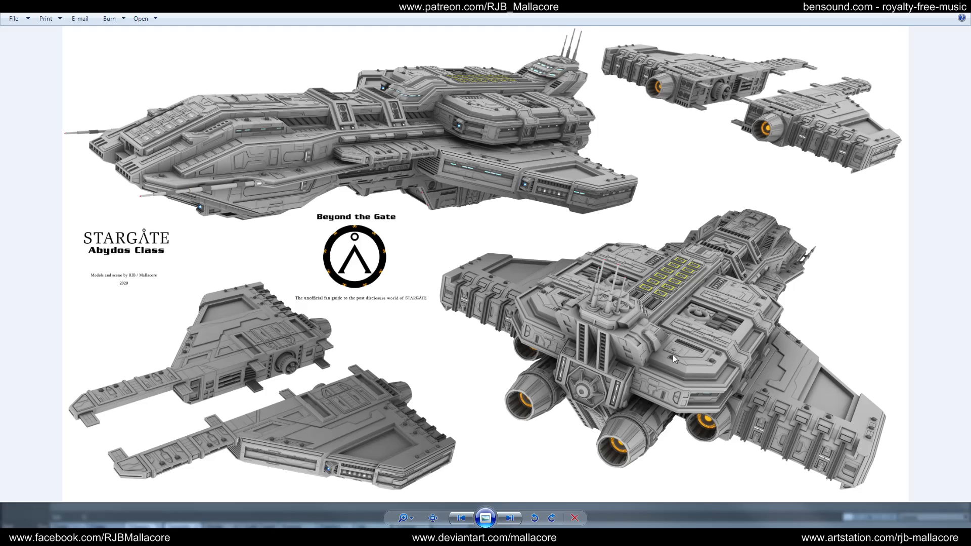
scroll(672, 354, up, 3)
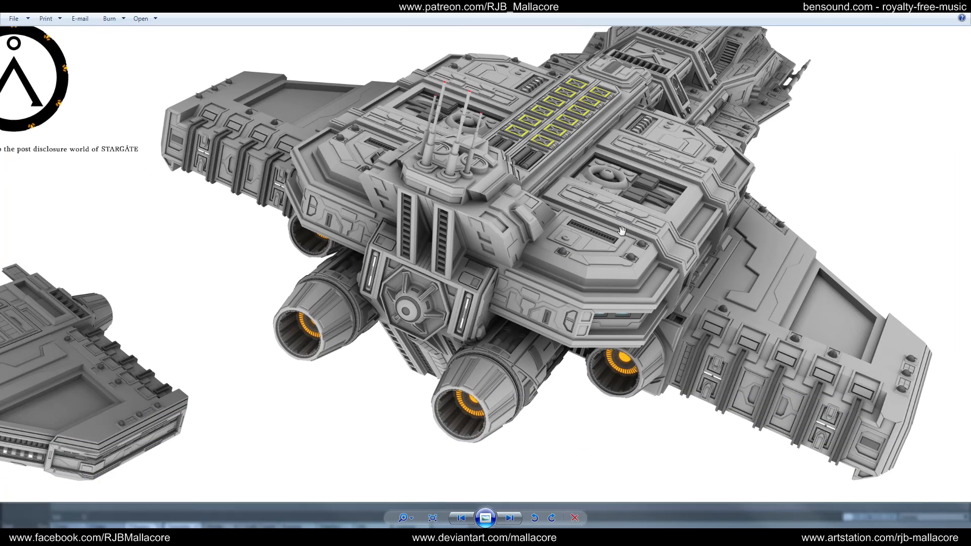
drag(737, 108, 599, 406)
drag(742, 223, 707, 377)
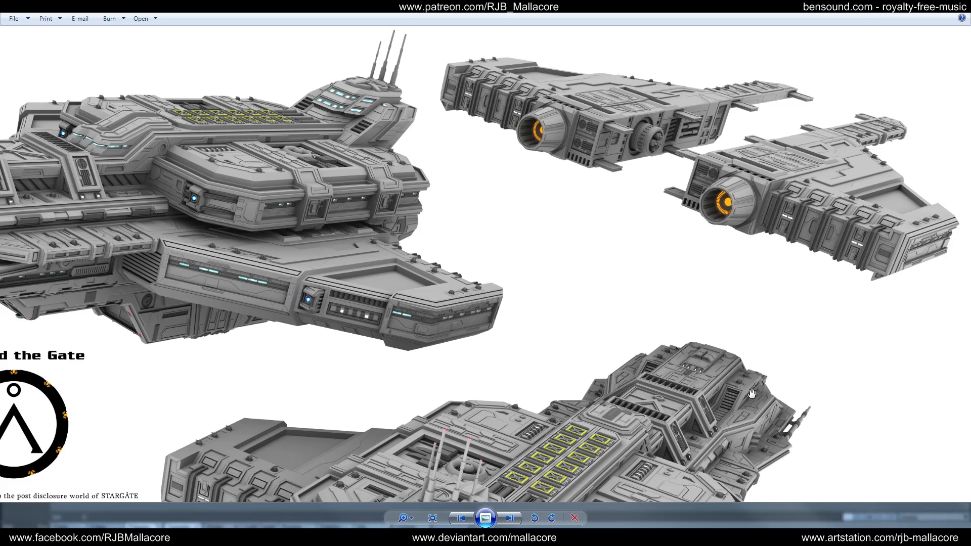
drag(679, 361, 802, 314)
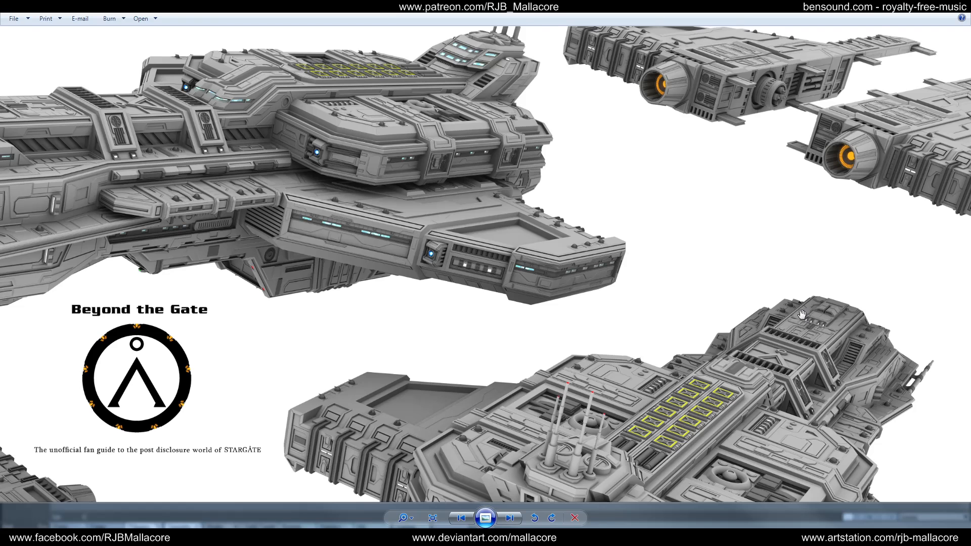
scroll(801, 314, down, 2)
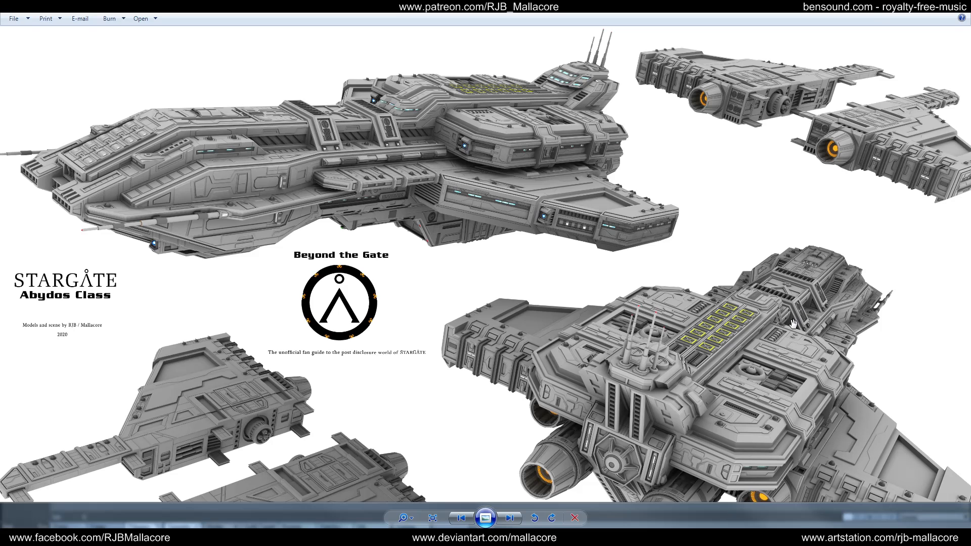
scroll(792, 324, up, 2)
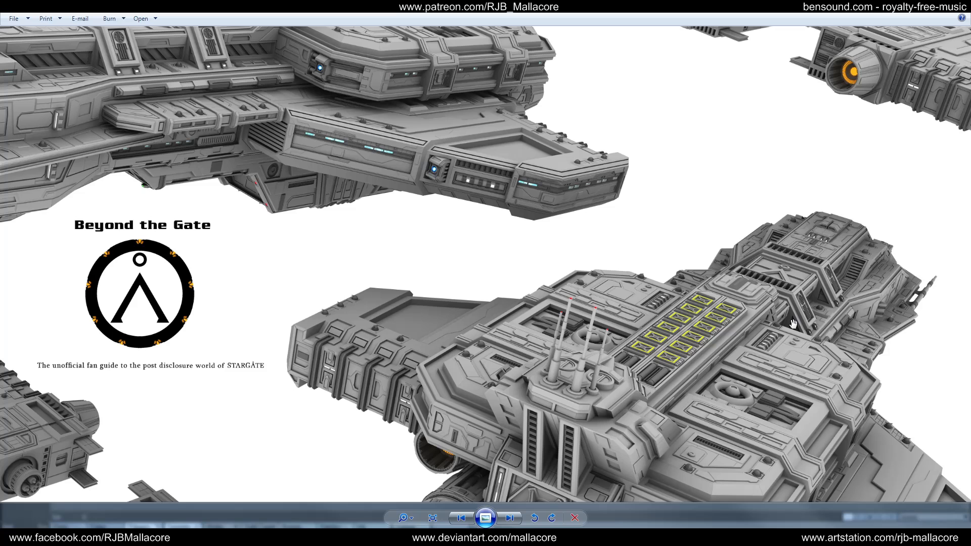
scroll(792, 324, down, 5)
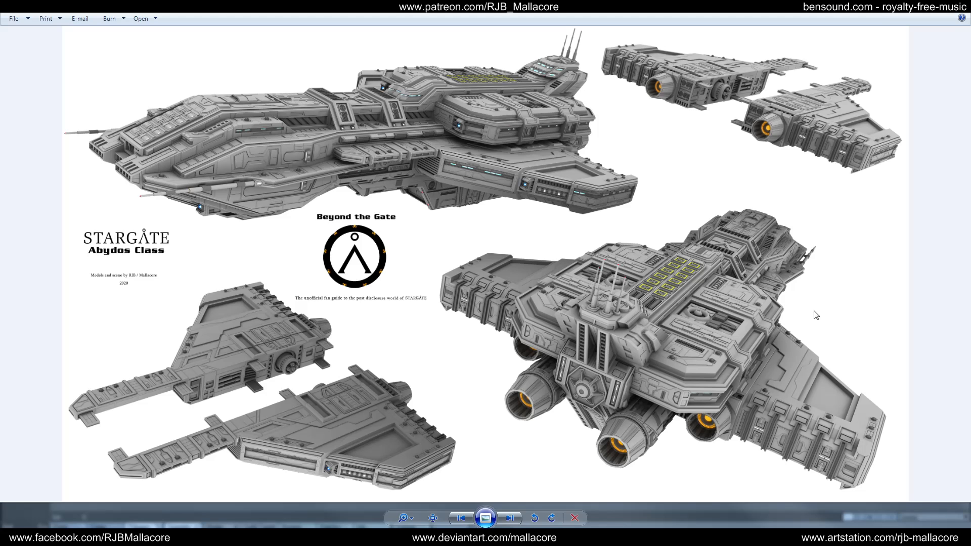
scroll(815, 315, up, 2)
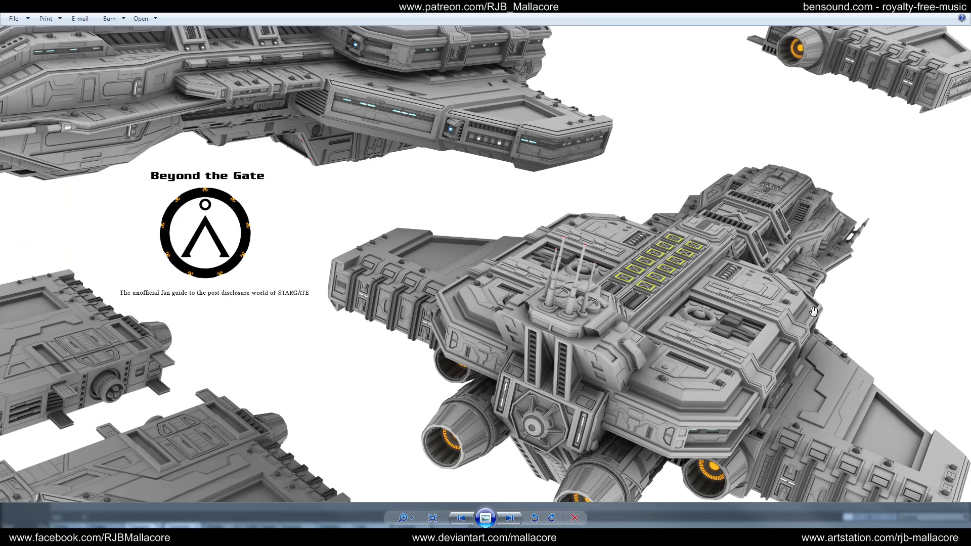